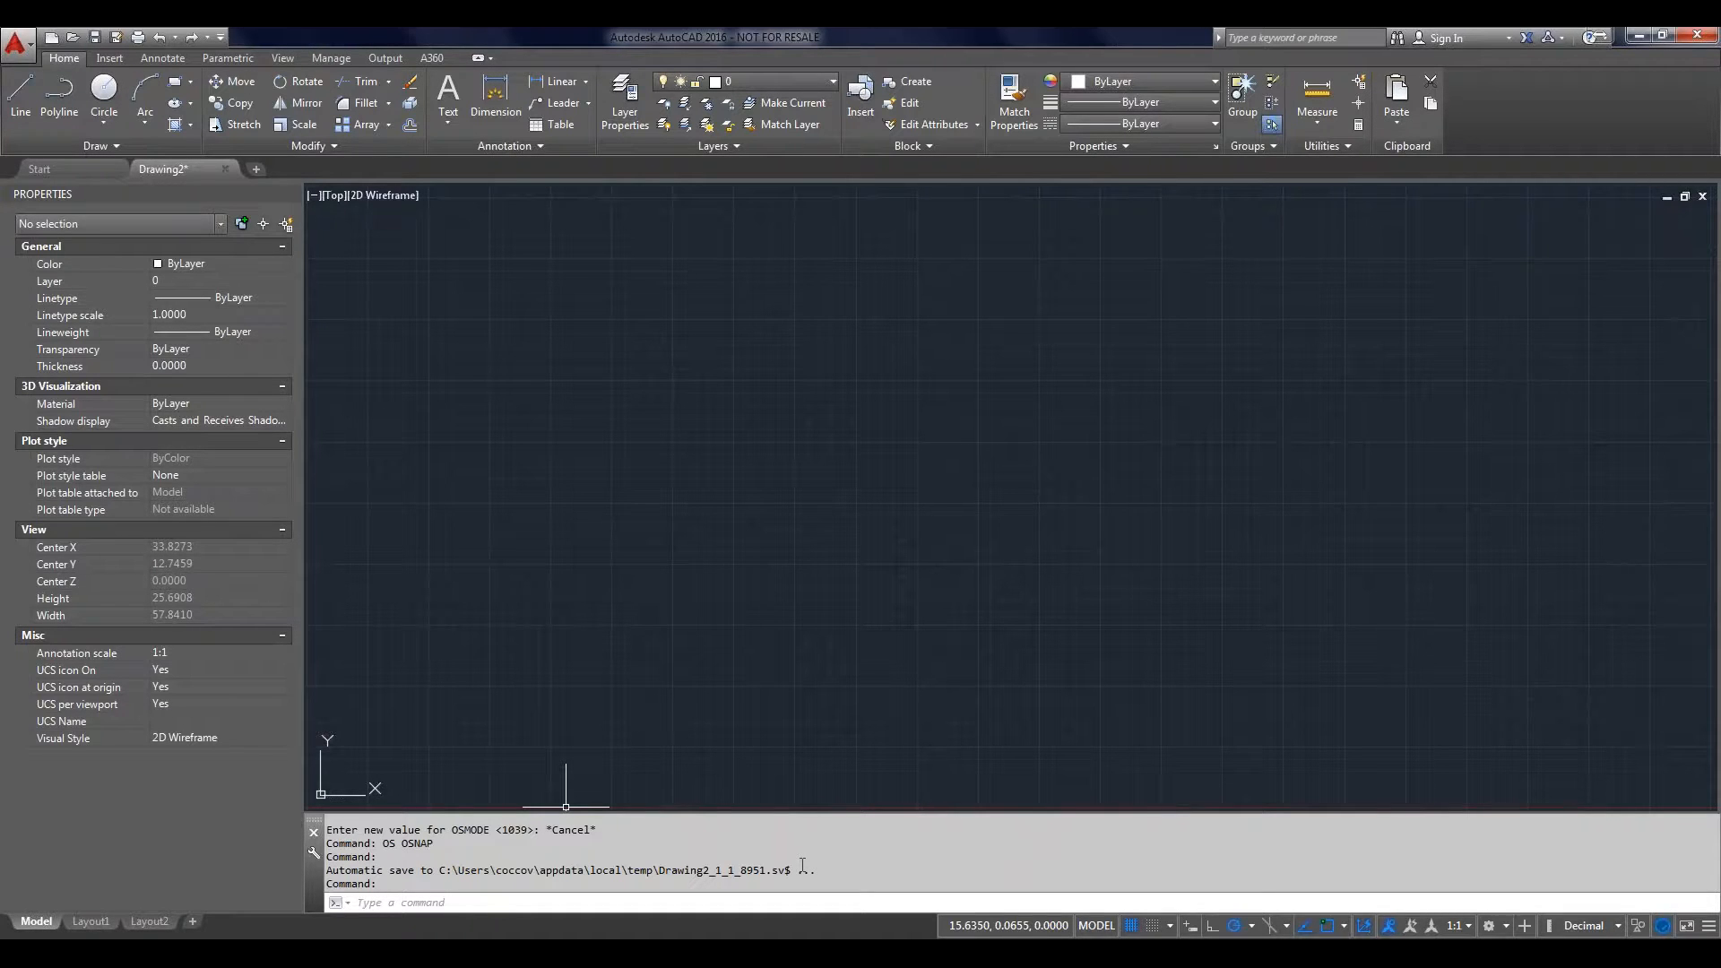
Step: Set the command line window font size to 14 in the display options
right_click(802, 866)
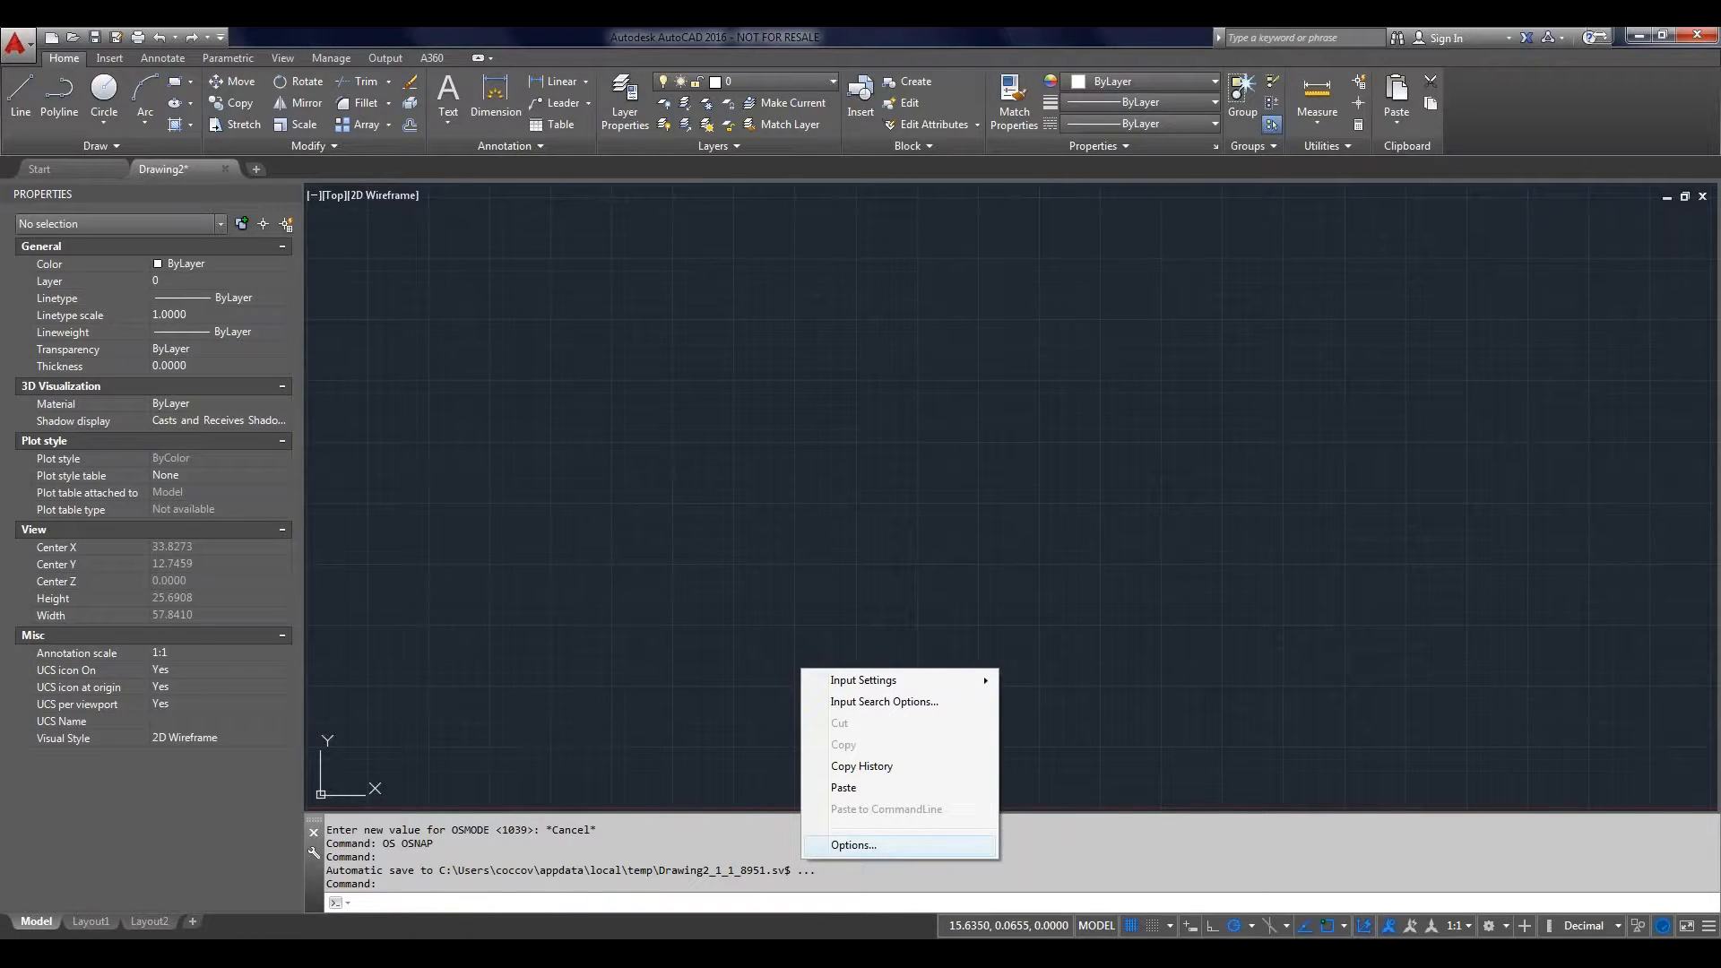
click(853, 845)
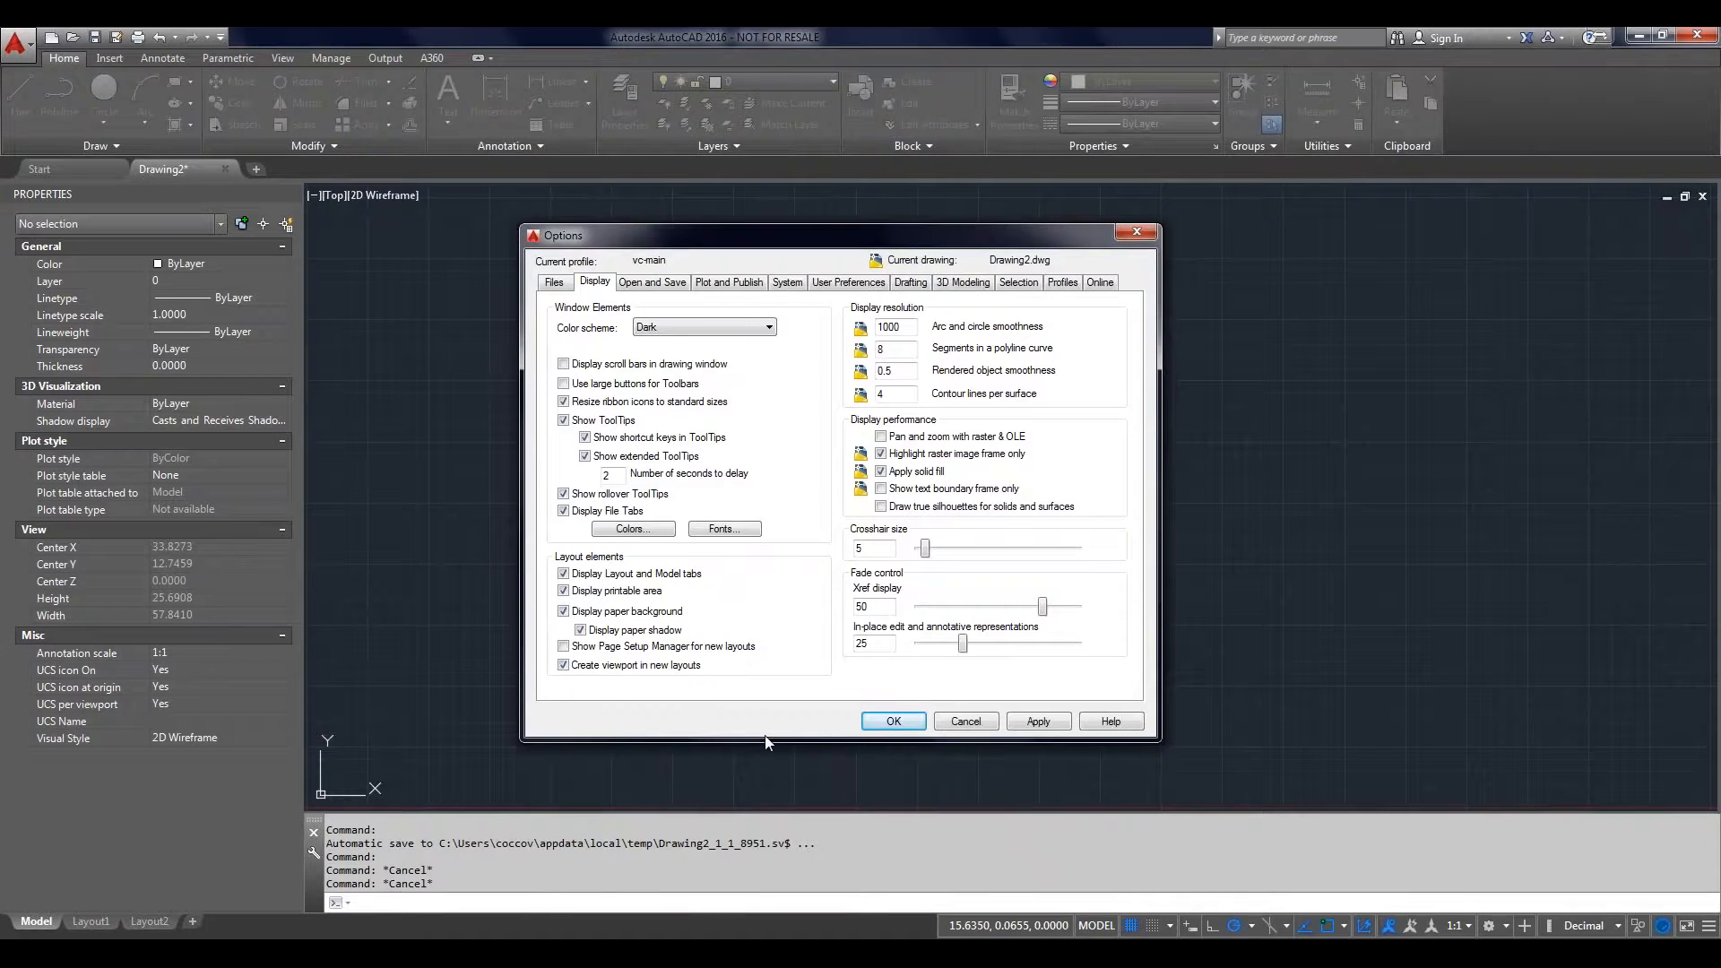
click(727, 530)
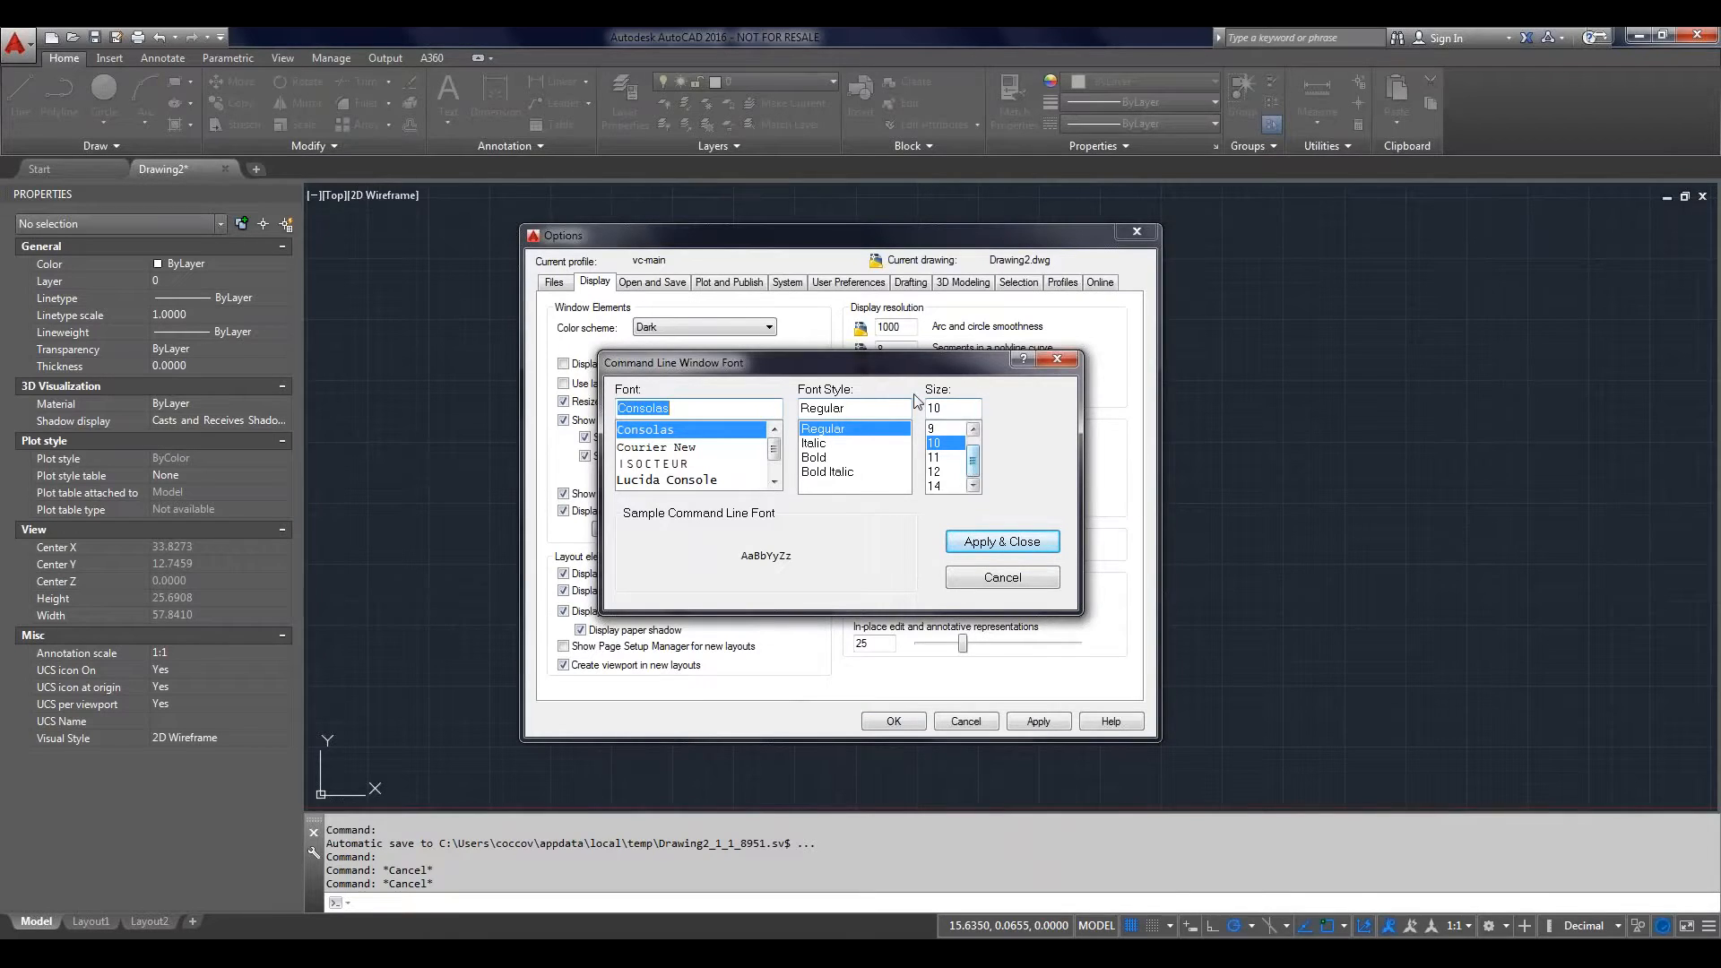
drag(918, 372, 1237, 365)
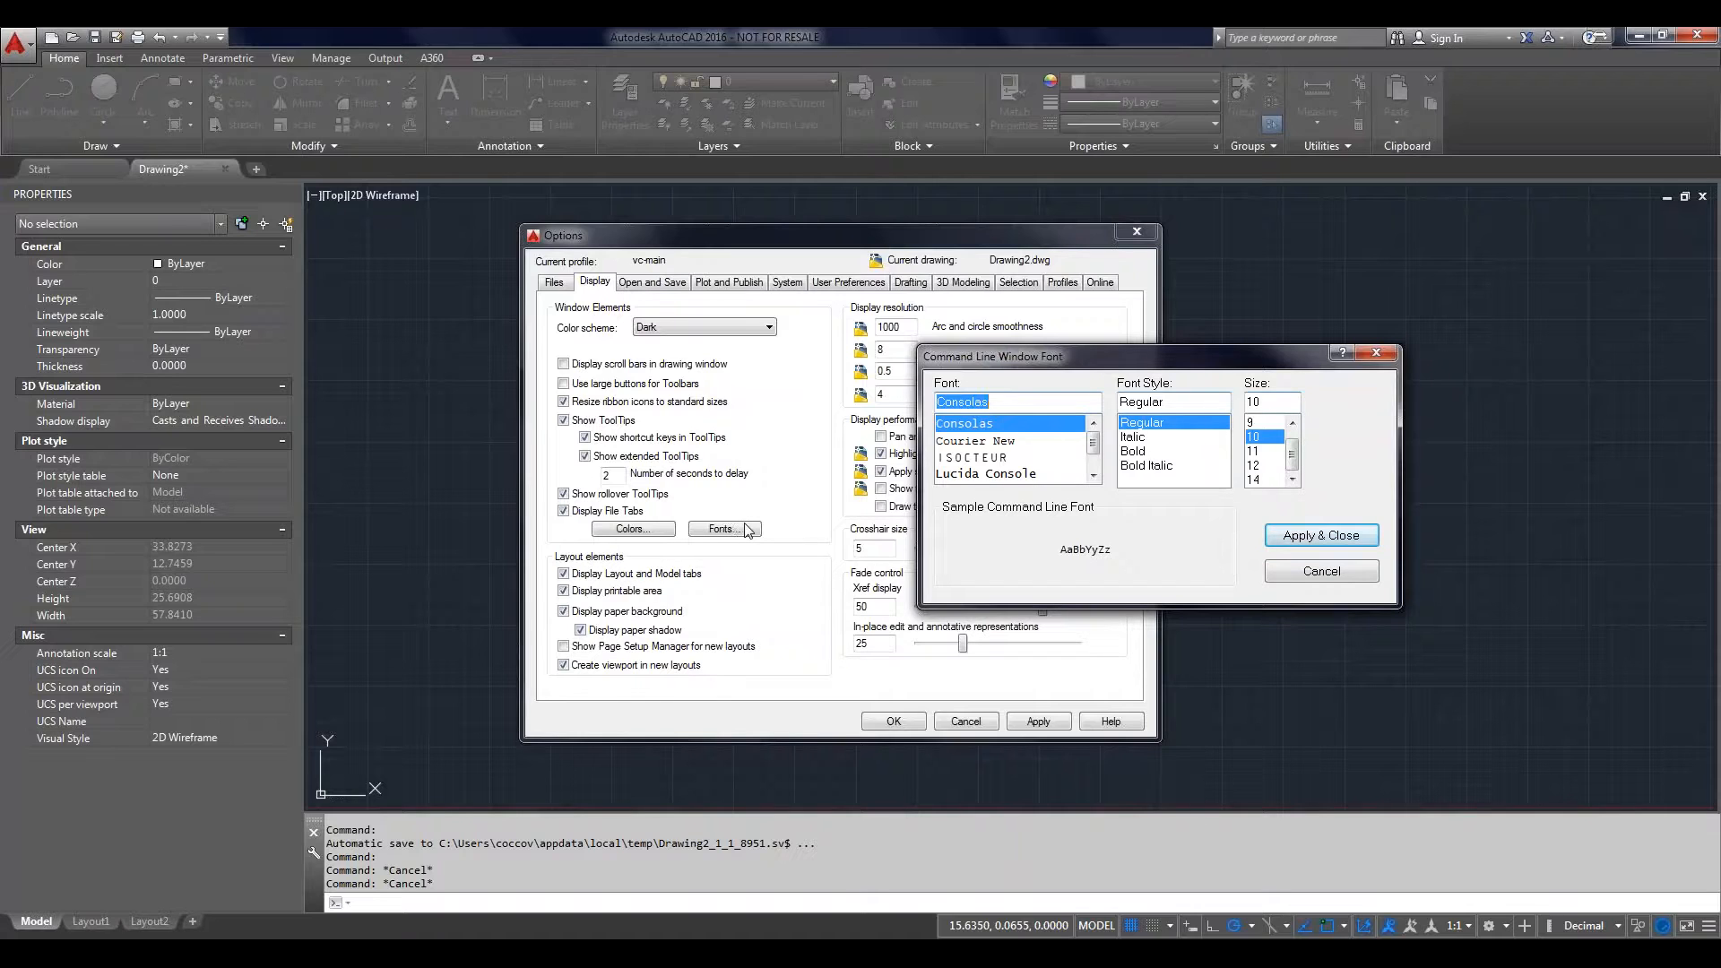
click(1257, 481)
click(1302, 538)
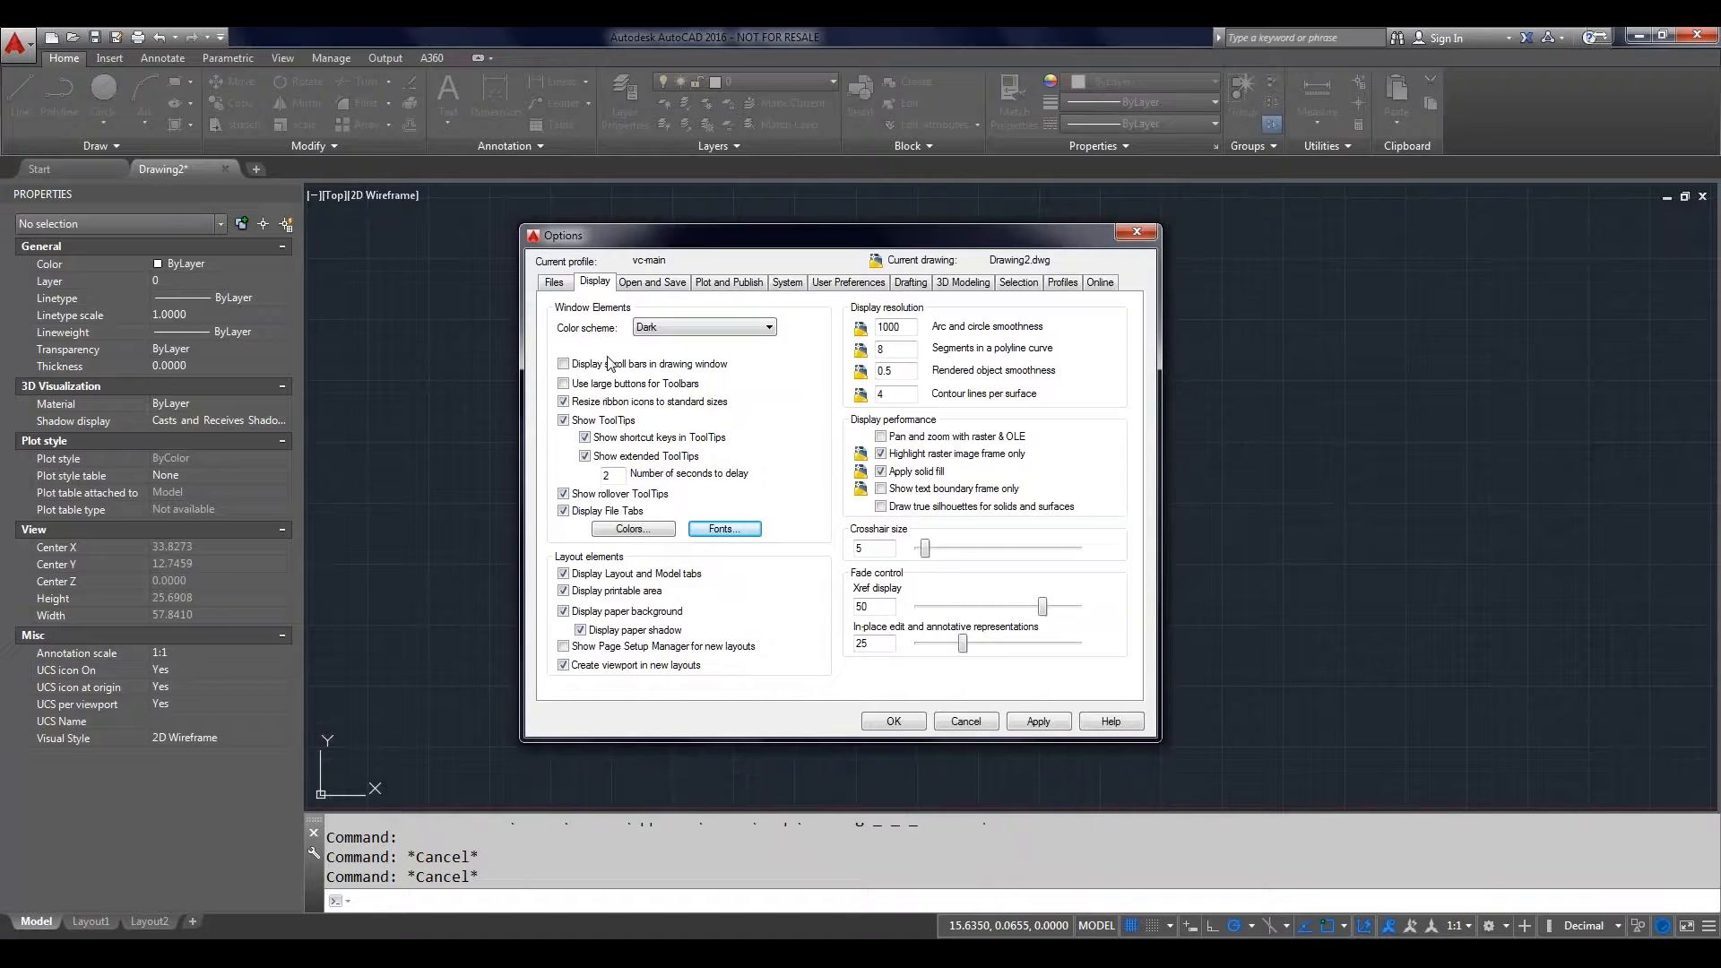
Step: Inspect the Template Settings entries in the file options and the template choices offered for a new drawing, leaving both without changes
click(555, 283)
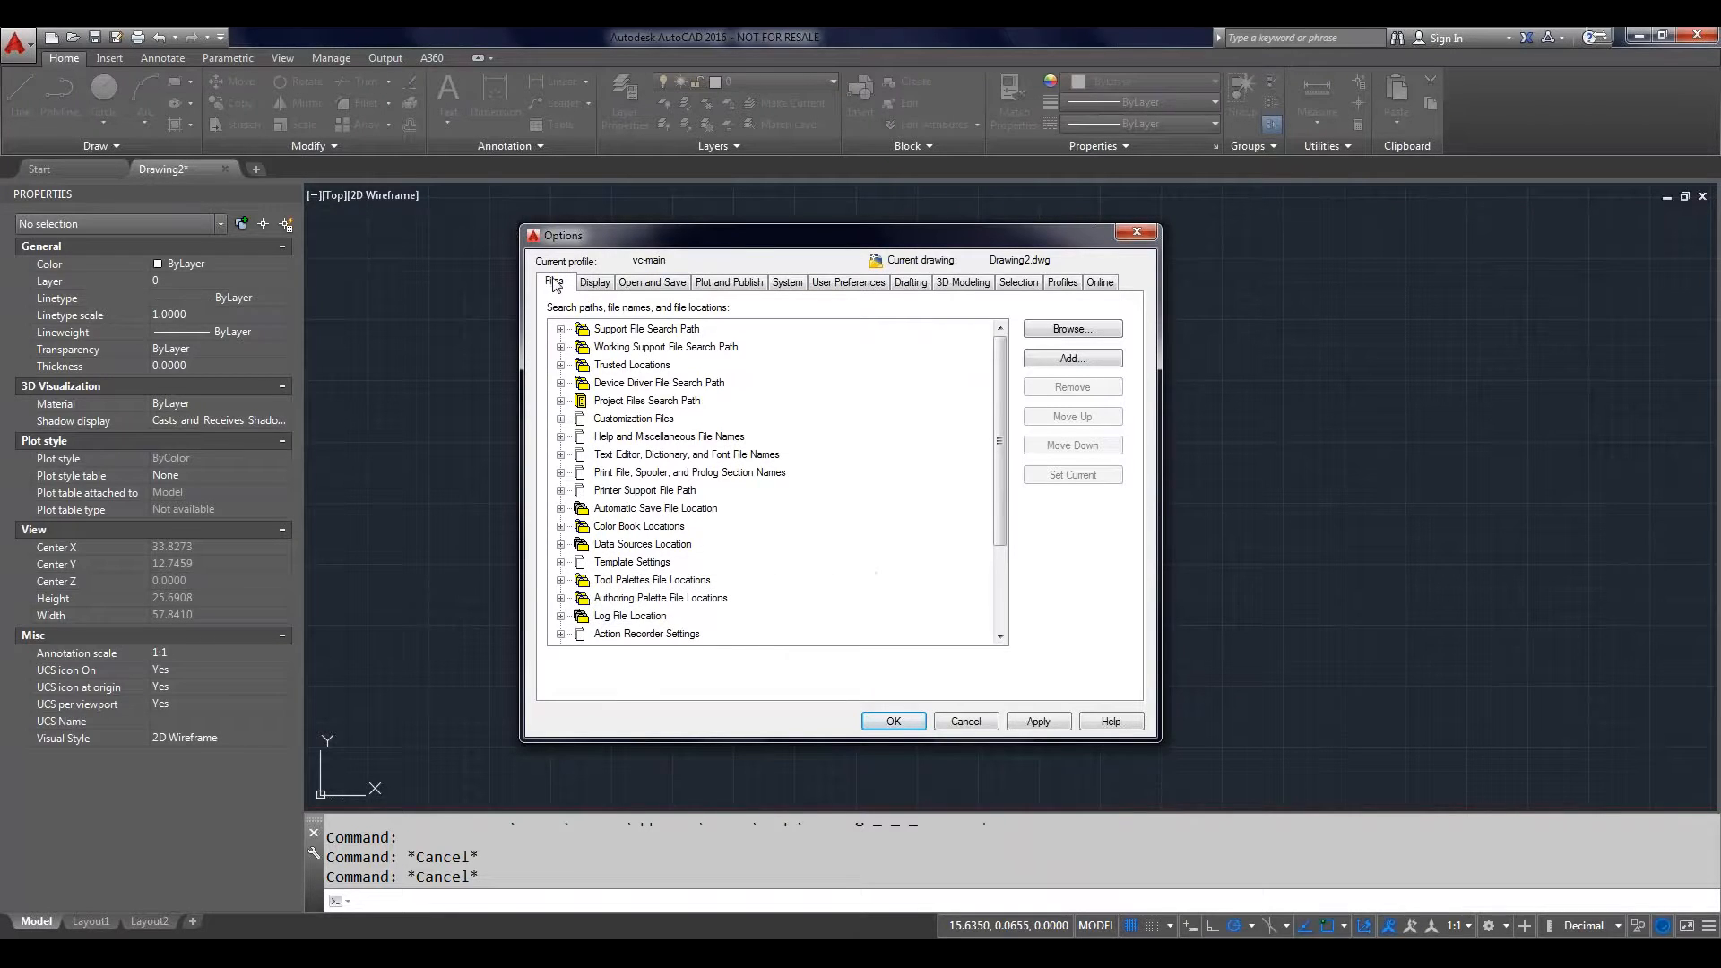
click(561, 562)
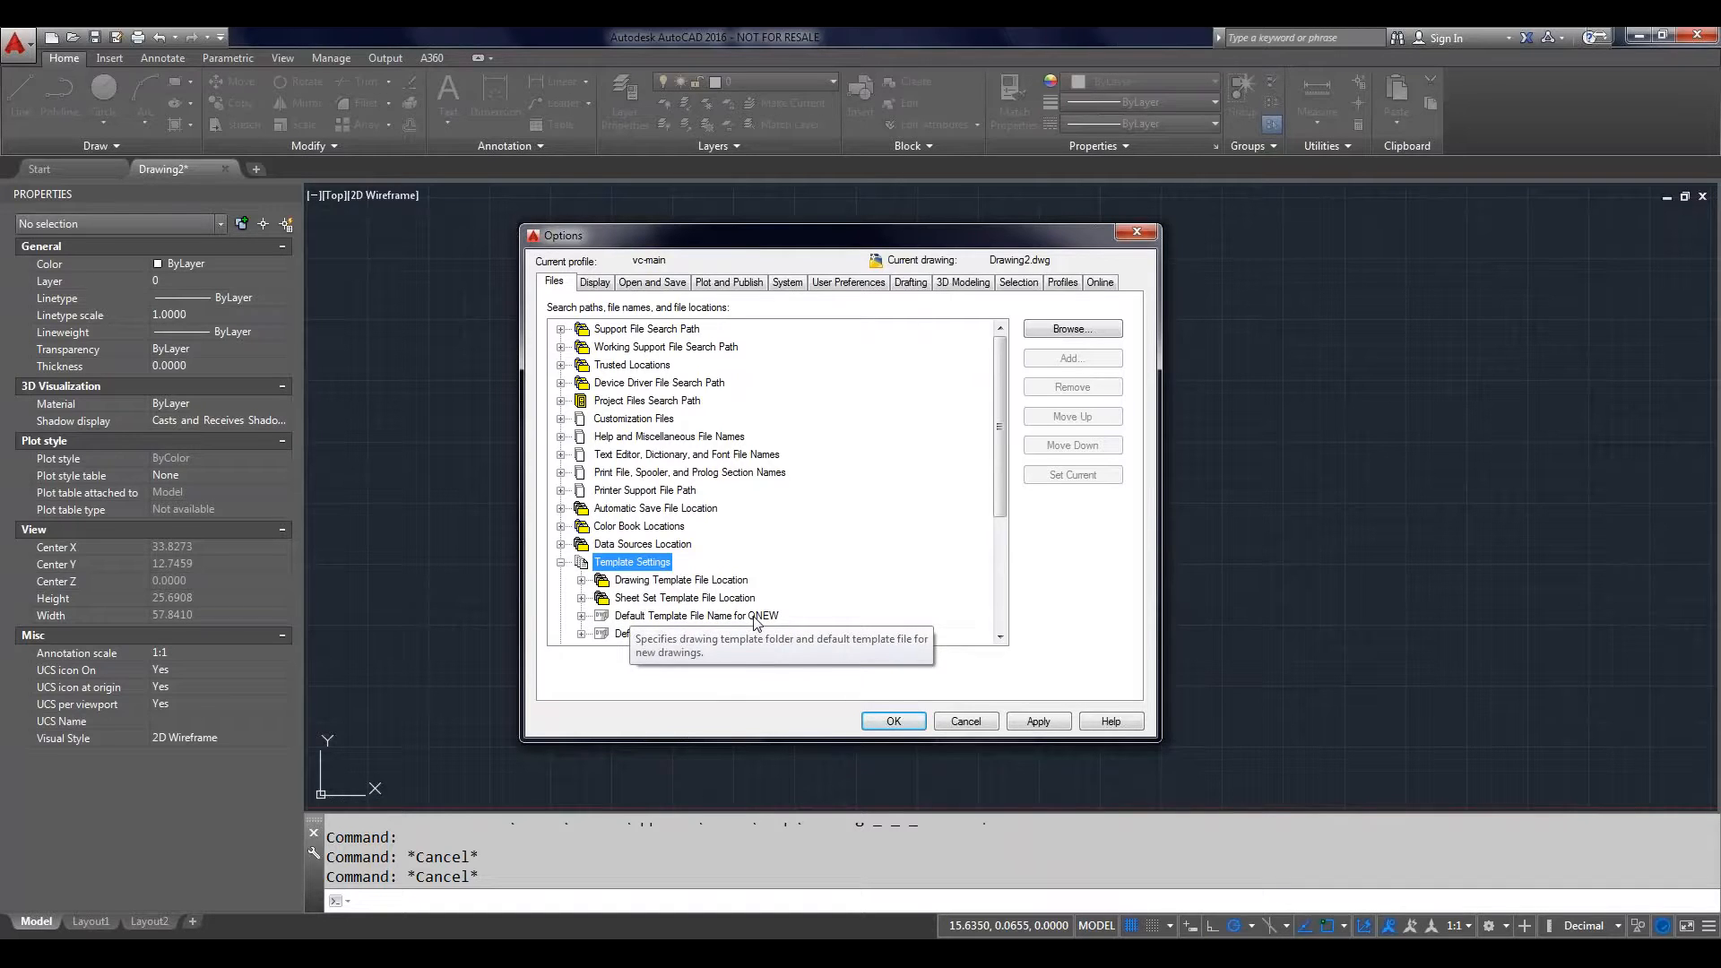
click(986, 723)
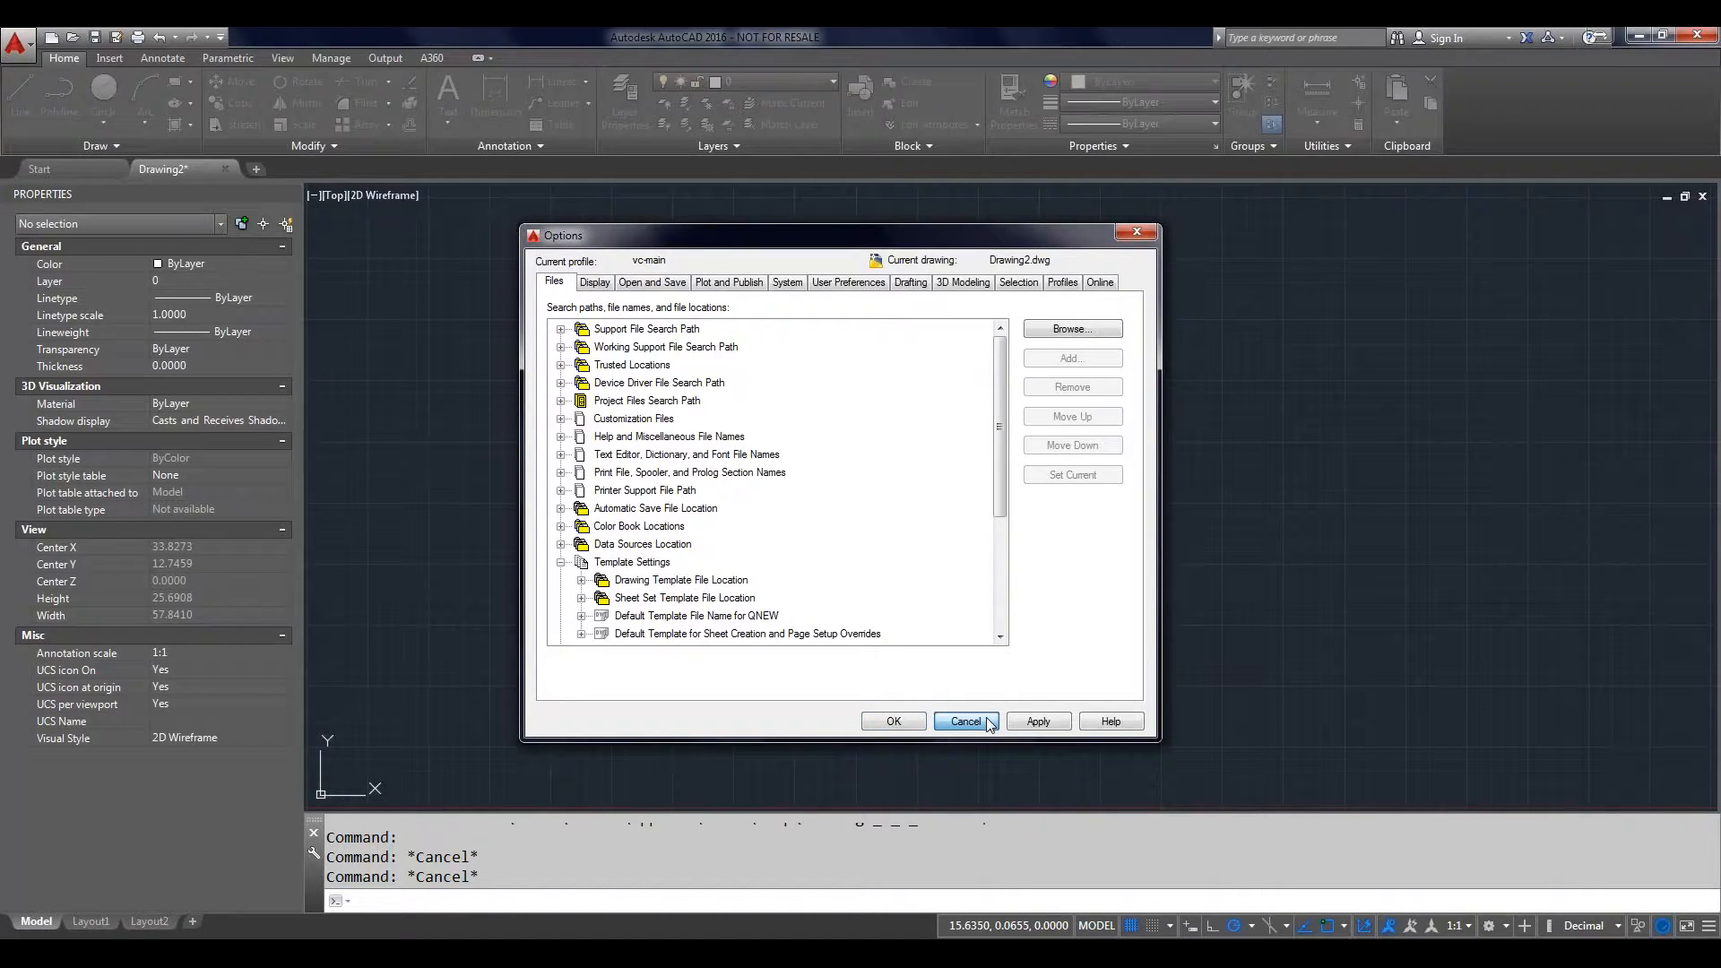
click(989, 722)
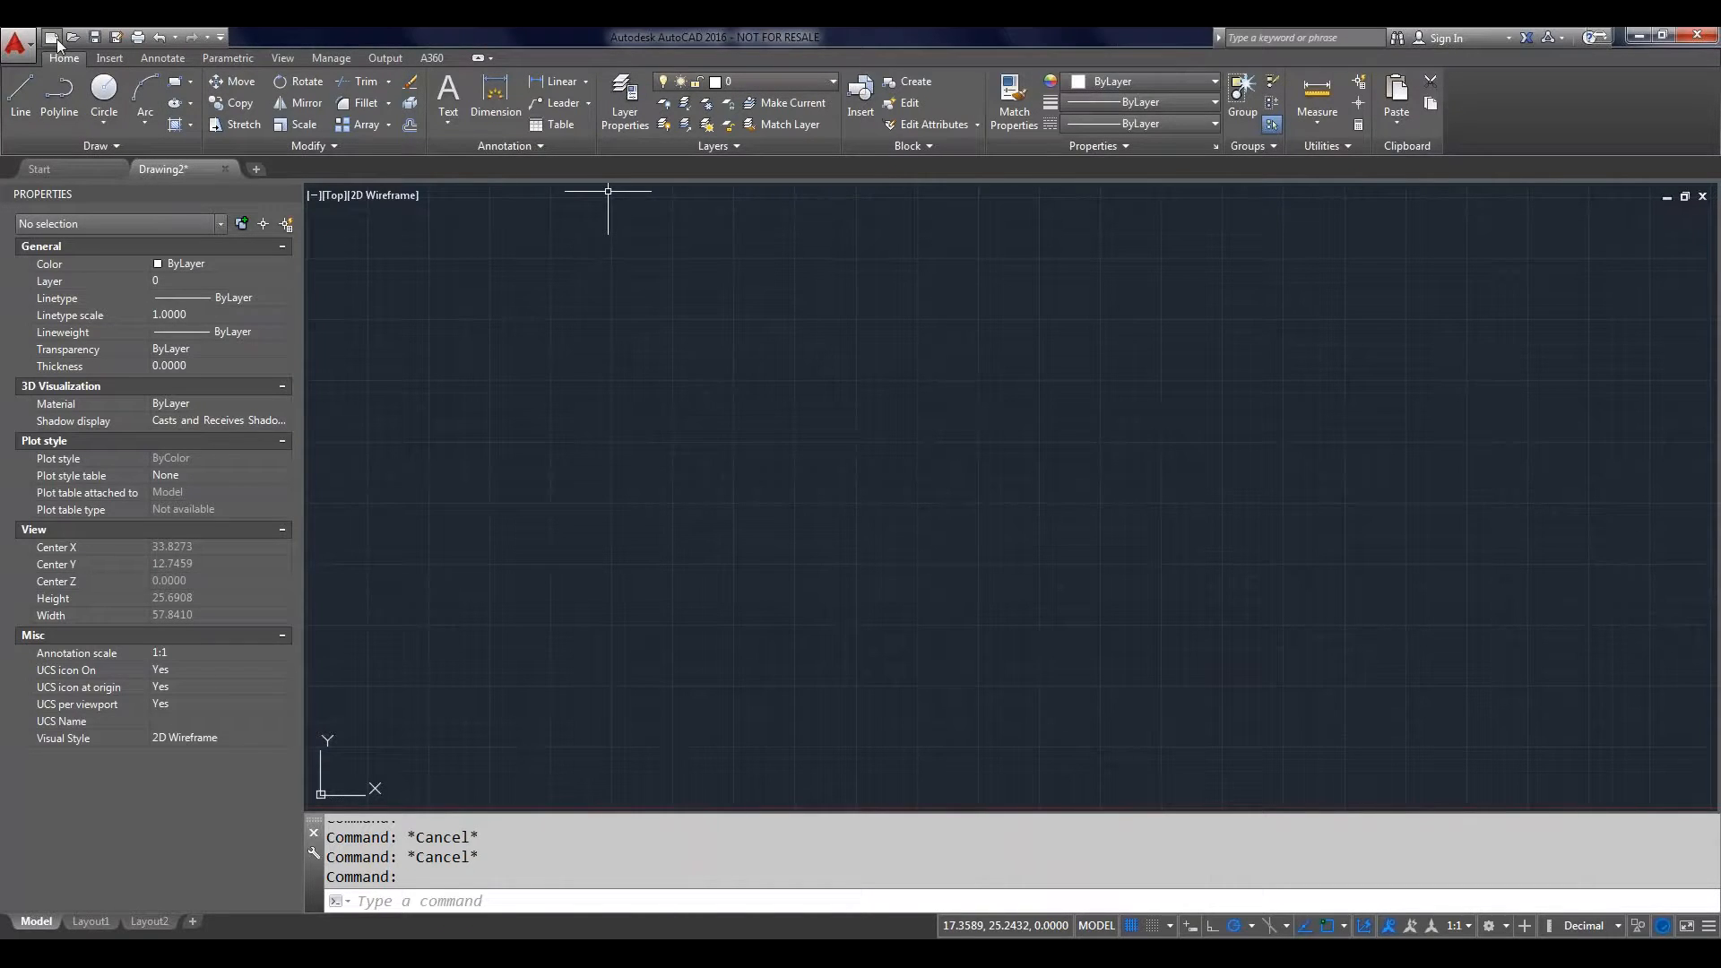
click(51, 38)
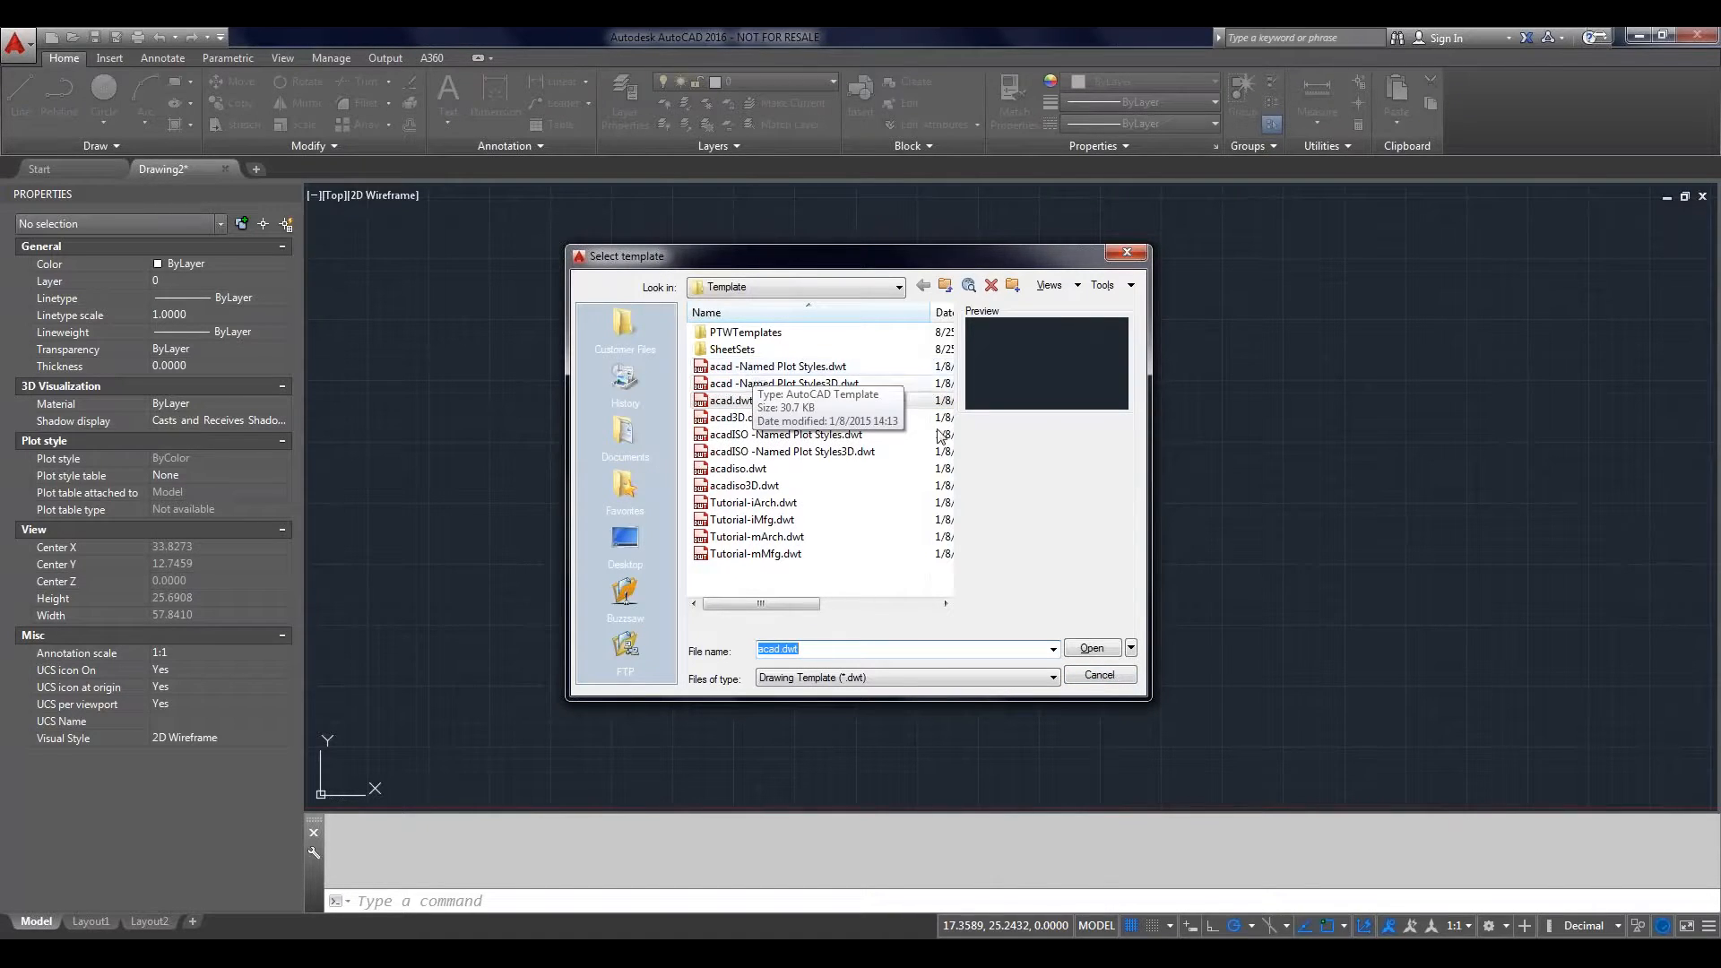
click(1100, 677)
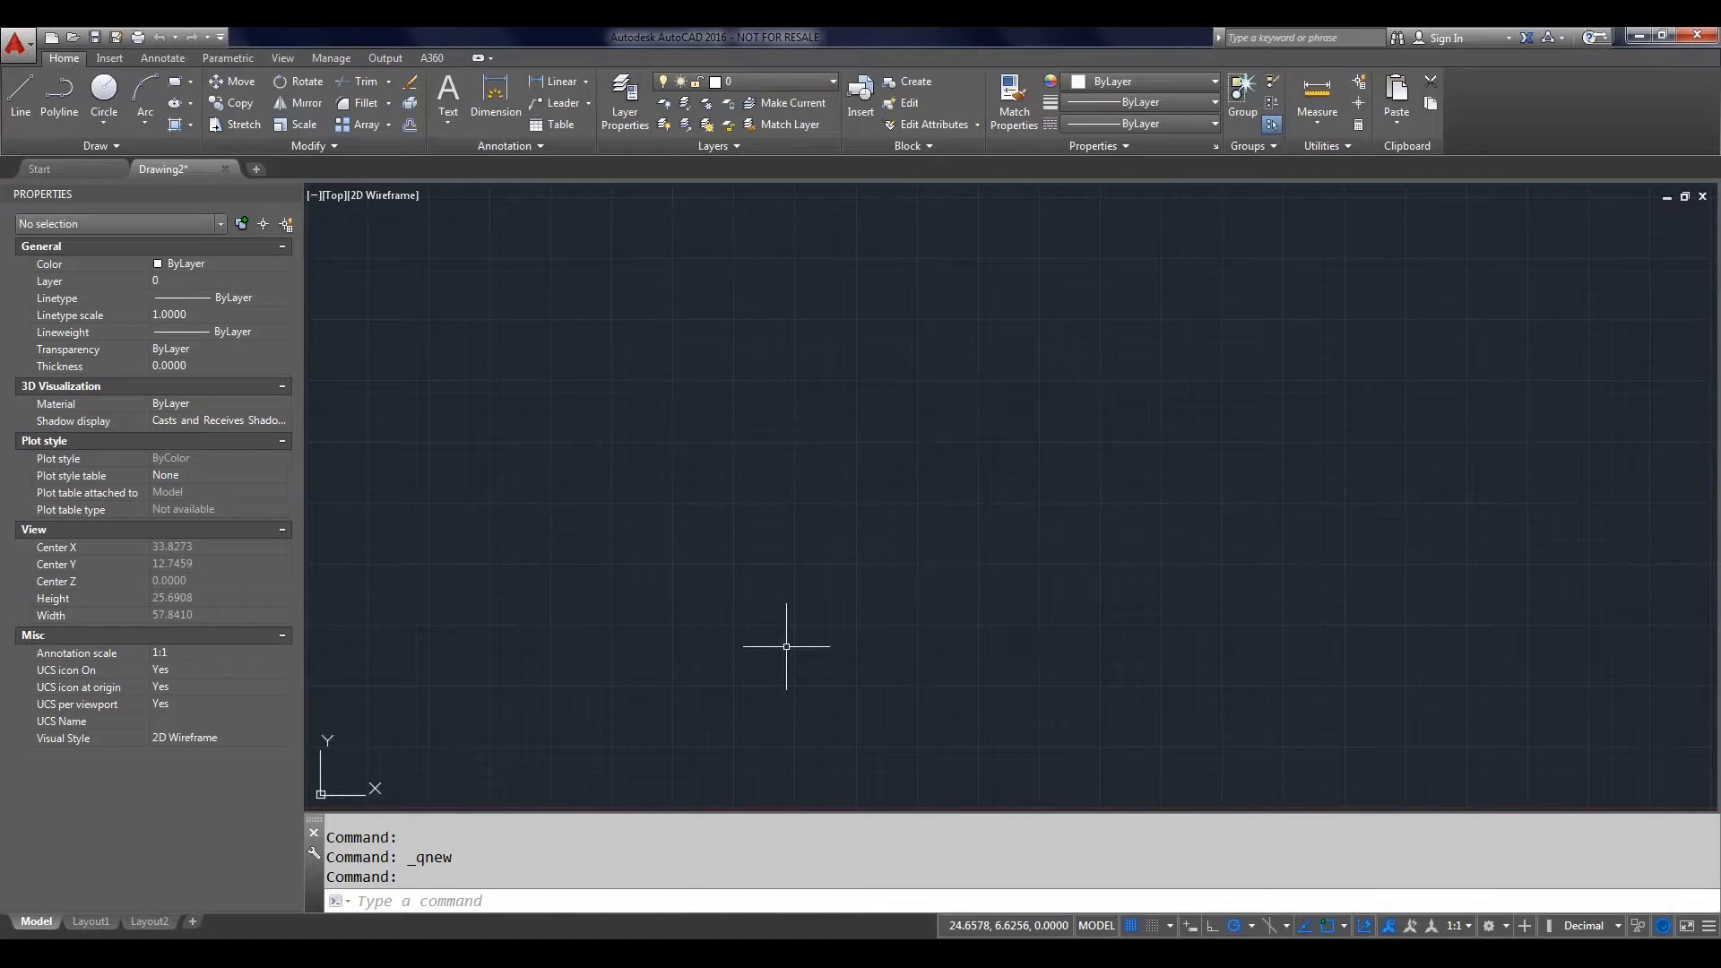
Step: Set the Sheet Set Template File Location to the folder Box Sync\AutoCAD Webinars\2015-10-08 A Few of Our Favorite Things - 30 Productivity Tips and Tricks
right_click(757, 839)
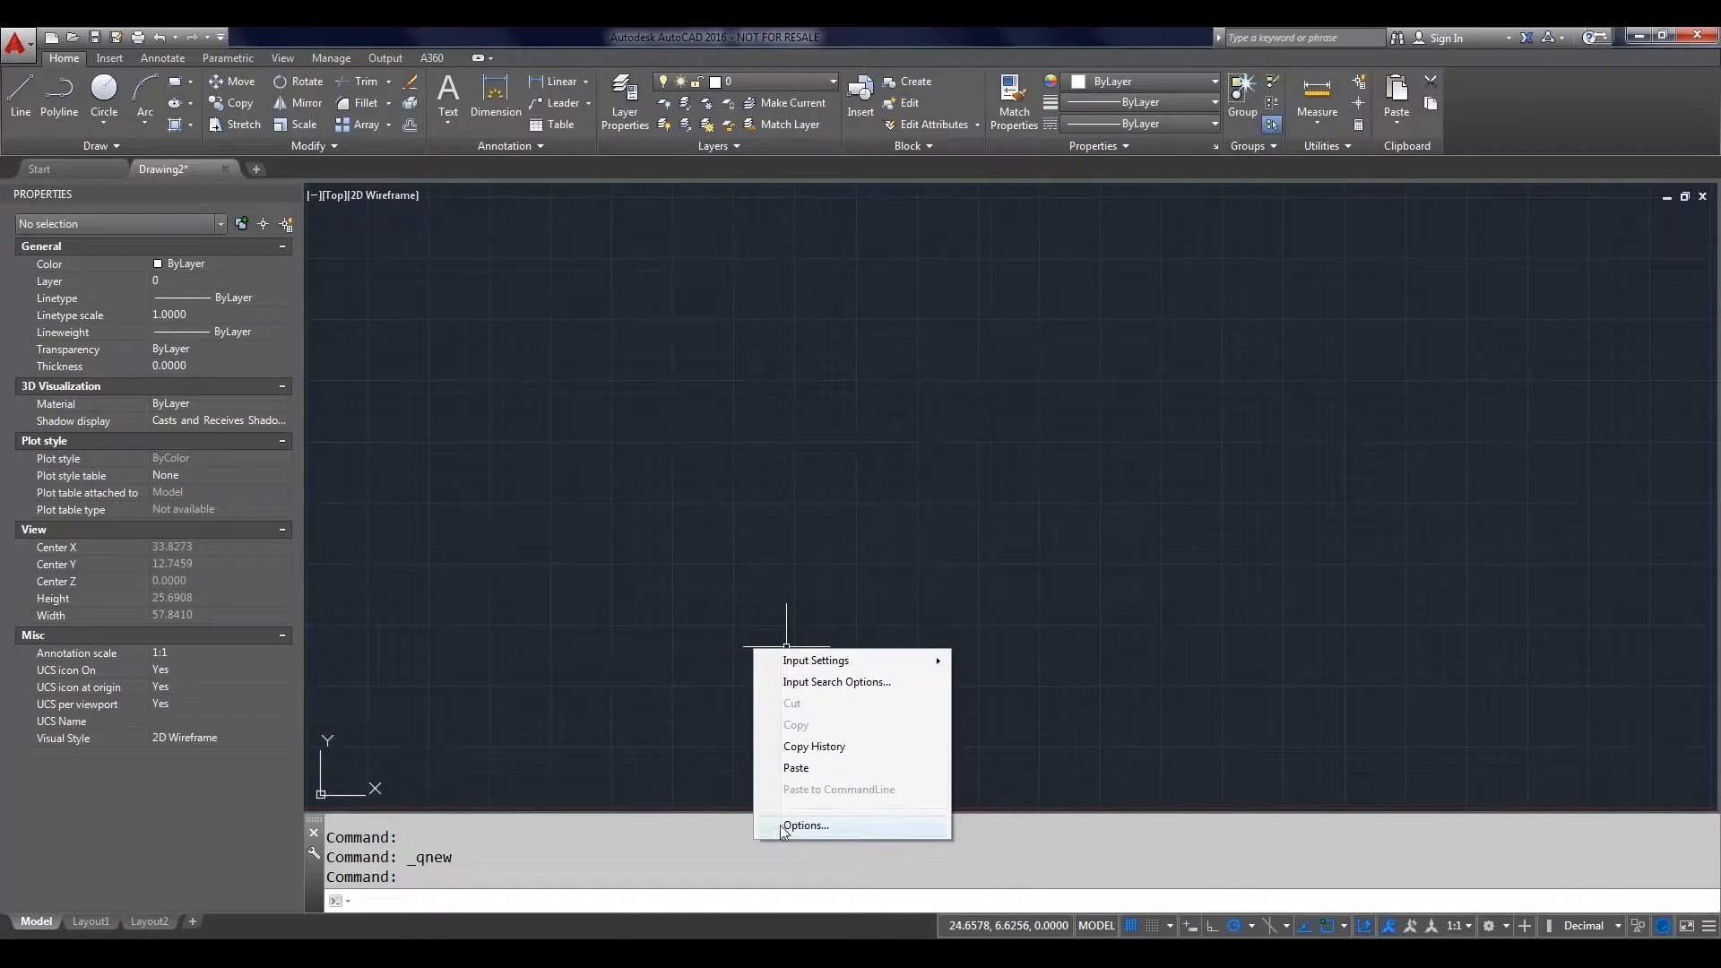
click(805, 825)
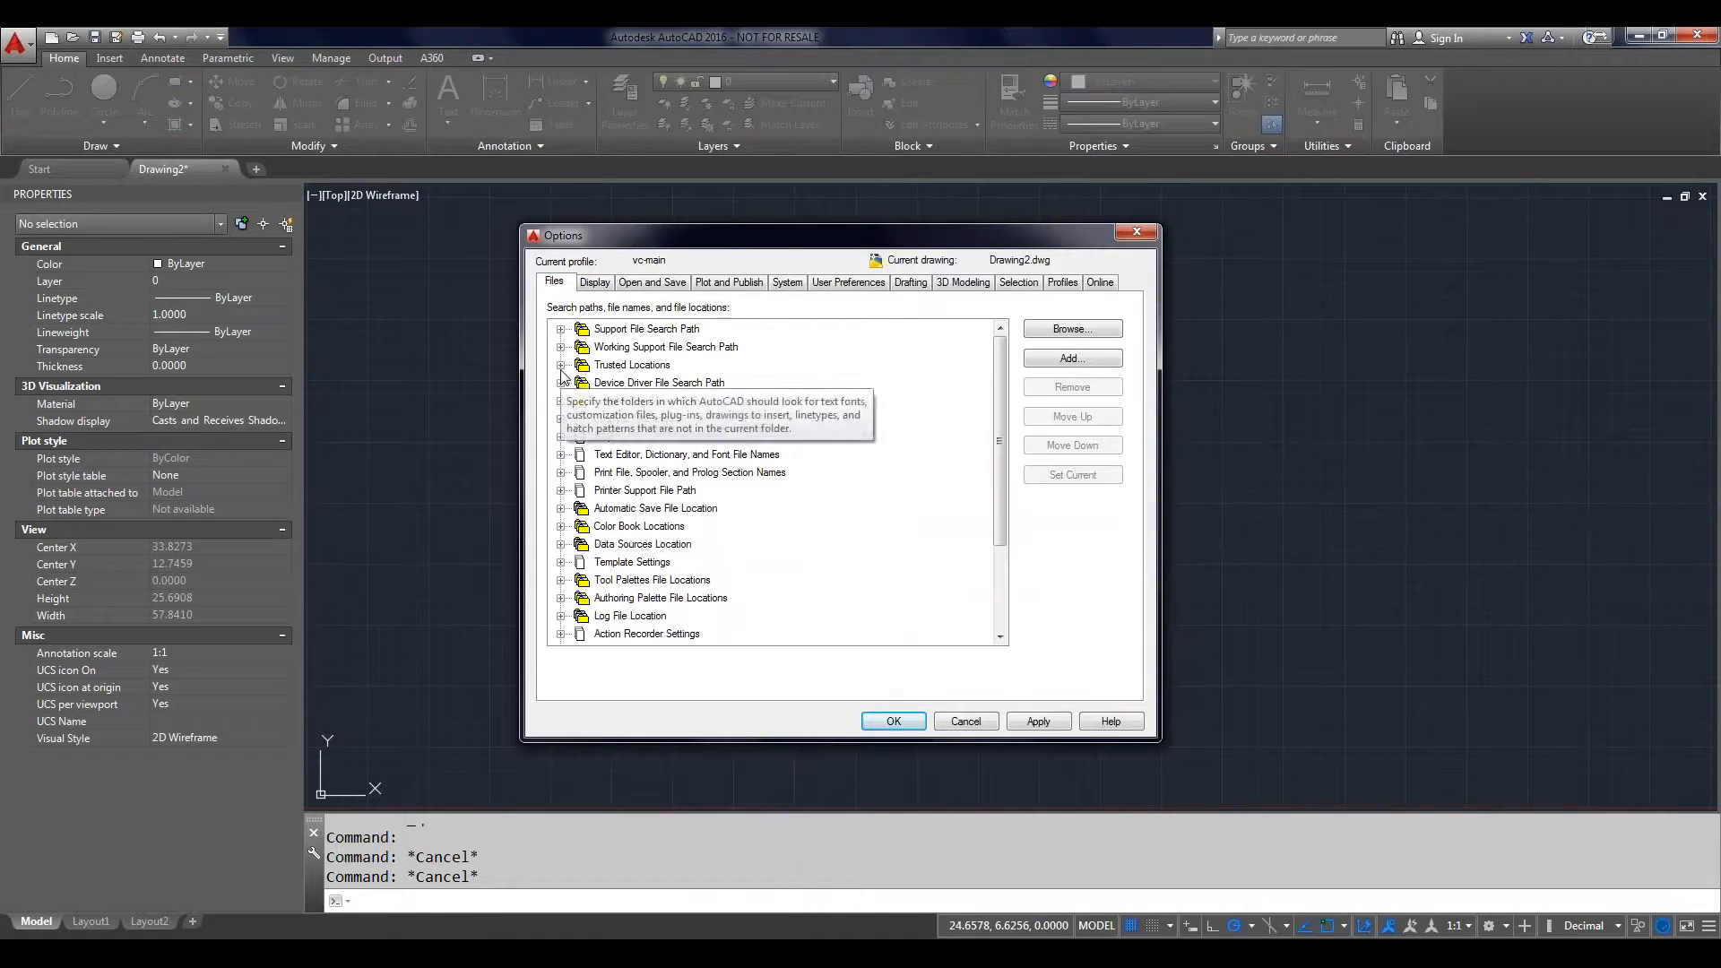
click(562, 562)
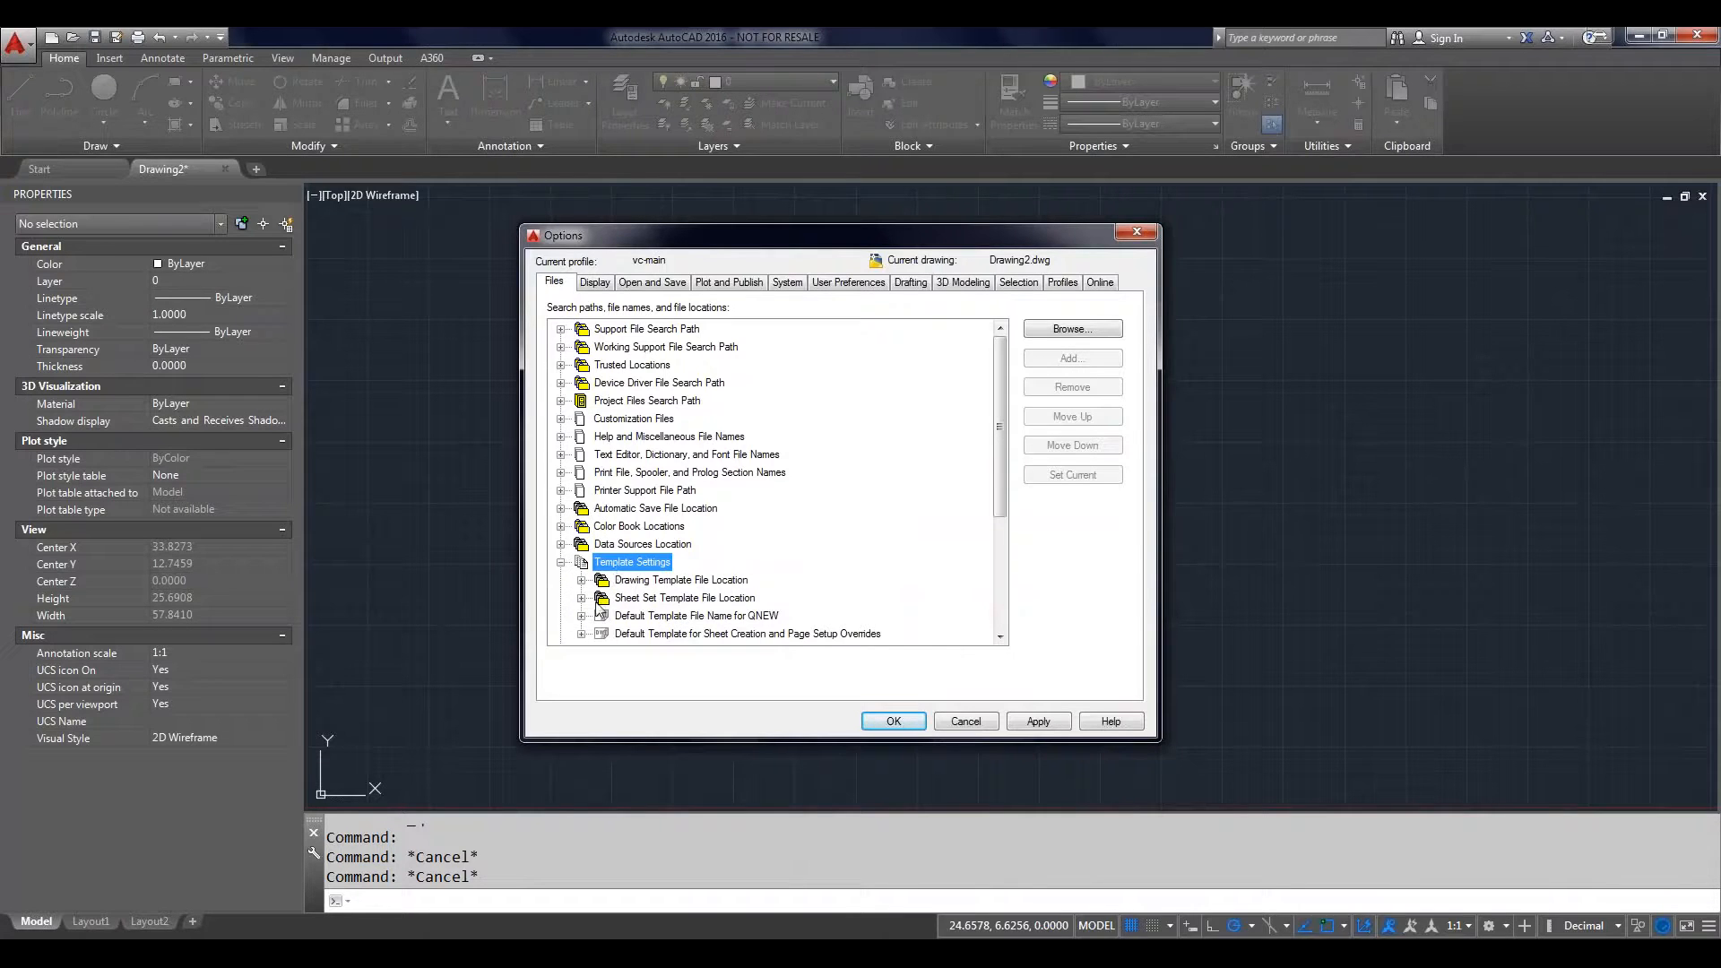
click(581, 599)
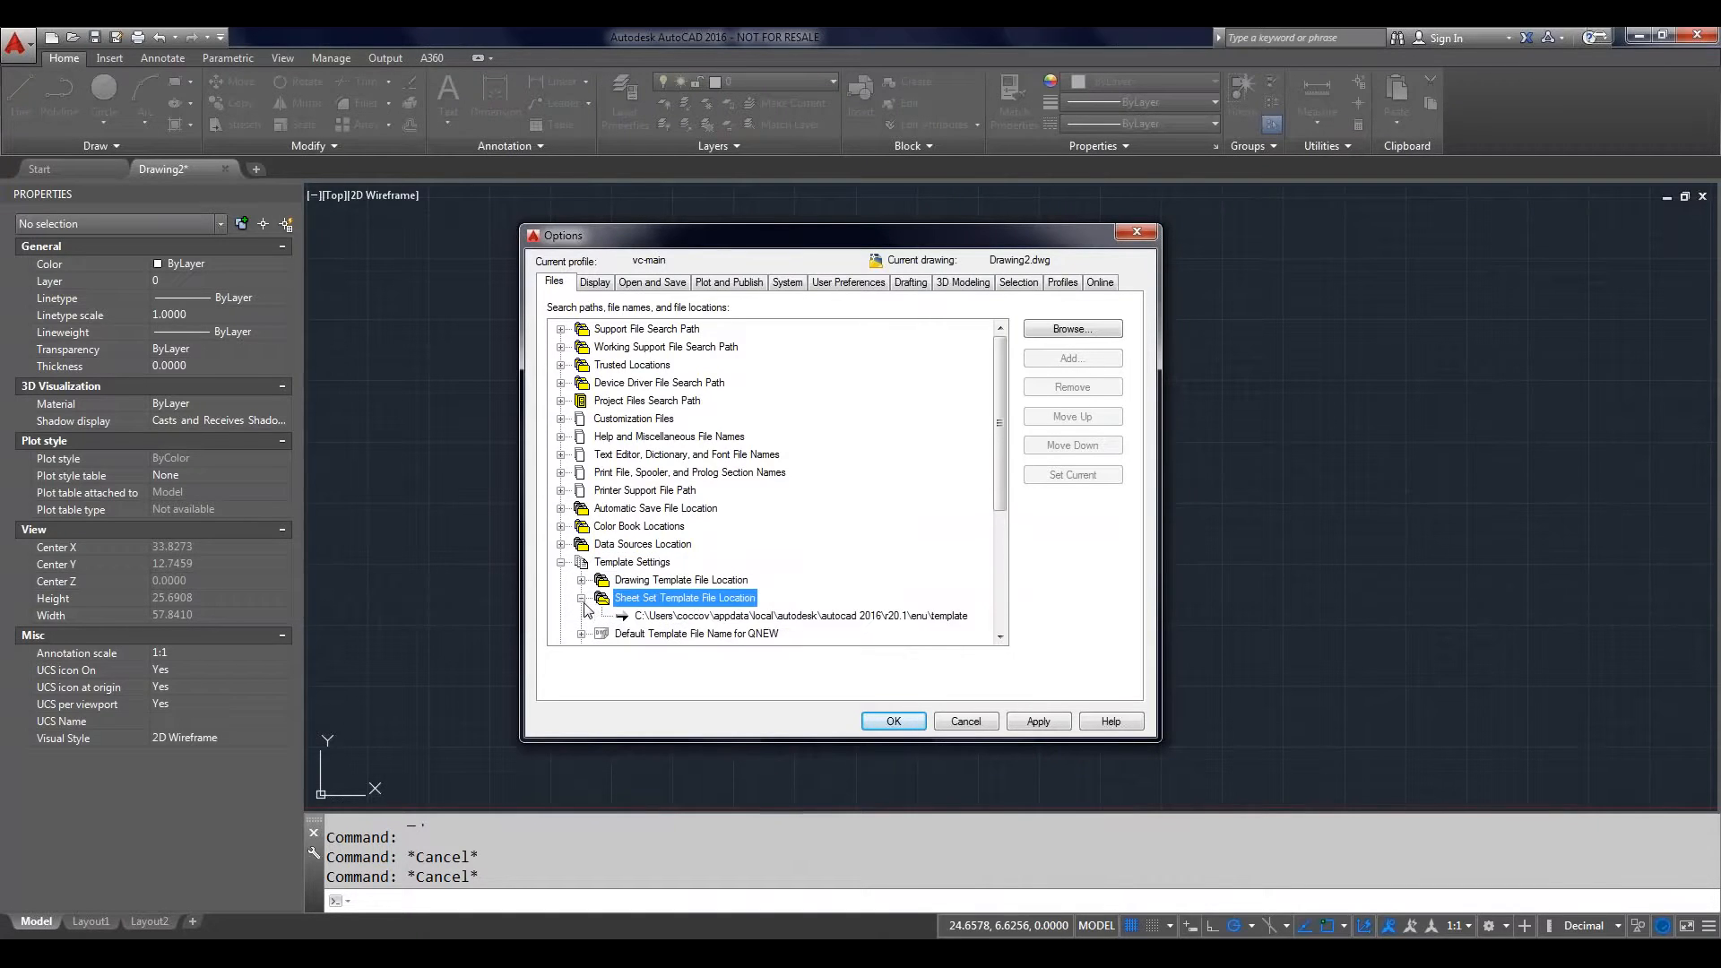
click(775, 618)
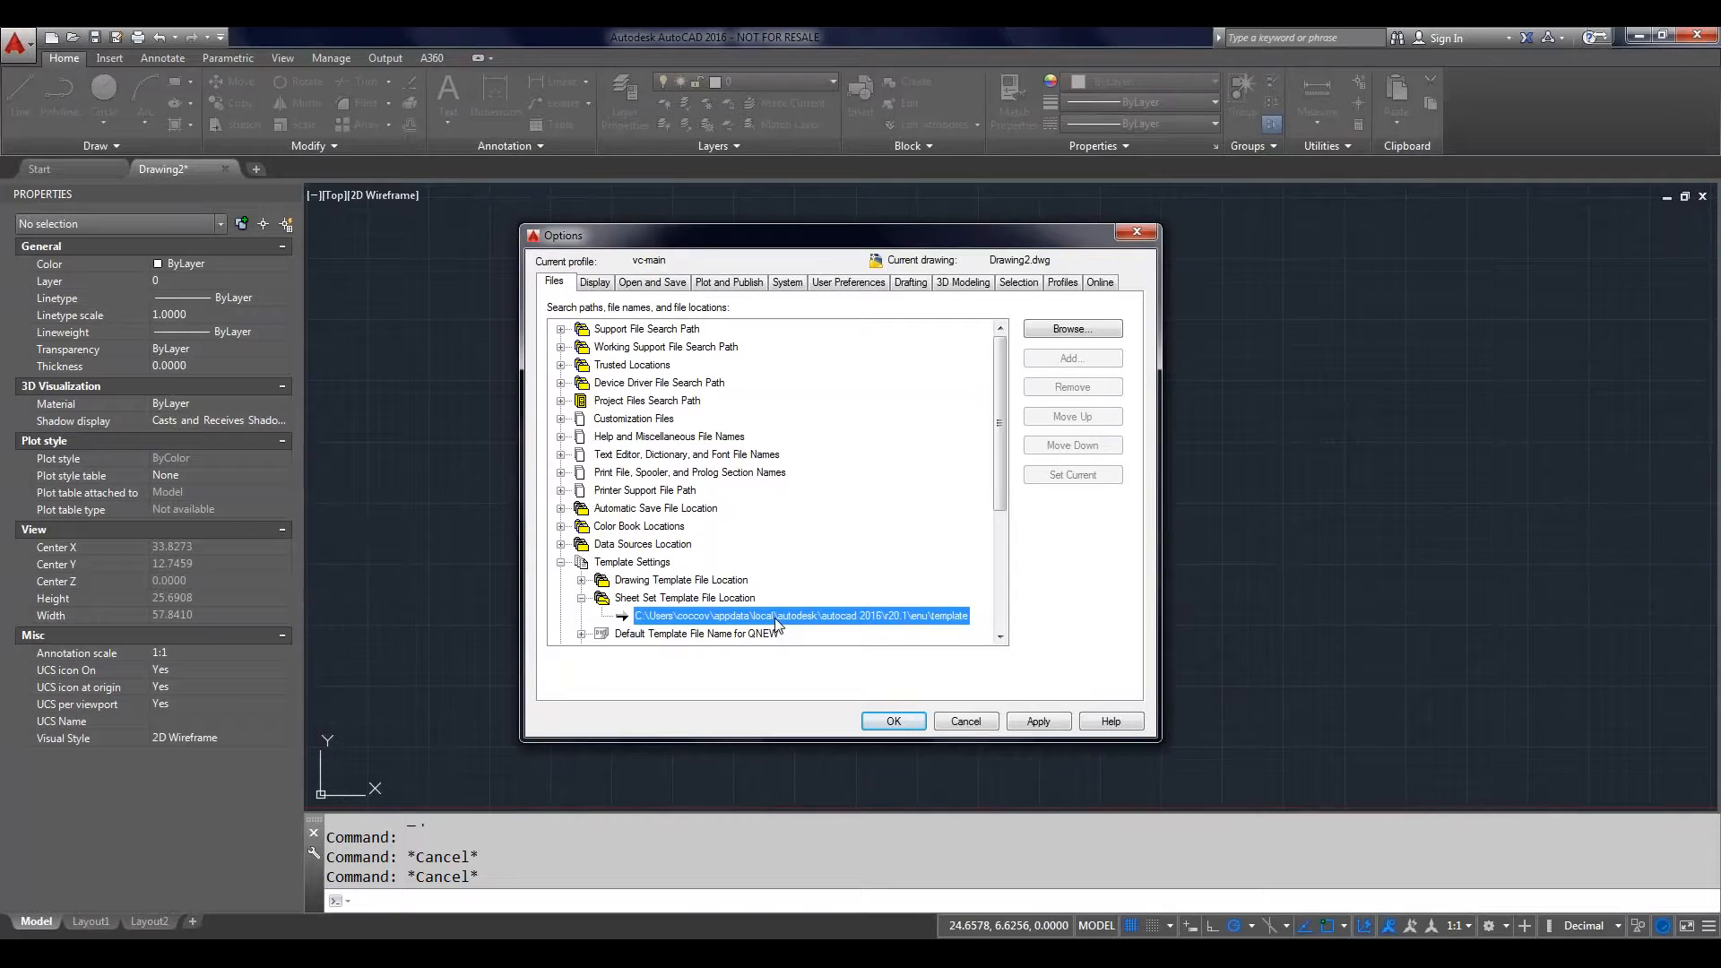
double_click(775, 621)
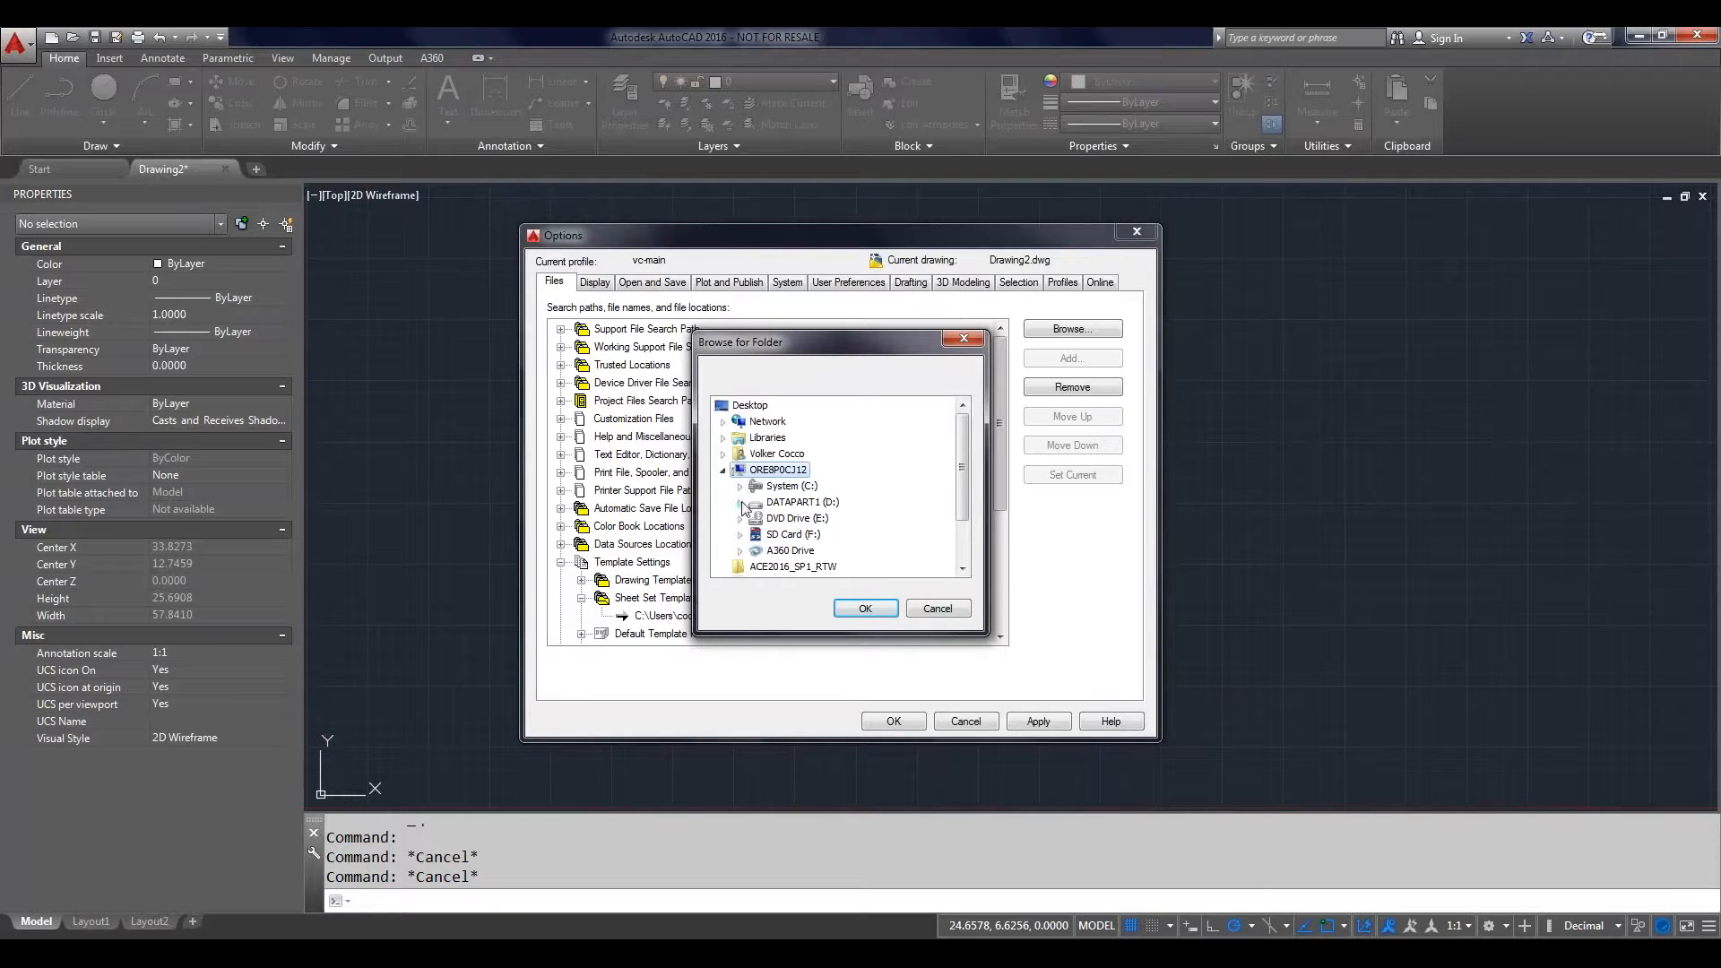
click(741, 503)
click(757, 550)
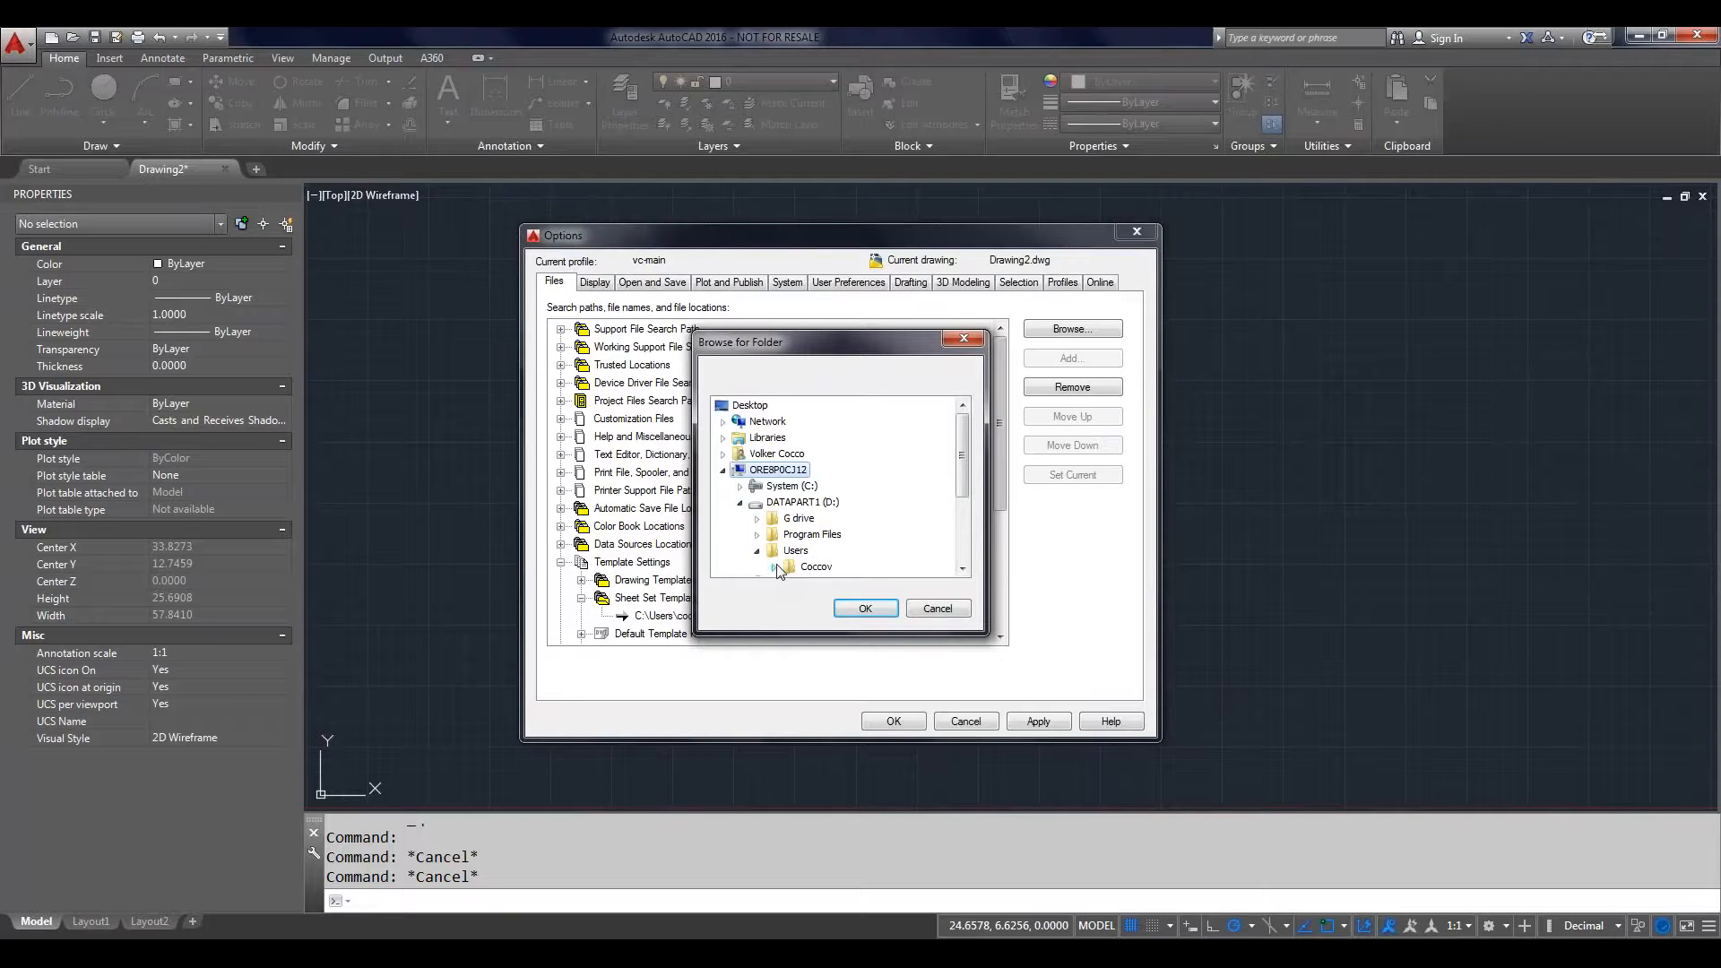
click(774, 567)
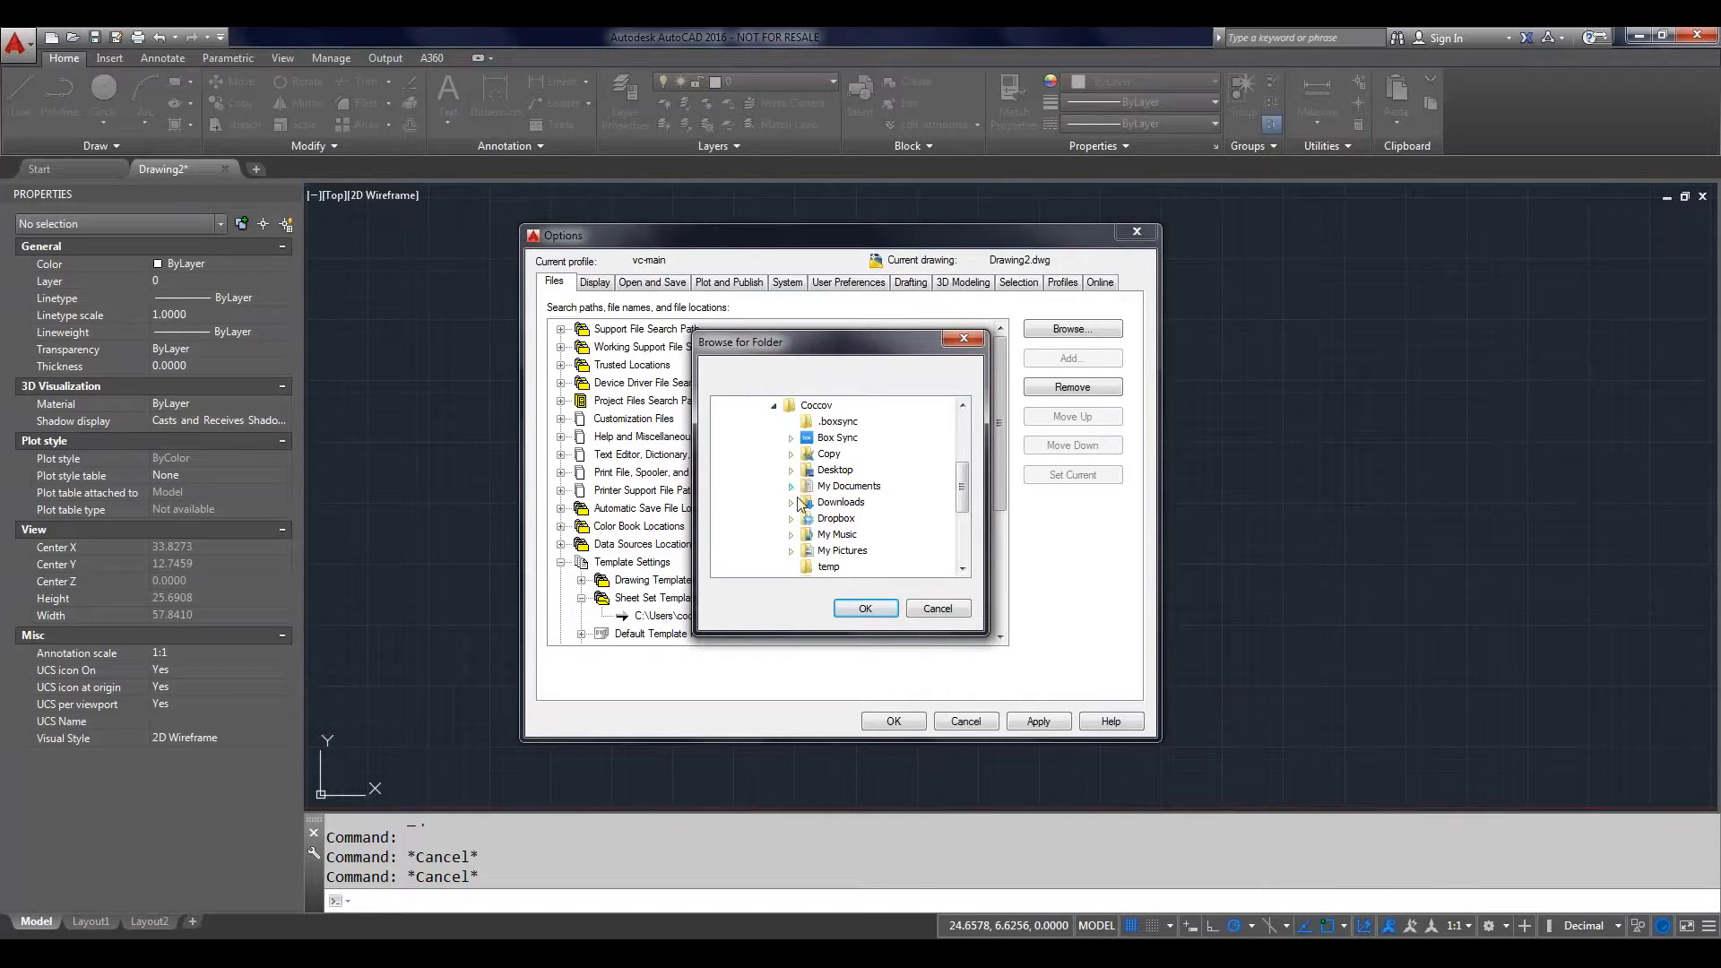
click(792, 440)
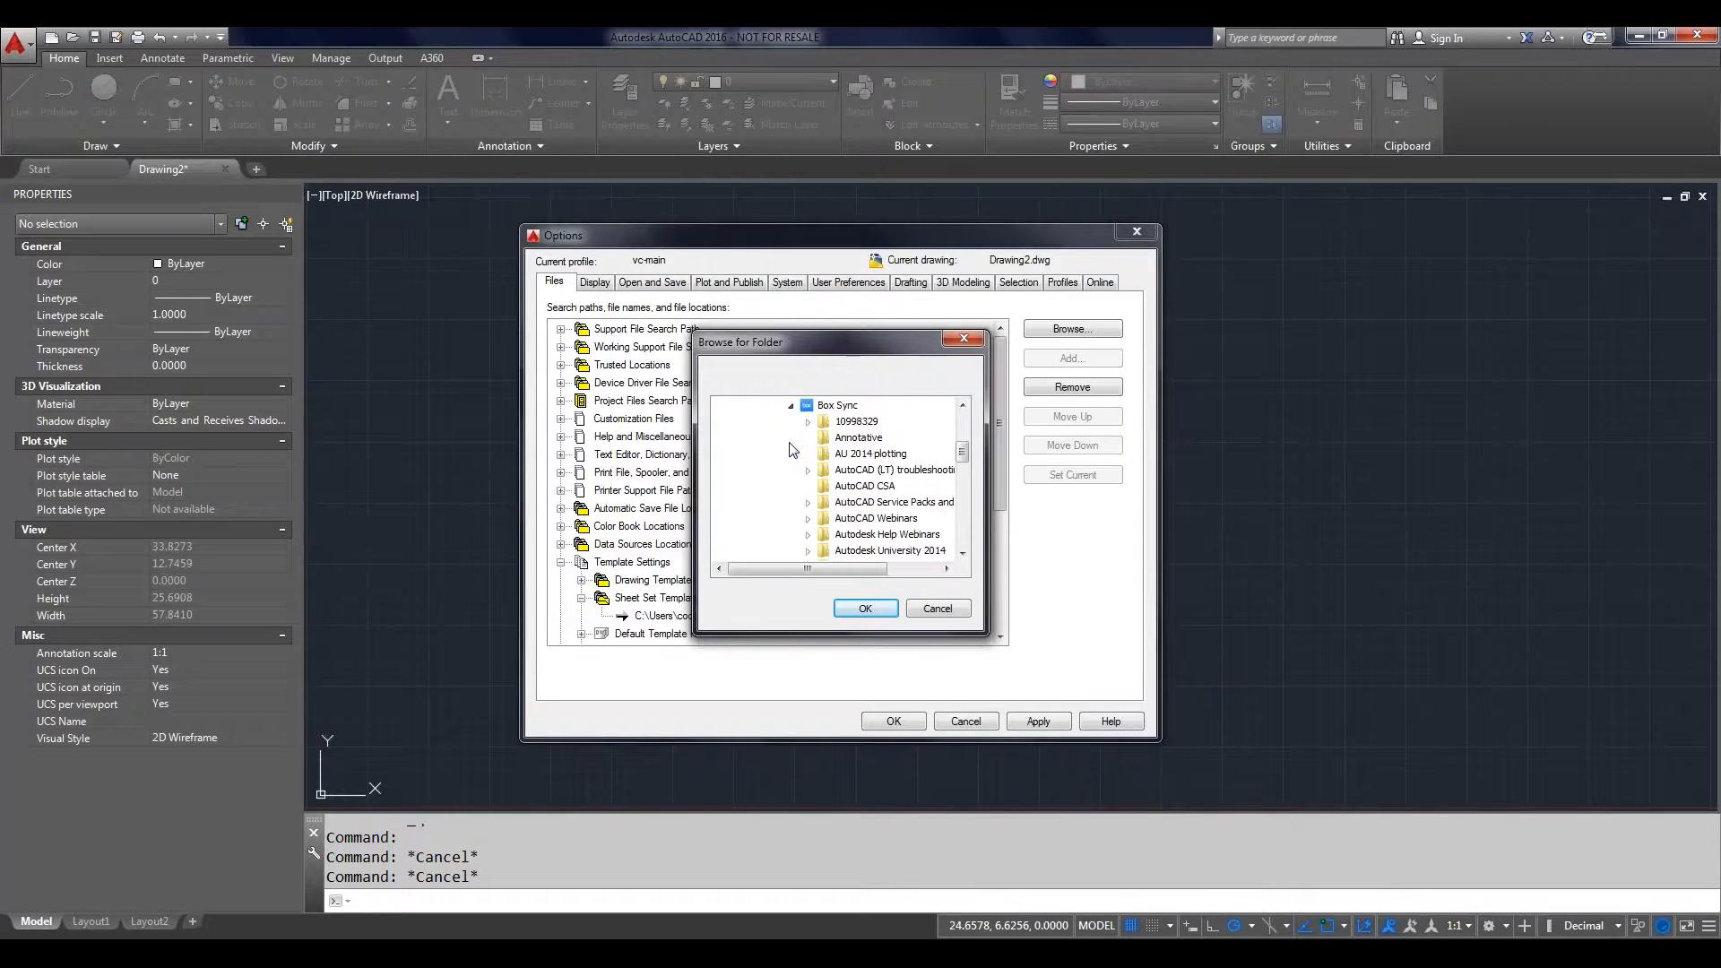
click(808, 518)
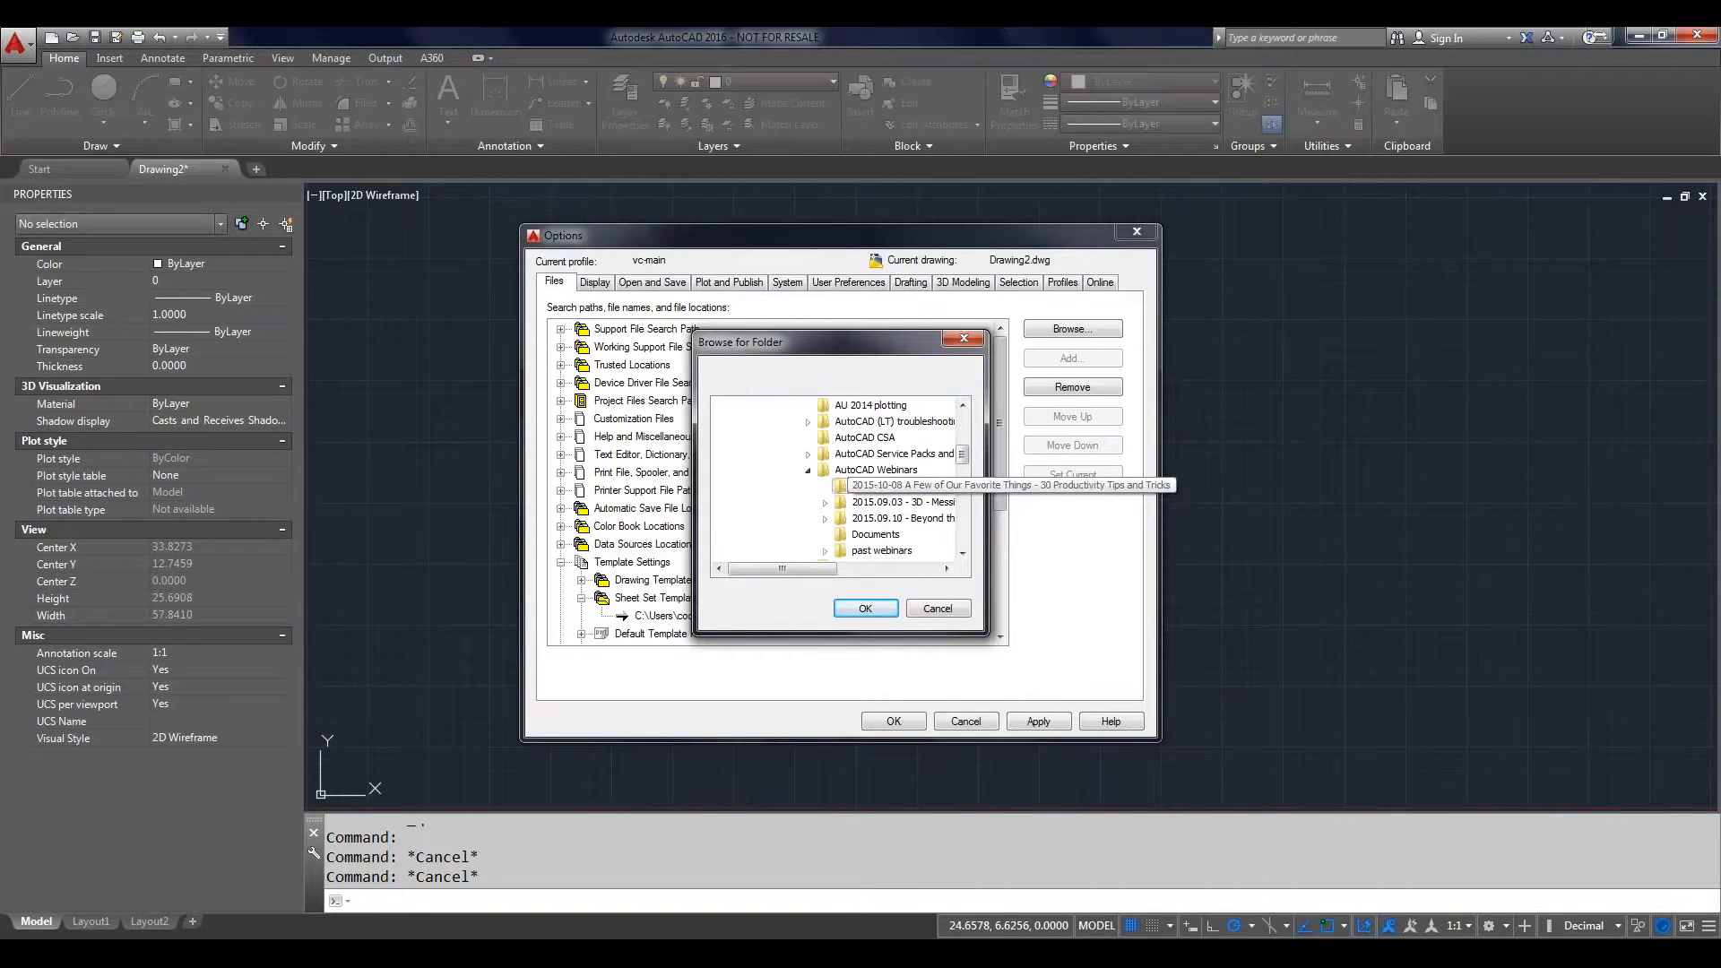
click(875, 490)
click(863, 613)
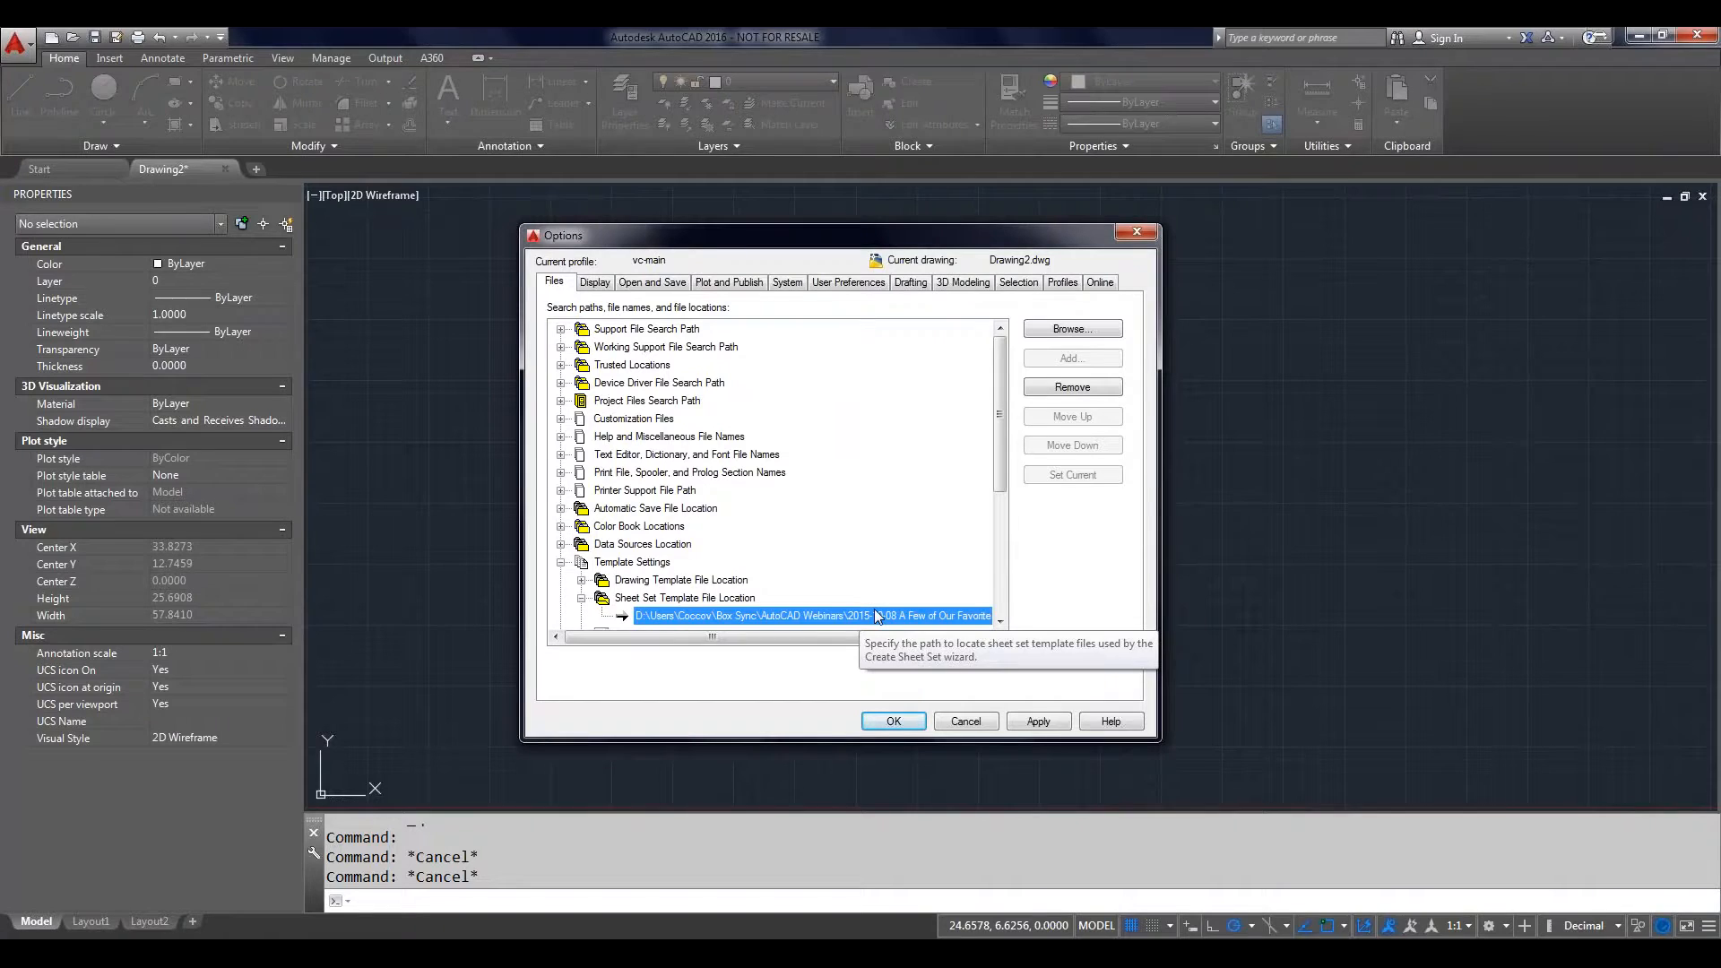
click(876, 615)
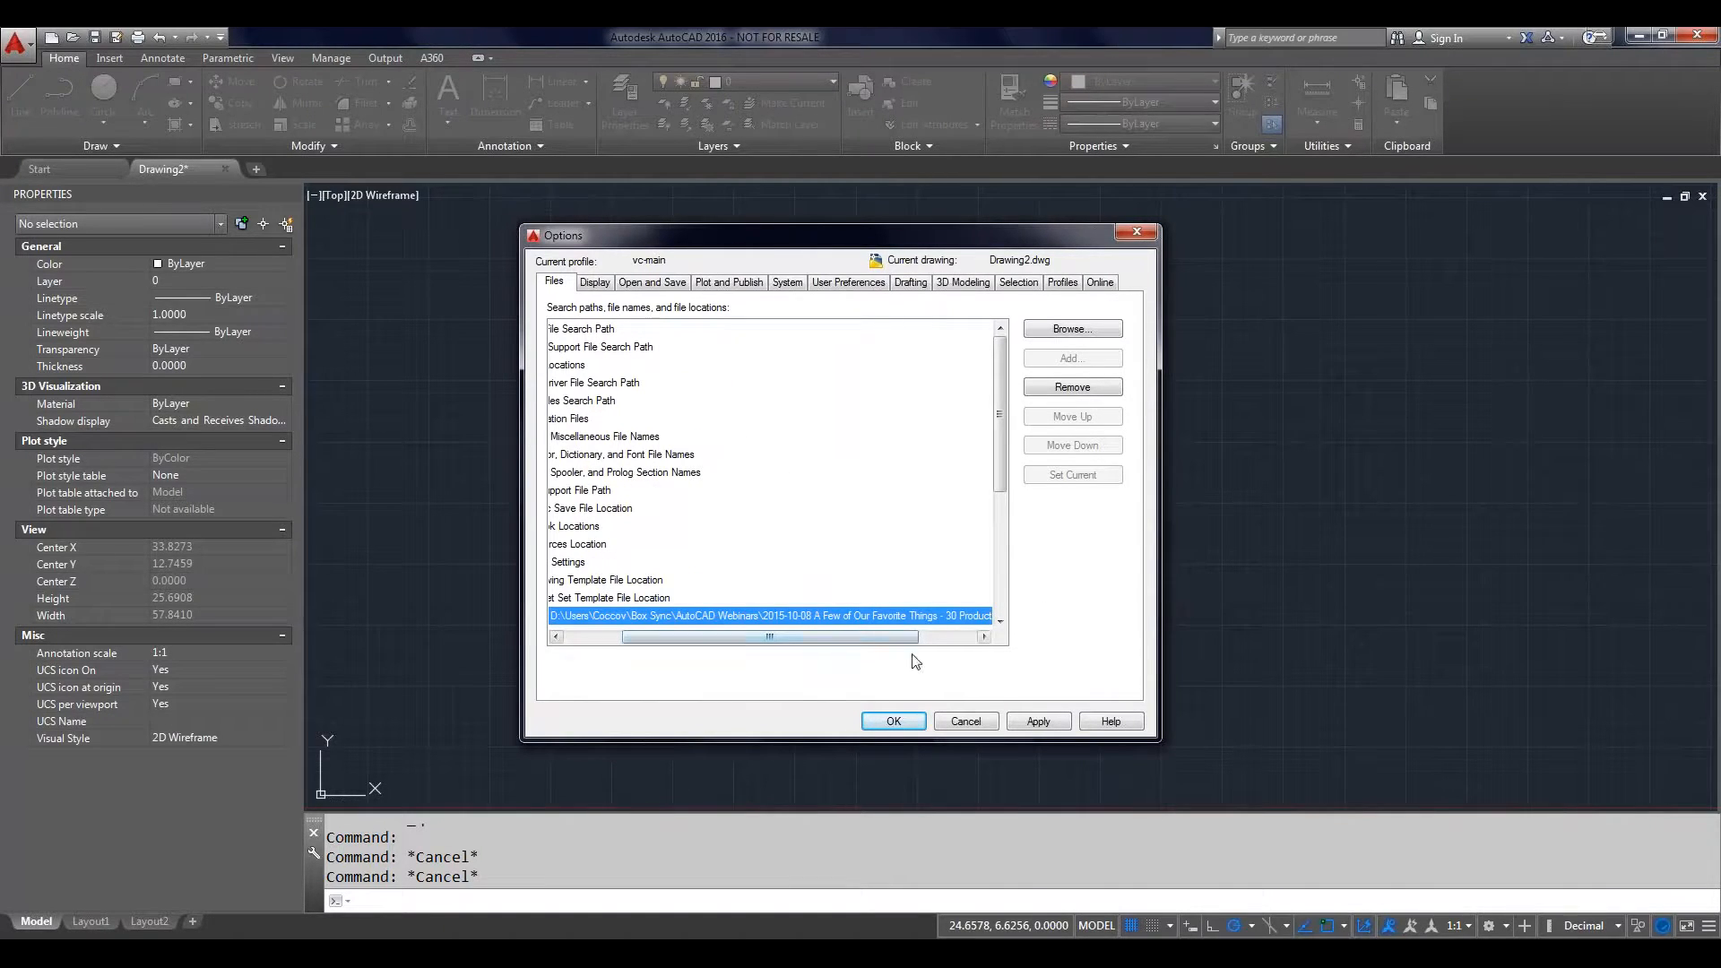
drag(859, 637, 680, 610)
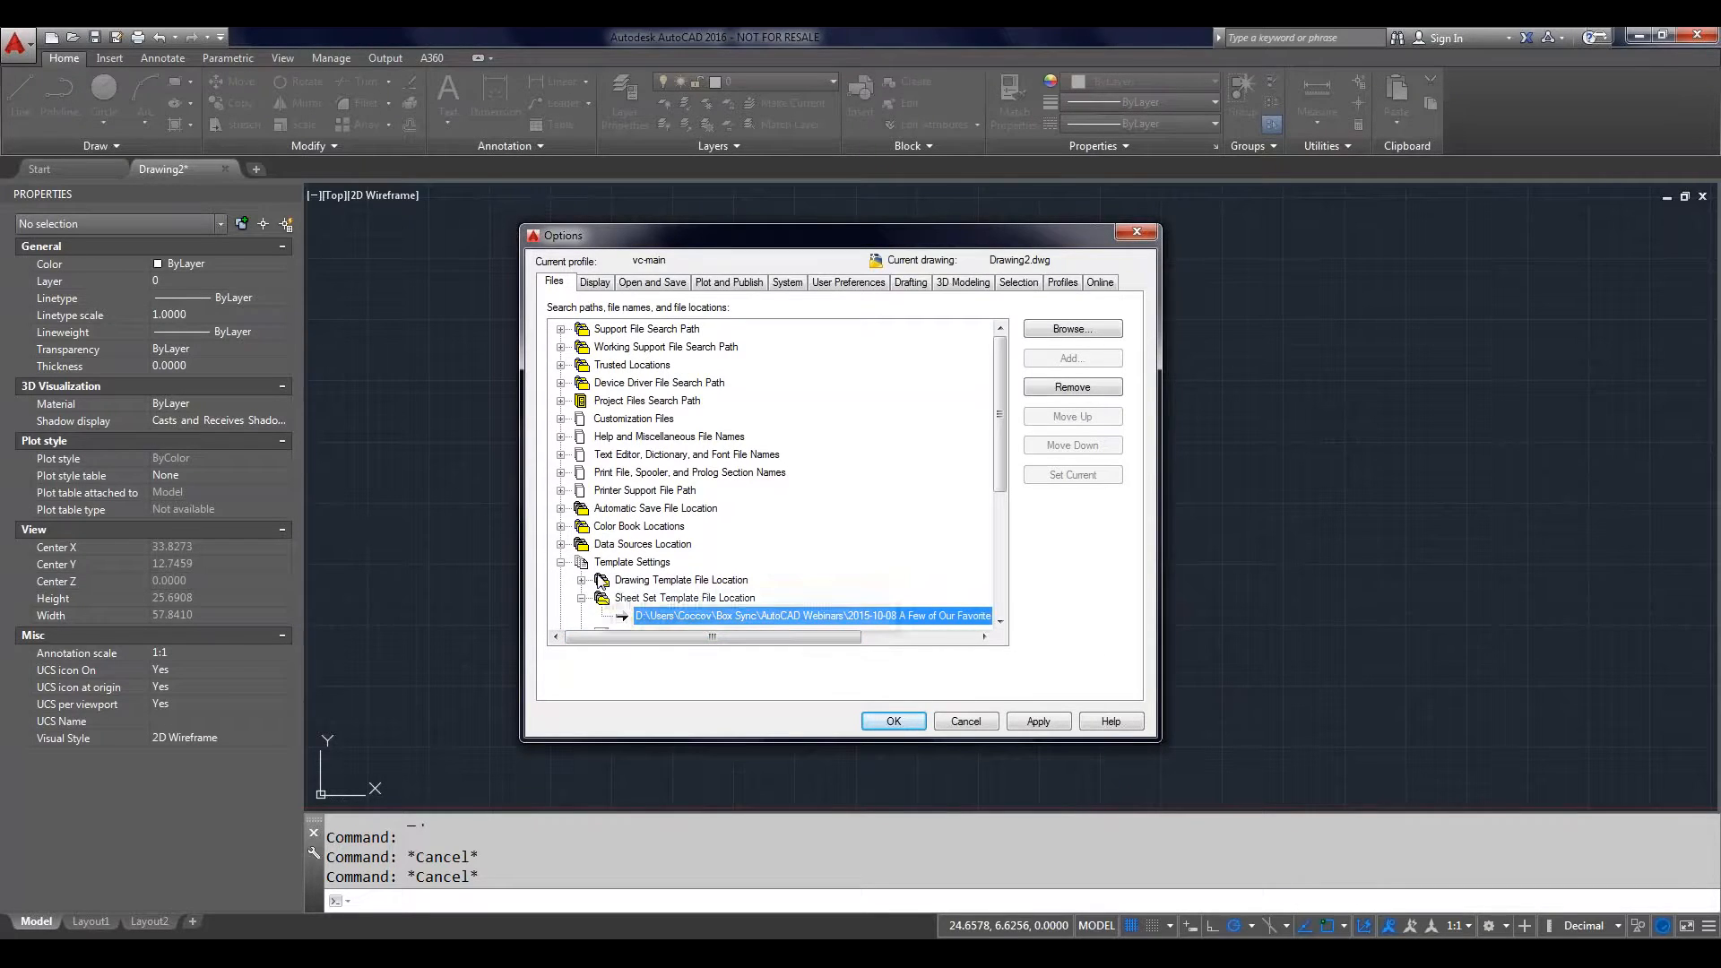
Step: Set the Default Template File Name for QNEW to acad -Named Plot Styles.dwt and apply the options
click(581, 598)
double_click(639, 616)
click(581, 616)
click(580, 616)
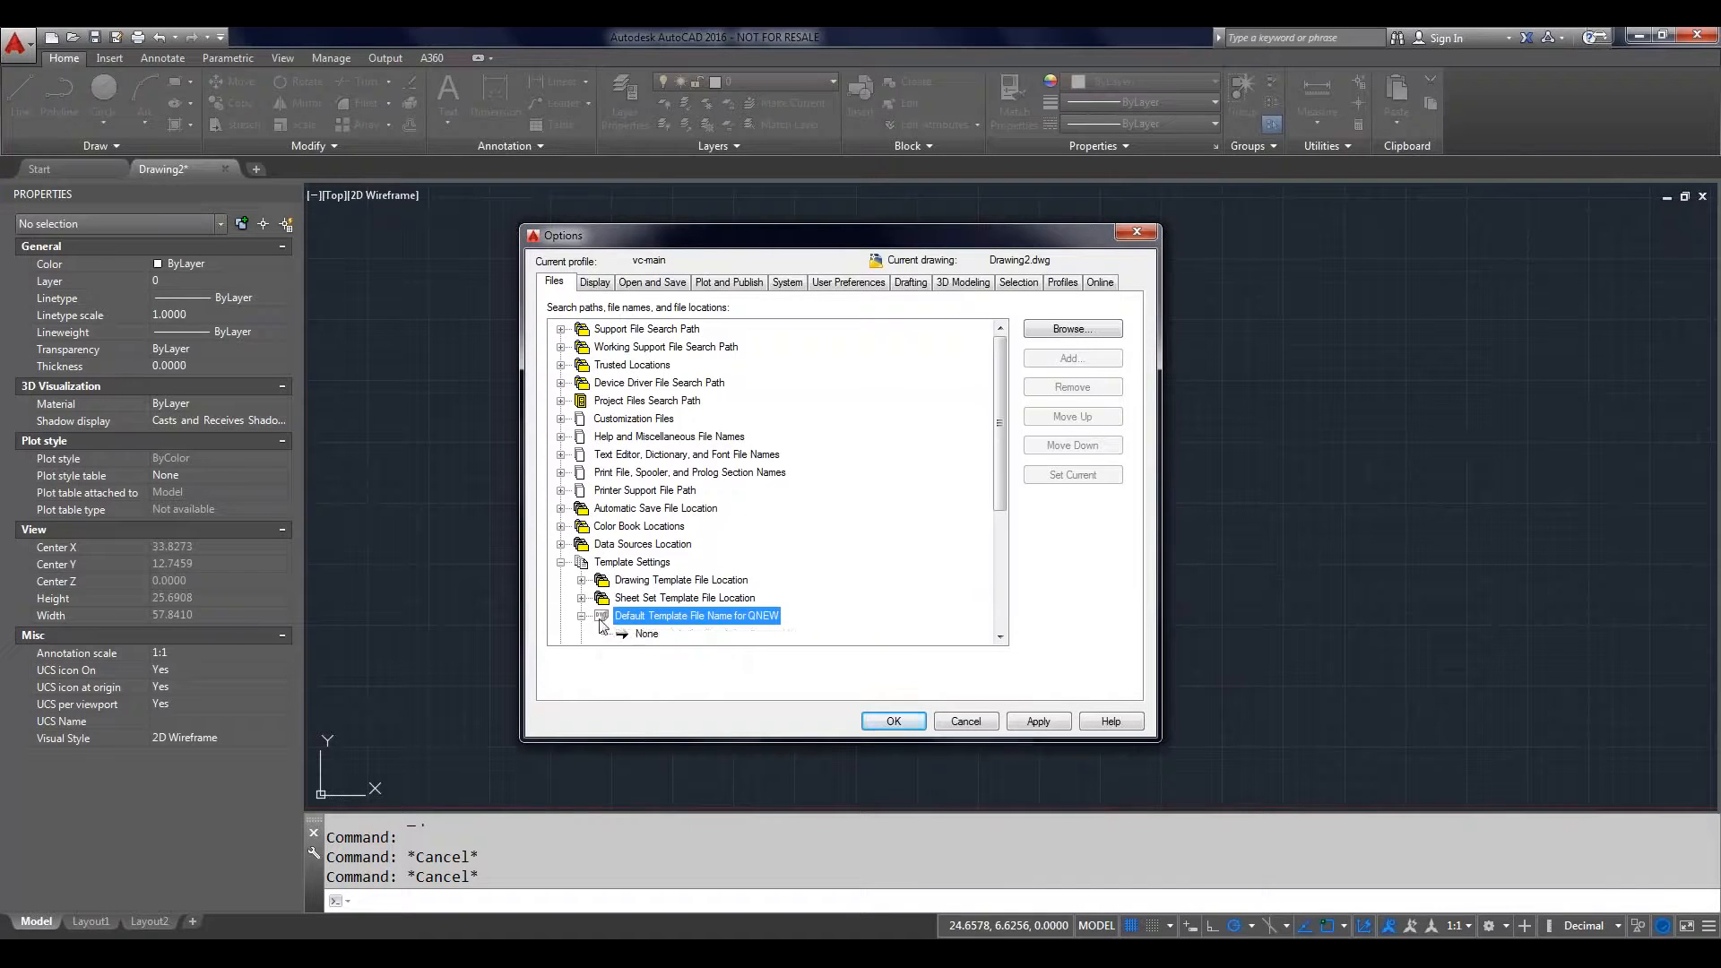
click(646, 633)
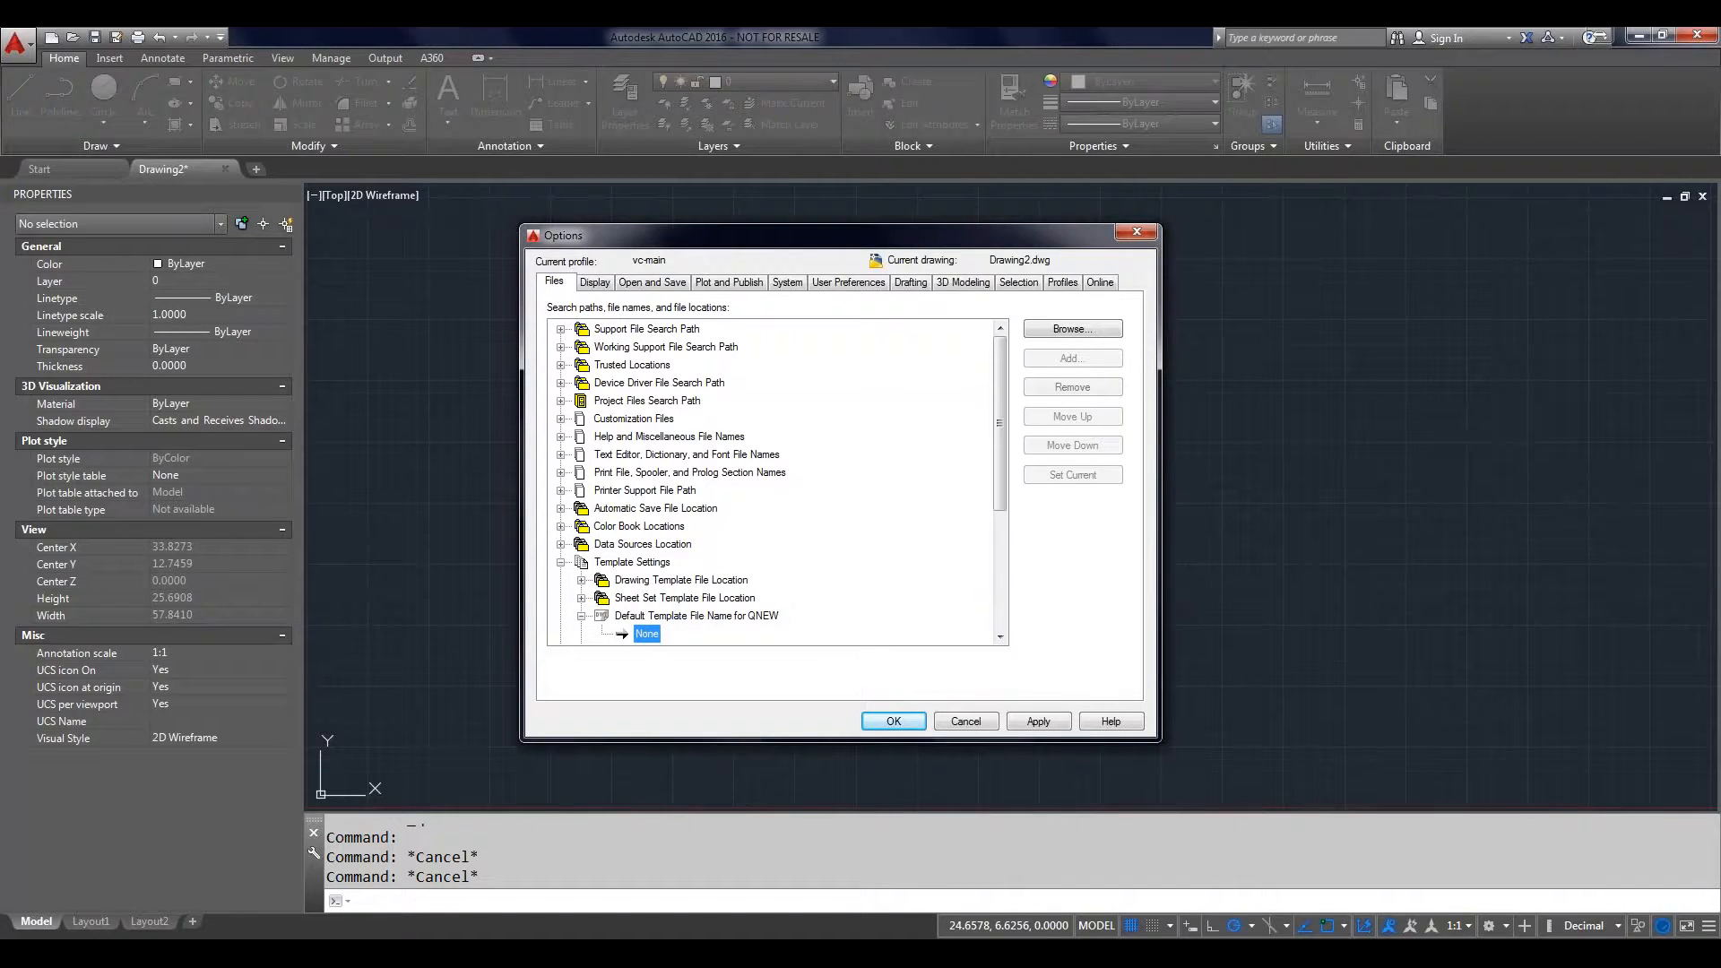
double_click(646, 634)
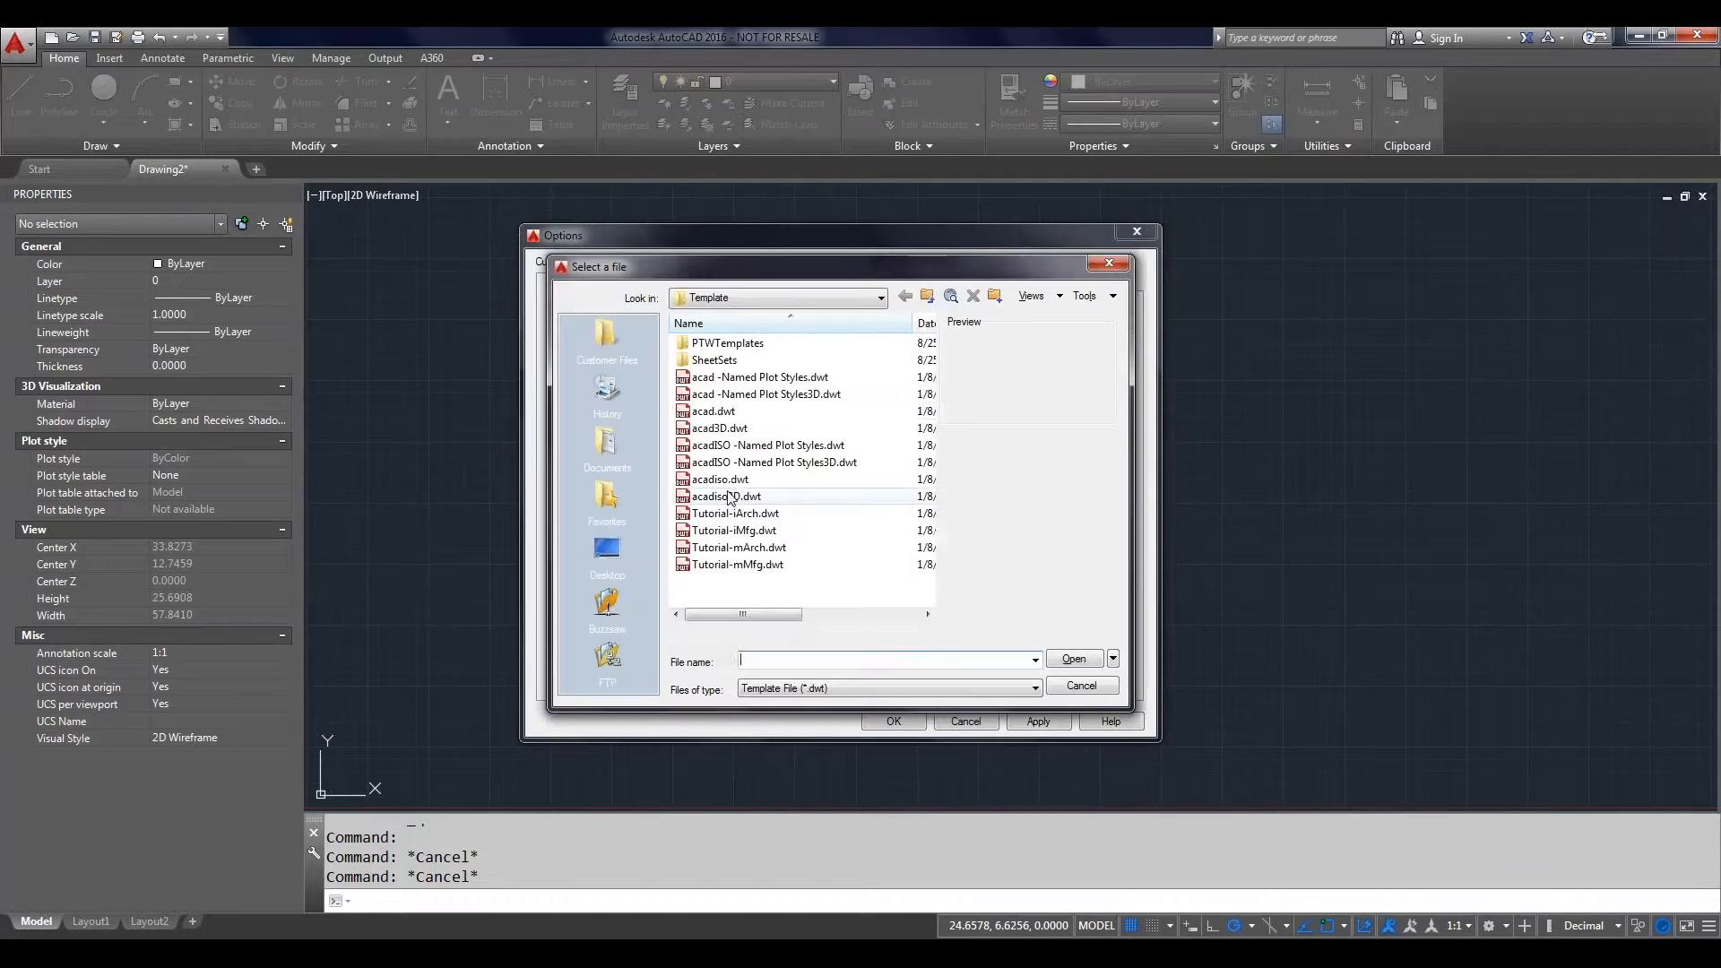
click(730, 412)
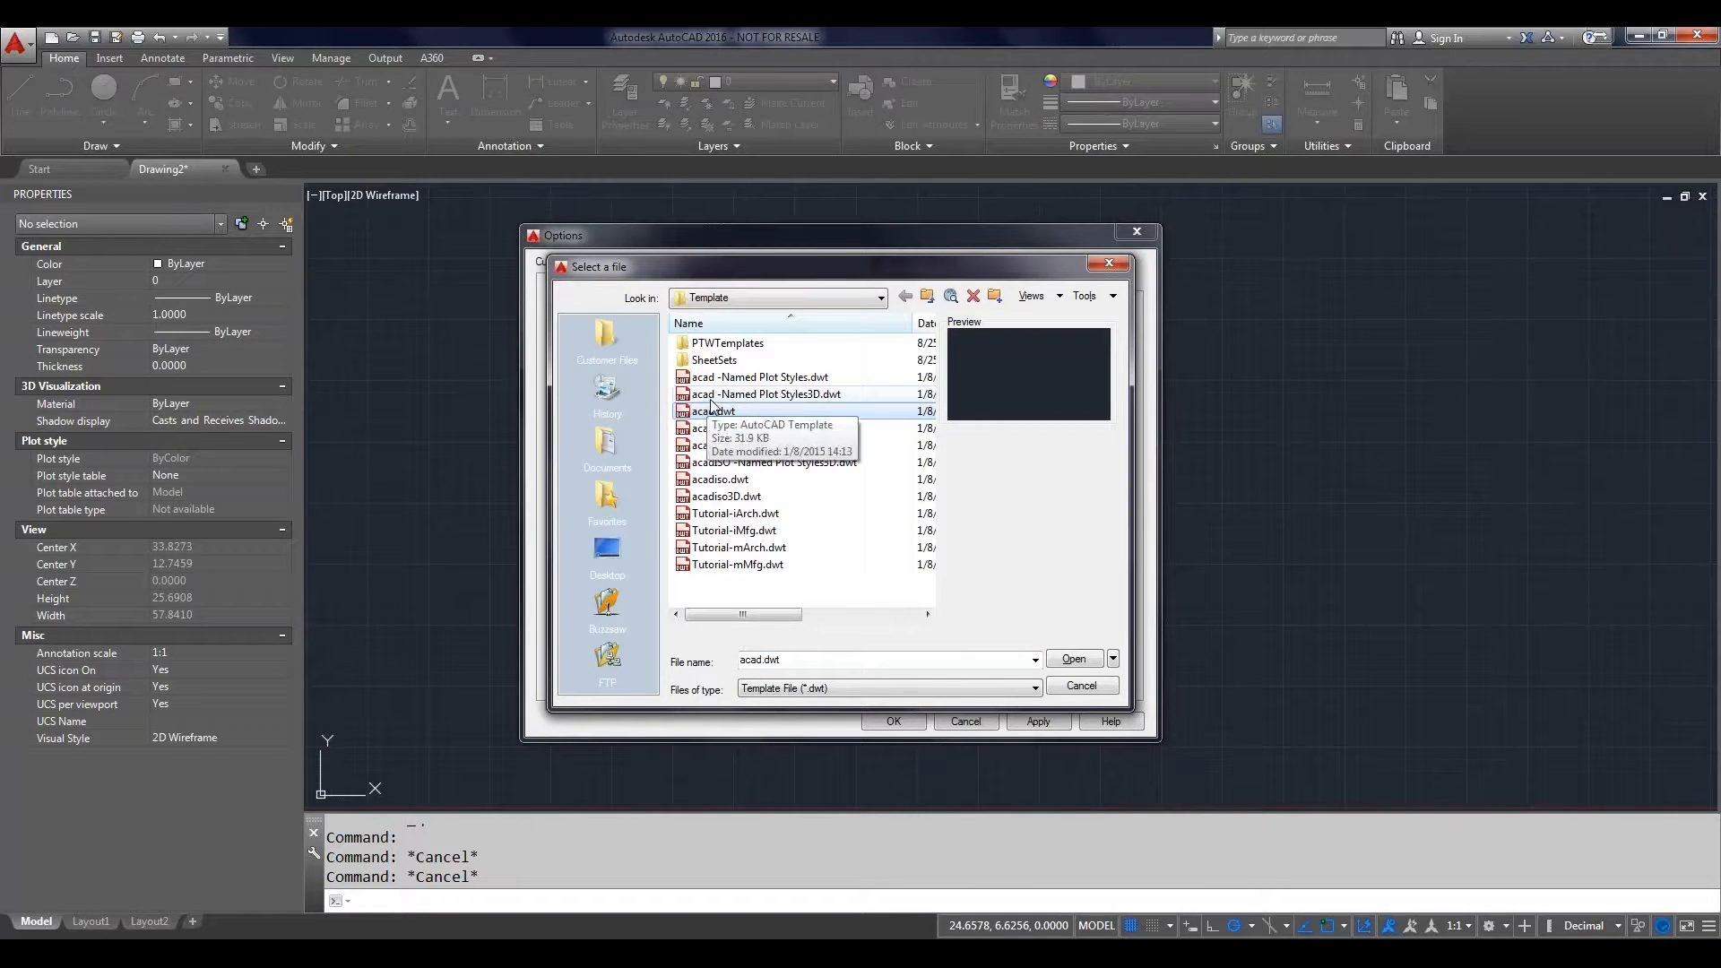
click(718, 382)
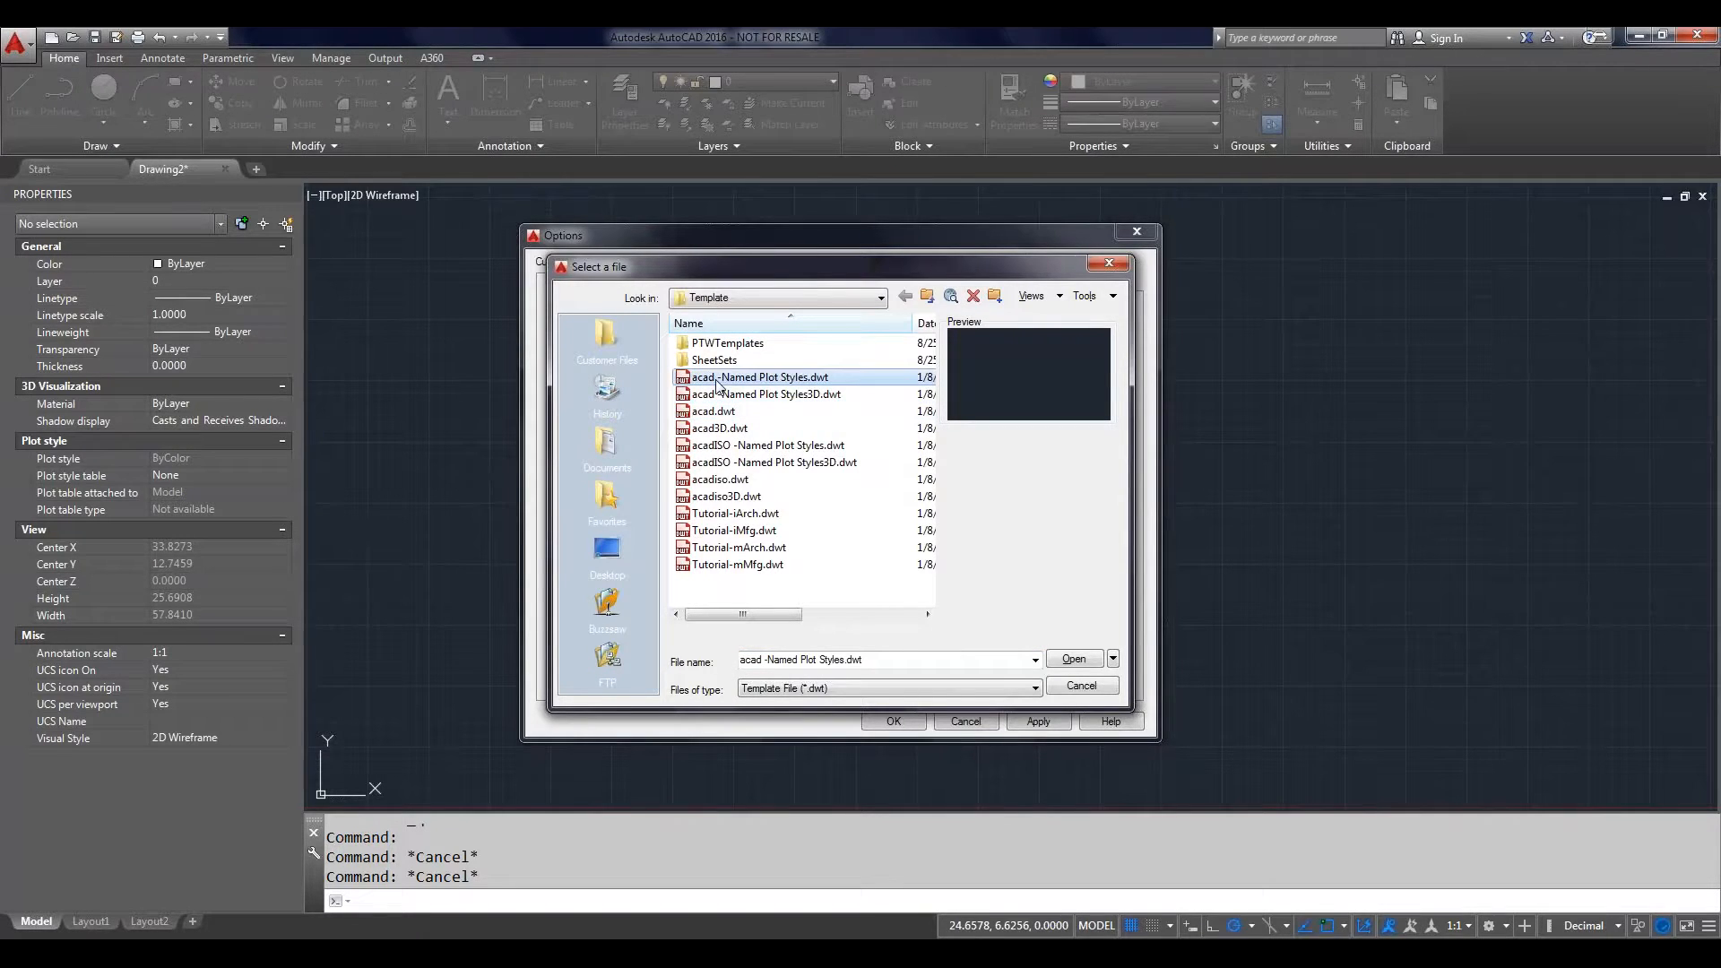
double_click(718, 382)
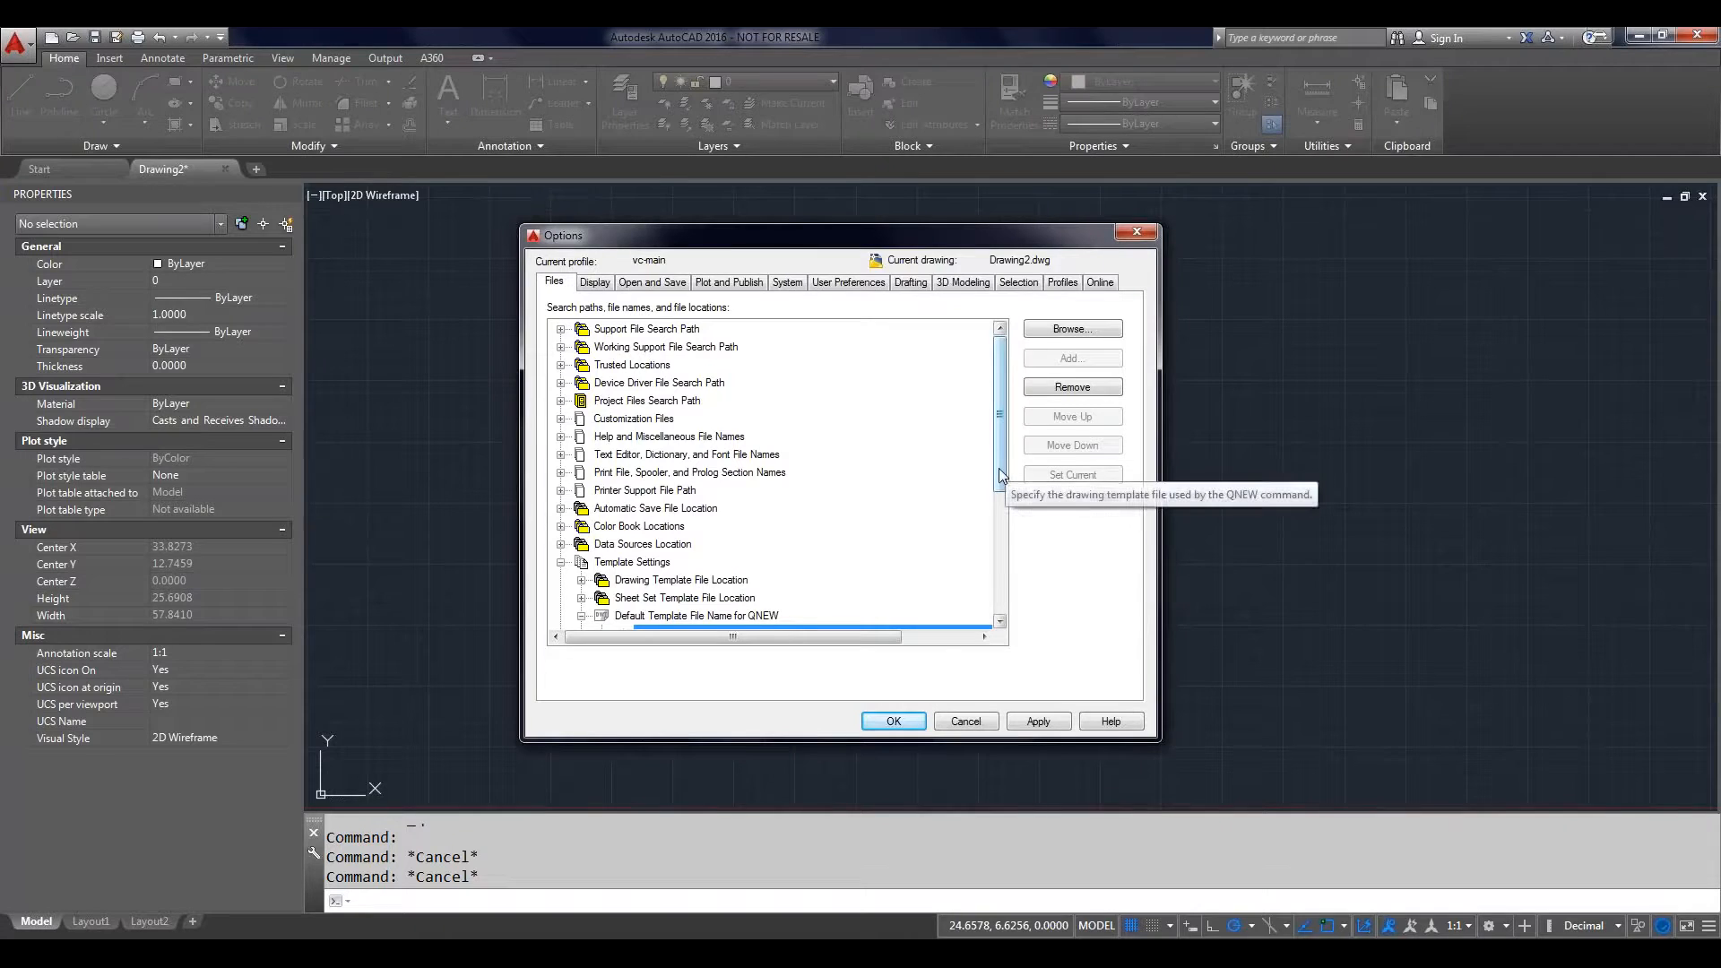
click(1038, 722)
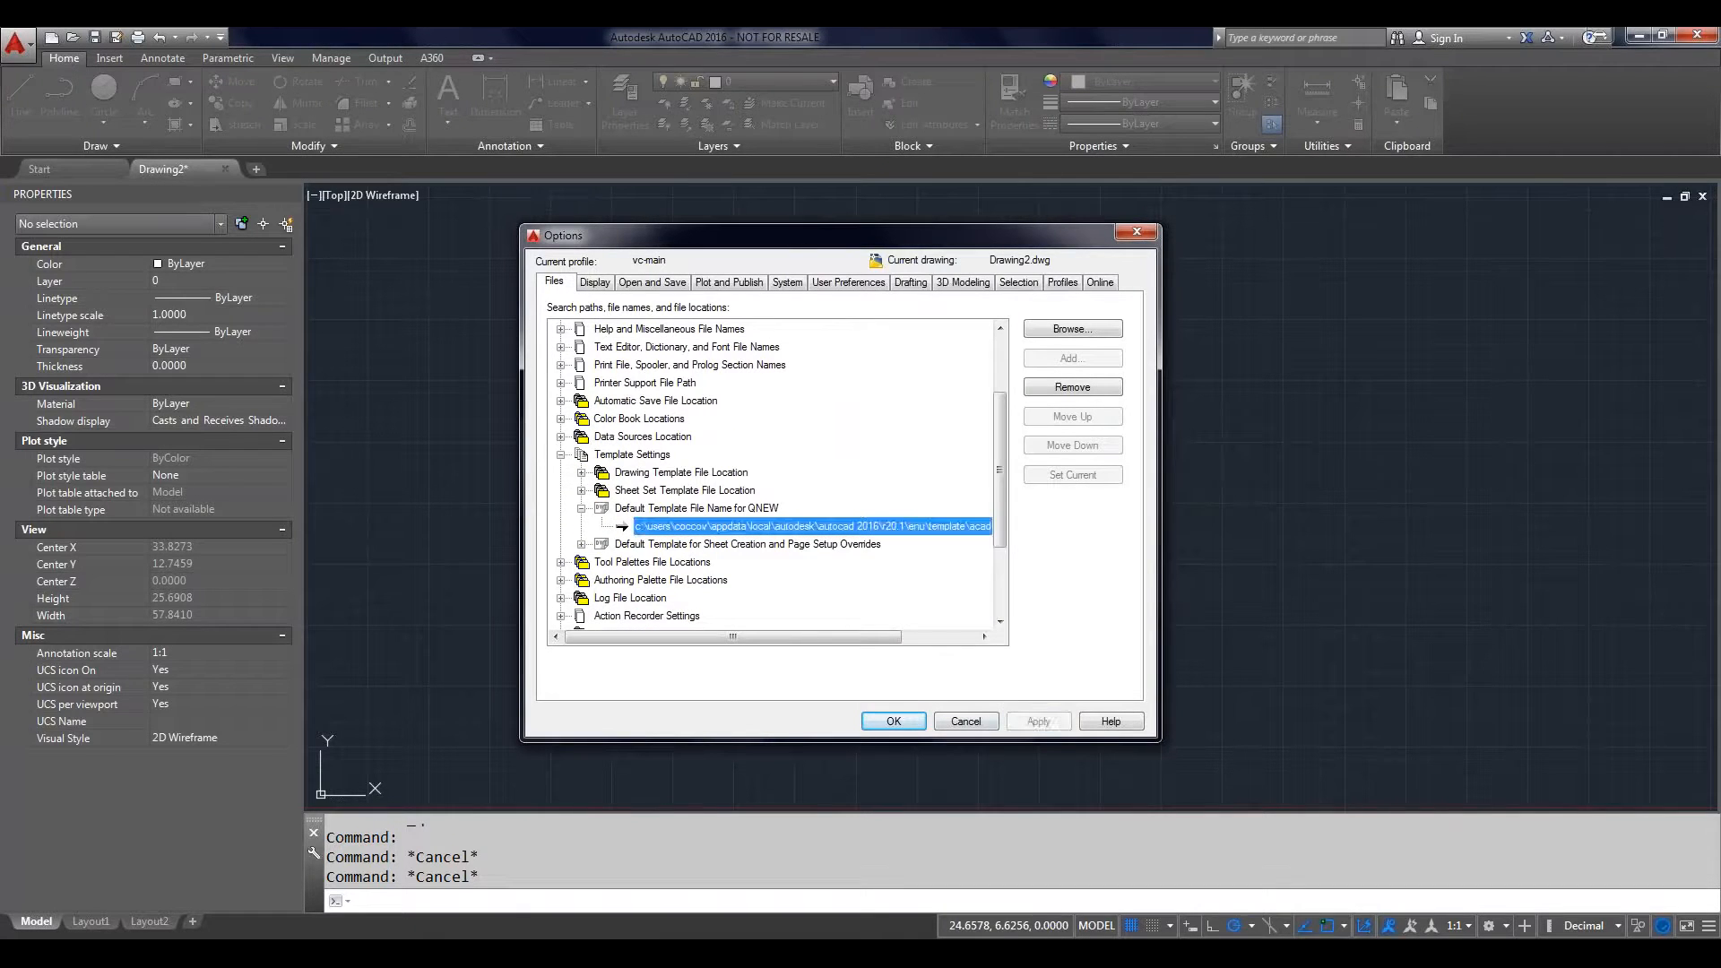
click(900, 722)
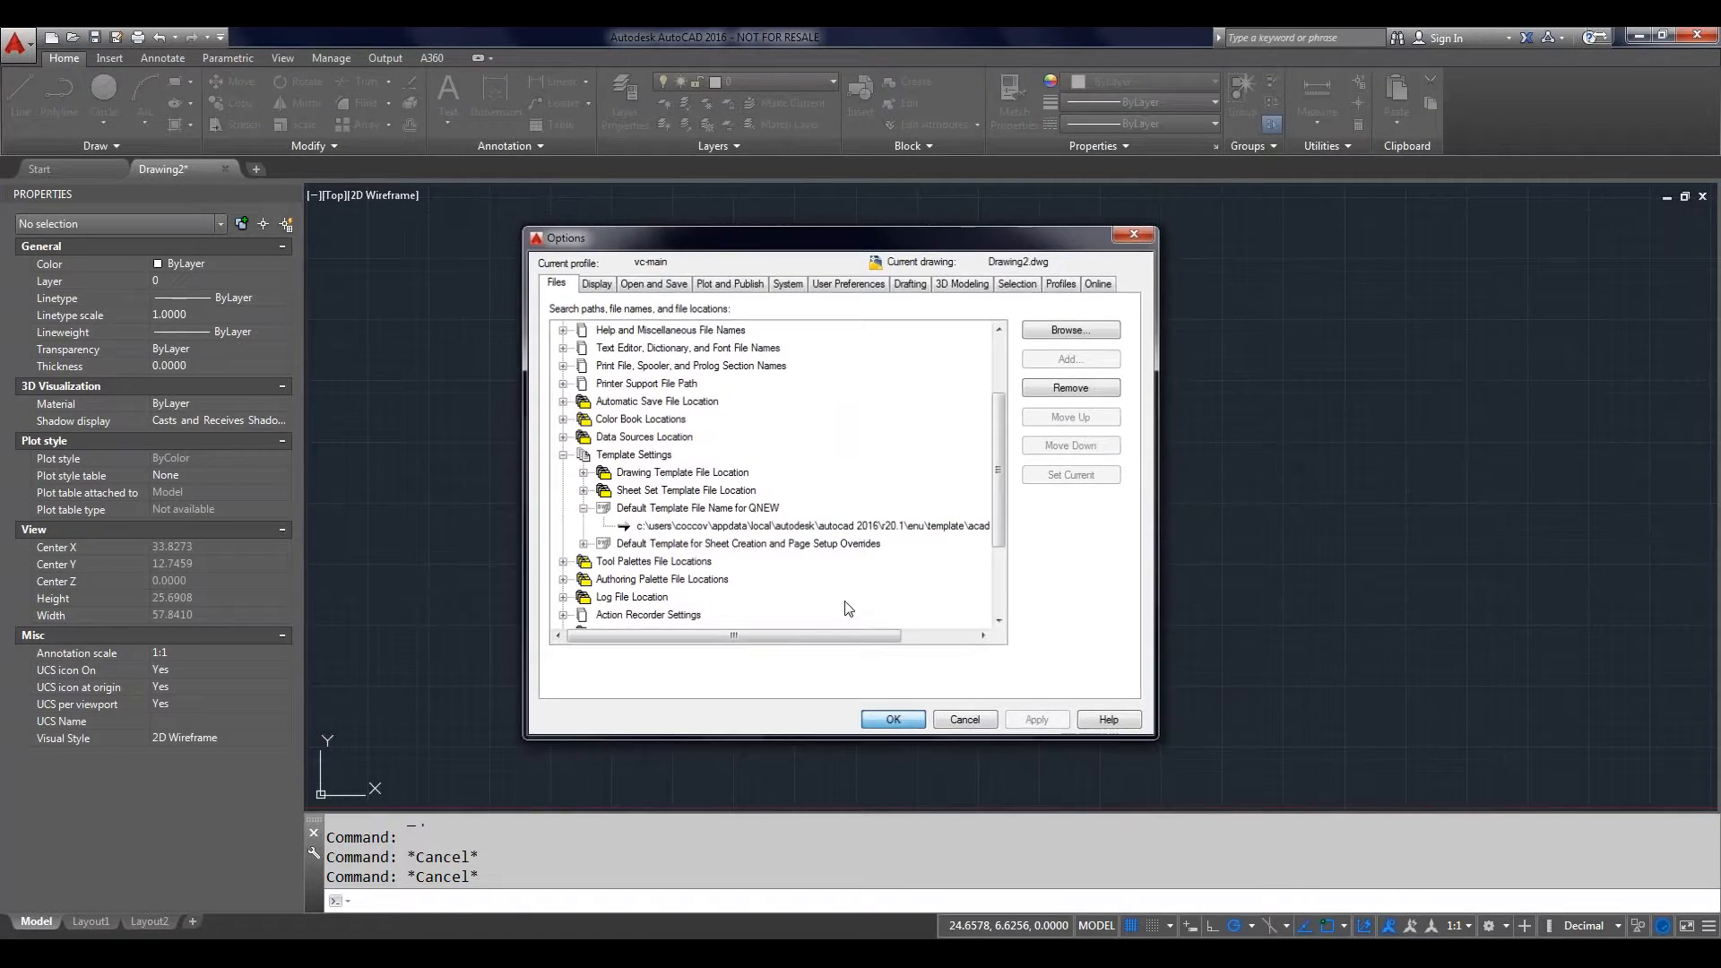
Step: Create a new drawing from the default QNEW template, and open the template selection for another new drawing
key(ctrl+n)
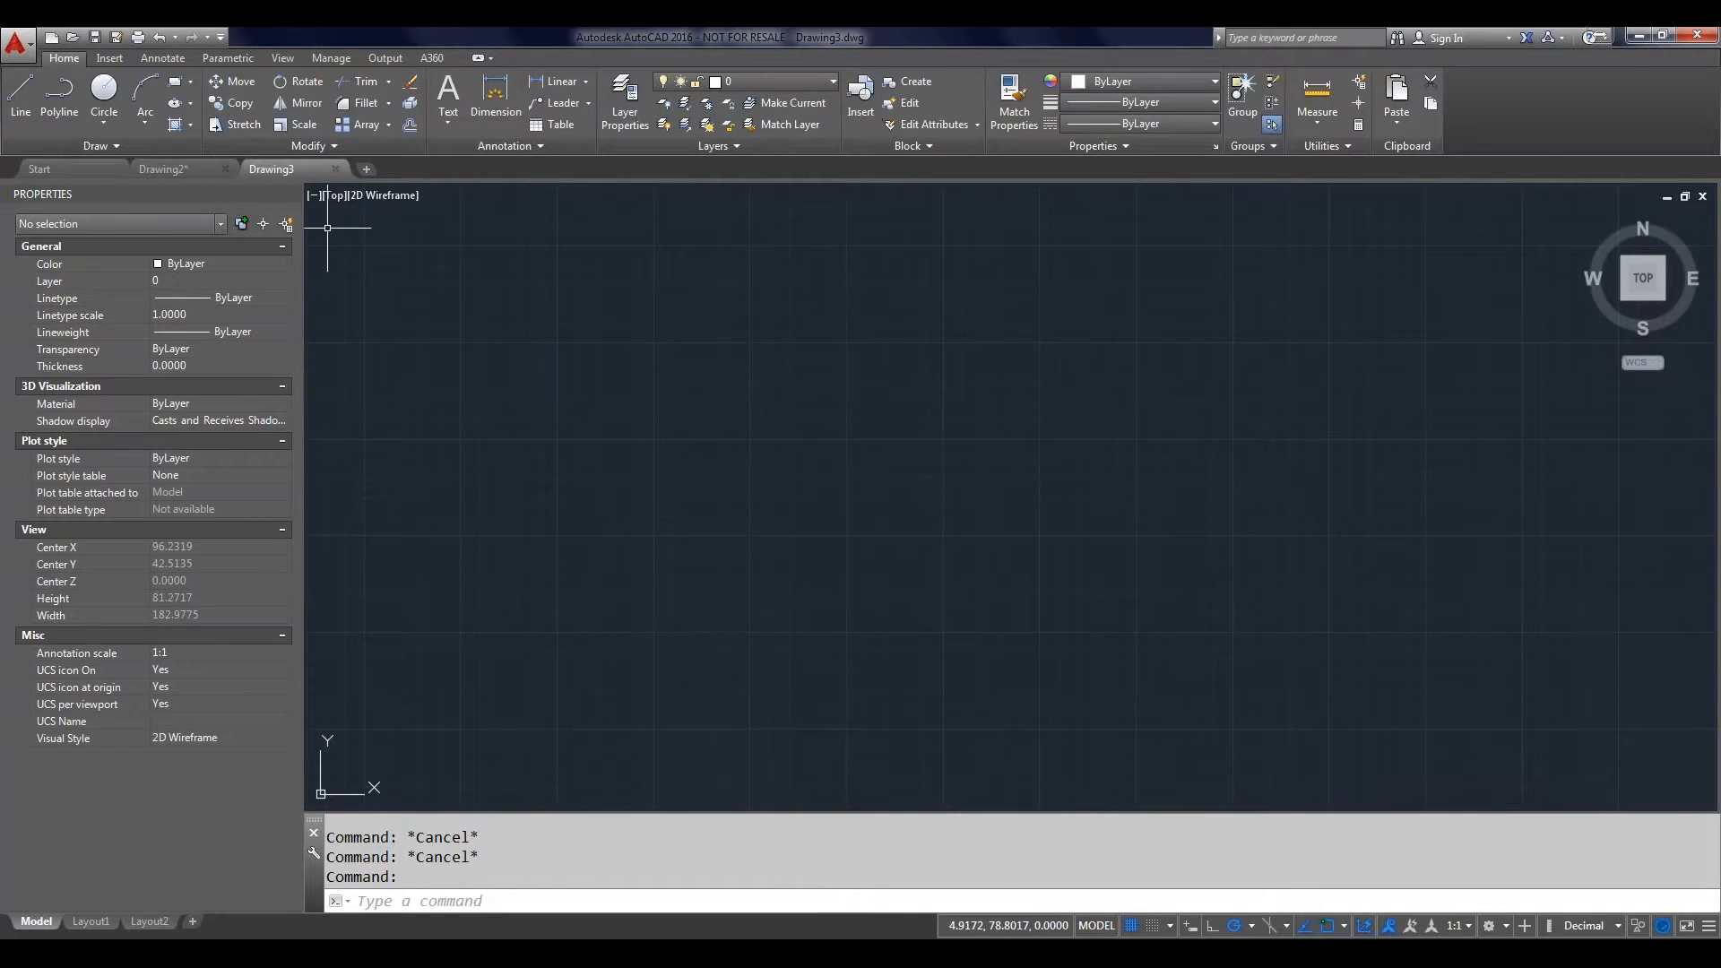
click(25, 53)
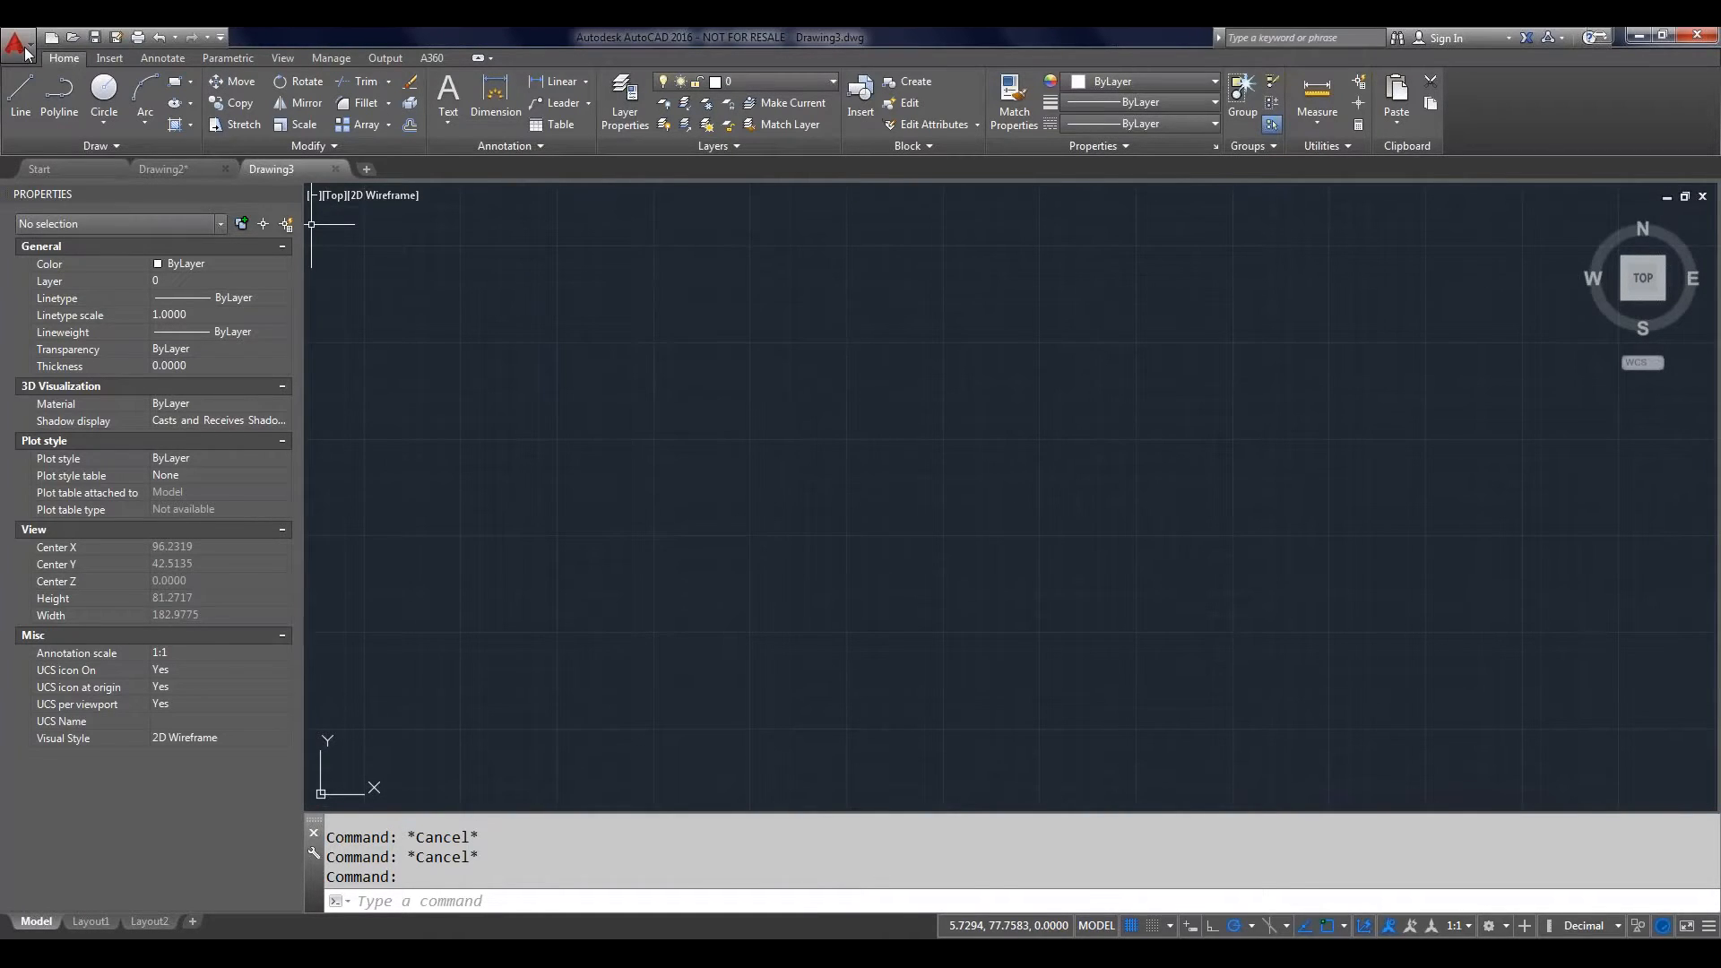
click(40, 138)
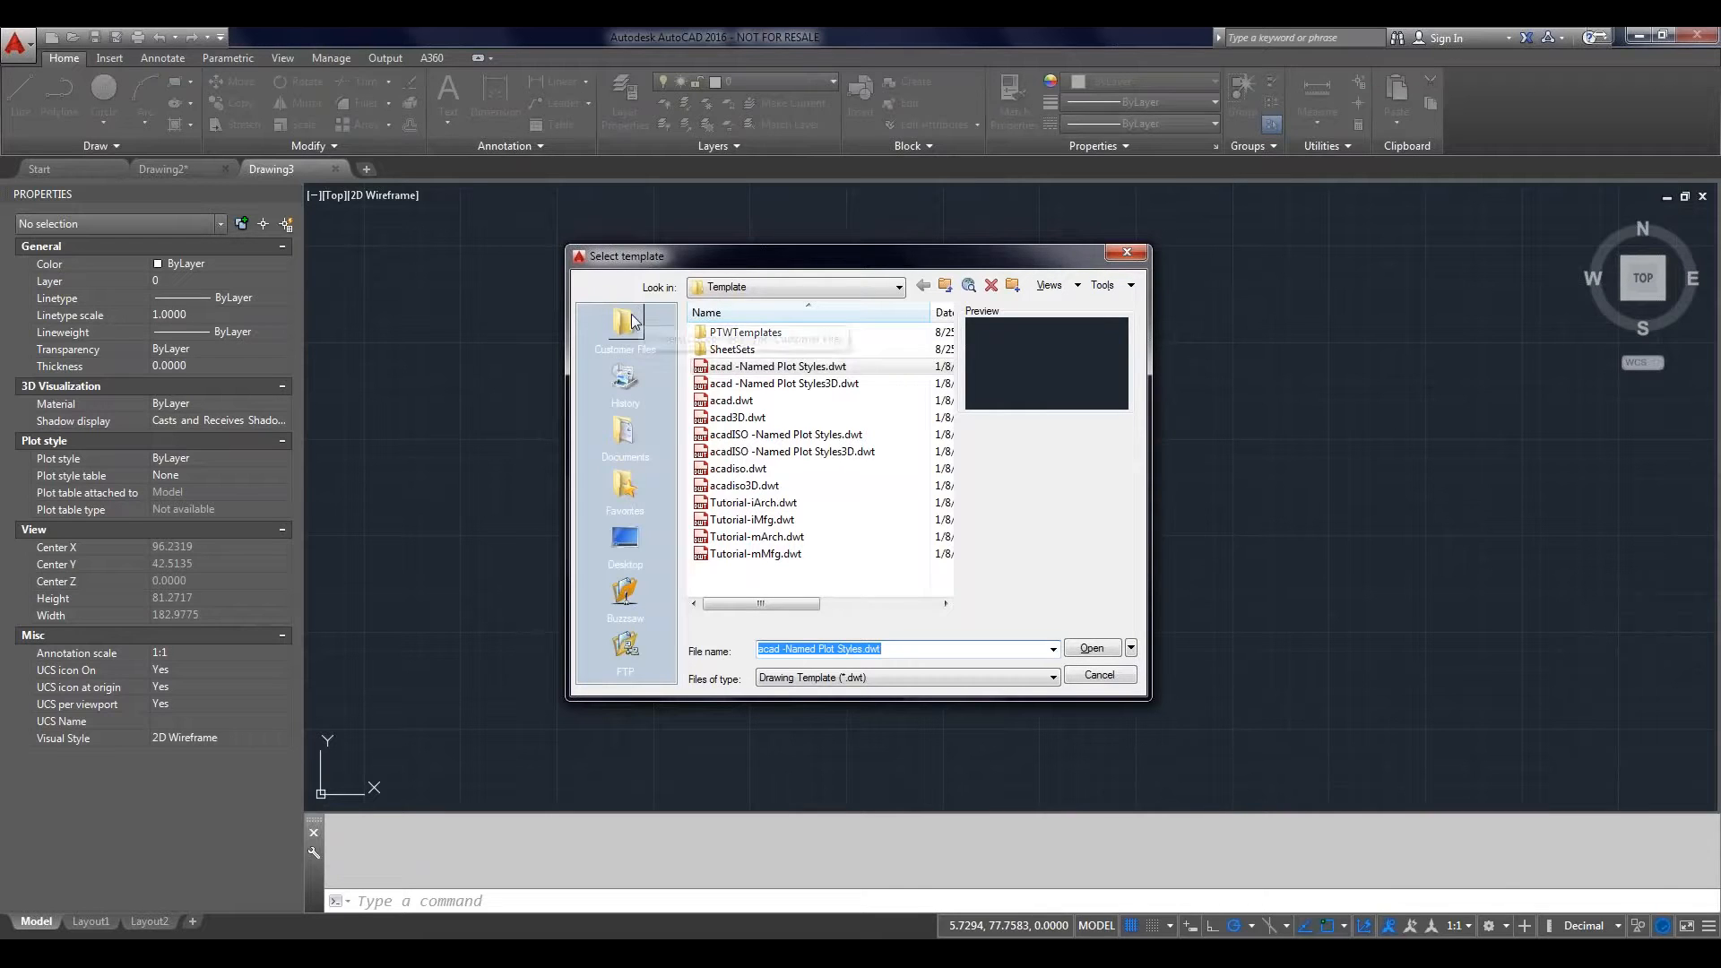
Step: Browse the template selection to the 2015-10-08 A Few of Our Favorite Things folder under Box Sync\AutoCAD Webinars on the D: drive
click(738, 289)
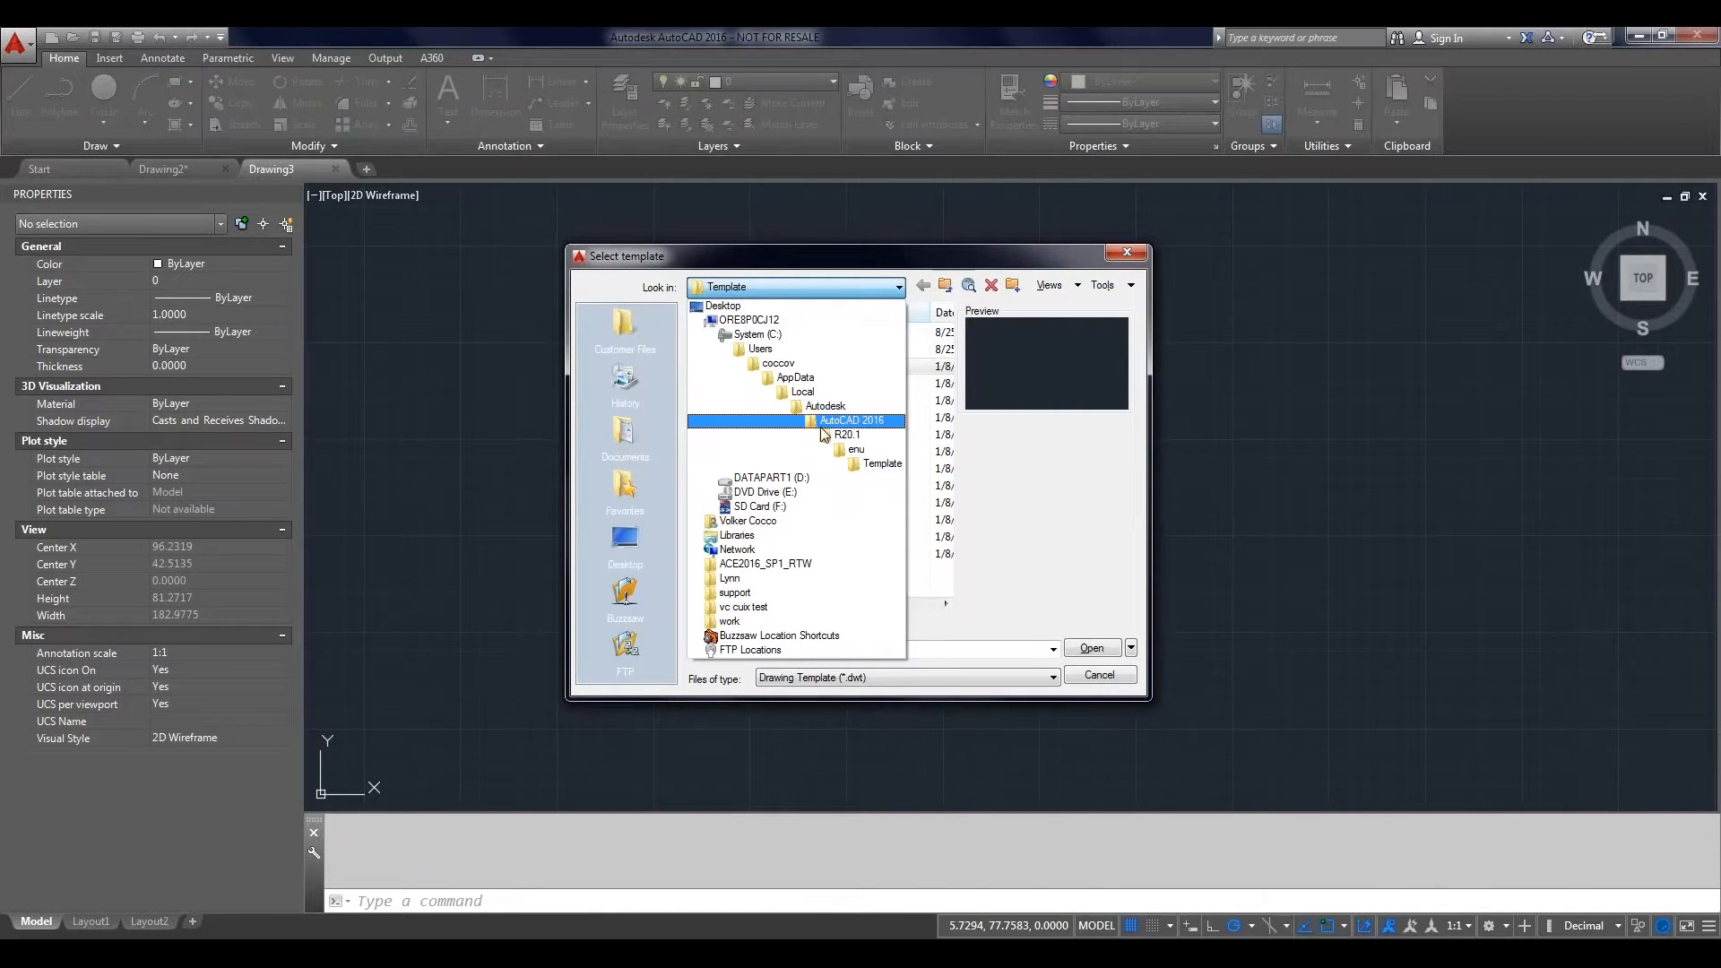
click(761, 479)
double_click(724, 367)
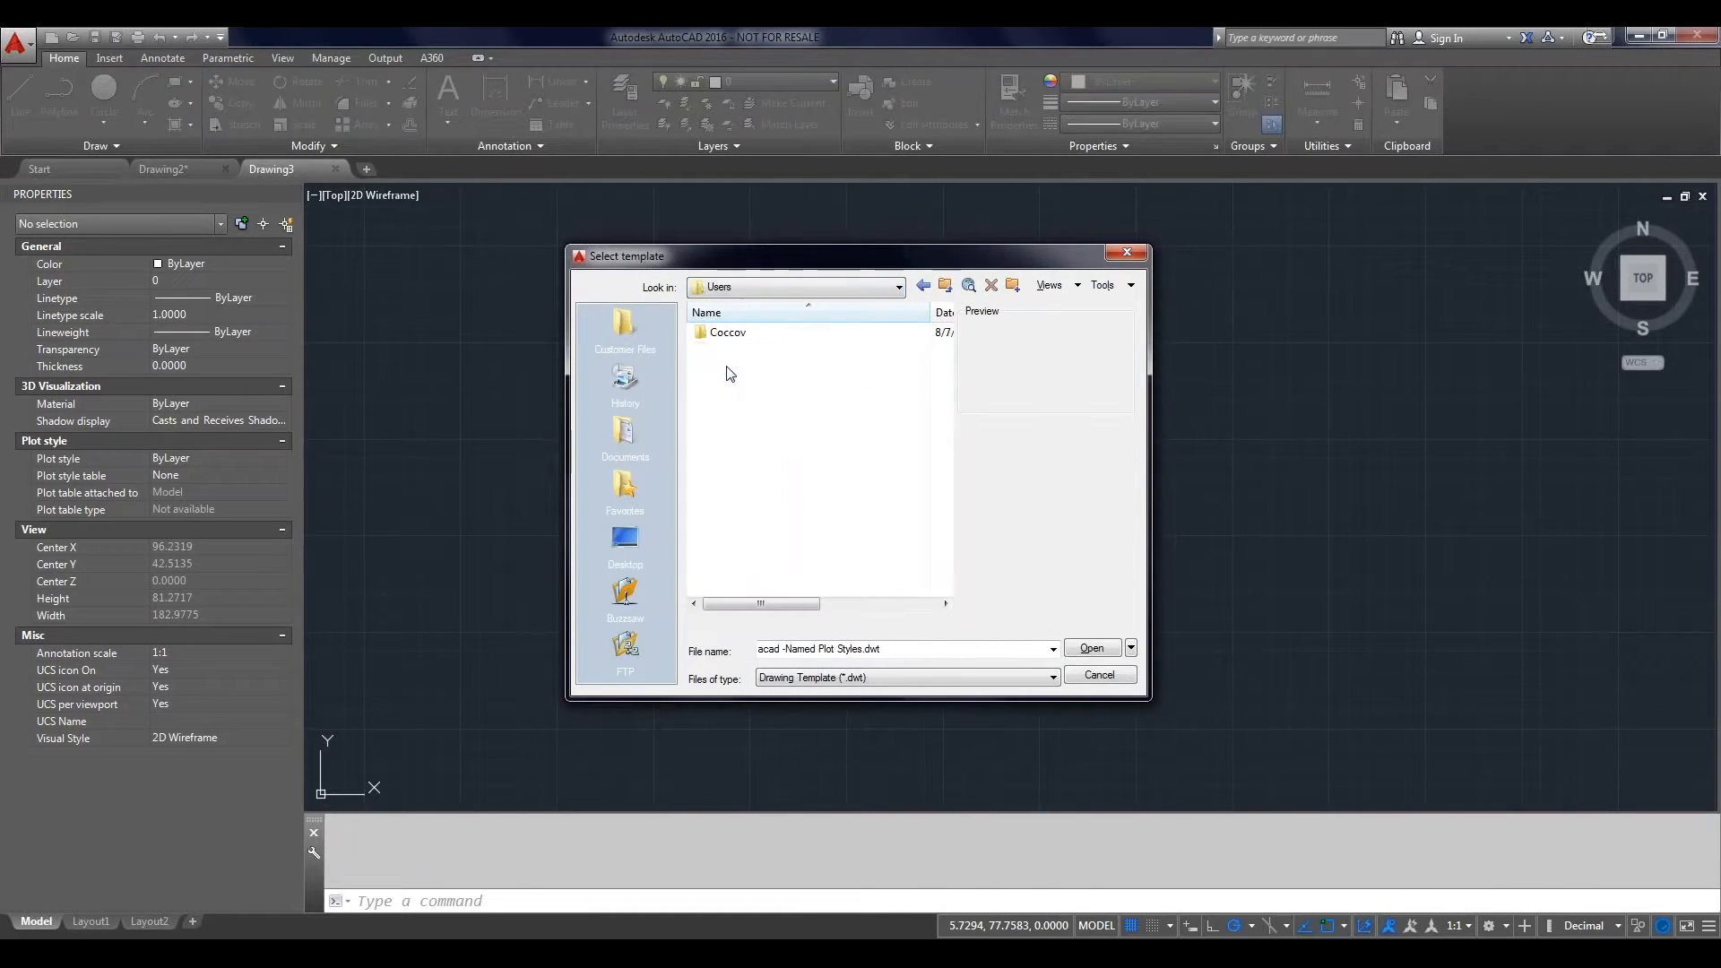
click(709, 334)
double_click(709, 334)
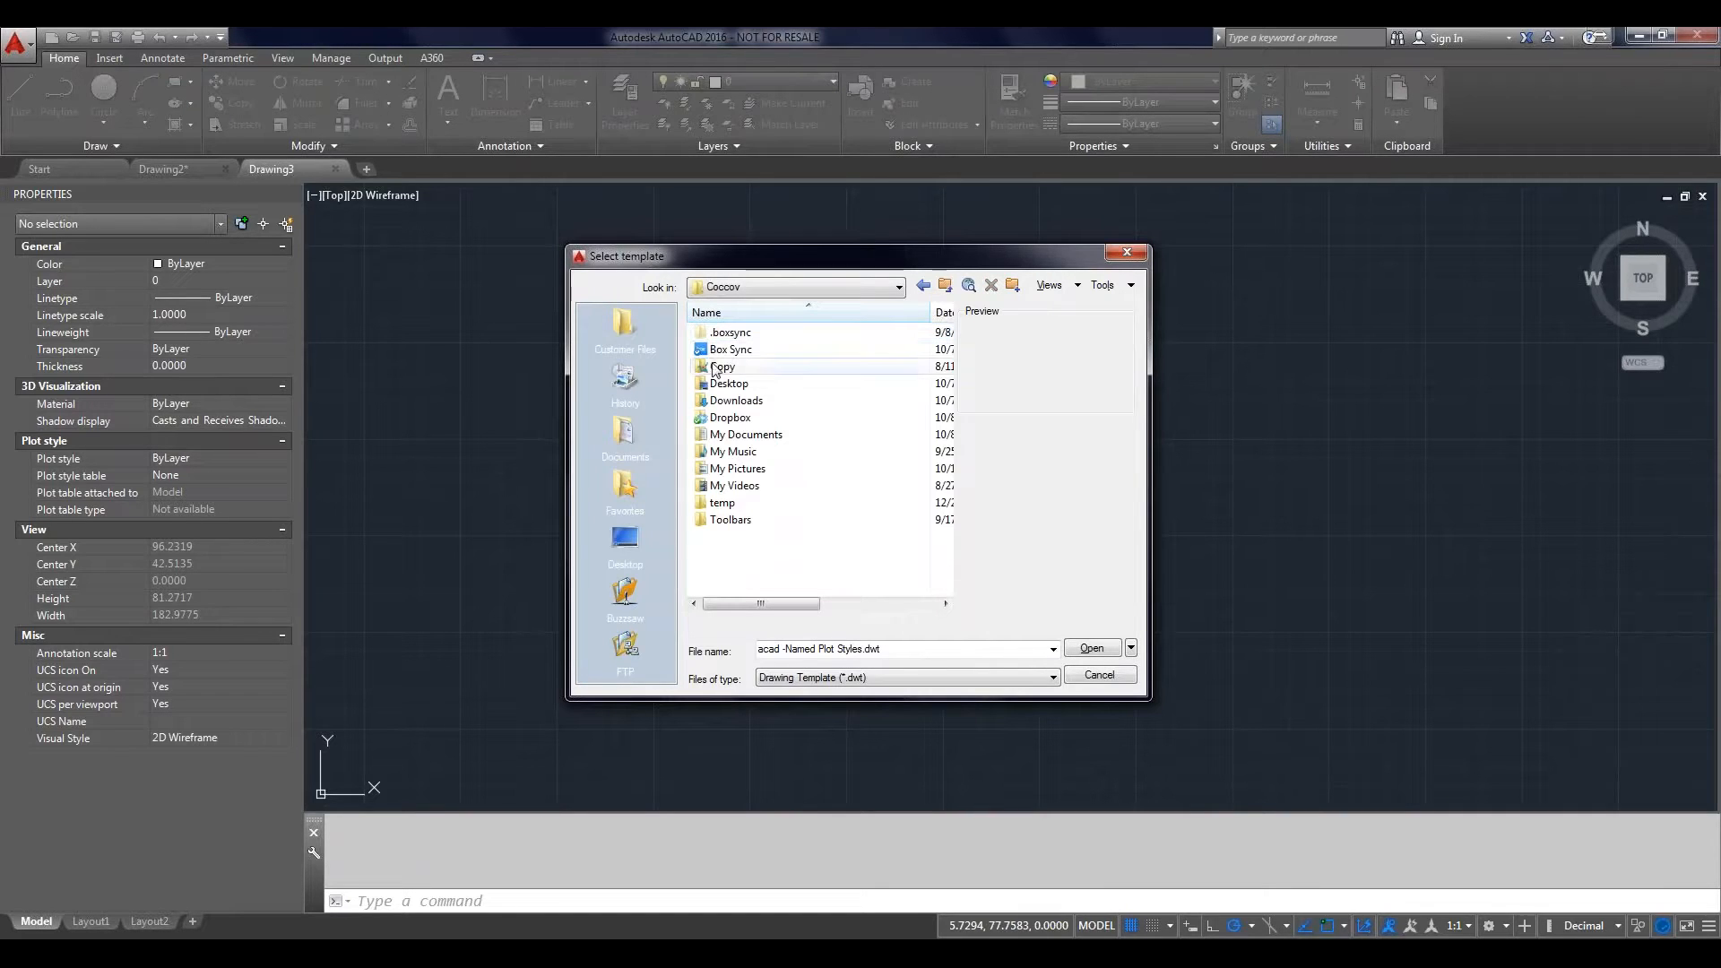
double_click(720, 351)
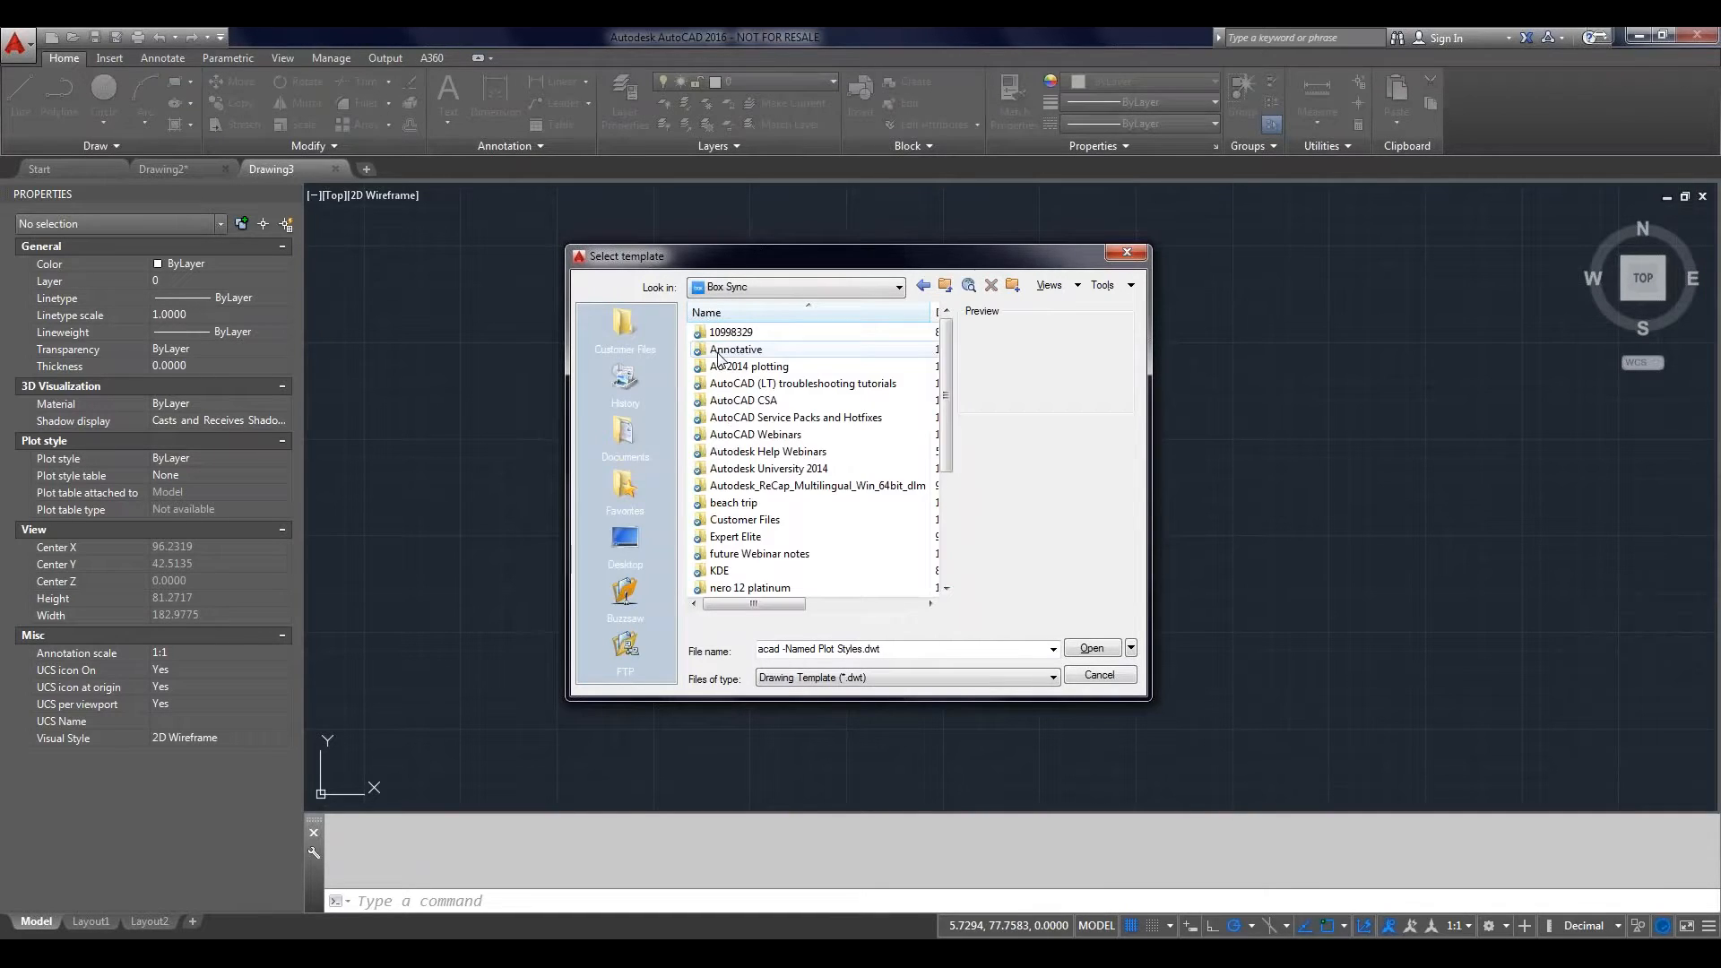
double_click(713, 436)
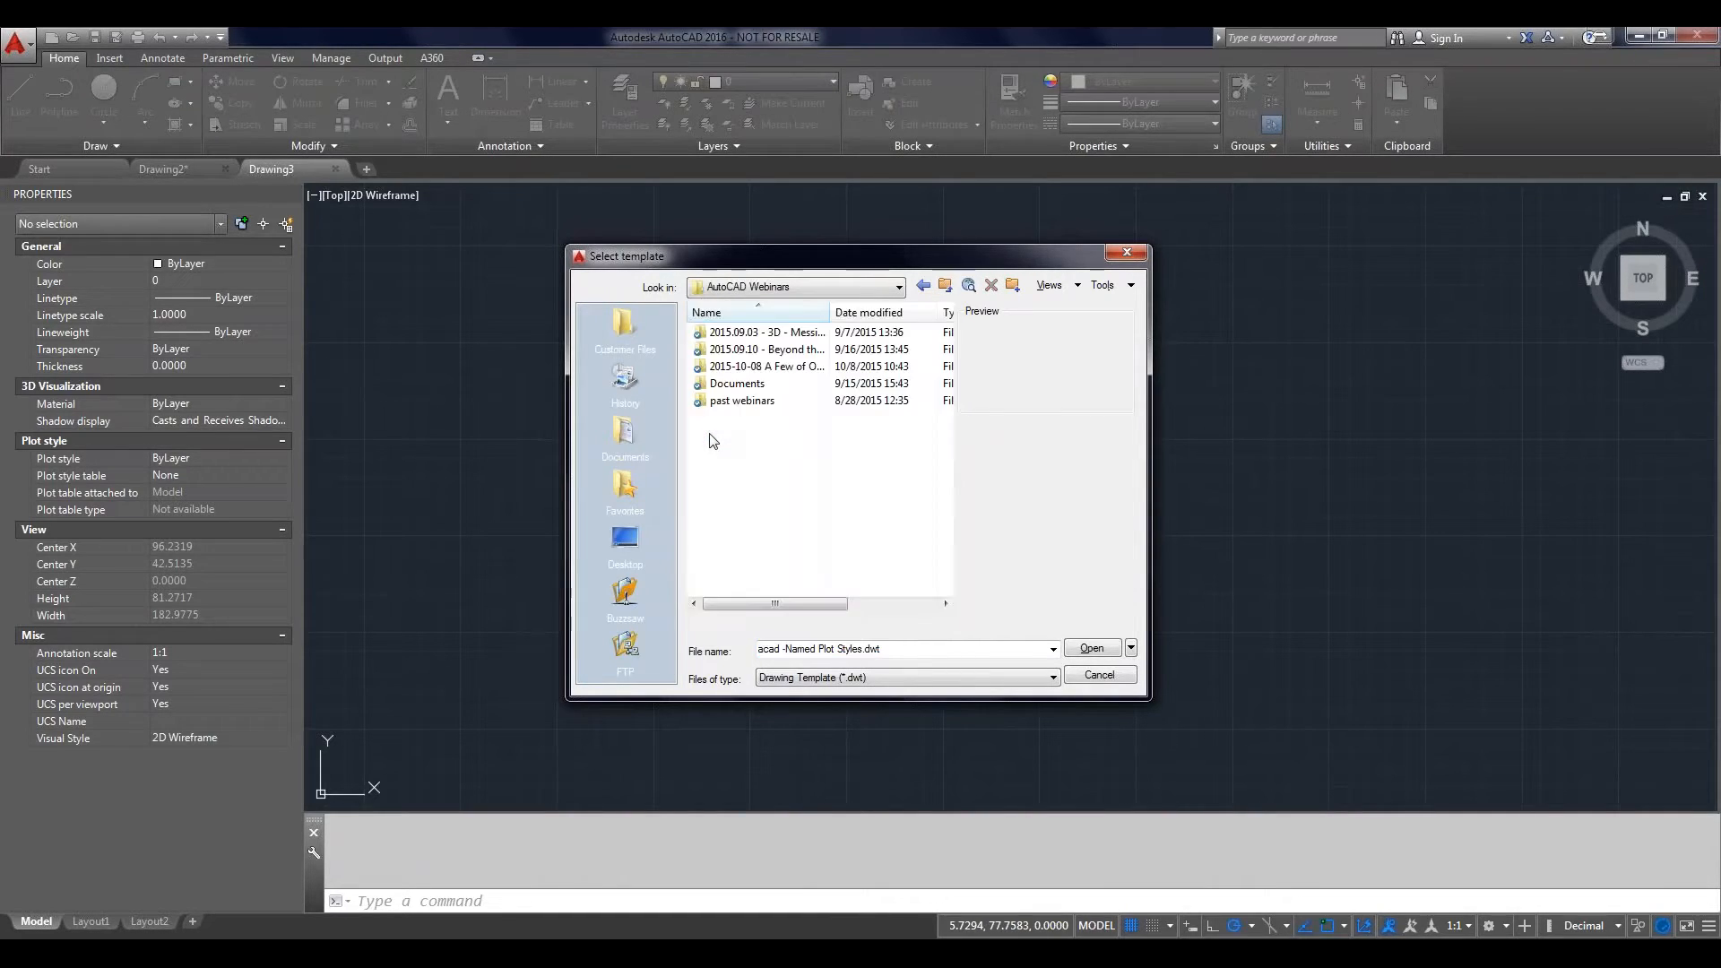
double_click(737, 375)
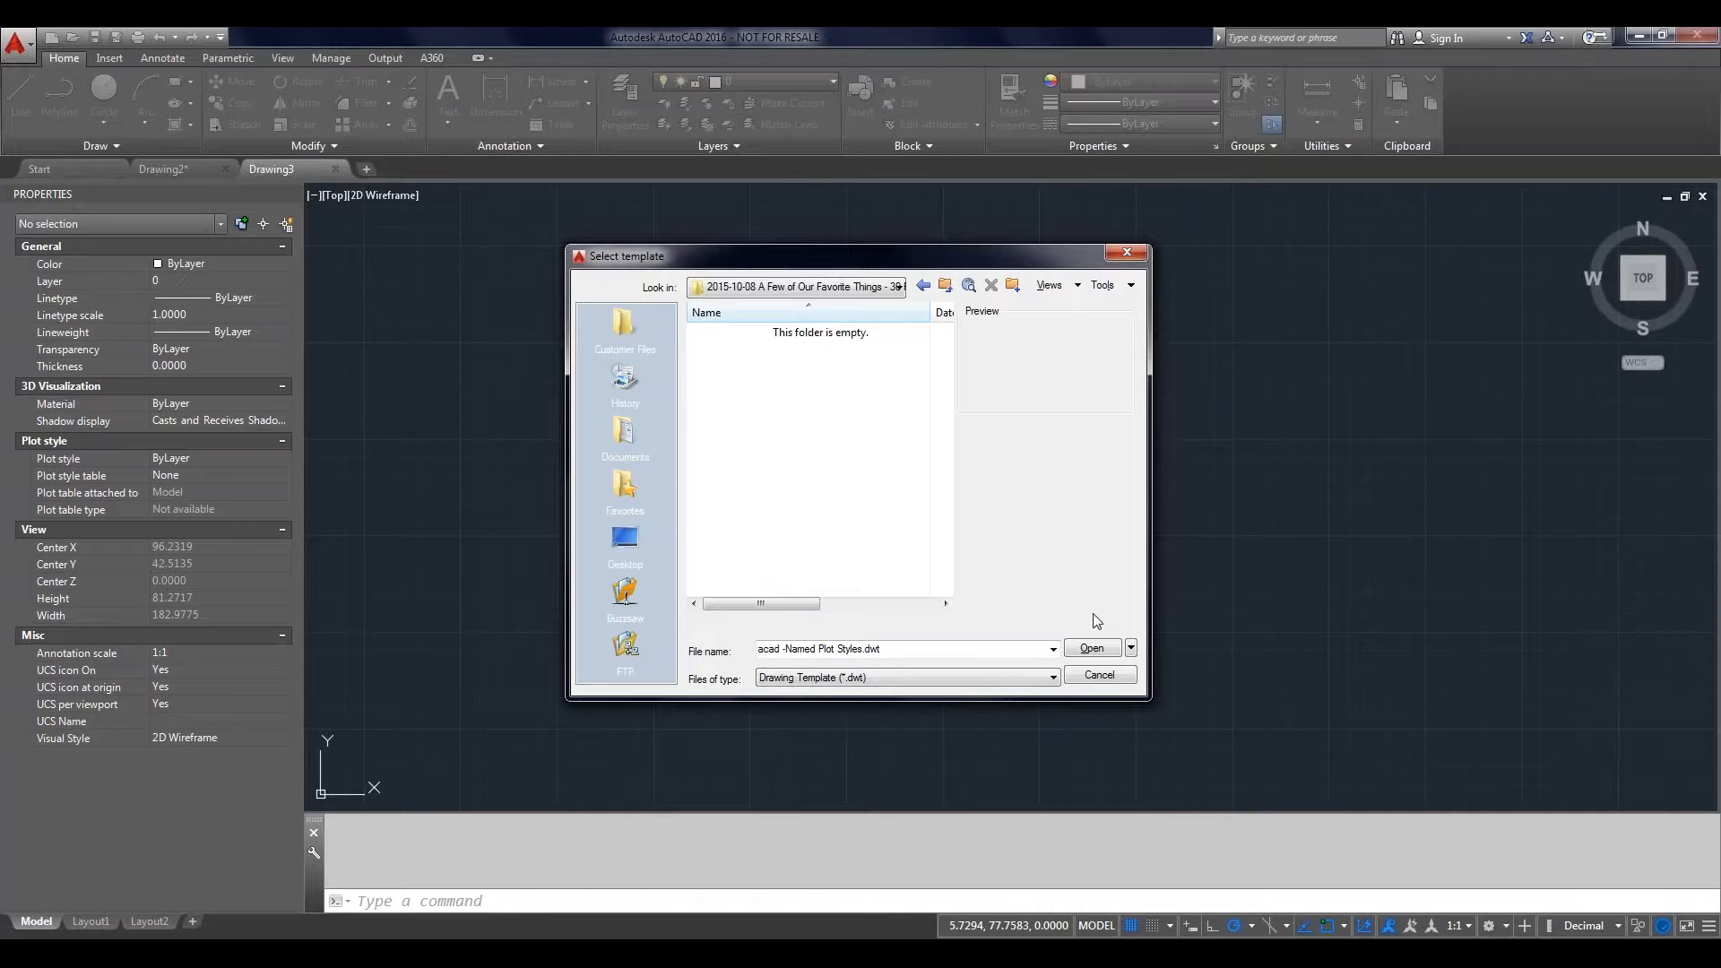
Step: Add the current folder to the Places list, and cancel the template selection while saving the Places changes
click(1134, 285)
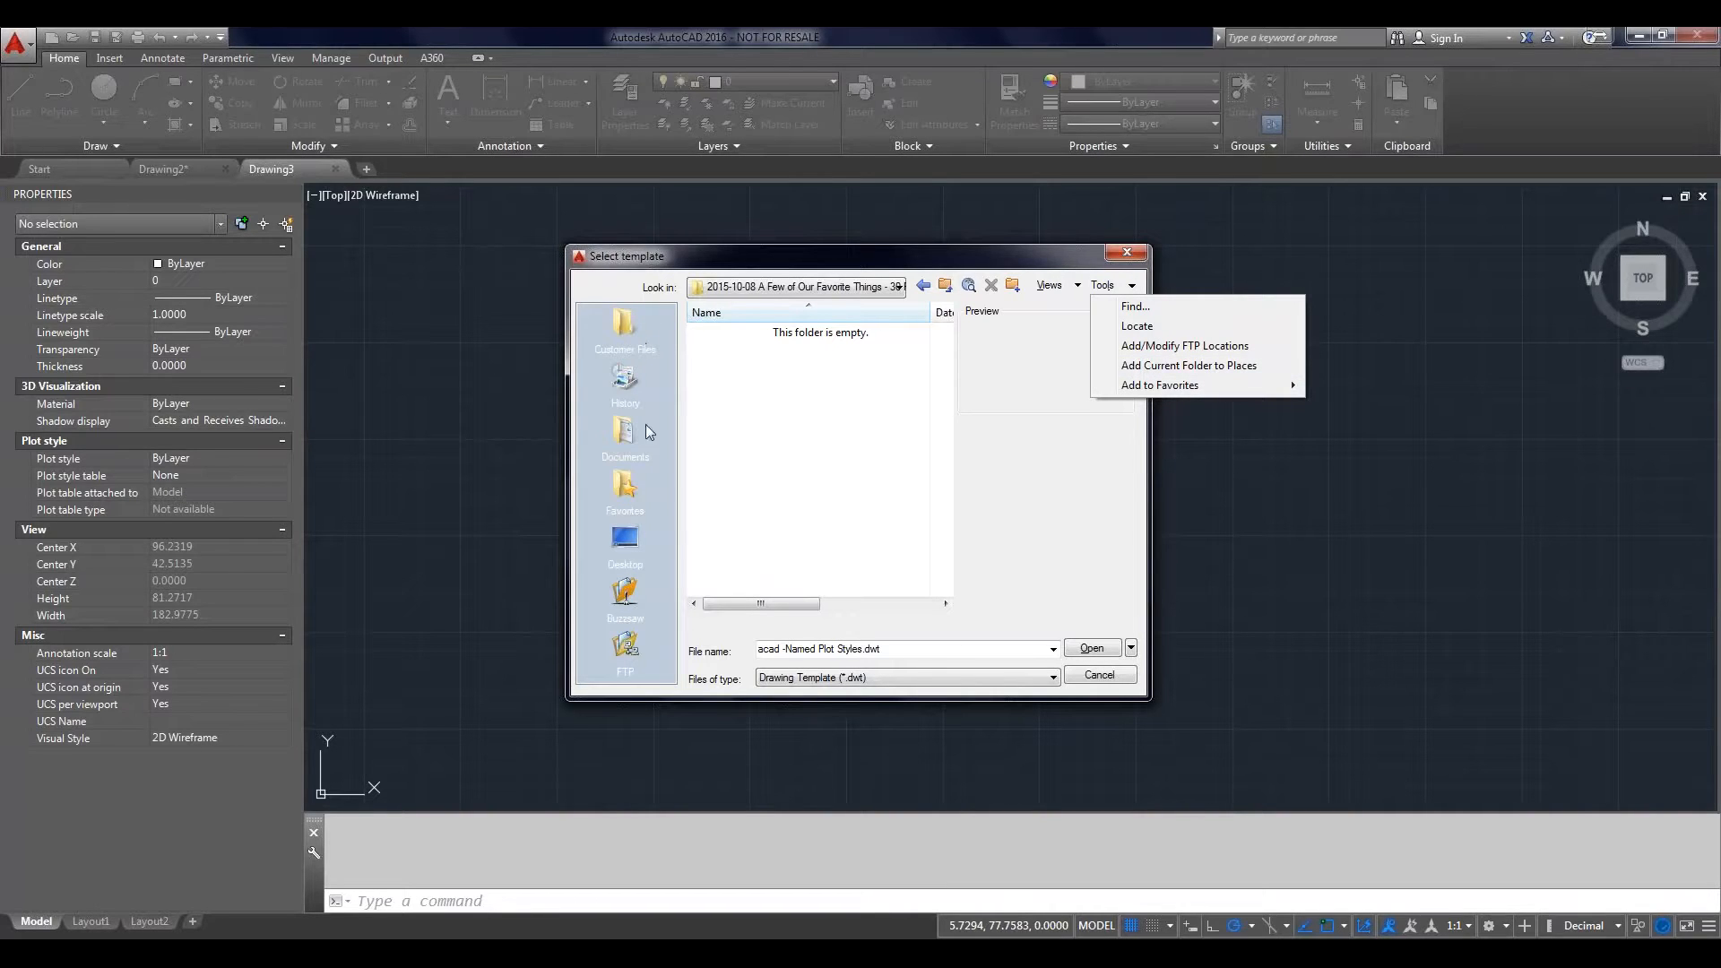
click(1208, 369)
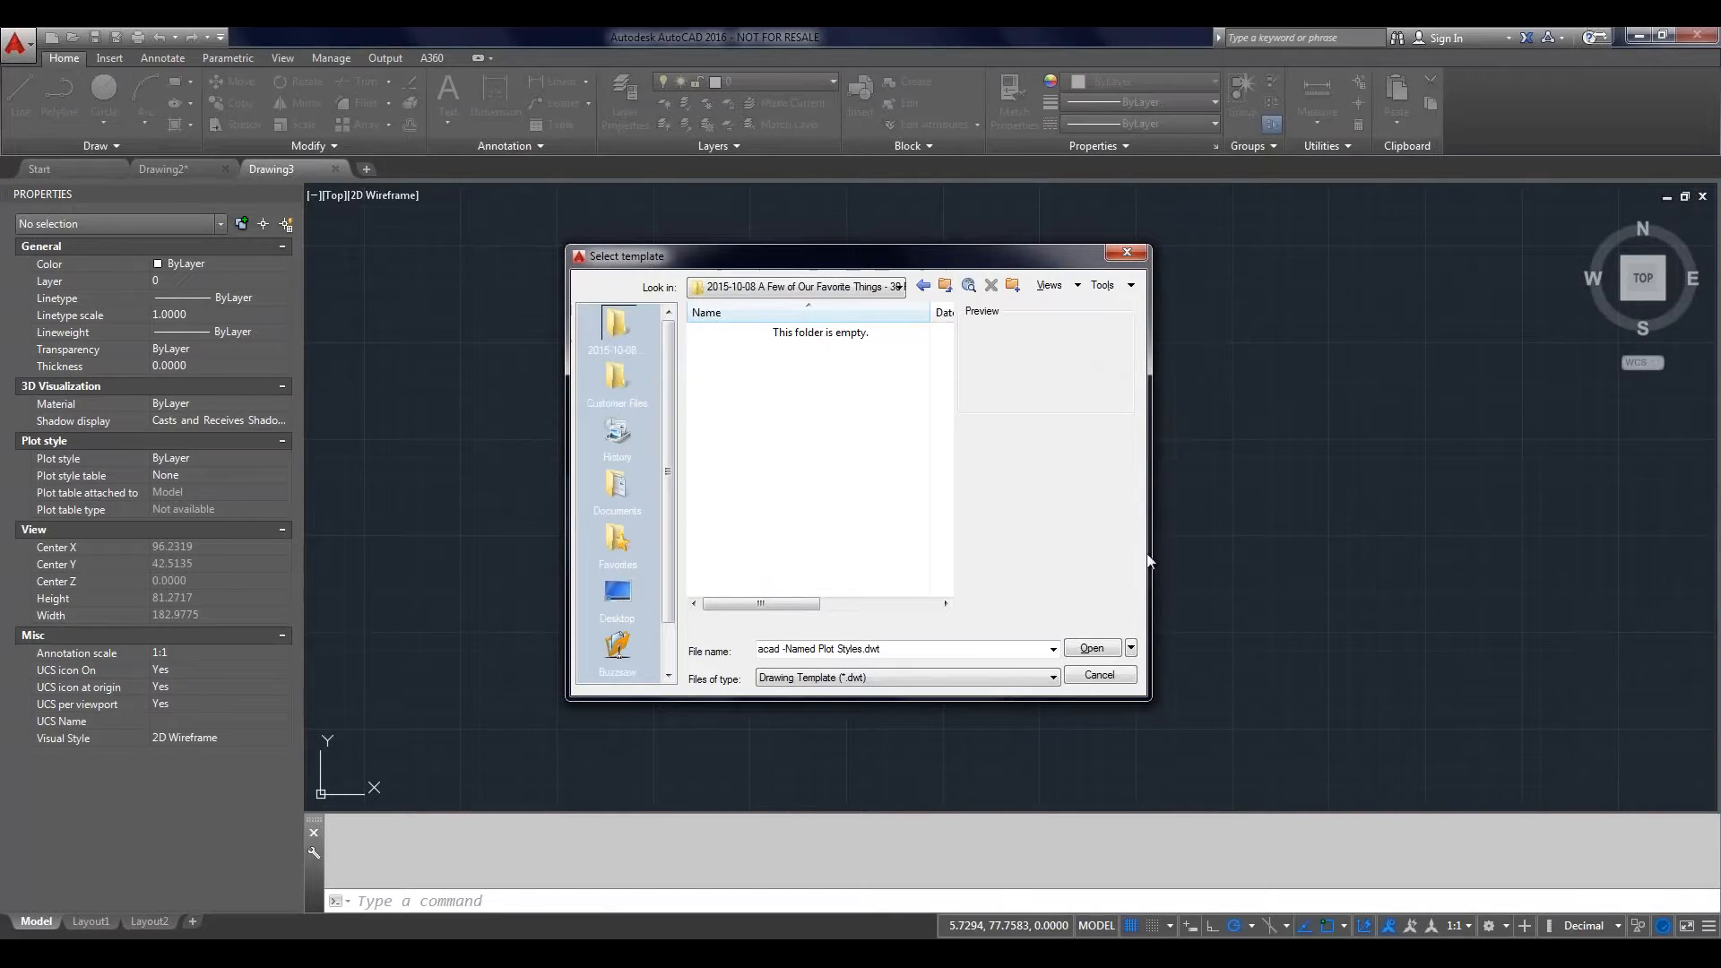
click(1130, 674)
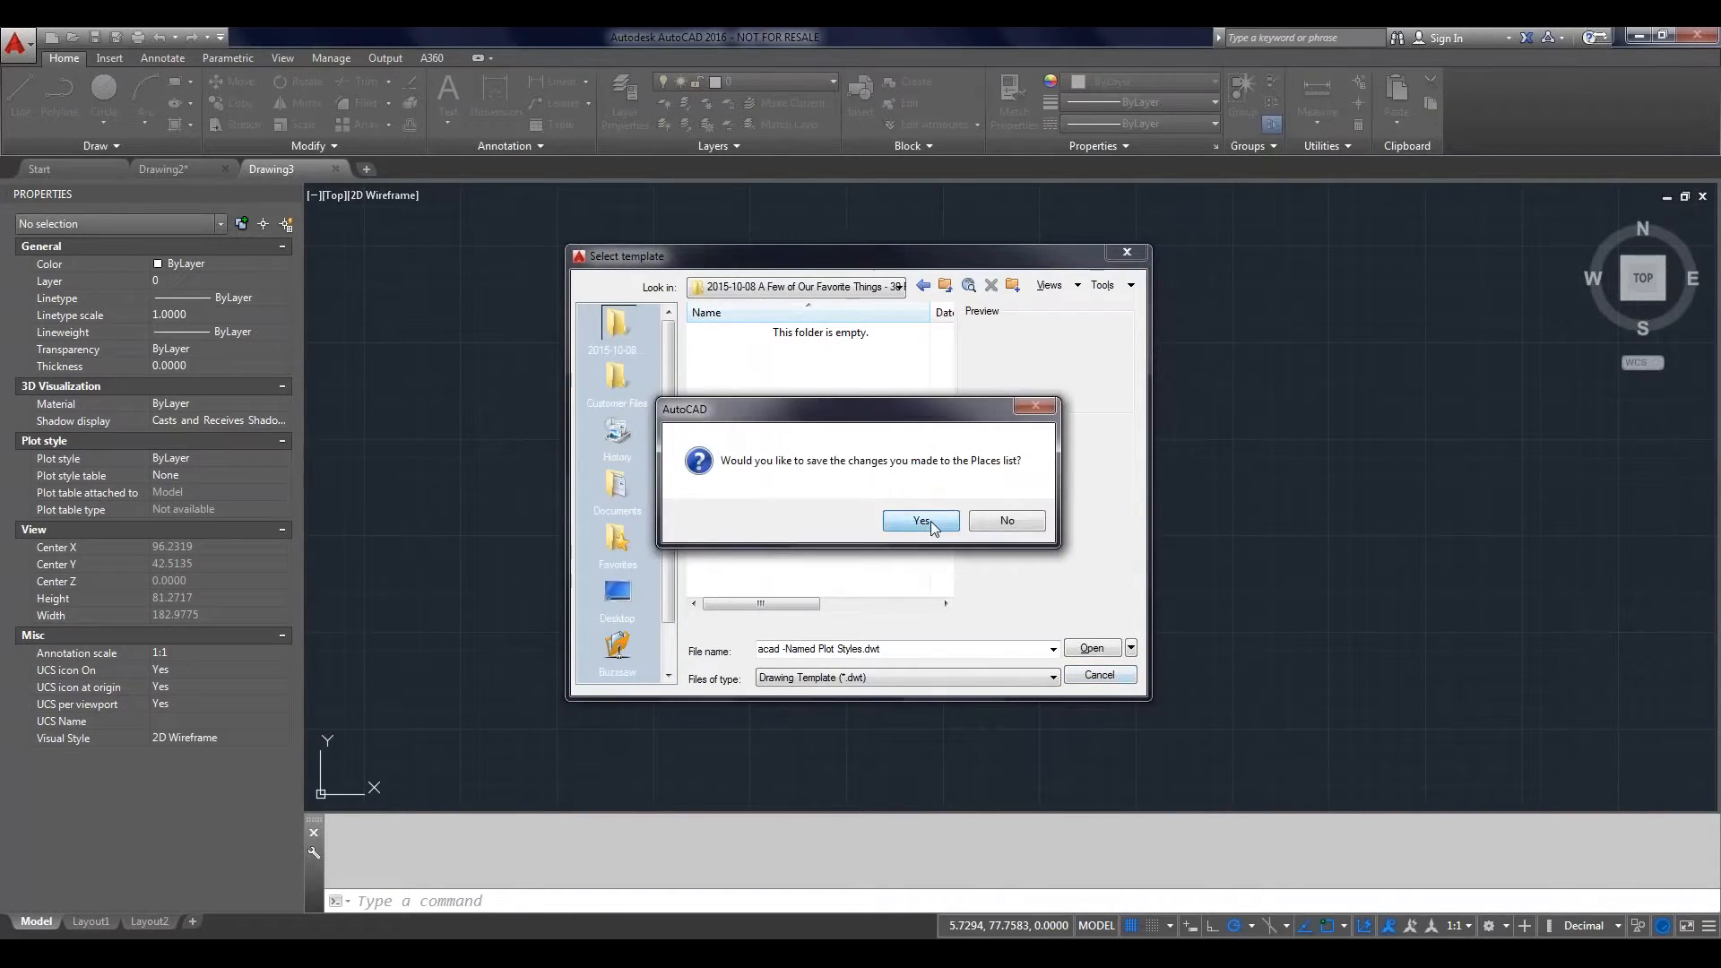
click(921, 521)
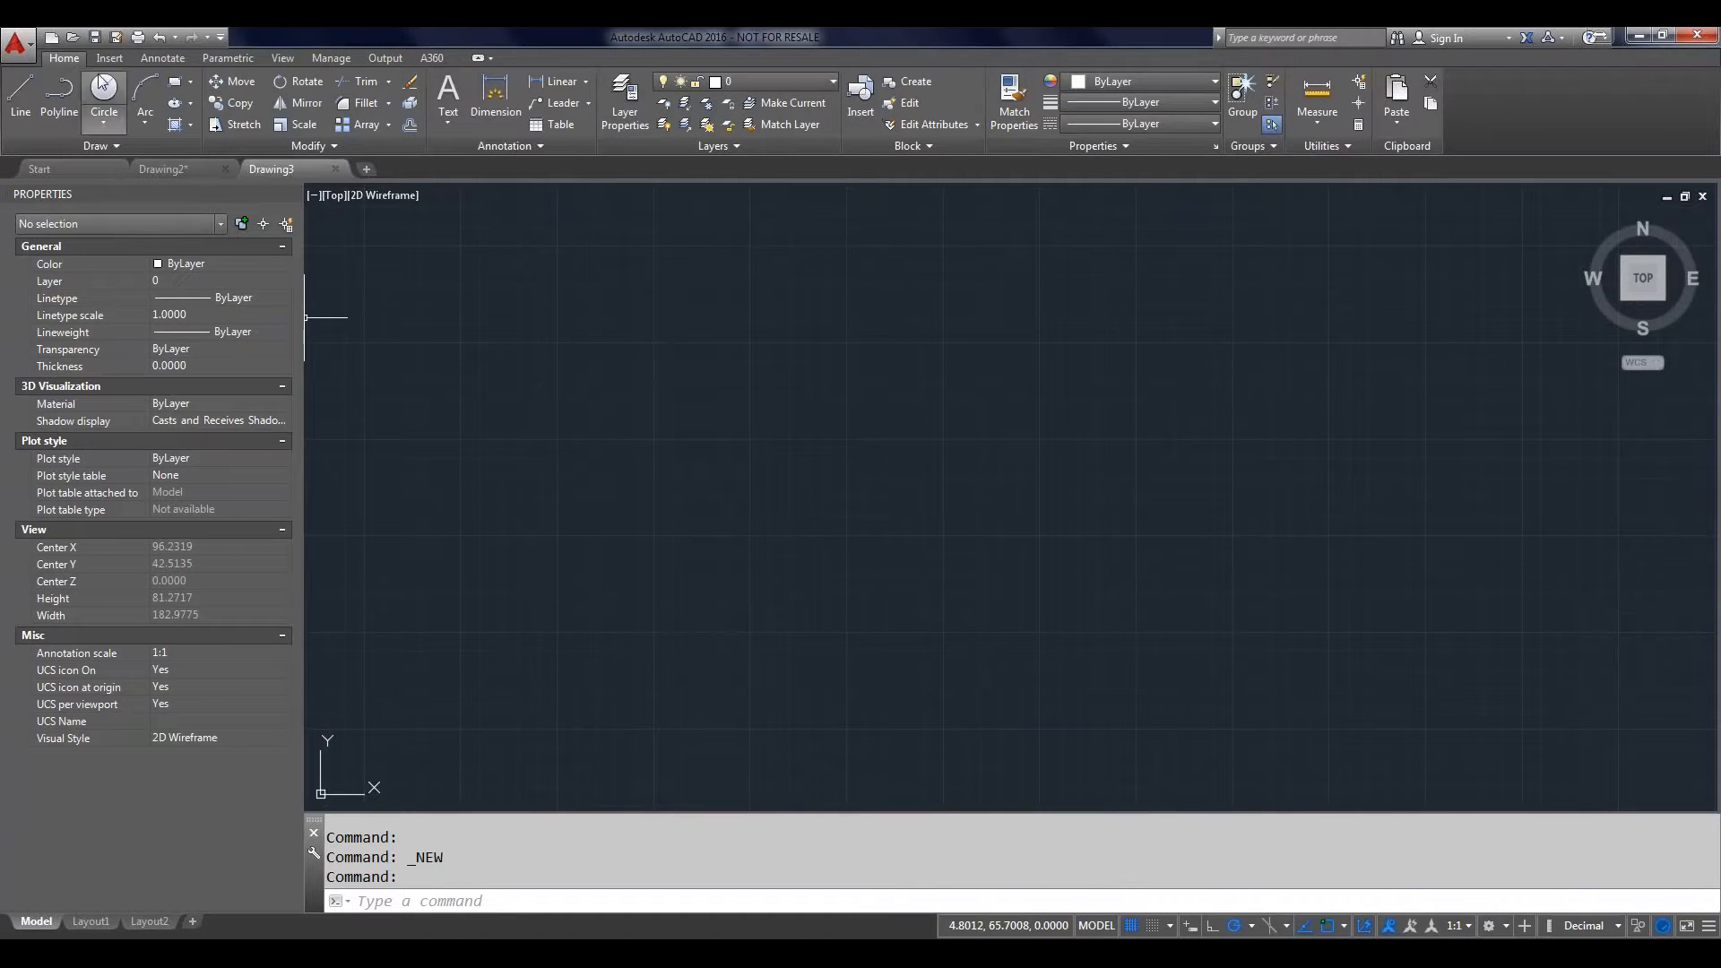
Step: Try the Customer Files and 2015-10-08 places in the file selection, and open PTT 10052015.dwg from the 2015-10-08 folder
click(69, 38)
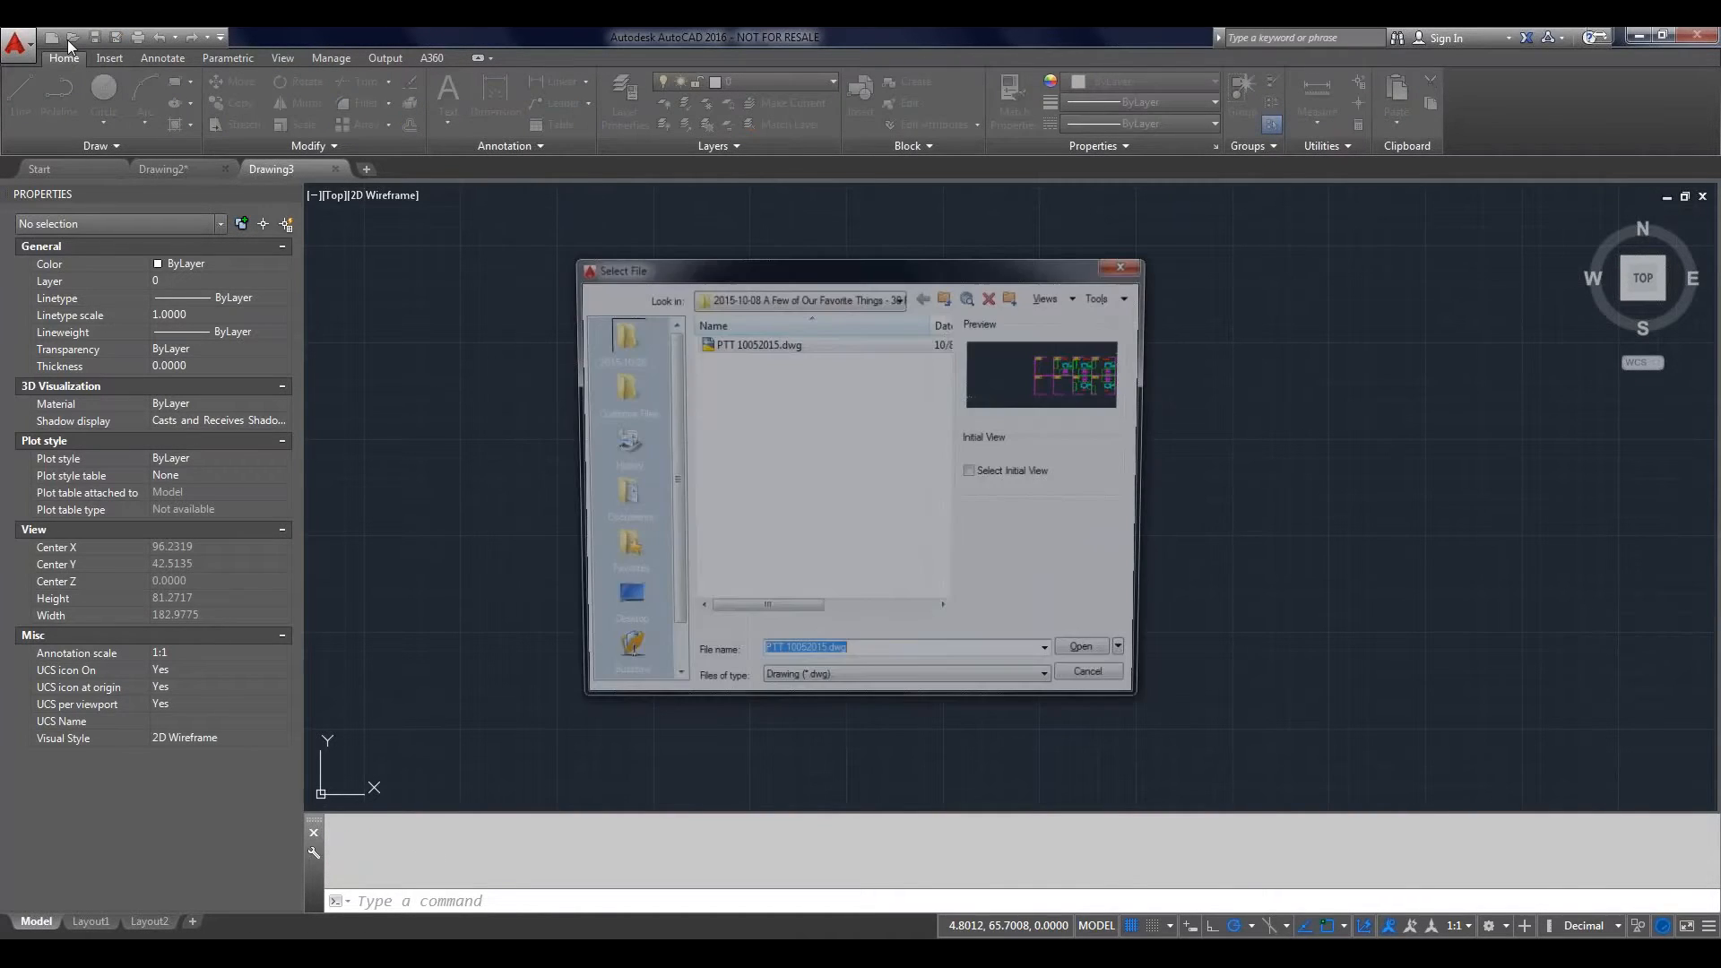
click(619, 392)
click(591, 336)
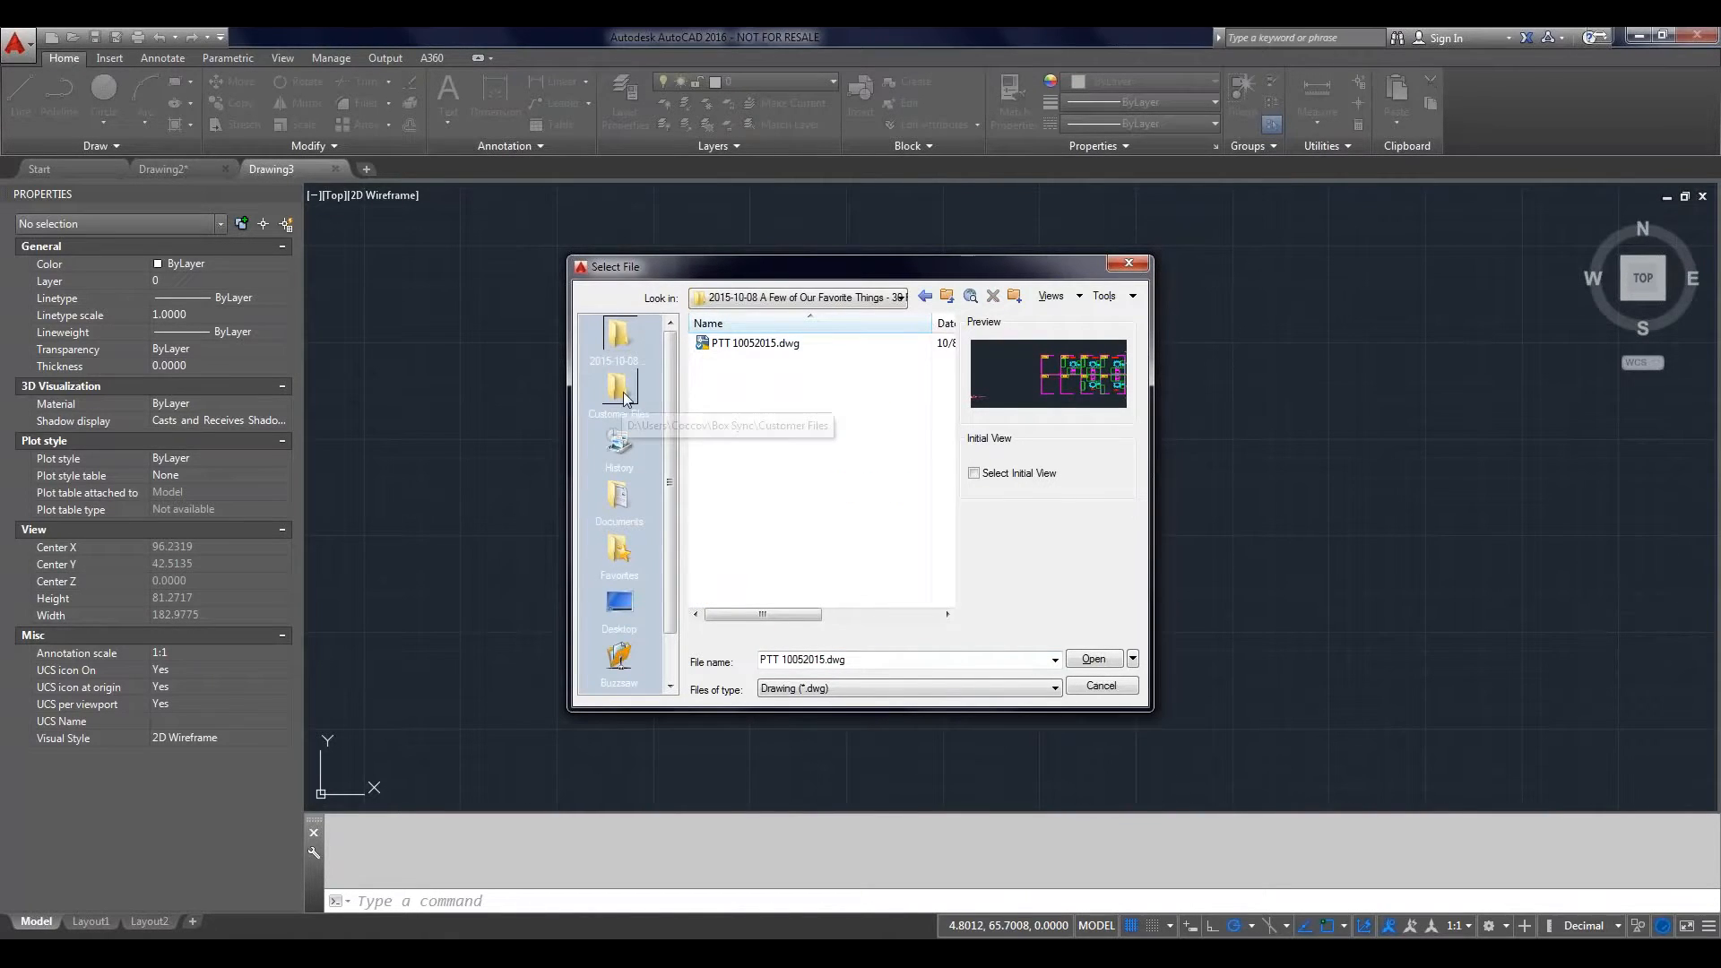
click(622, 391)
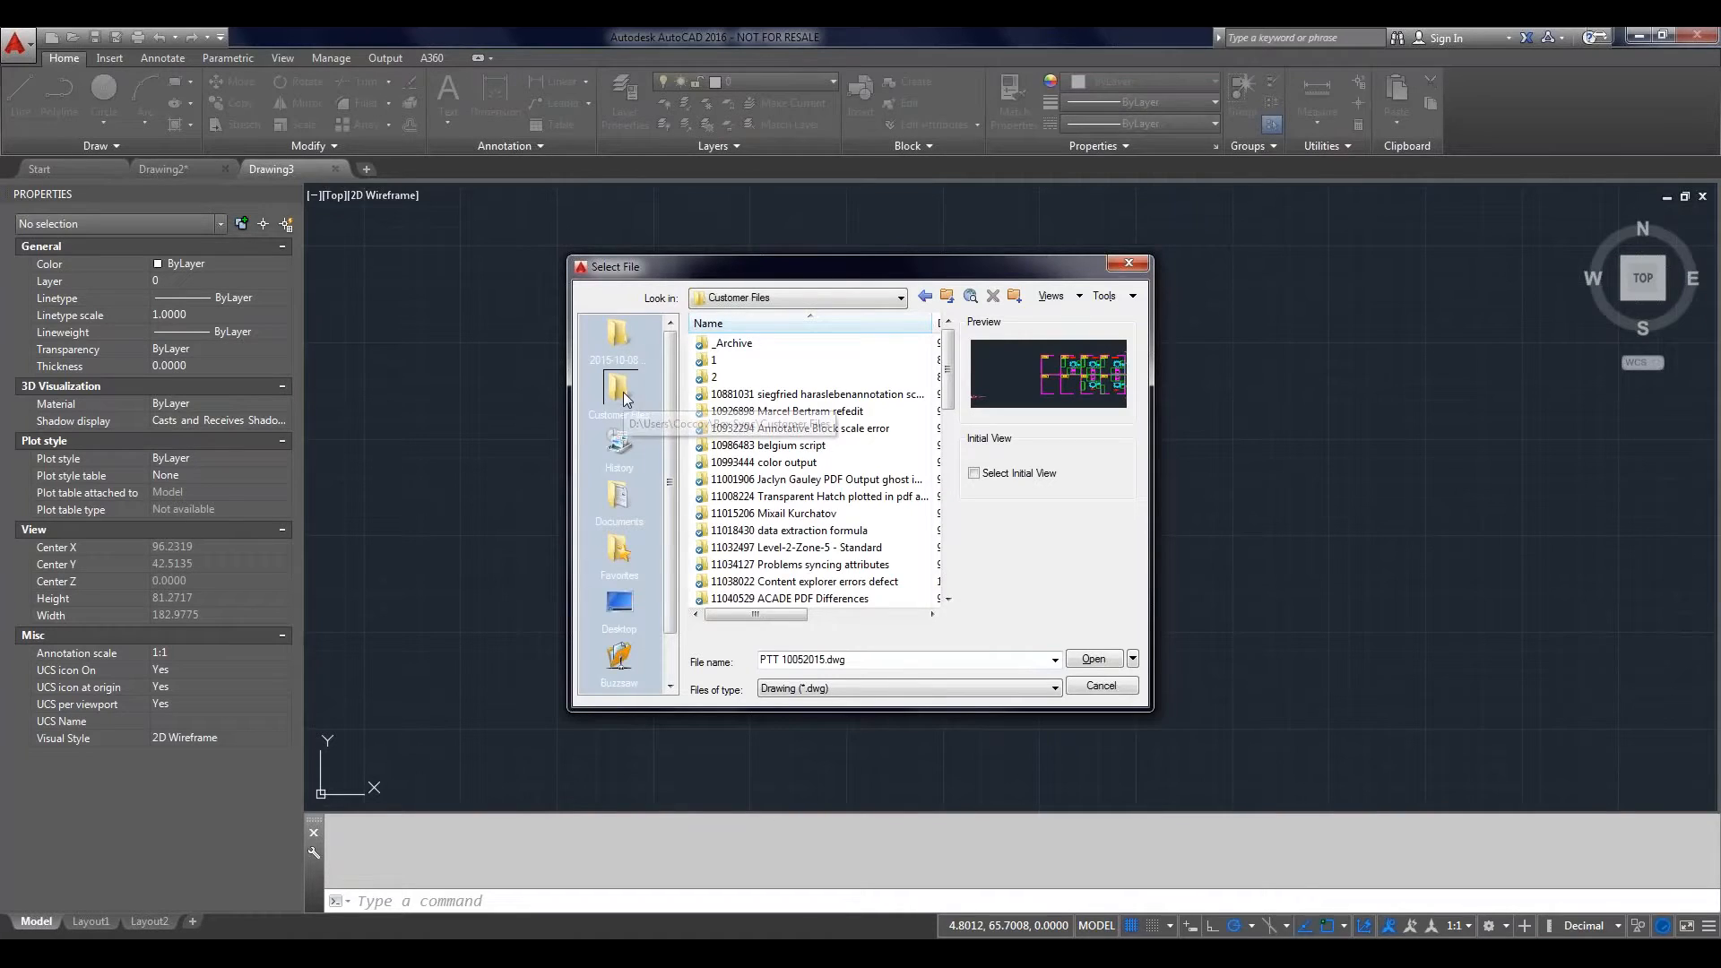
click(622, 346)
right_click(622, 343)
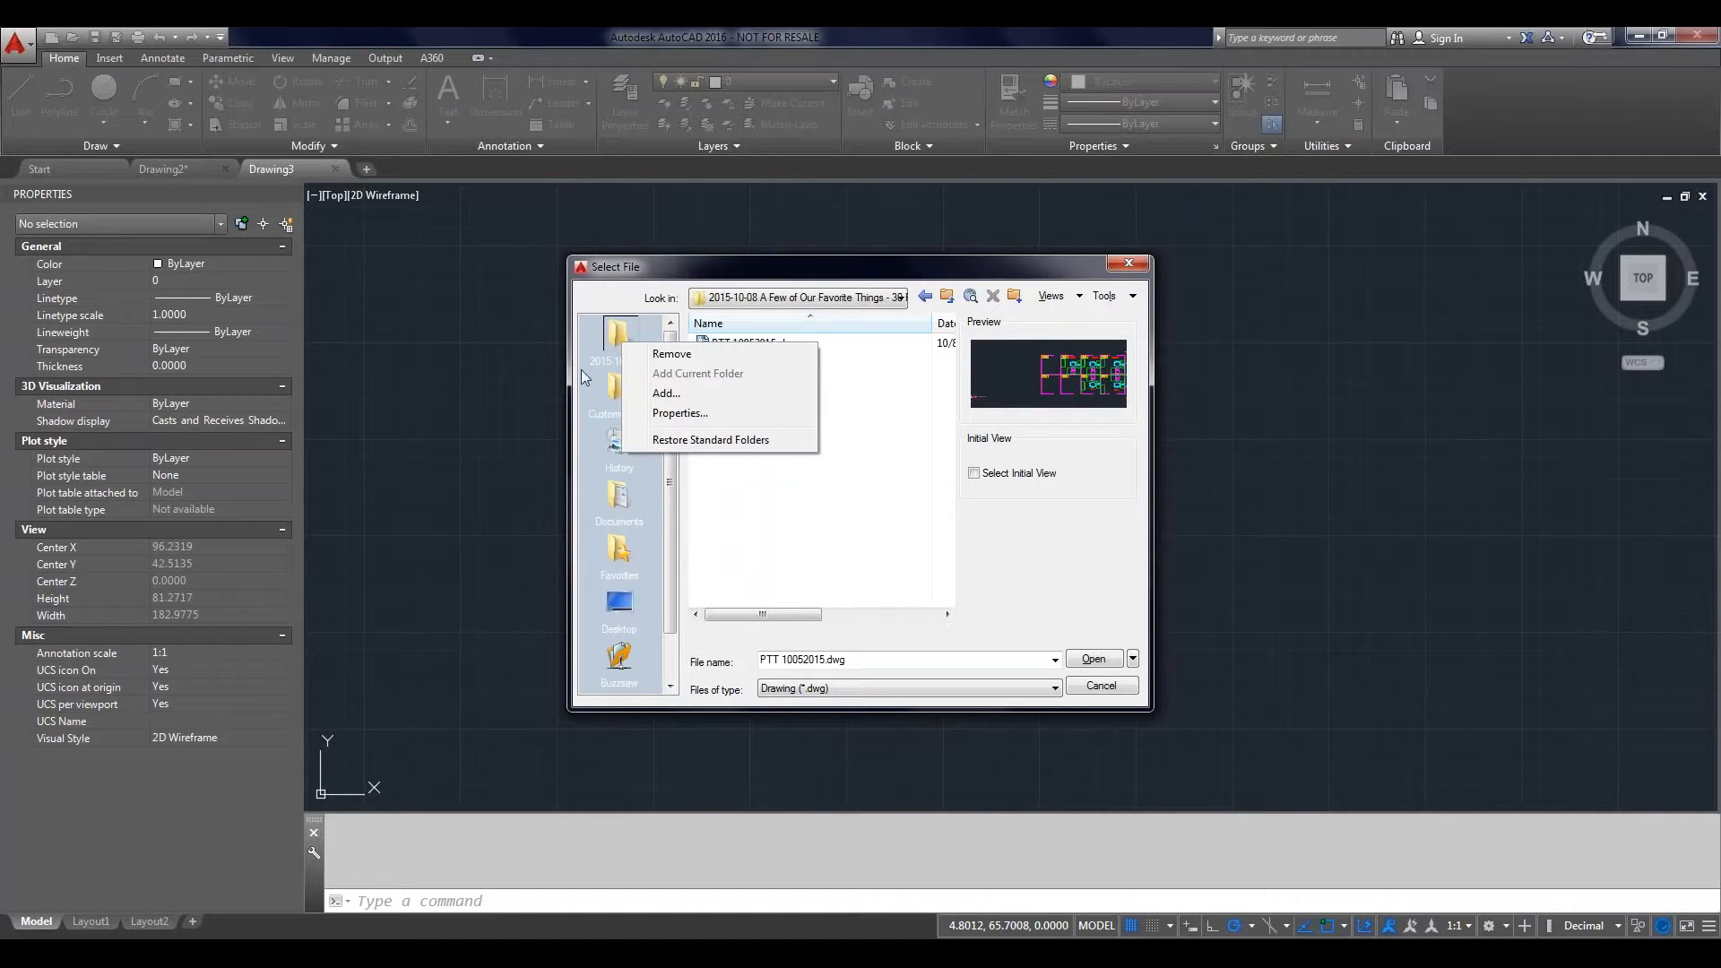
click(1091, 549)
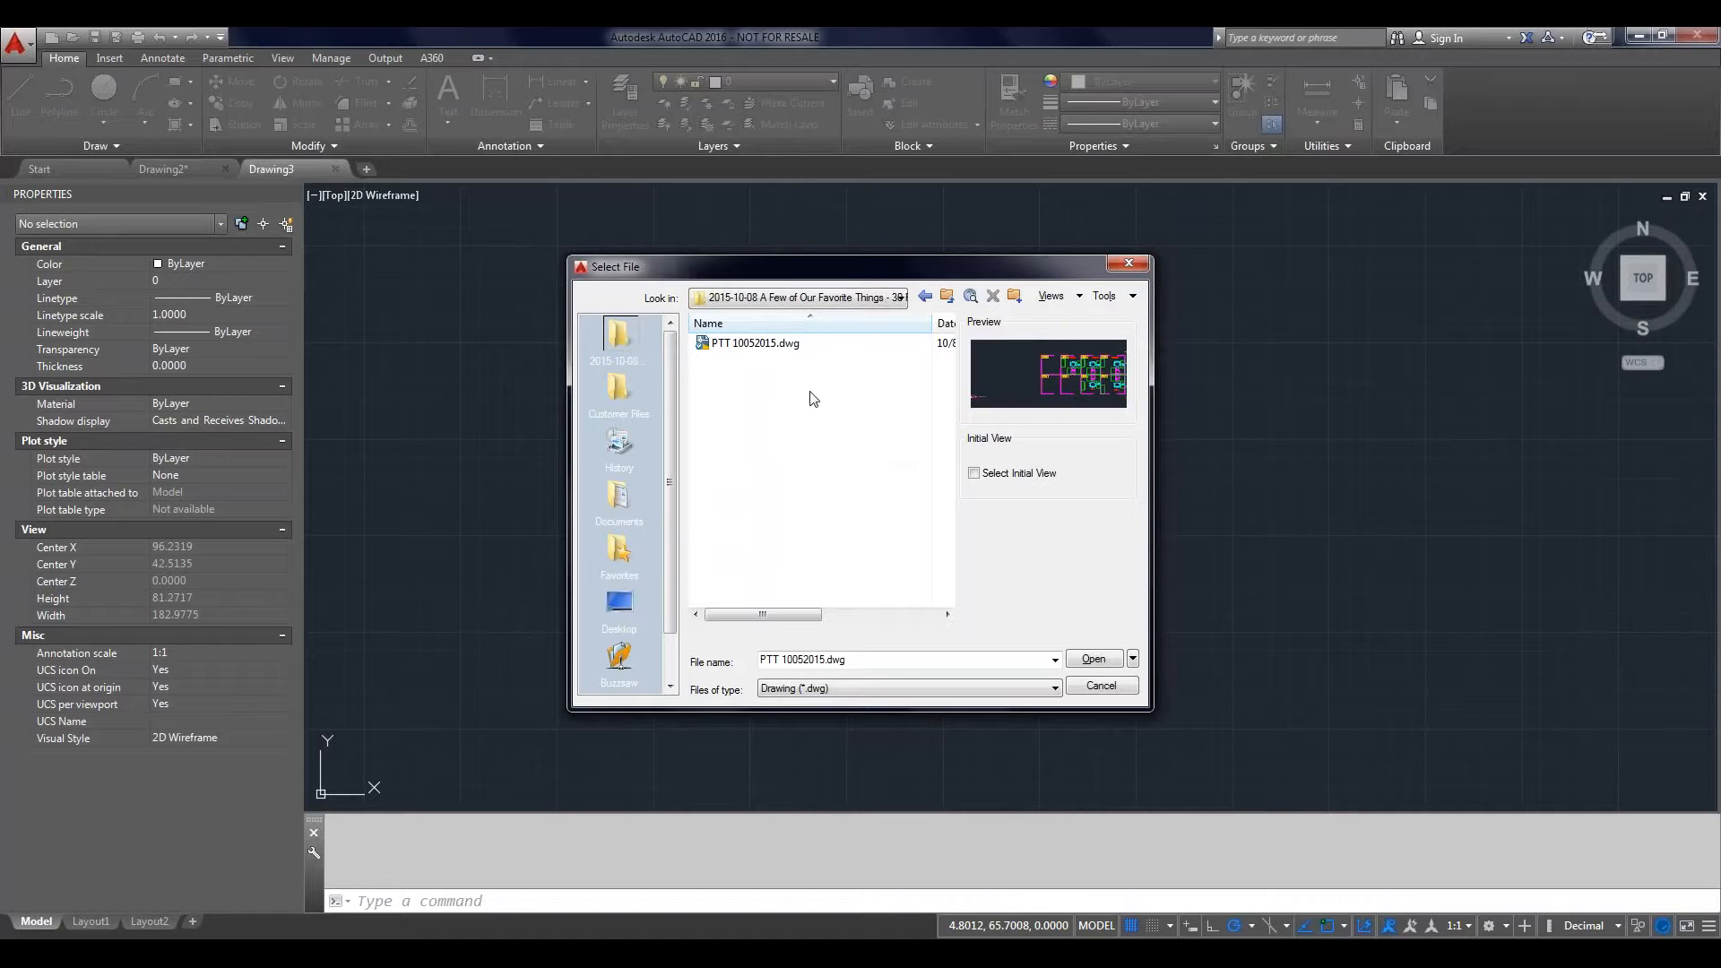
click(779, 345)
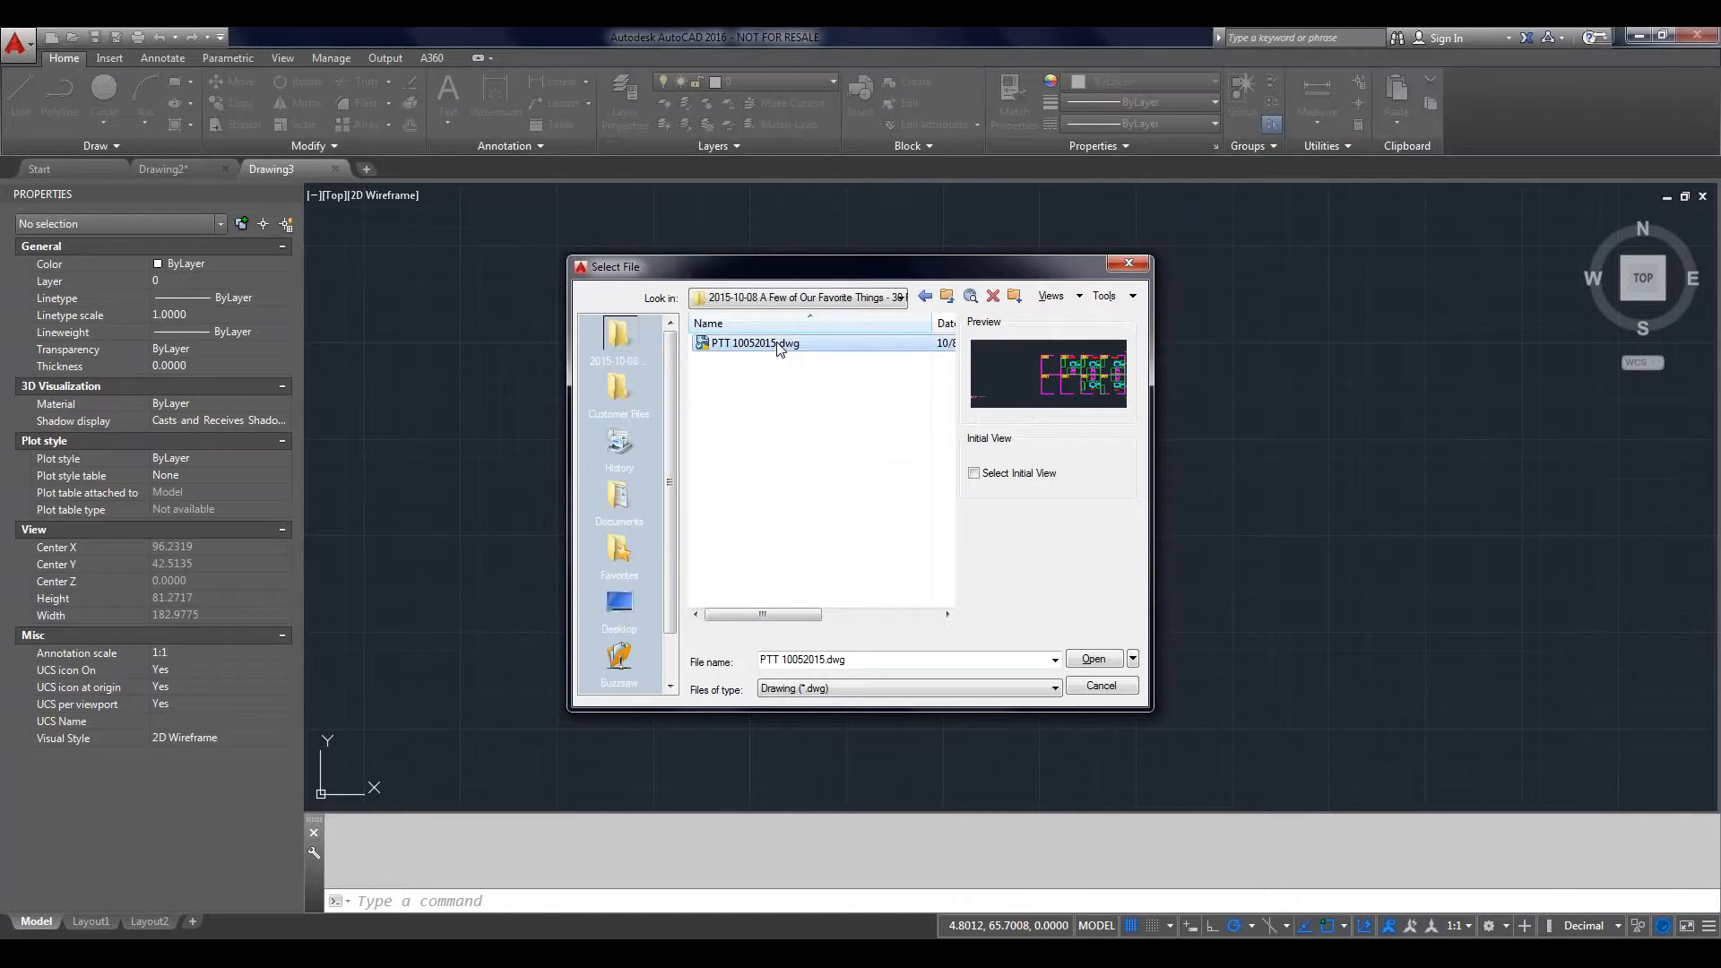
double_click(778, 346)
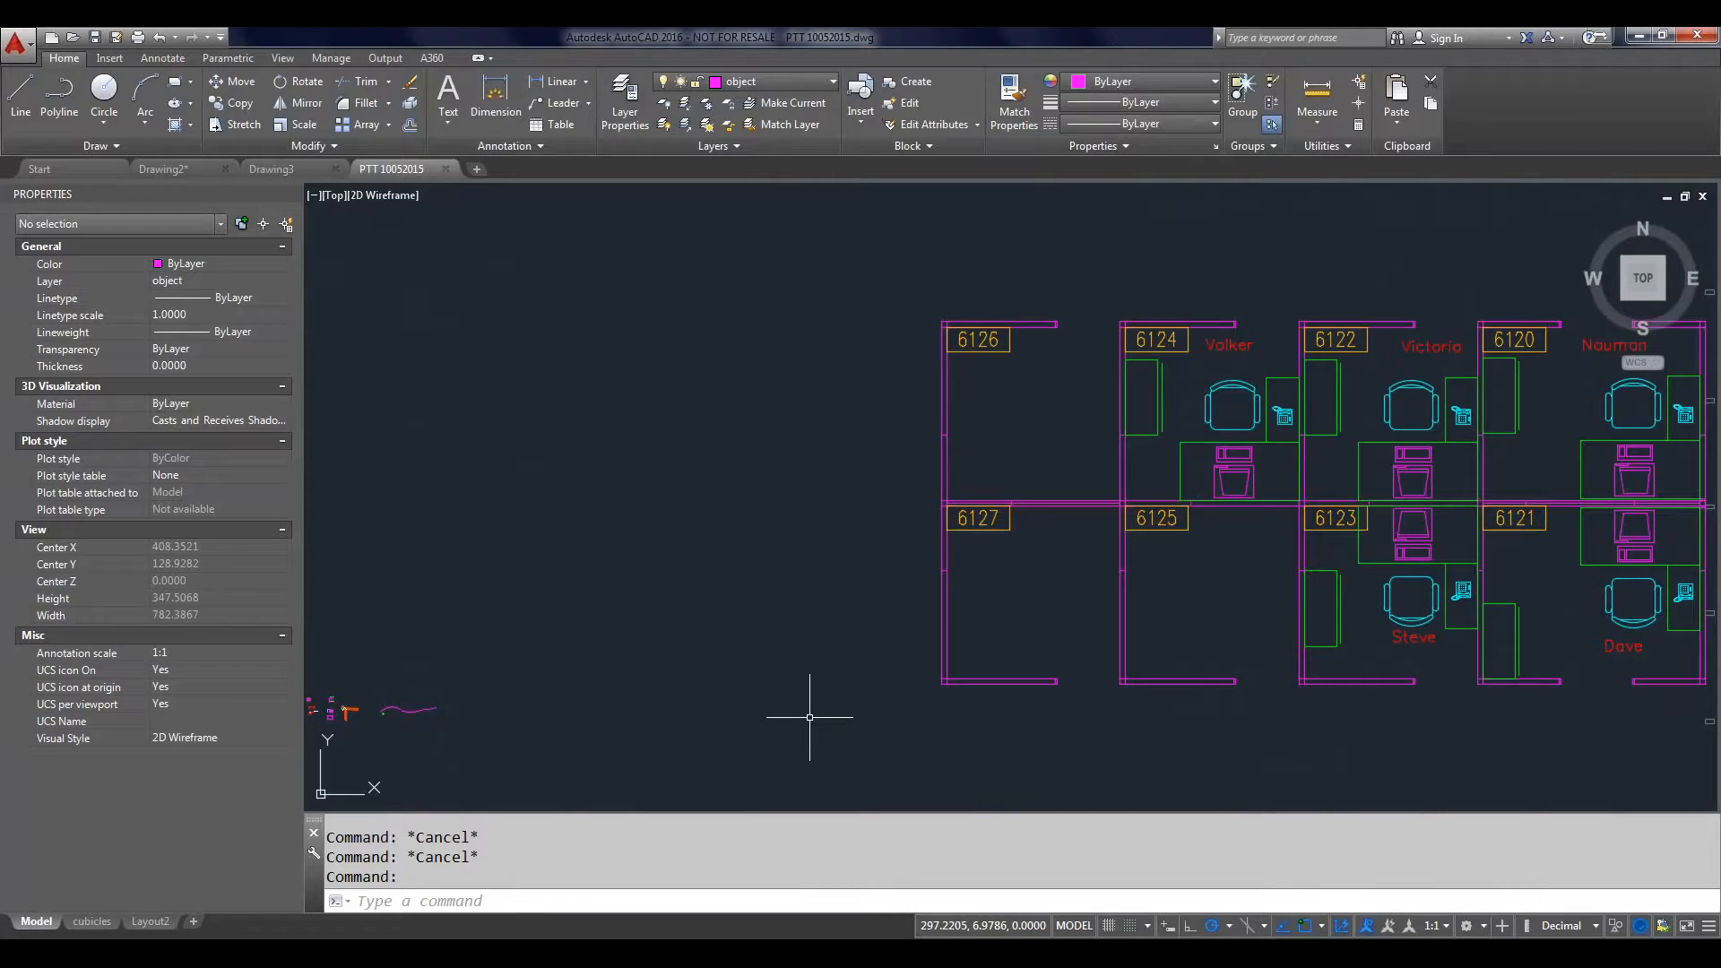
Step: Review the User Preferences options and the drawing area's default shortcut menu without changing anything
right_click(822, 885)
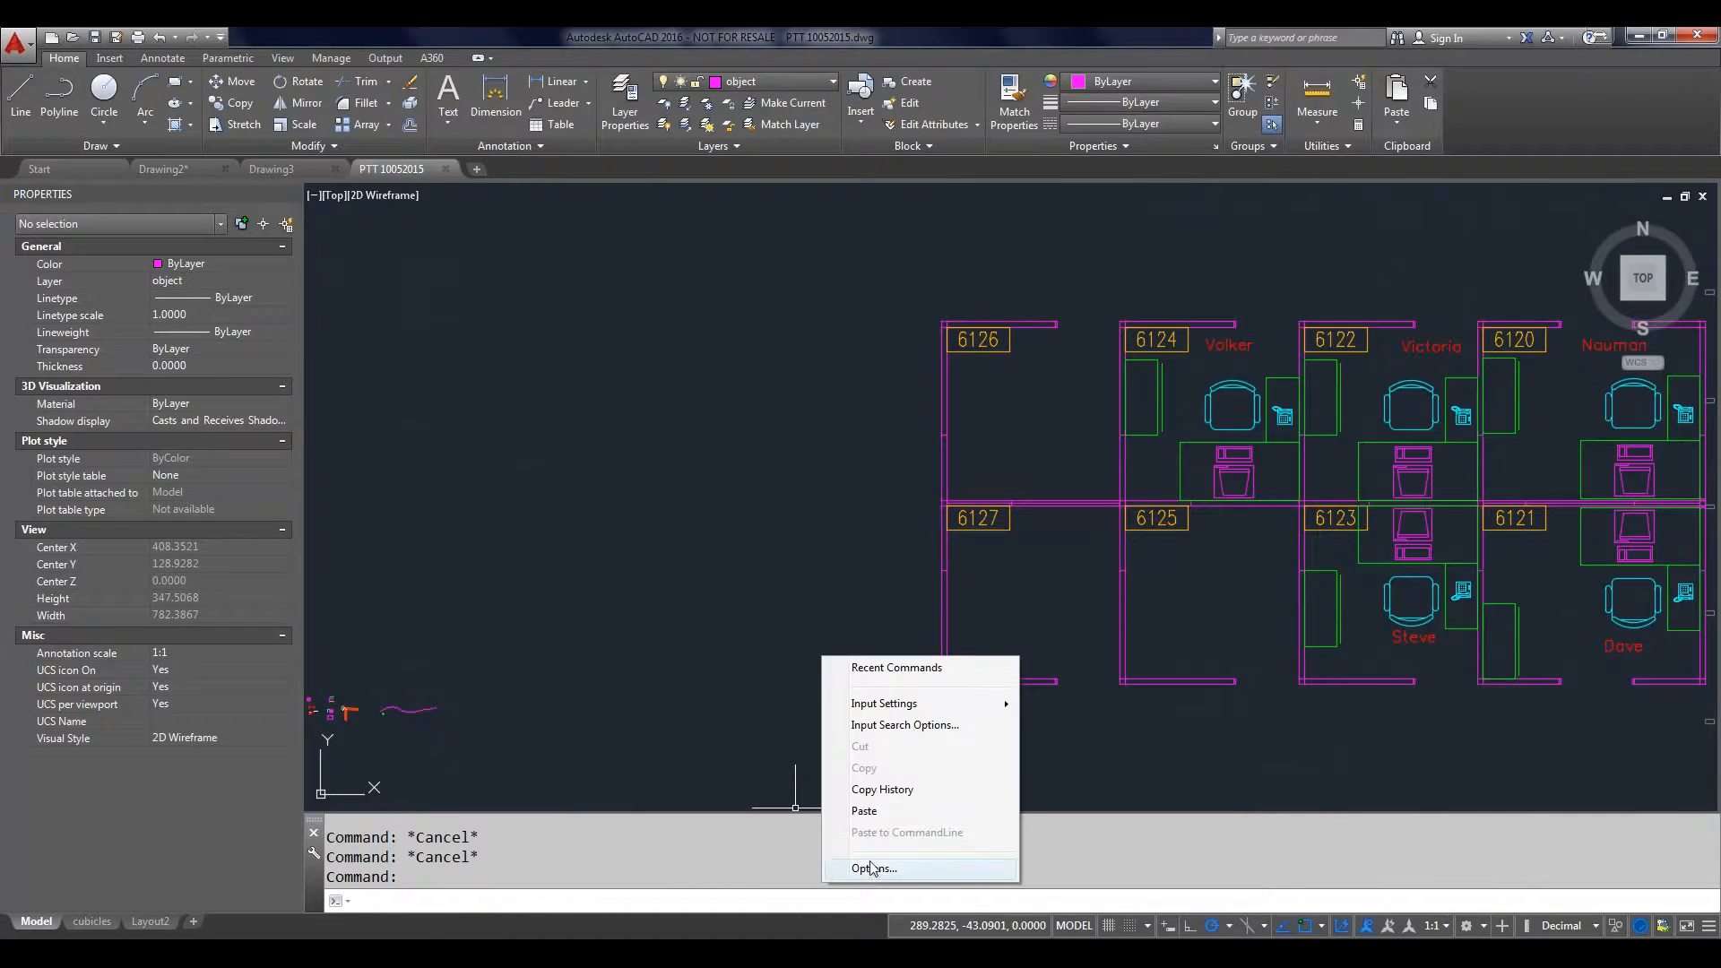
click(871, 868)
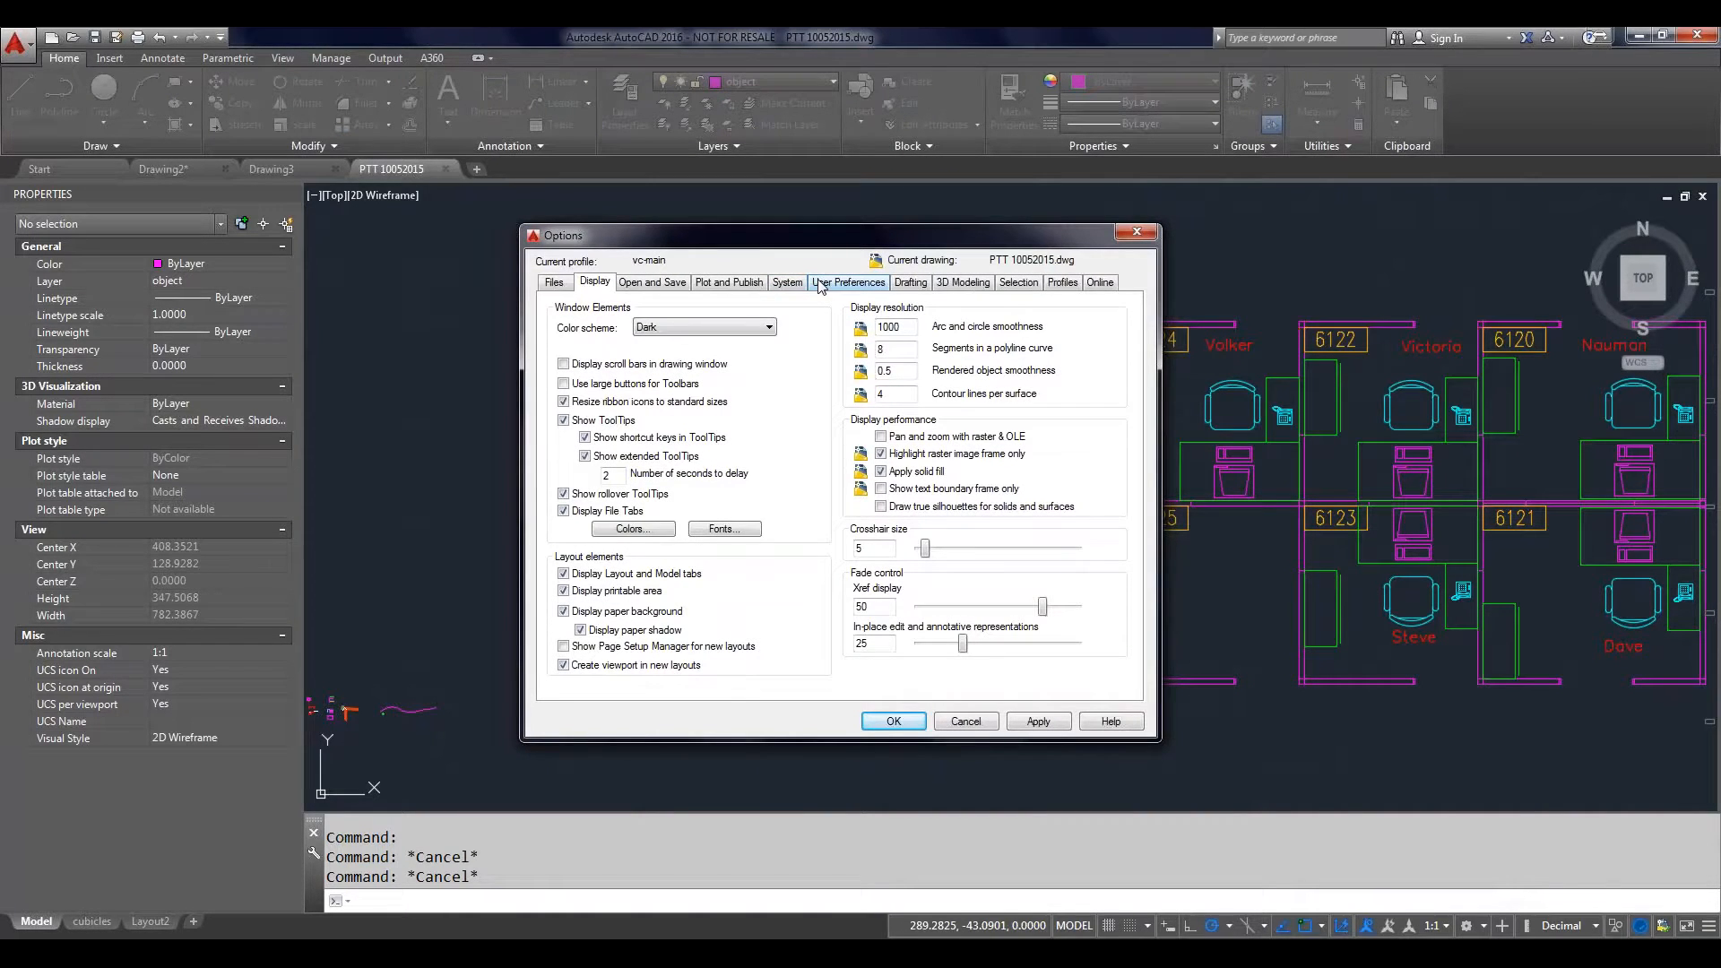
click(820, 283)
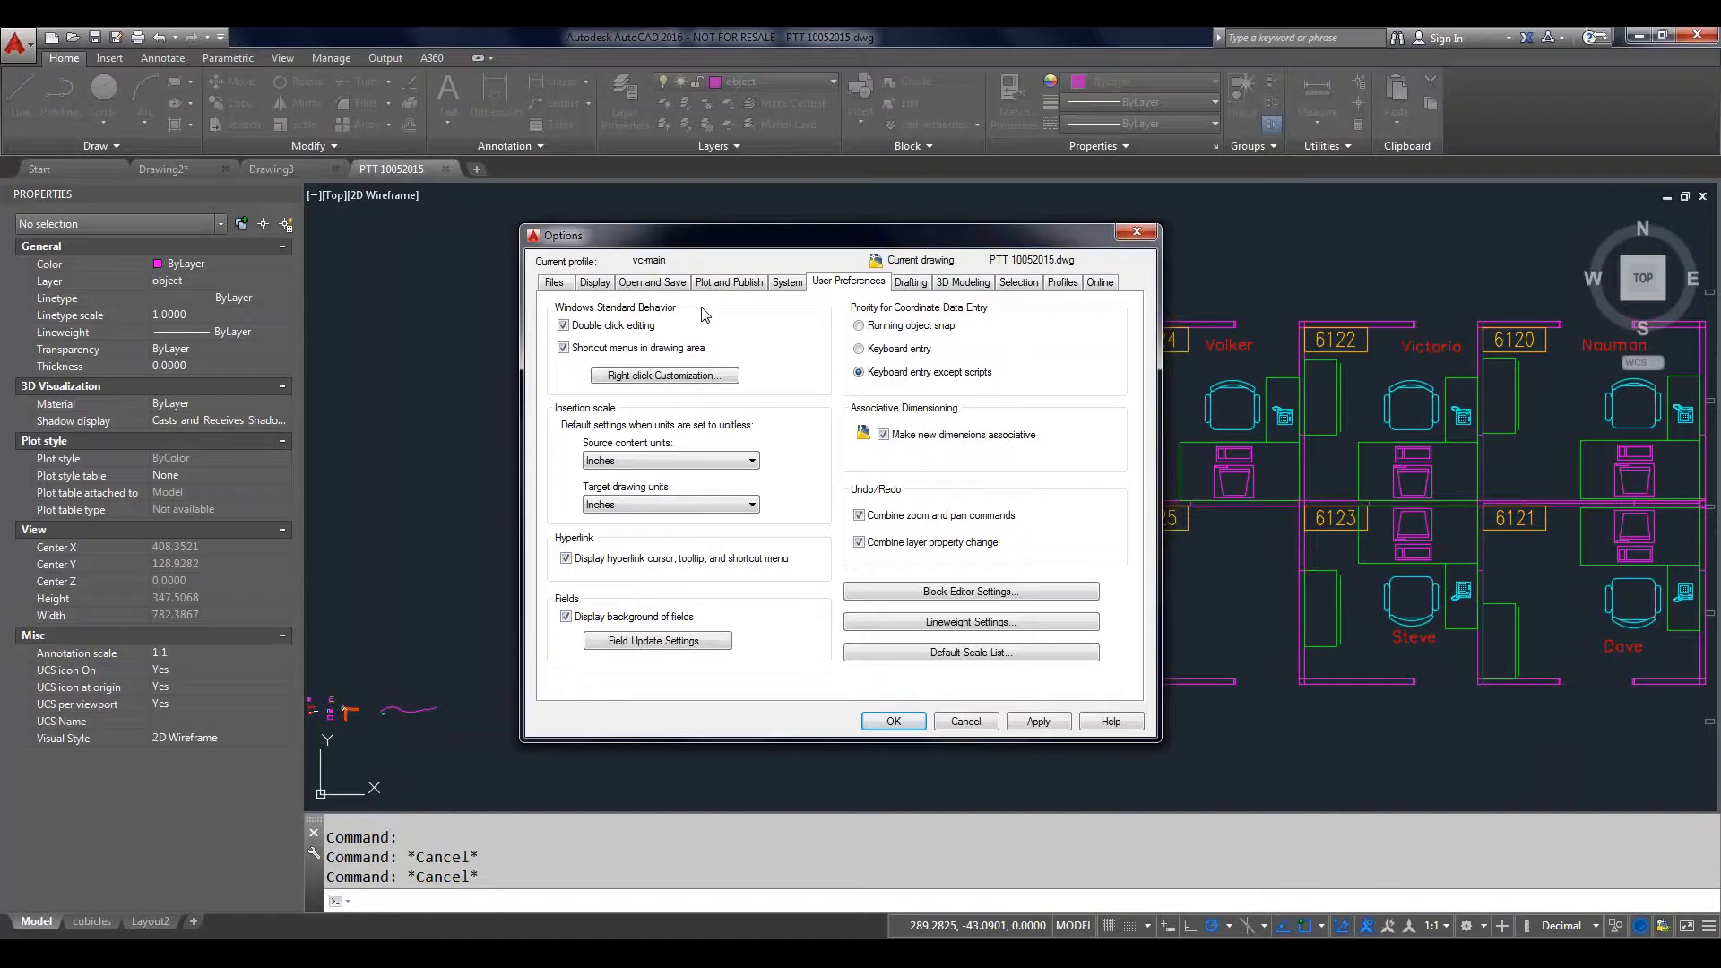
click(1135, 232)
right_click(810, 413)
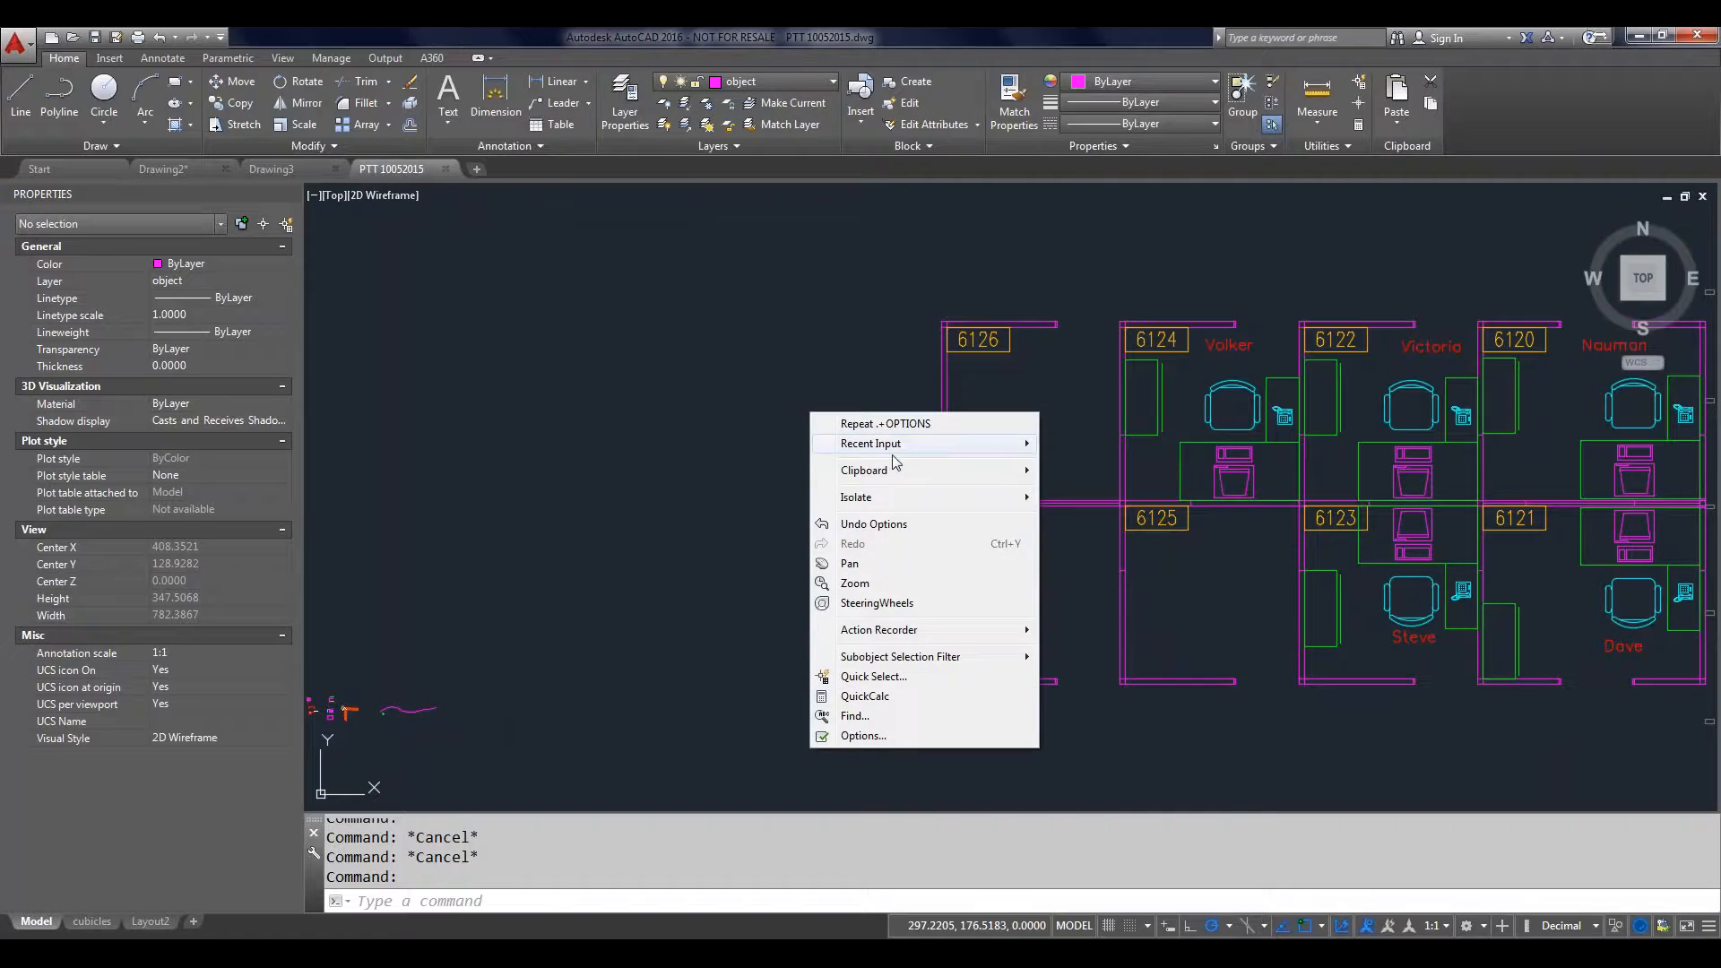
click(955, 819)
Step: Turn on time-sensitive right-click in the User Preferences' Right-Click Customization and apply the options
right_click(961, 826)
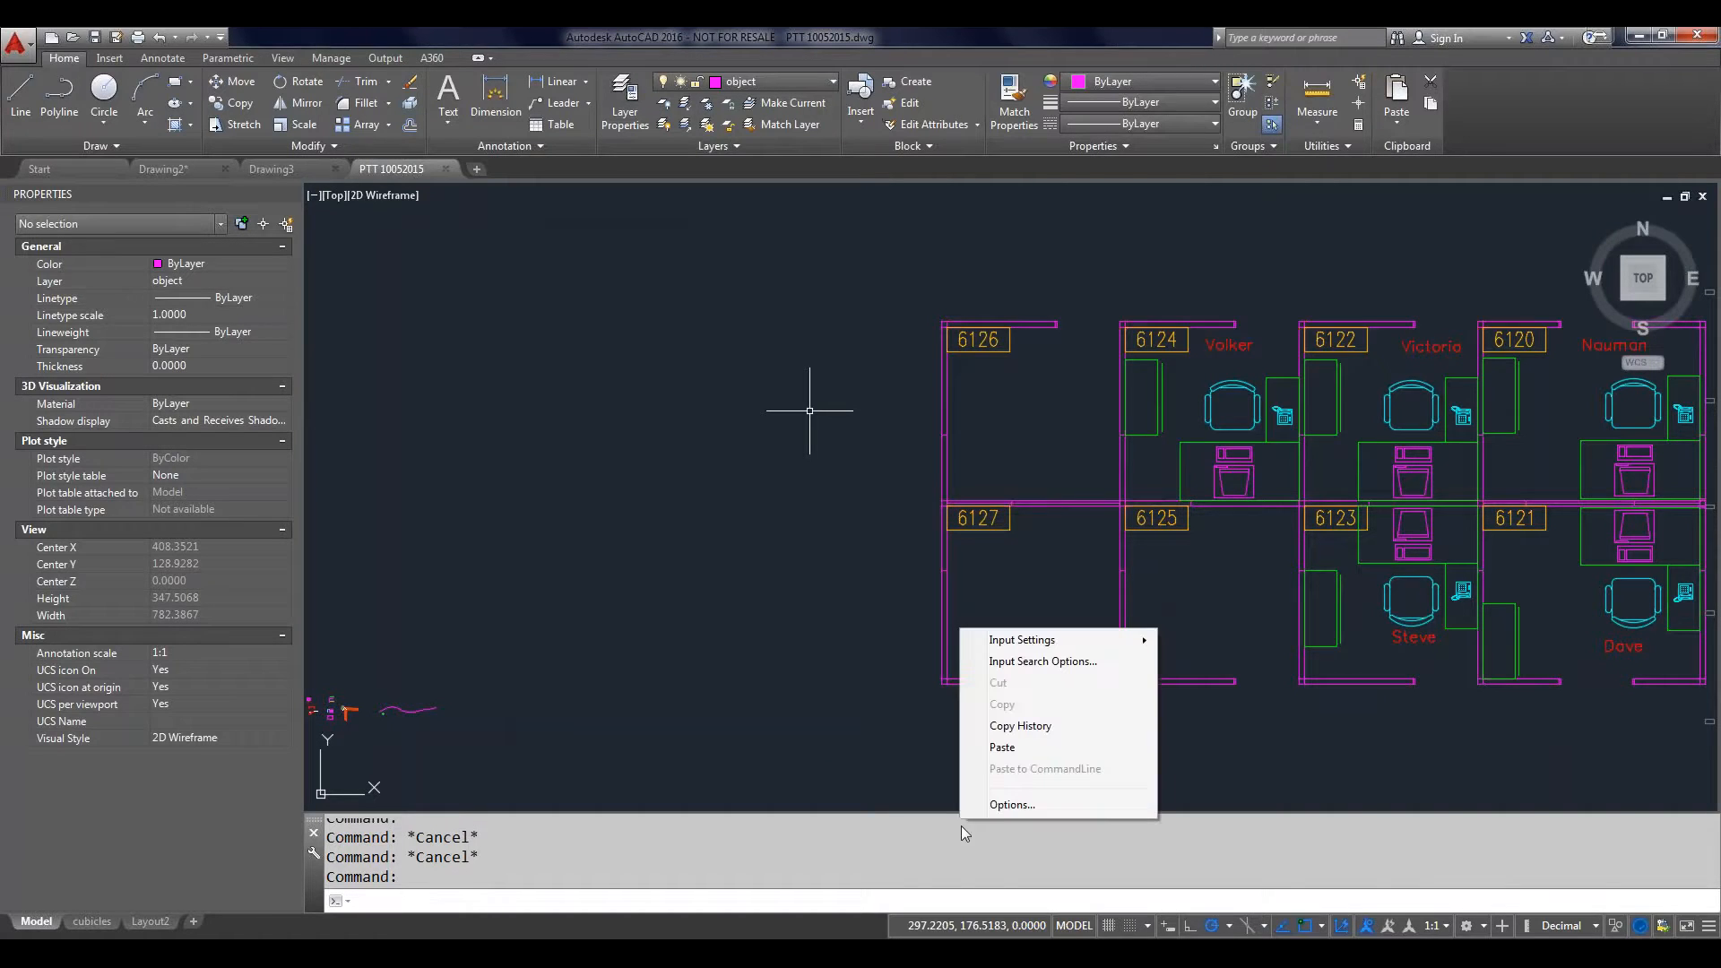
click(1016, 805)
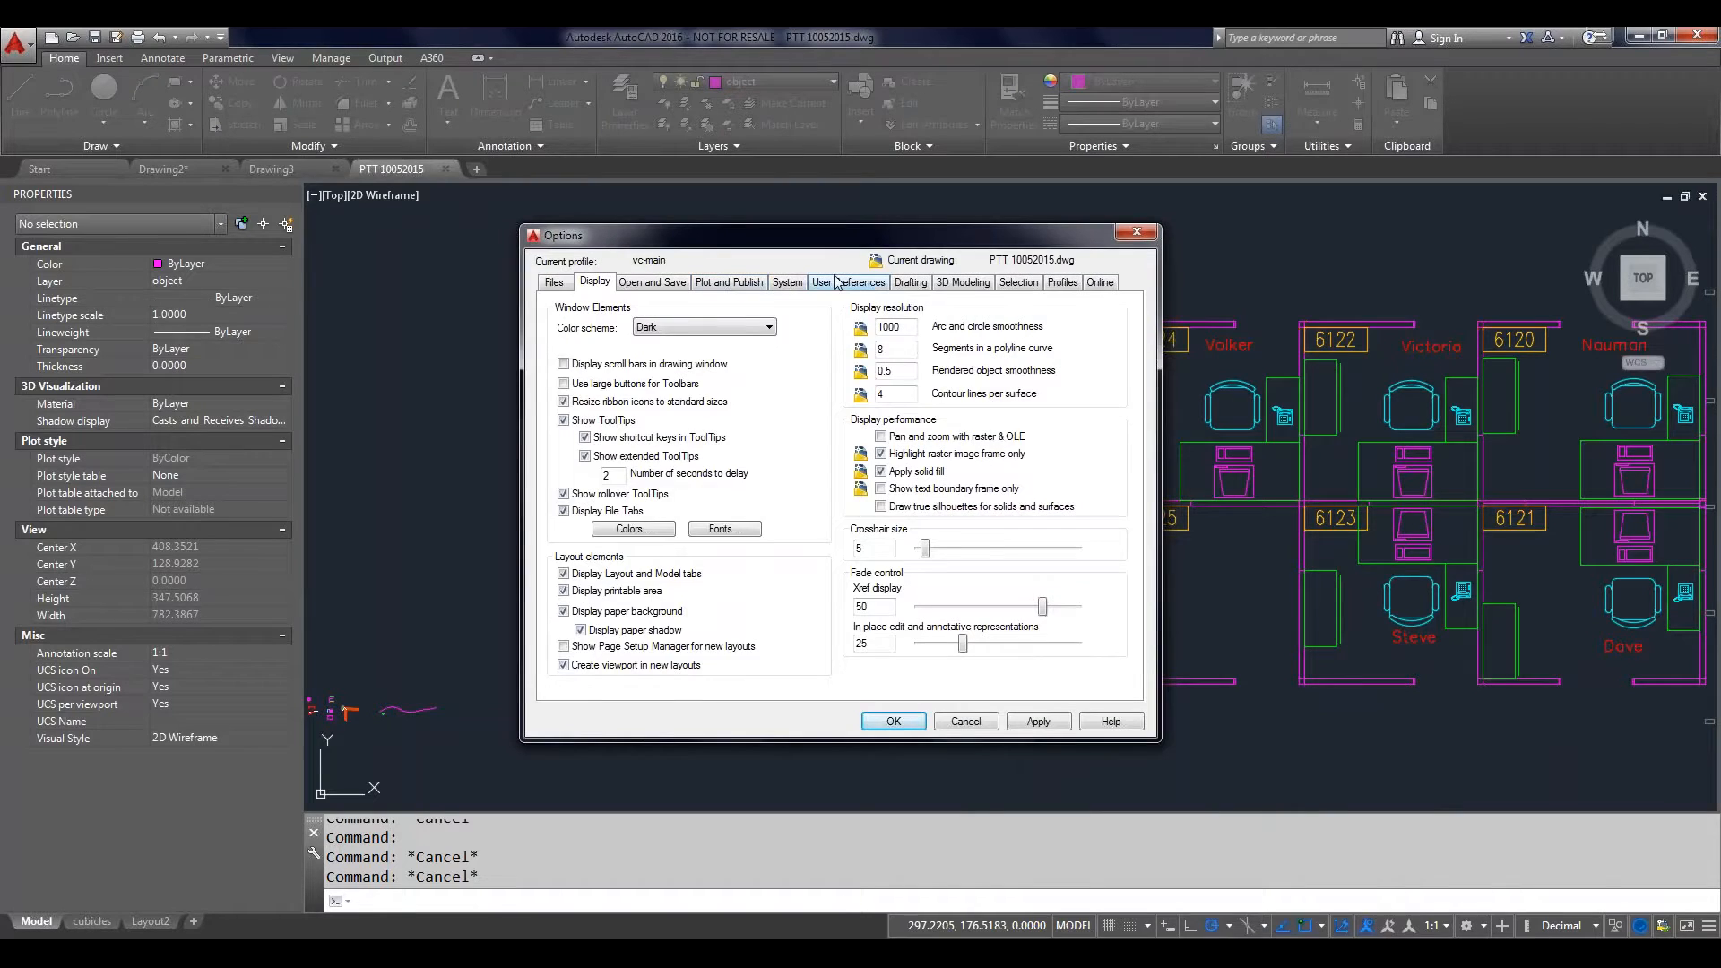
click(847, 281)
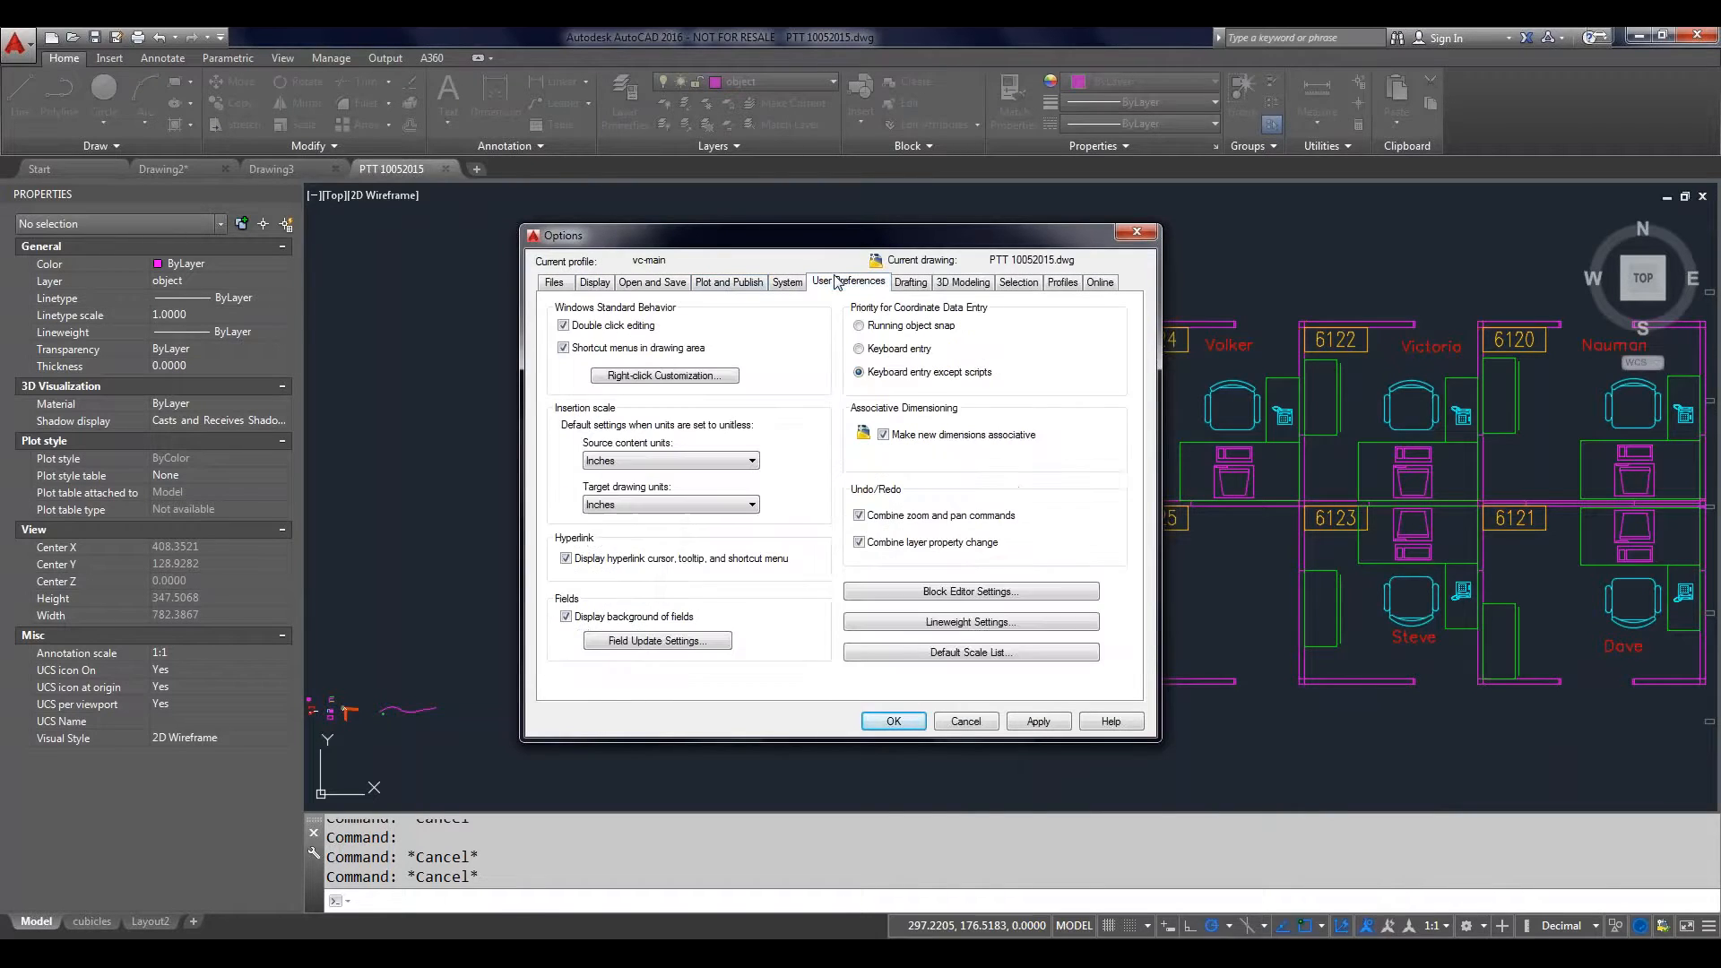
click(670, 377)
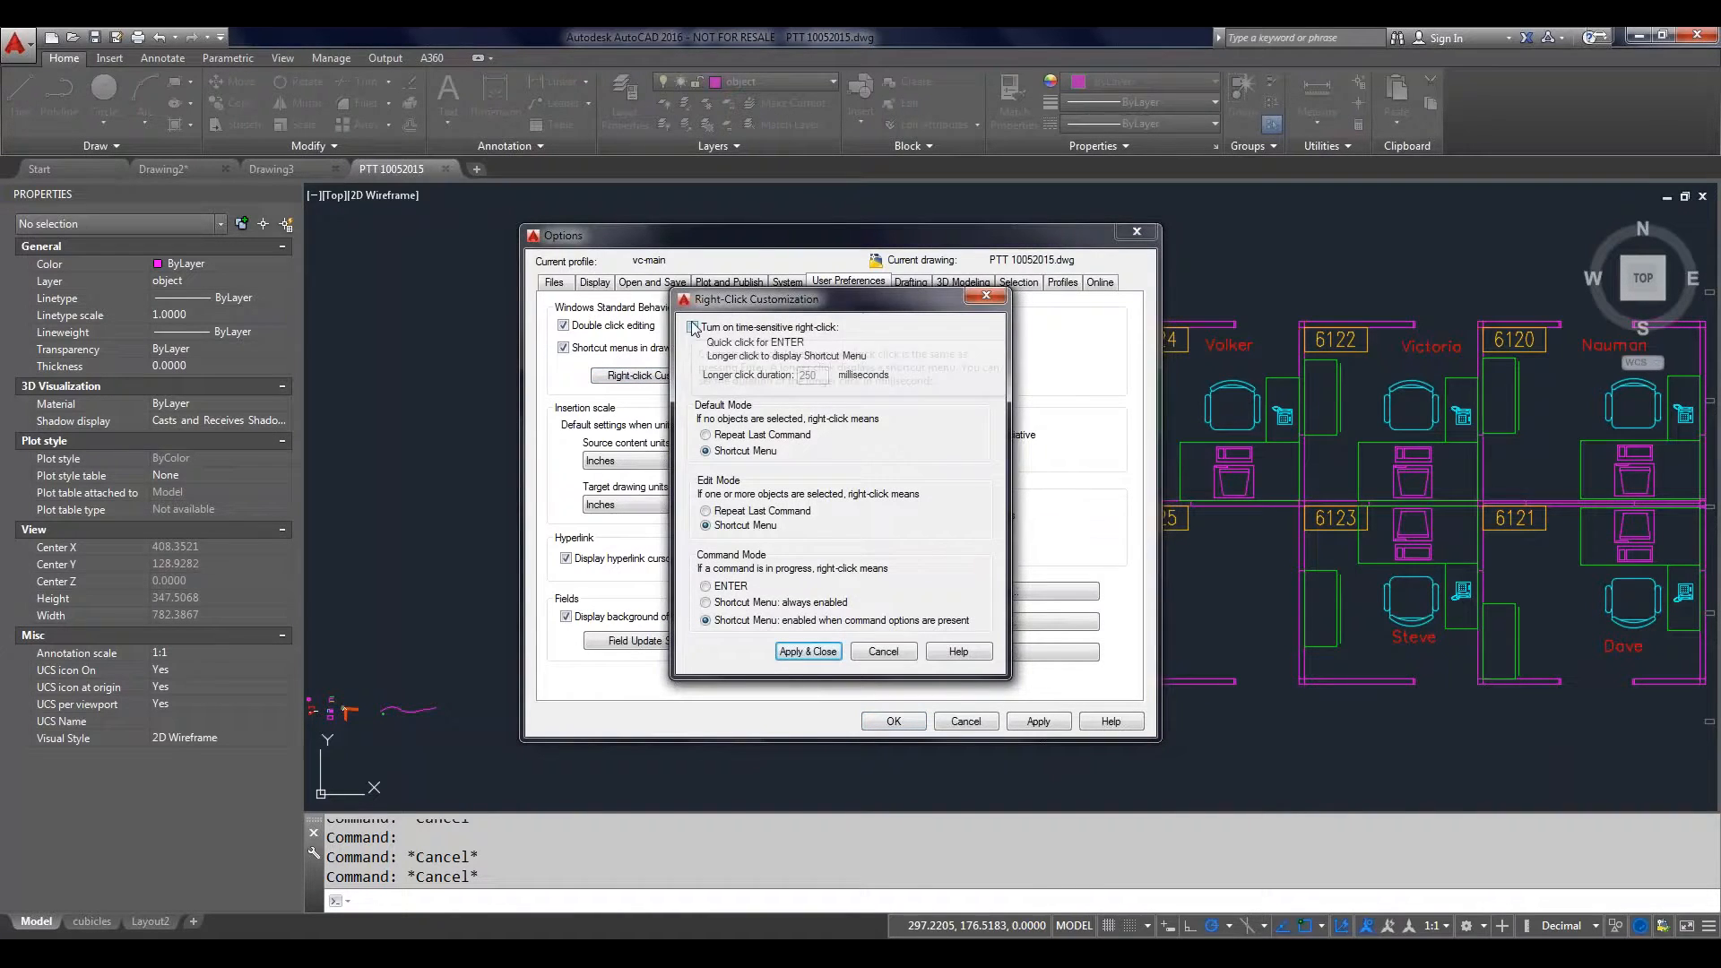
click(693, 327)
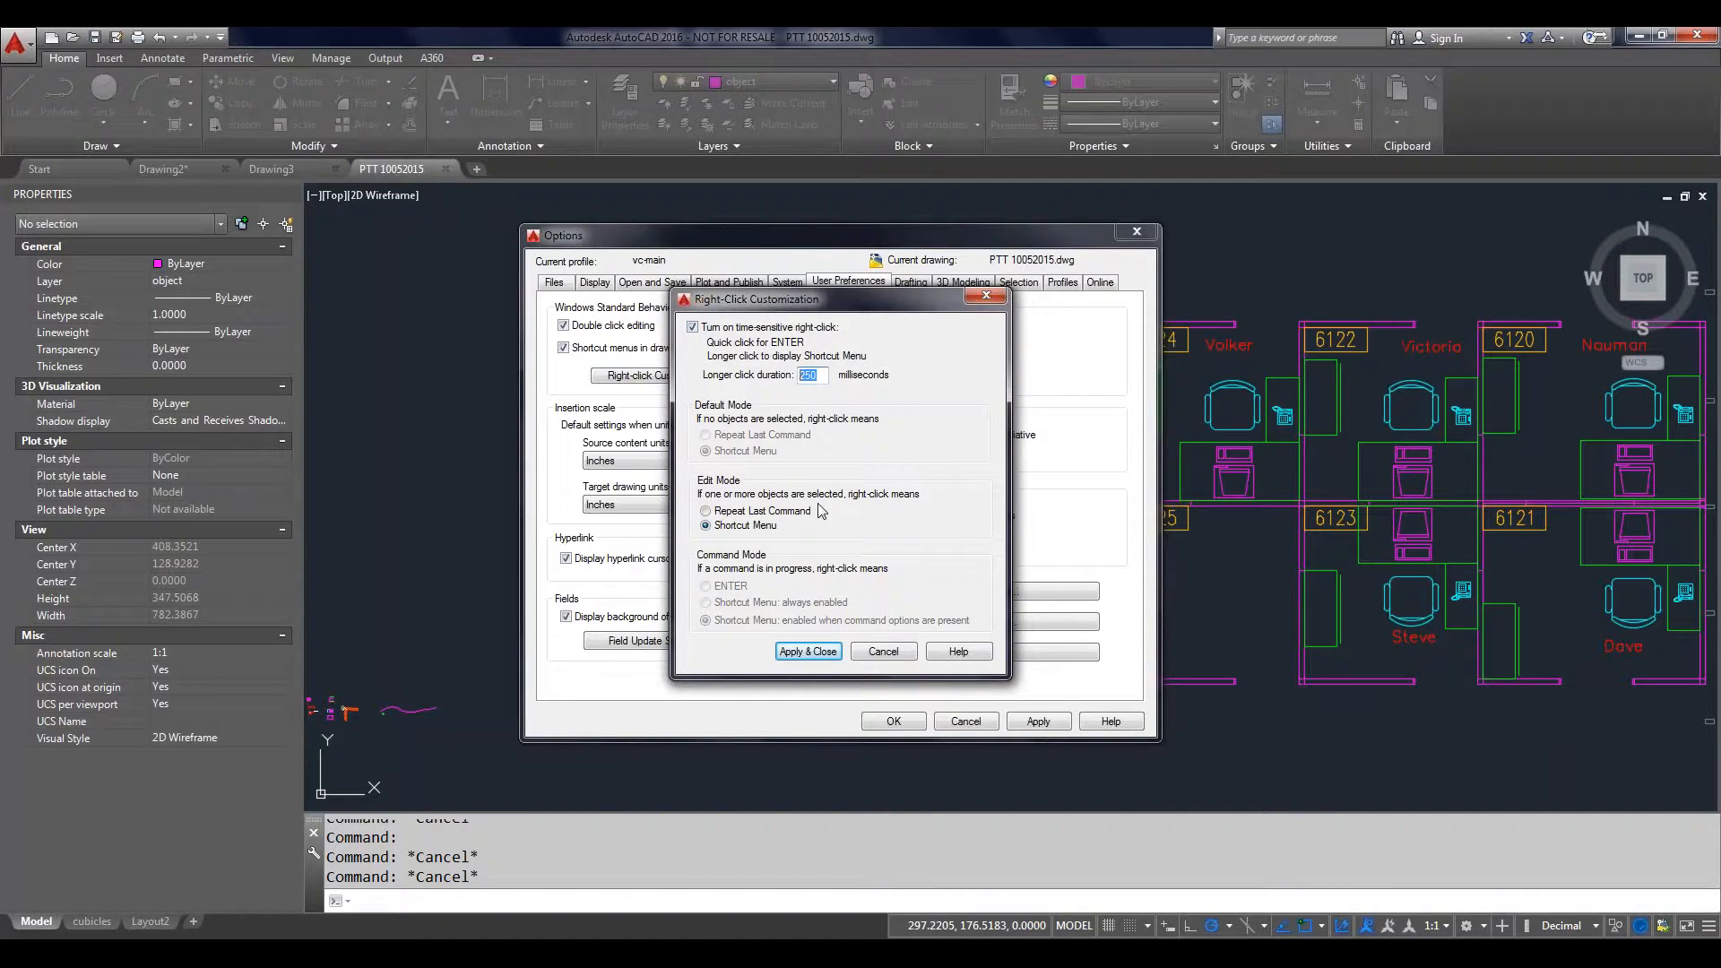
click(829, 653)
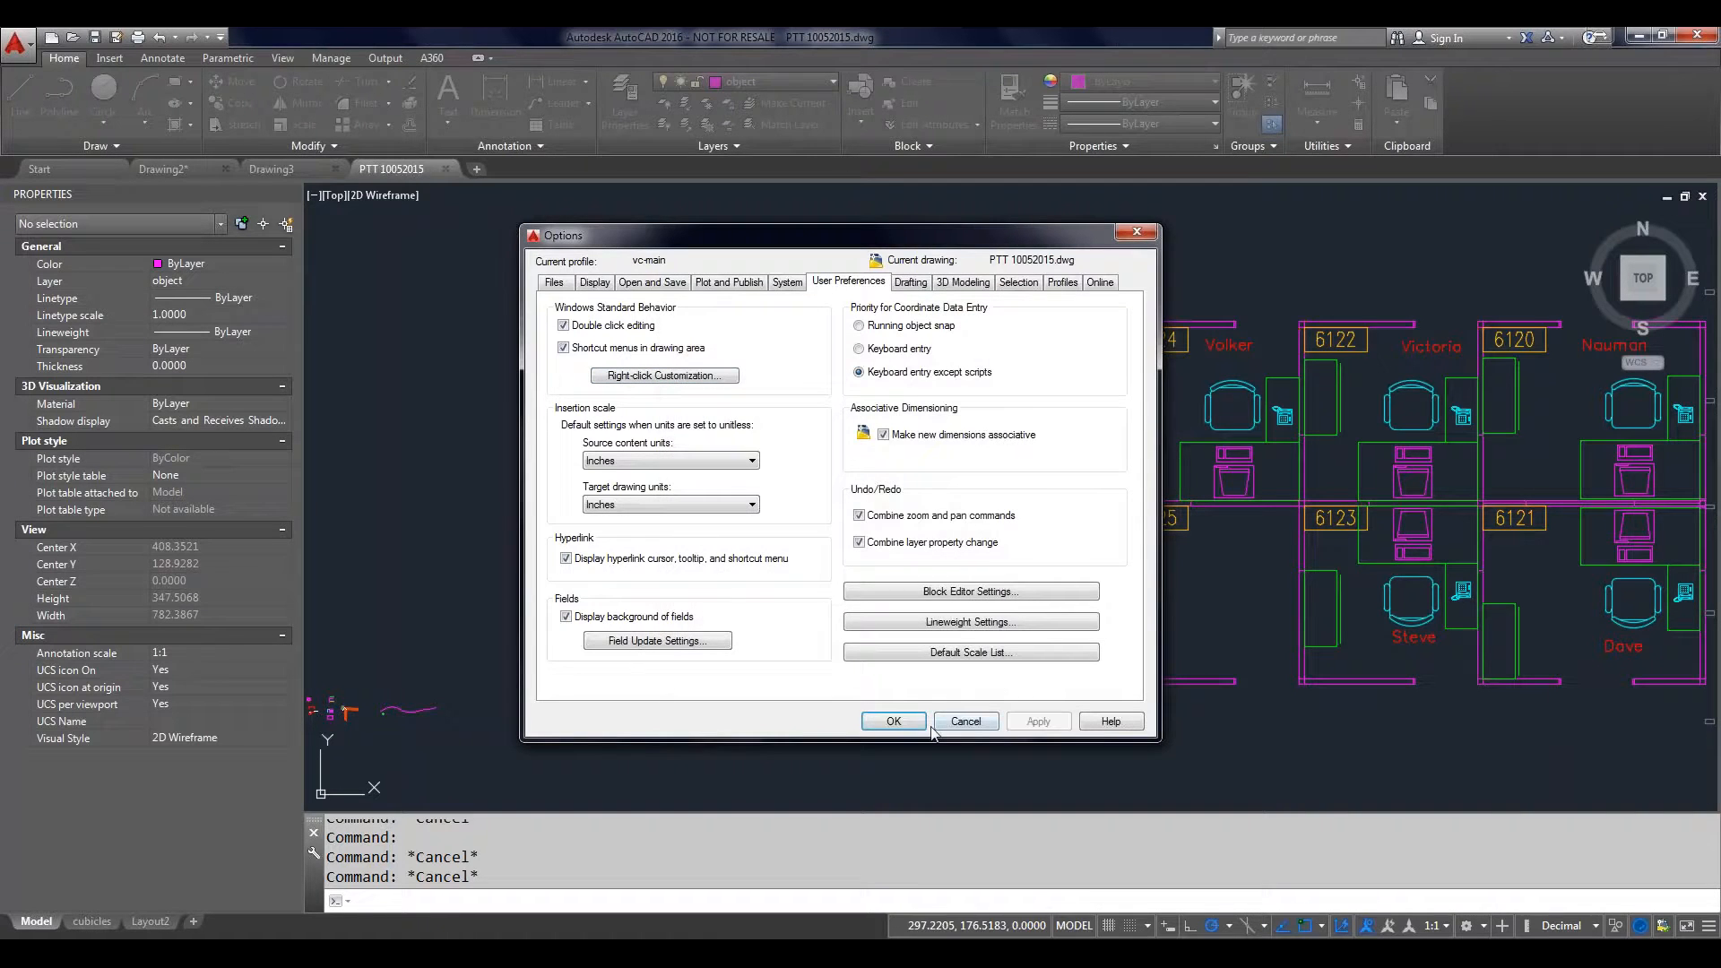
click(895, 722)
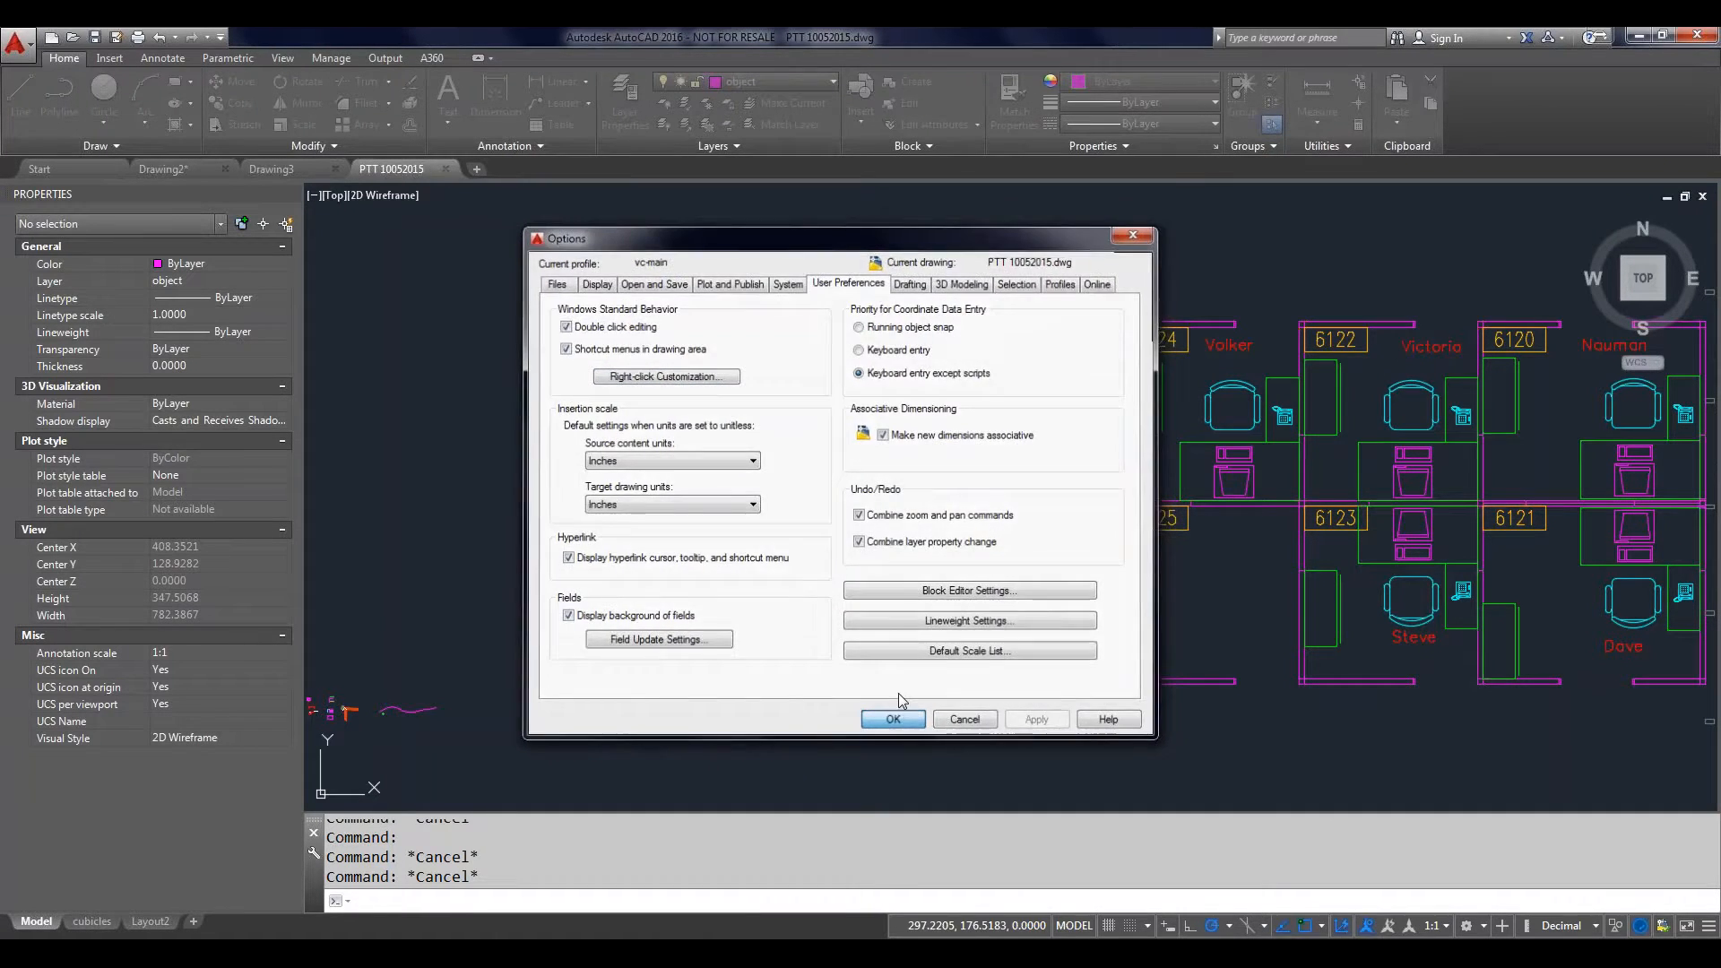
Step: Draw a line about 96 units long at 30° in the empty area beside cubicles 6126 and 6127, and repeat the Line command
click(16, 124)
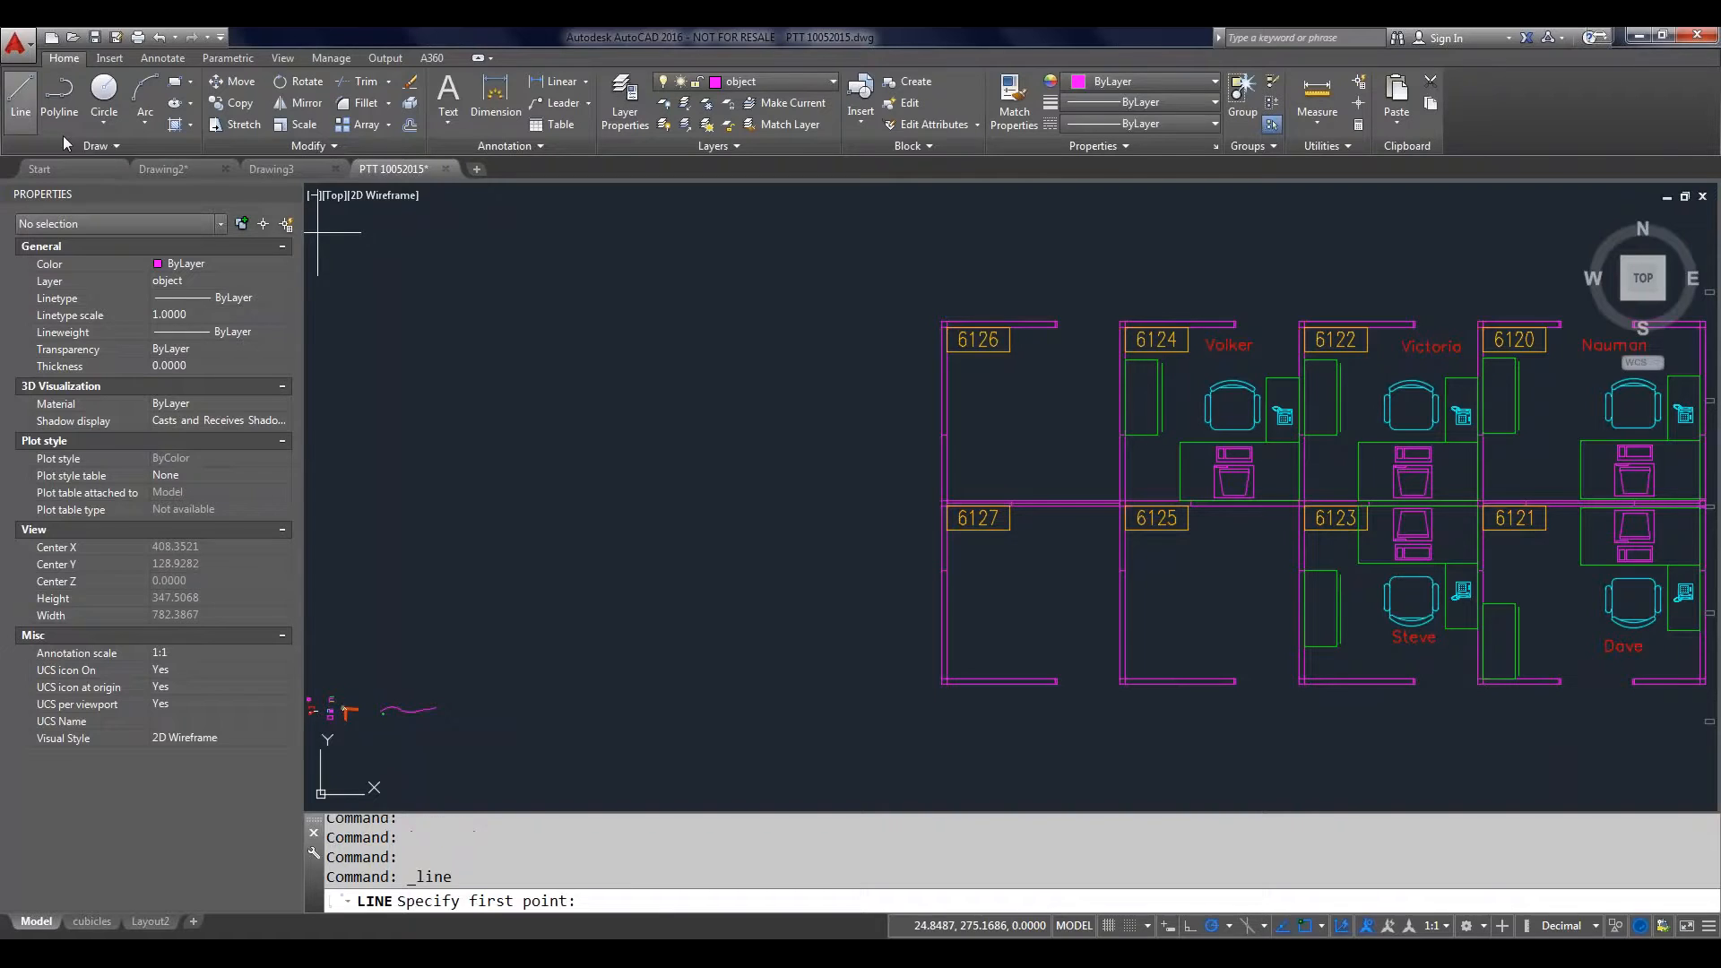
click(467, 489)
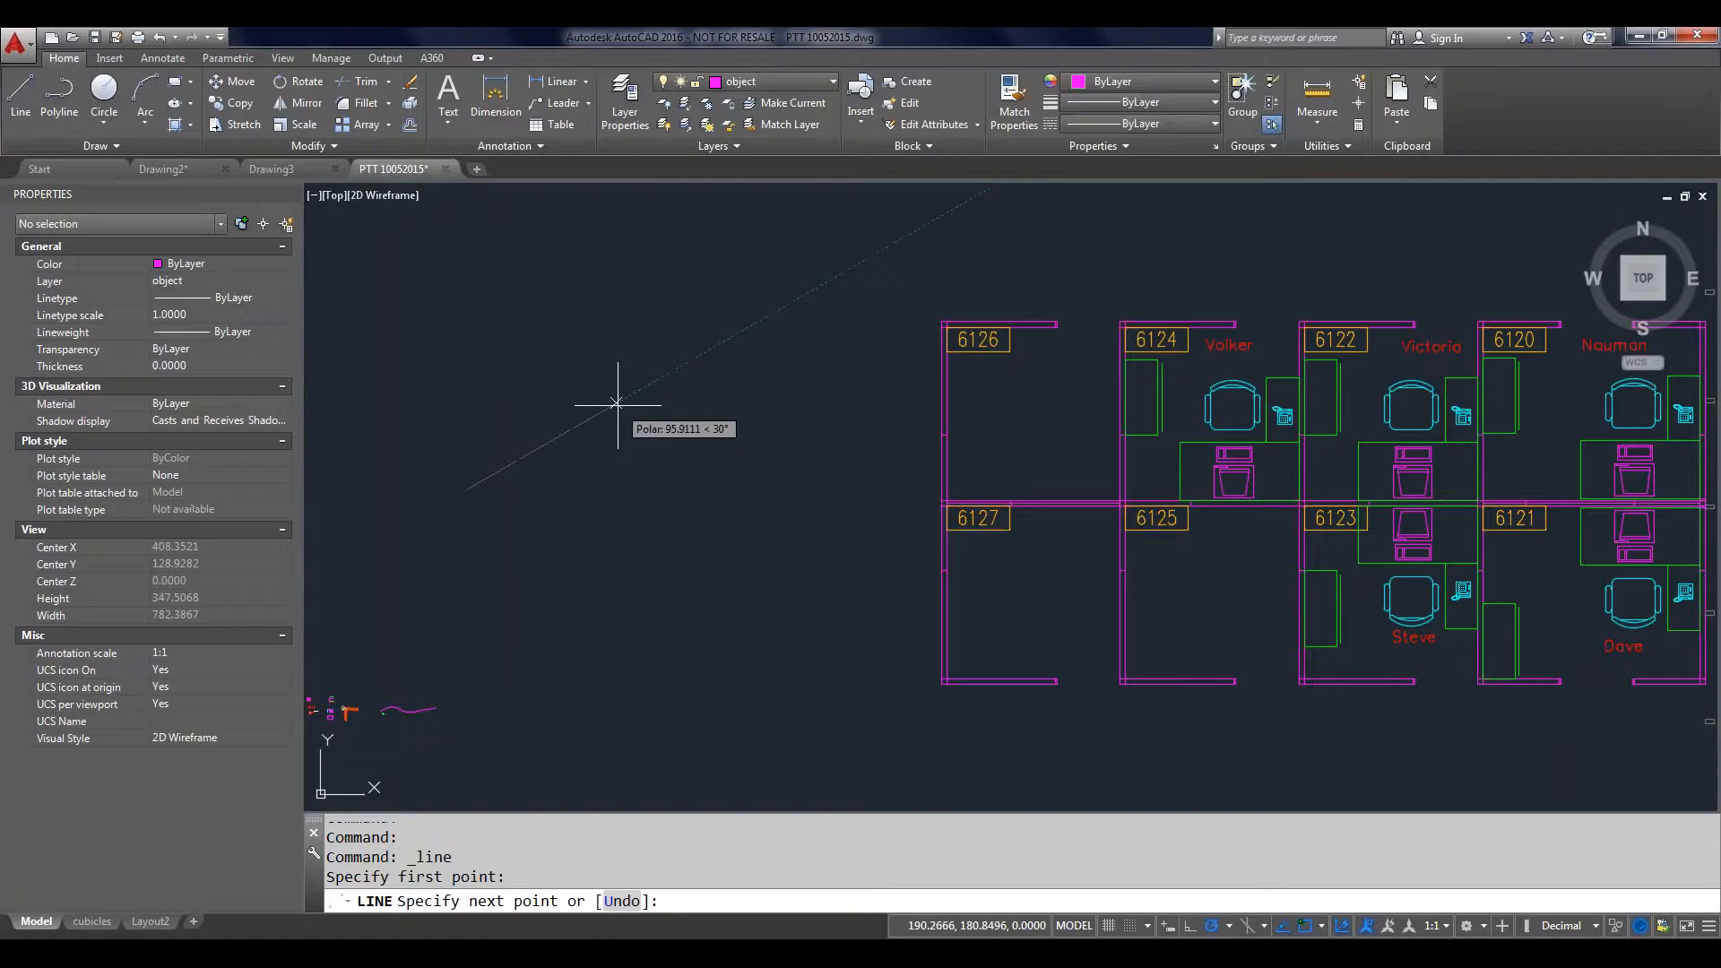
click(617, 404)
key(Return)
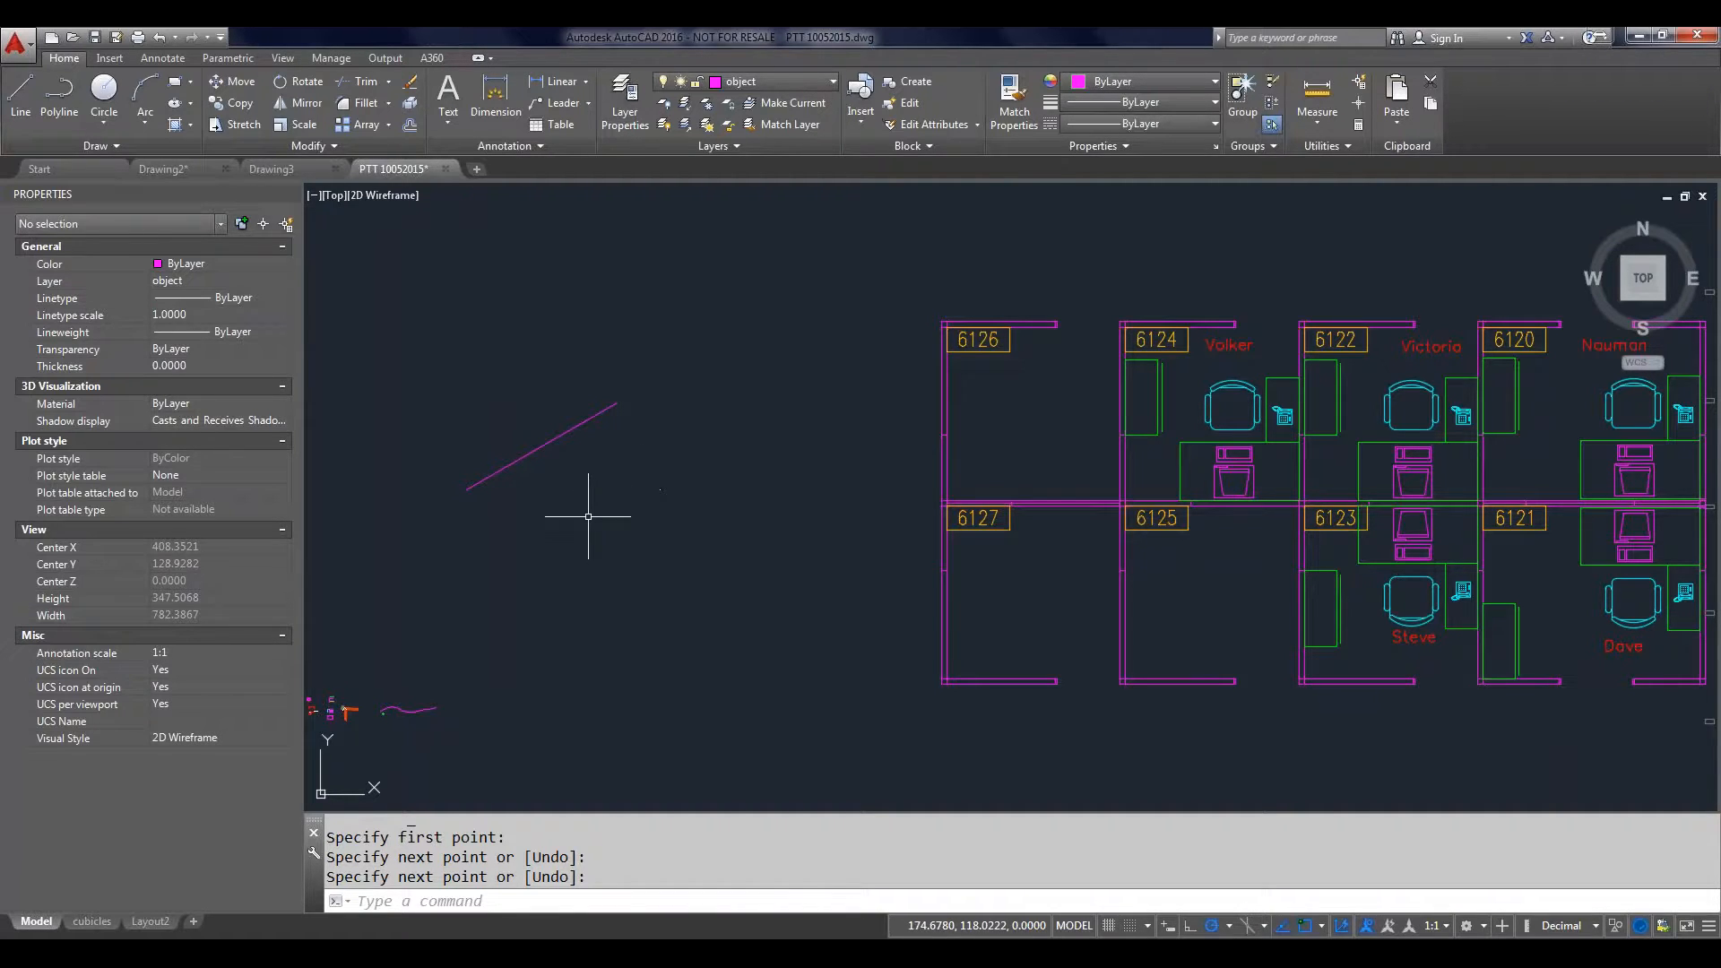
key(Return)
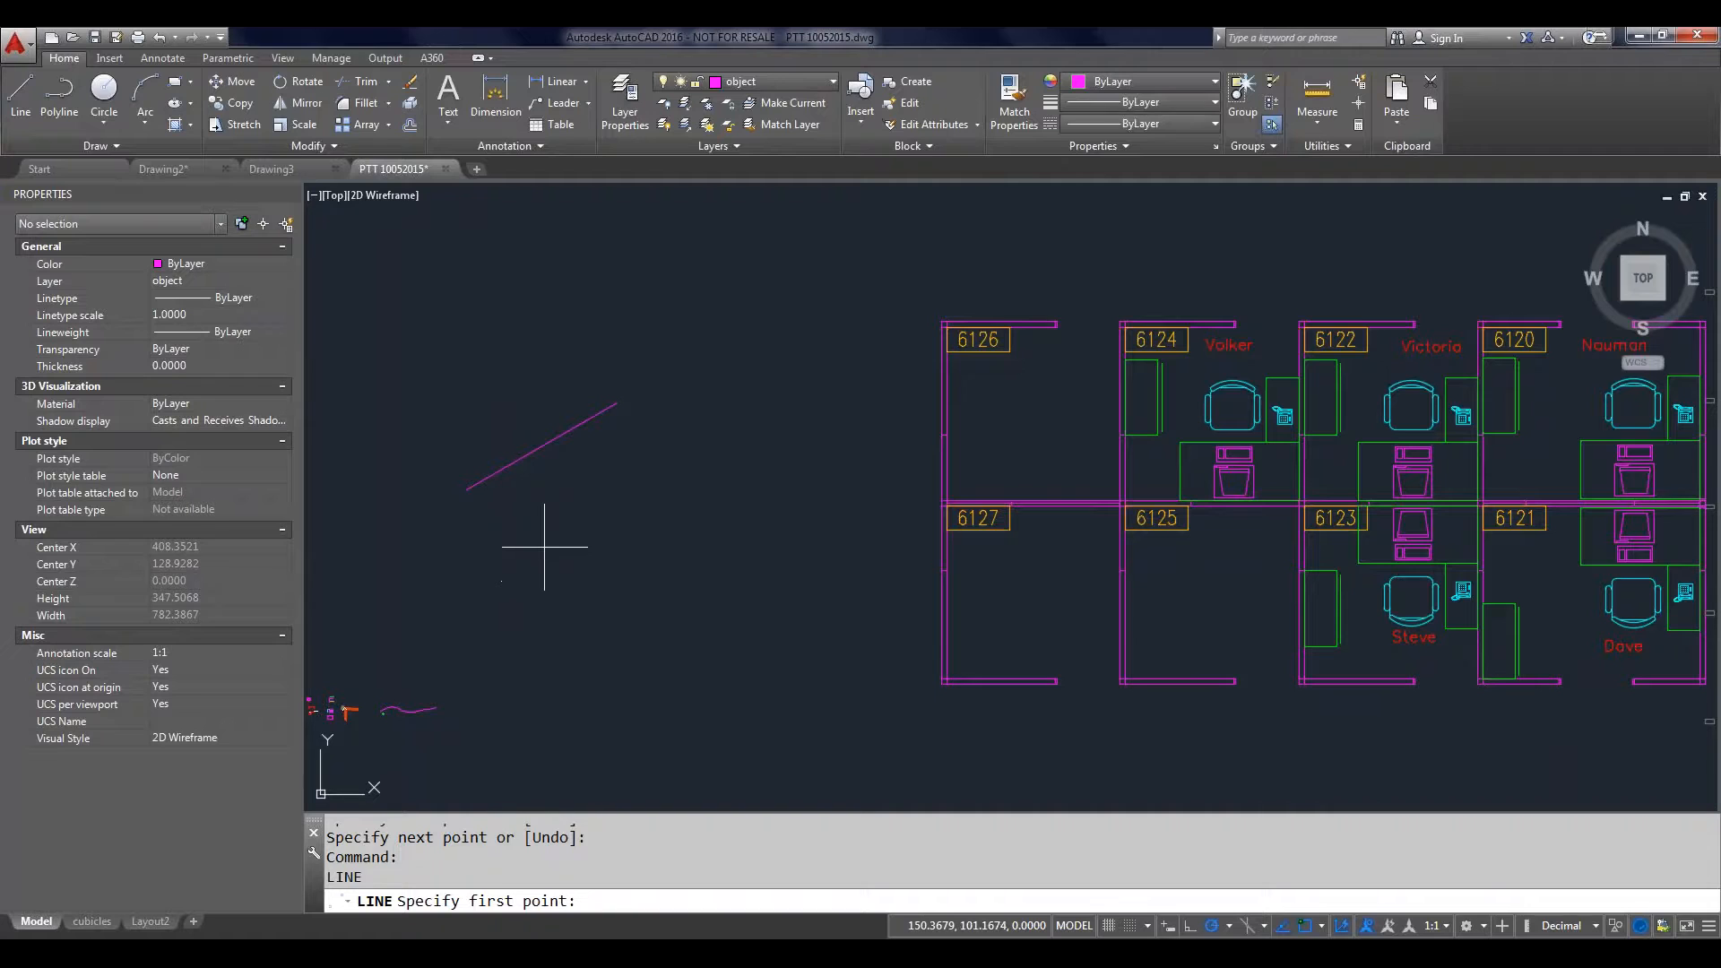
Step: Start another line below the existing one, bring up the command's shortcut menu to check time-sensitive right-click, and cancel the line
click(516, 541)
right_click(618, 479)
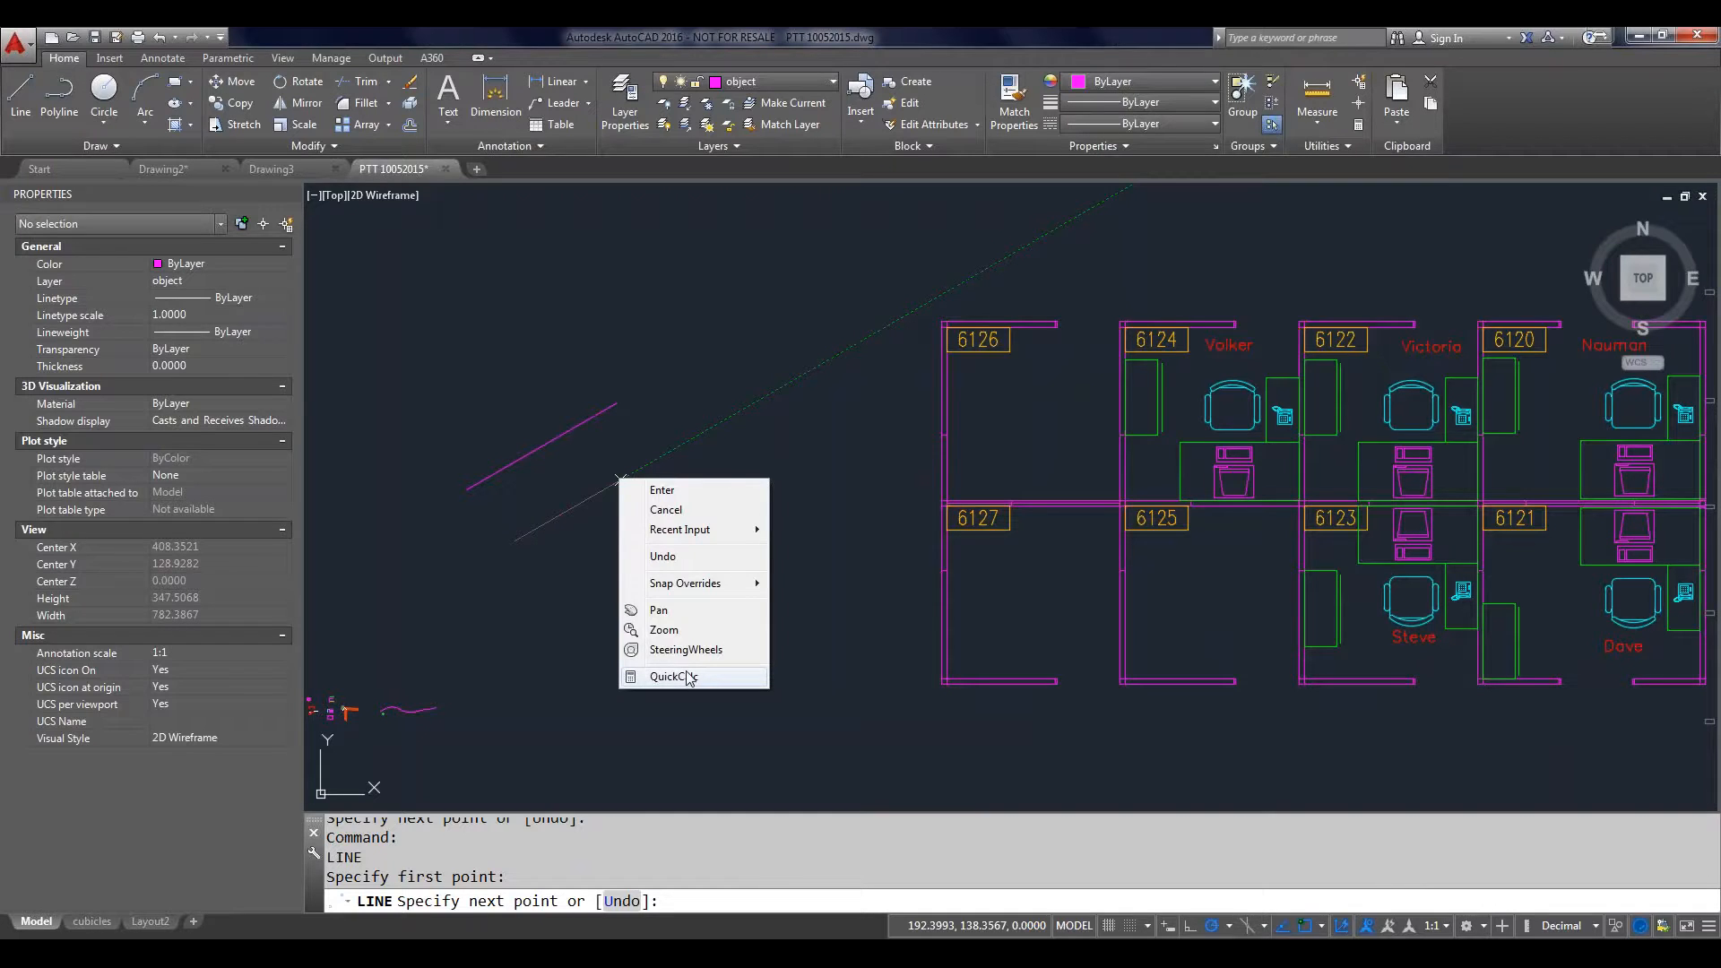
key(Escape)
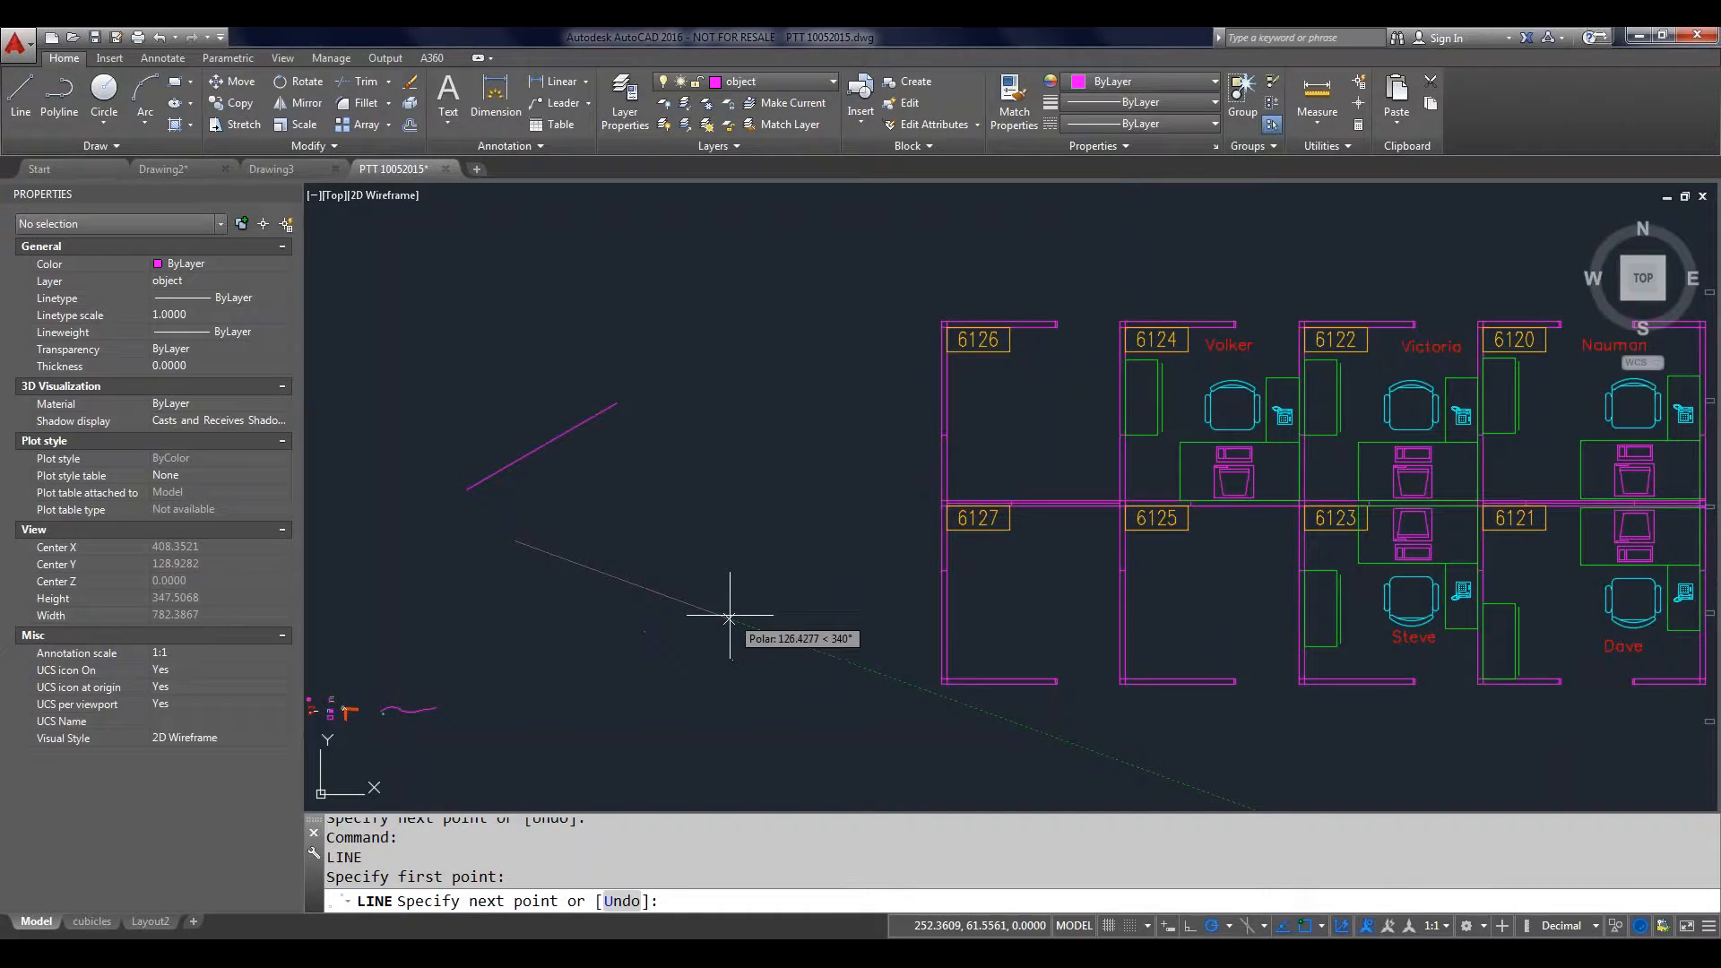
key(Escape)
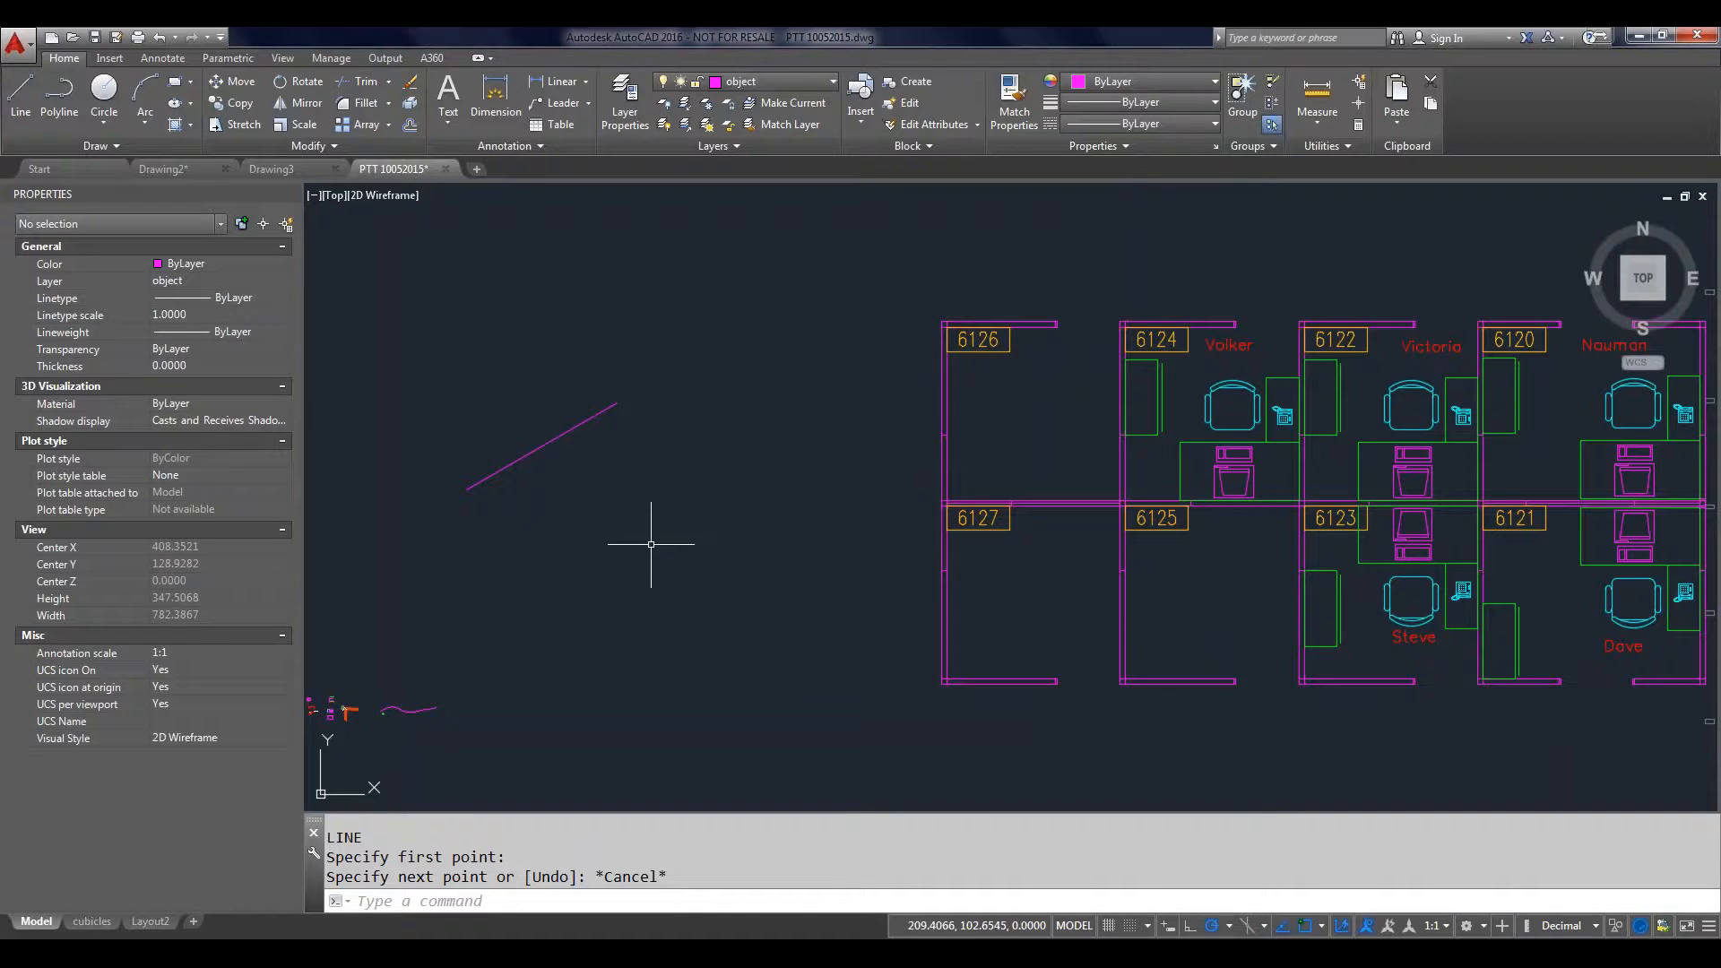
Step: Show the tool palettes and restore the saved Cubicle view, ready for working with blocks
key(ctrl+3)
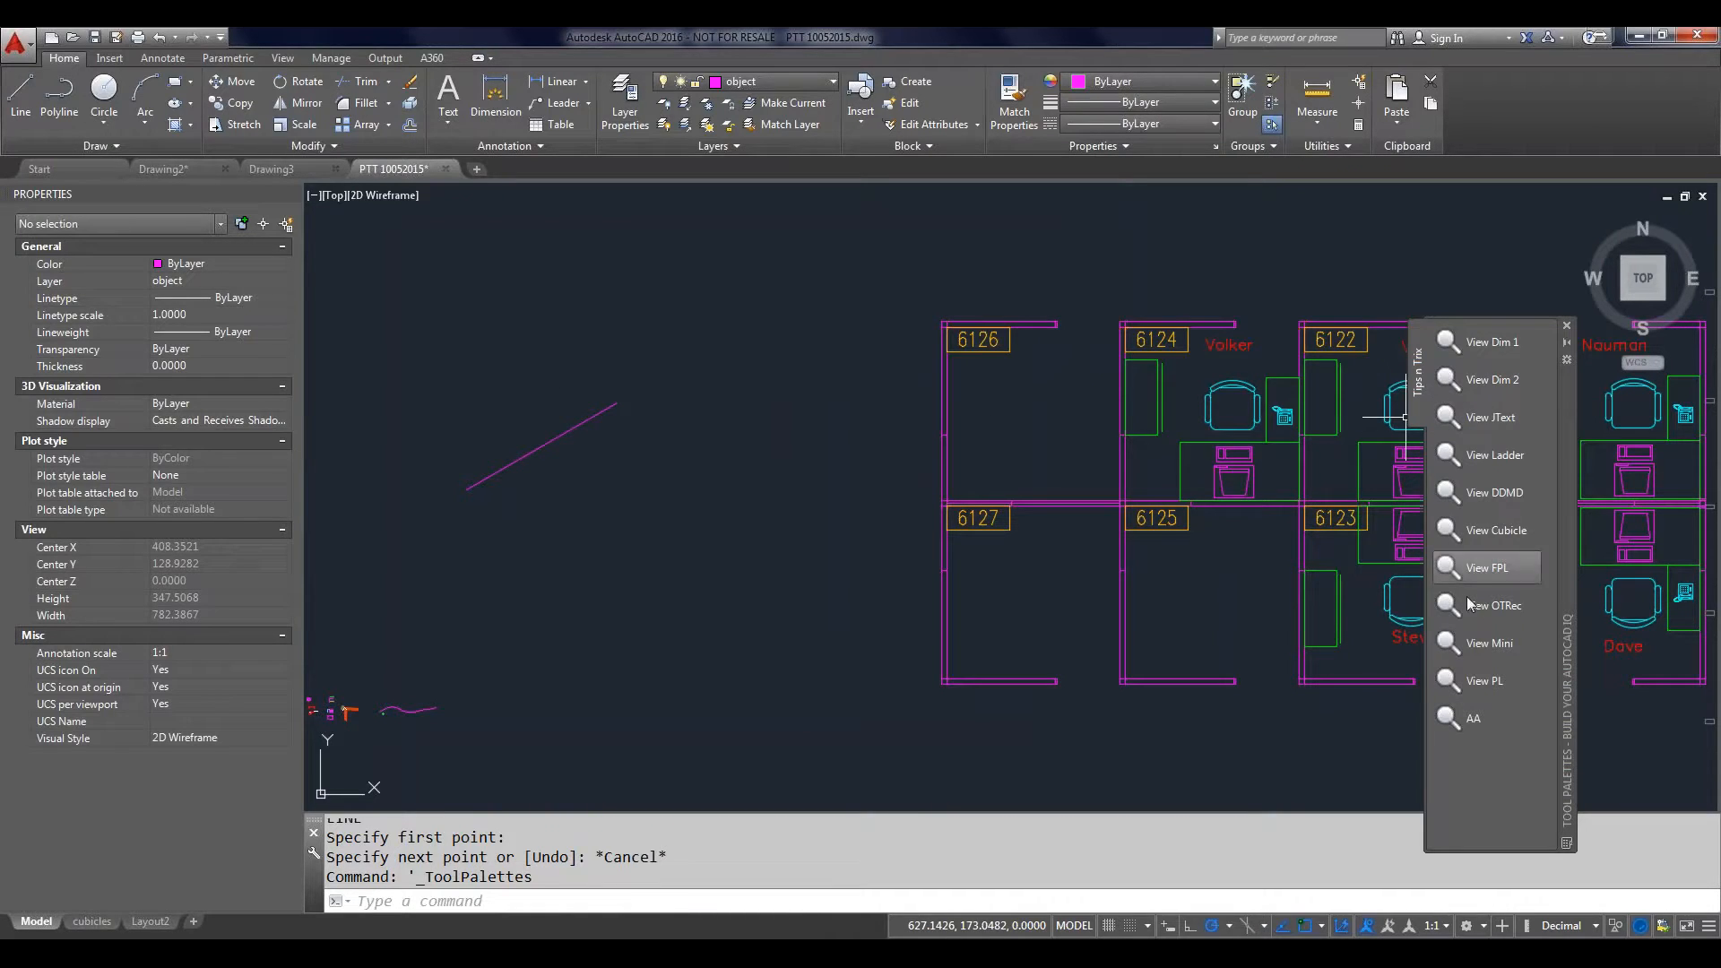
click(1501, 534)
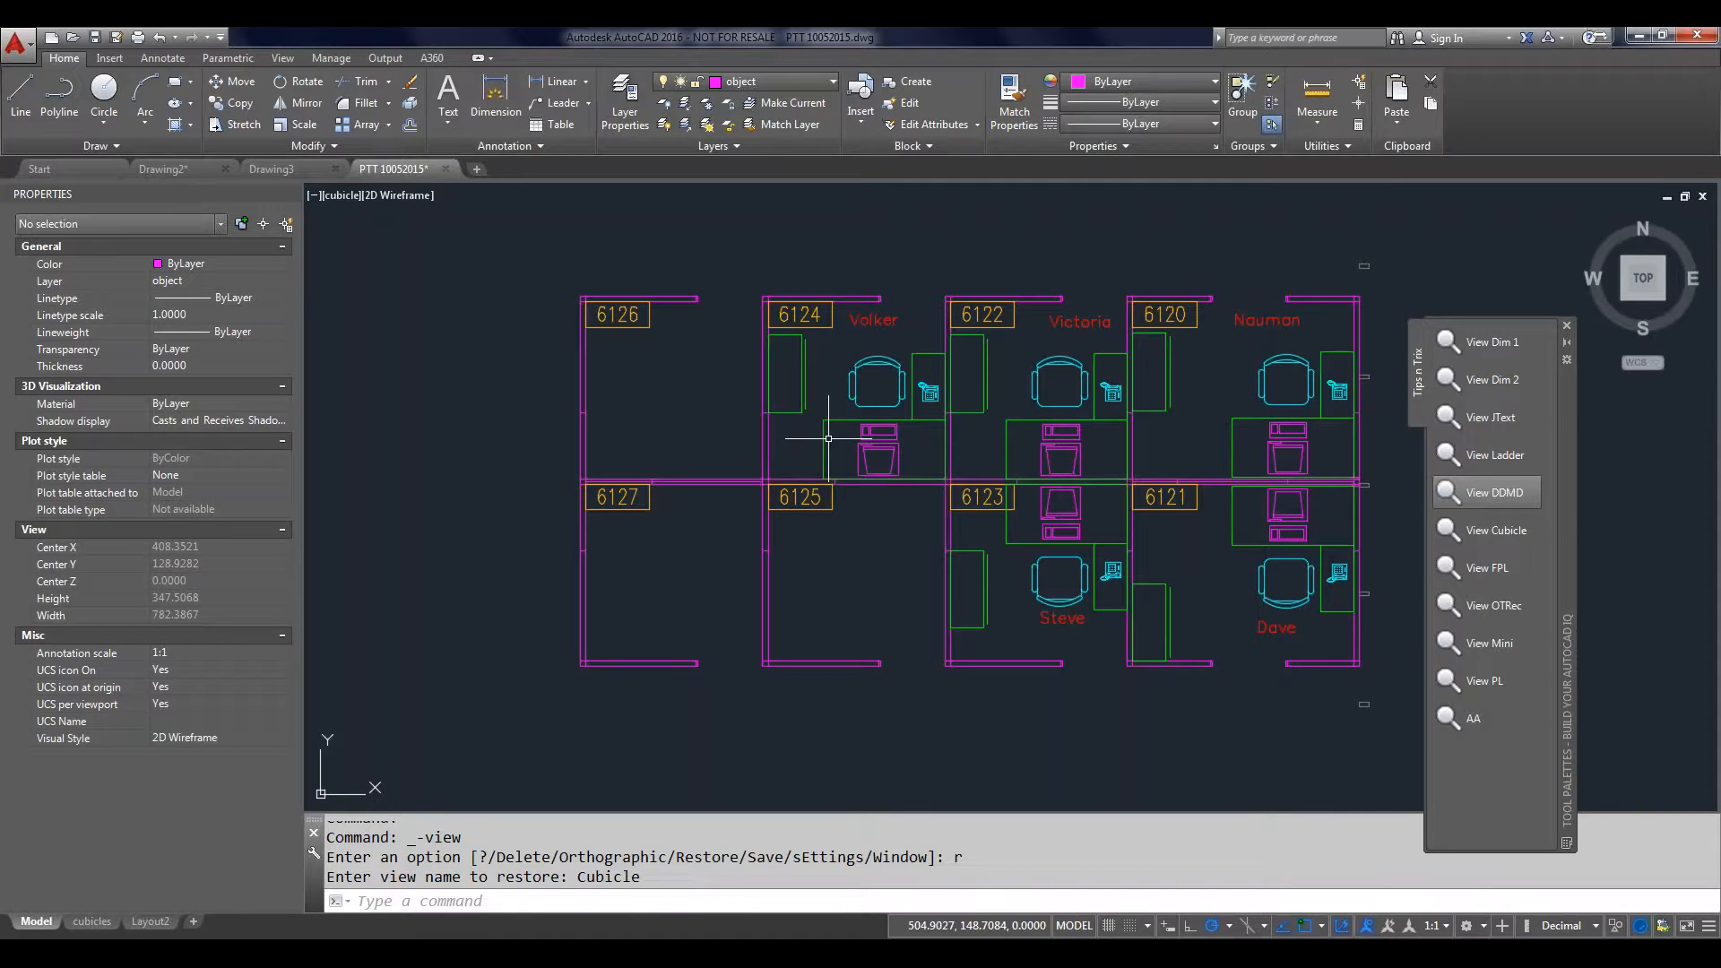
click(109, 59)
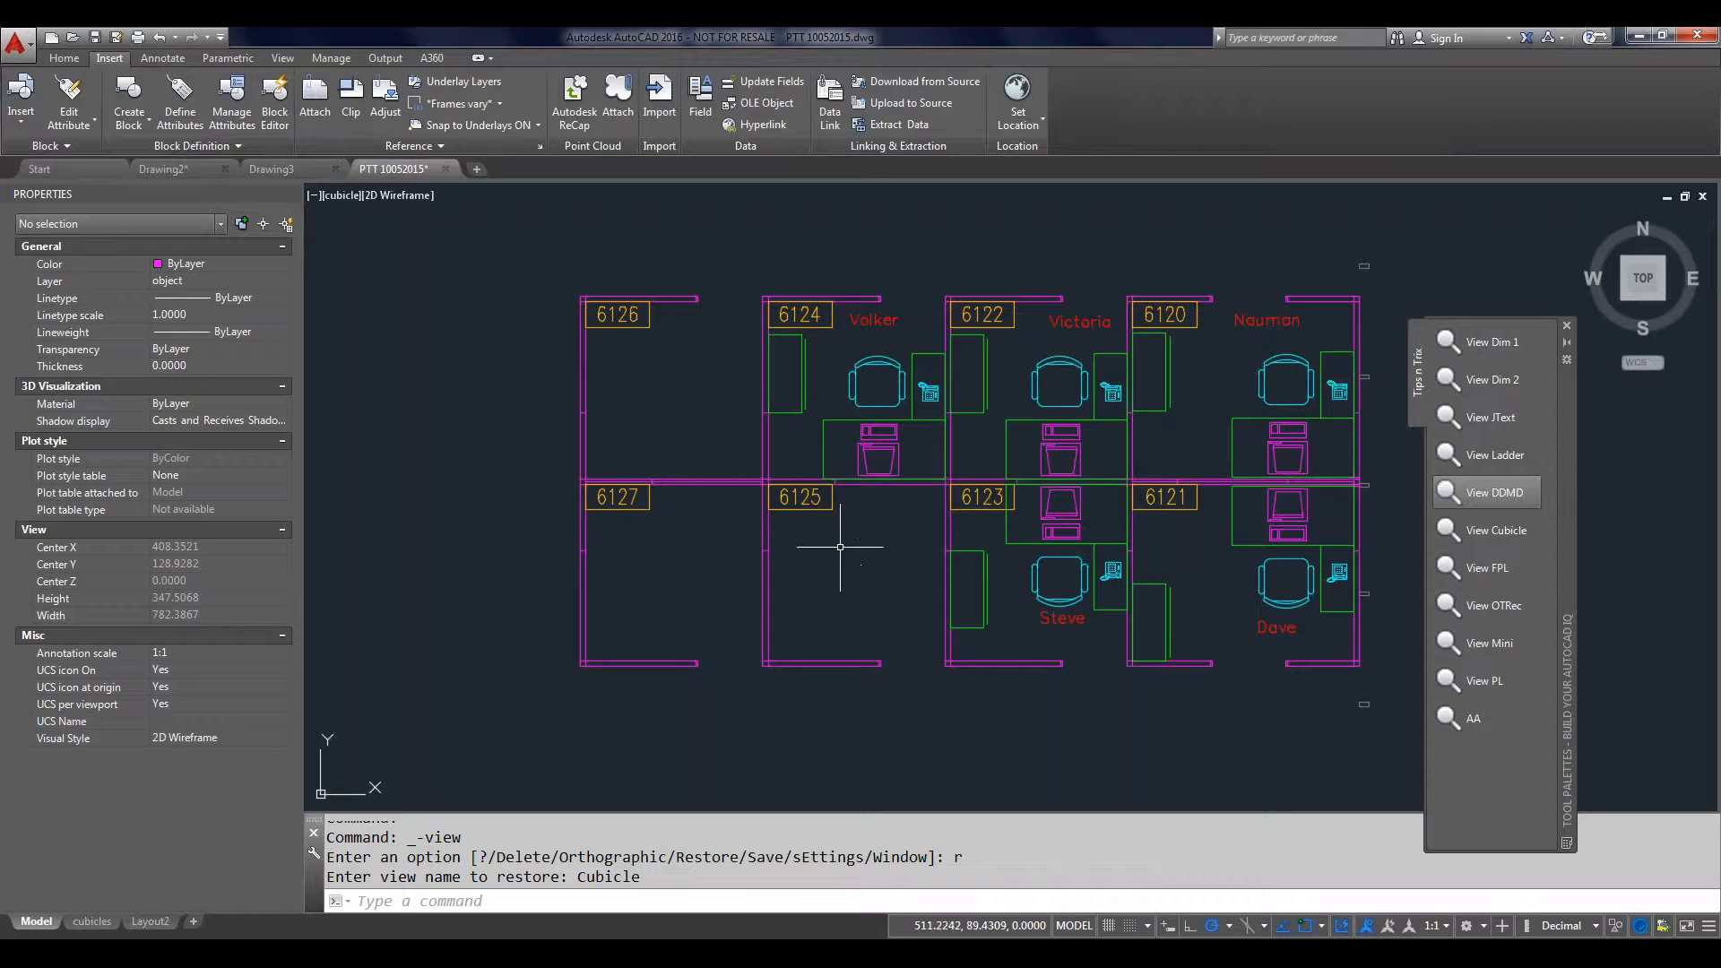
Step: Insert a copy of cubicle 6124's chair into cubicle 6125 with Add Selected, keeping scale 1 and rotation 0
click(854, 402)
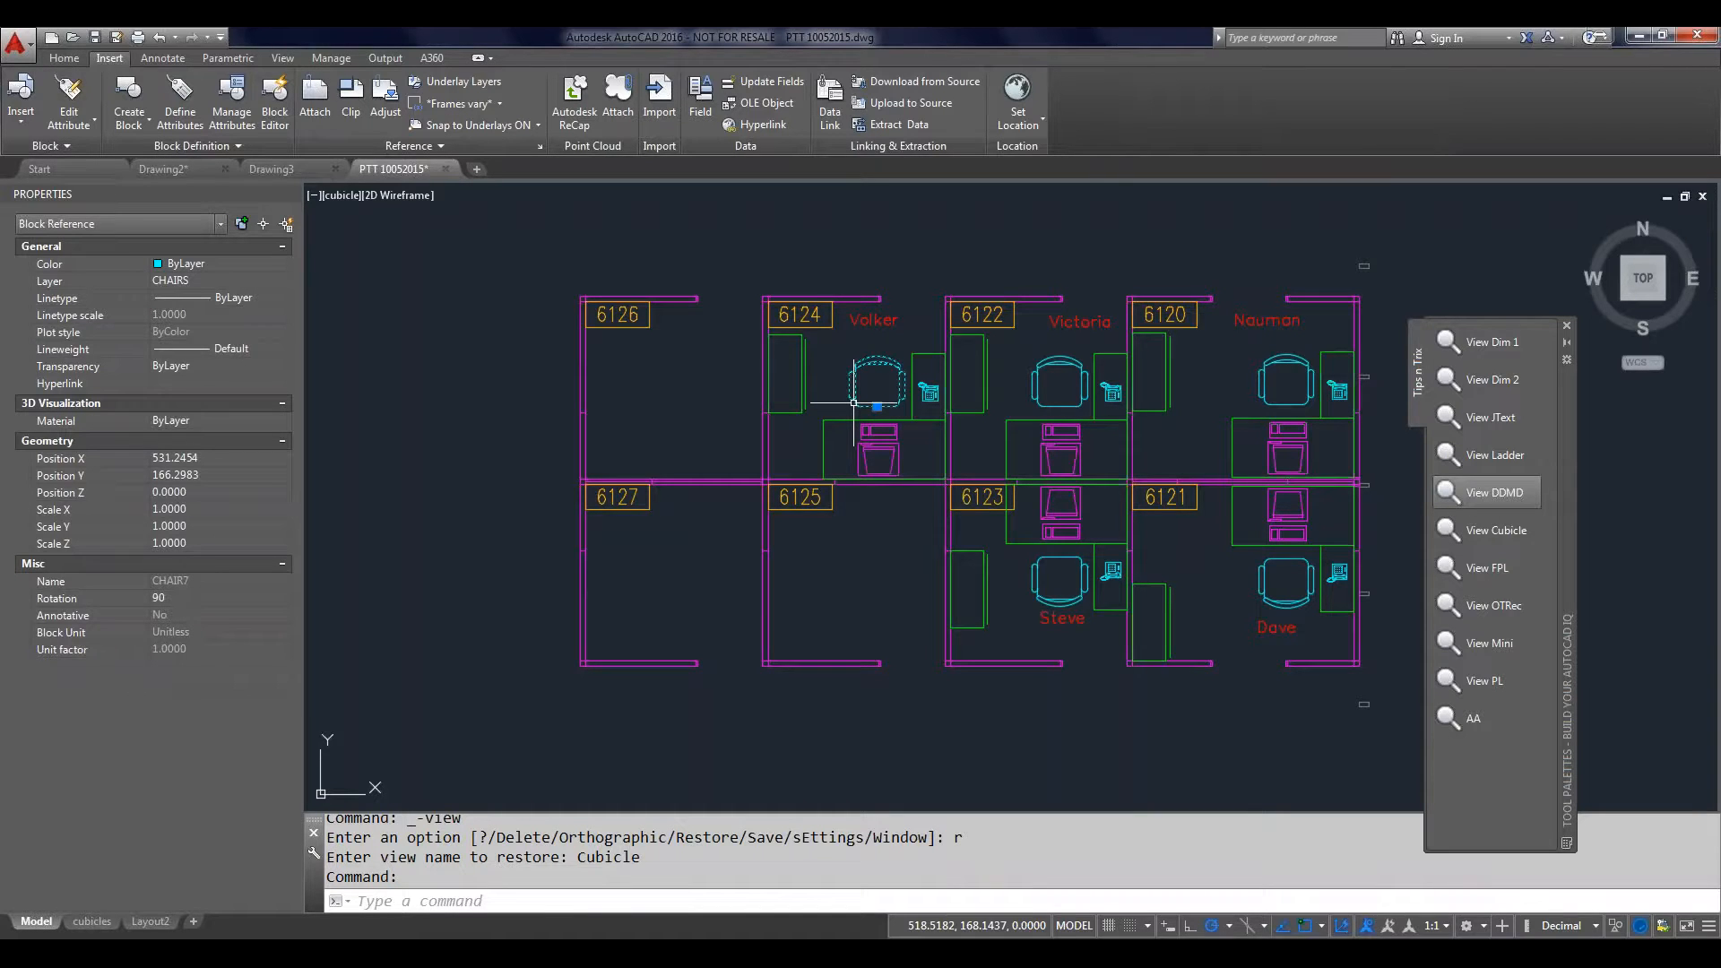
right_click(854, 402)
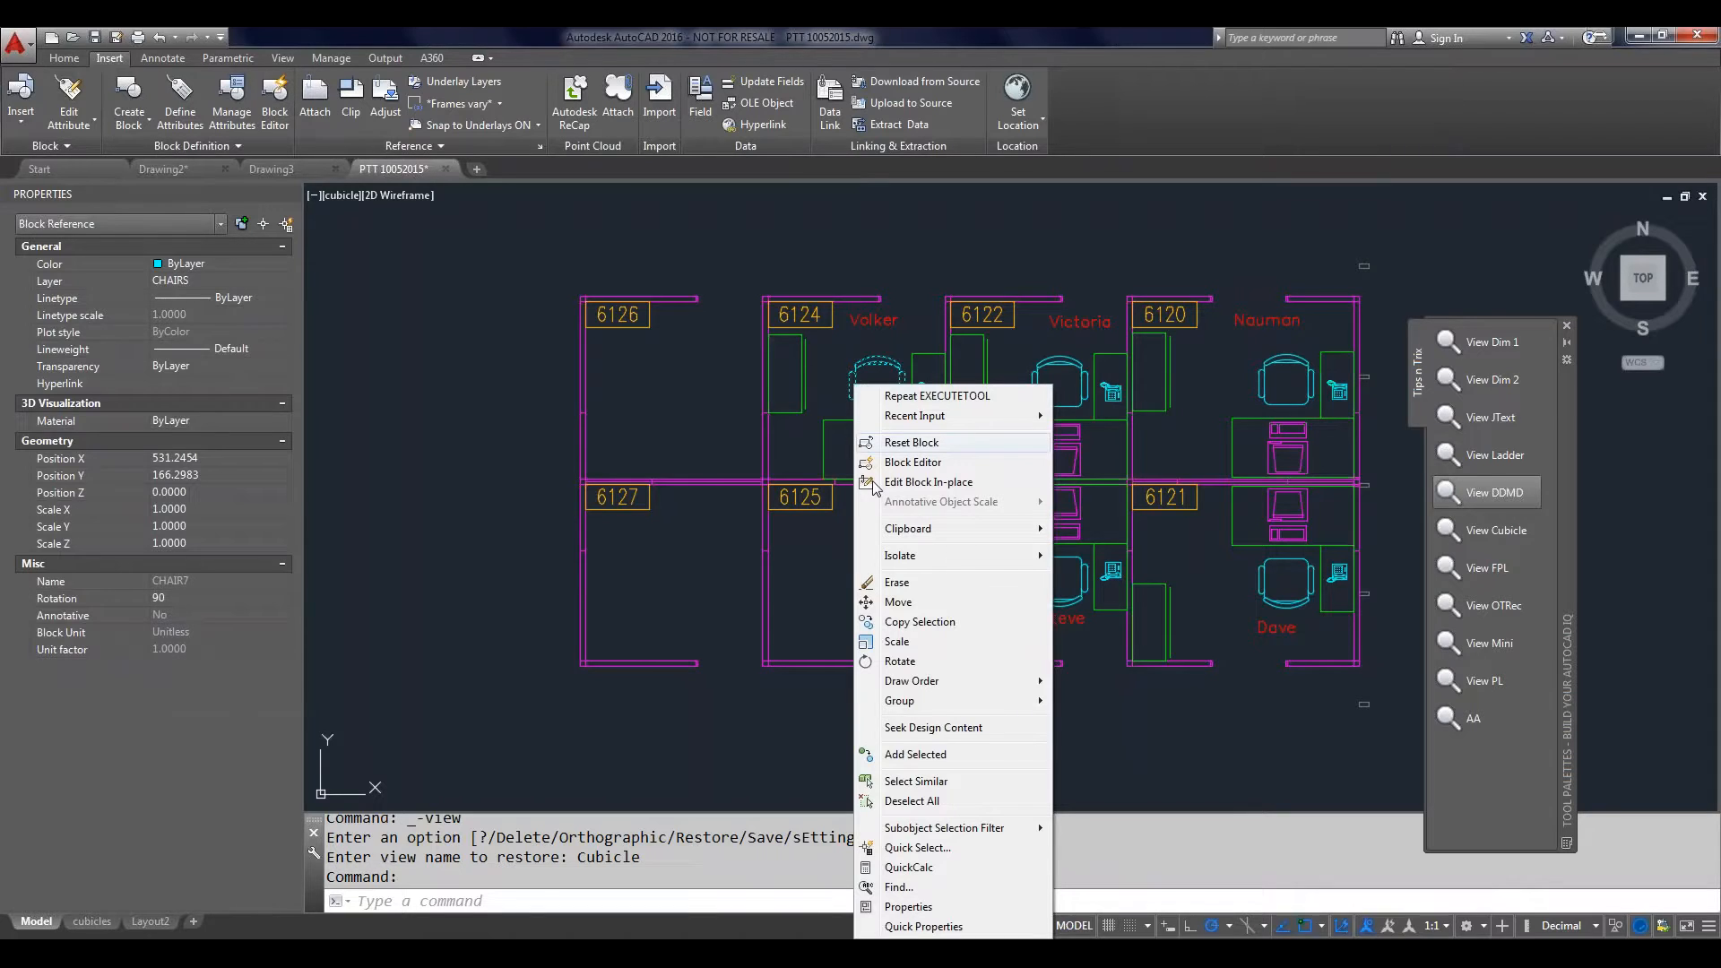
click(938, 757)
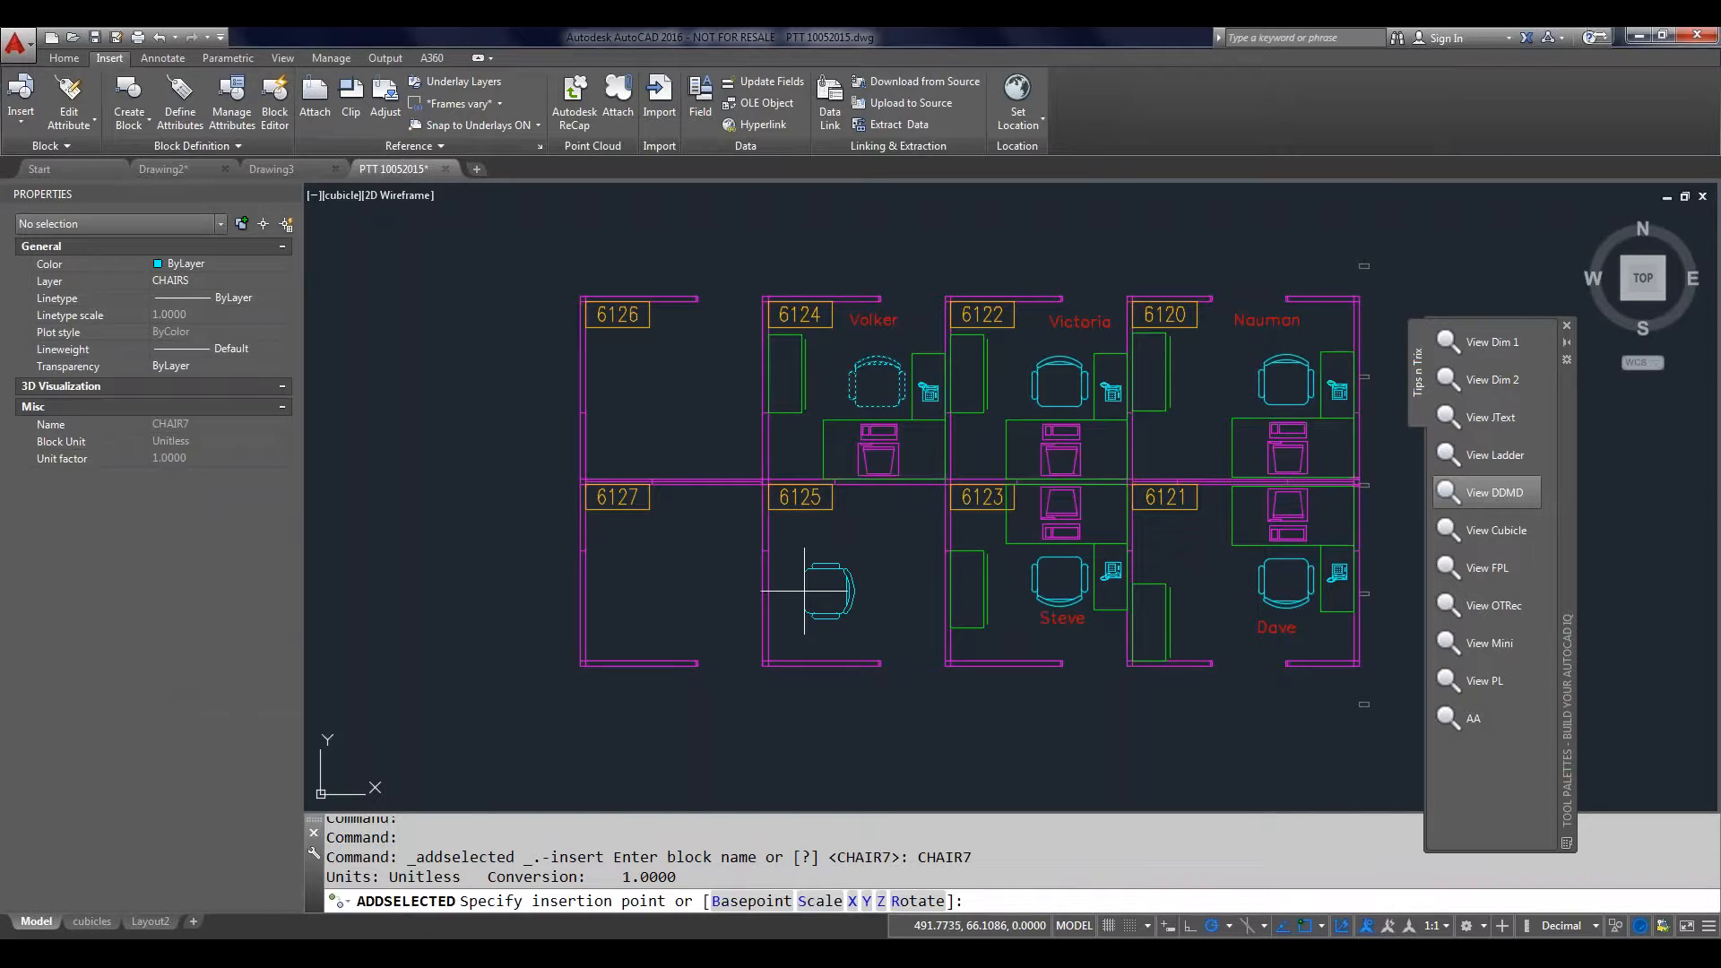
click(804, 591)
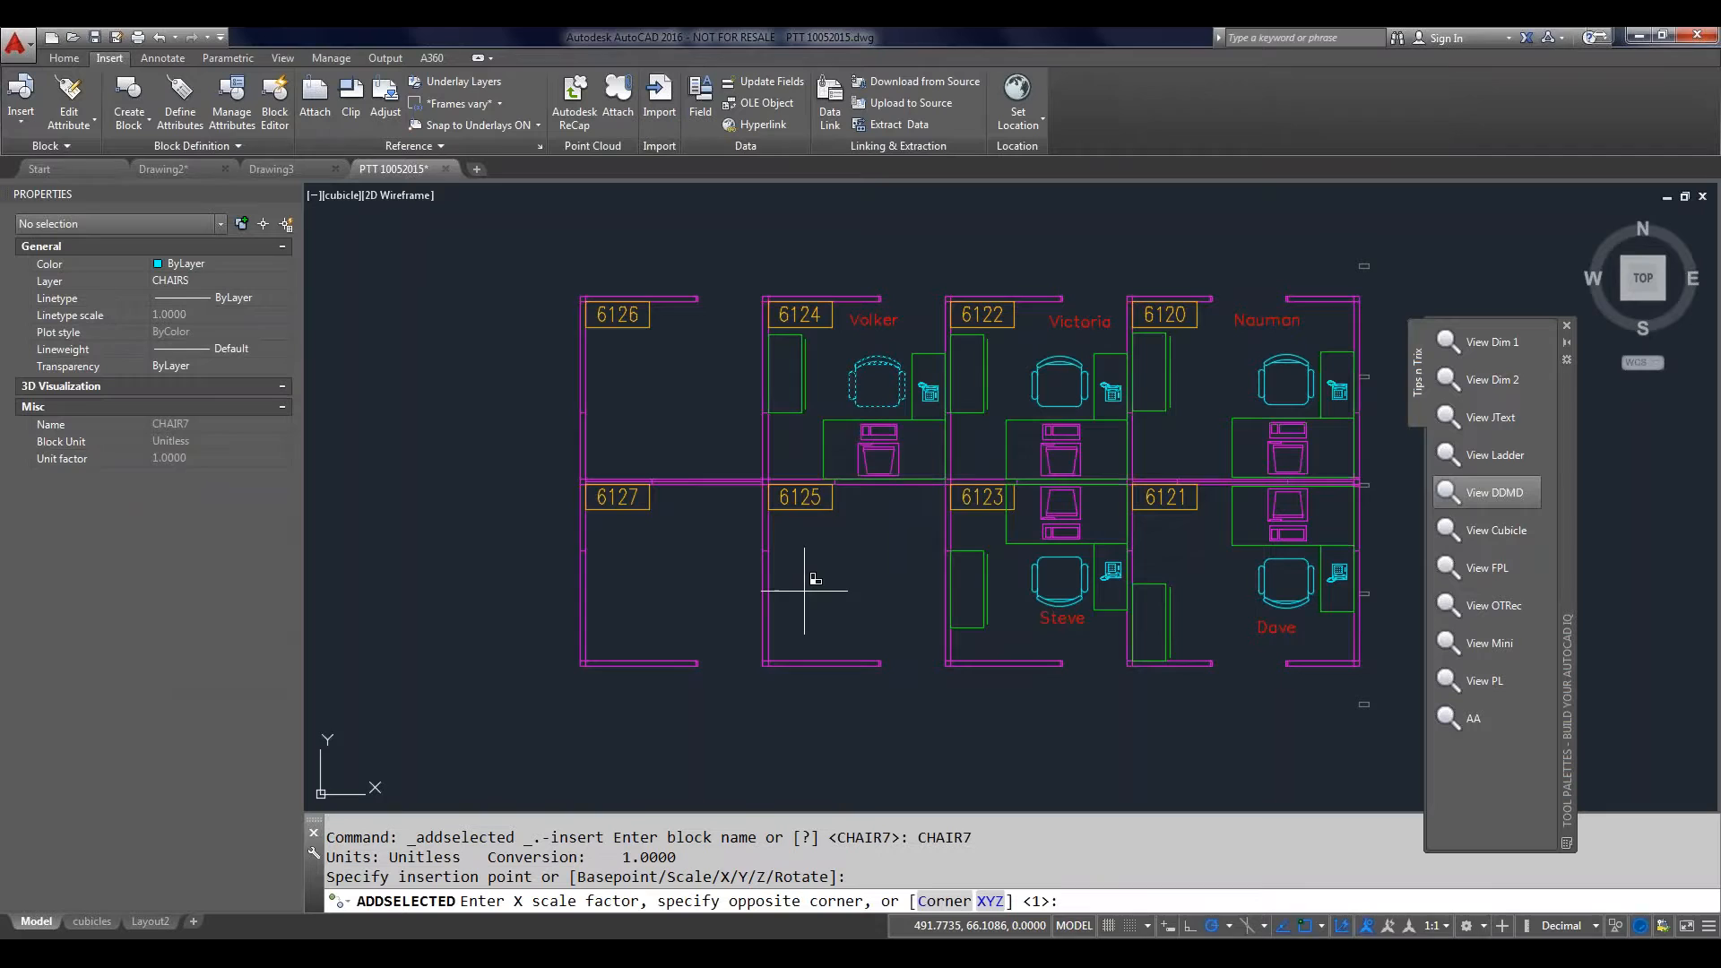
key(Return)
key(Return)
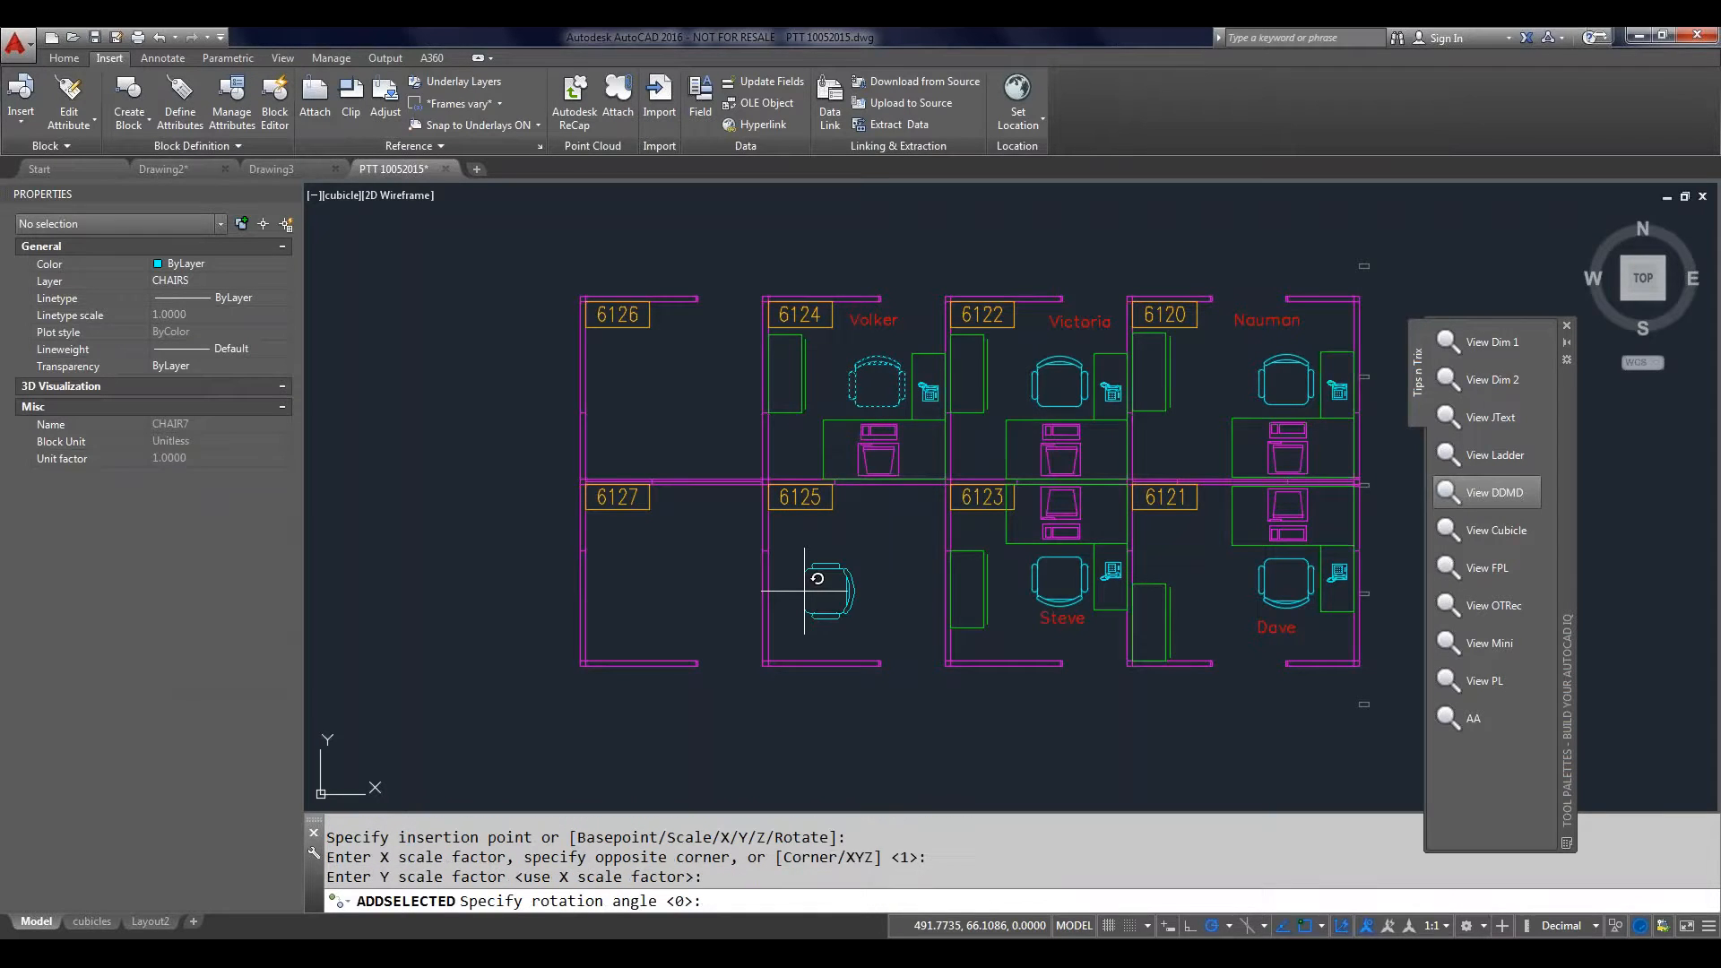
key(Return)
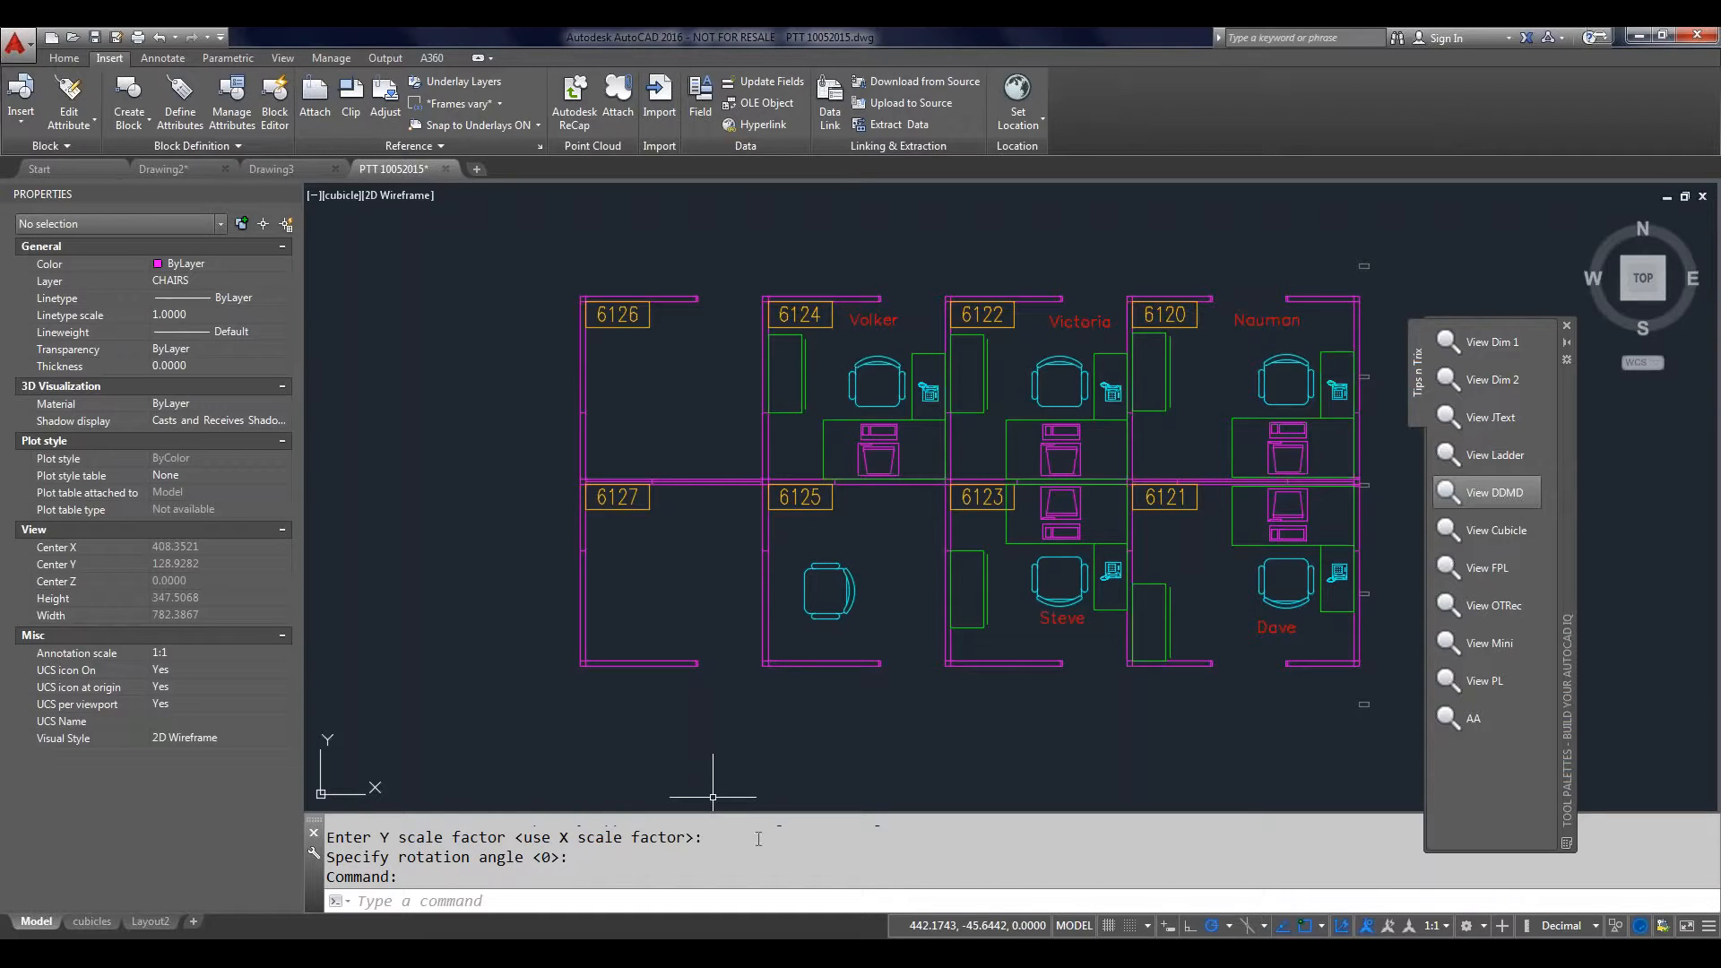
Step: Use Add Selected on the chair in cubicle 6125 and set the new copy's base point to the quadrant of its curved backrest
click(822, 623)
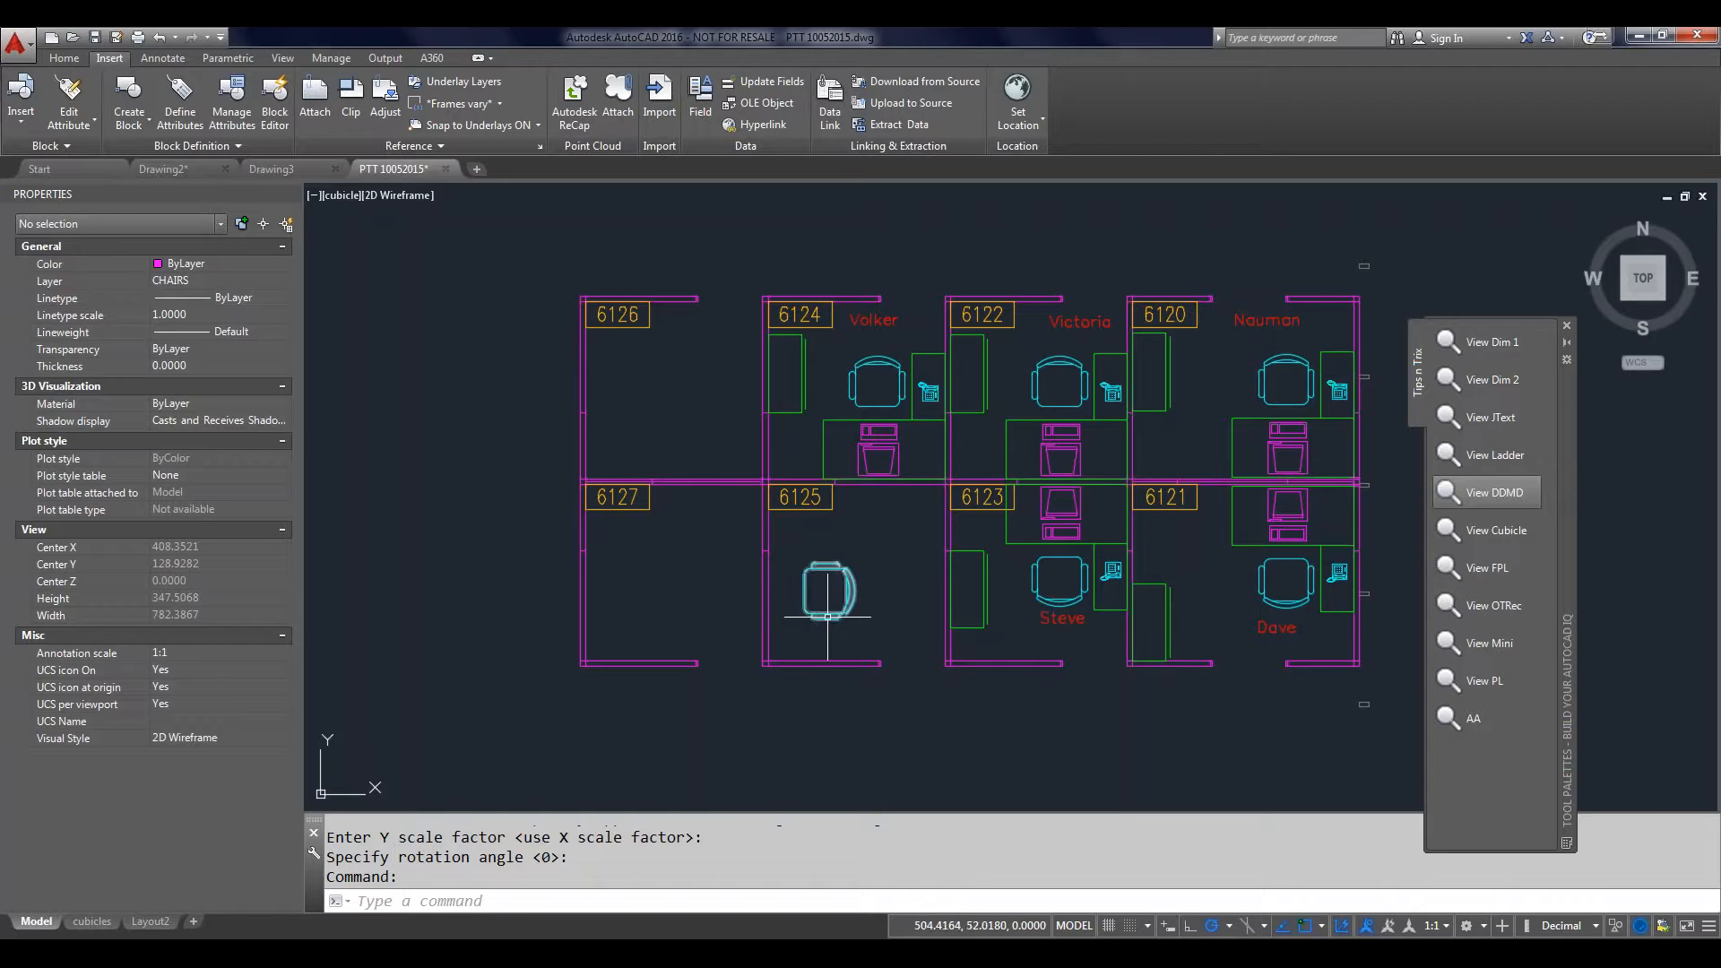
right_click(828, 617)
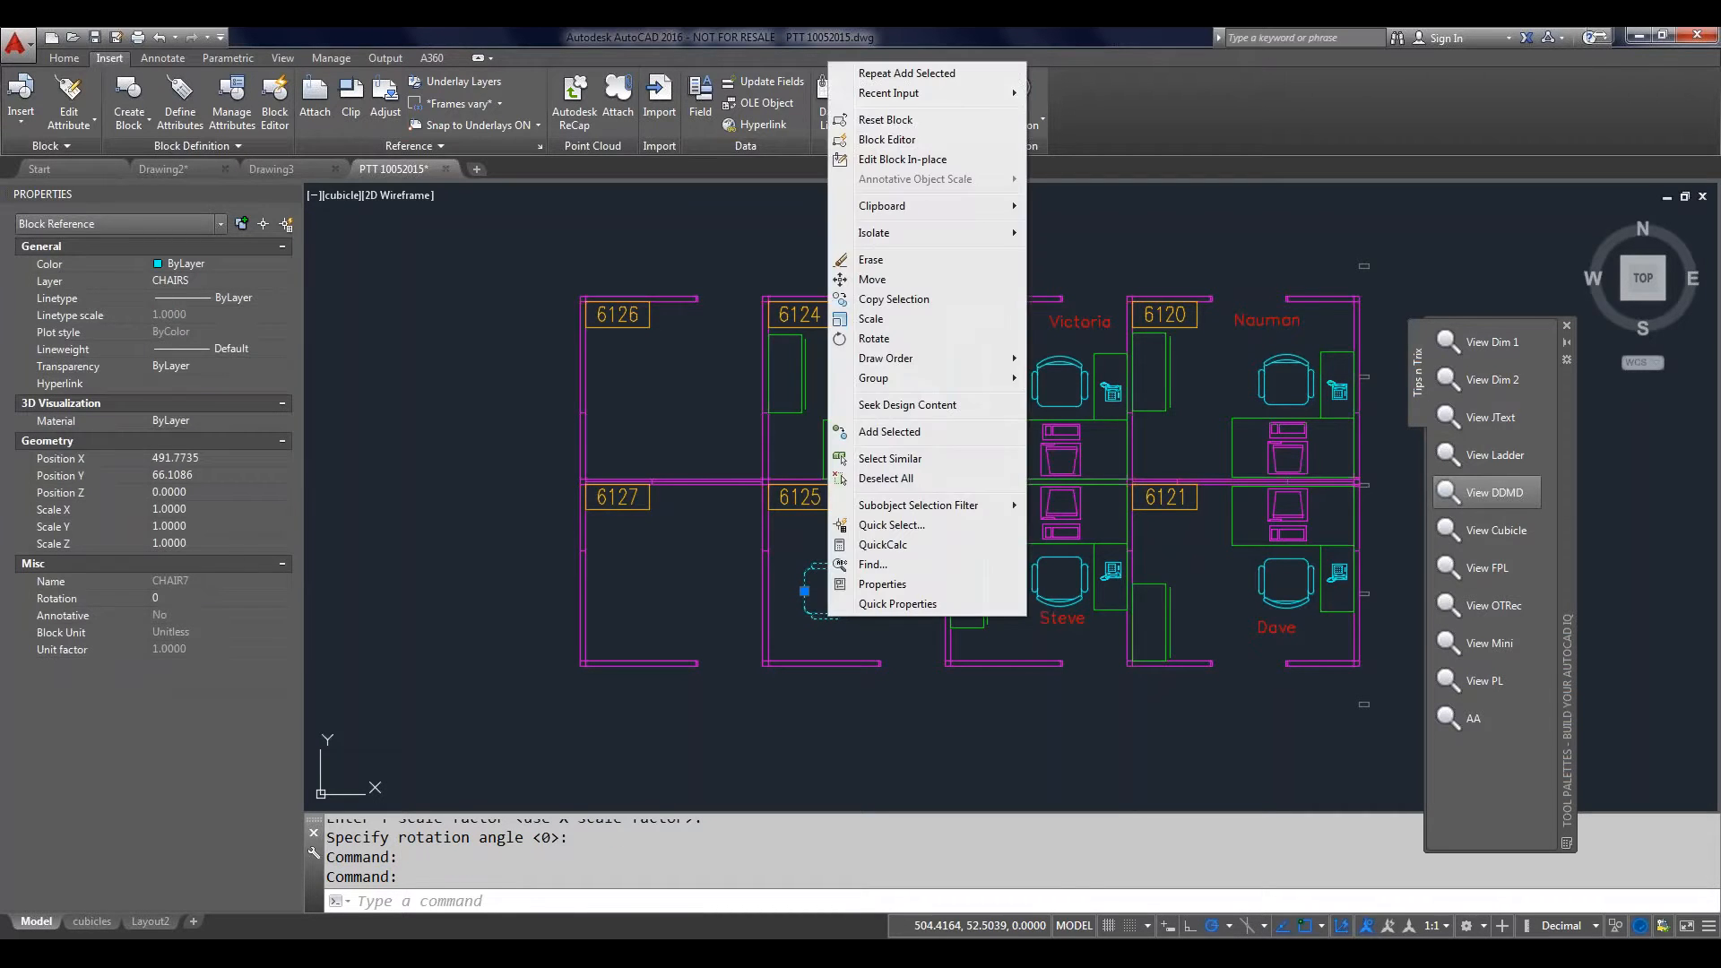
click(907, 440)
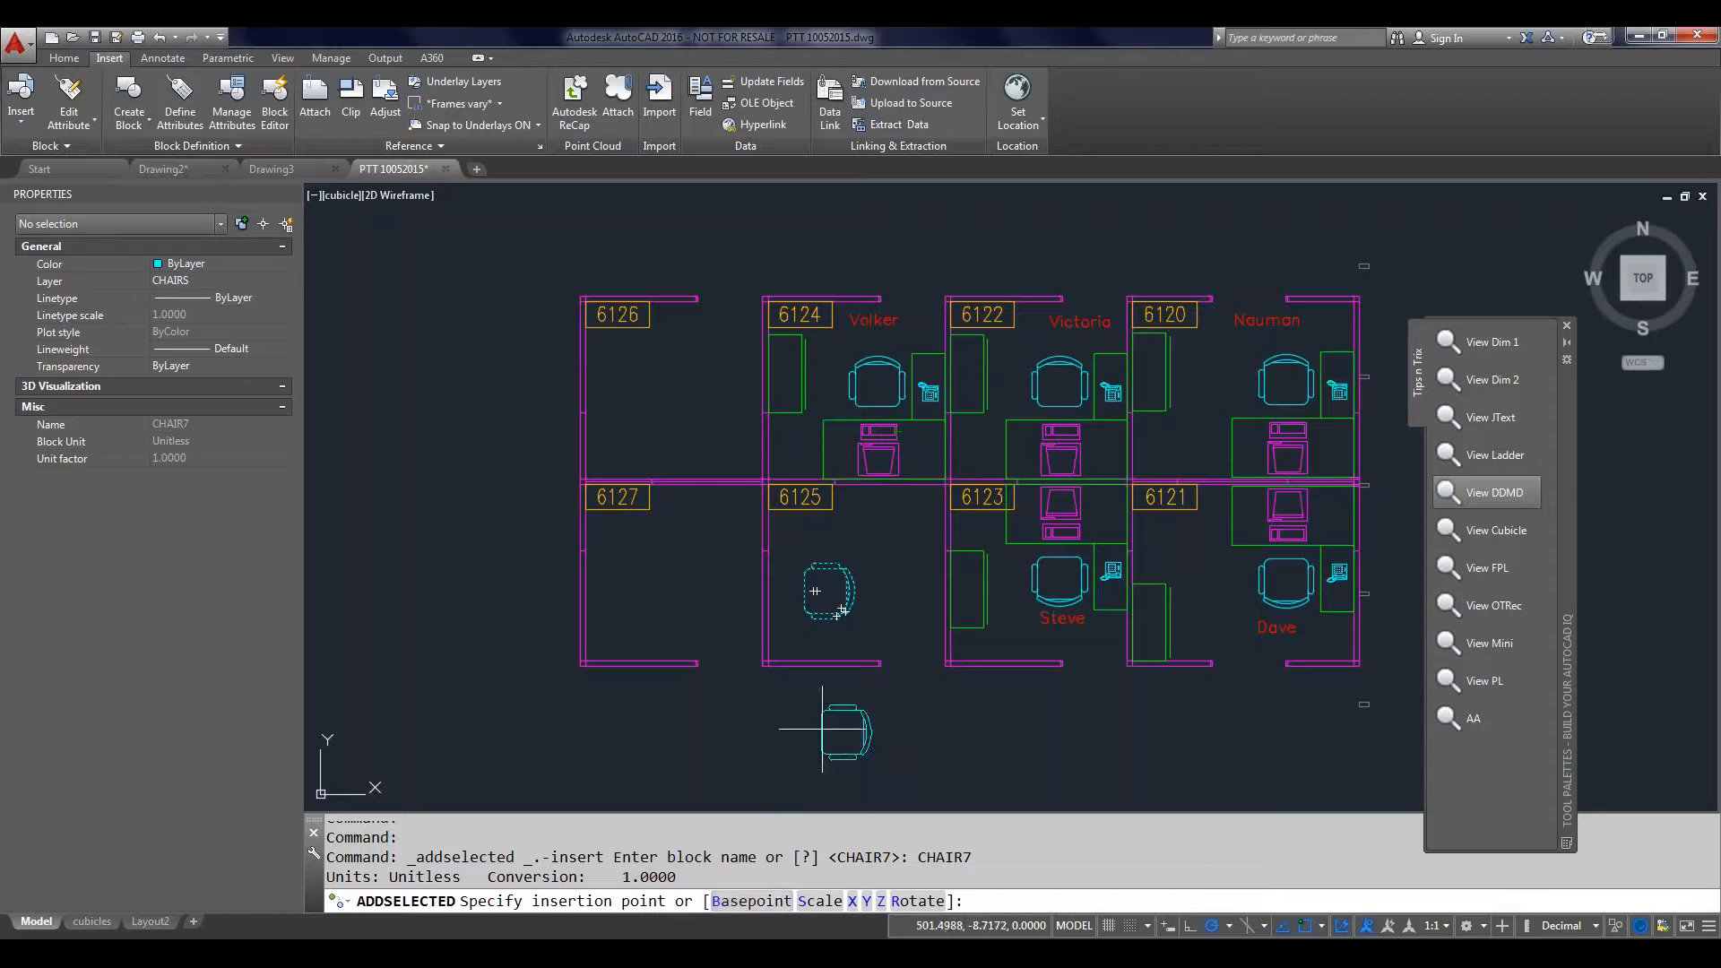
text(b)
key(Return)
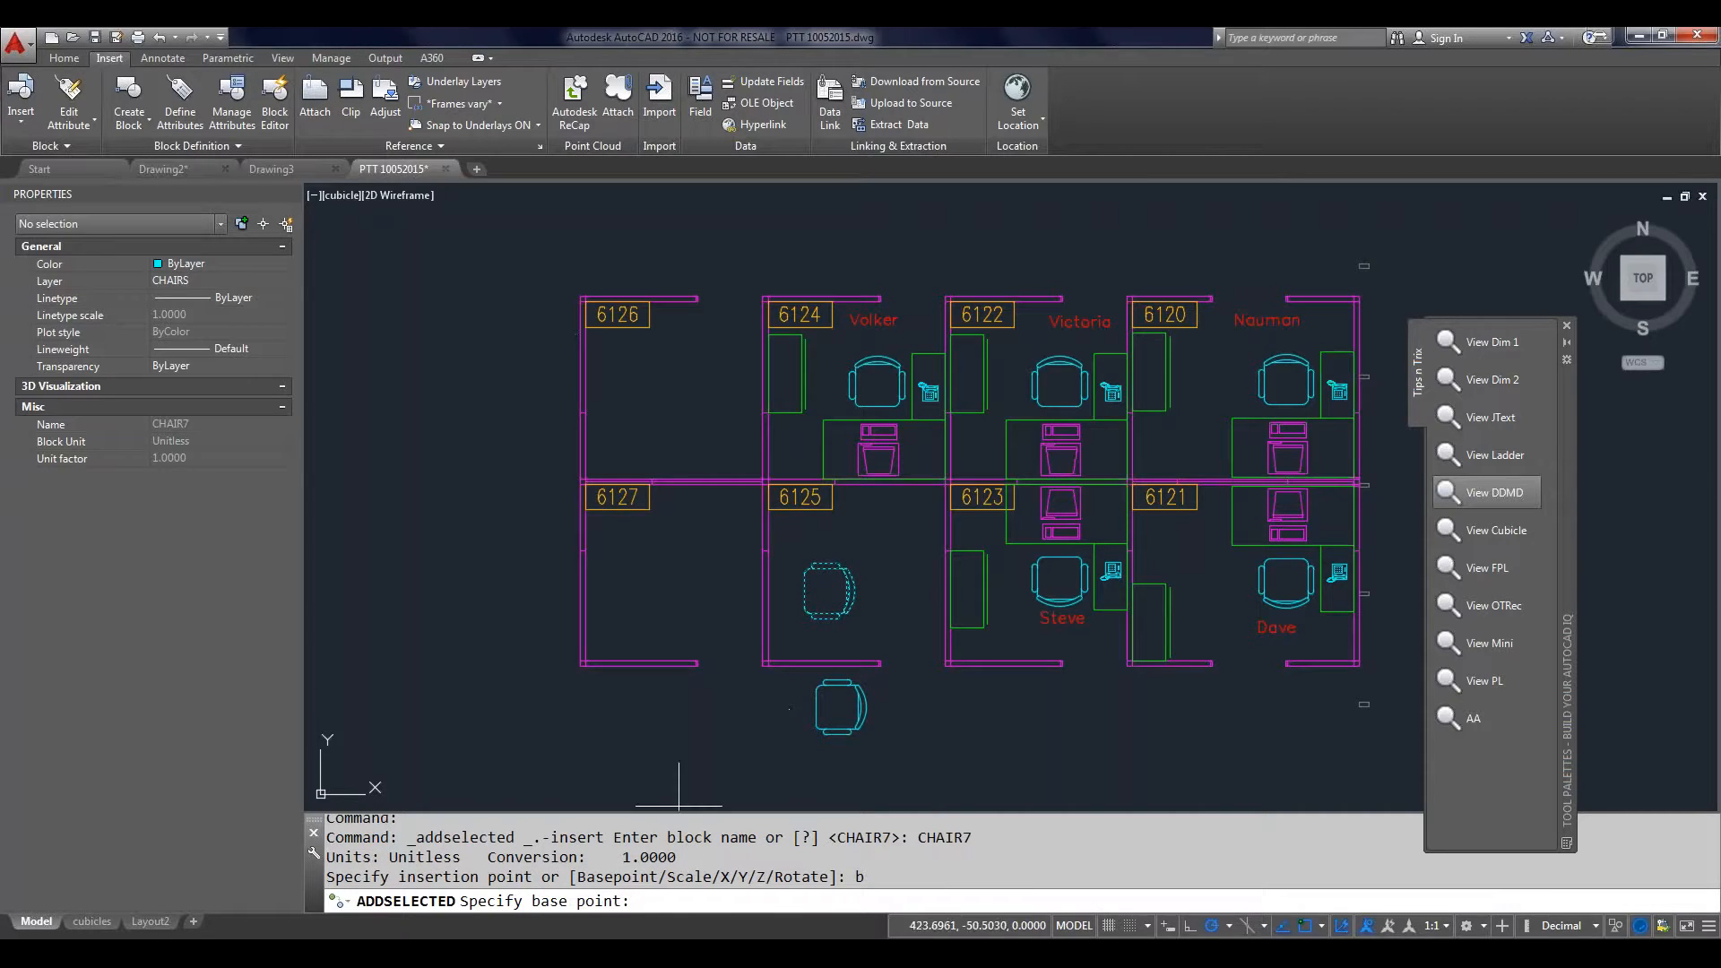
shift+right_click(901, 724)
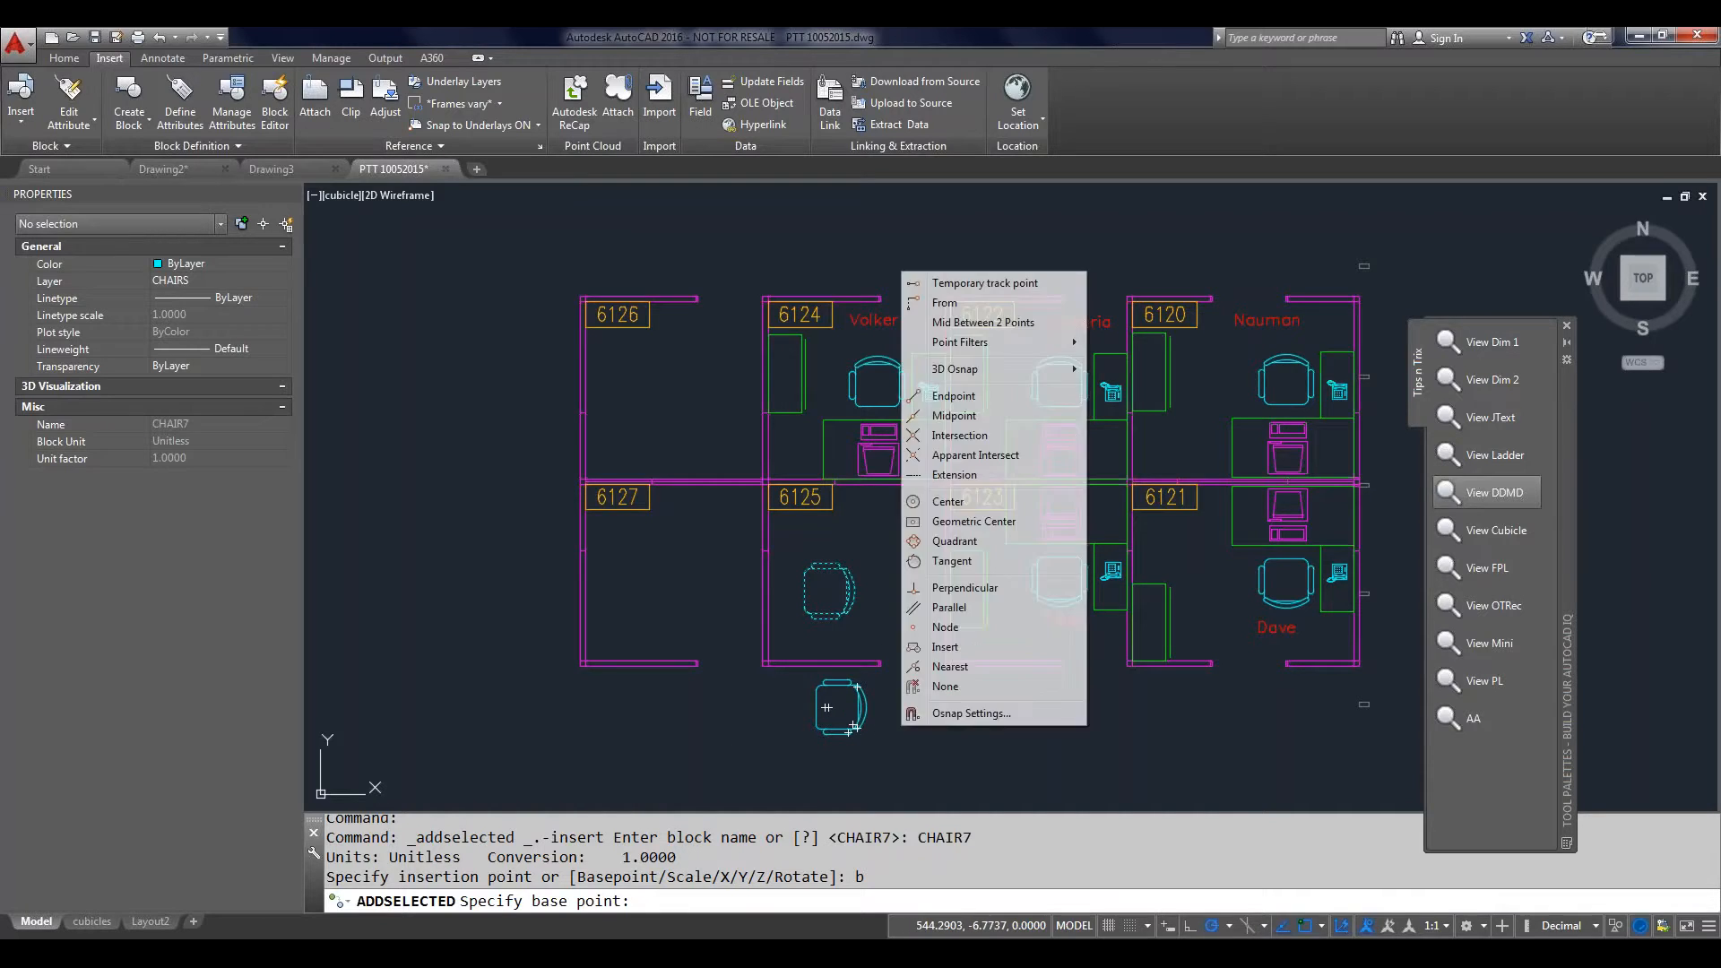
click(982, 541)
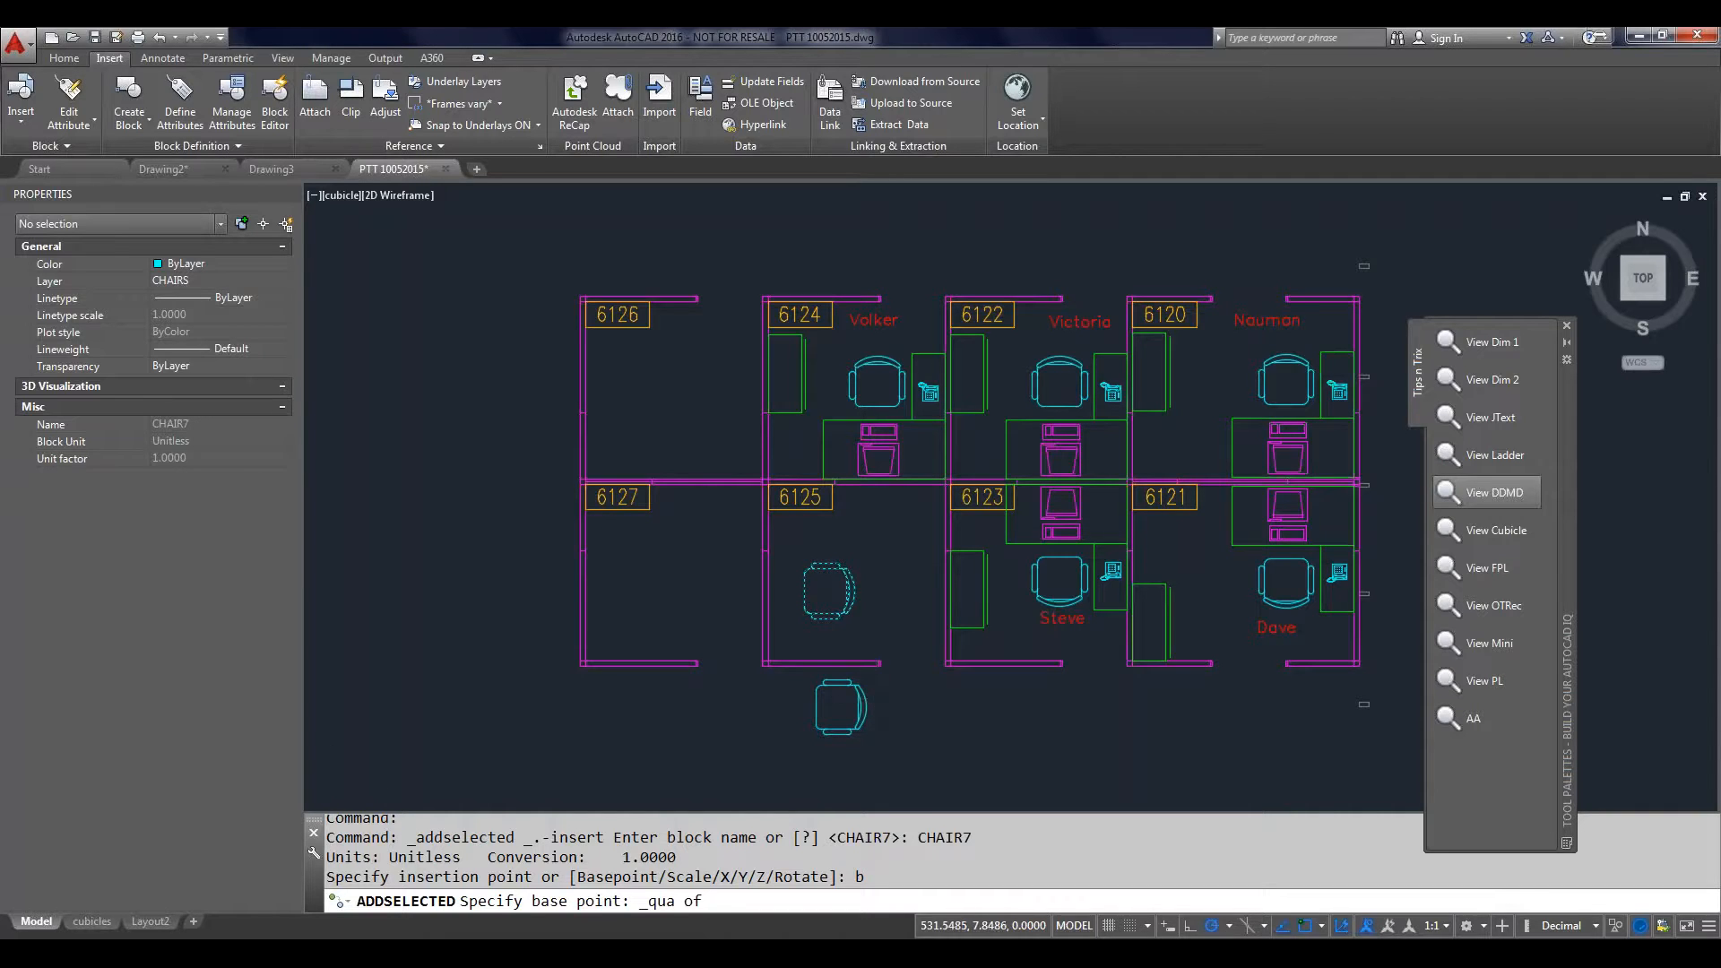
scroll(856, 708, up, 4)
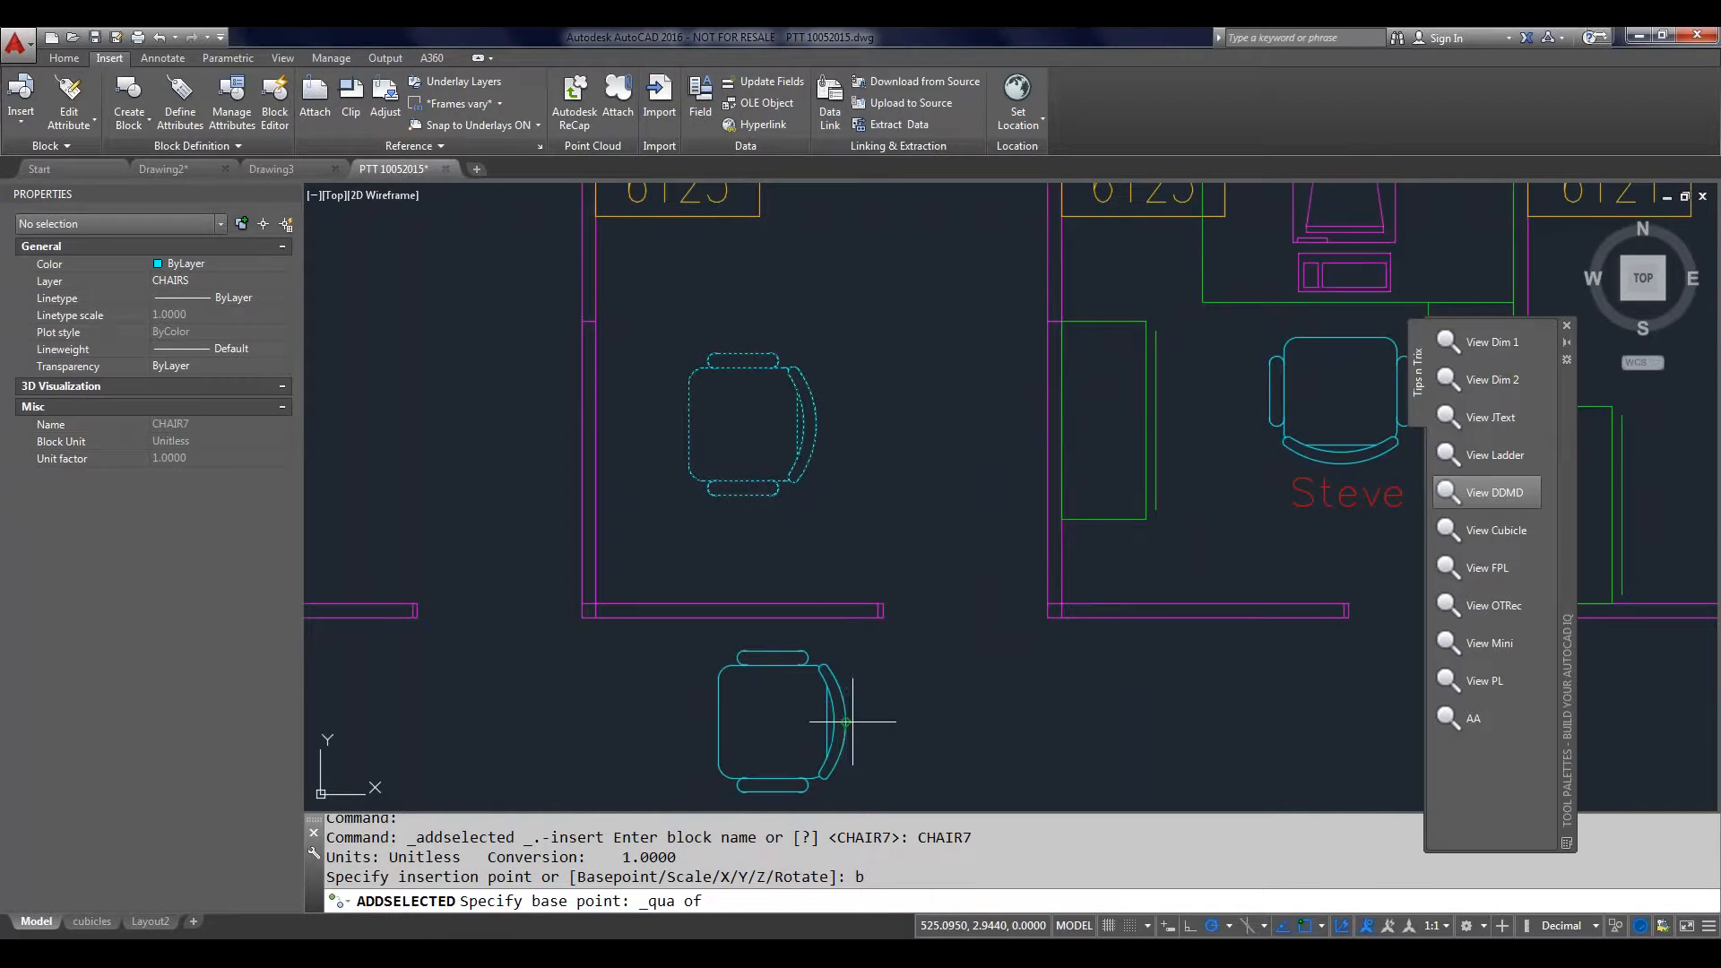
click(846, 720)
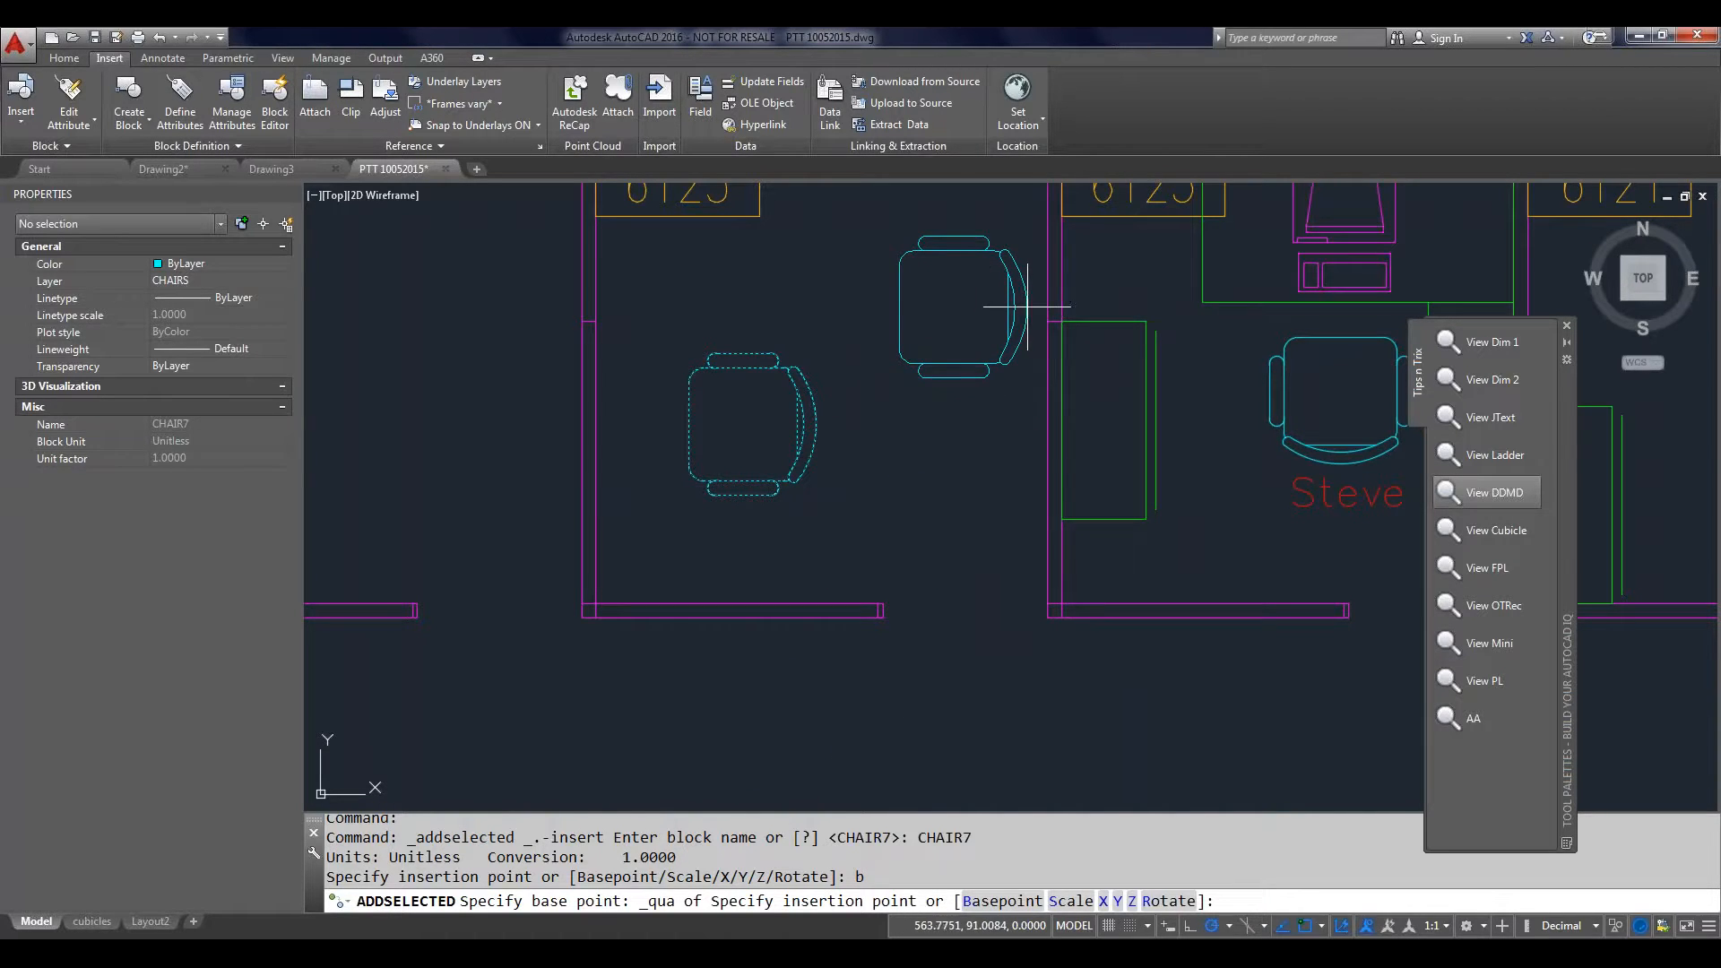
Step: Place the new chair copy in cubicle 6125 near the wall shared with 6123, at scale 1 and rotation 0
click(1022, 307)
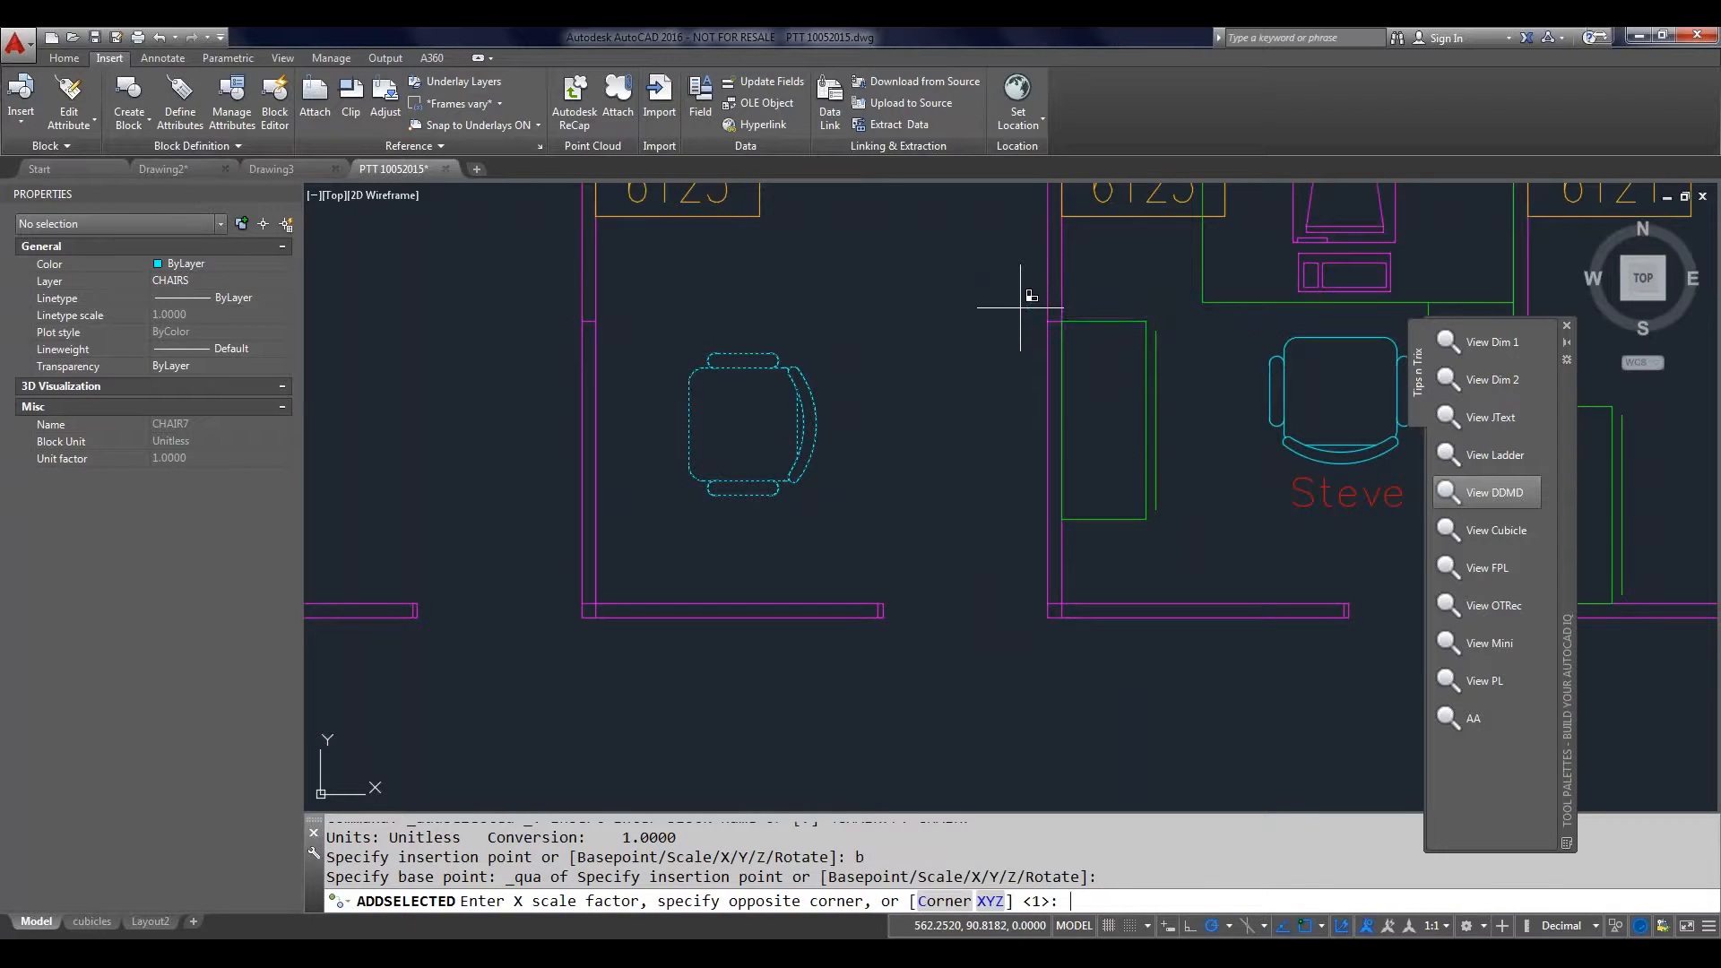
key(Return)
key(Return)
key(Return)
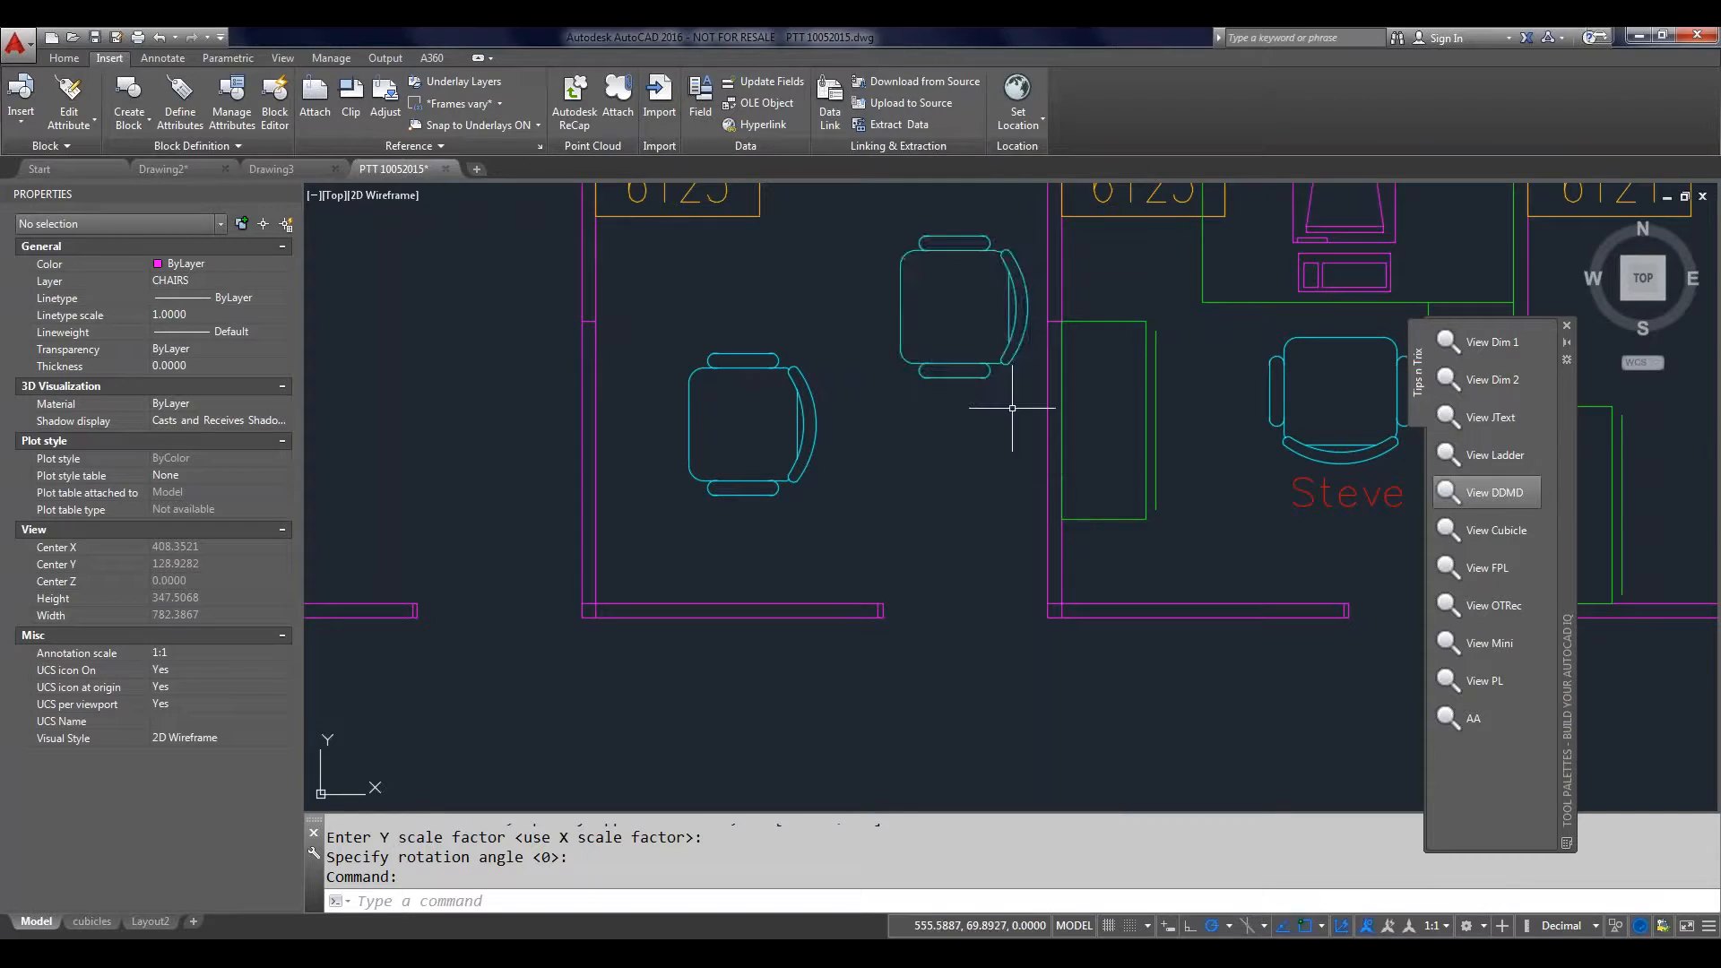
Step: Open the newly placed chair in the Block Editor, save a copy of its definition as Phone, and close the editor
mouse_move(965, 365)
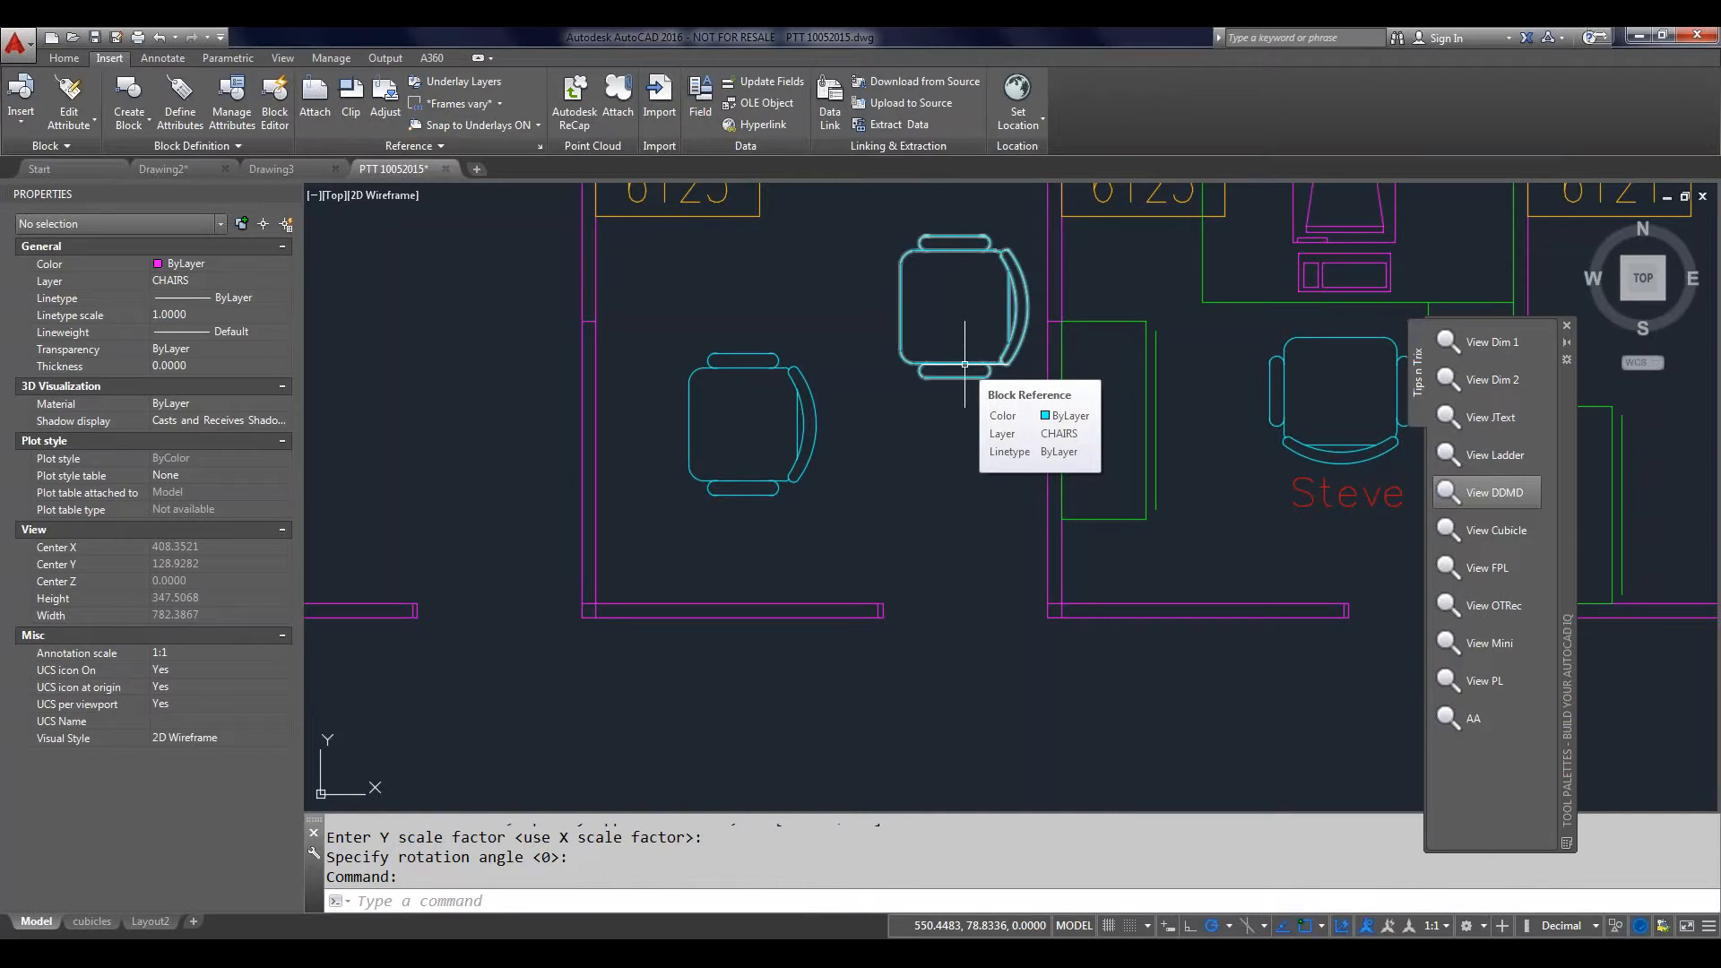
click(964, 364)
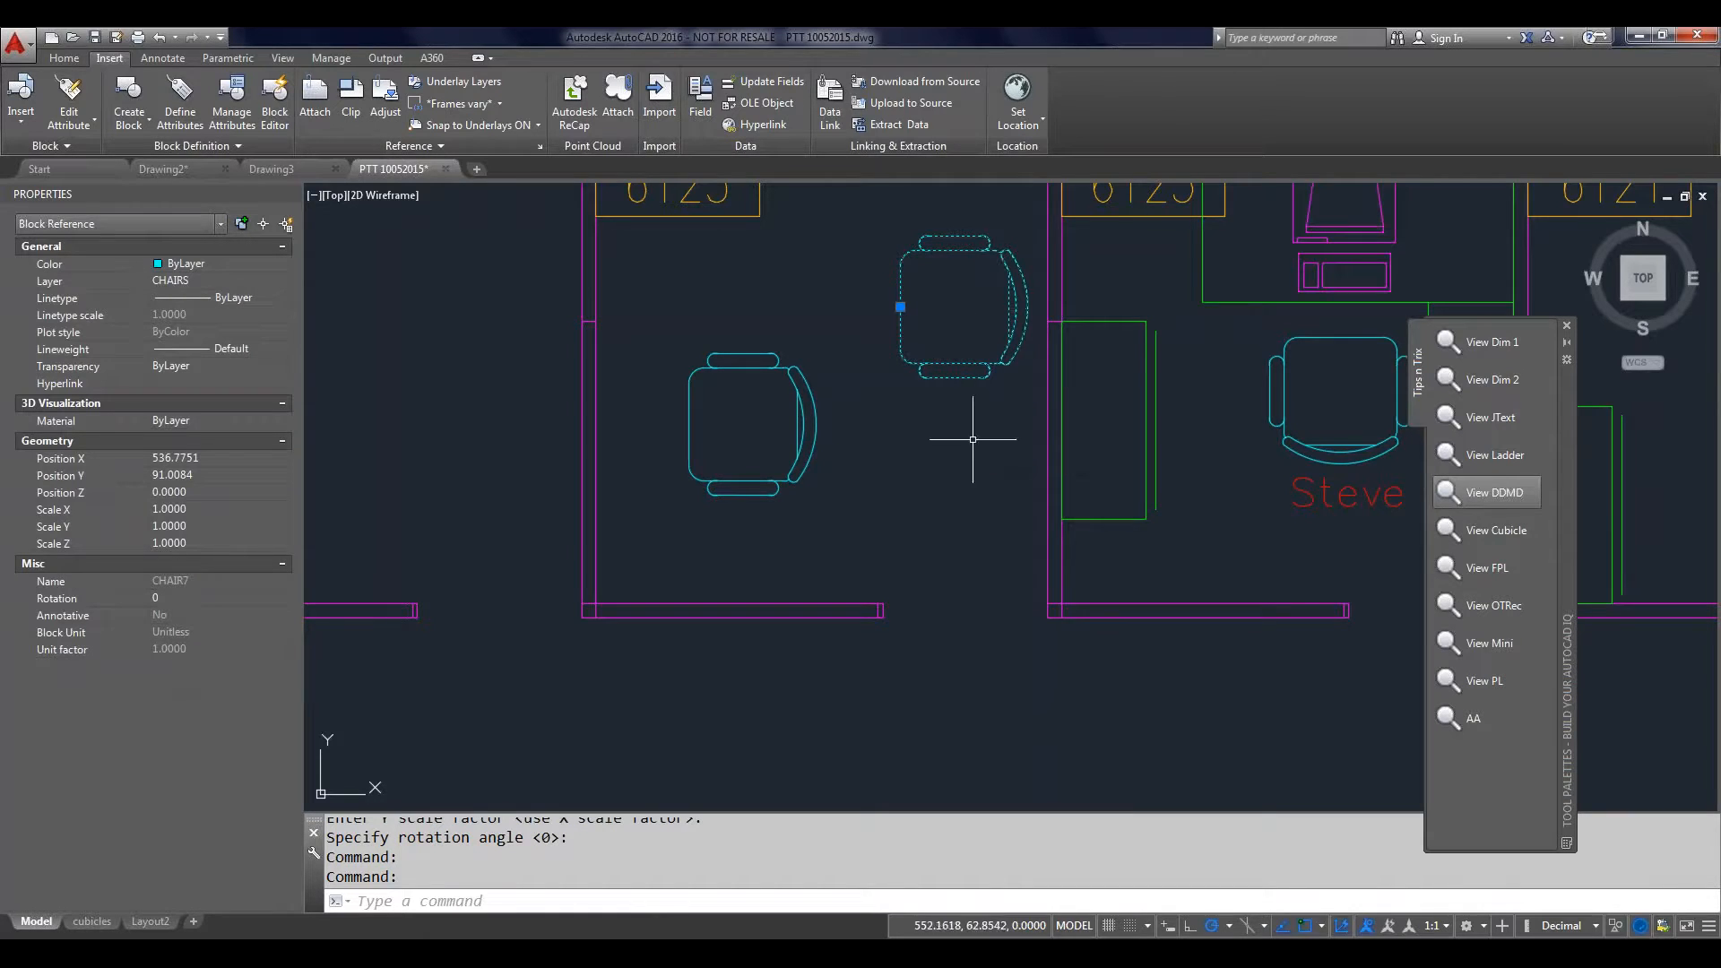
right_click(969, 362)
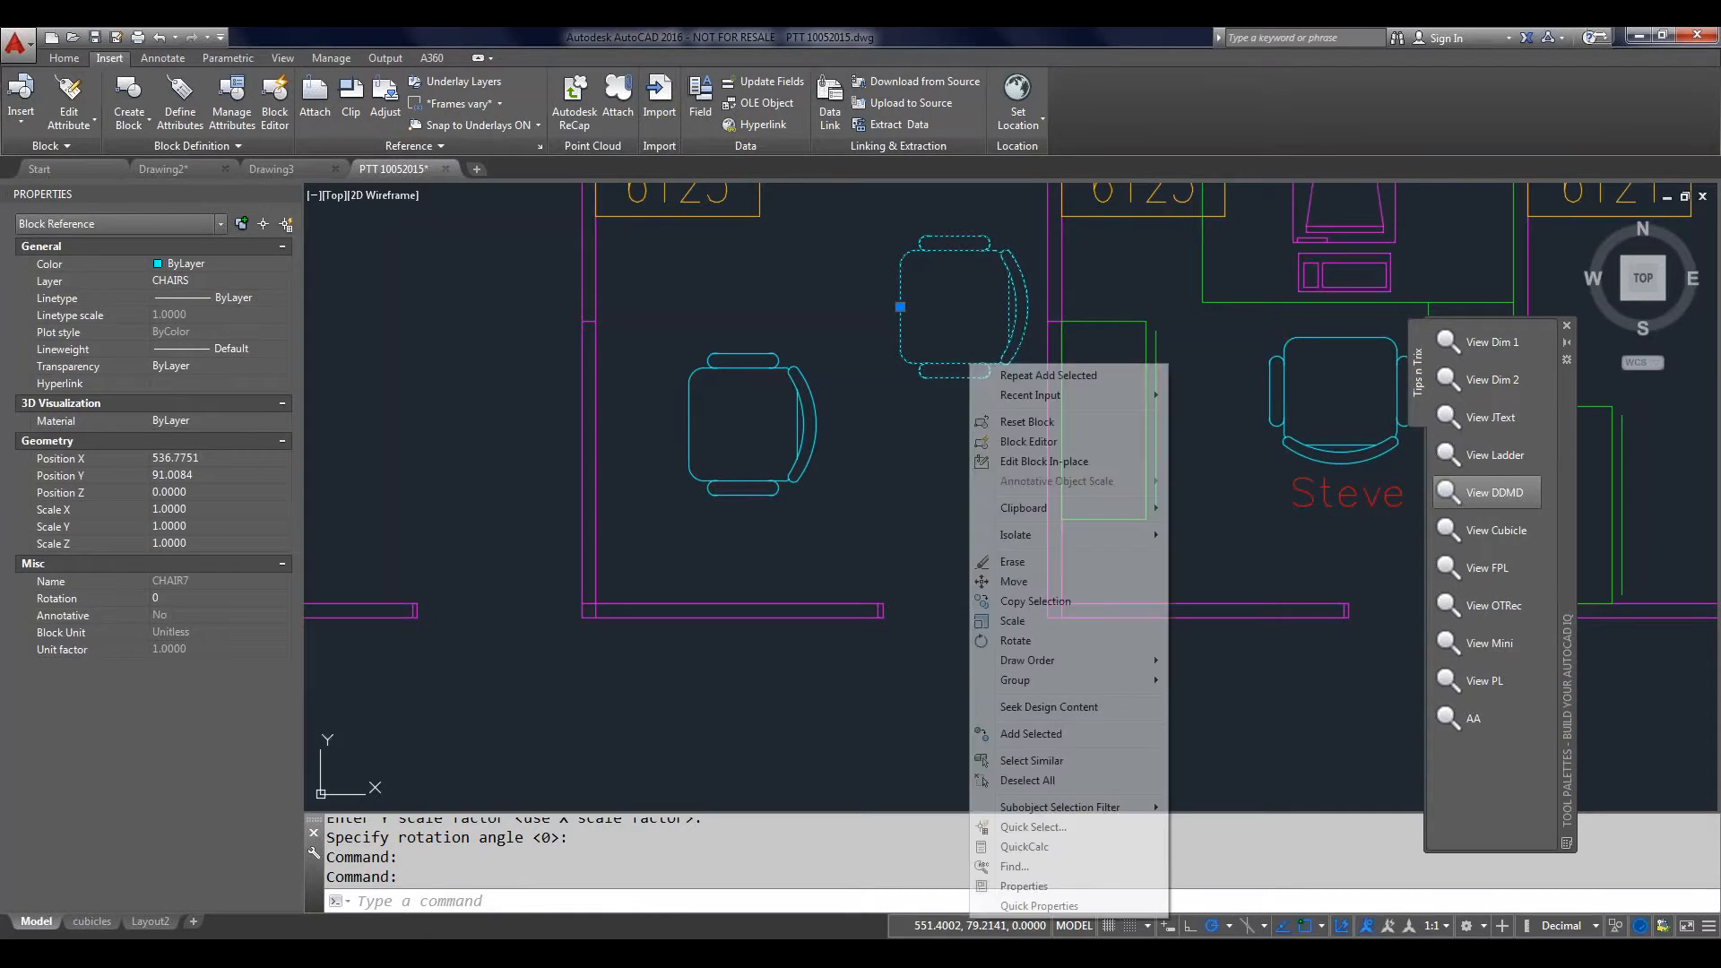
click(1025, 445)
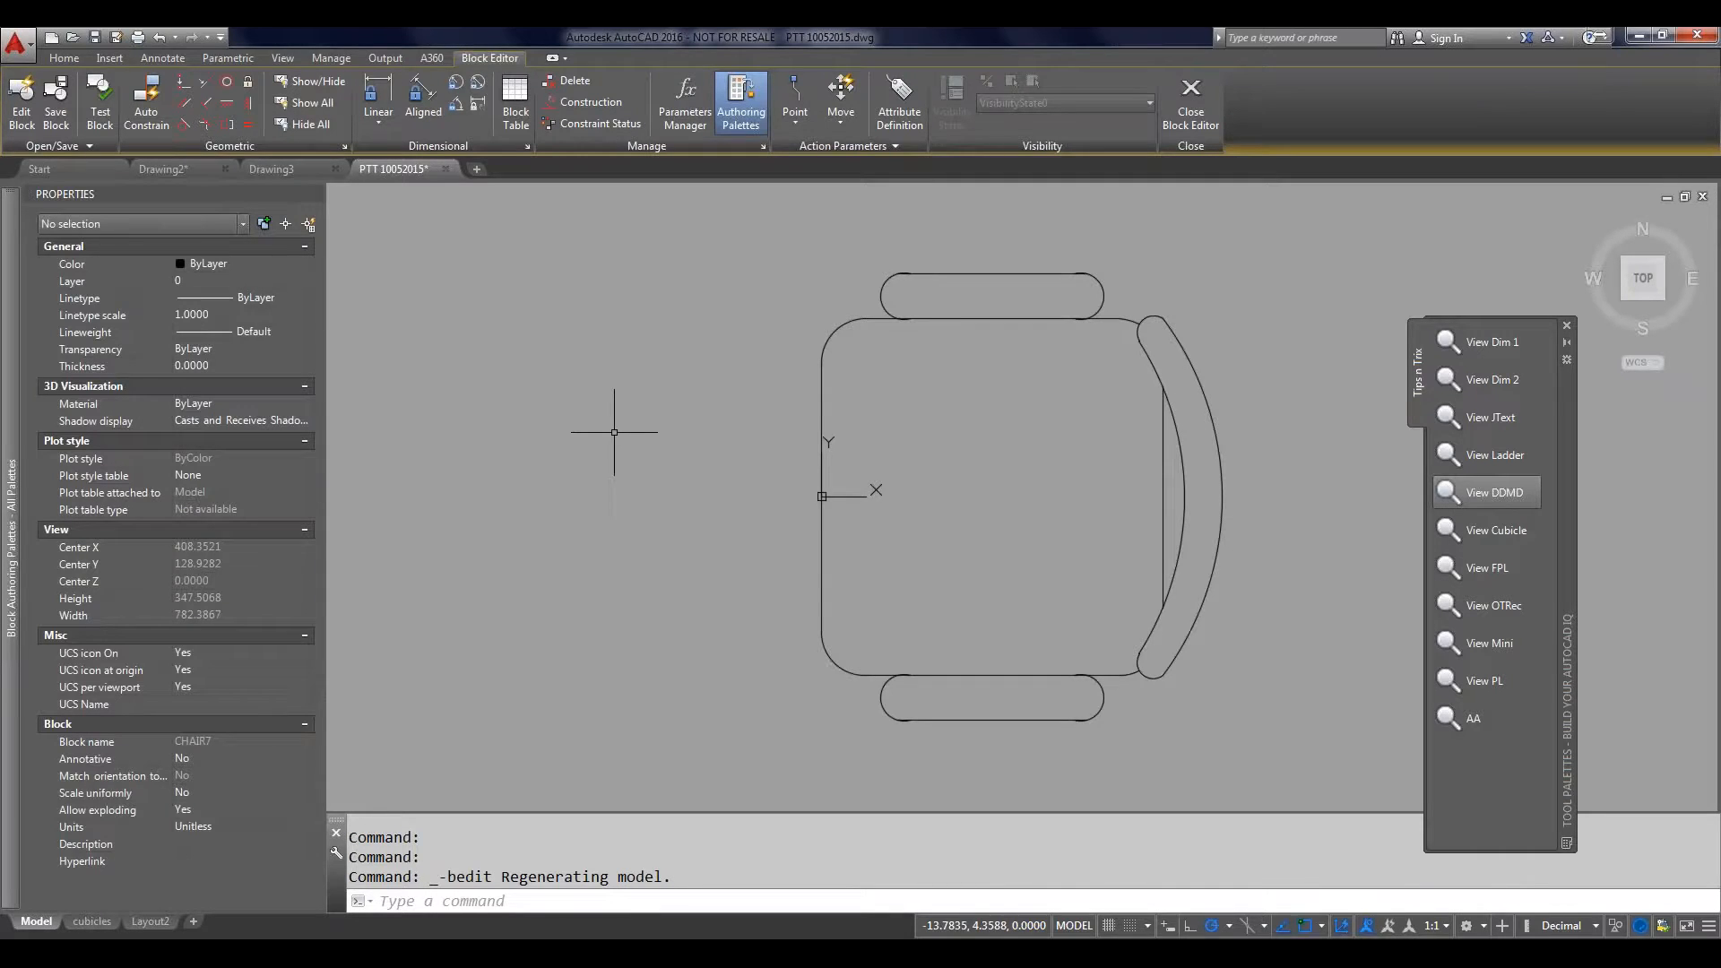
click(89, 147)
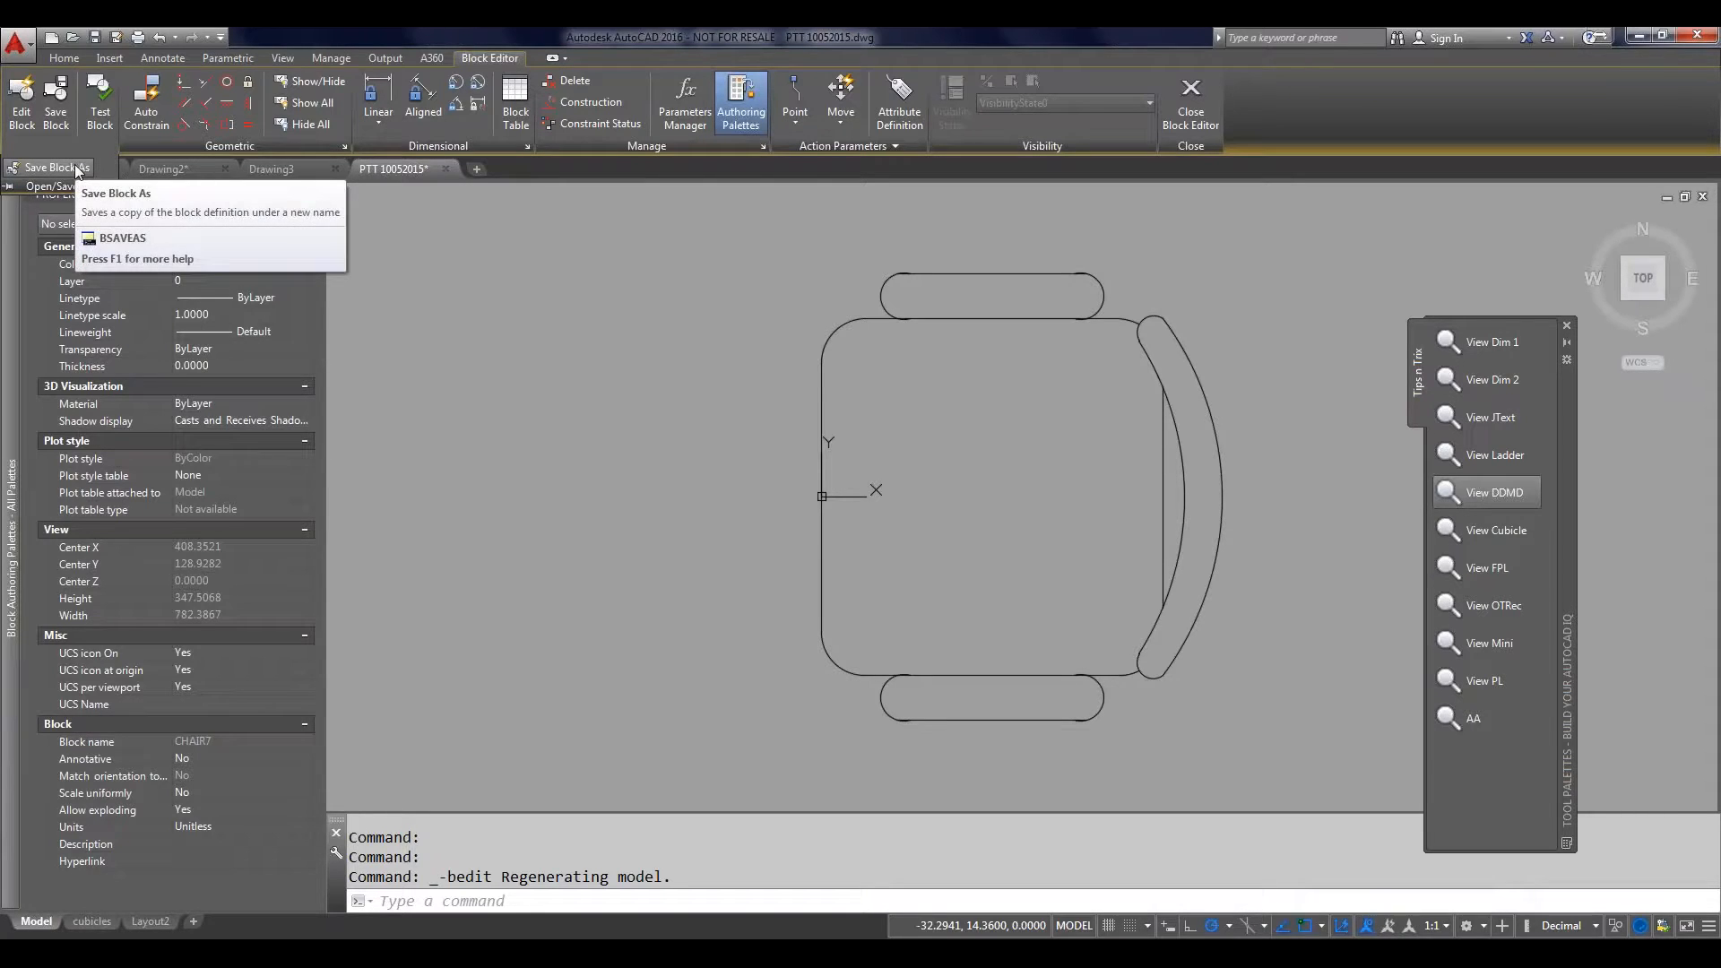
click(77, 169)
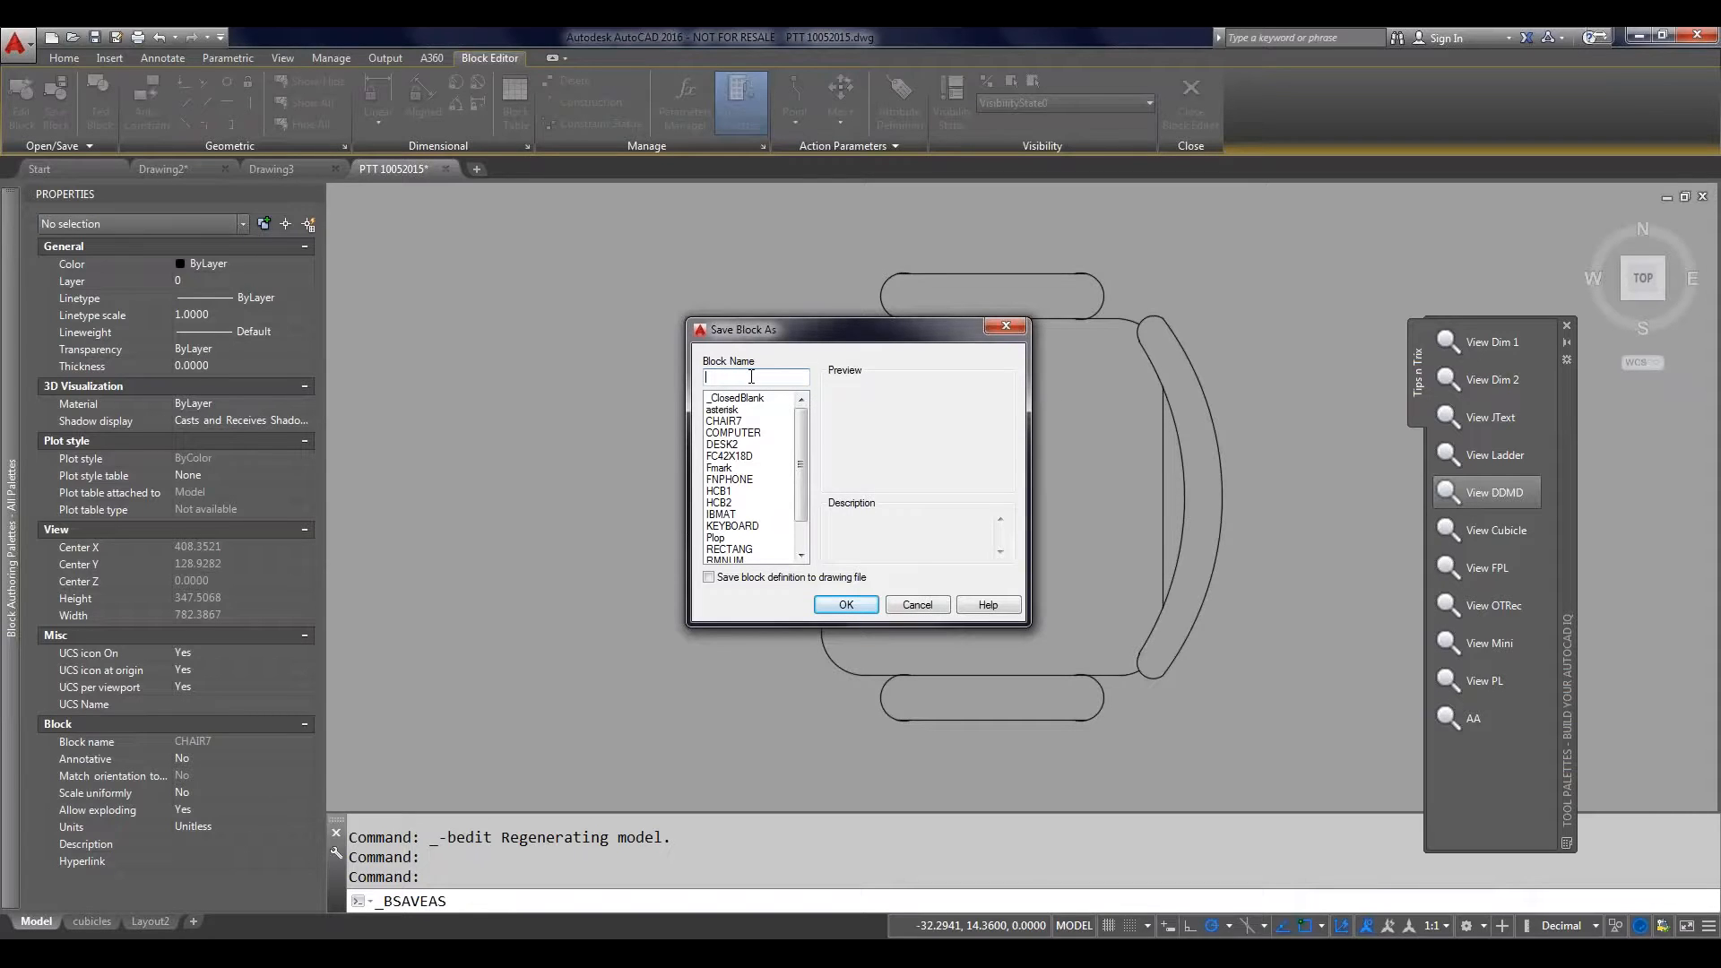
text(hone)
click(844, 606)
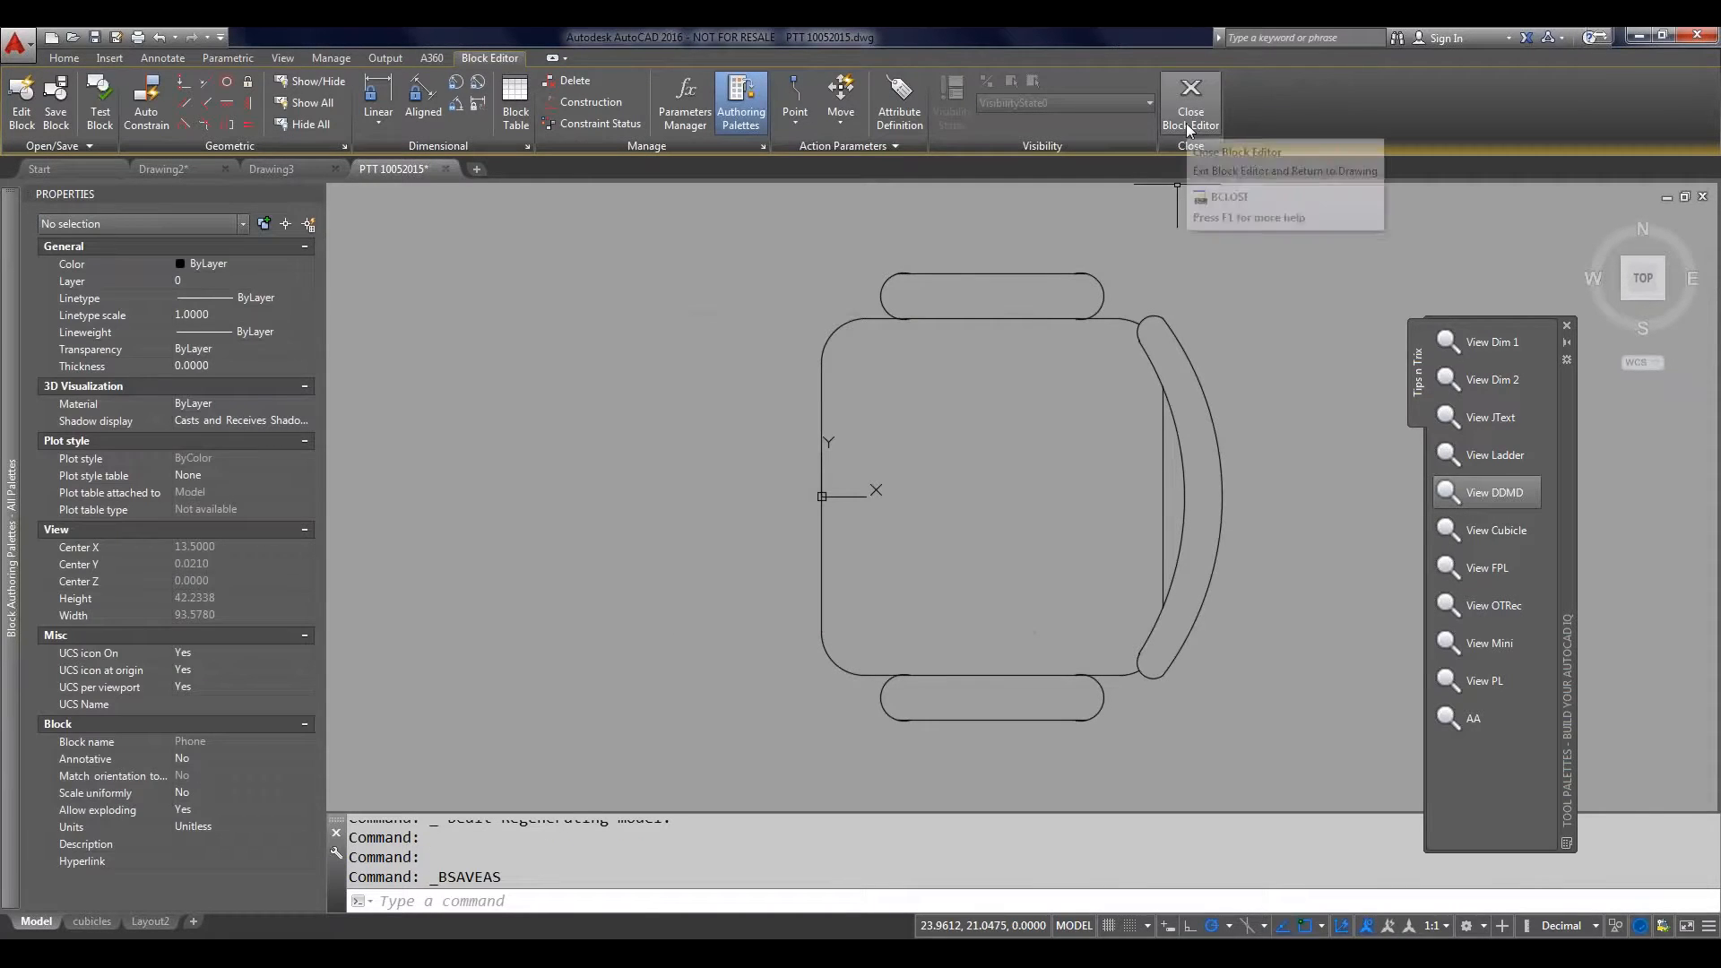
click(1186, 122)
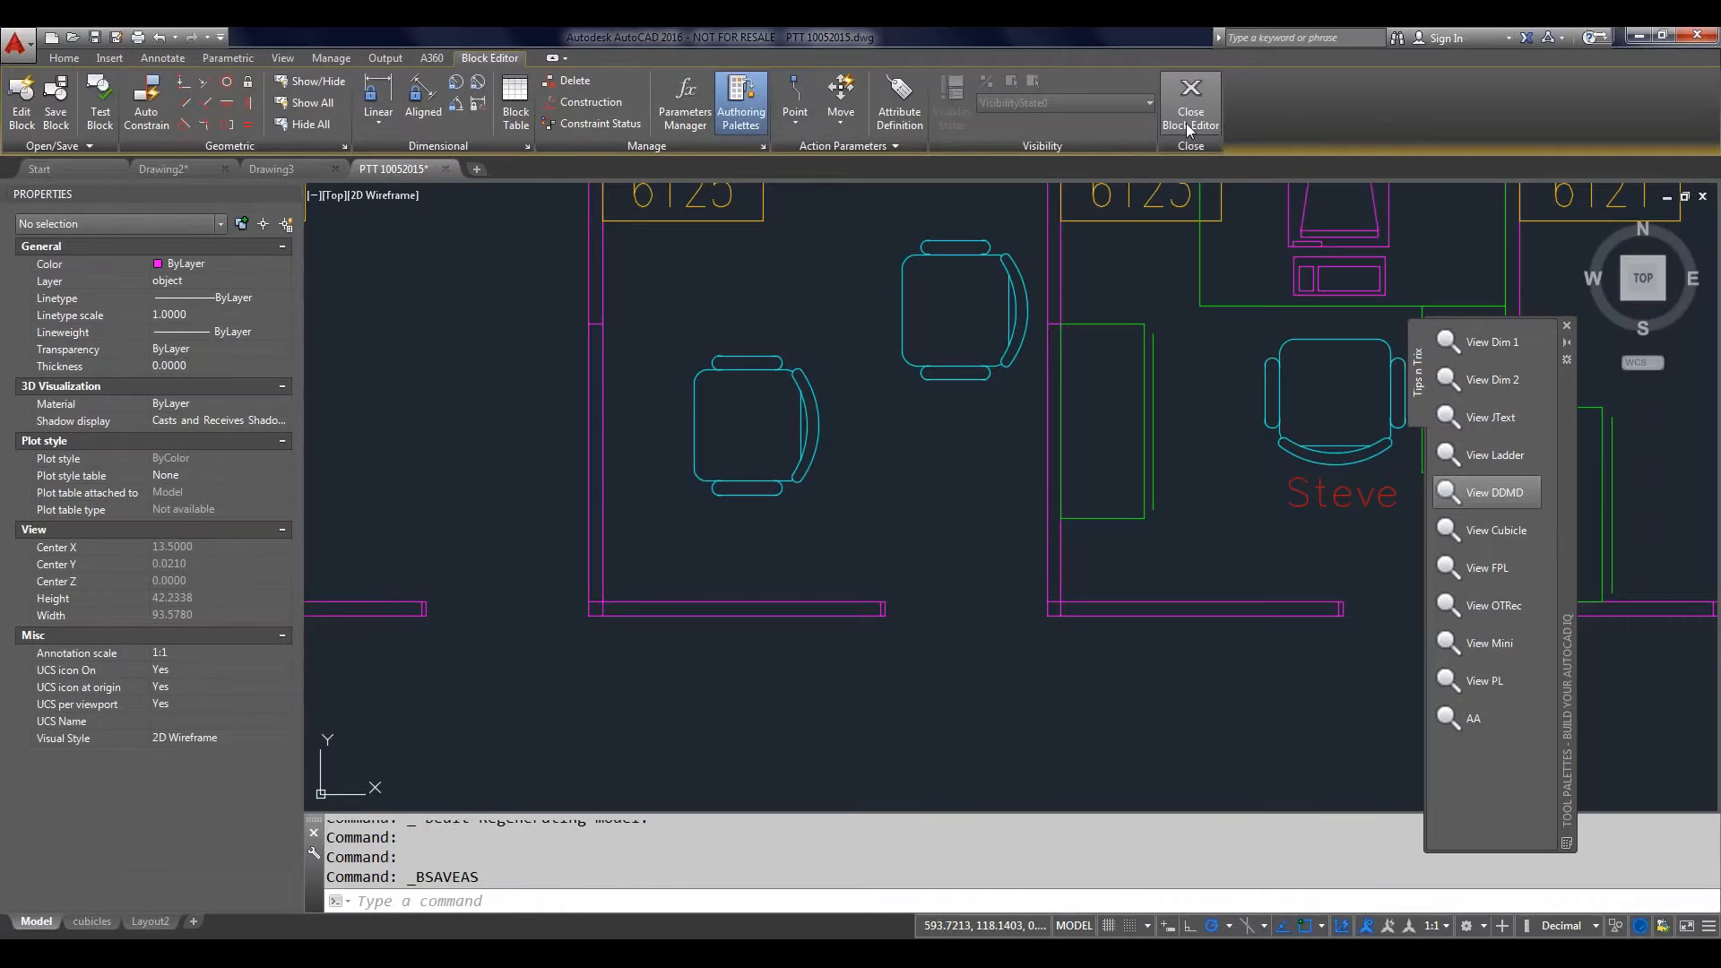
Step: Compare the block names in the properties of the two chairs in cubicle 6125 and the phone in cubicle 6123
click(719, 352)
click(692, 364)
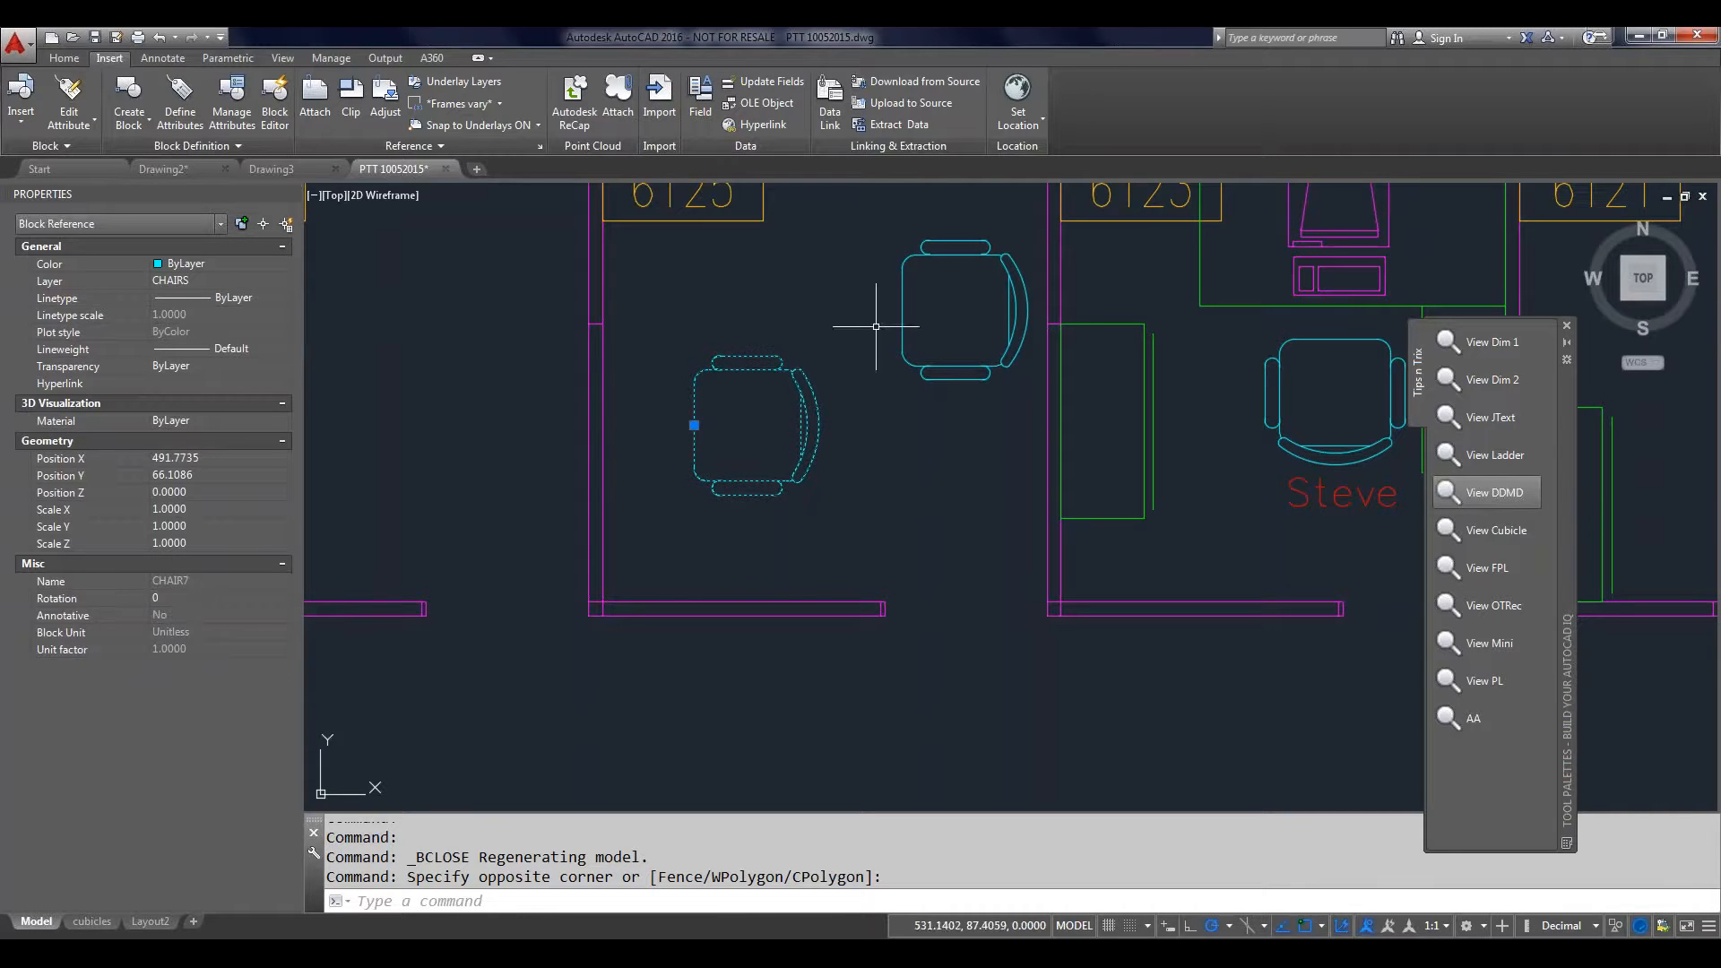
key(Escape)
mouse_move(1336, 239)
middle_down()
mouse_move(1240, 386)
mouse_move(1086, 507)
middle_up()
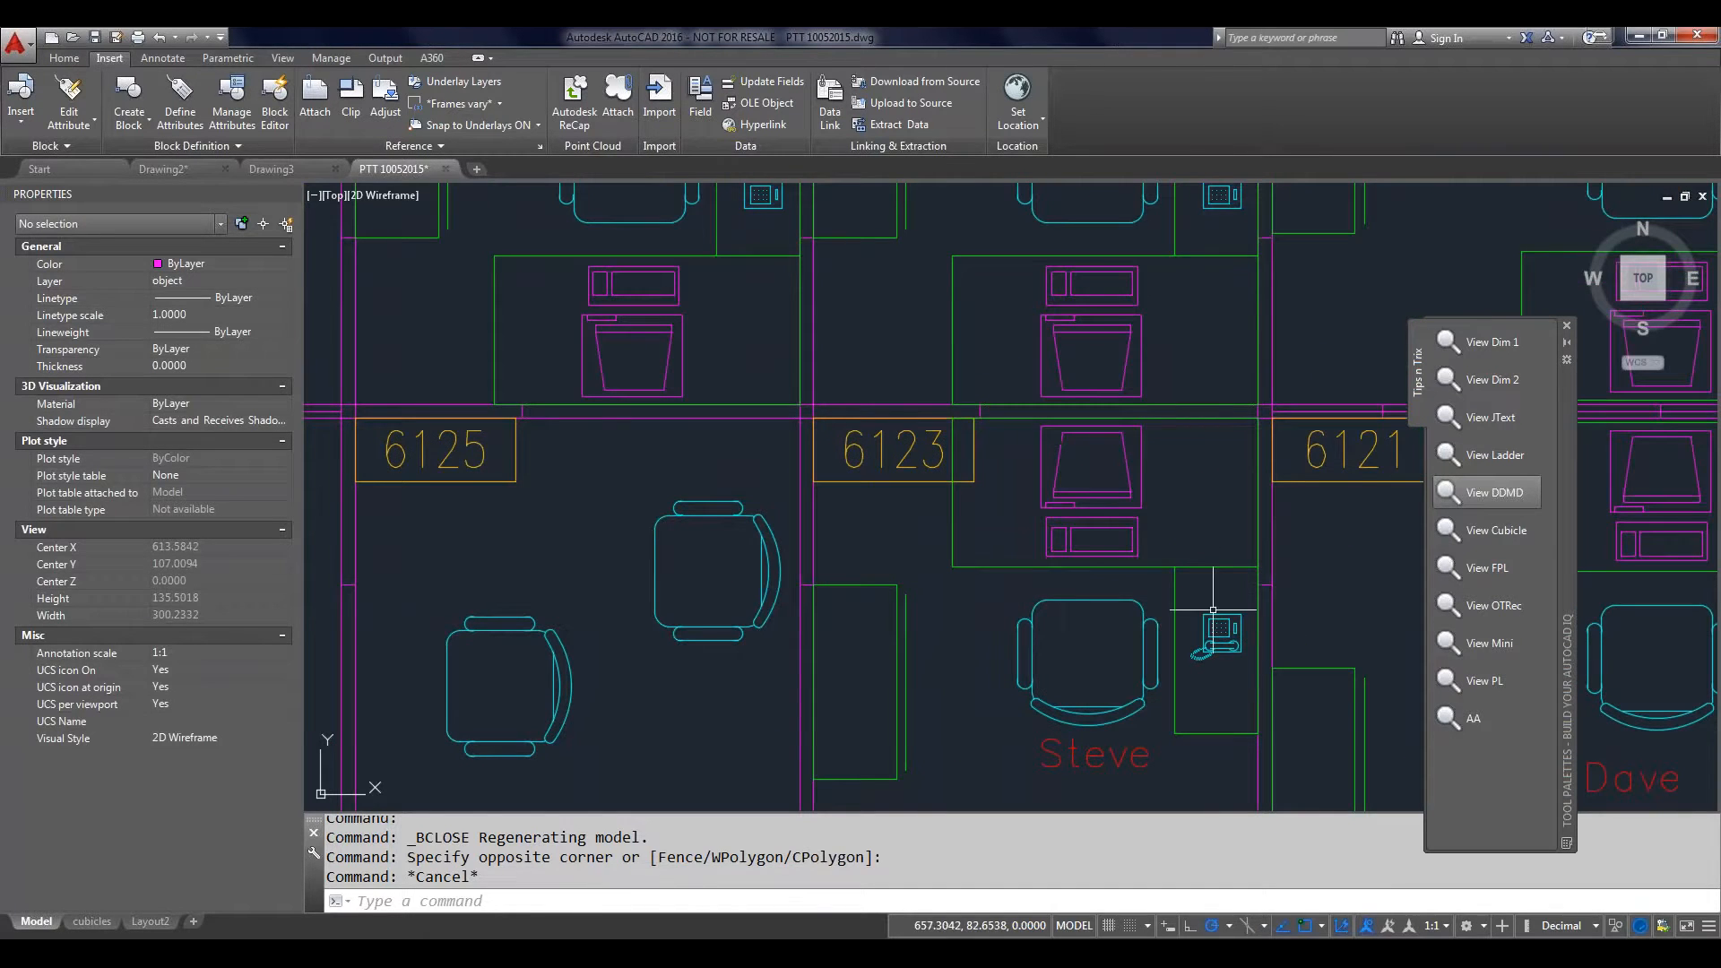
click(1216, 614)
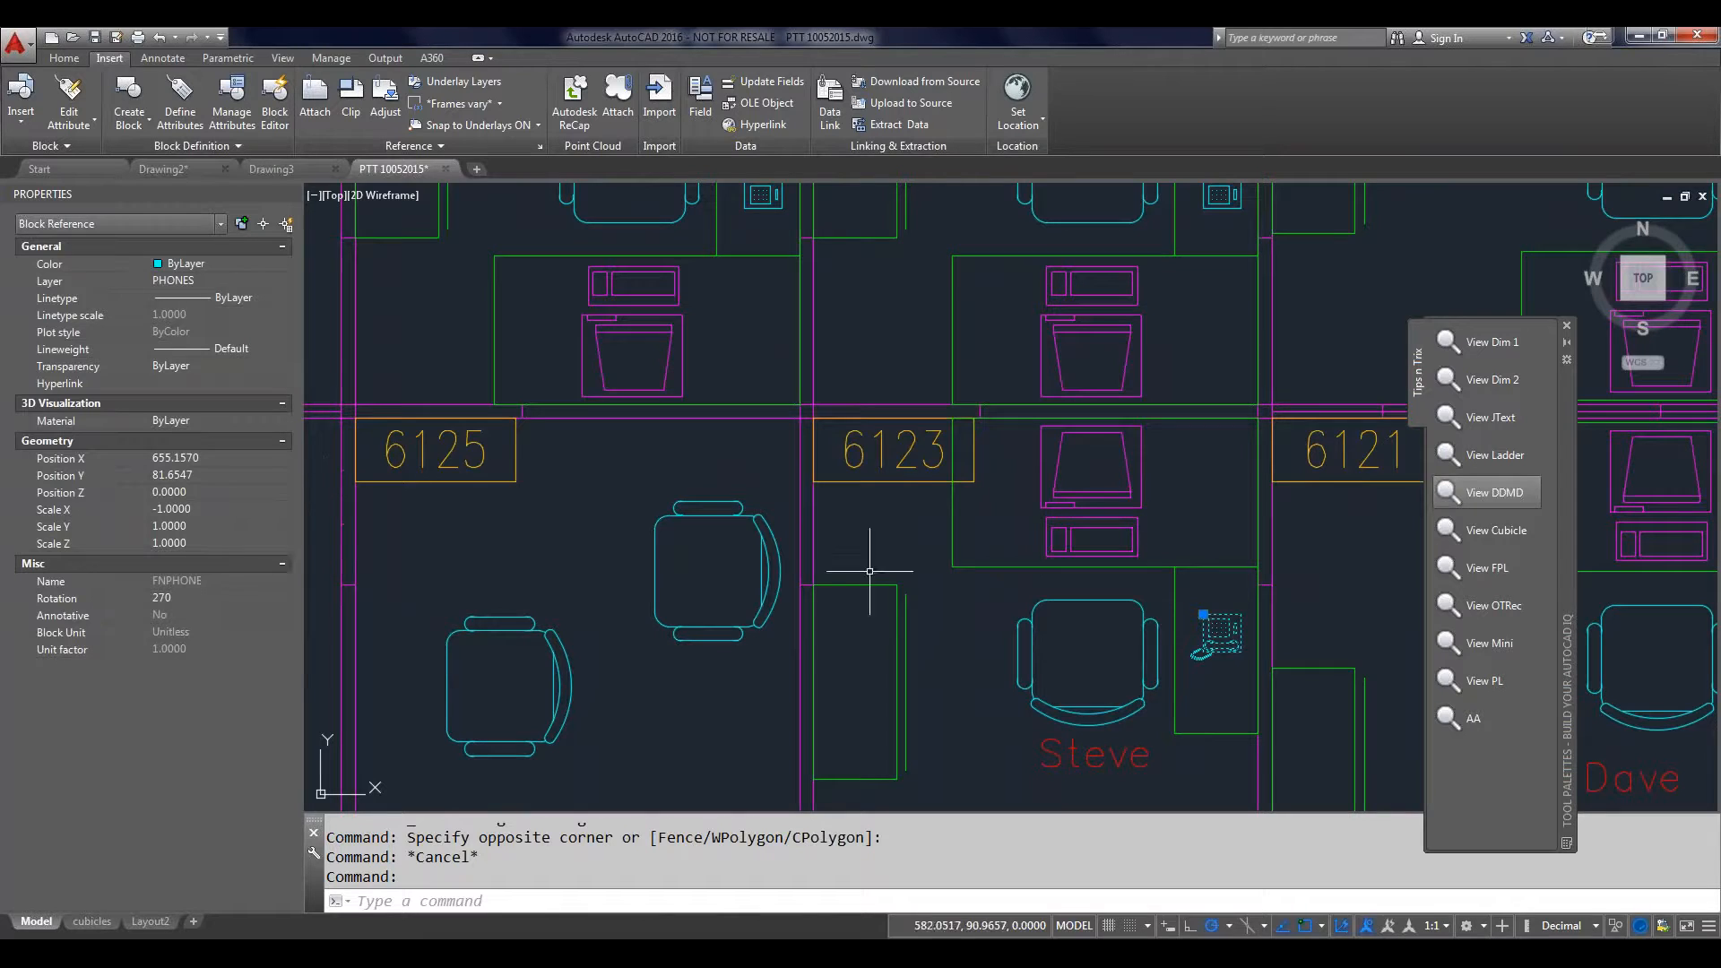
click(760, 530)
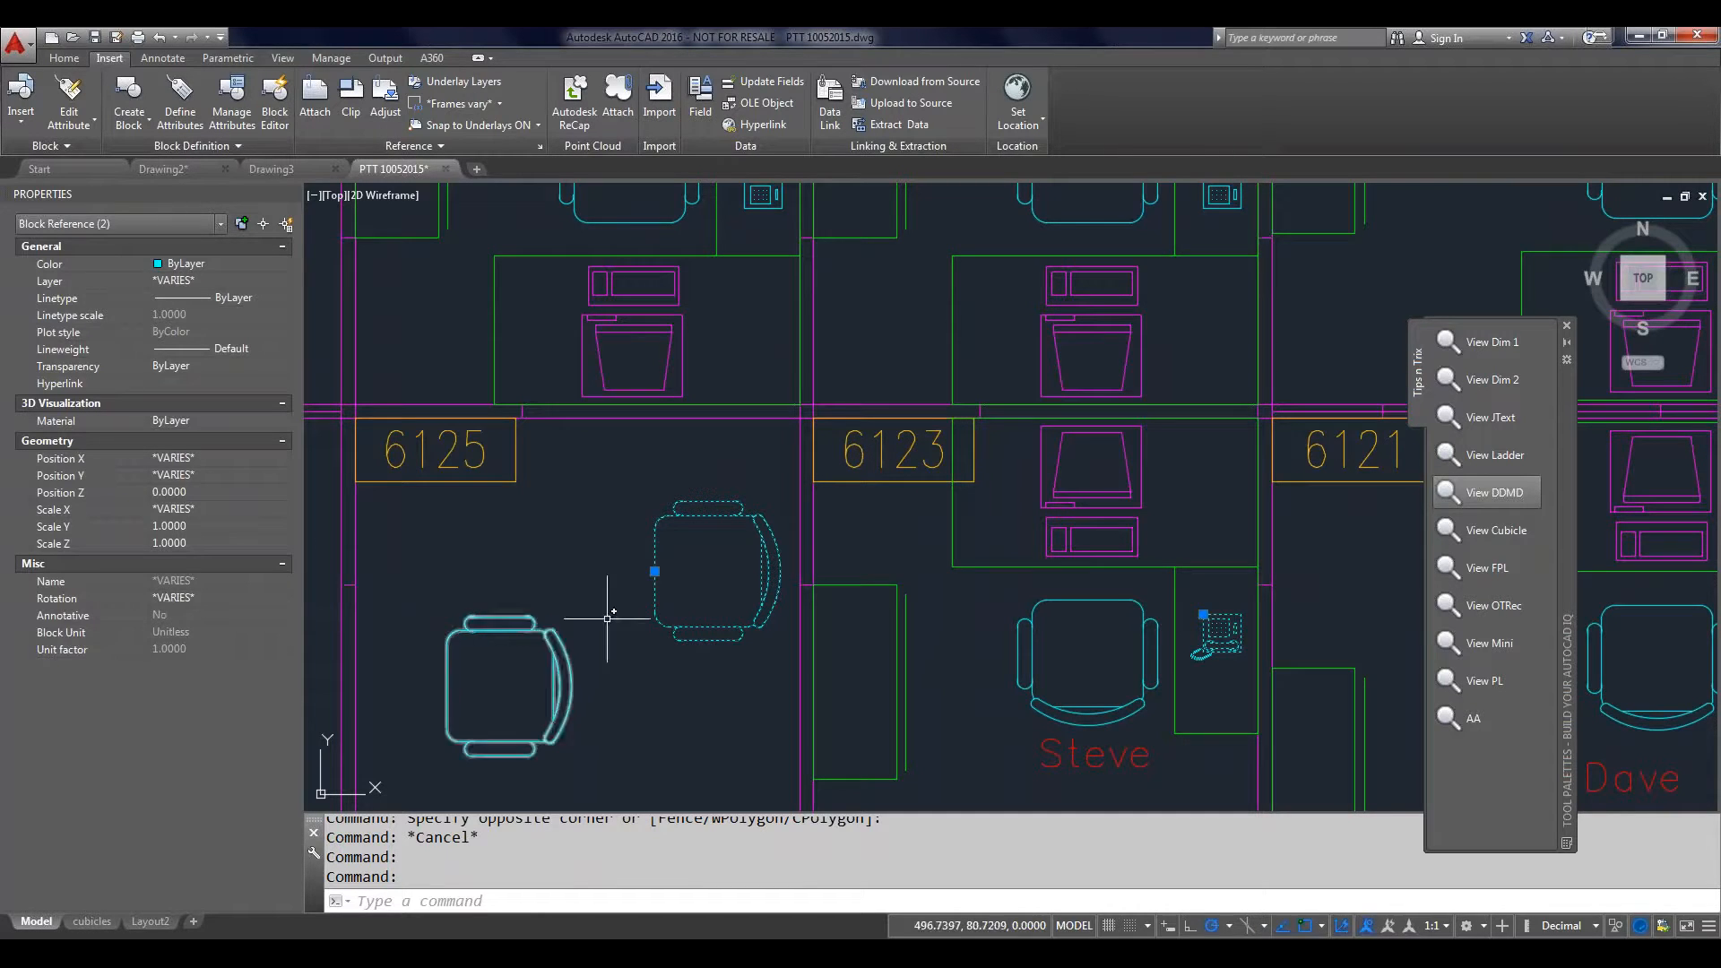
key(Escape)
click(734, 504)
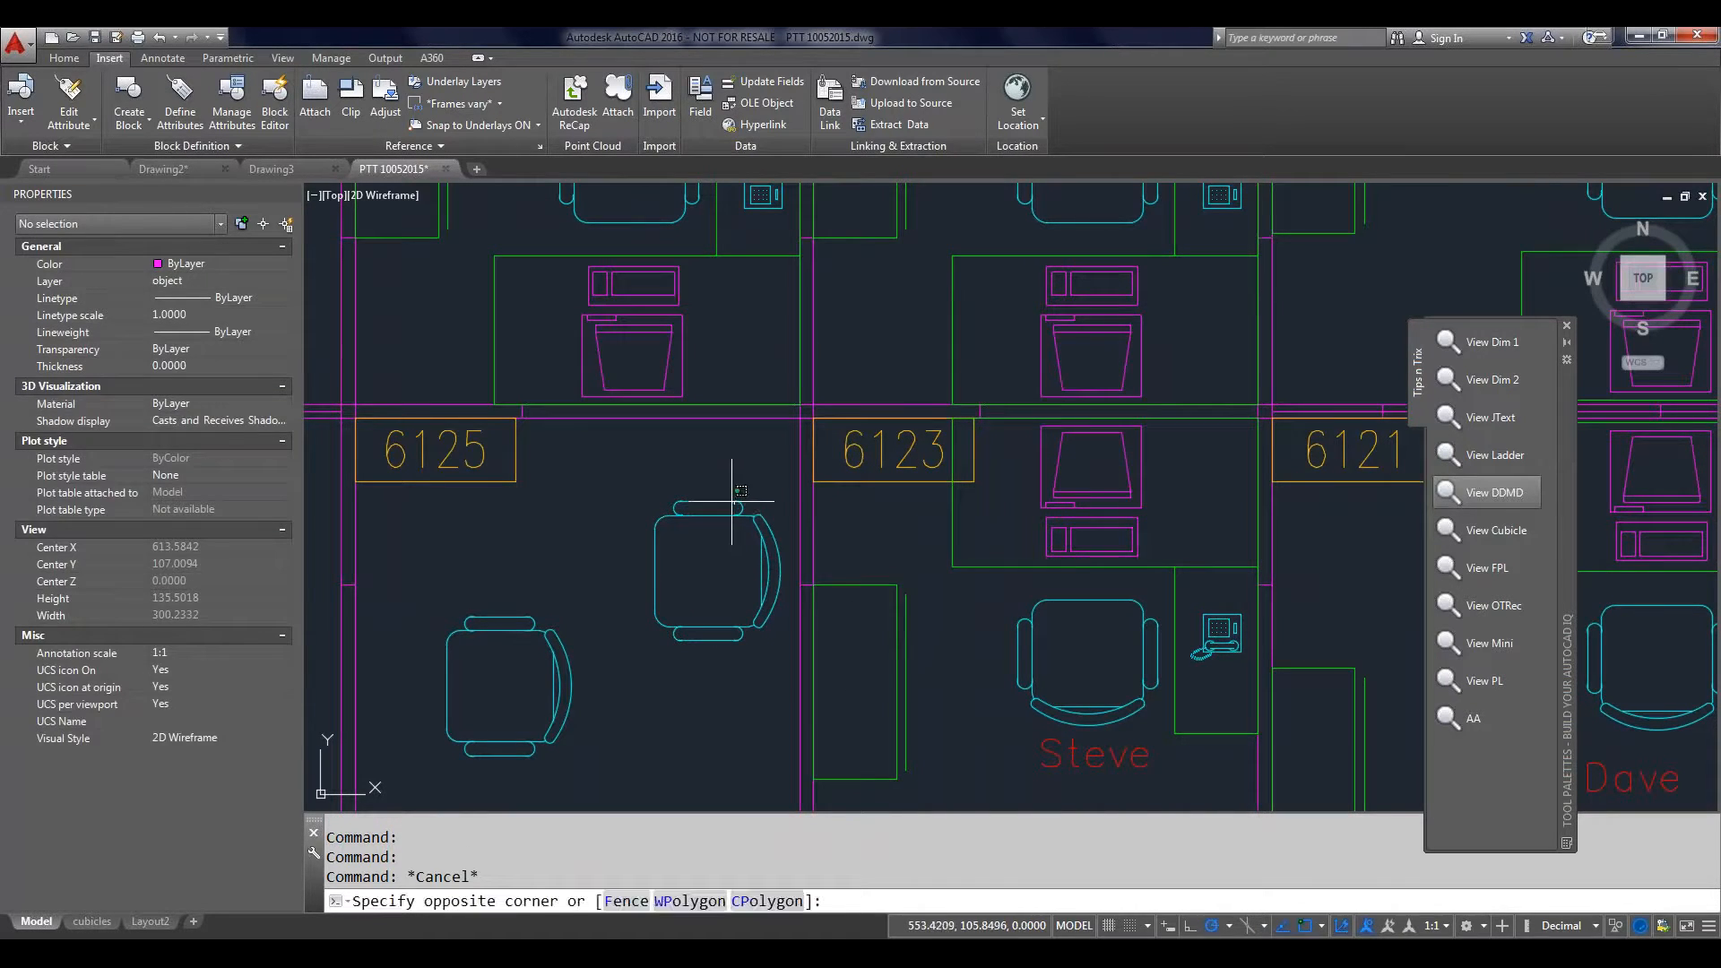
click(660, 538)
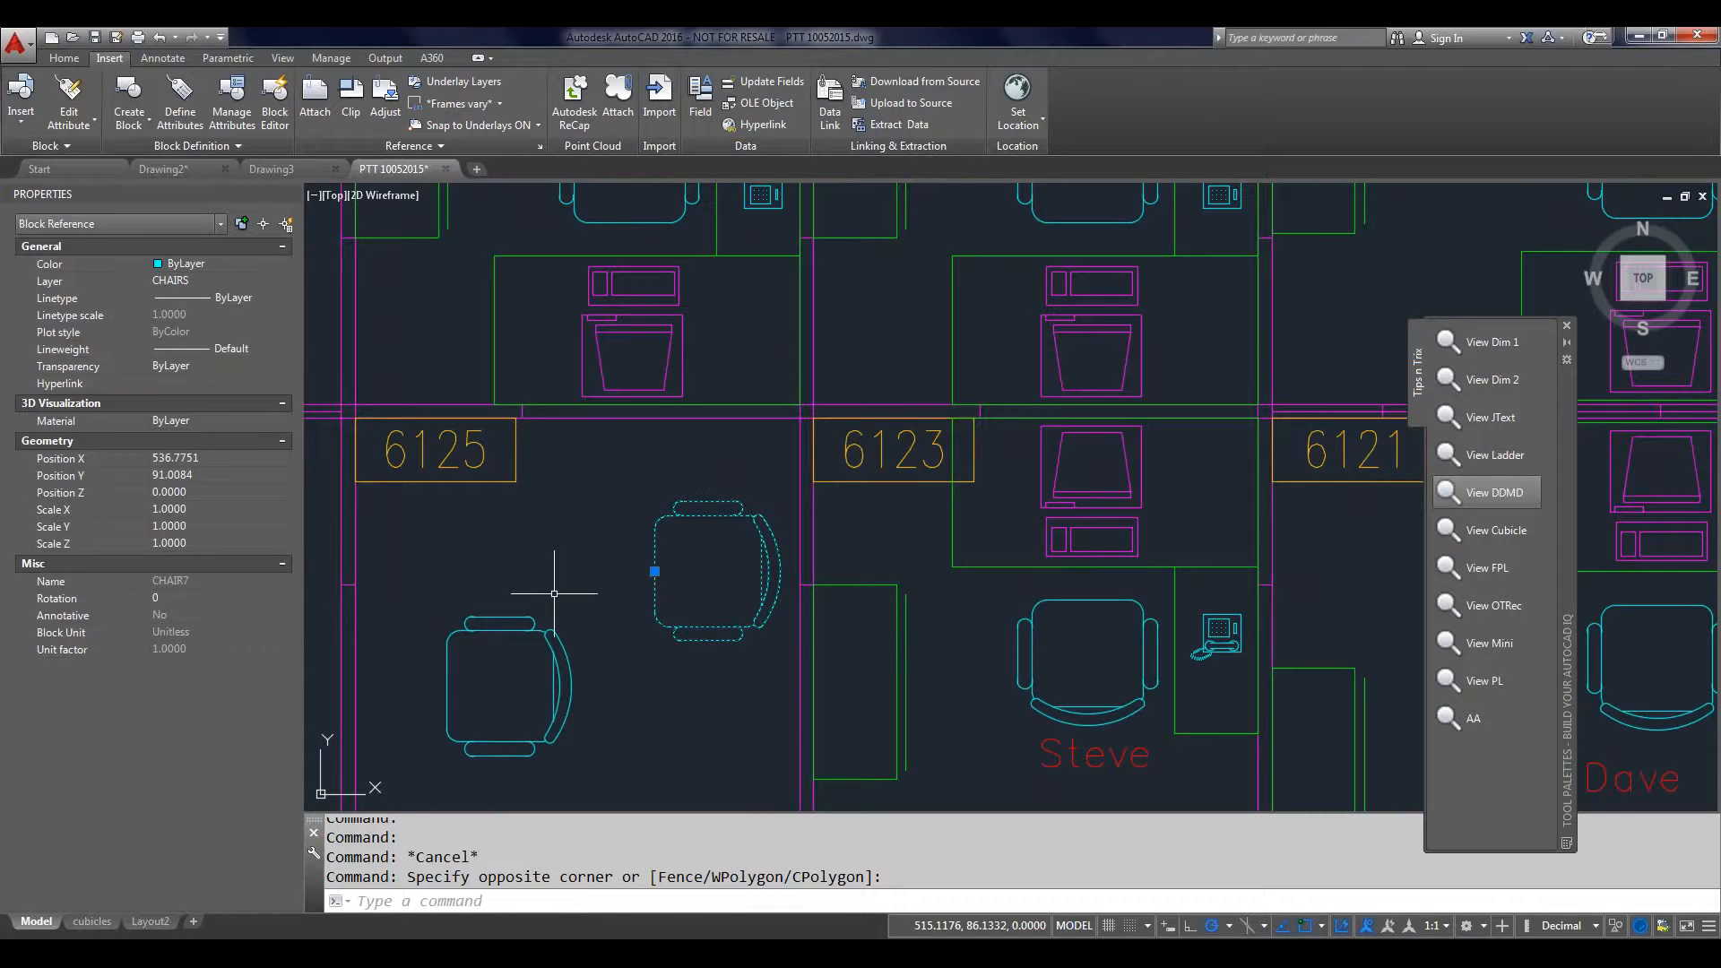
Step: Insert the Phone block in cubicle 6125 above the existing chairs, with uniform scale 1 and rotation 0
text(i)
key(Return)
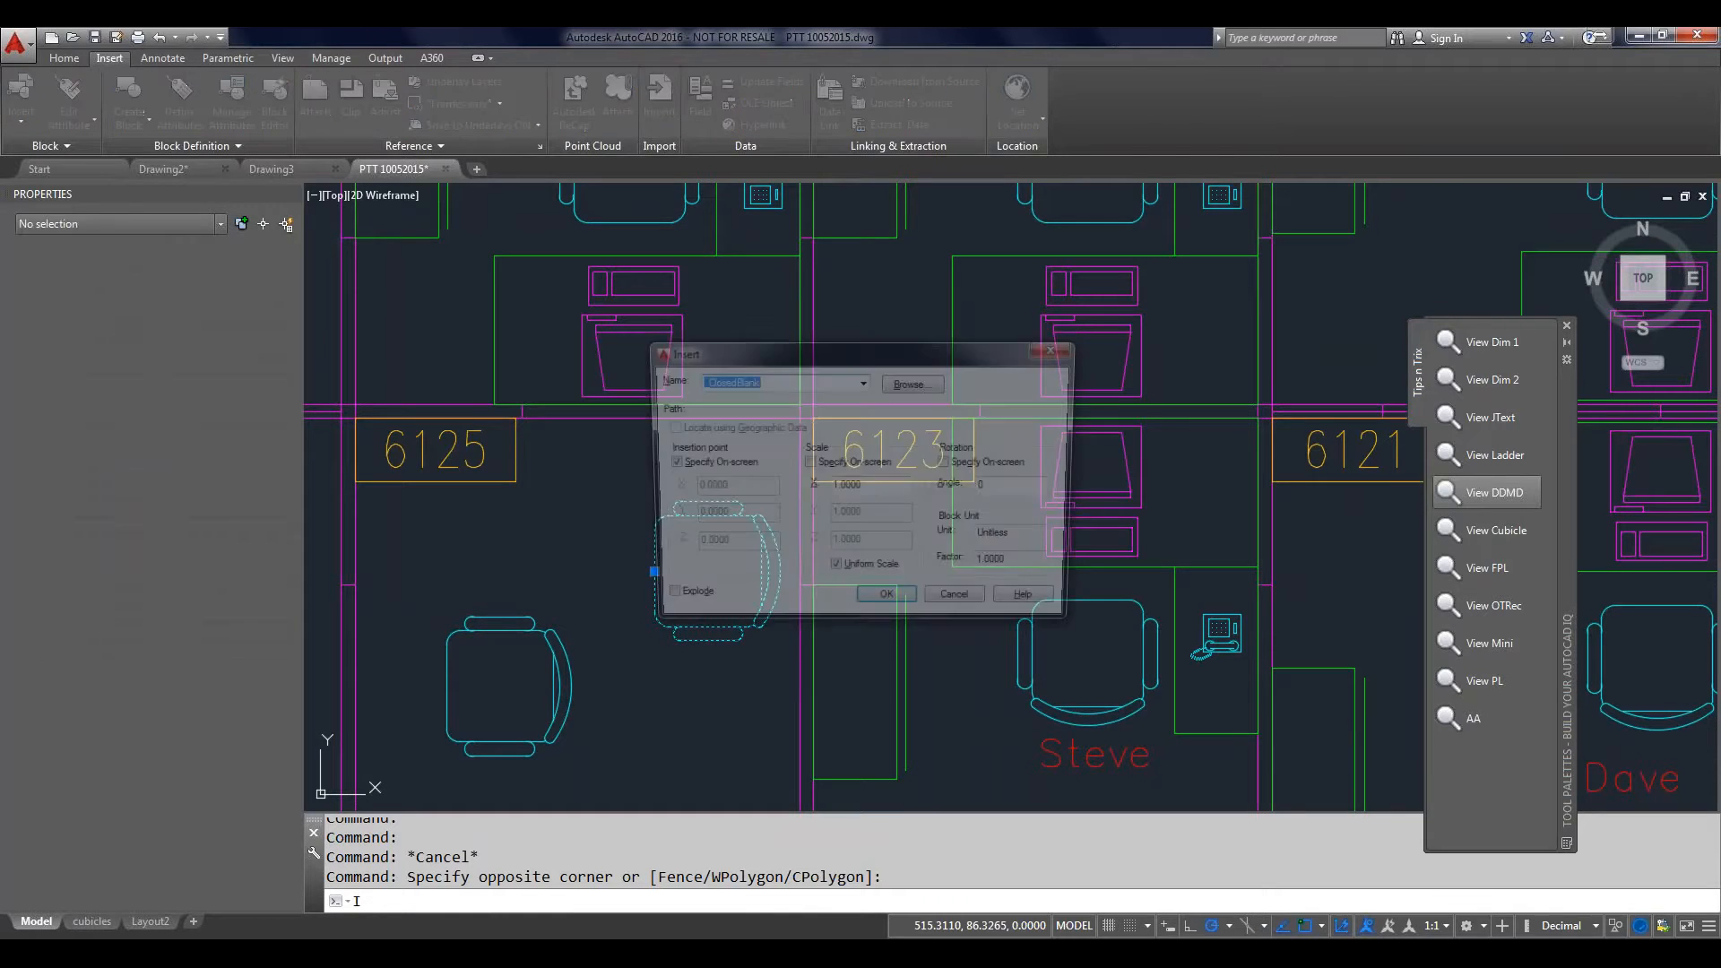
click(863, 382)
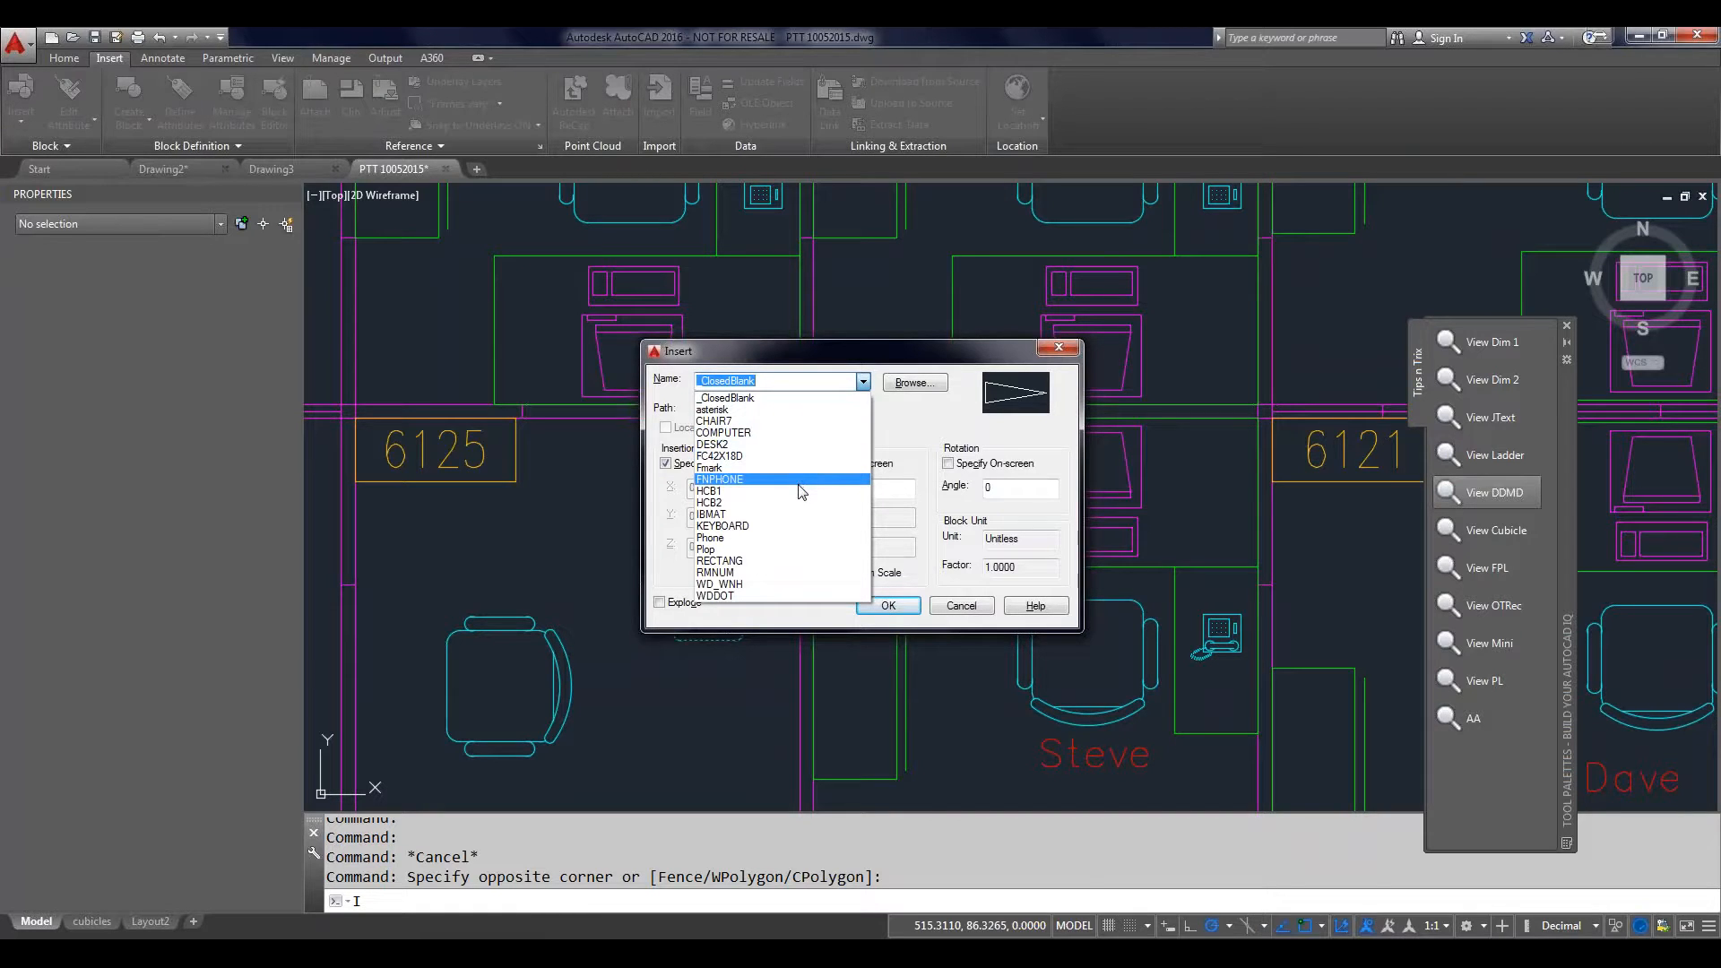
click(782, 538)
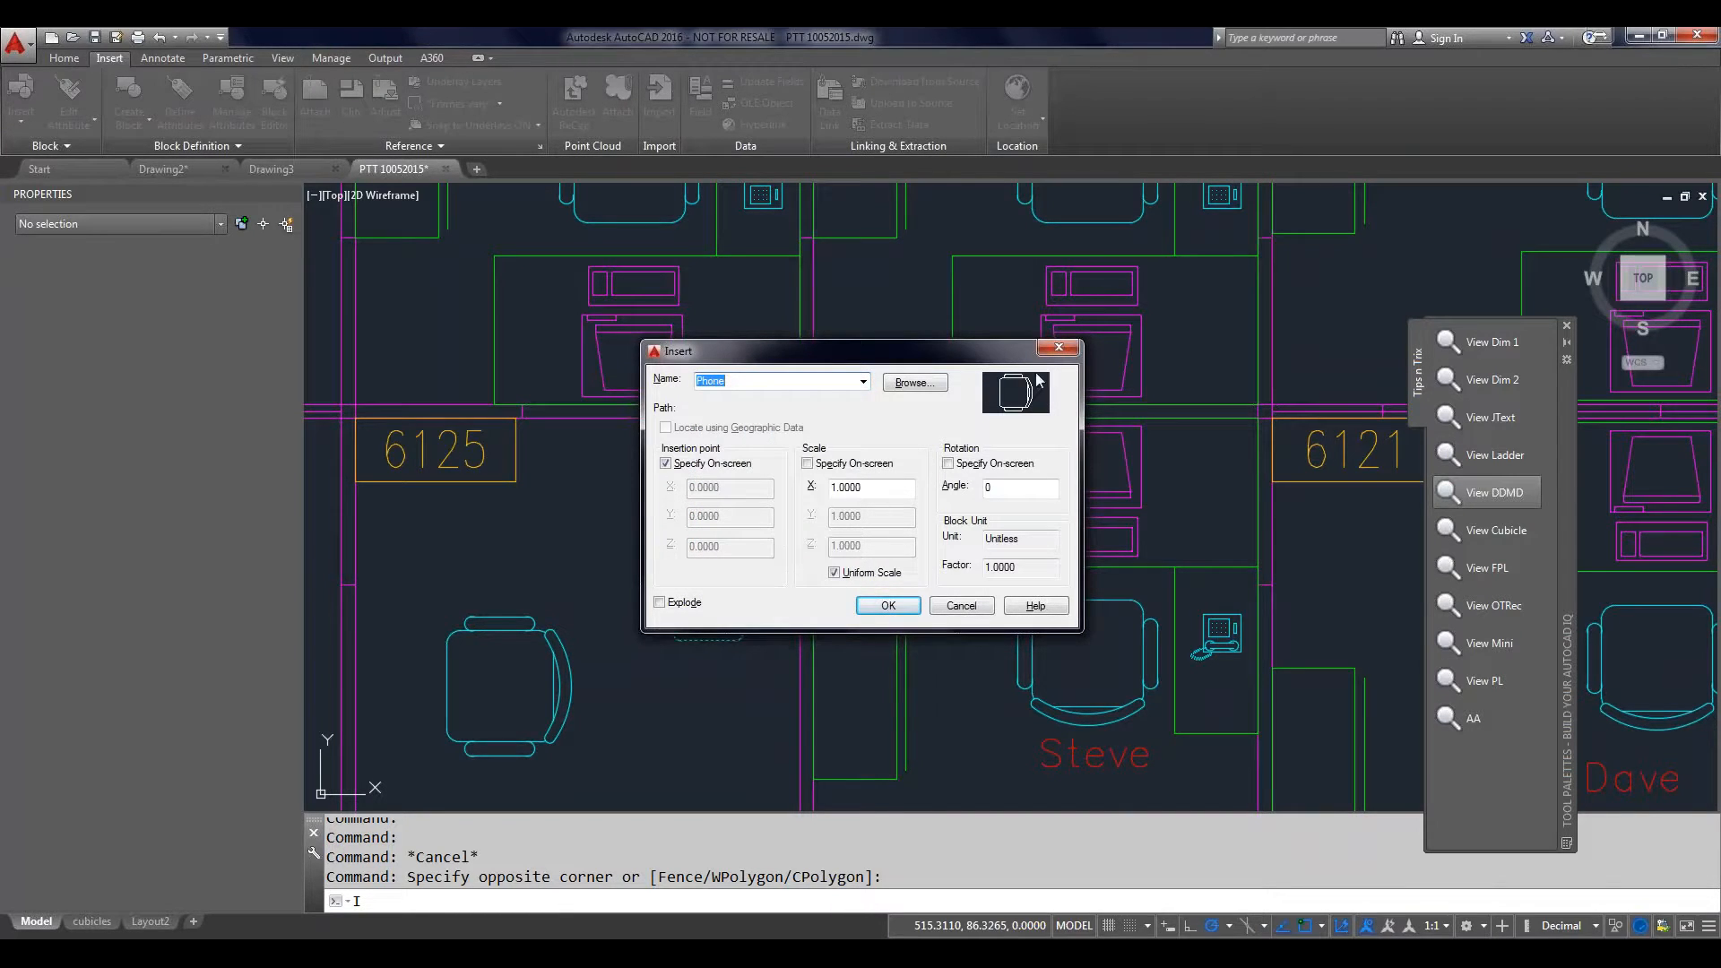
click(888, 606)
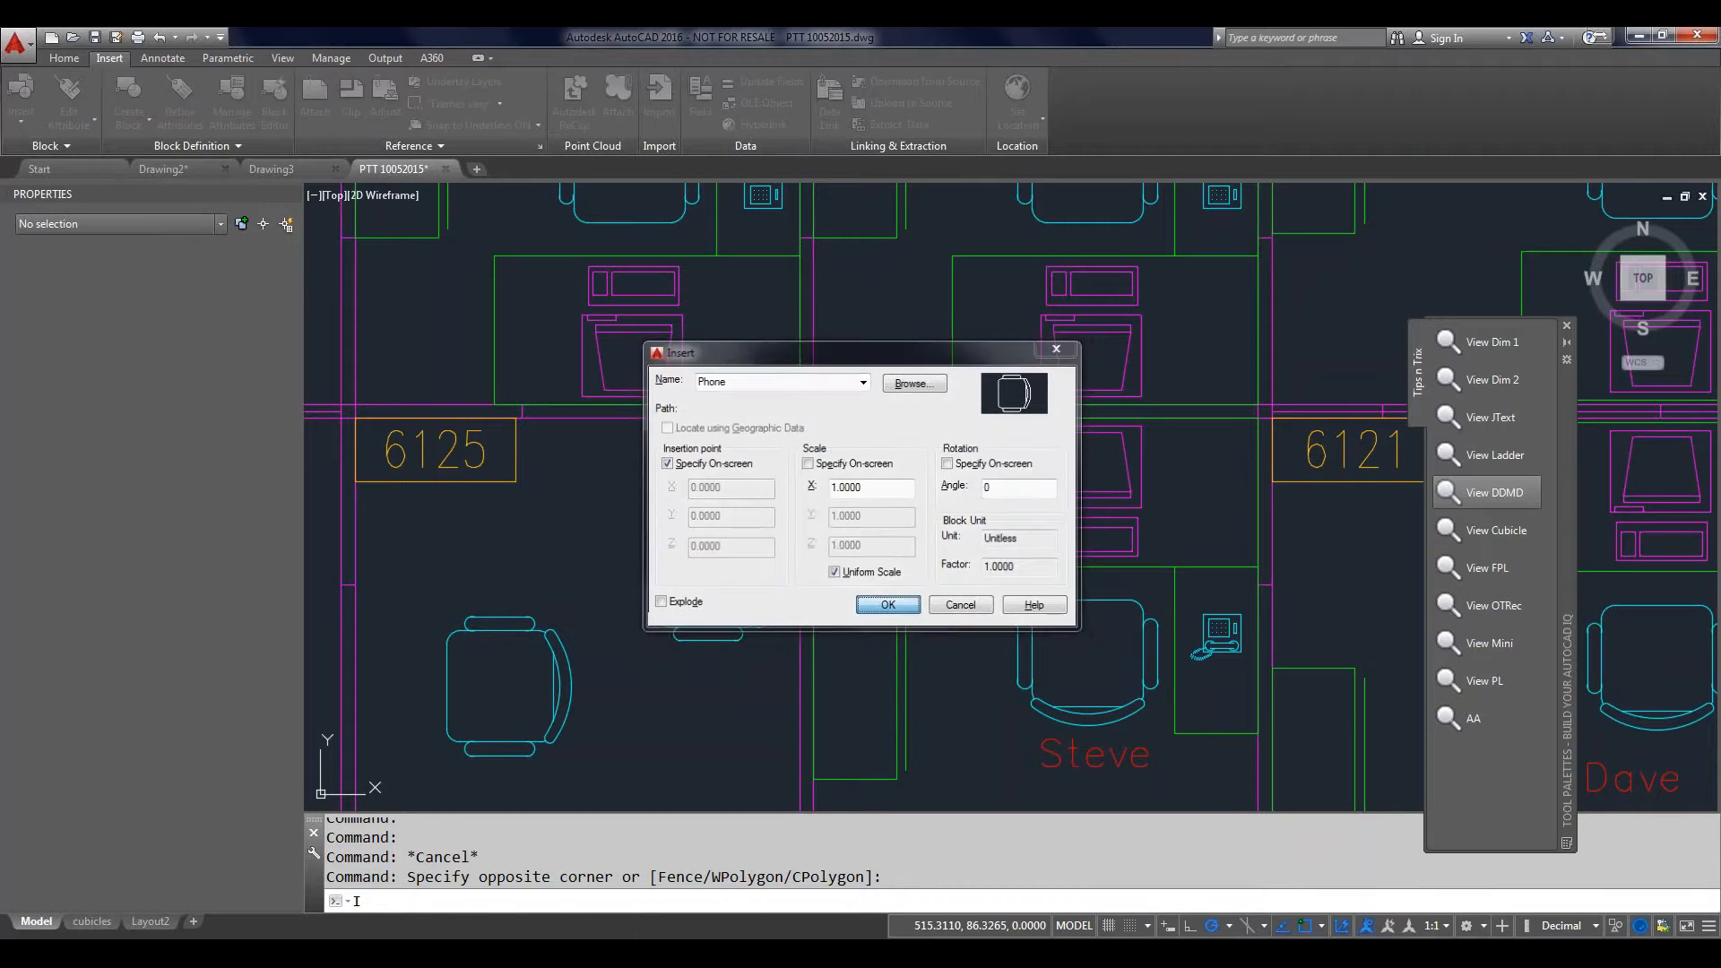
click(525, 542)
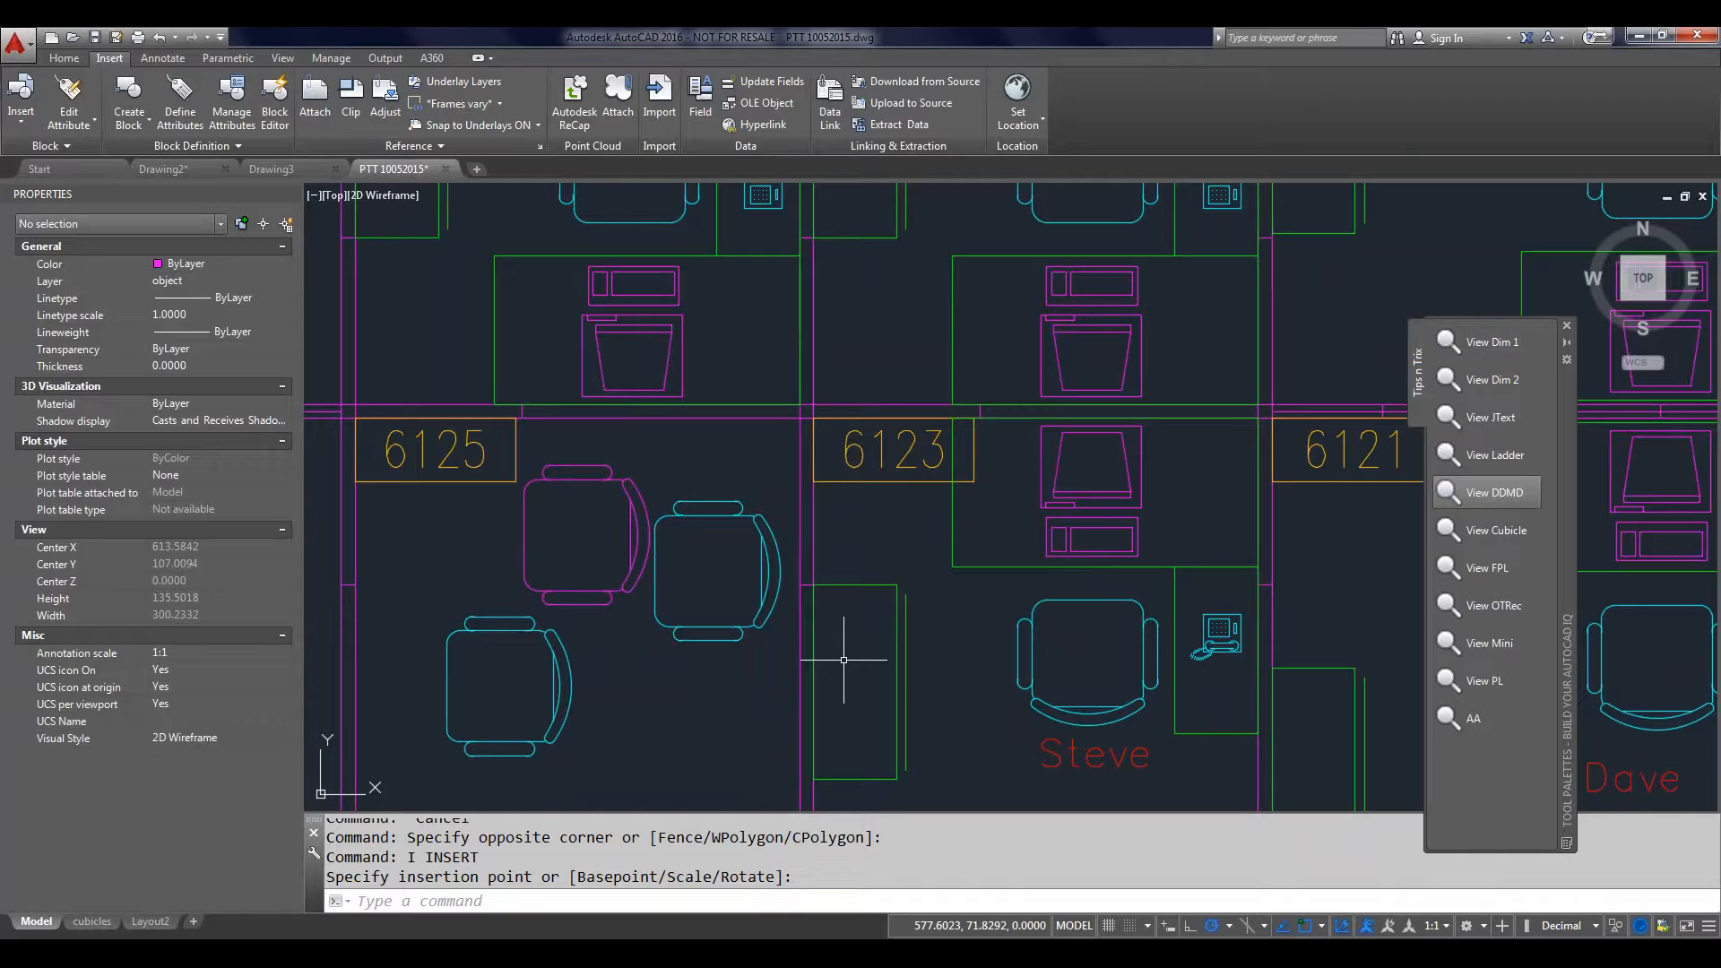
Step: Rename the Phone block to Chair22 and check the block name of the magenta chair in cubicle 6125
text(RENAME)
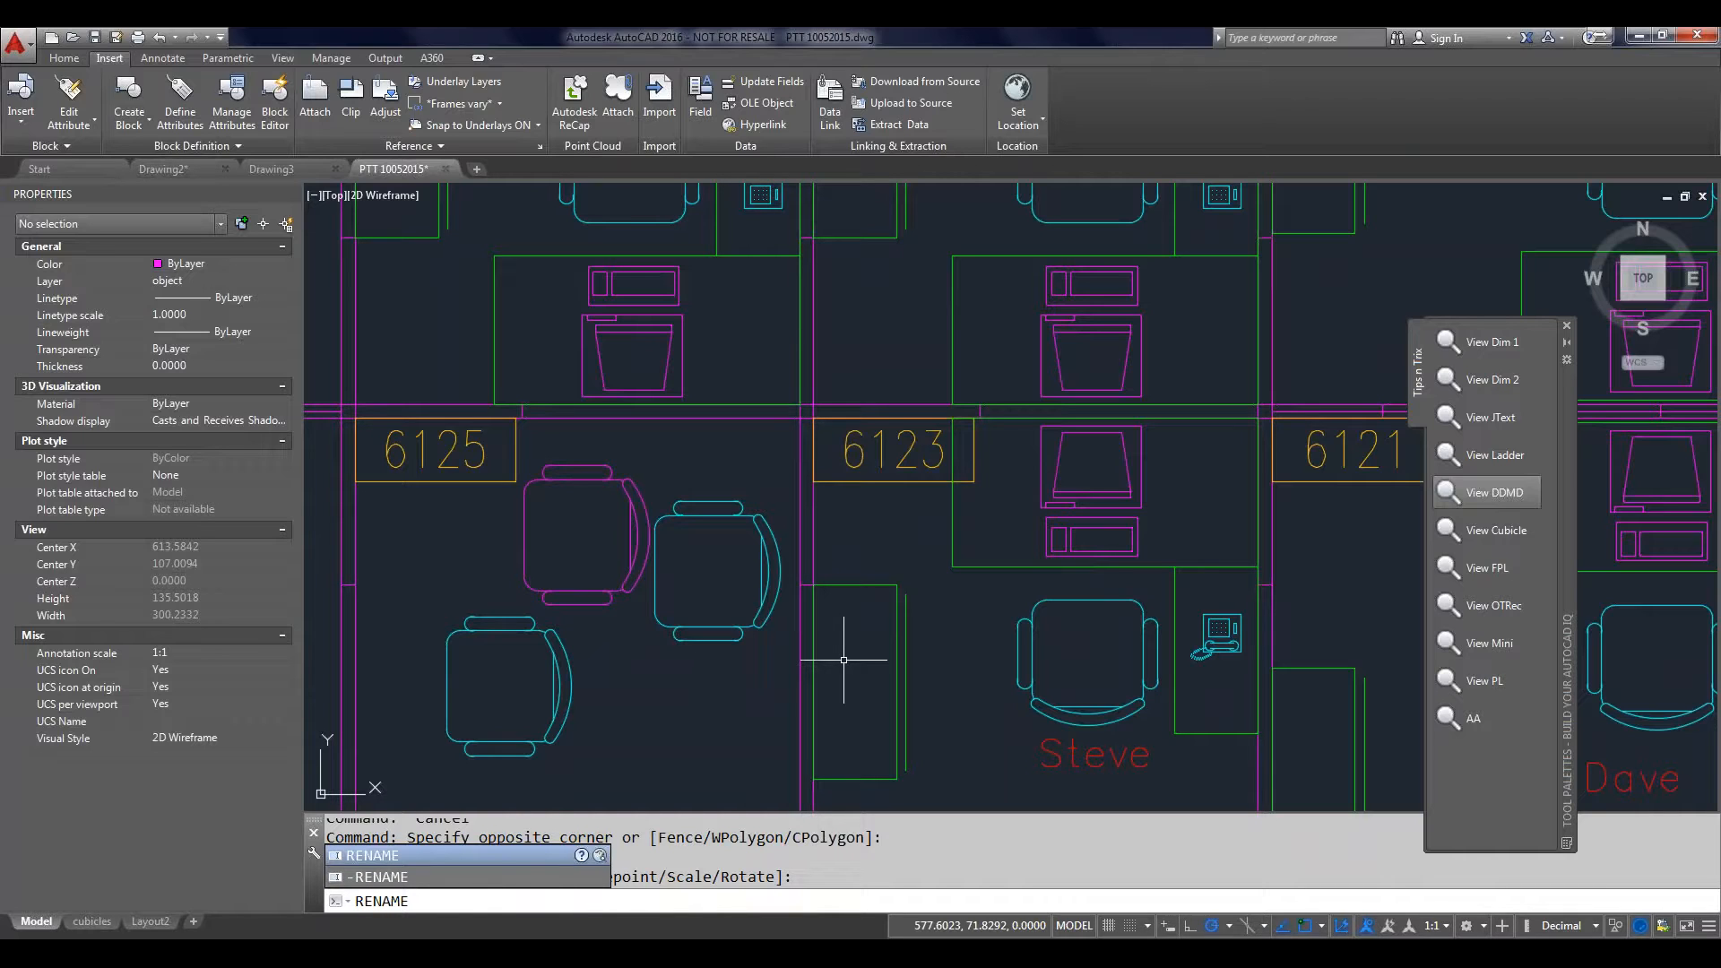
key(Return)
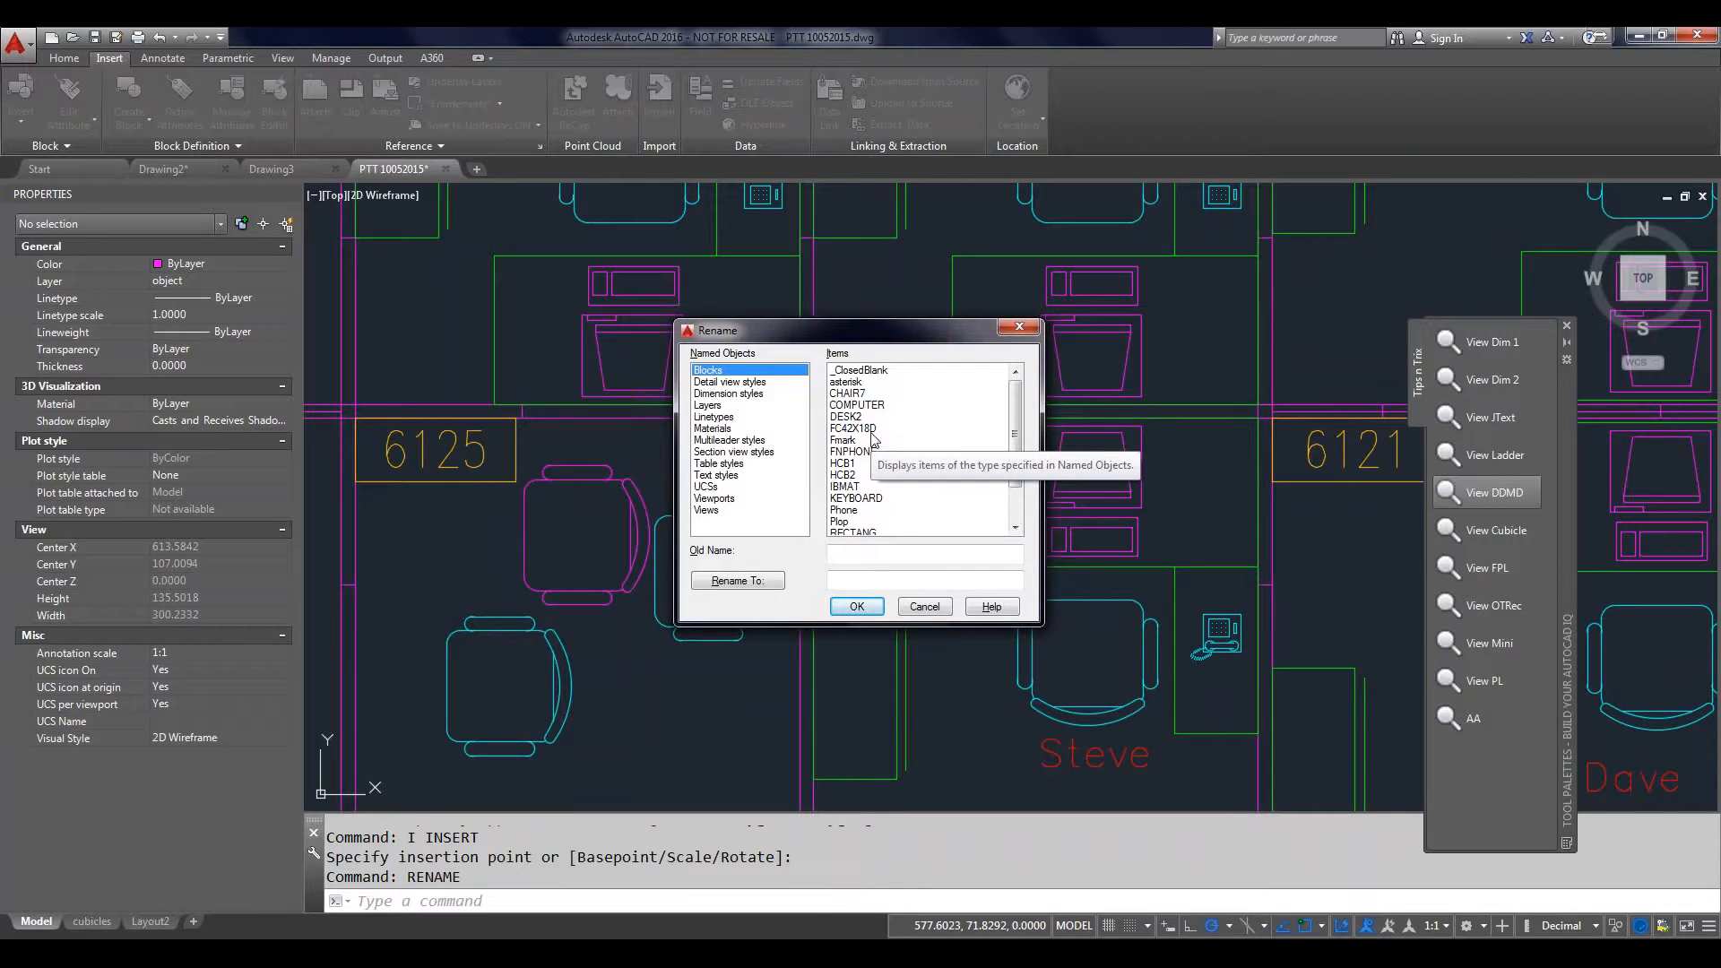
click(847, 511)
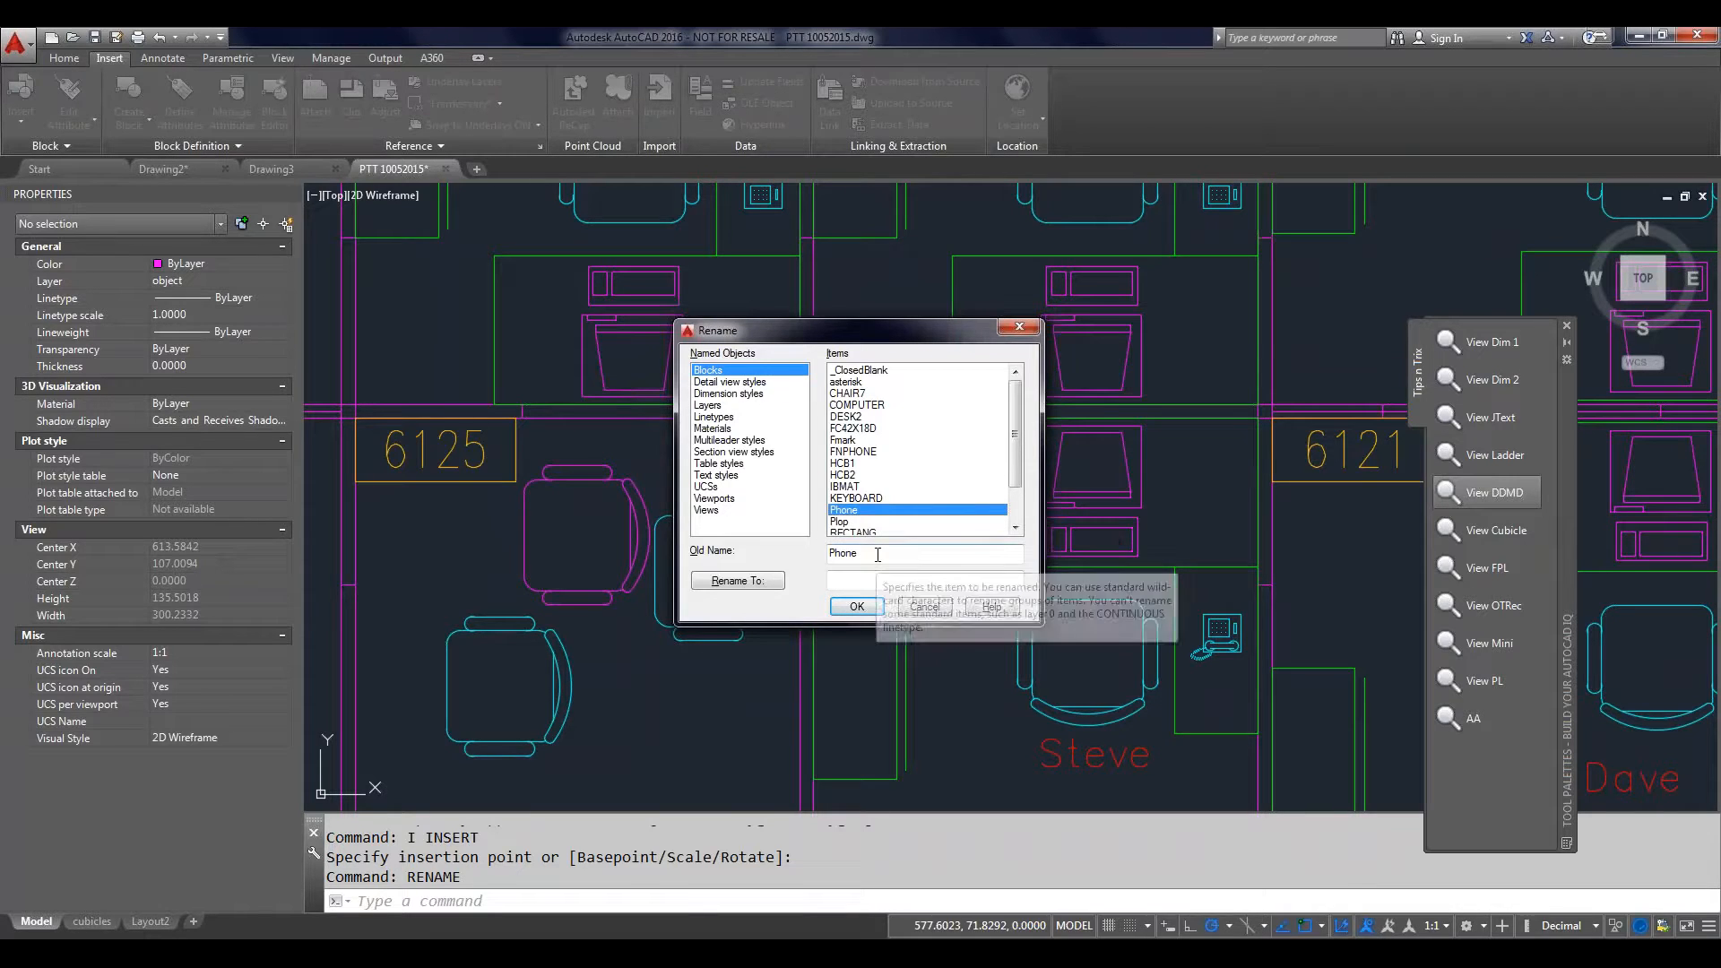
click(855, 578)
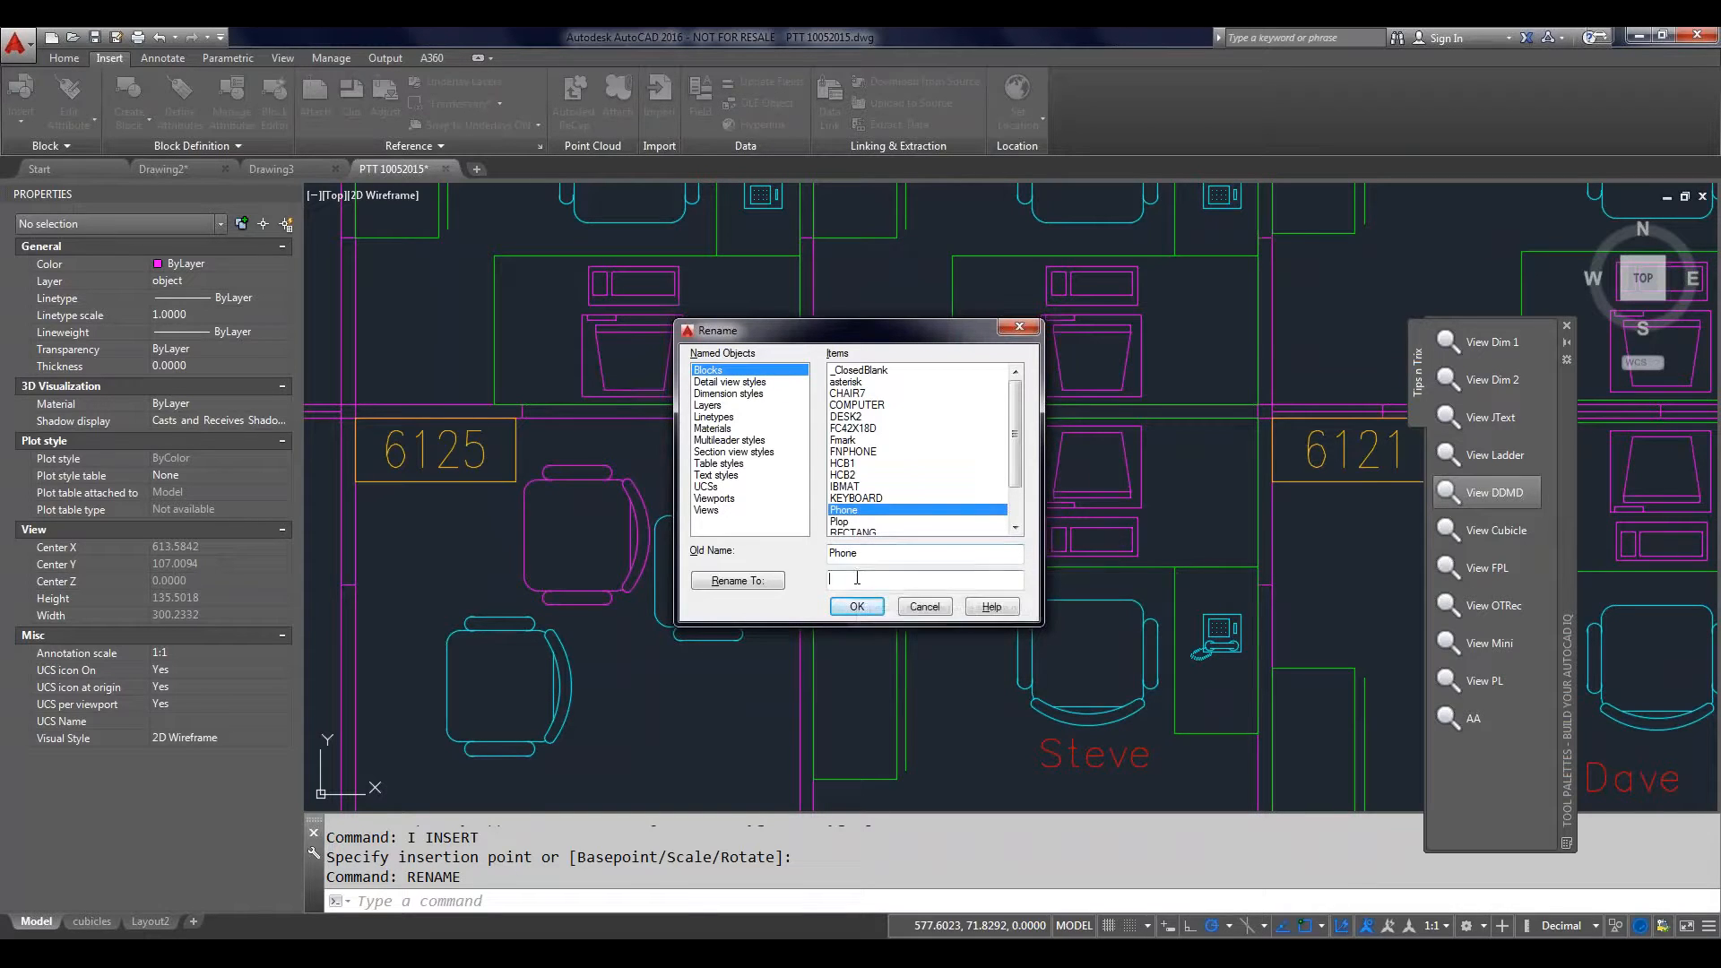
text(Chair22)
click(737, 580)
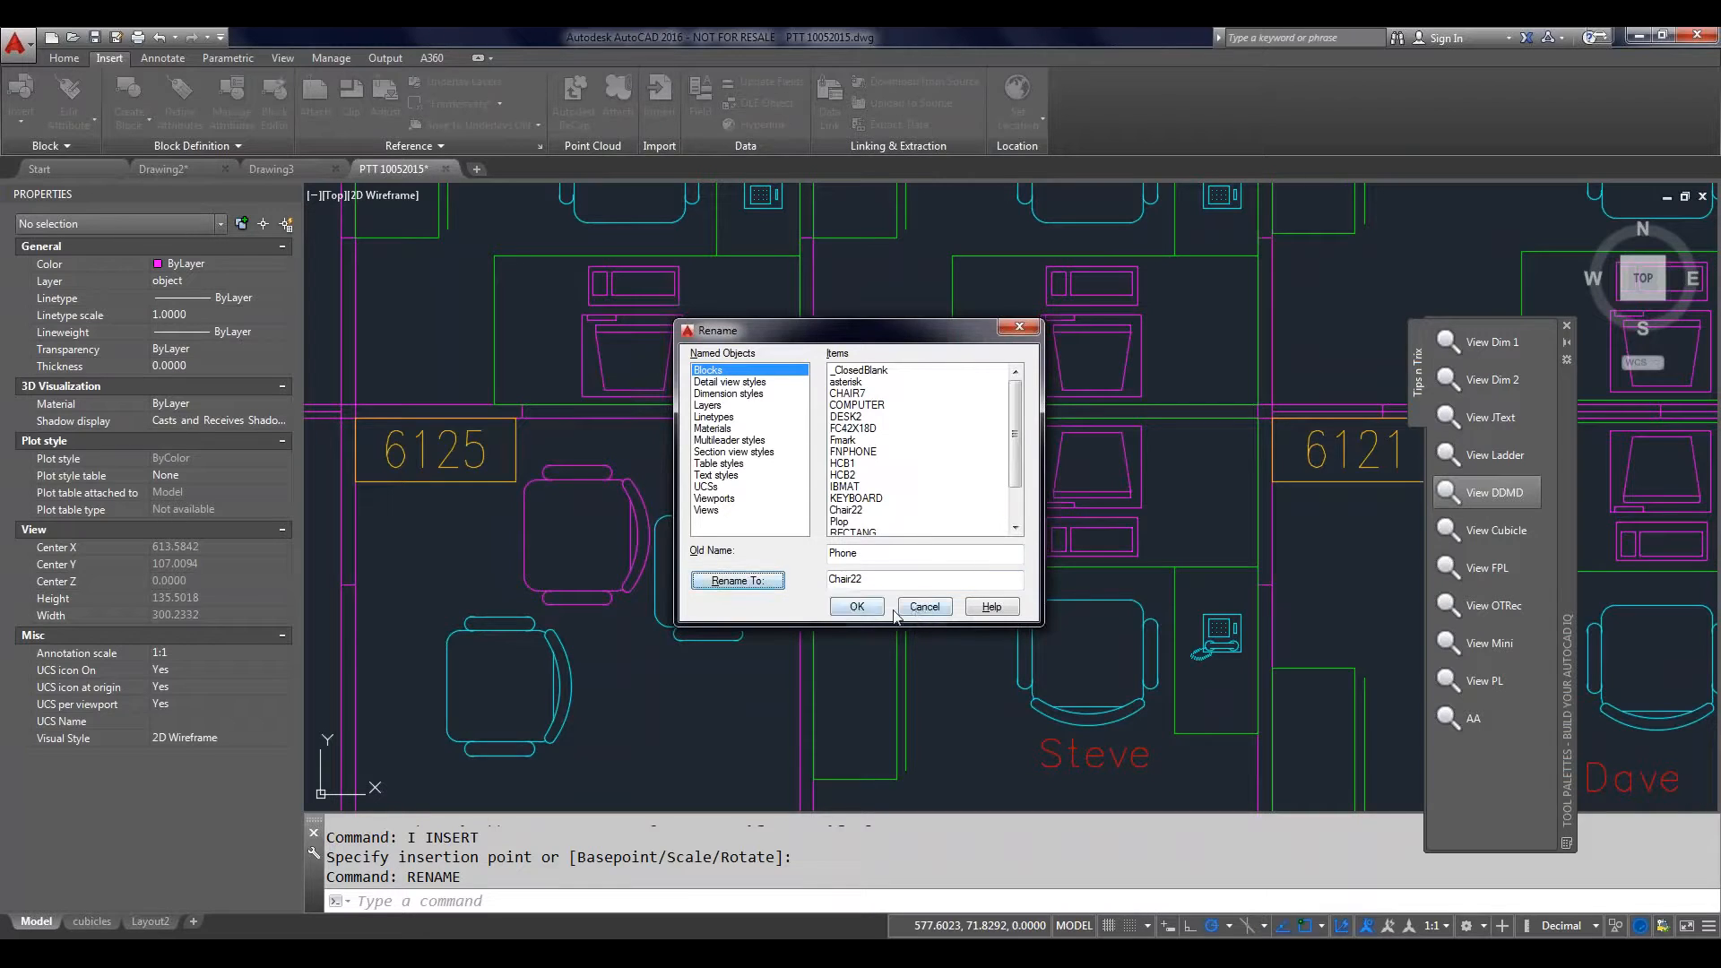
click(856, 608)
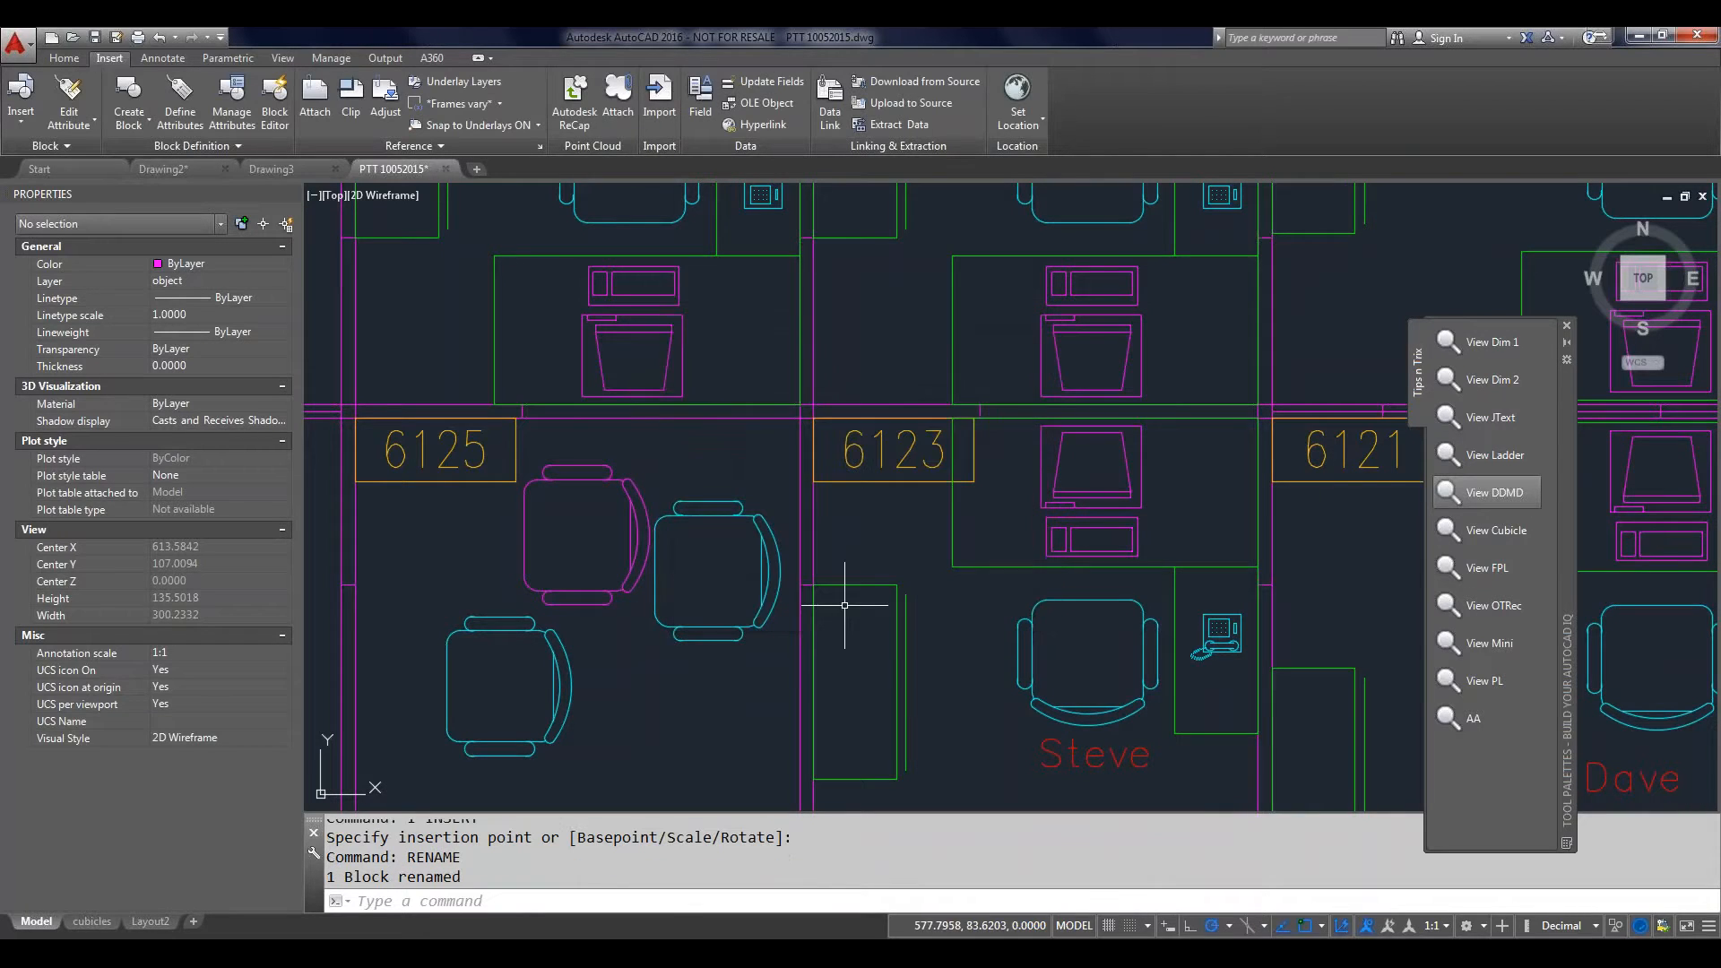
click(633, 489)
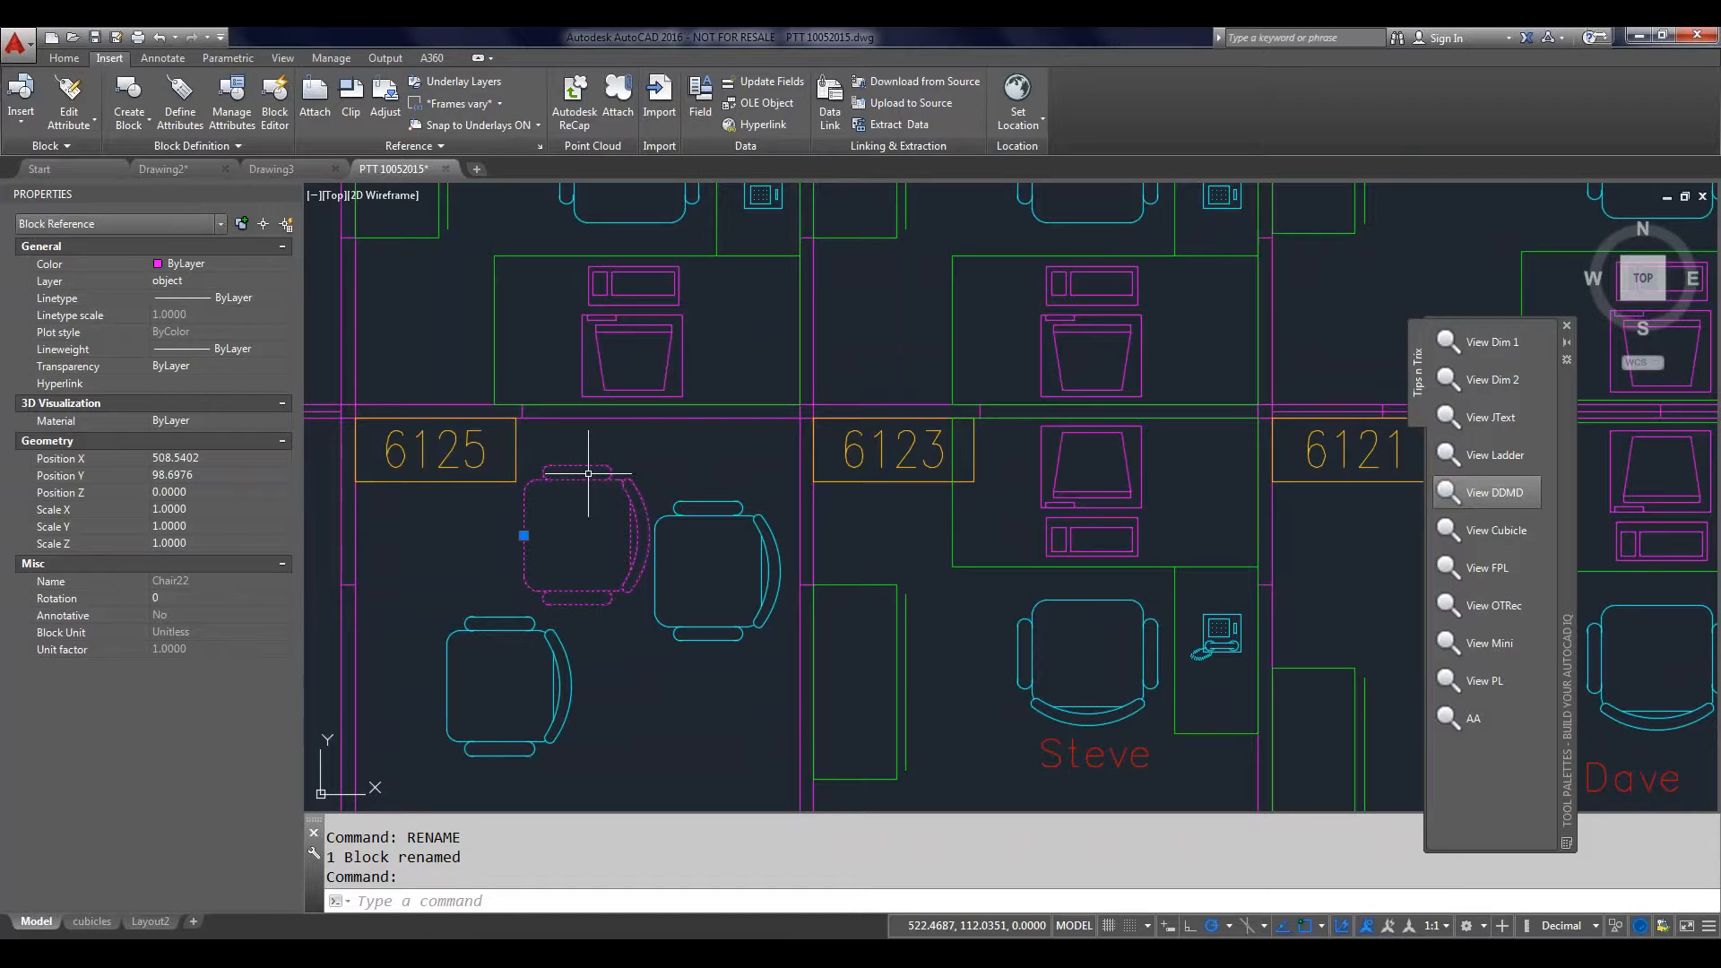
key(Escape)
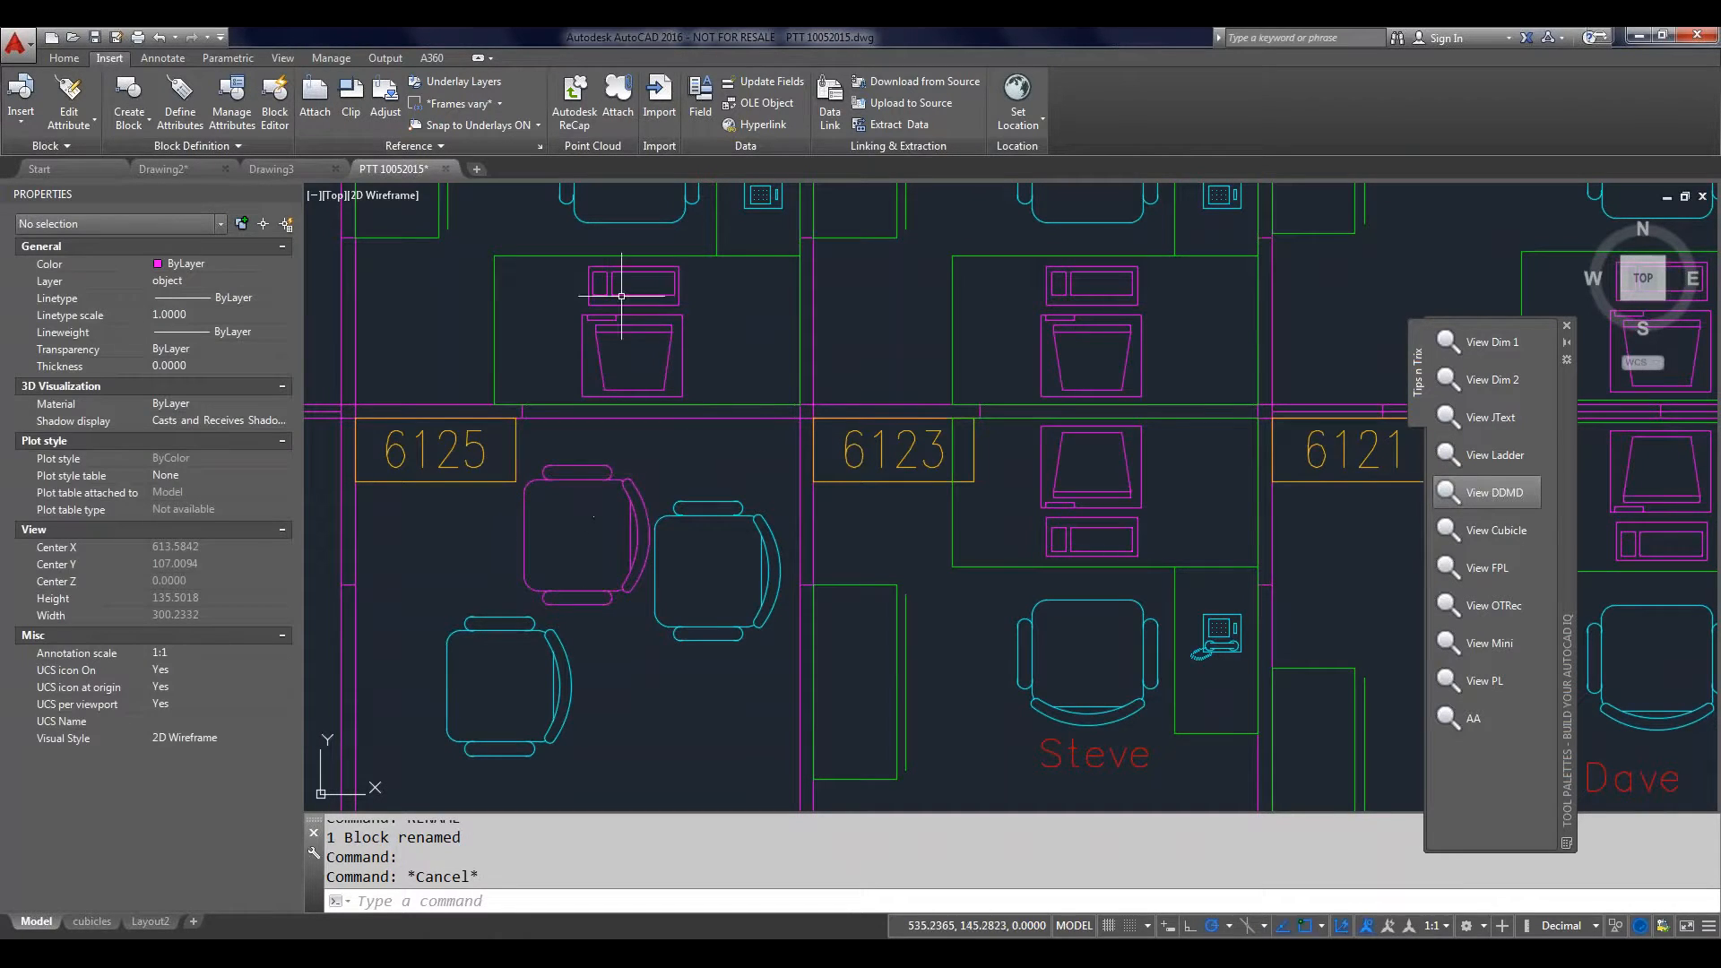
Step: Add the layer selection list to the Quick Access Toolbar while the Chair22 block is selected
click(86, 59)
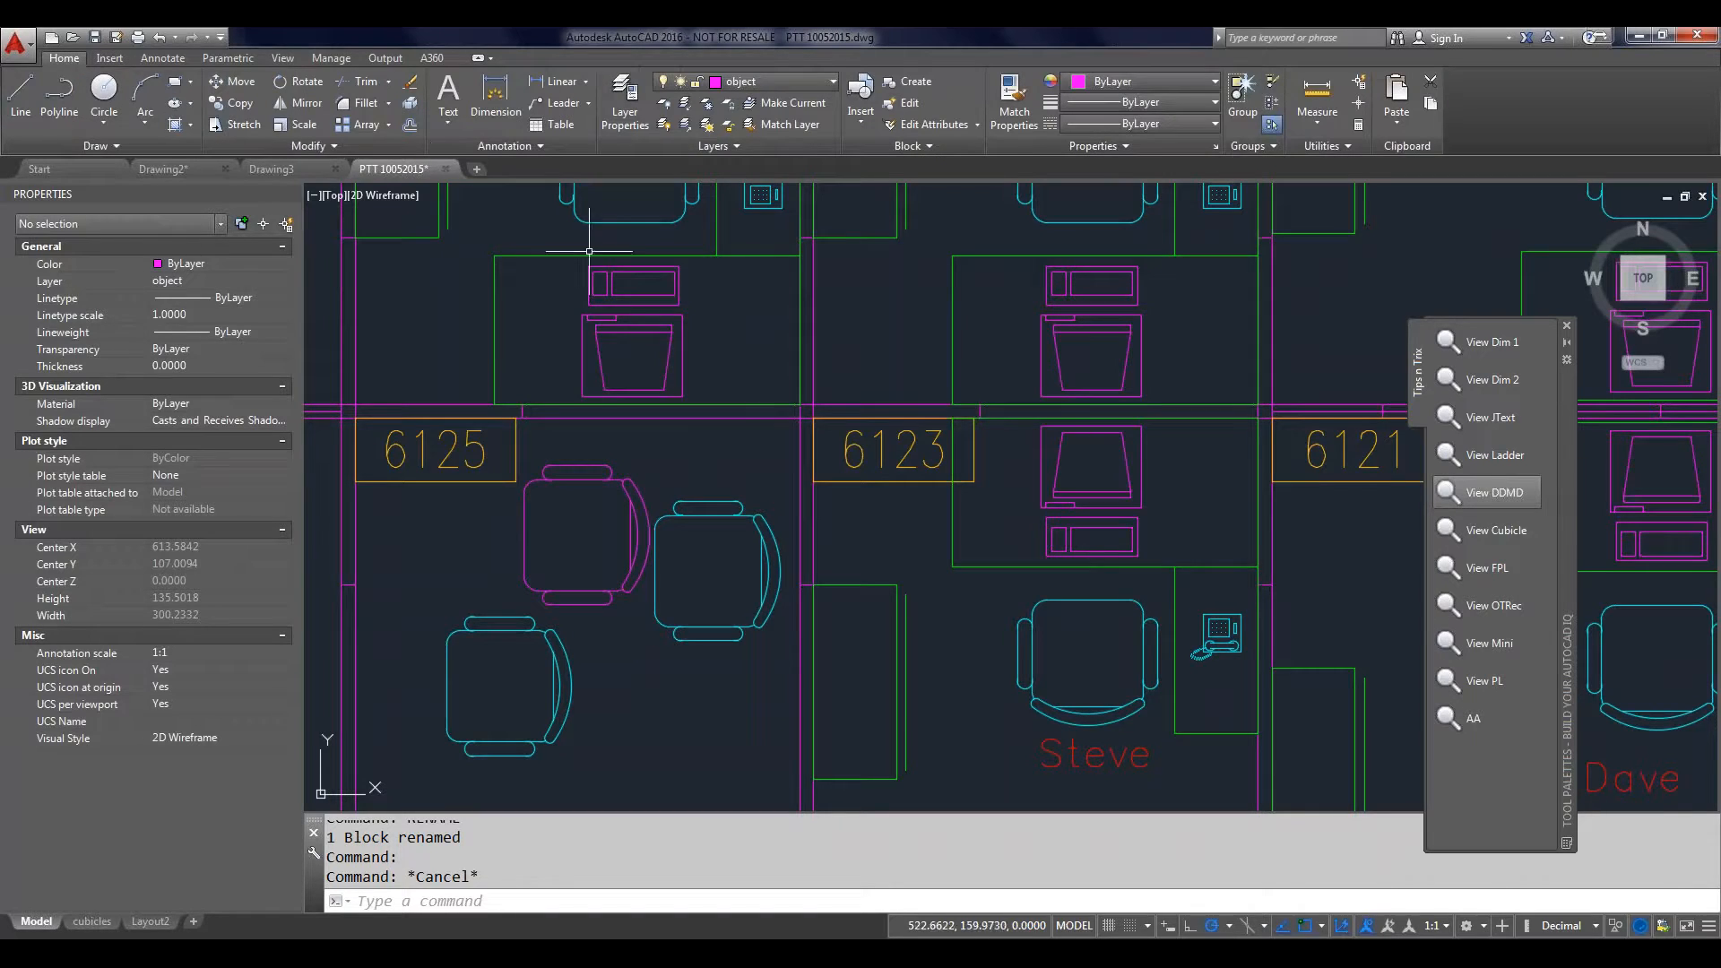
click(568, 482)
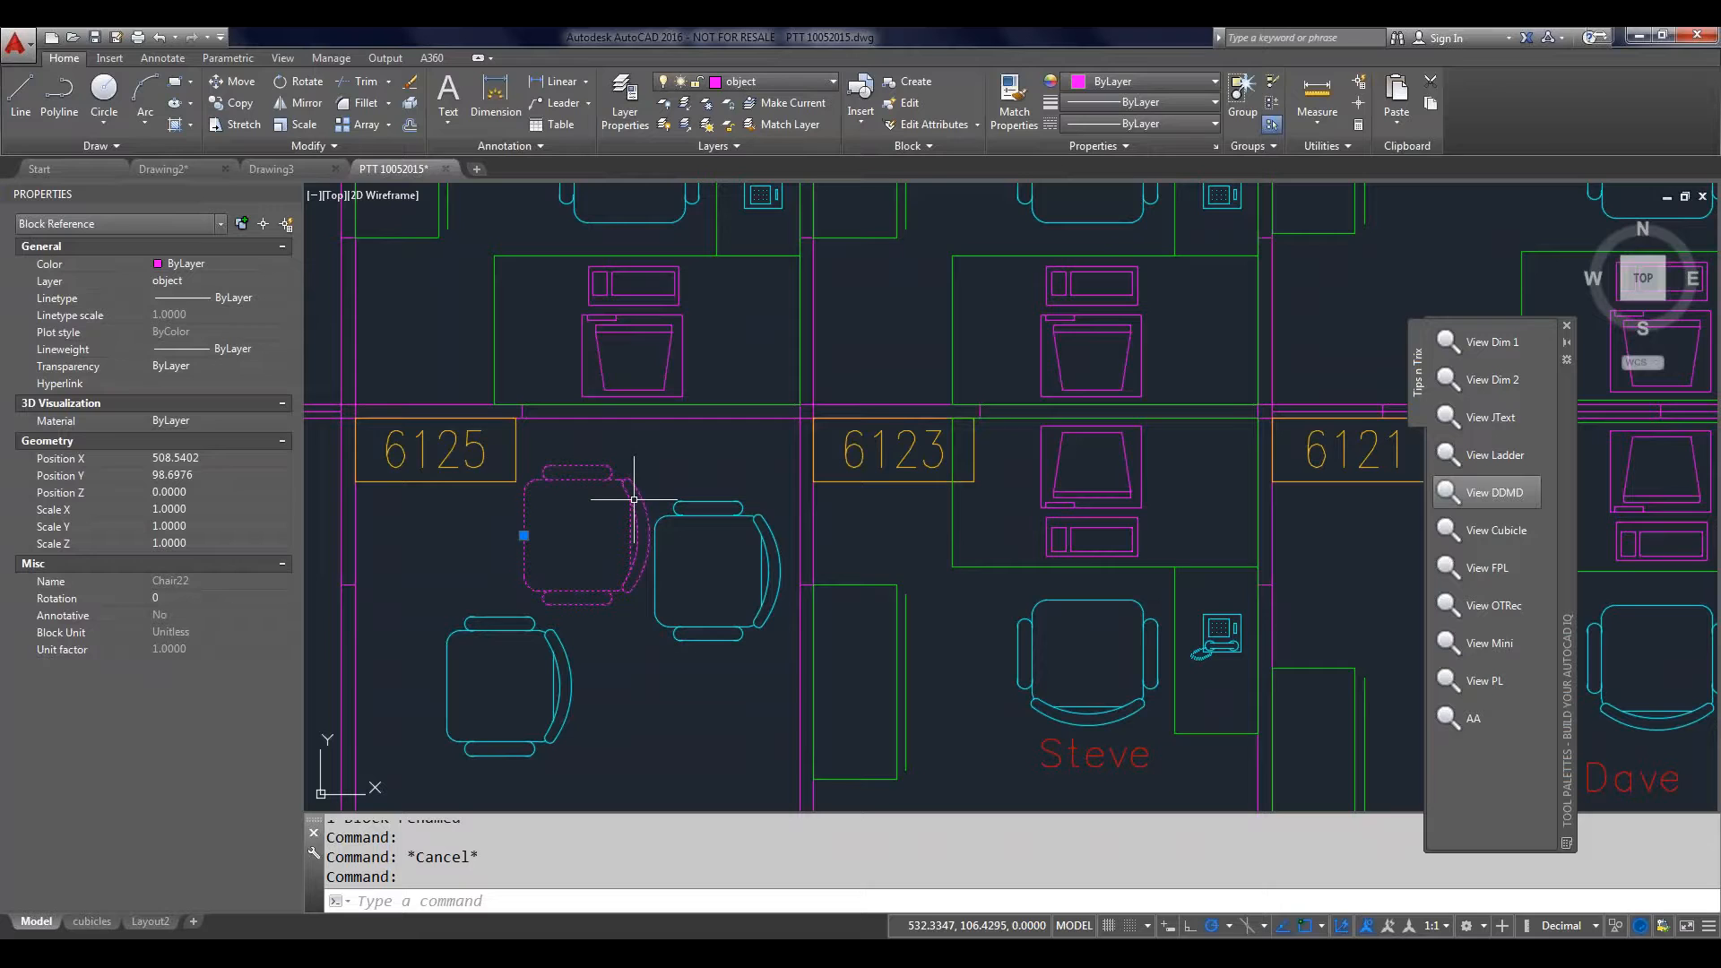
right_click(733, 84)
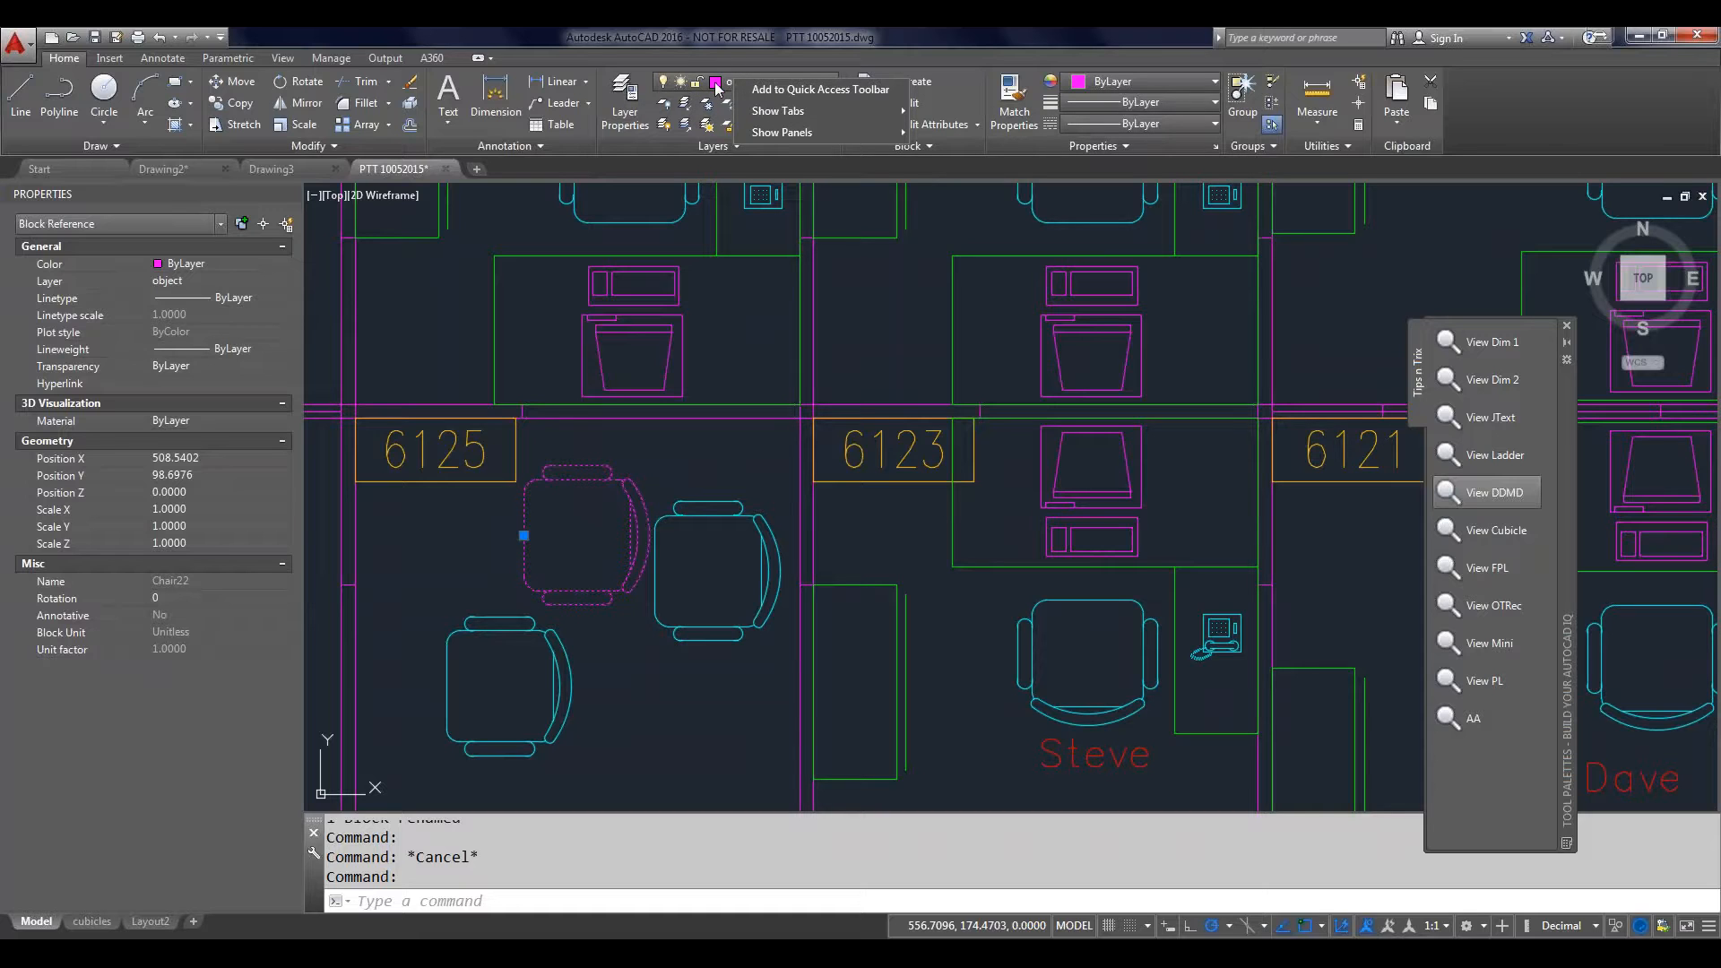
click(782, 93)
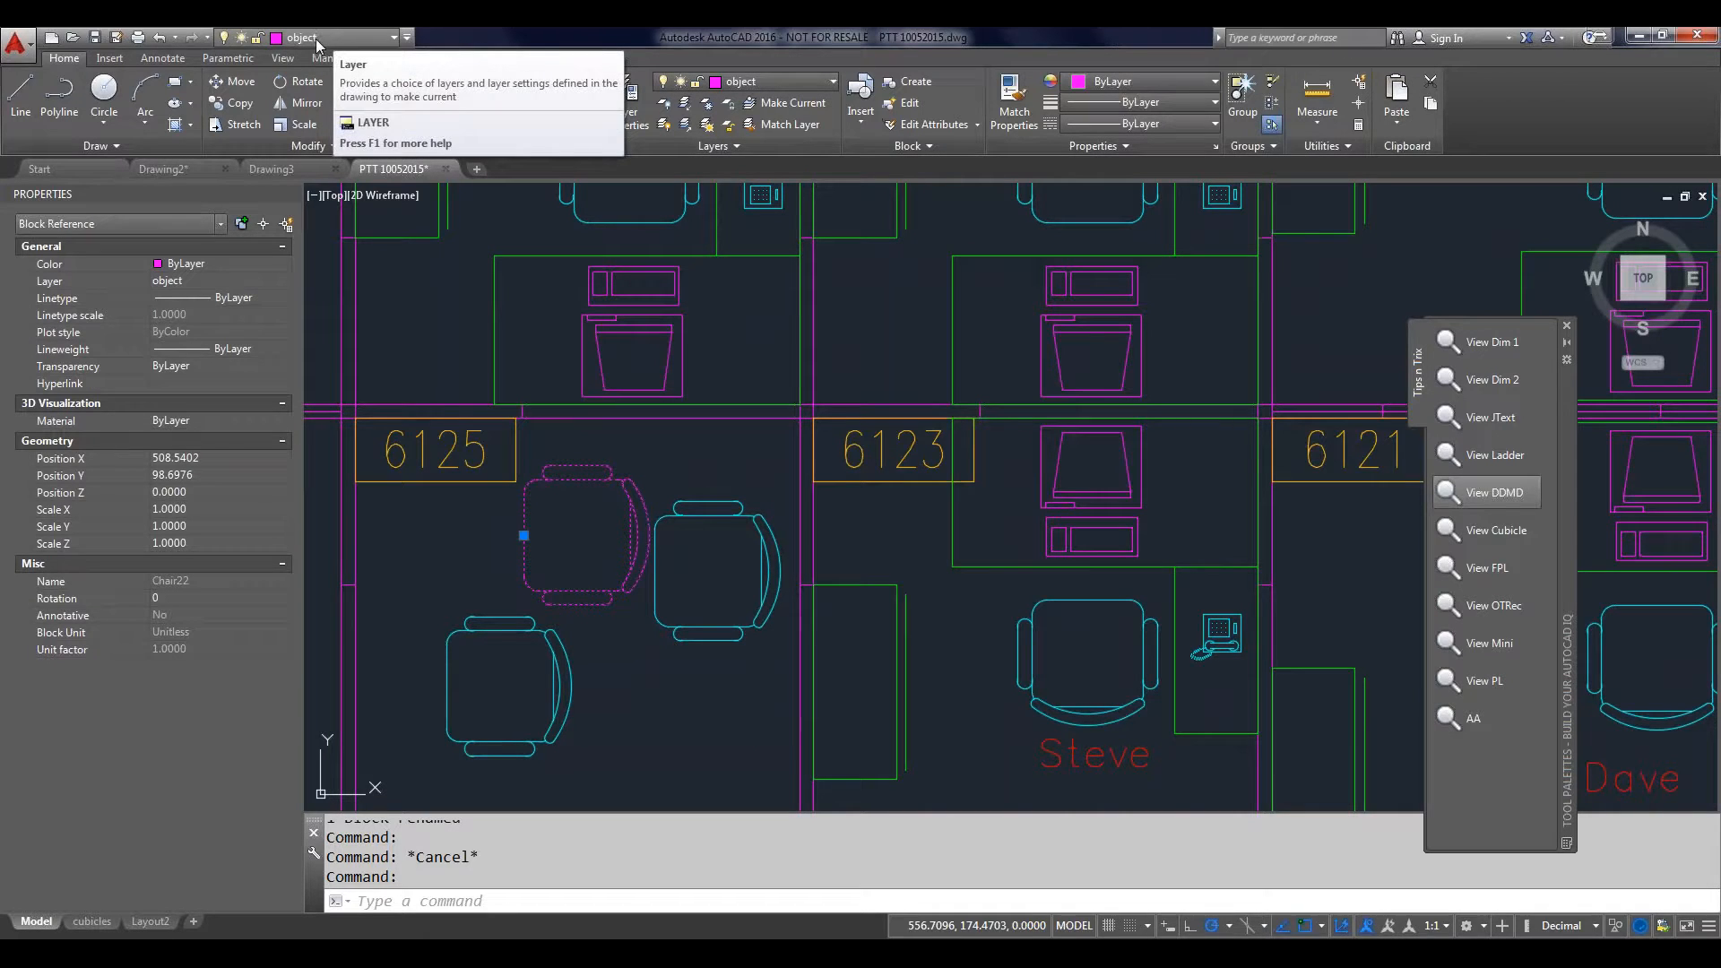
Step: Check that the Quick Access layer list stays available across the Annotate, Insert and Home tool sets, and view its layers
click(163, 58)
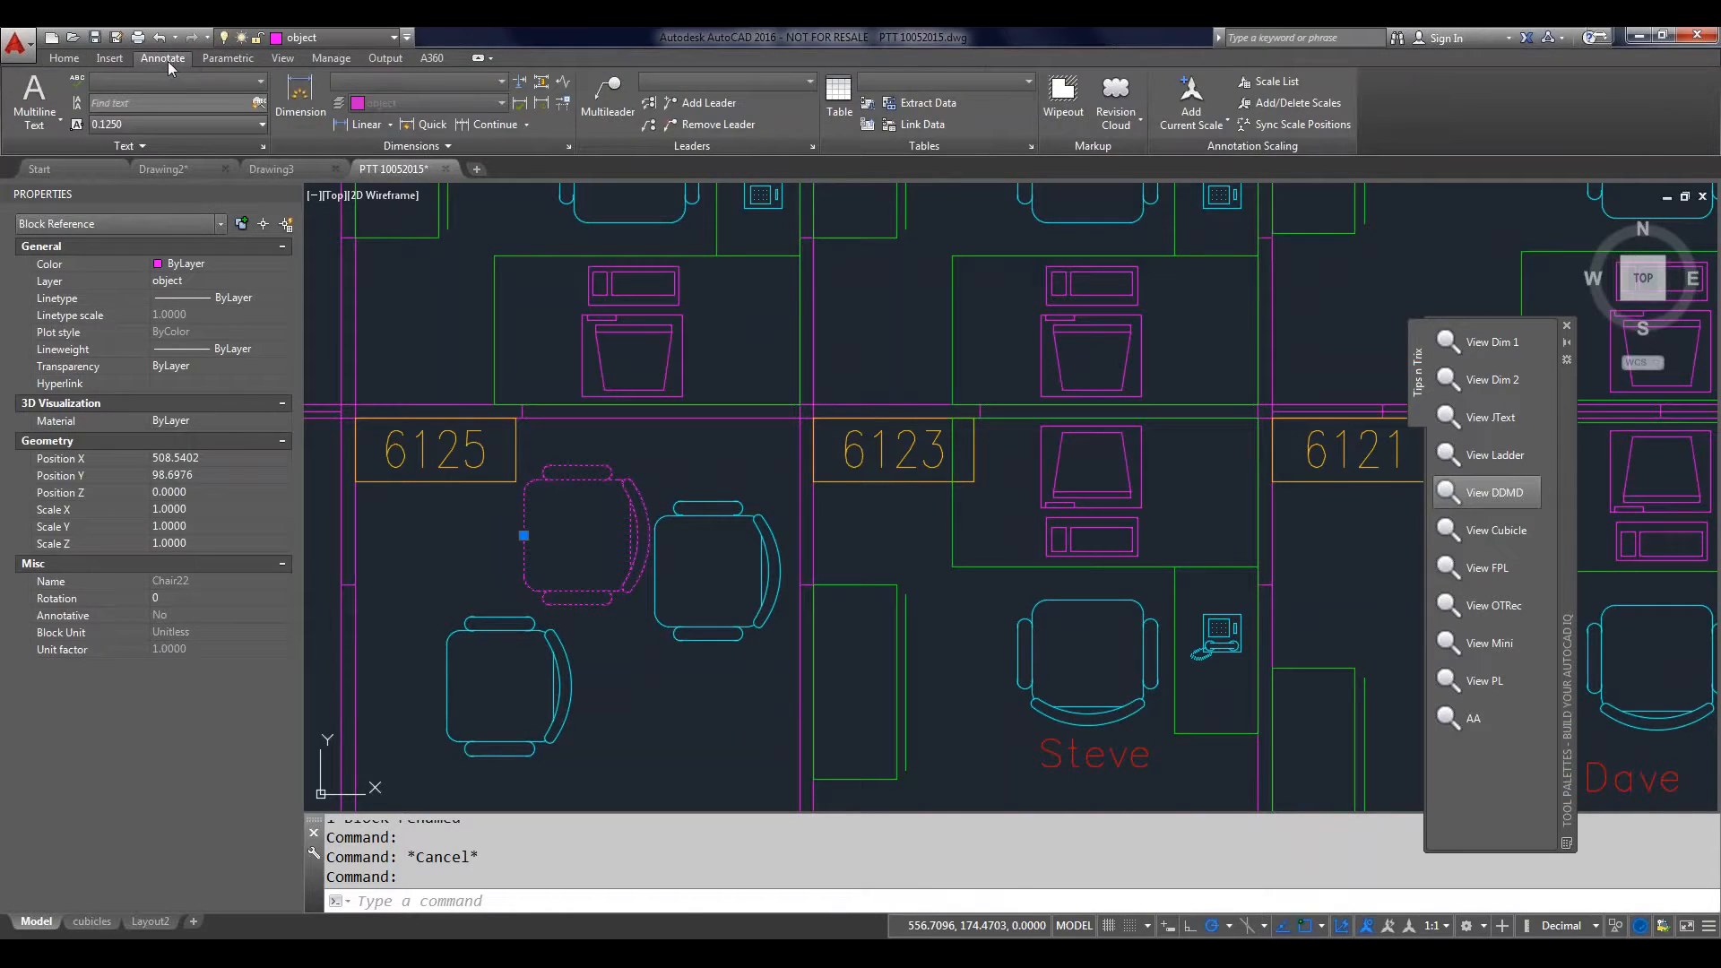
click(120, 59)
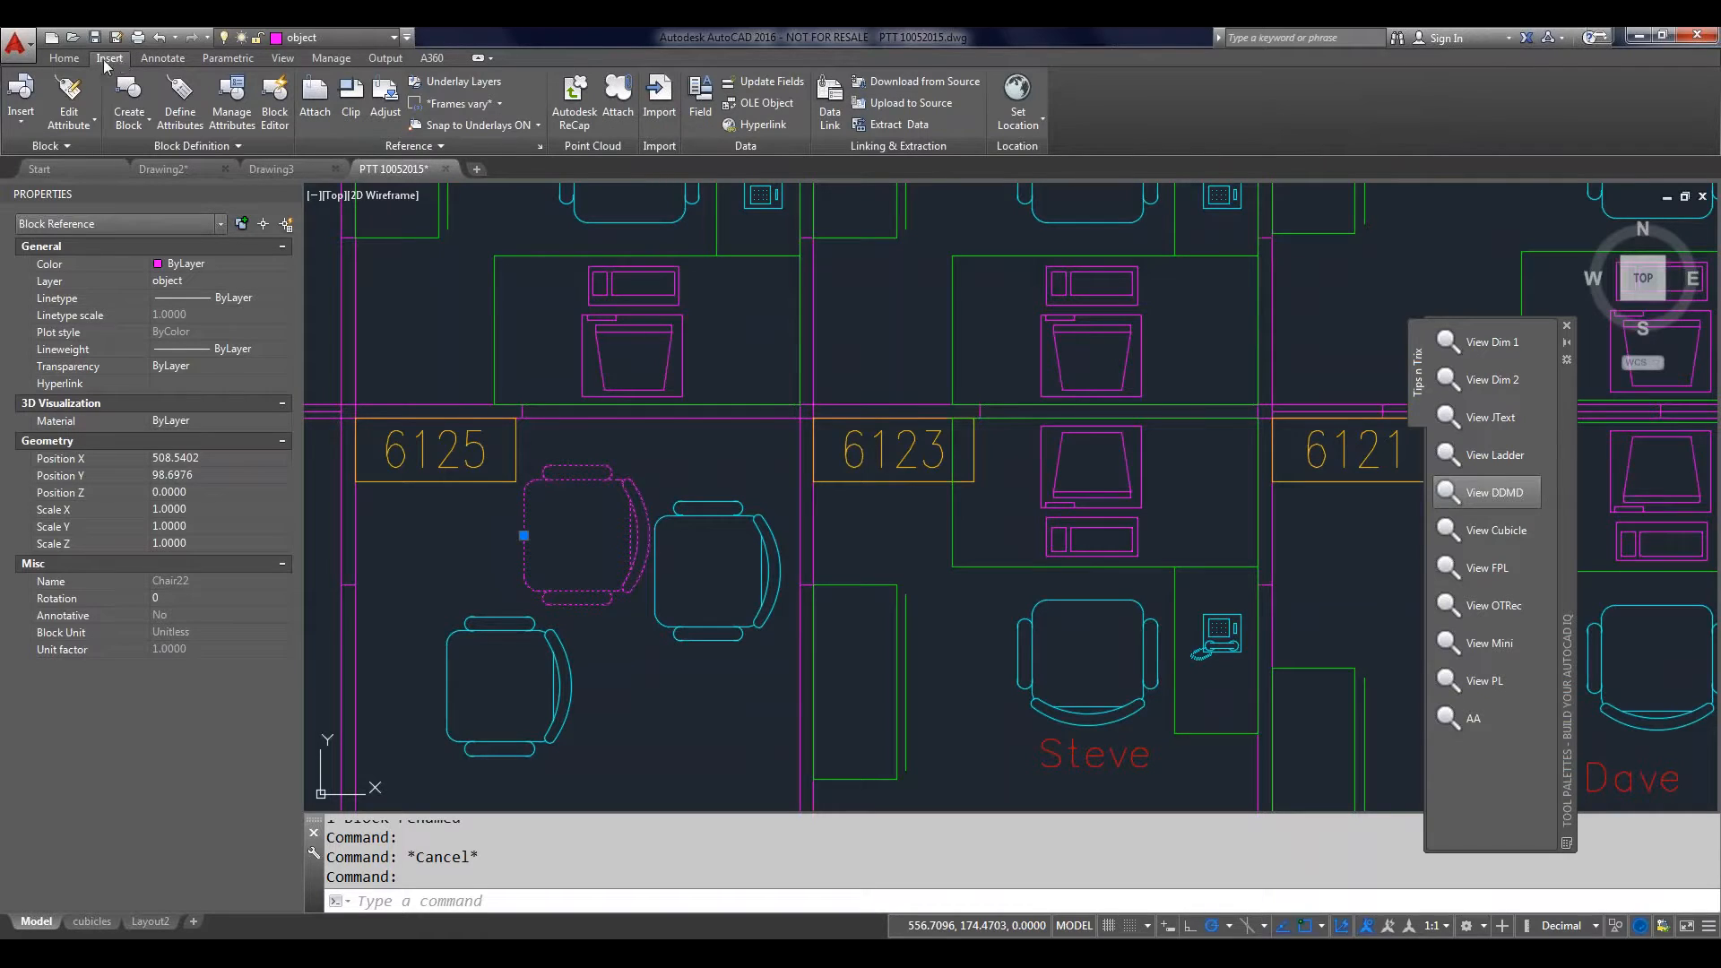
click(71, 57)
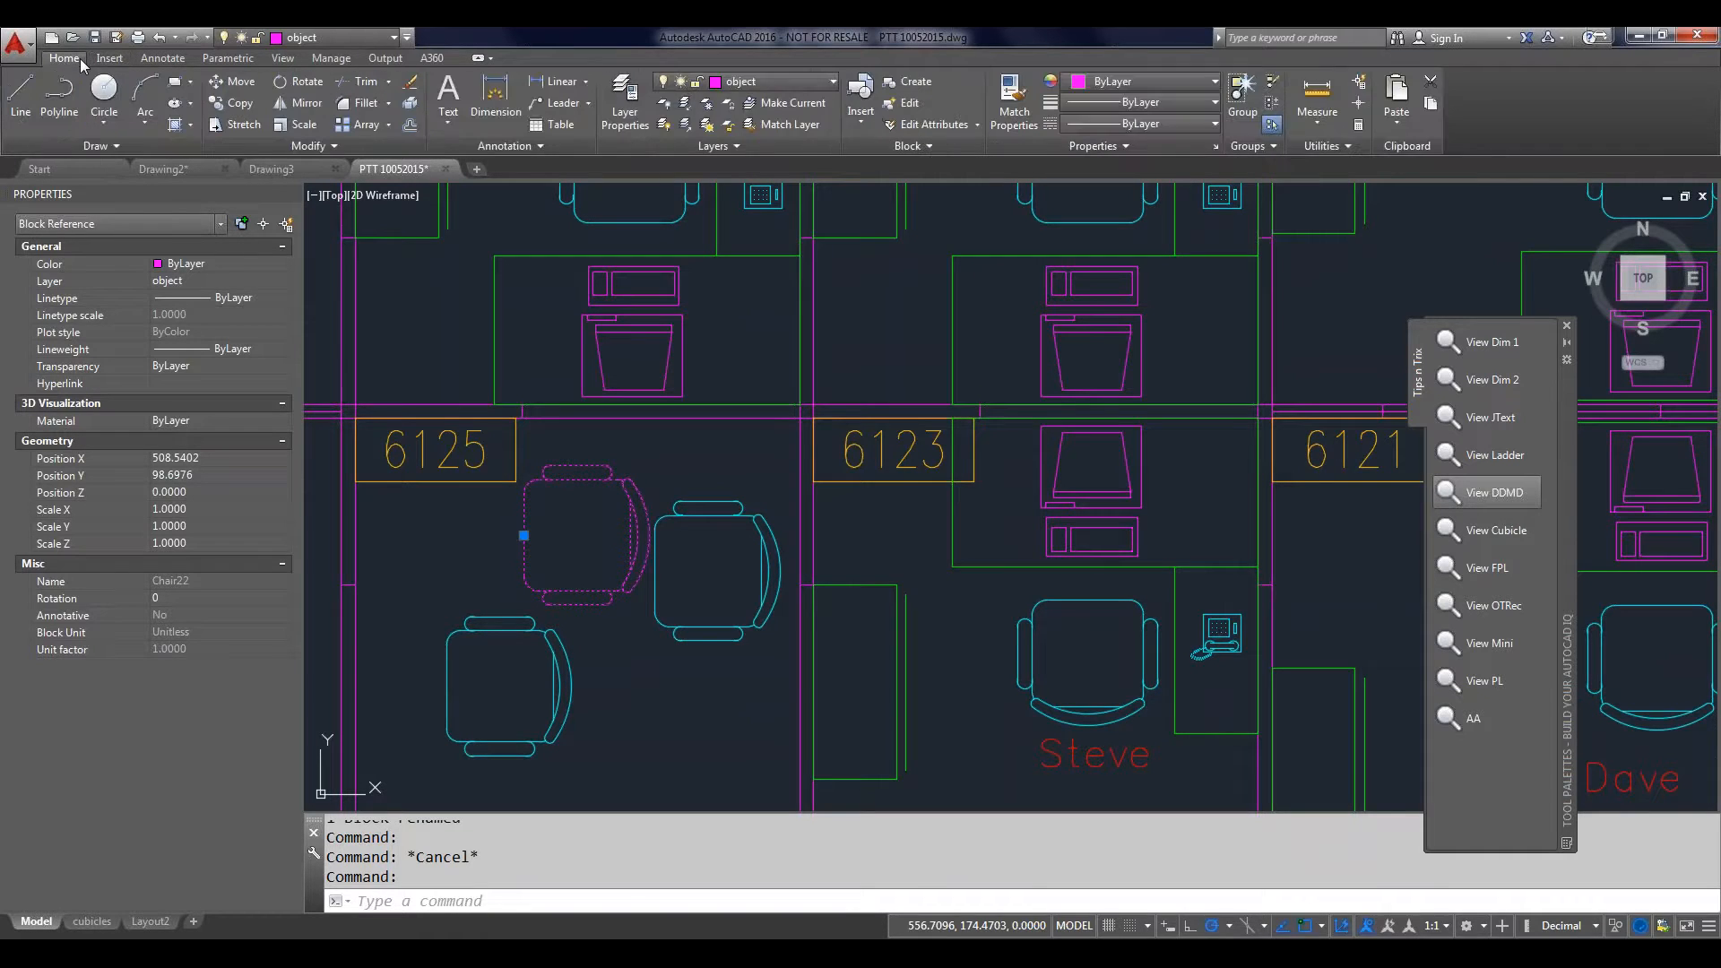
click(393, 37)
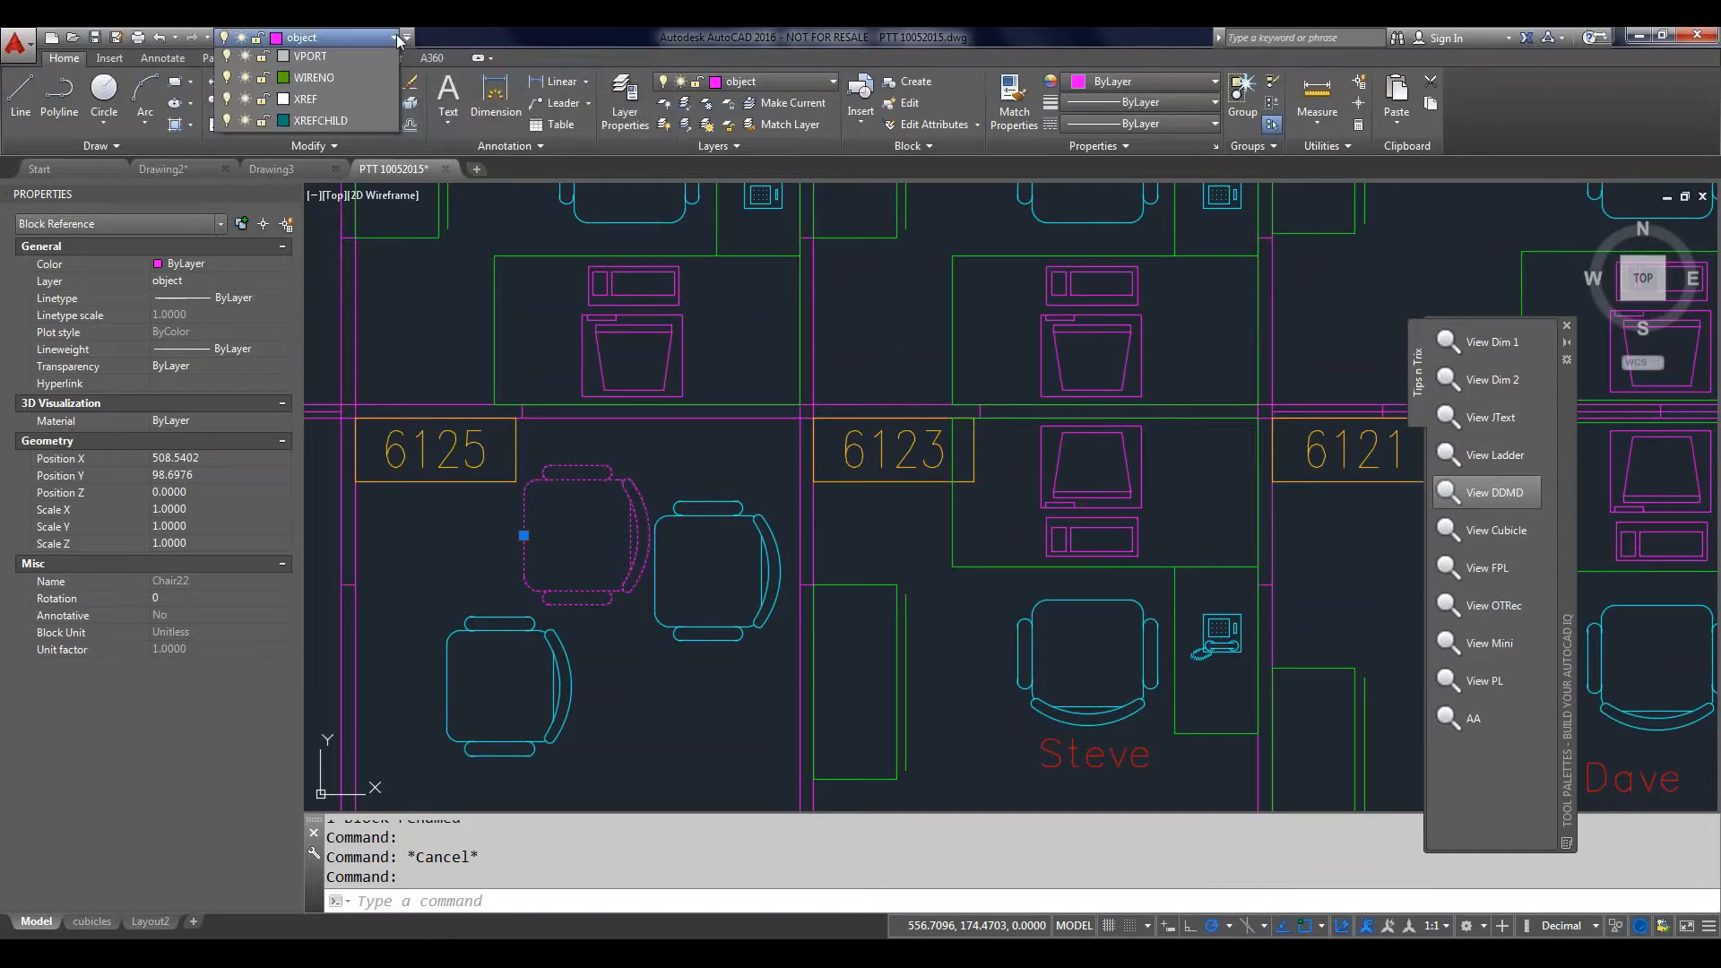
click(506, 32)
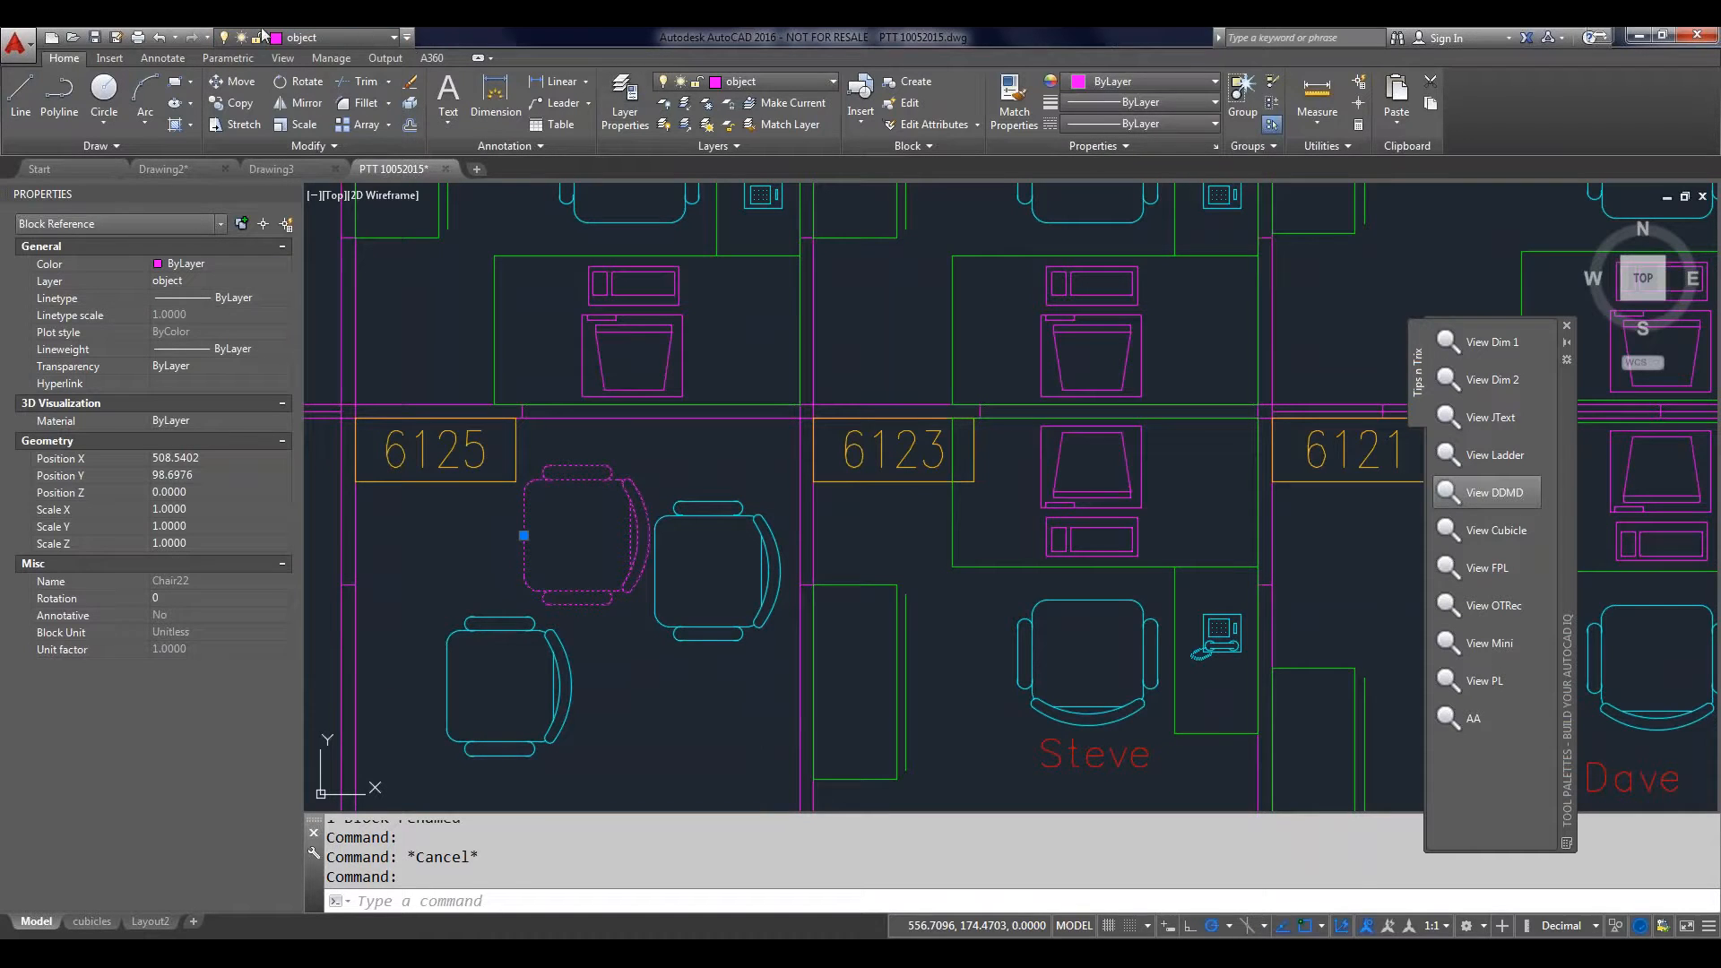
Step: Review the Quick Access Toolbar's customization options and the full list of commands that can be added to it
click(407, 38)
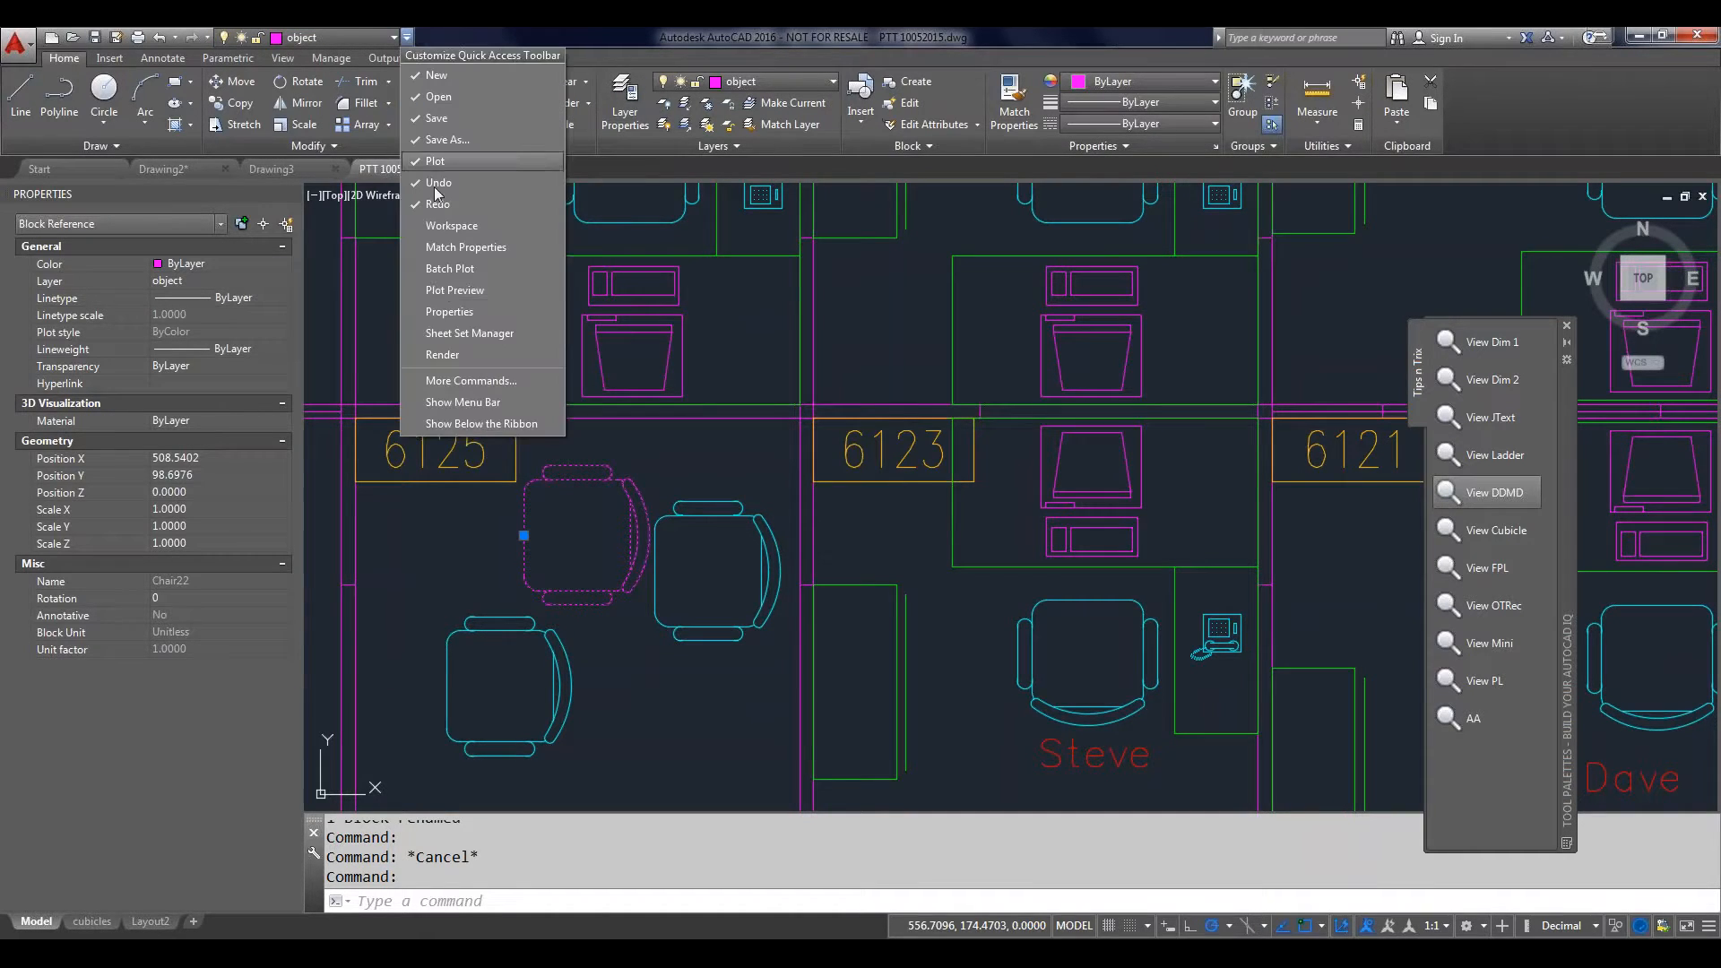
click(458, 382)
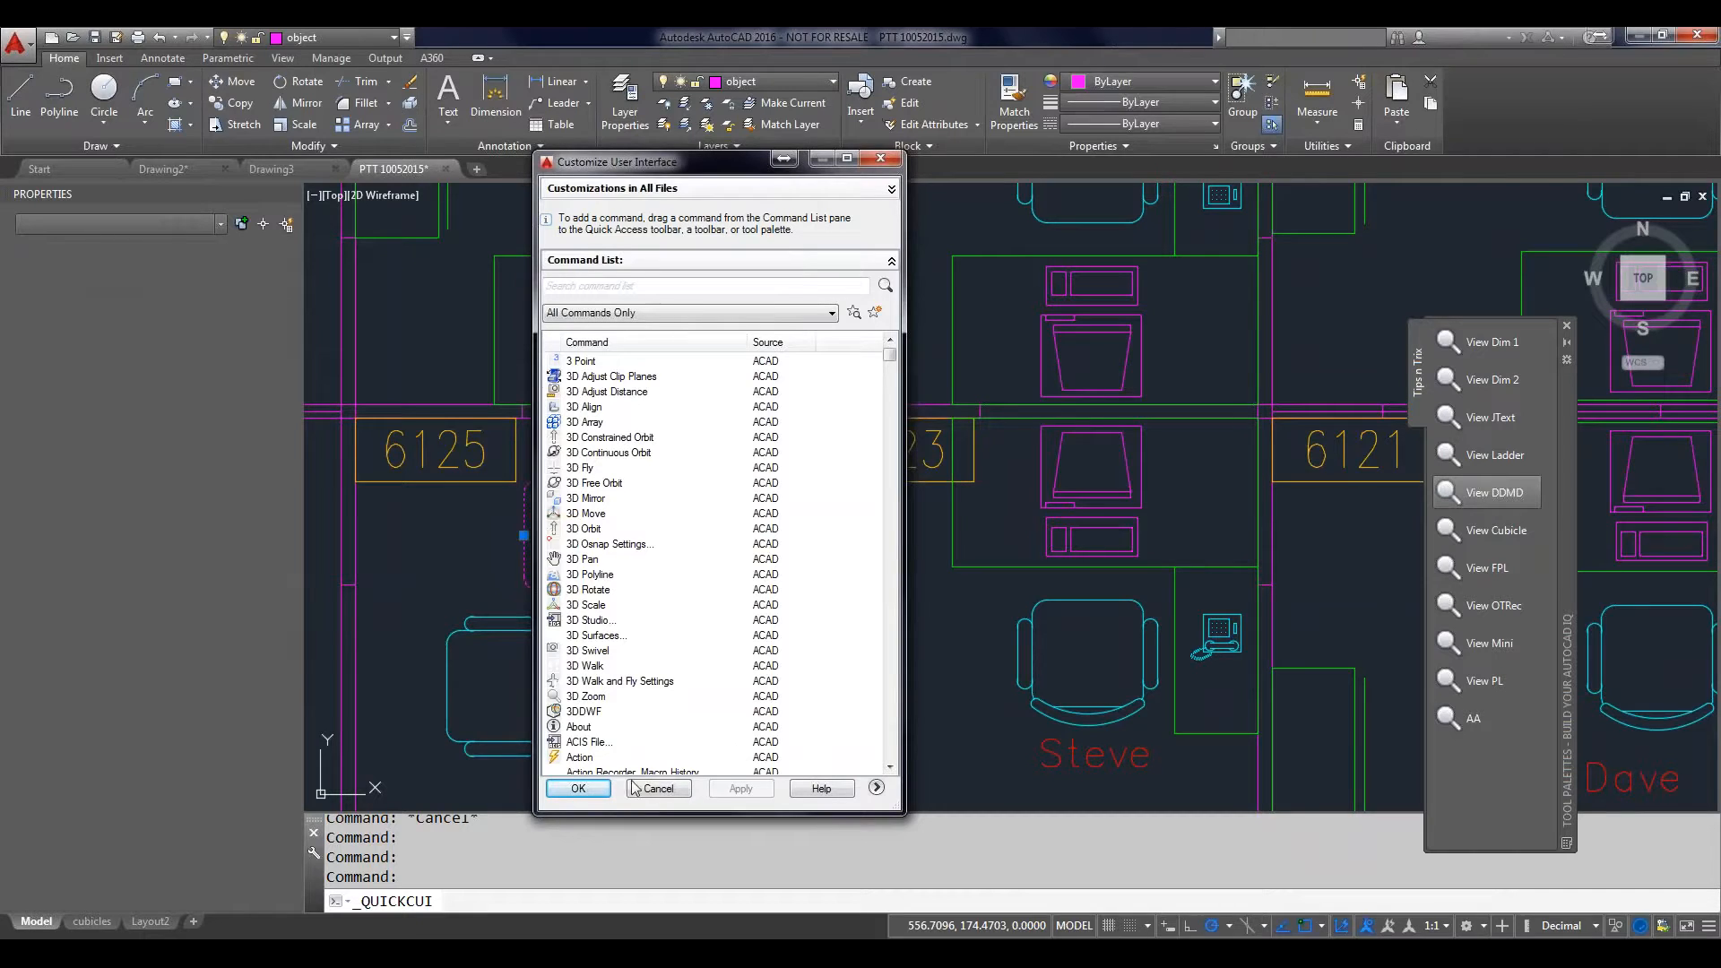
click(658, 788)
click(407, 37)
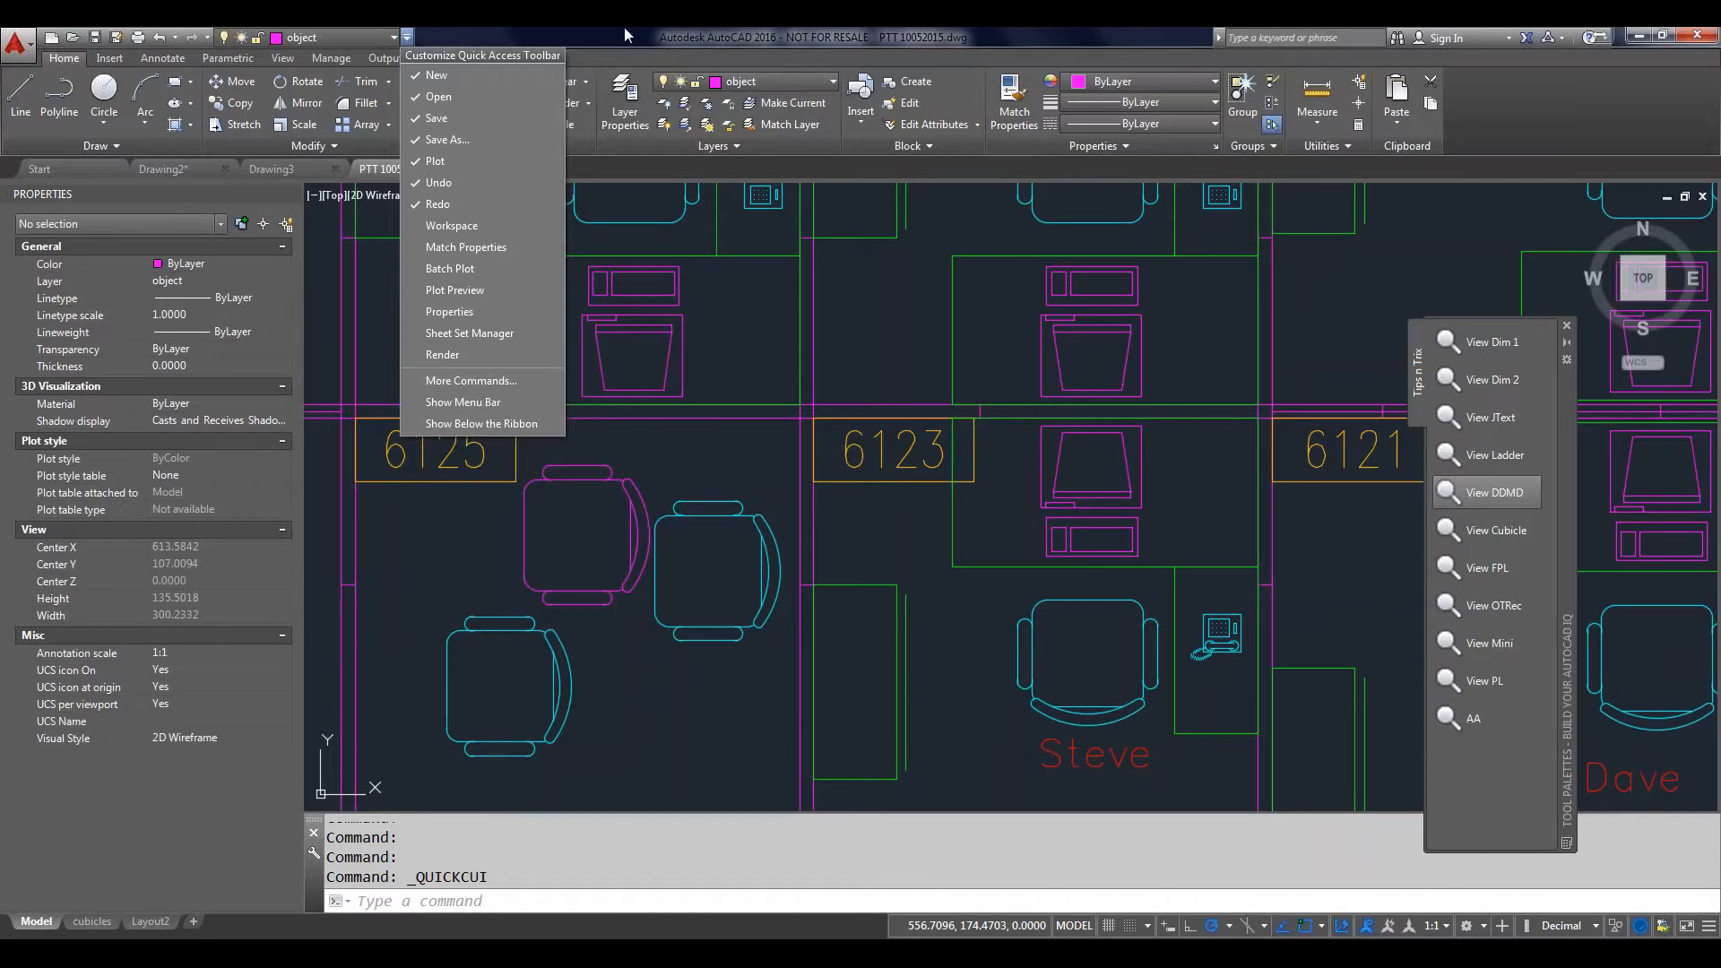
key(Escape)
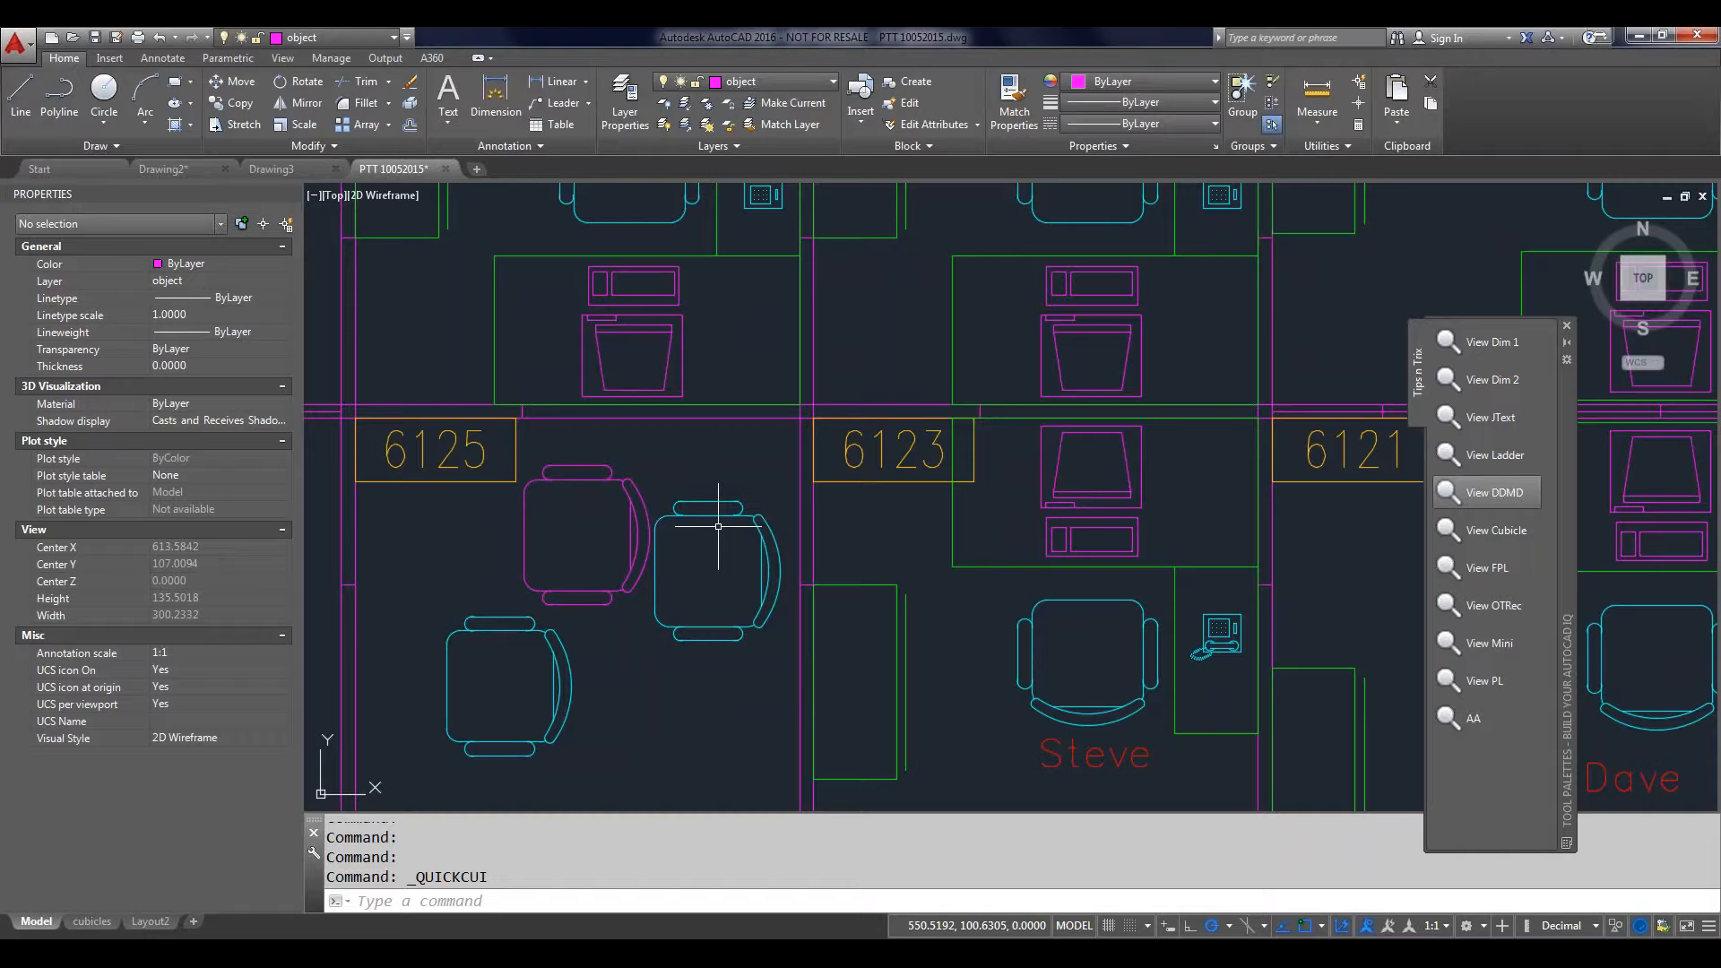
Step: Toggle Clean Screen on and off twice
key(ctrl+0)
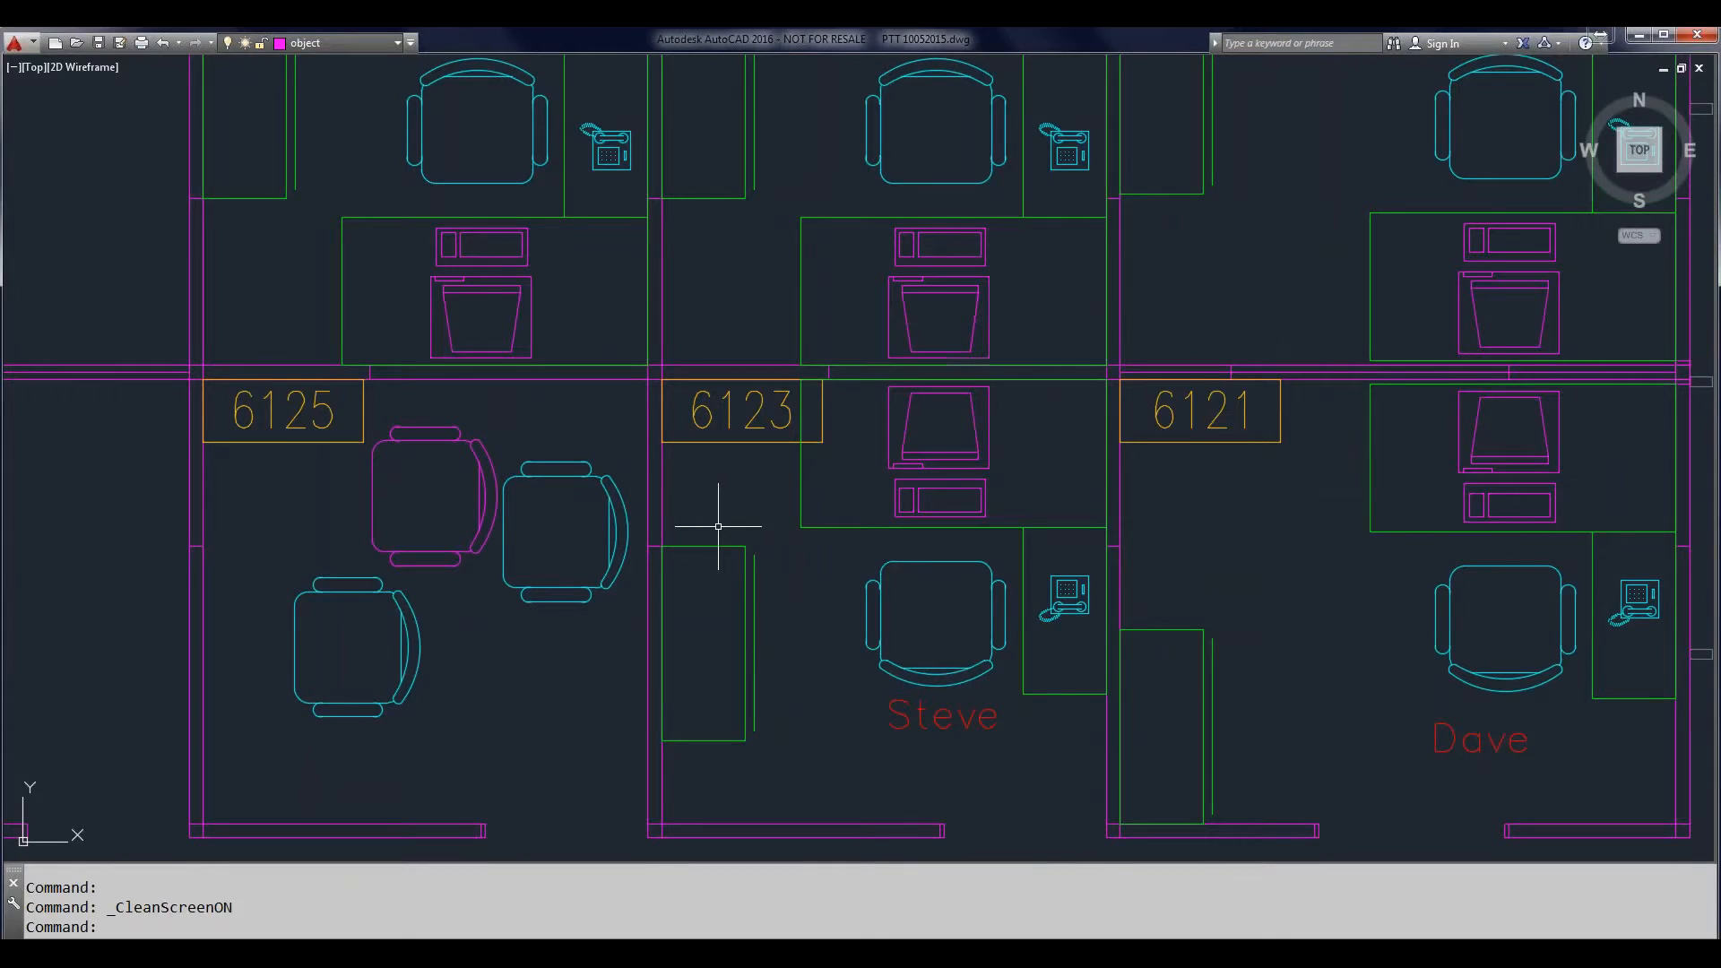
key(ctrl+0)
key(ctrl+0)
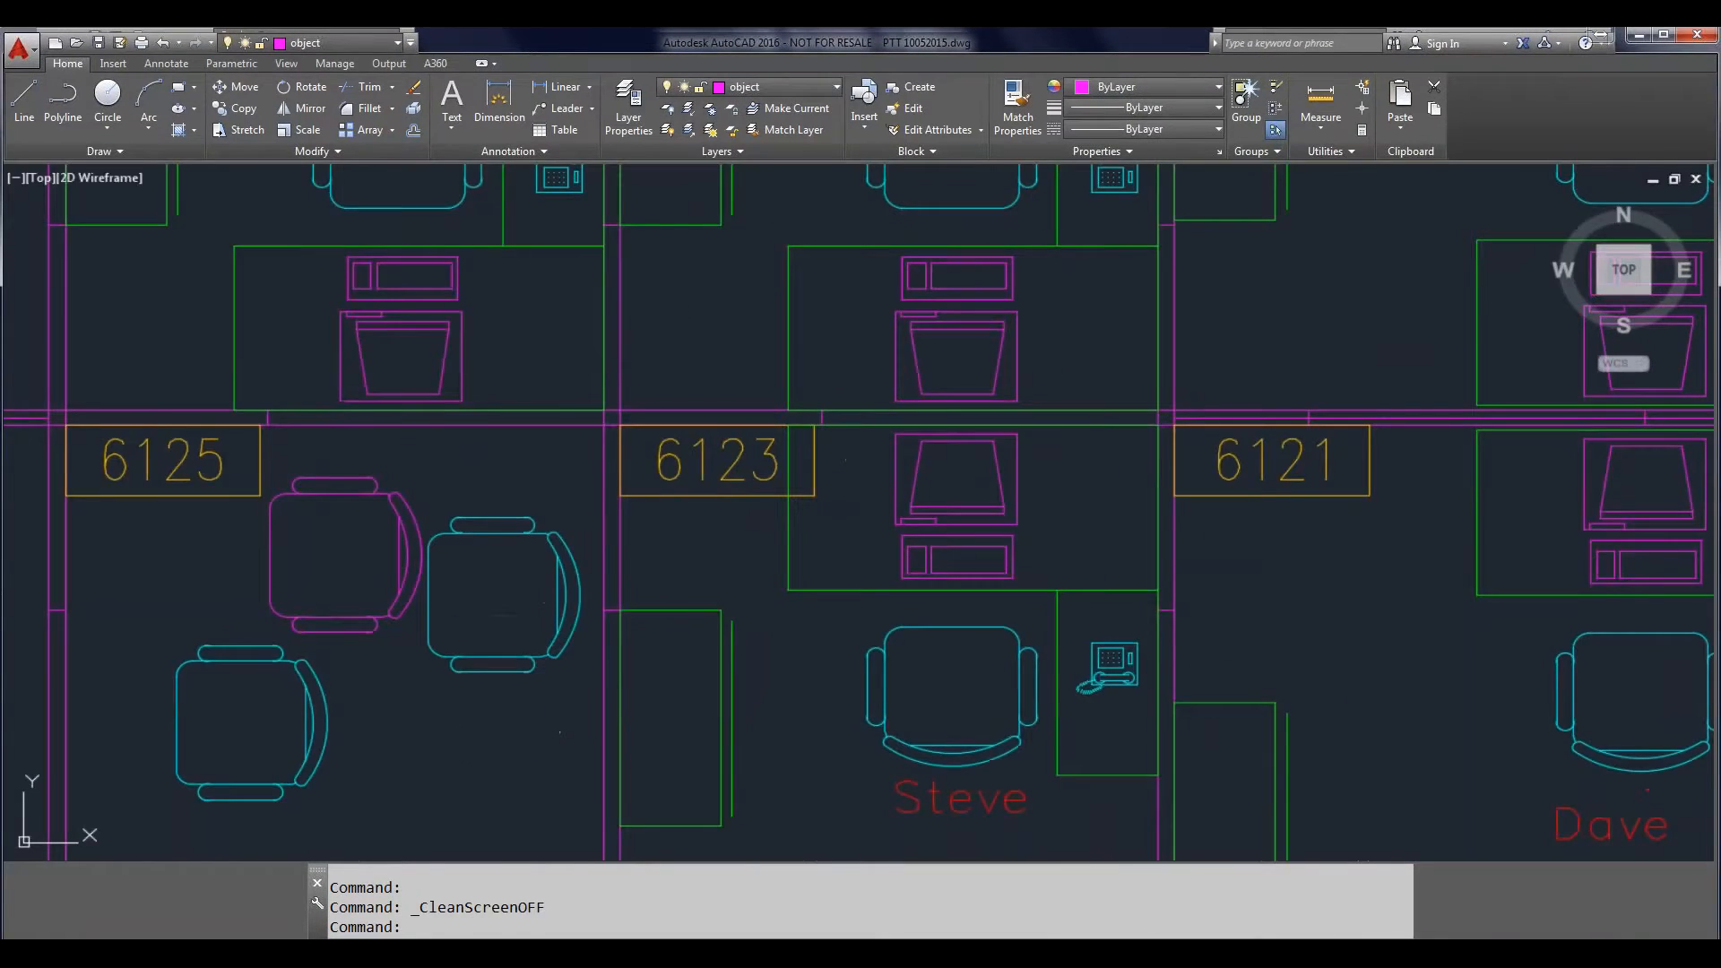
key(ctrl+0)
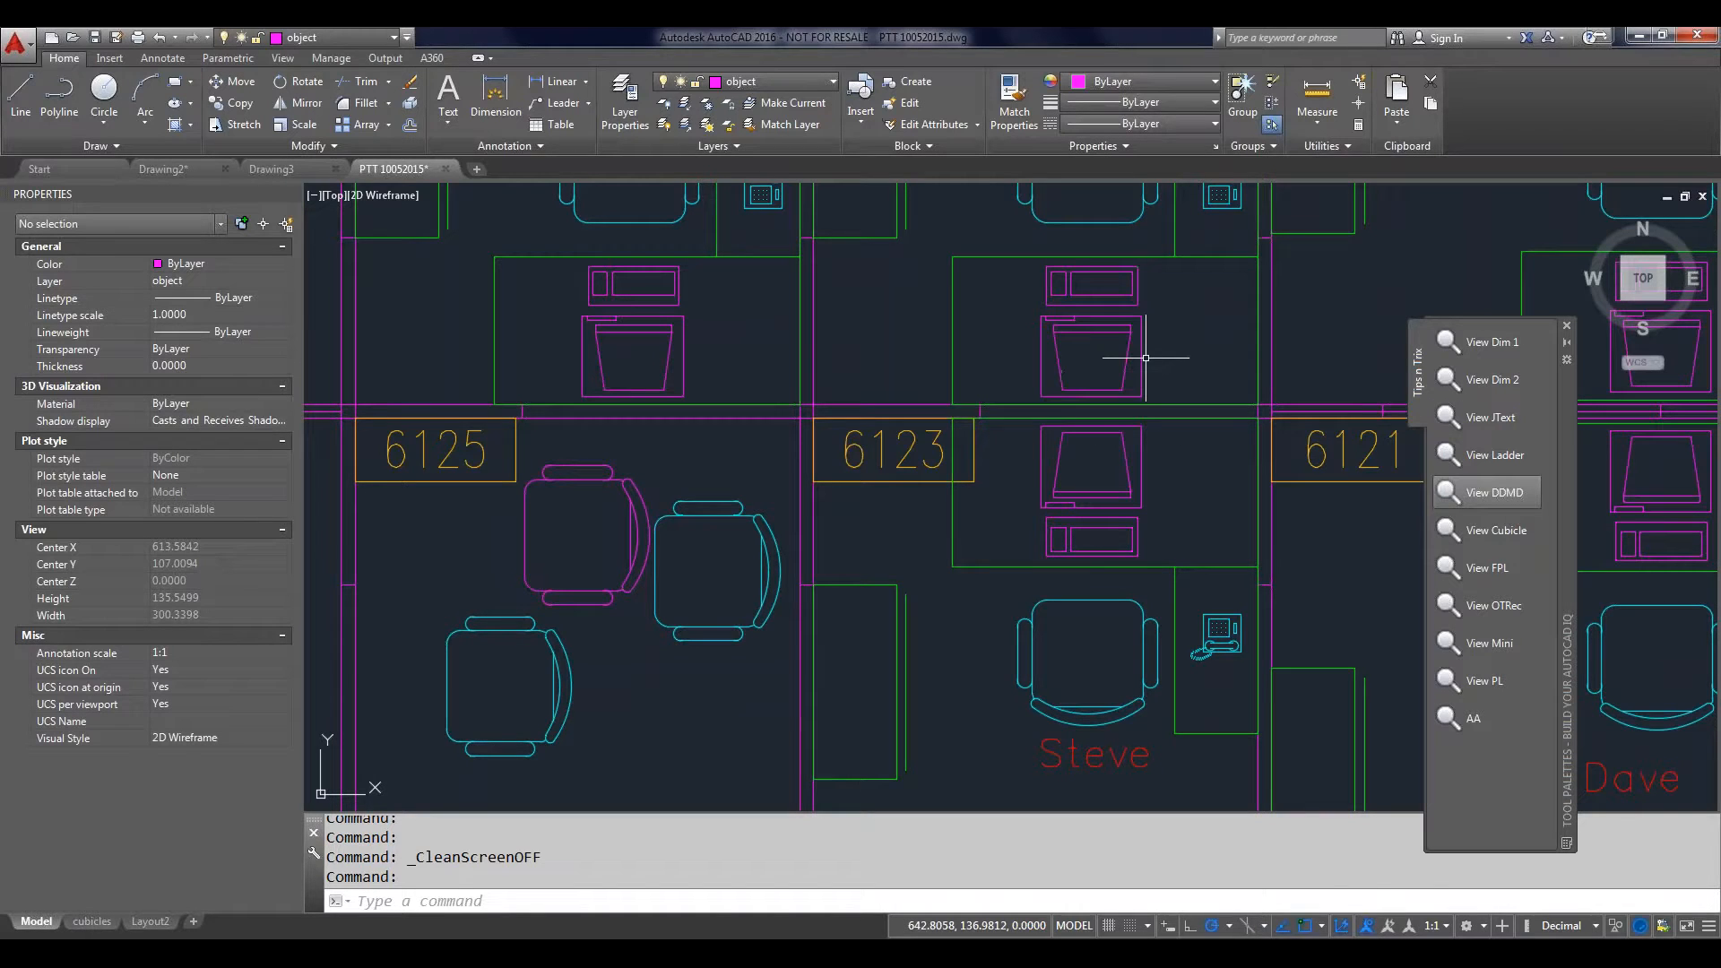
Step: Go to the saved JText view and change the "Line 1" text to "Line One Hundred"
click(1496, 421)
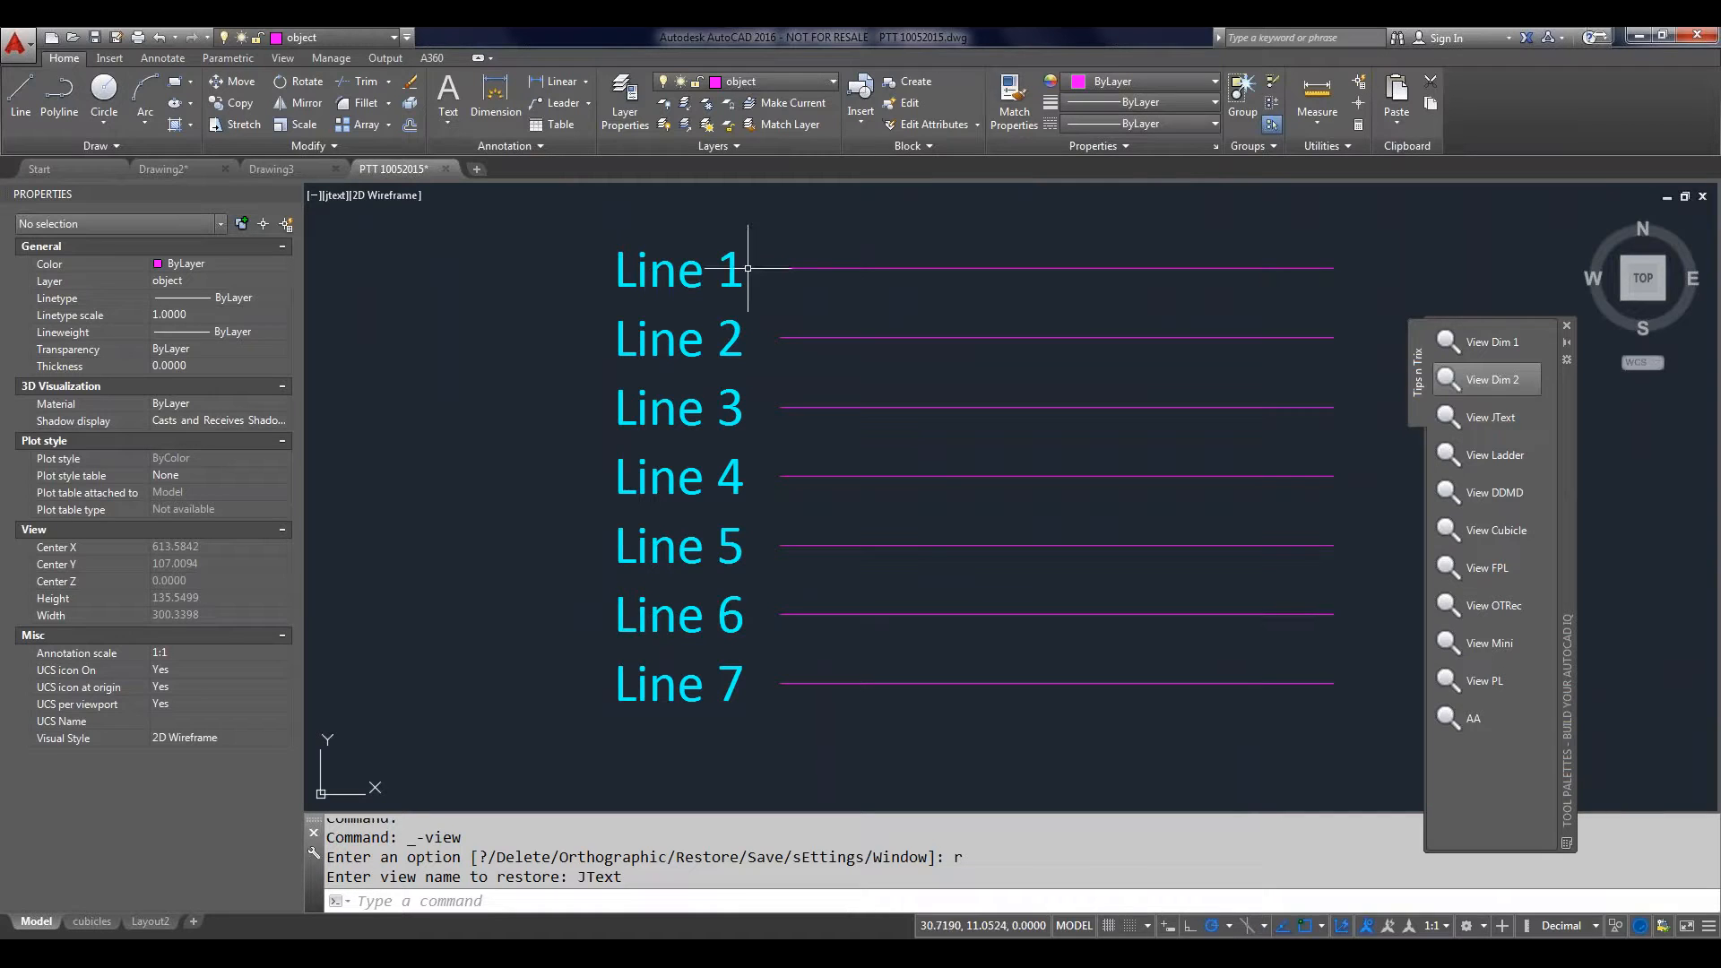
mouse_move(731, 276)
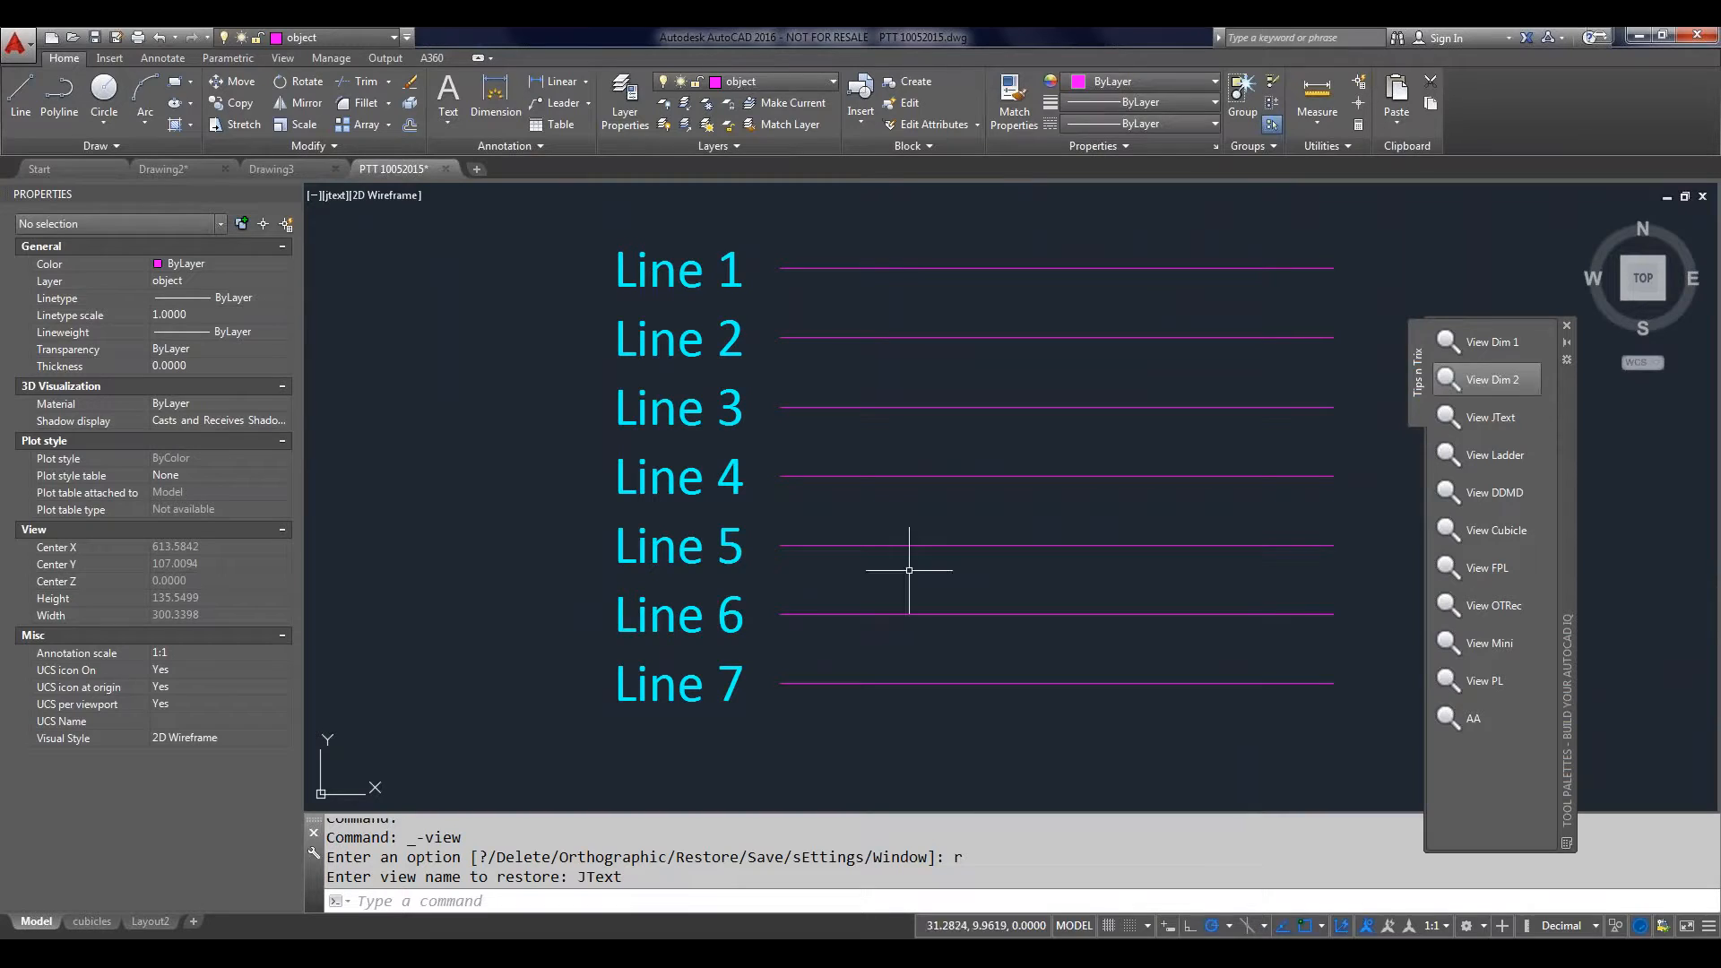
click(655, 264)
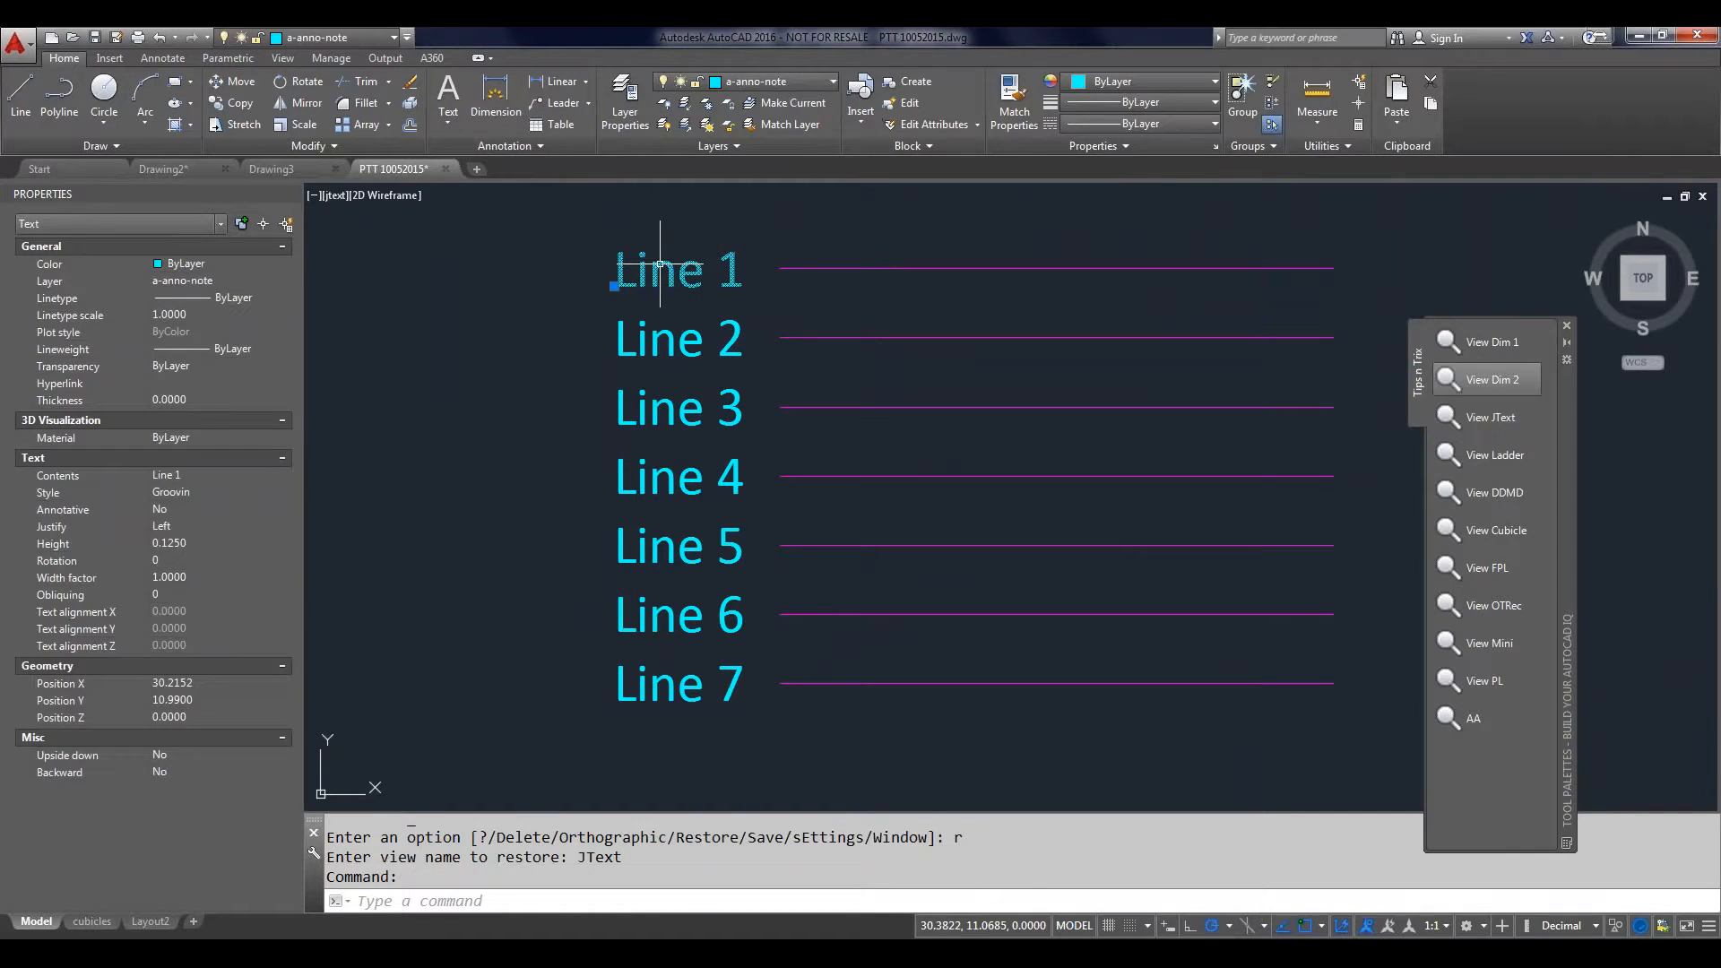
key(Escape)
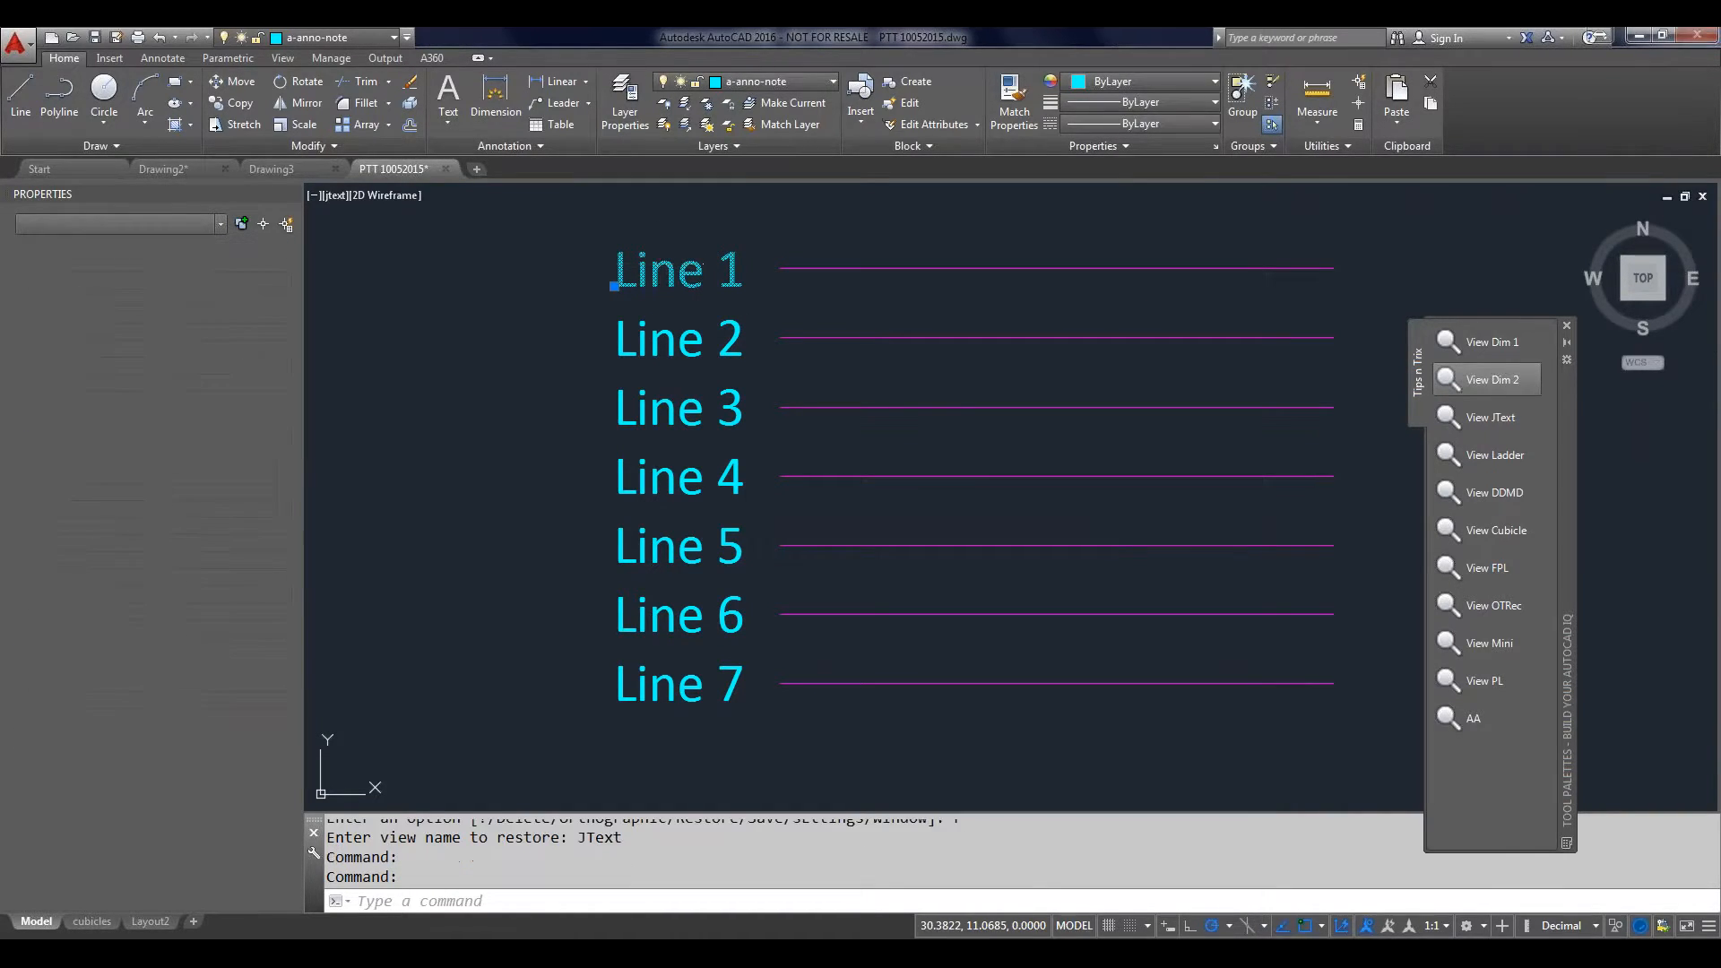
double_click(628, 268)
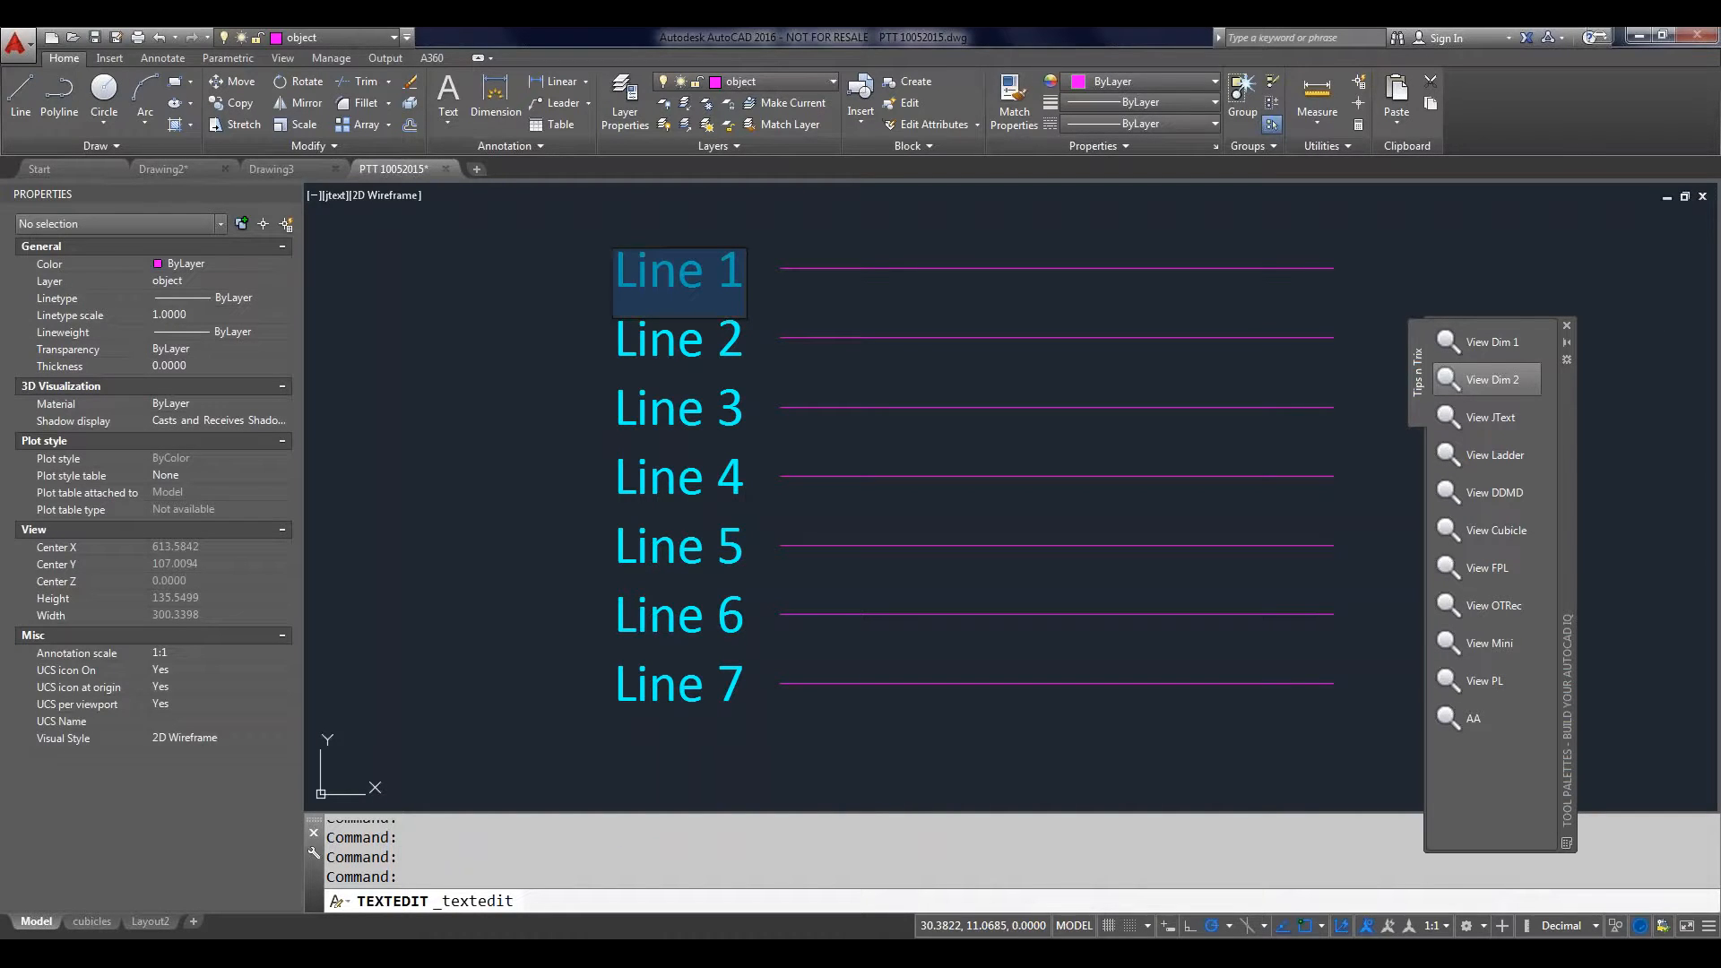
text(Line )
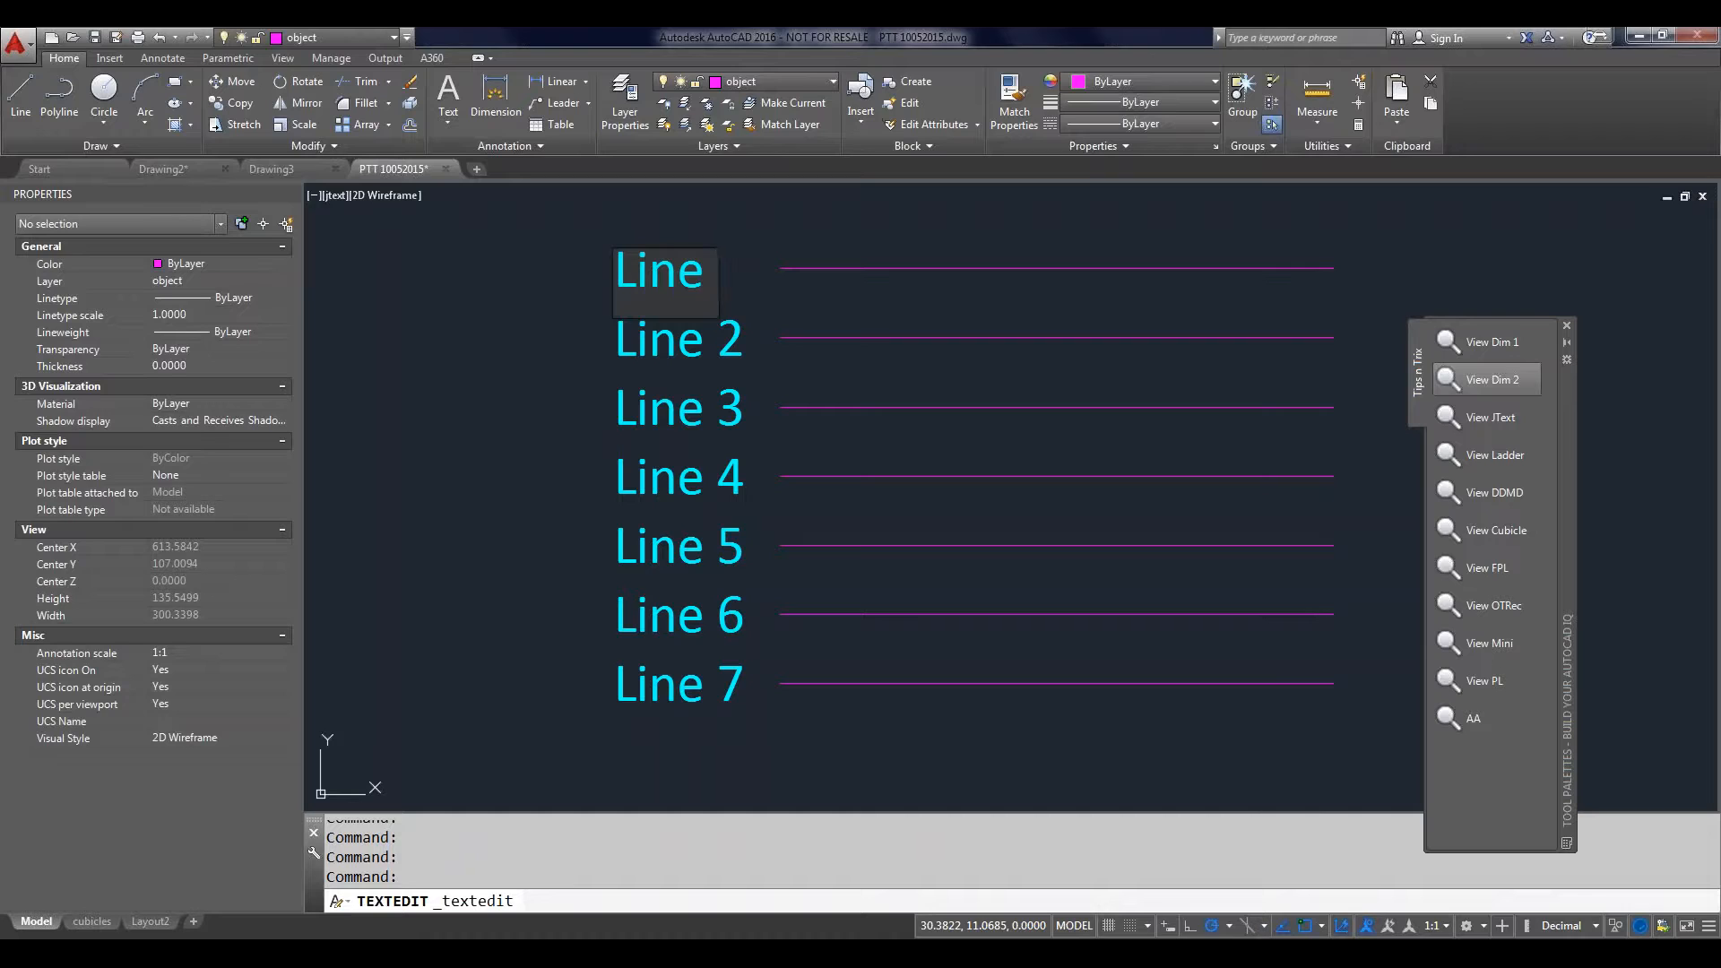
text(One H)
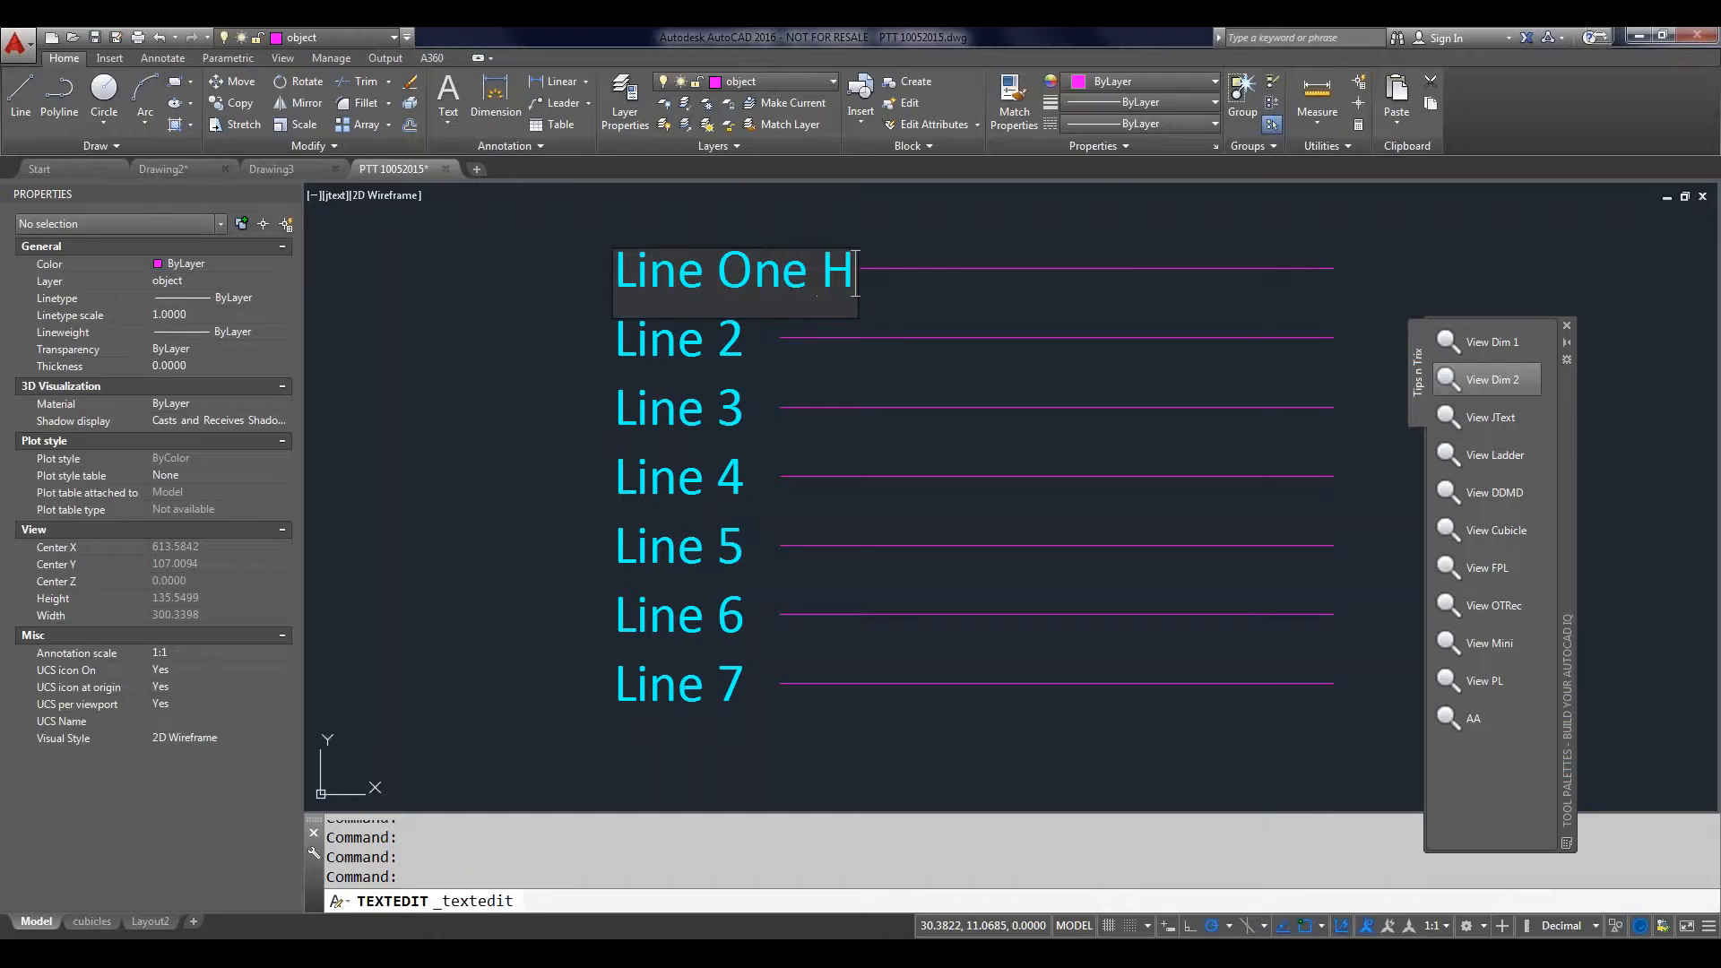
text(undred)
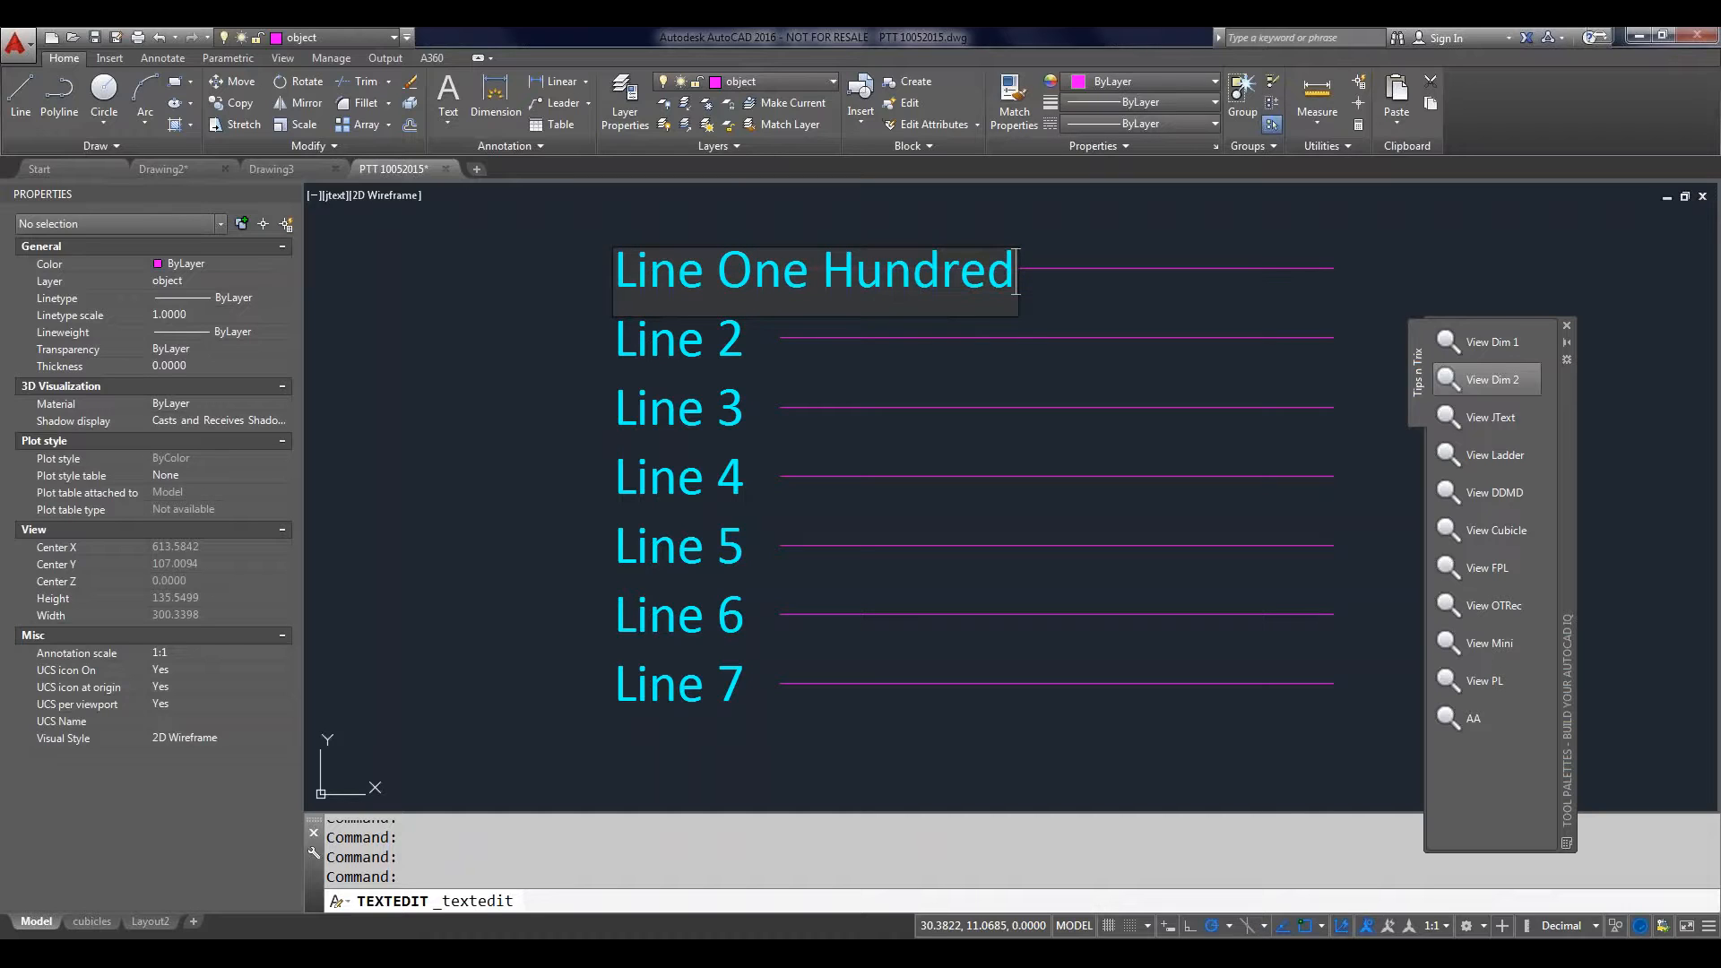
key(Return)
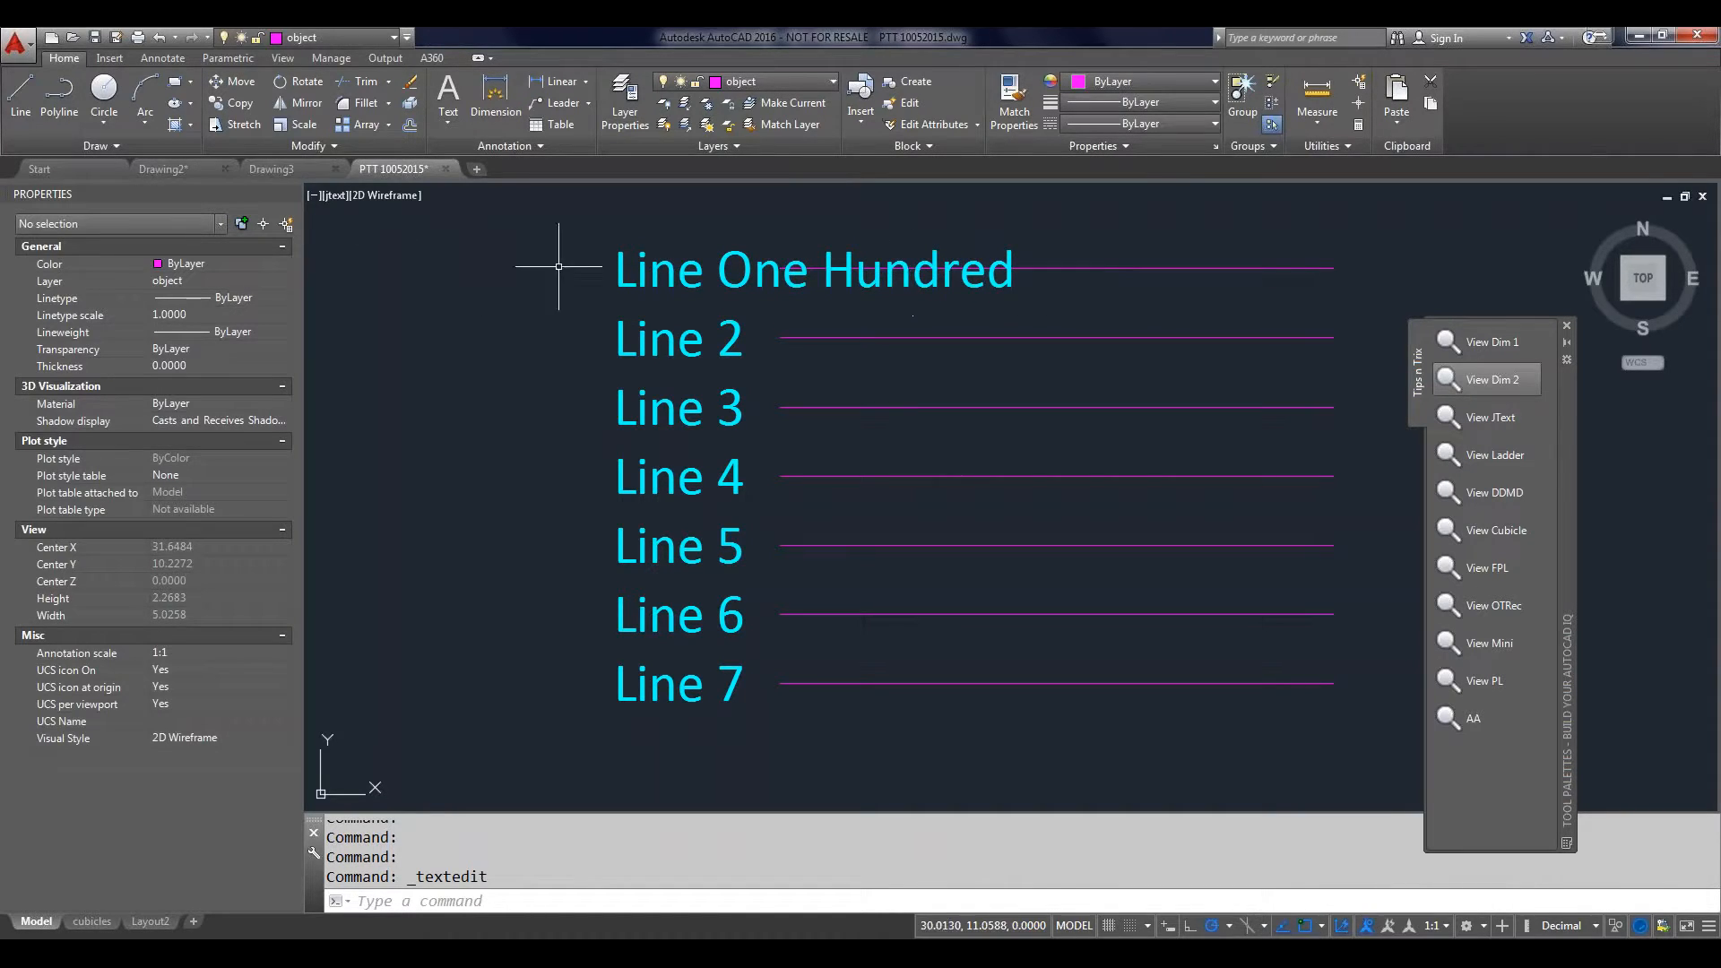
Step: Set the justification of the "Line One Hundred" text to Middle right
click(622, 266)
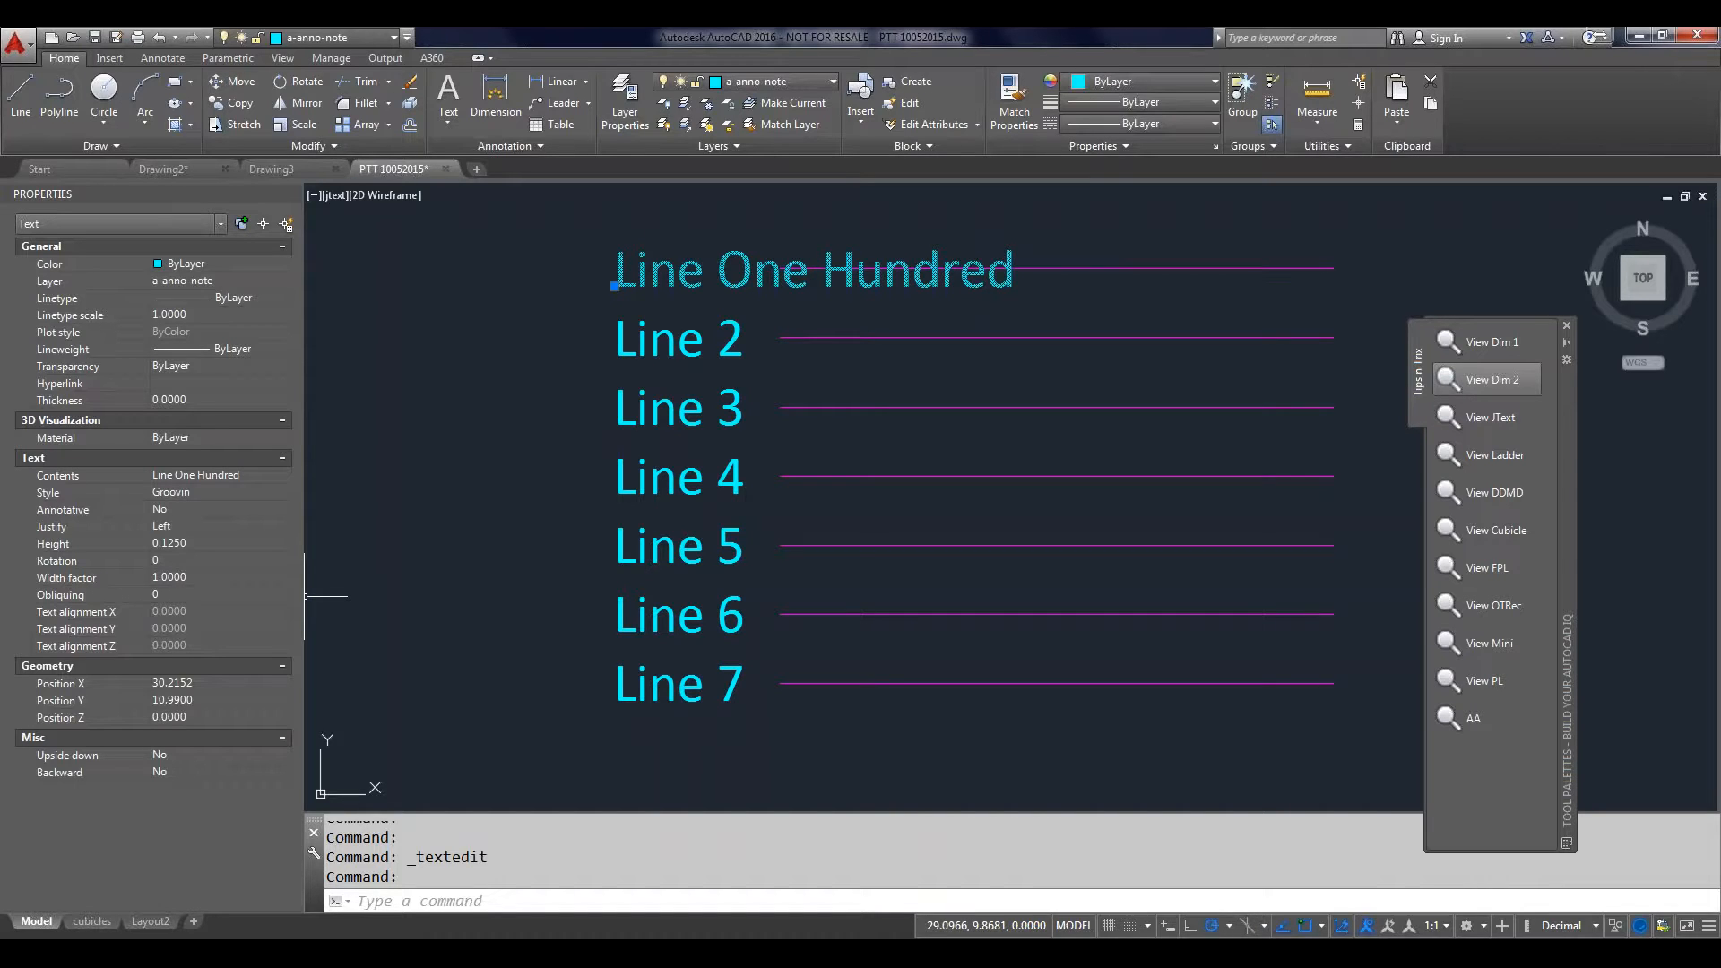
click(187, 530)
click(187, 530)
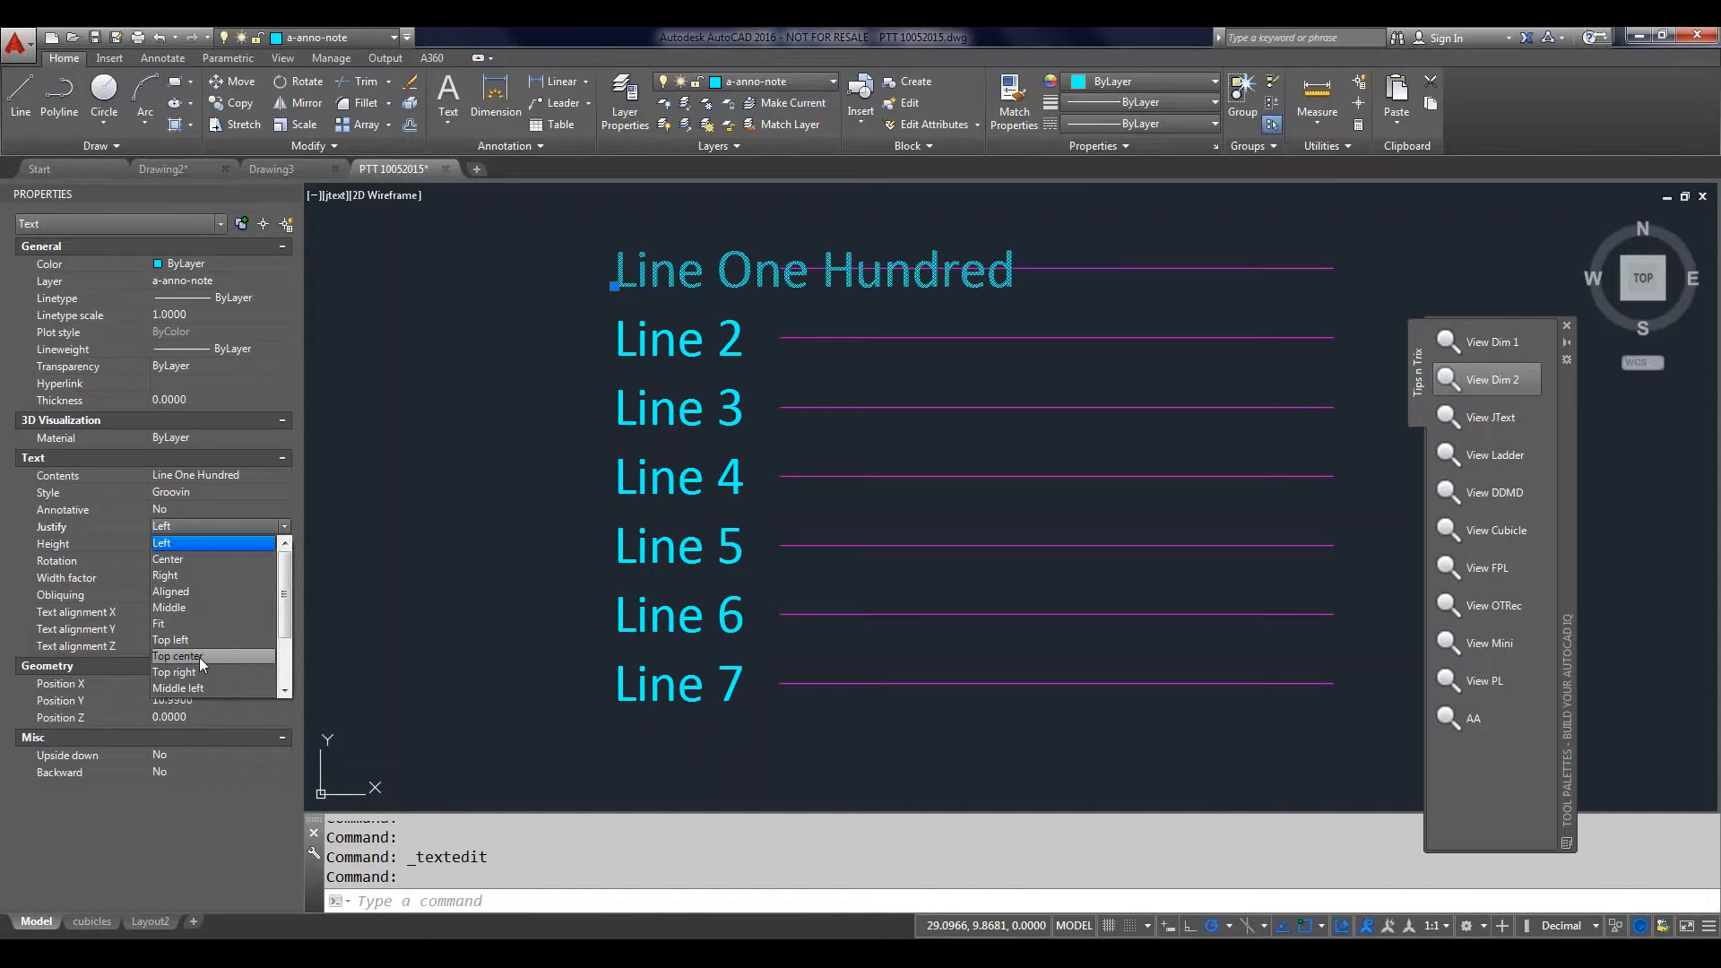
drag(287, 622, 288, 650)
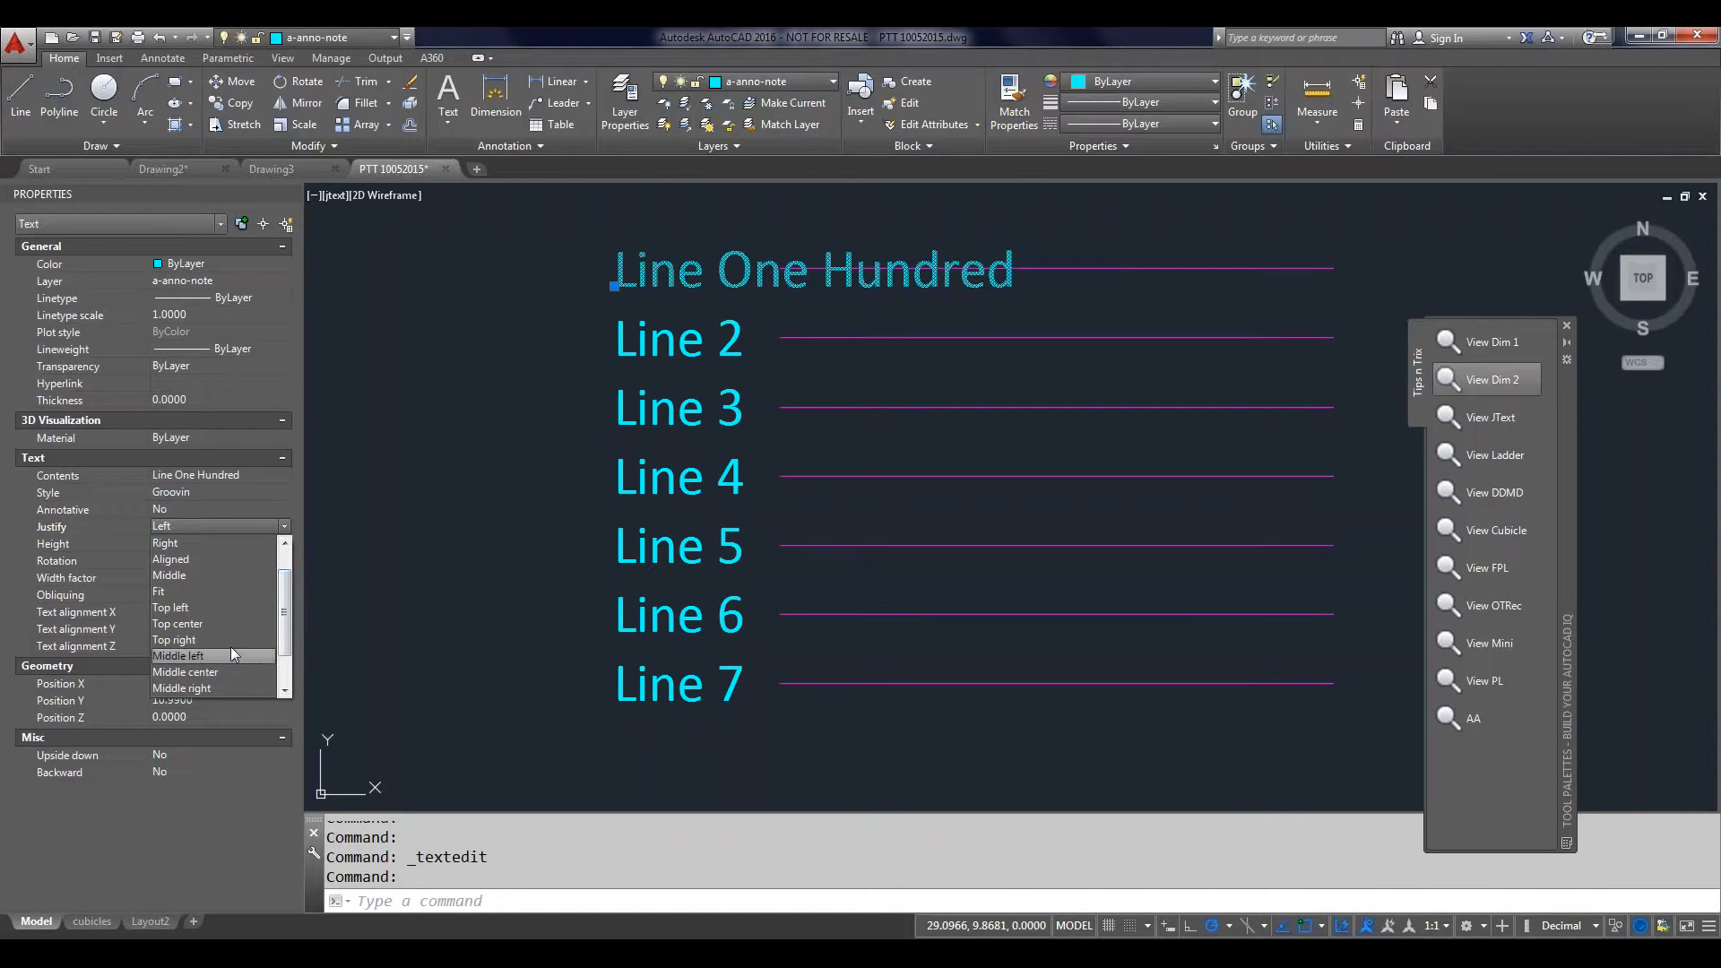
click(213, 687)
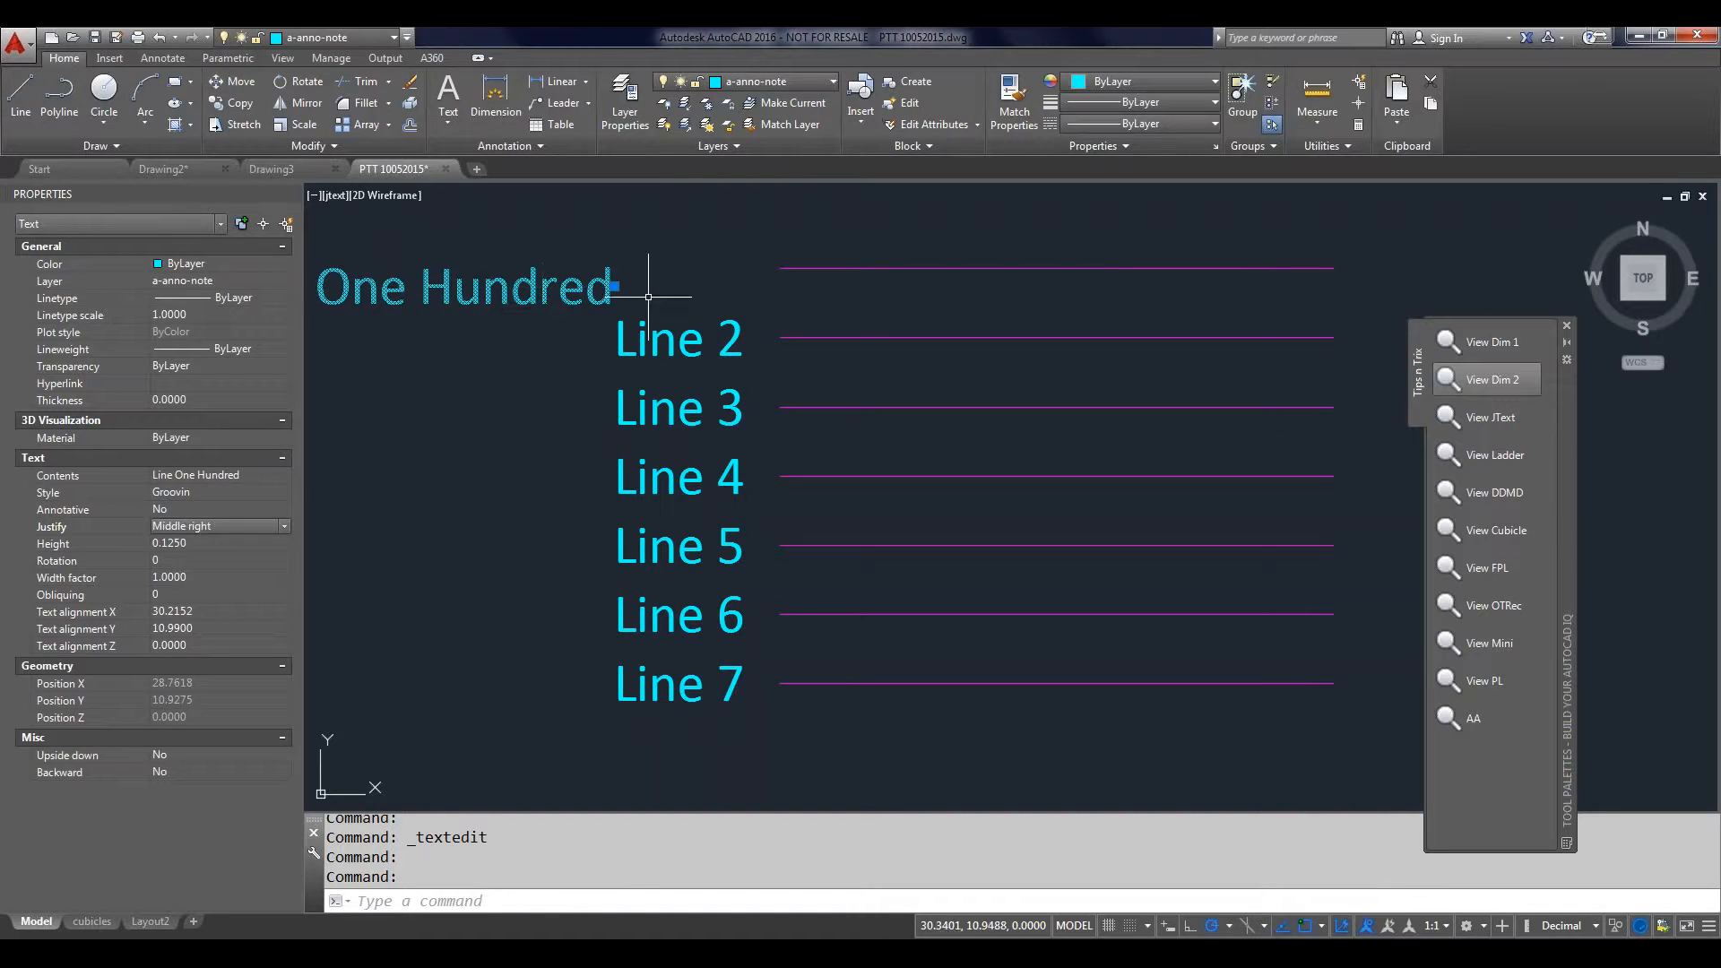
Step: Move the "Line One Hundred" text by its insertion grip so it ends just before the first horizontal line, aligned with the labels below
click(615, 285)
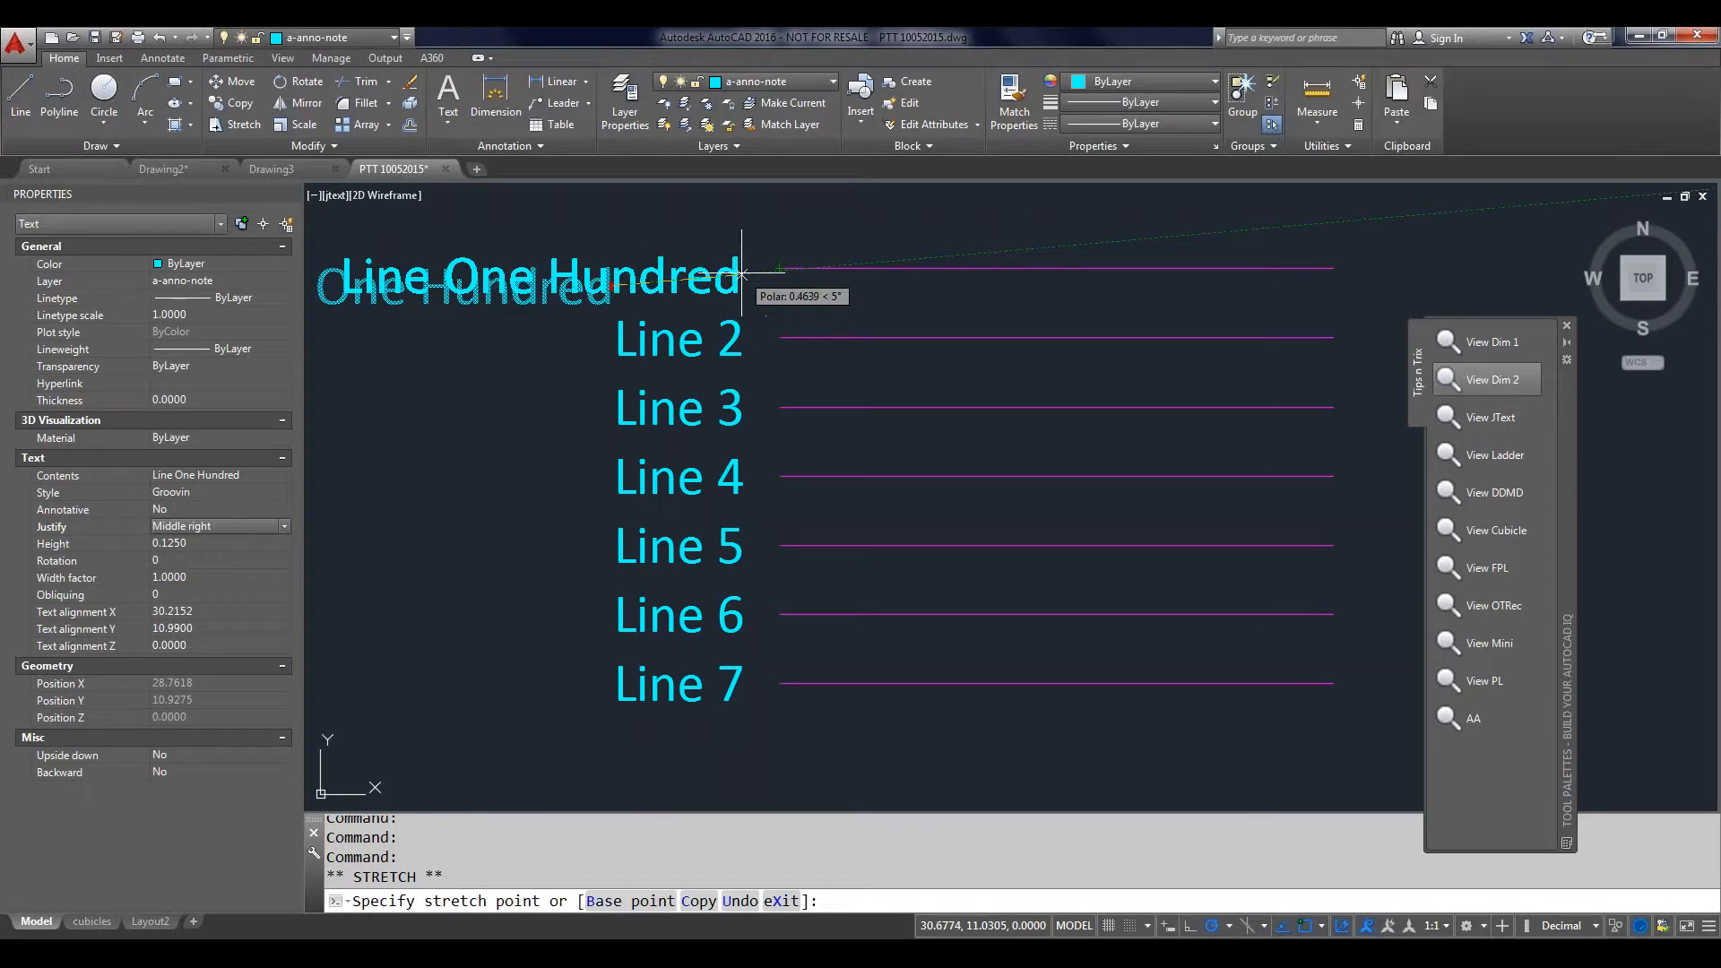
click(741, 269)
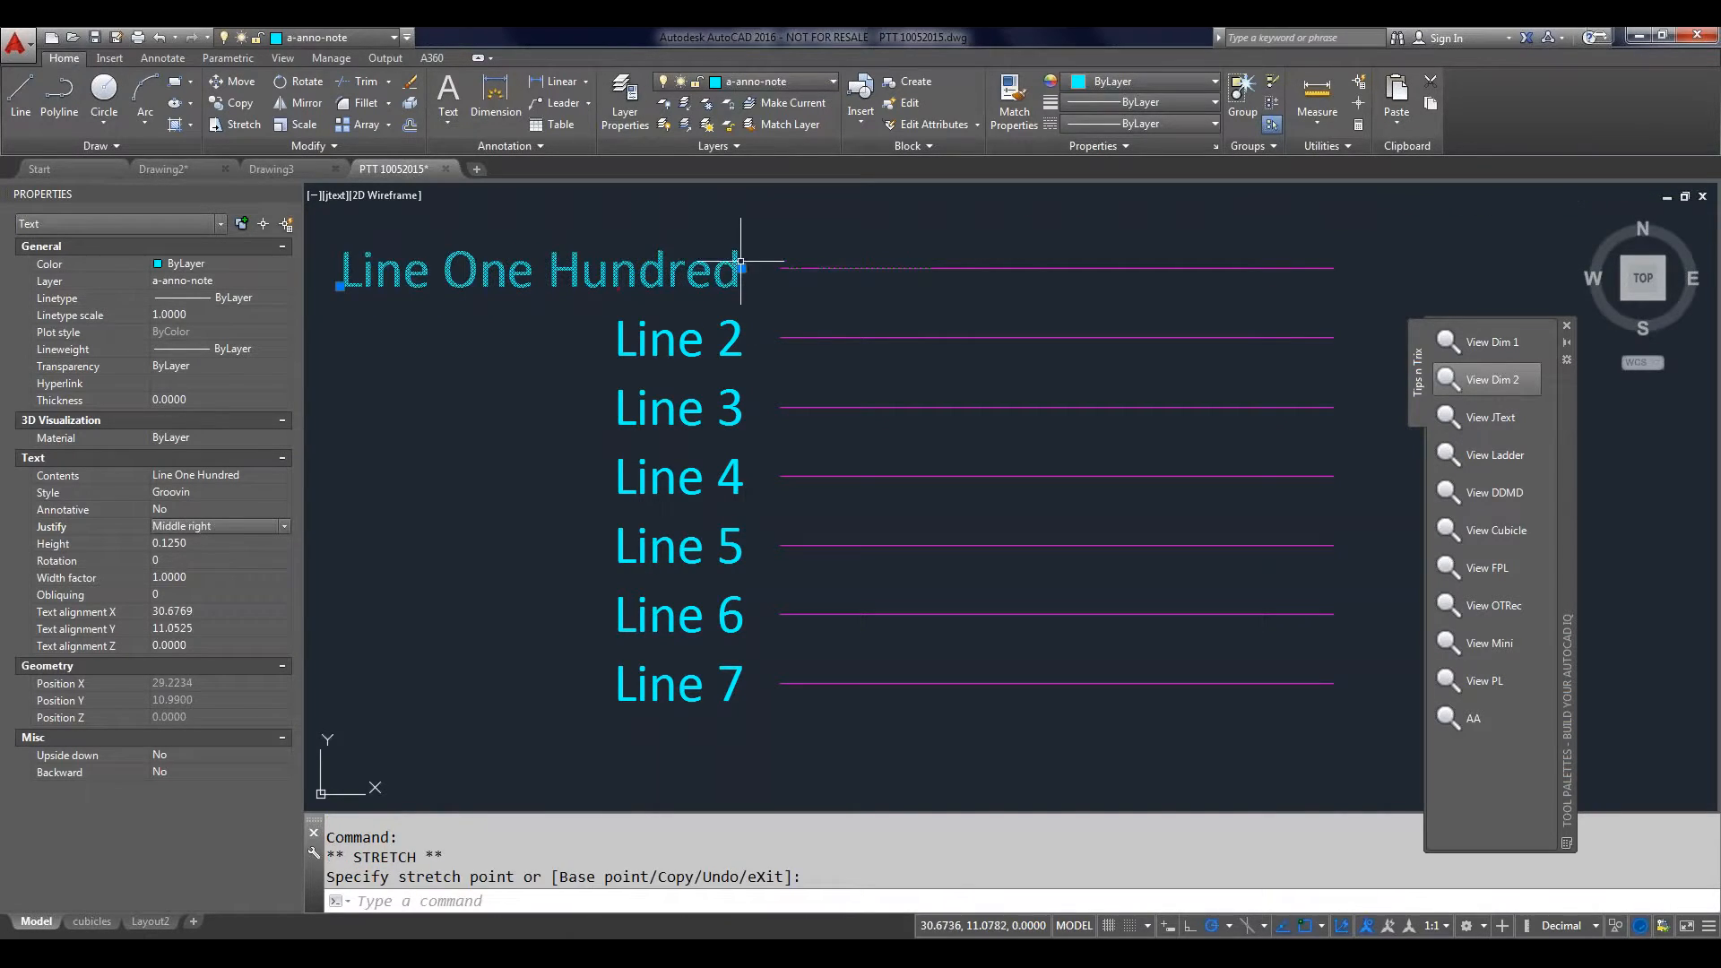
key(Escape)
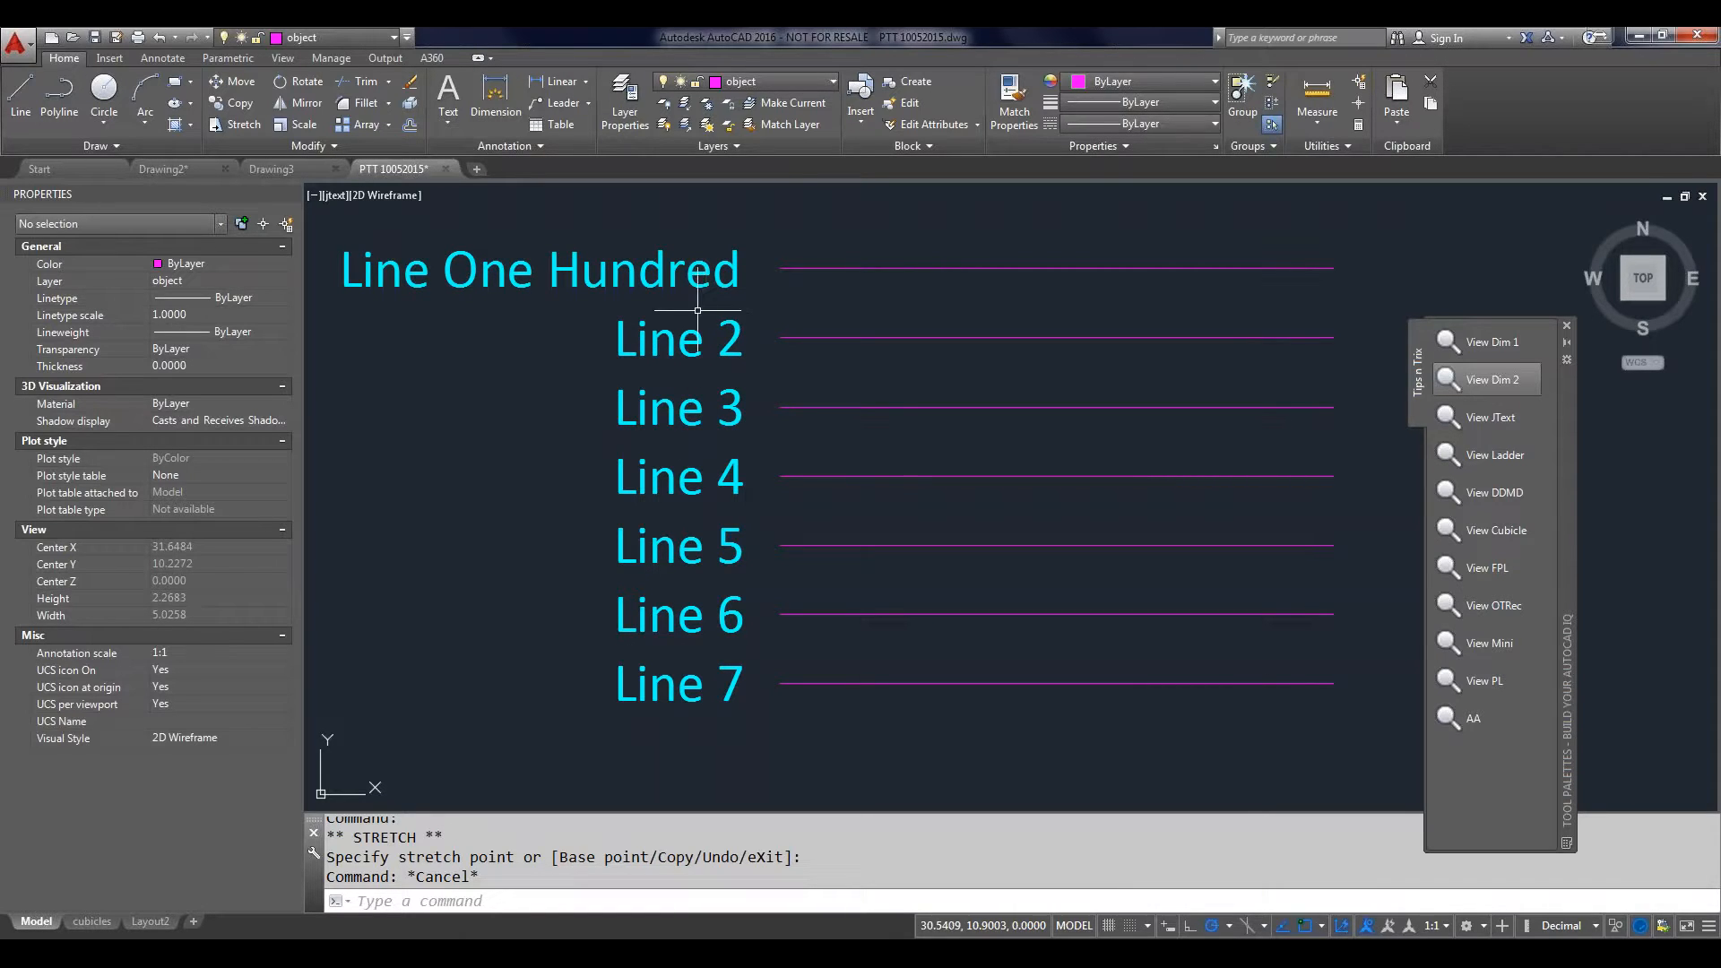
Step: Replace the "Line 2" text with "adasdf adfkj" and the "Line 3" text with "asdfa asf"
double_click(659, 337)
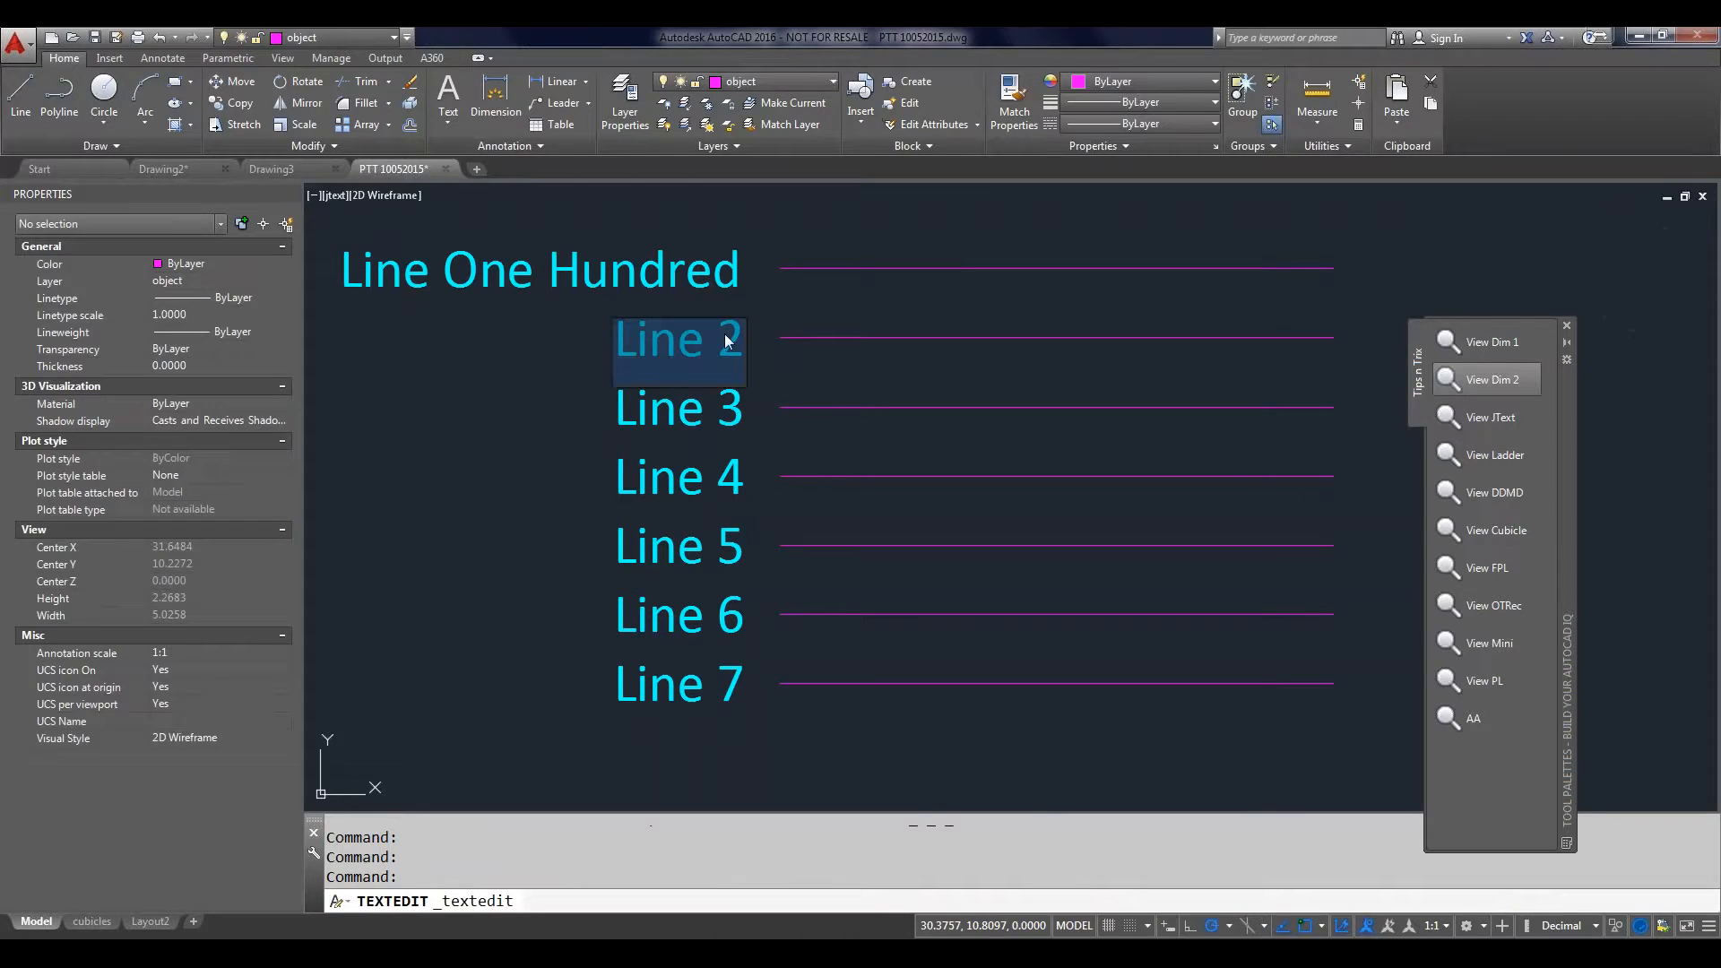
text(adasdf ad)
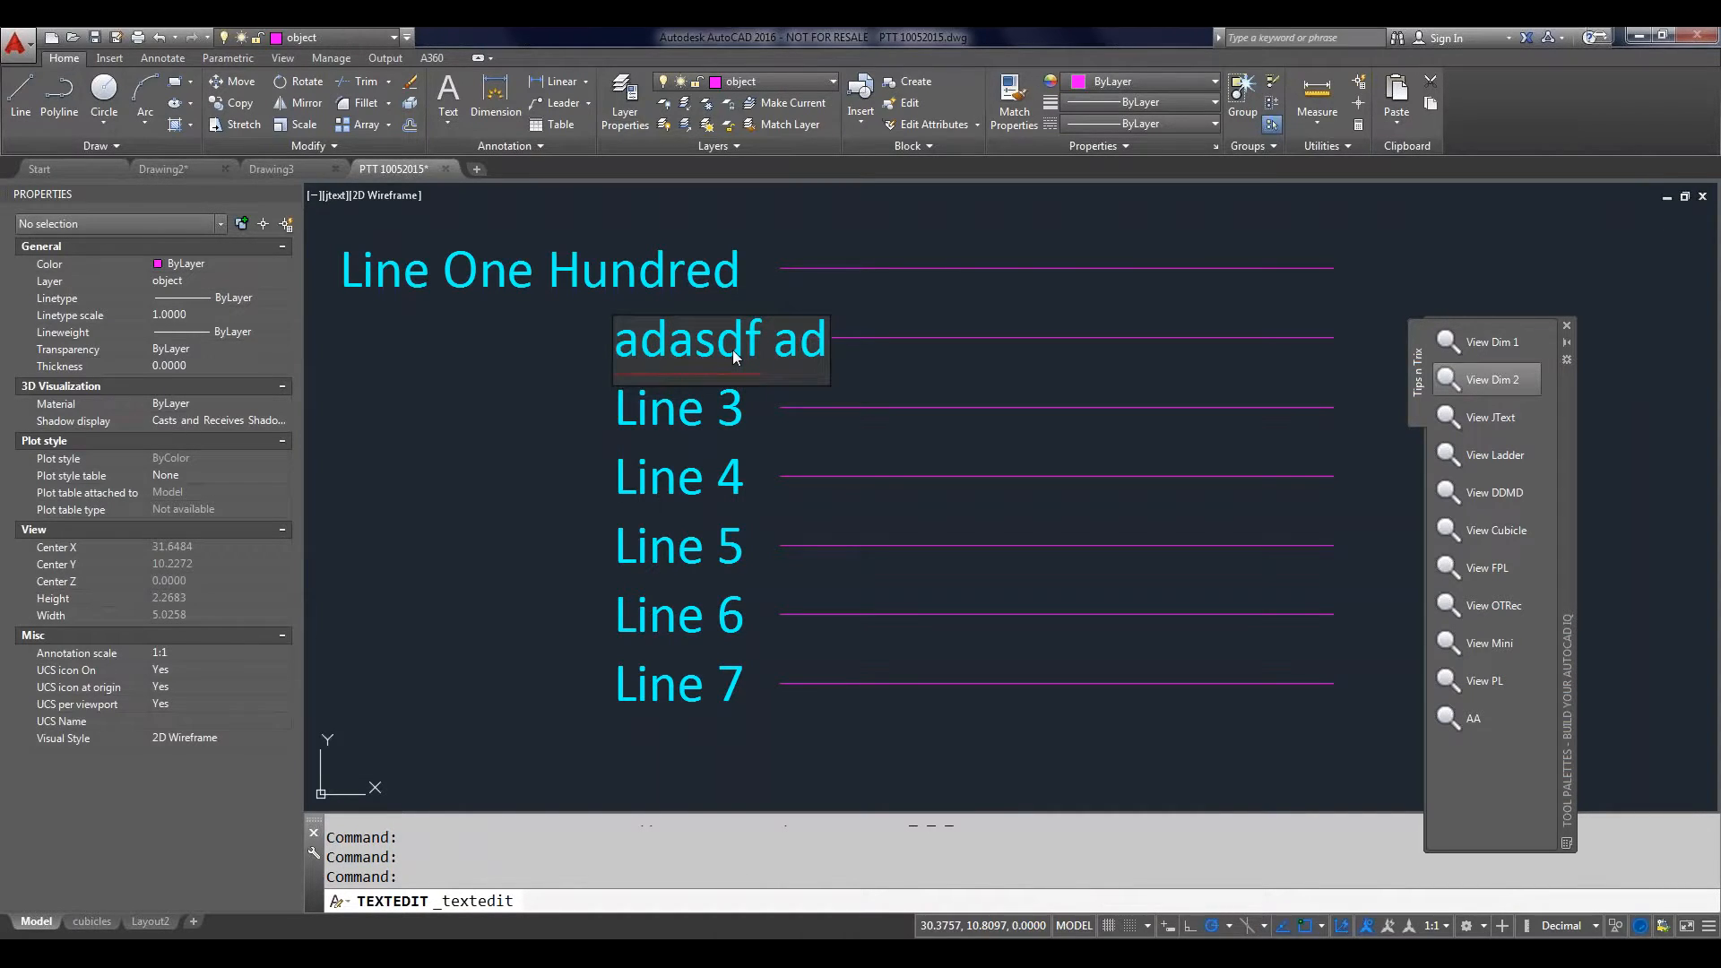
text(fkj)
click(743, 300)
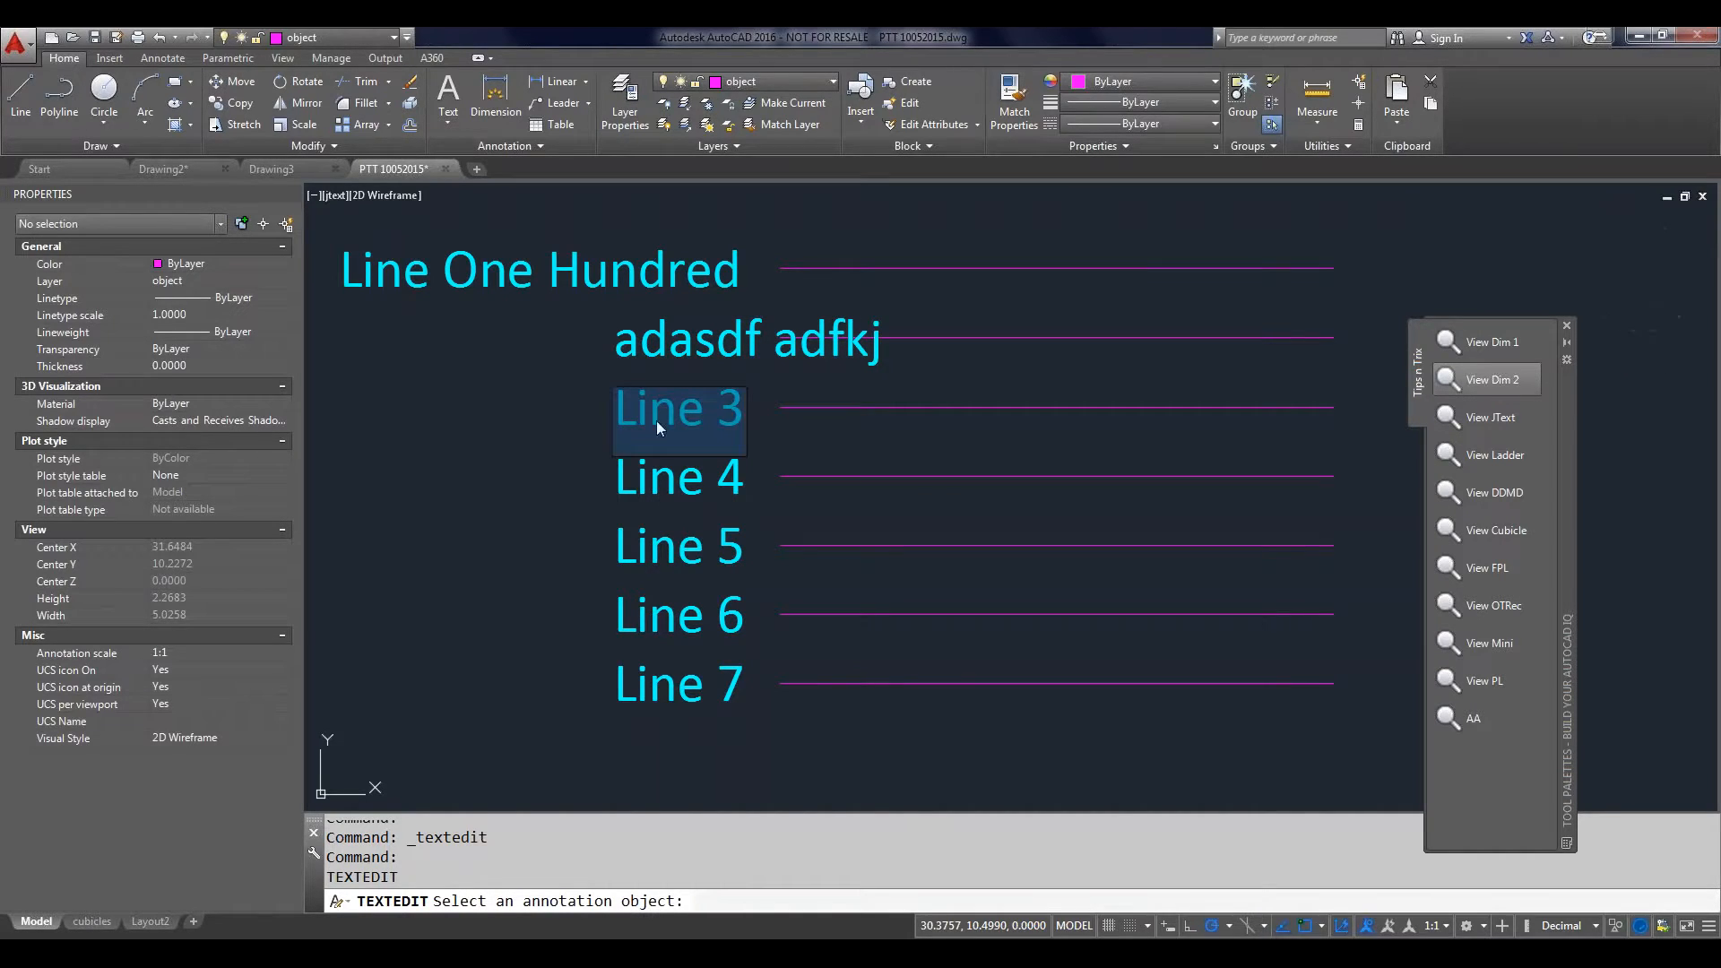
text(asdfa)
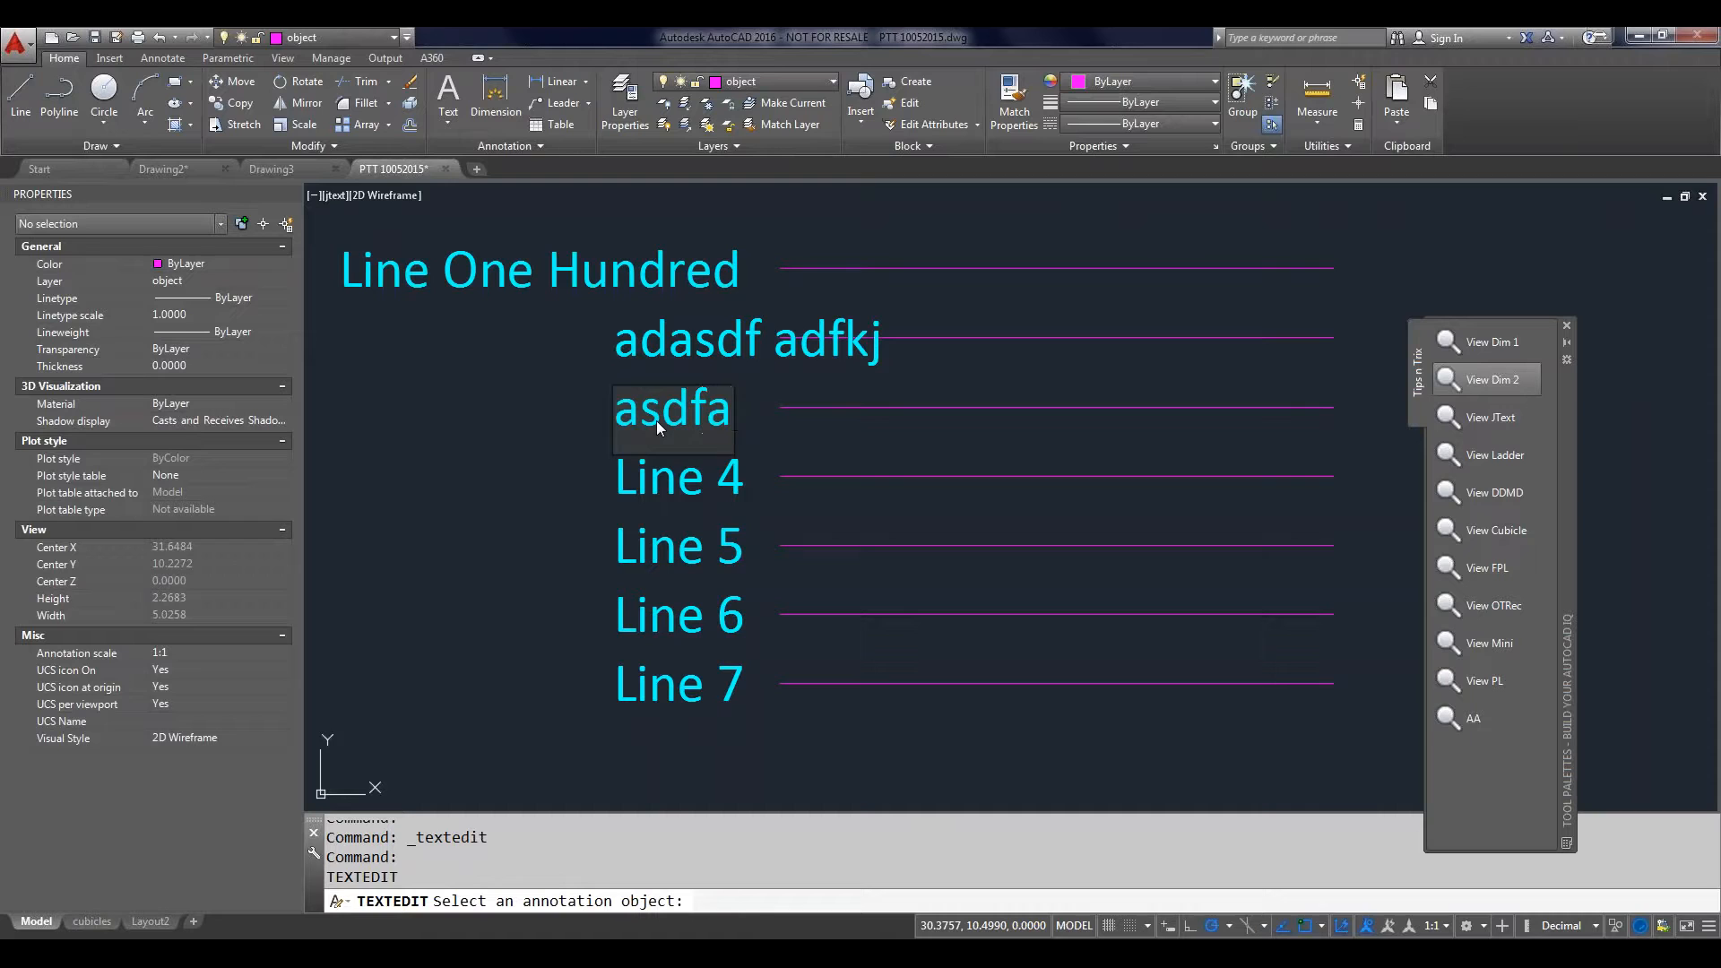
text( asf)
key(Return)
key(Return)
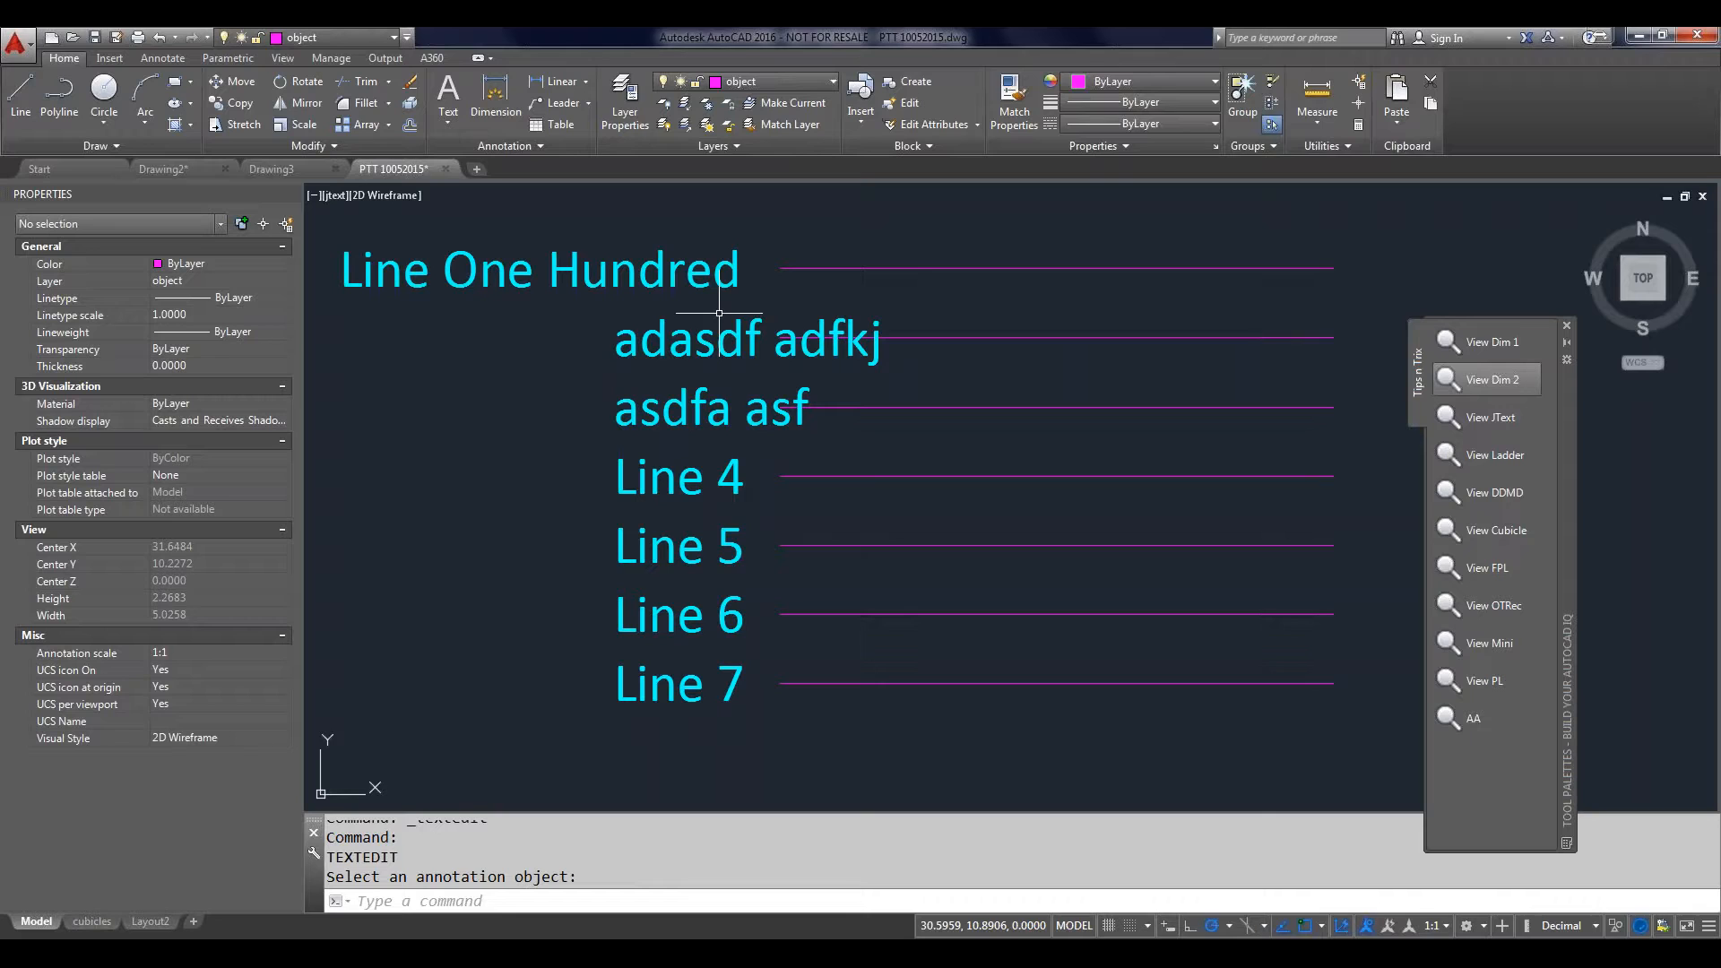
Step: Use JUSTIFYTEXT to change the six text lines below "Line One Hundred" to MR justification
text(JUSTIFY)
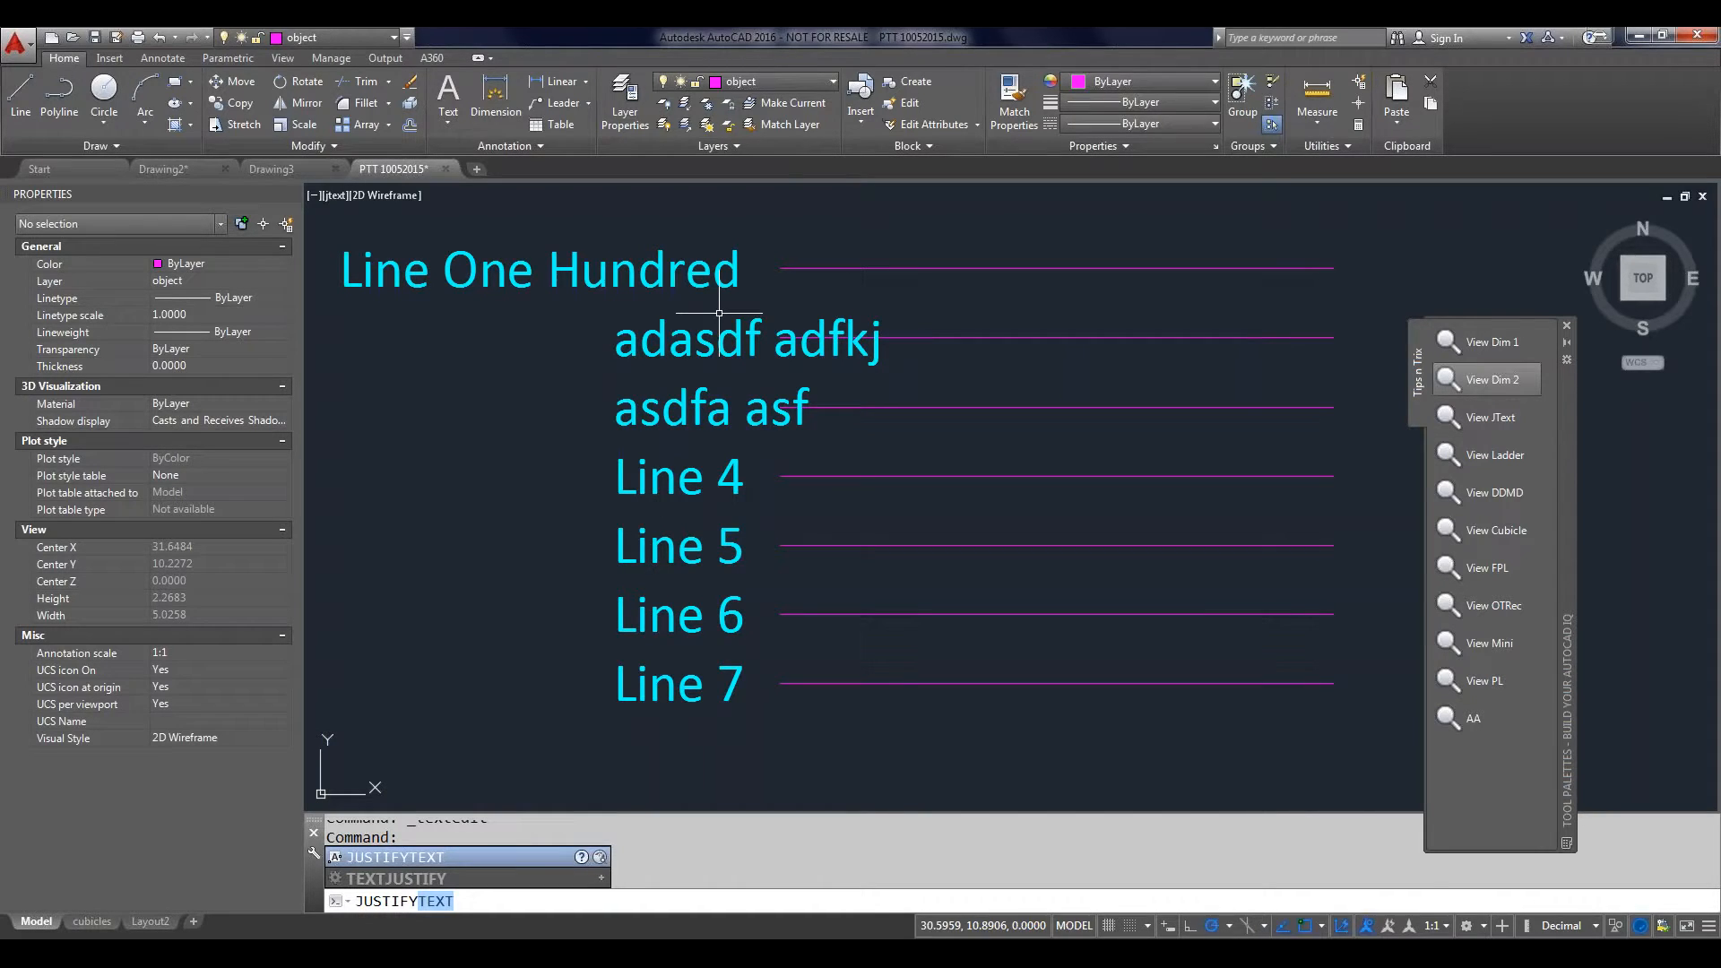
key(Return)
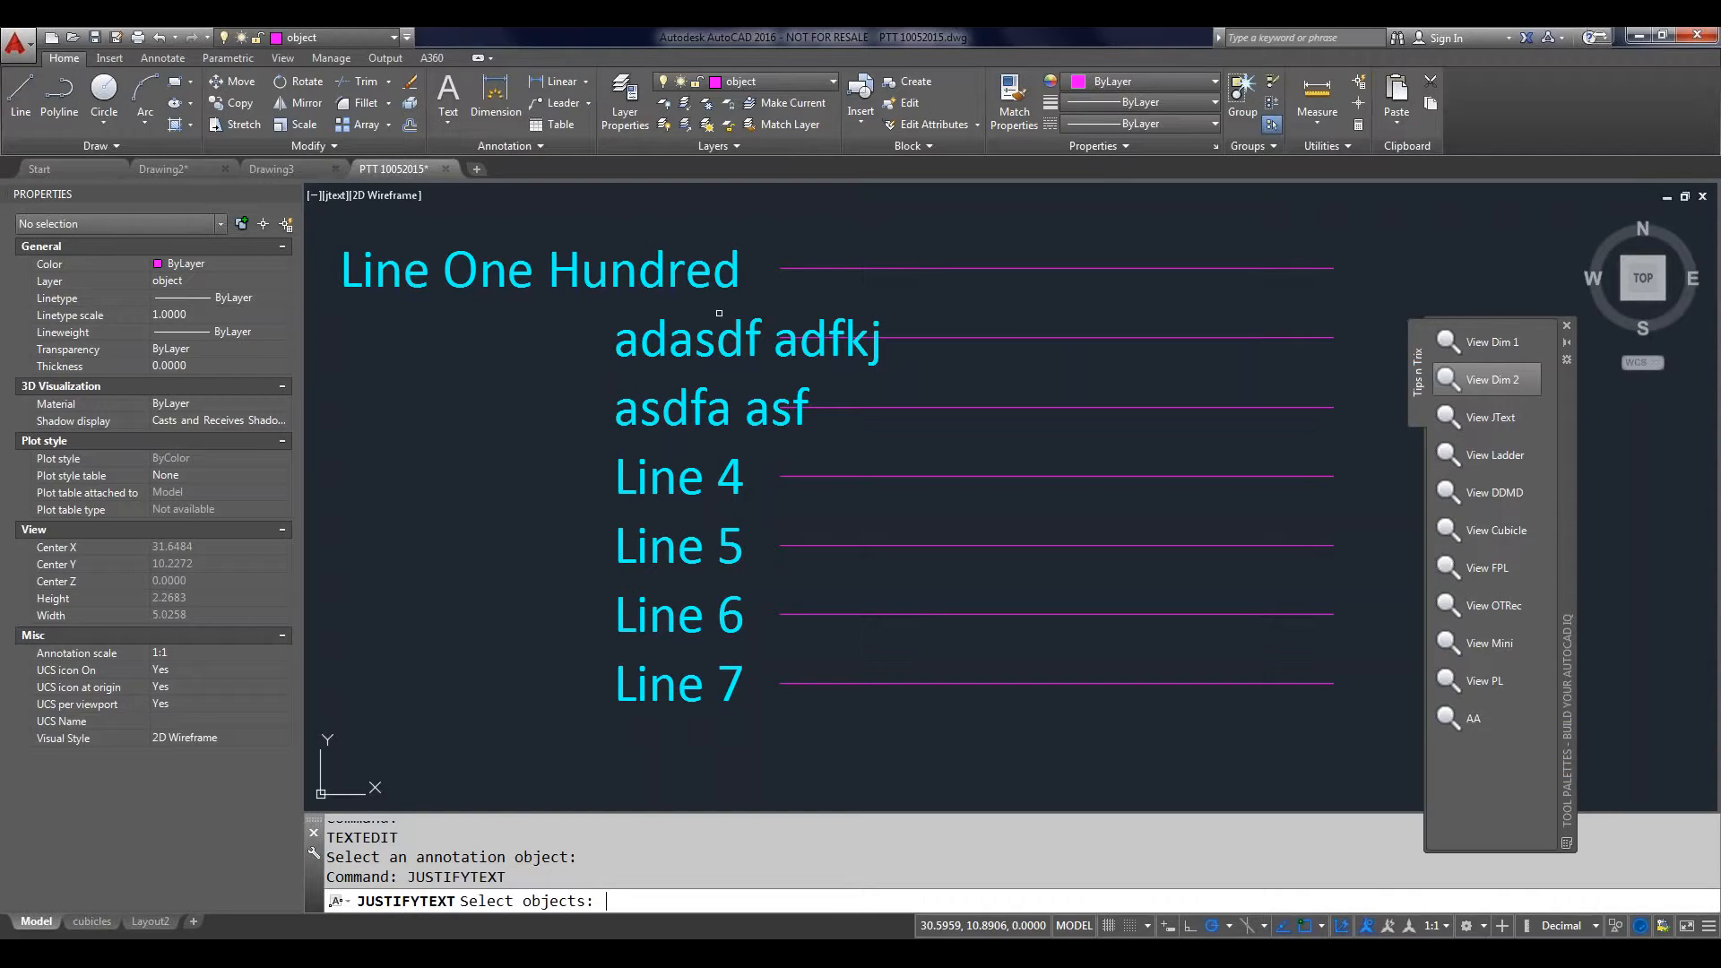
click(719, 313)
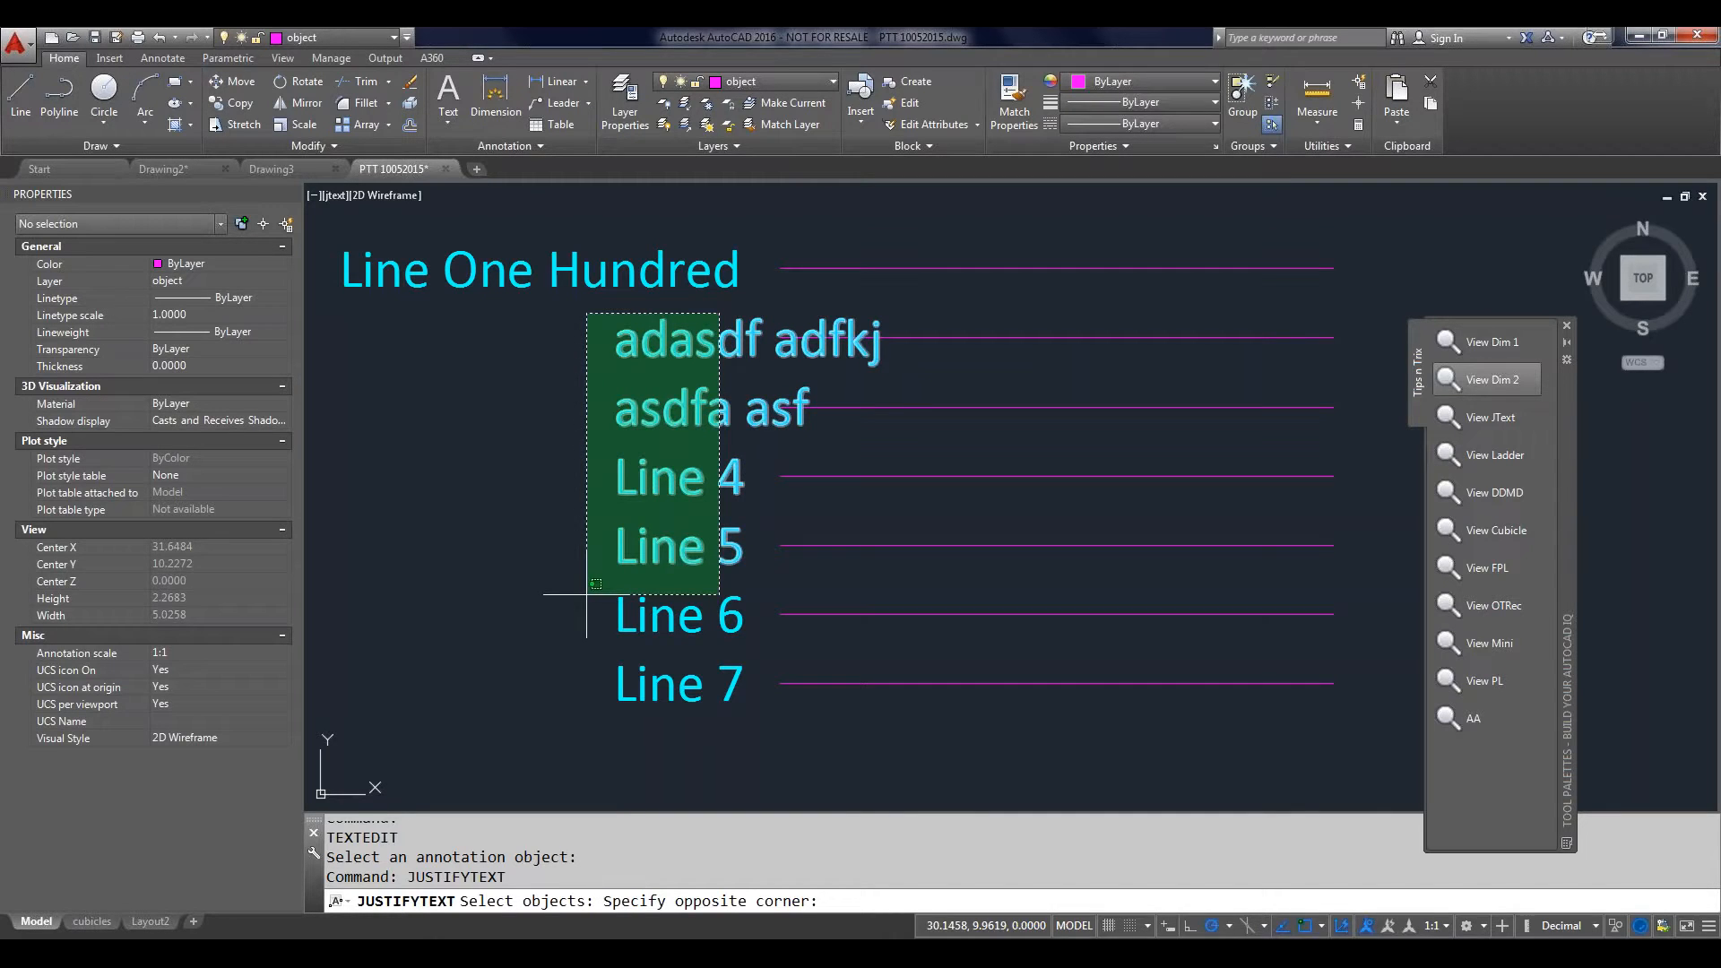
click(580, 703)
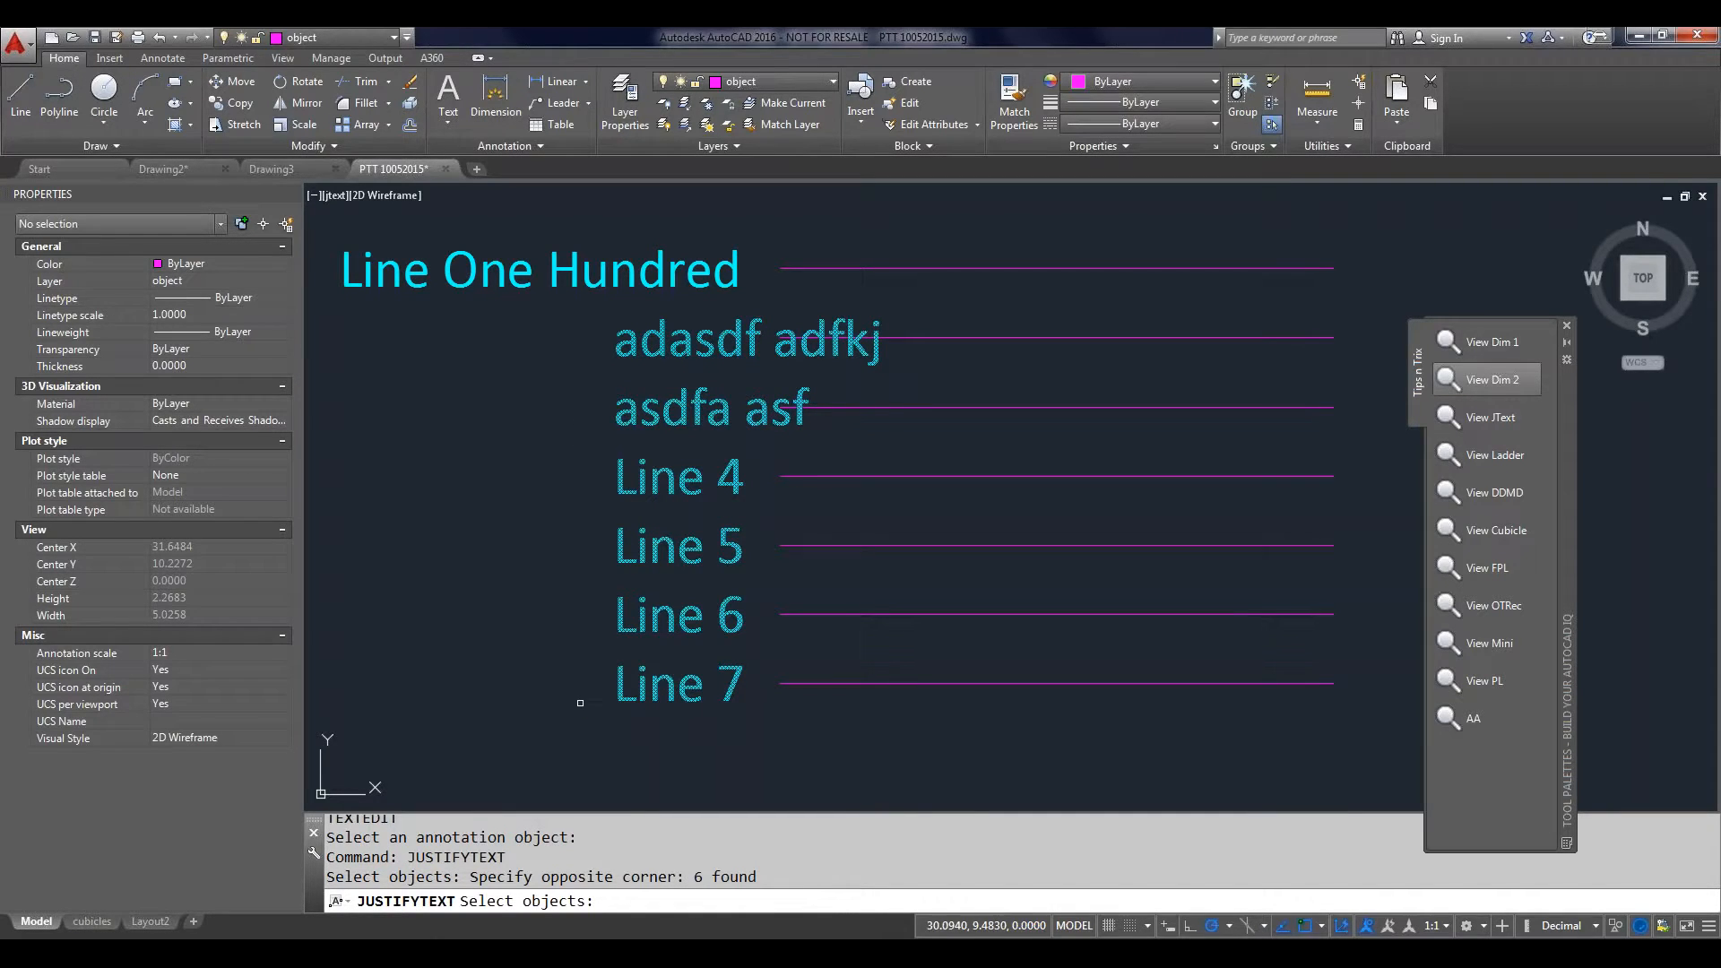
key(Return)
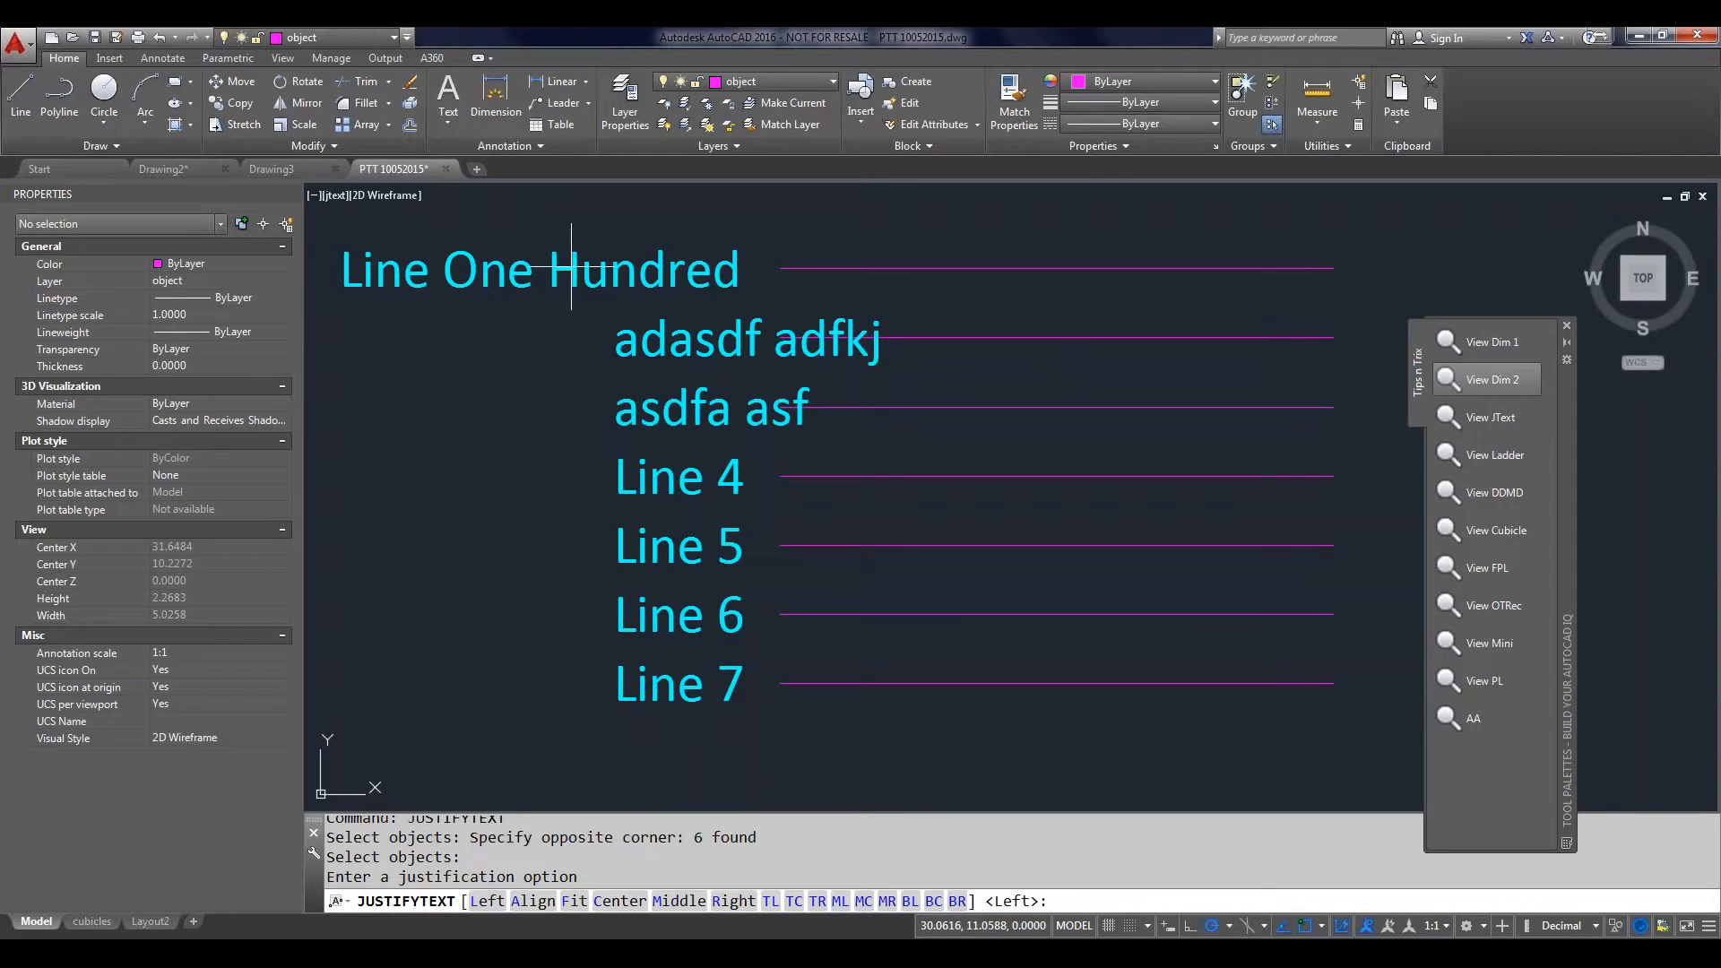
click(887, 901)
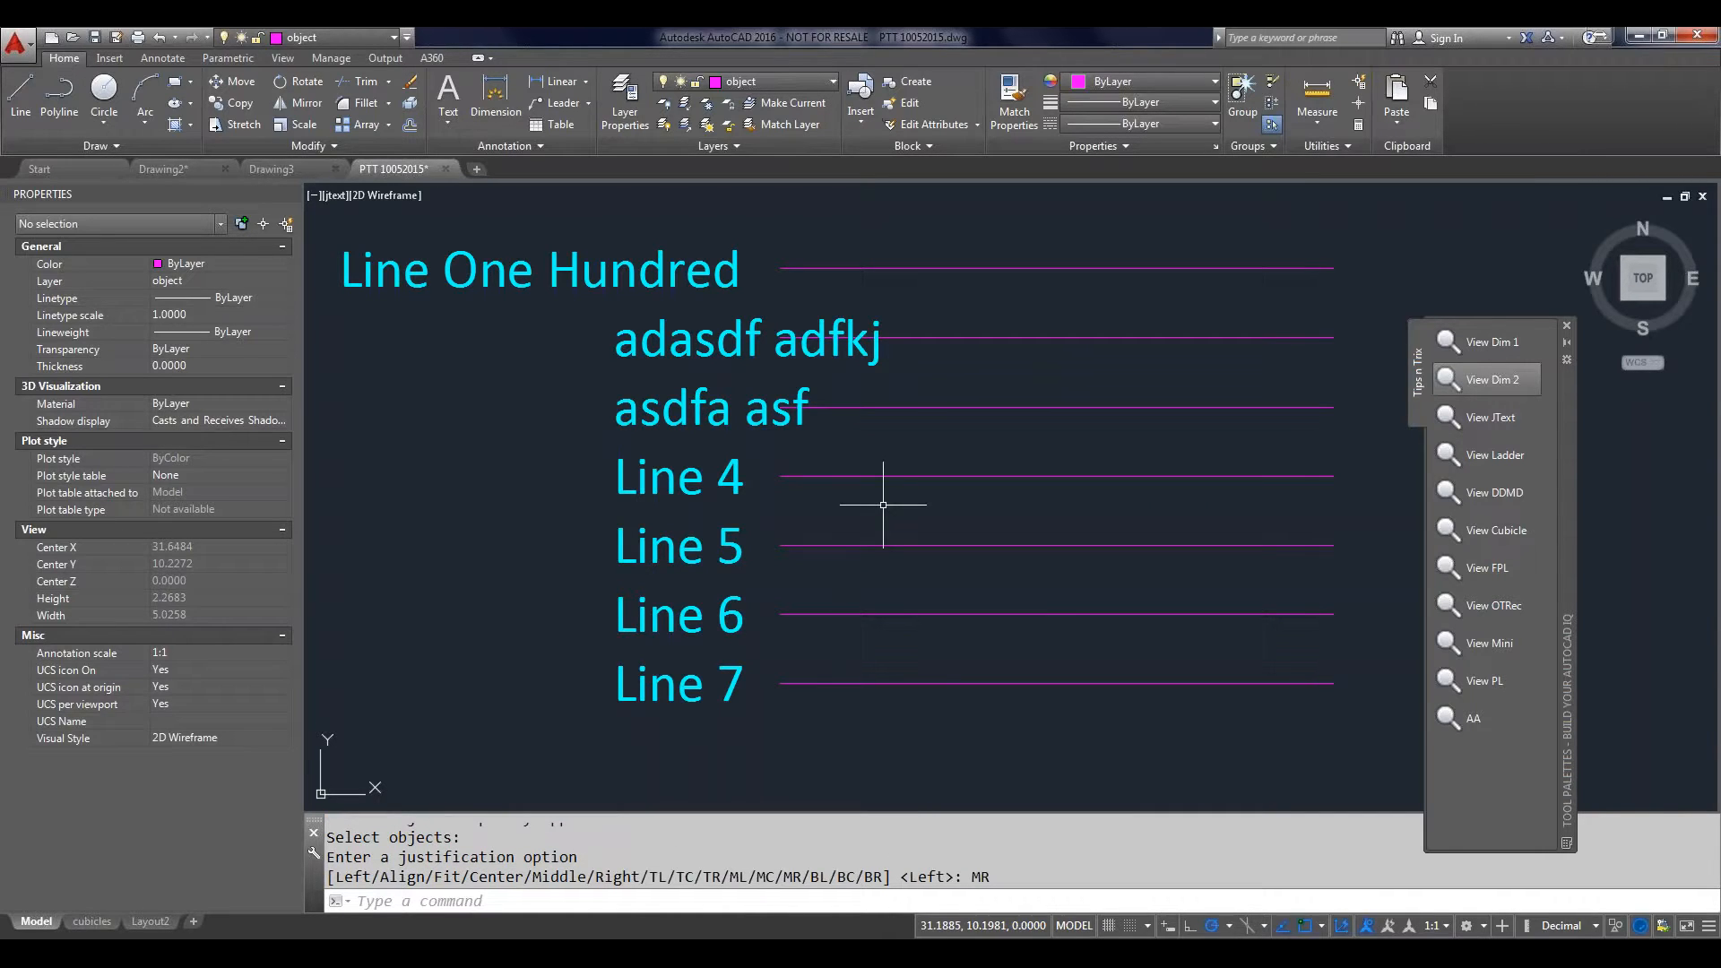
Step: Check the justification and grip positions of the second and third text lines
click(683, 350)
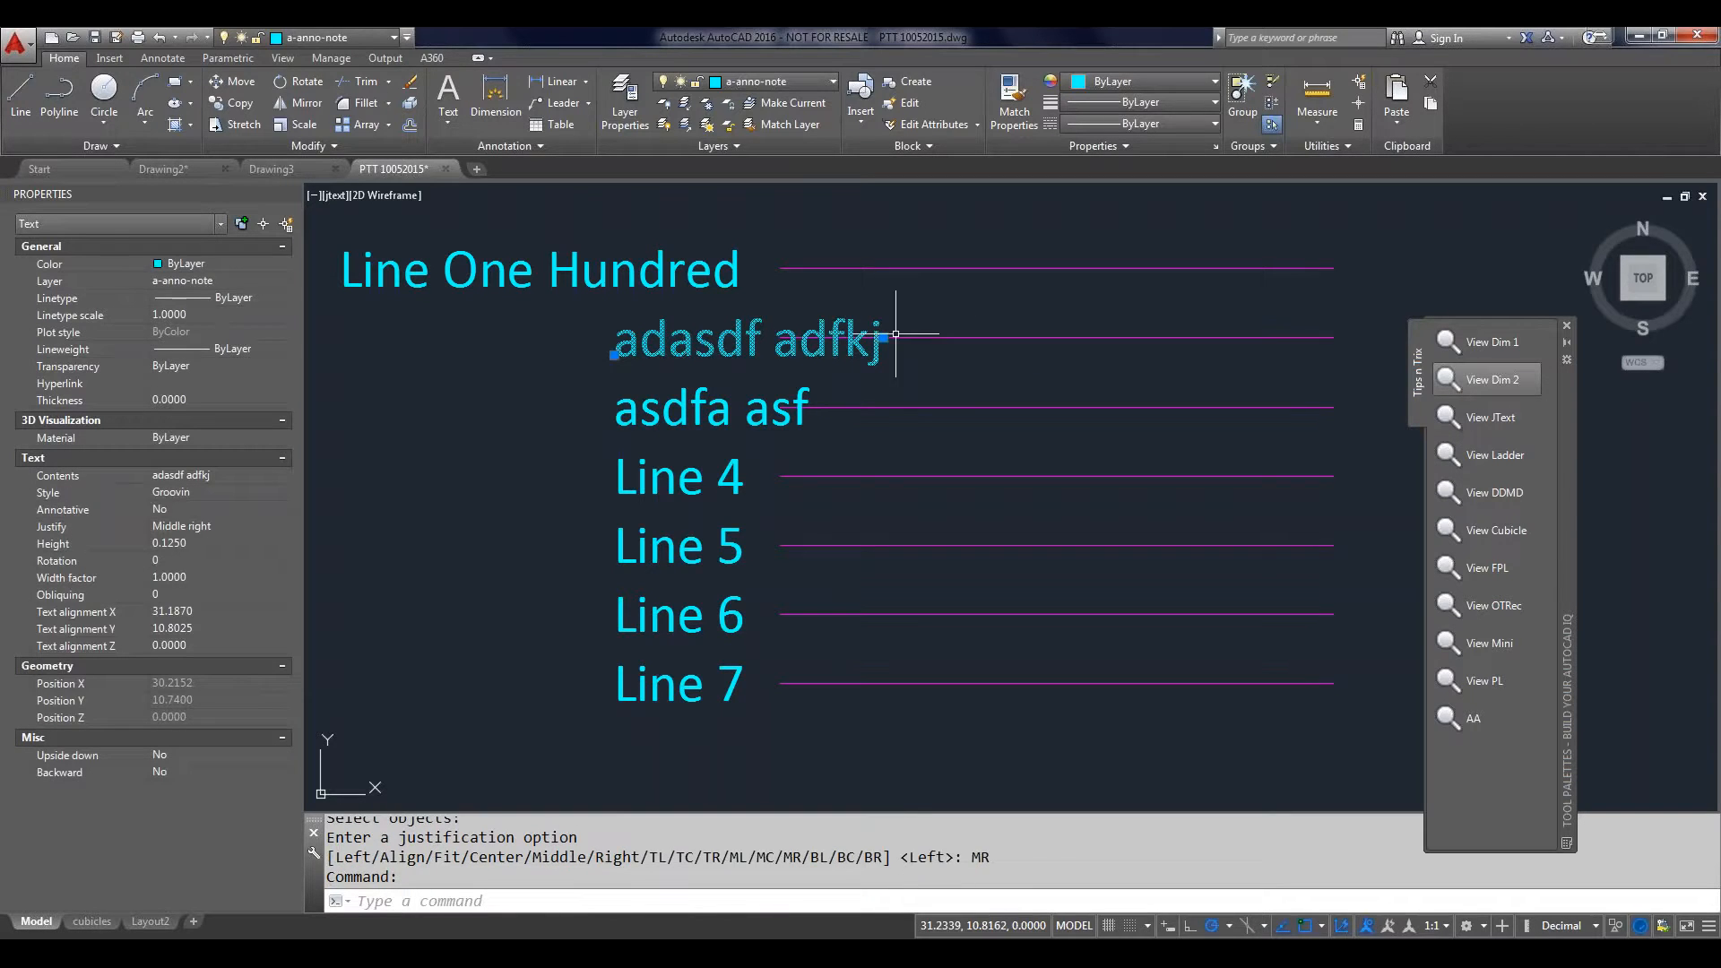
click(782, 414)
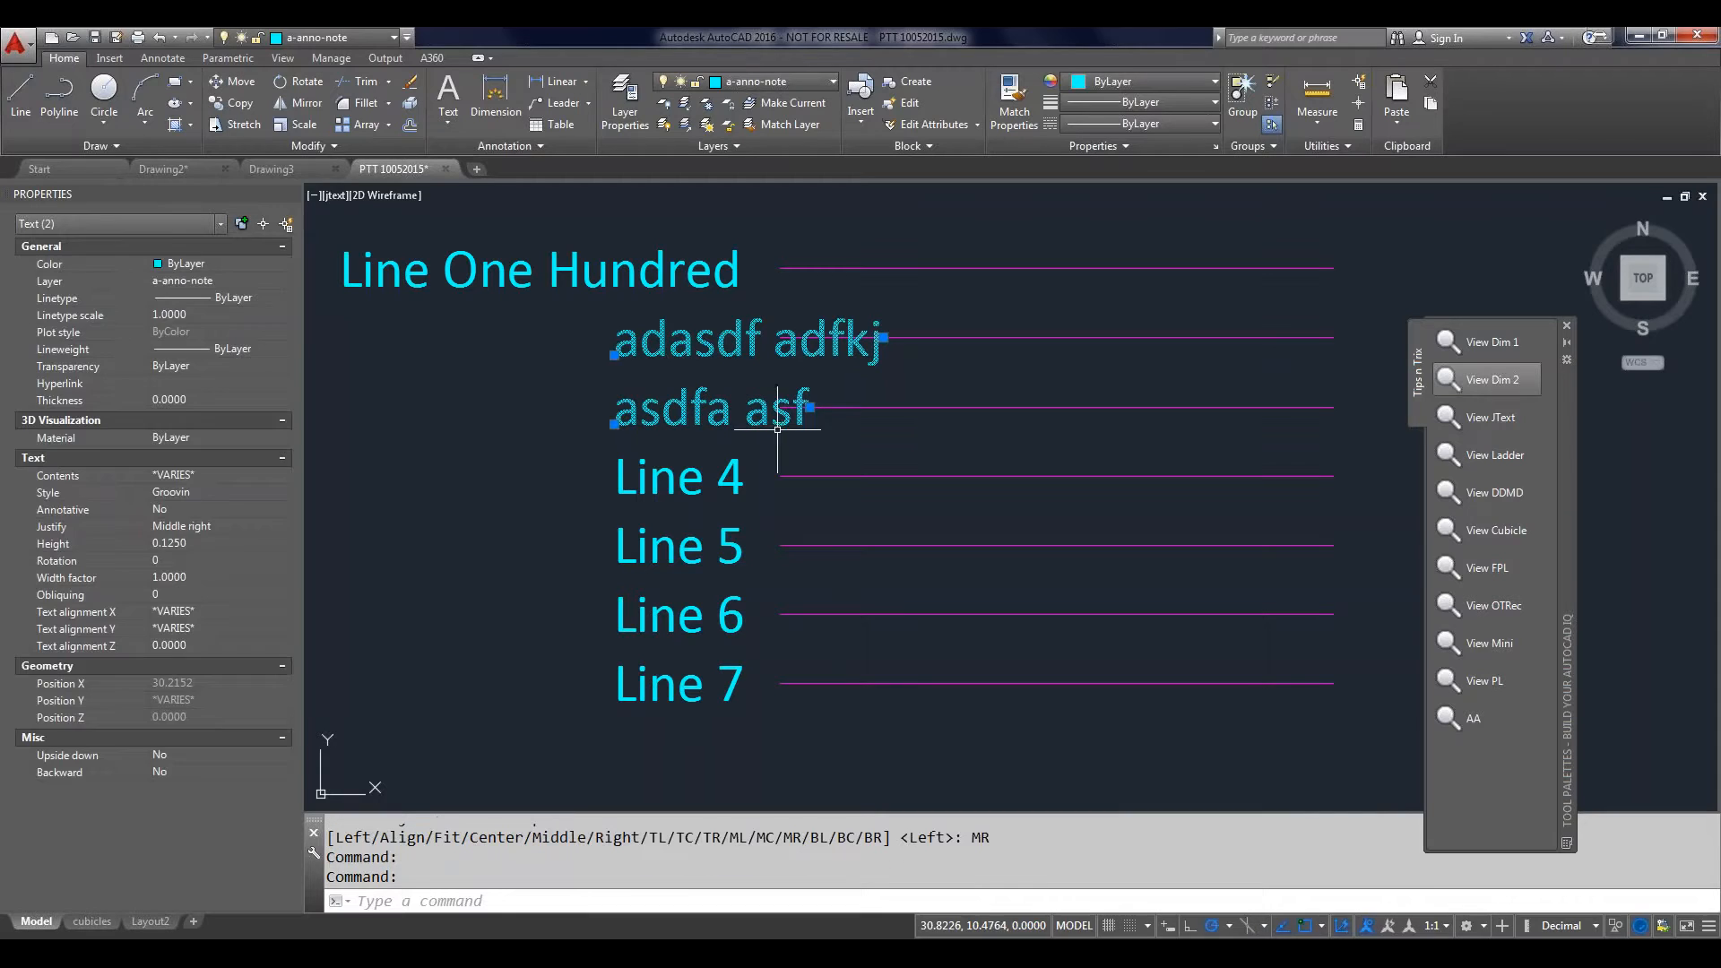
key(Escape)
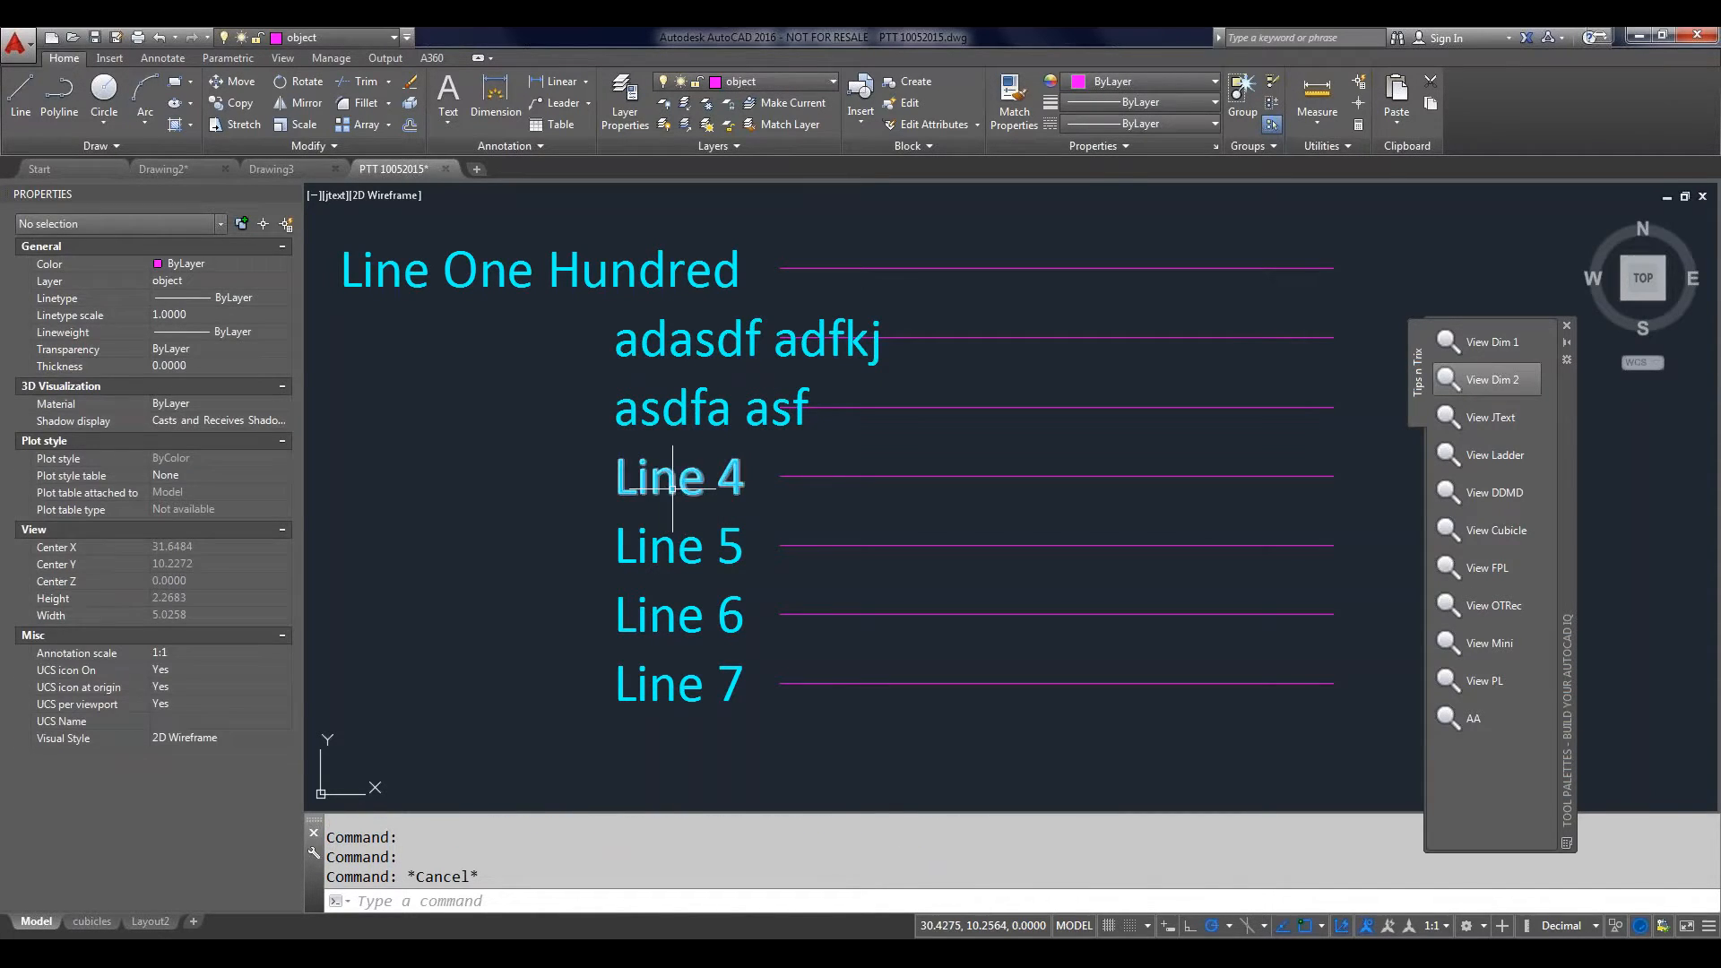
Step: Replace the "Line 4" text with "asdf adsfasd sadf" and the "Line 5" text with "asdfa sdafasdf"
double_click(686, 491)
text(asdf)
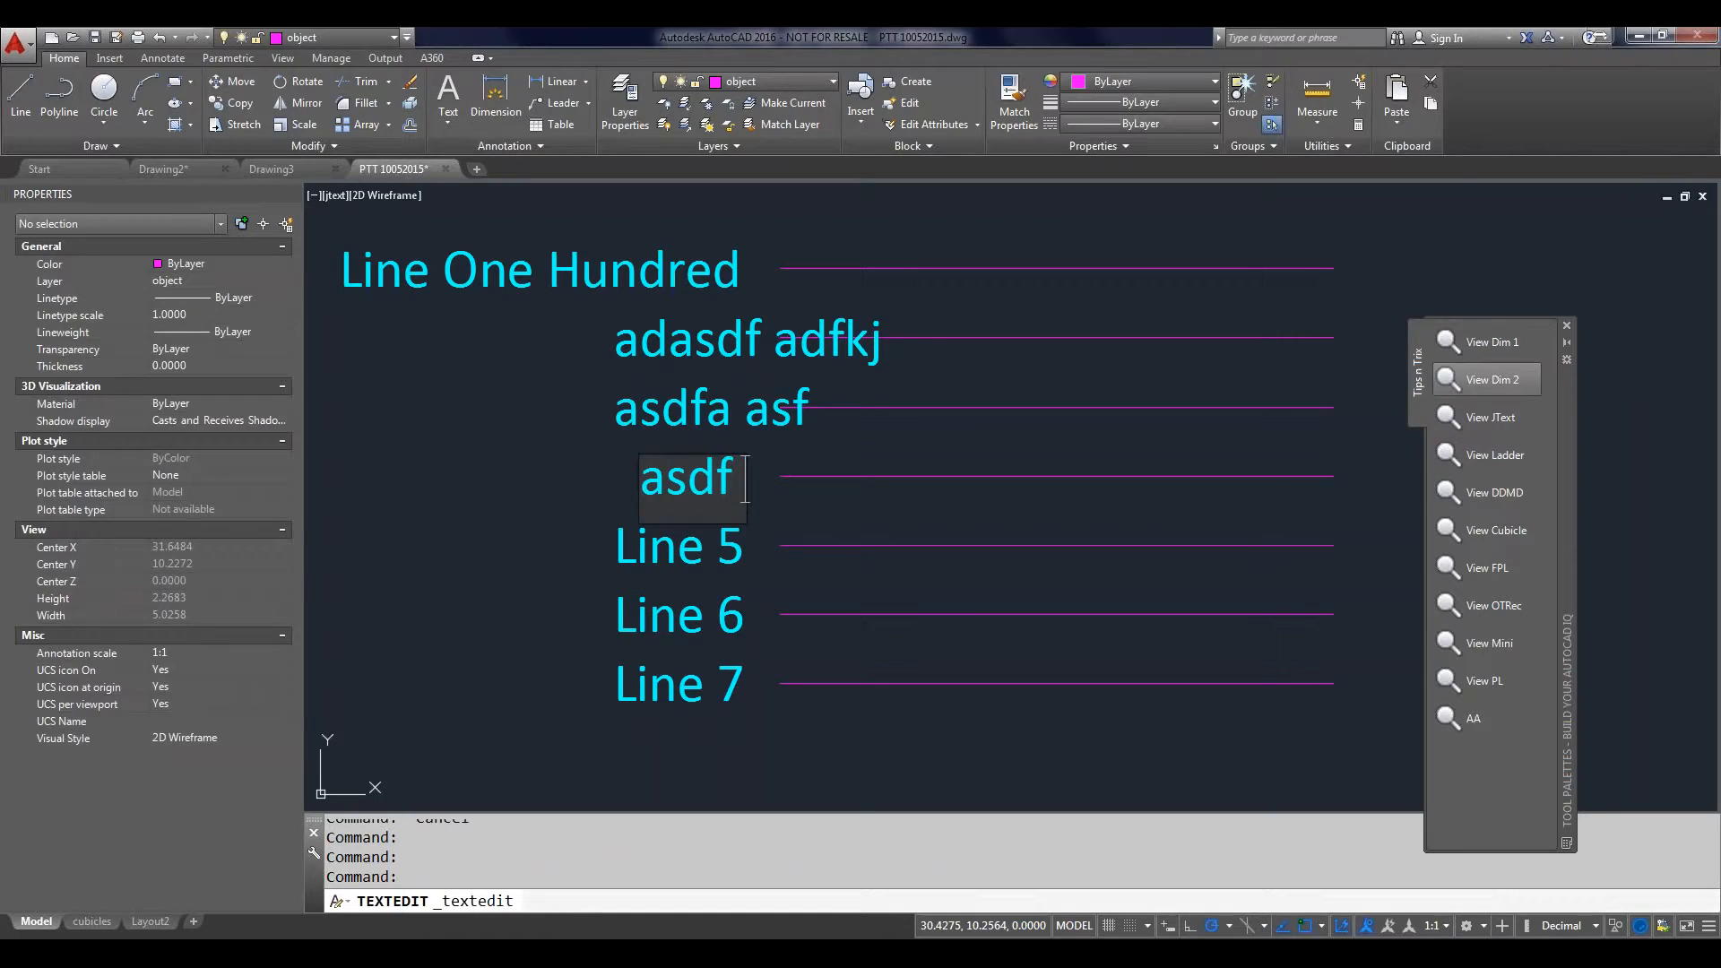
text( adsfasd sadf)
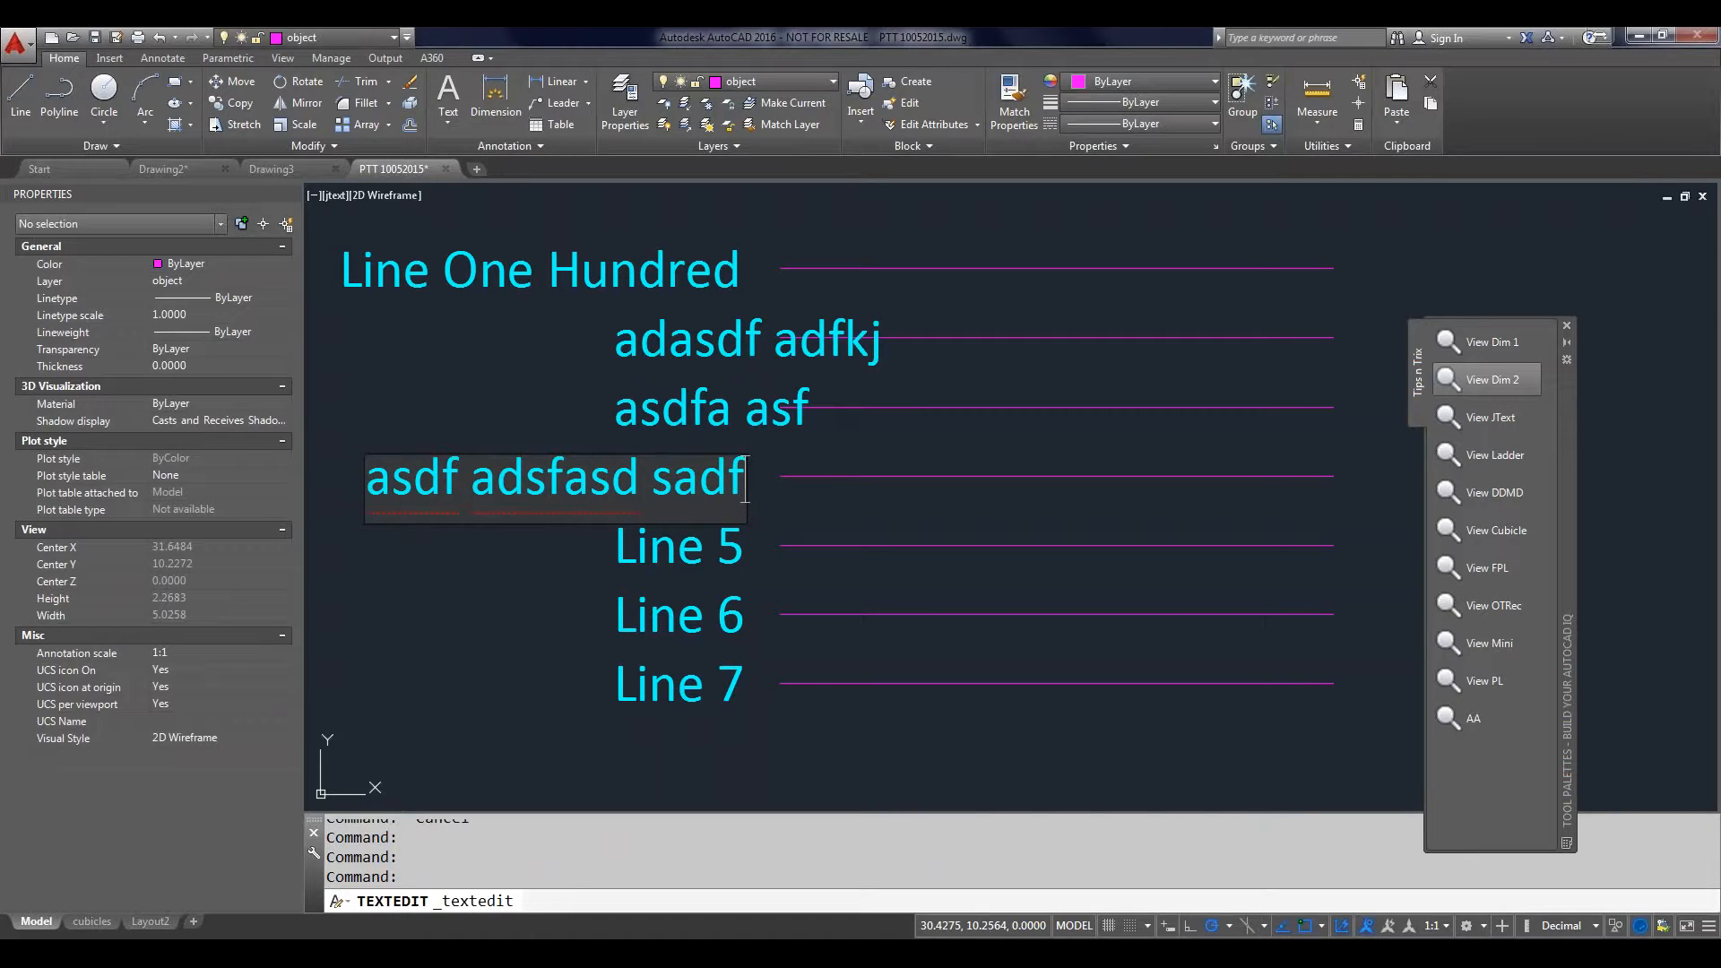
key(Return)
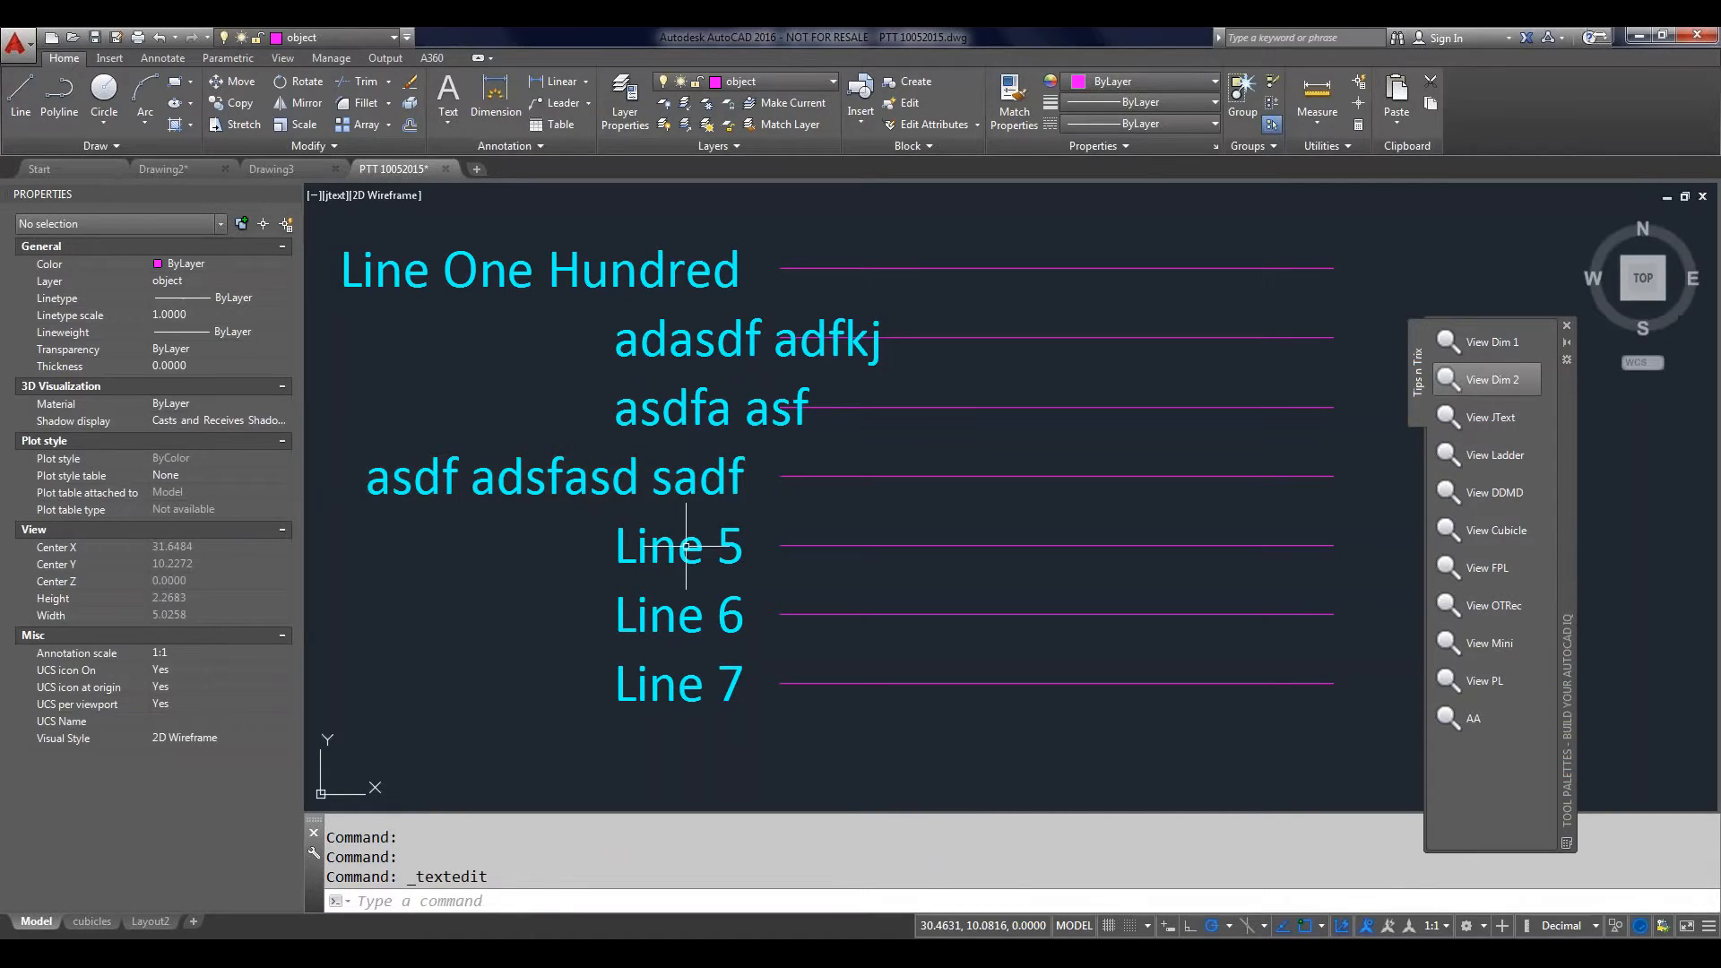
double_click(683, 549)
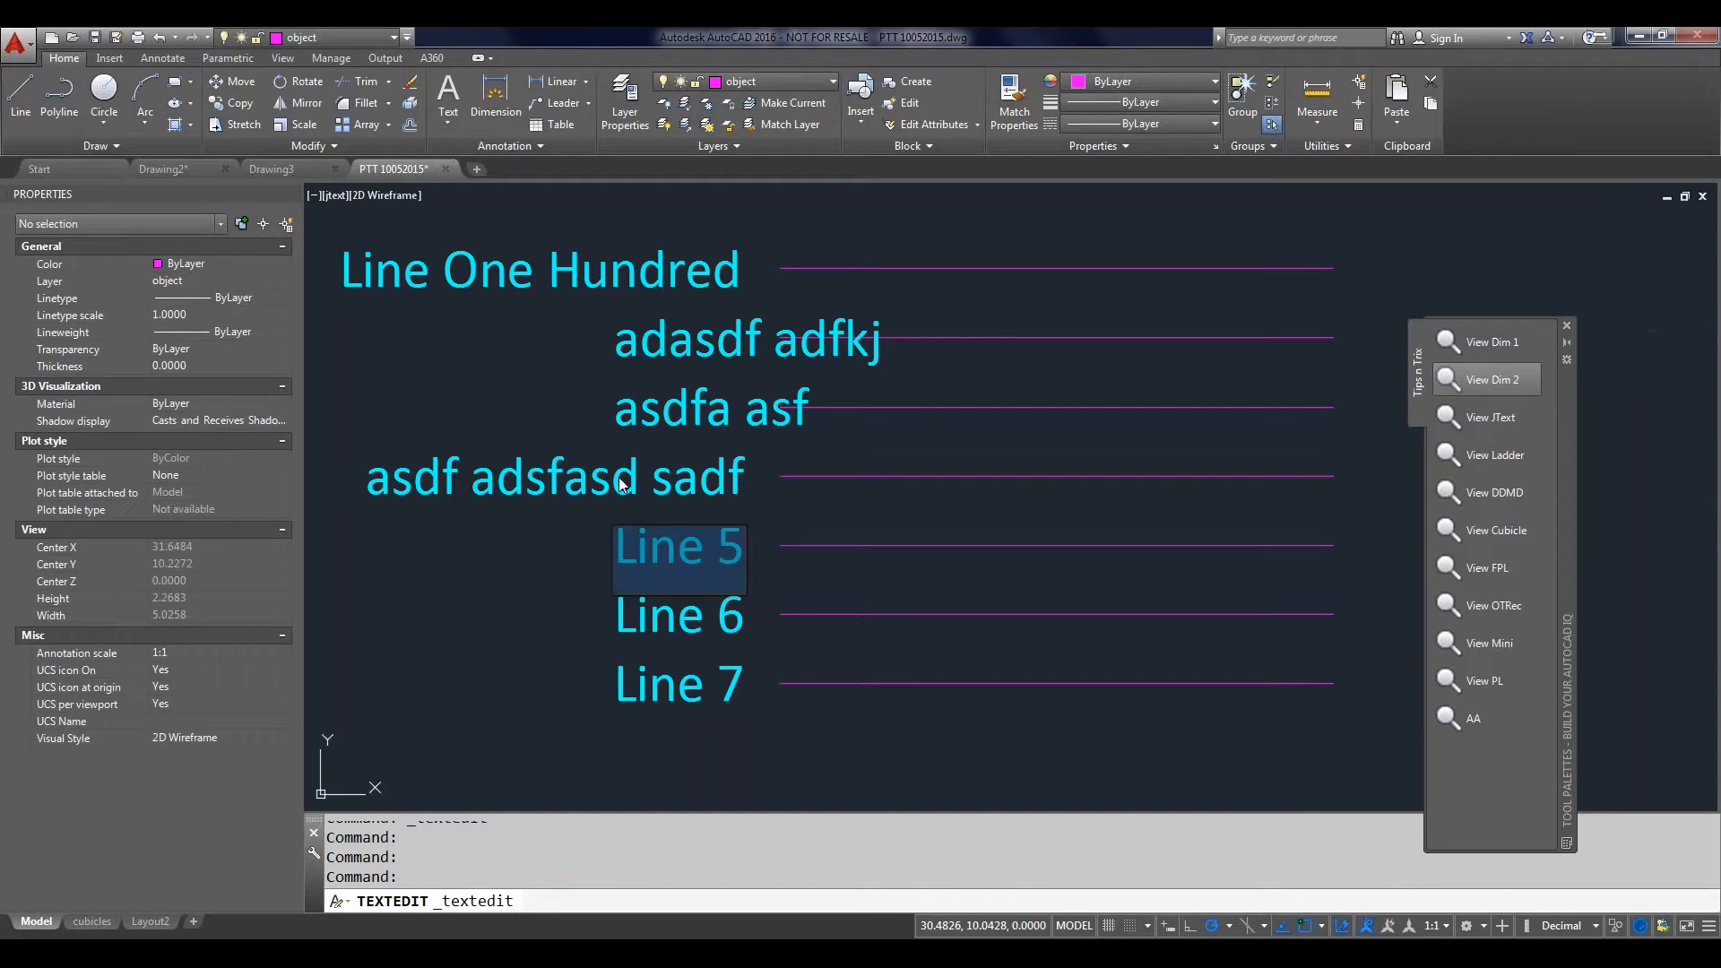
text(asdfa sdafasdf)
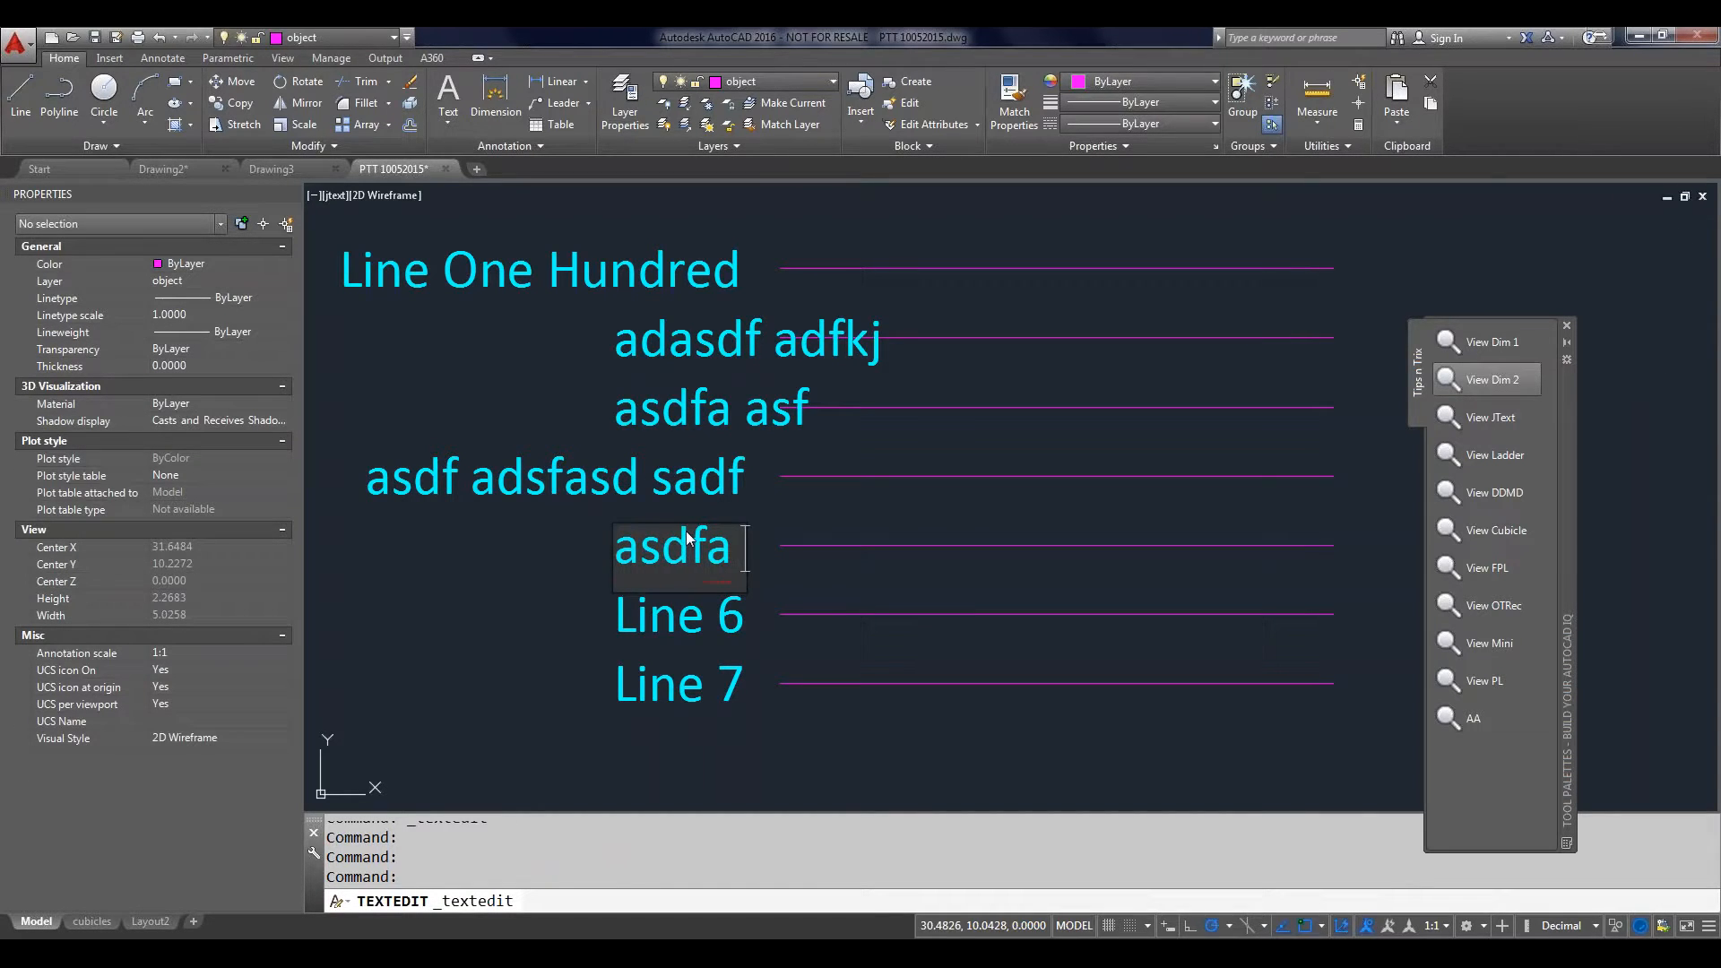
key(Return)
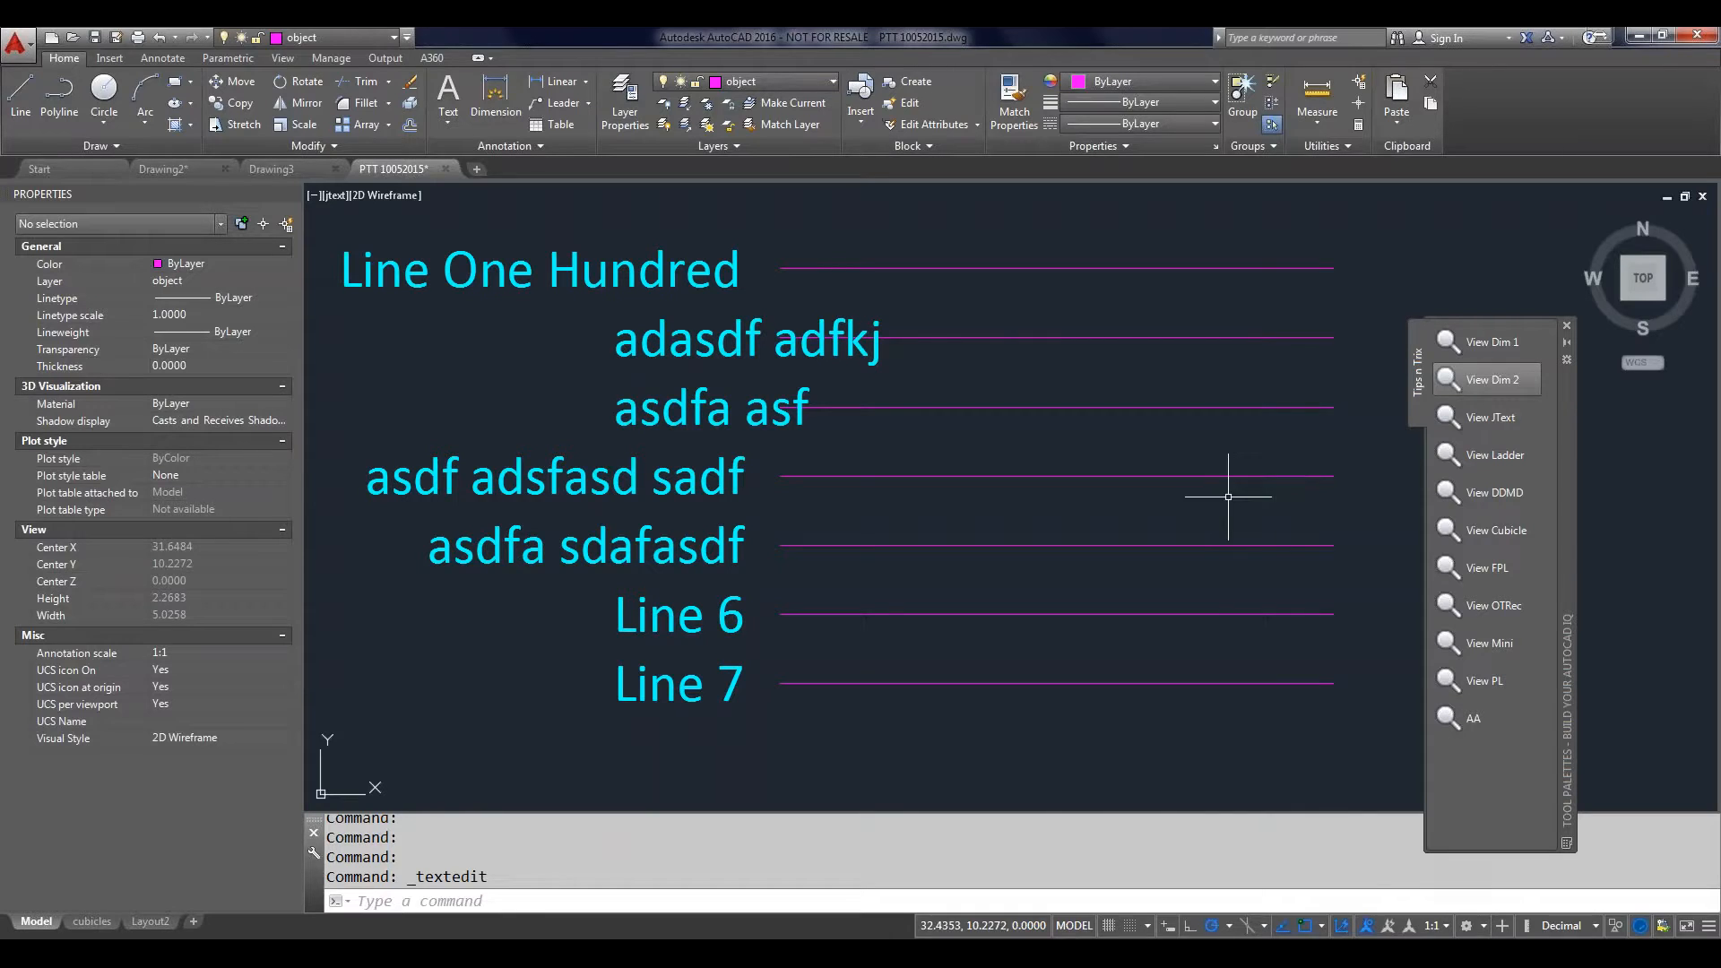
Step: Fillet the right ends of the first and second horizontal lines together, and likewise the third and fourth lines
middle_drag(1228, 497, 933, 480)
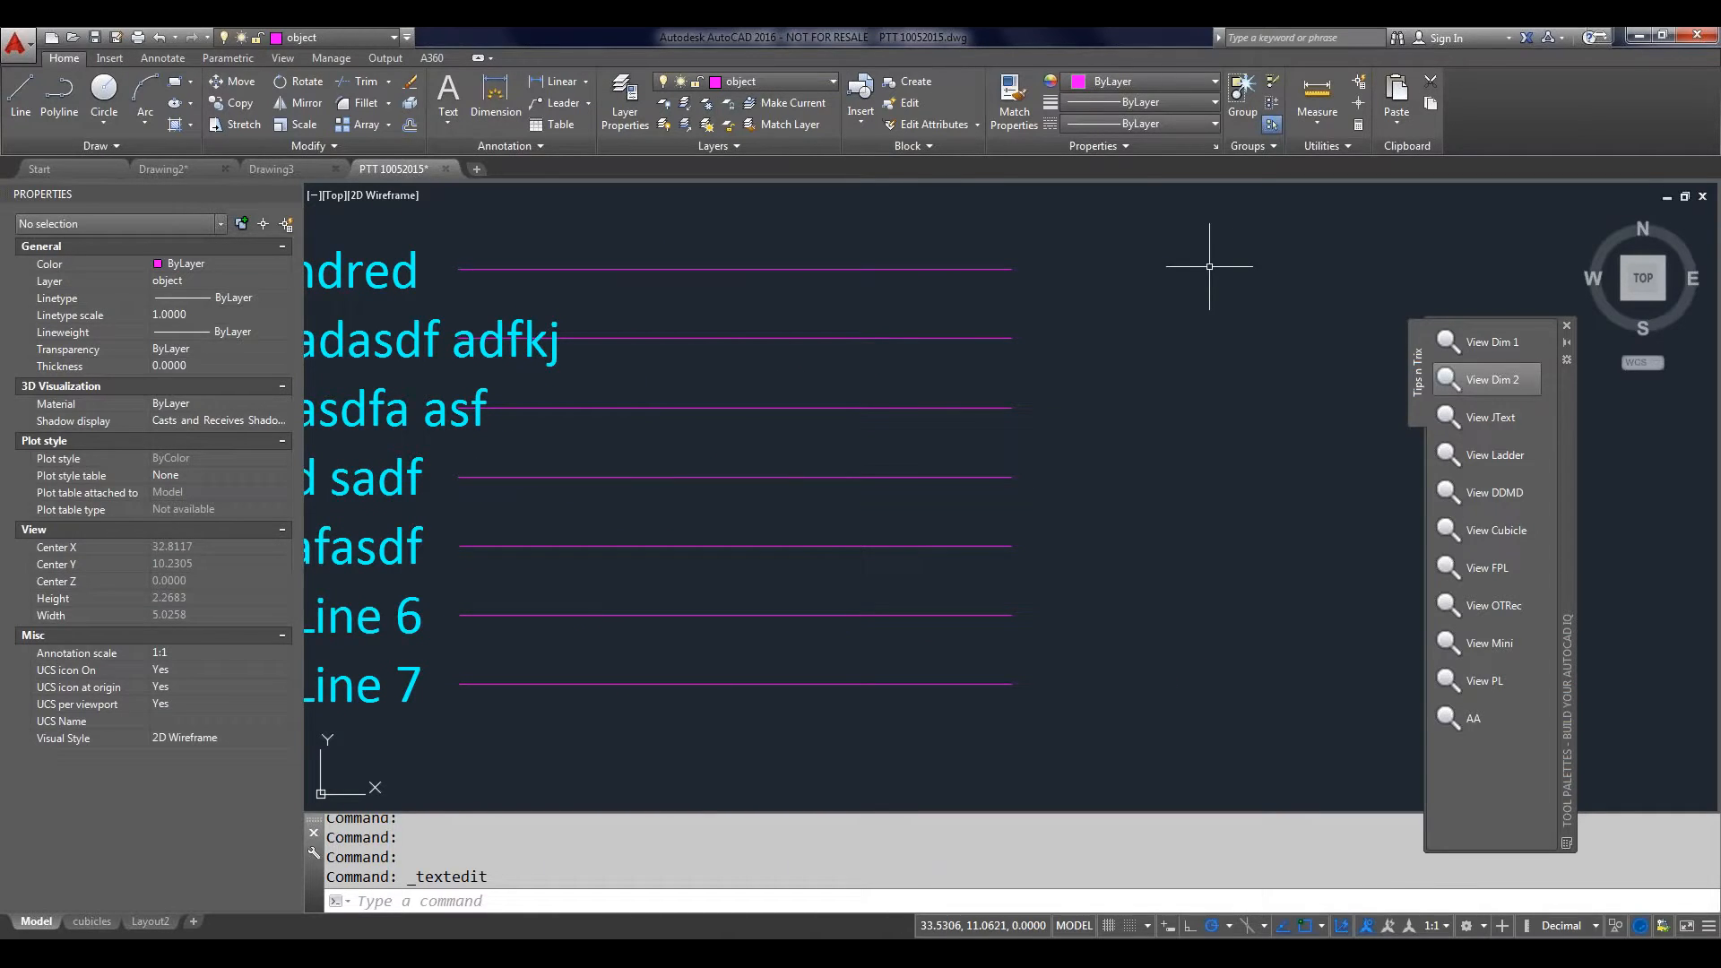
click(372, 109)
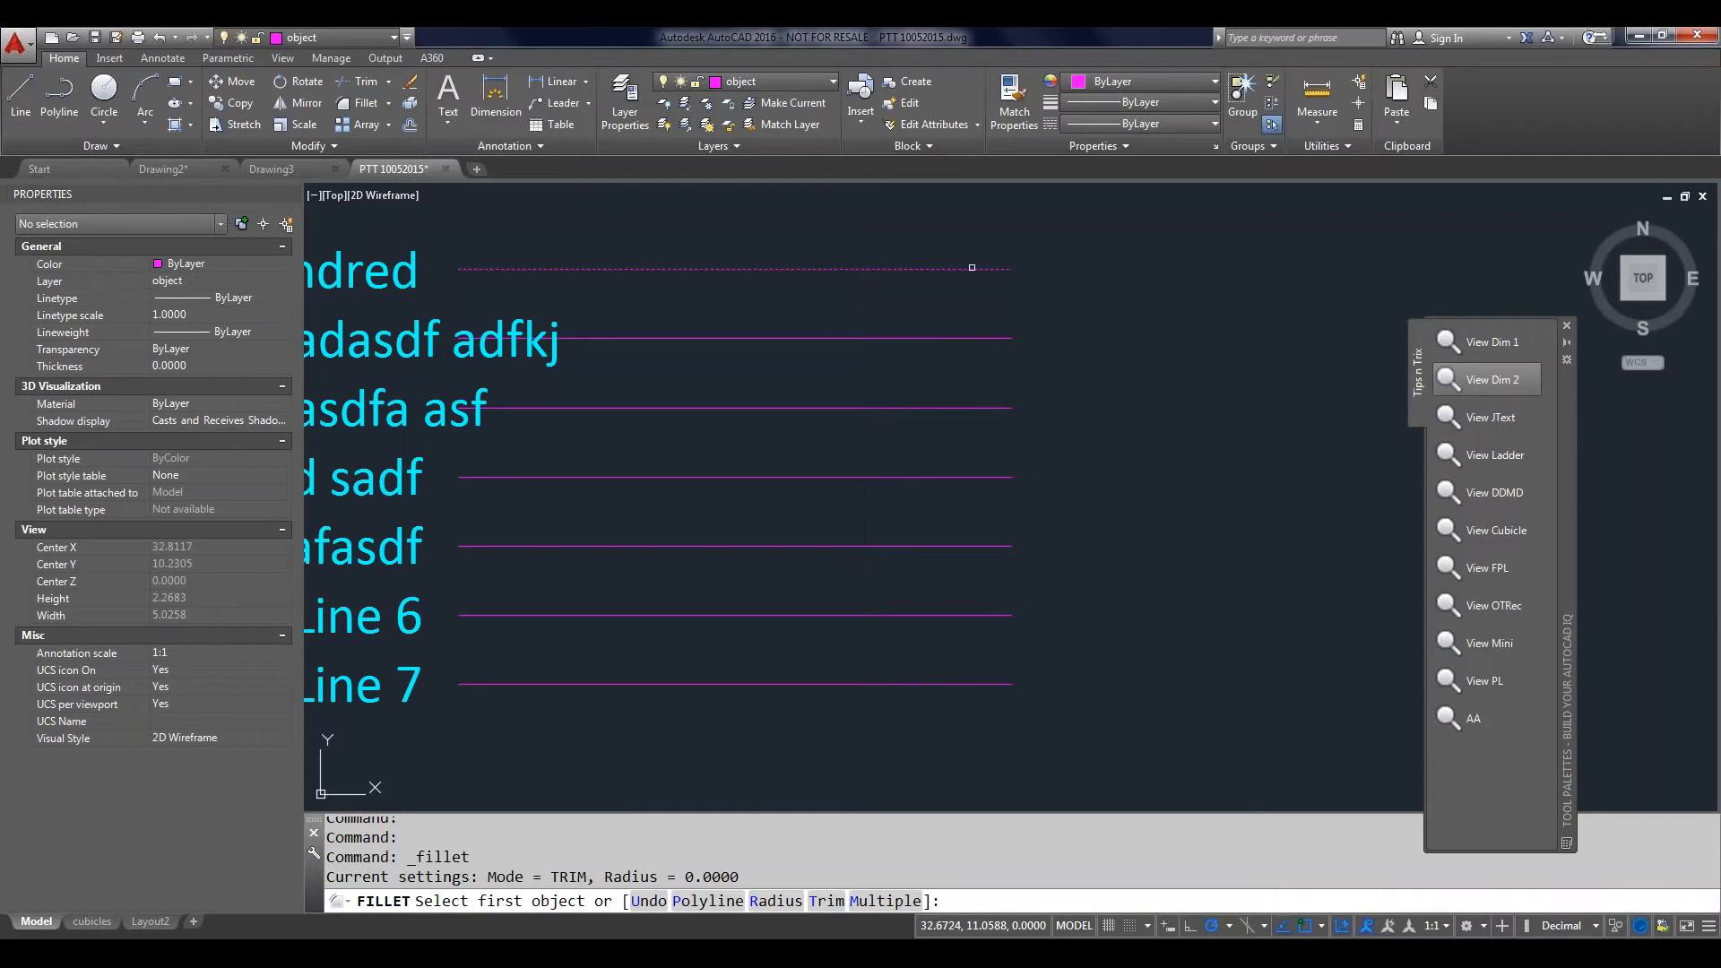
click(972, 267)
click(993, 338)
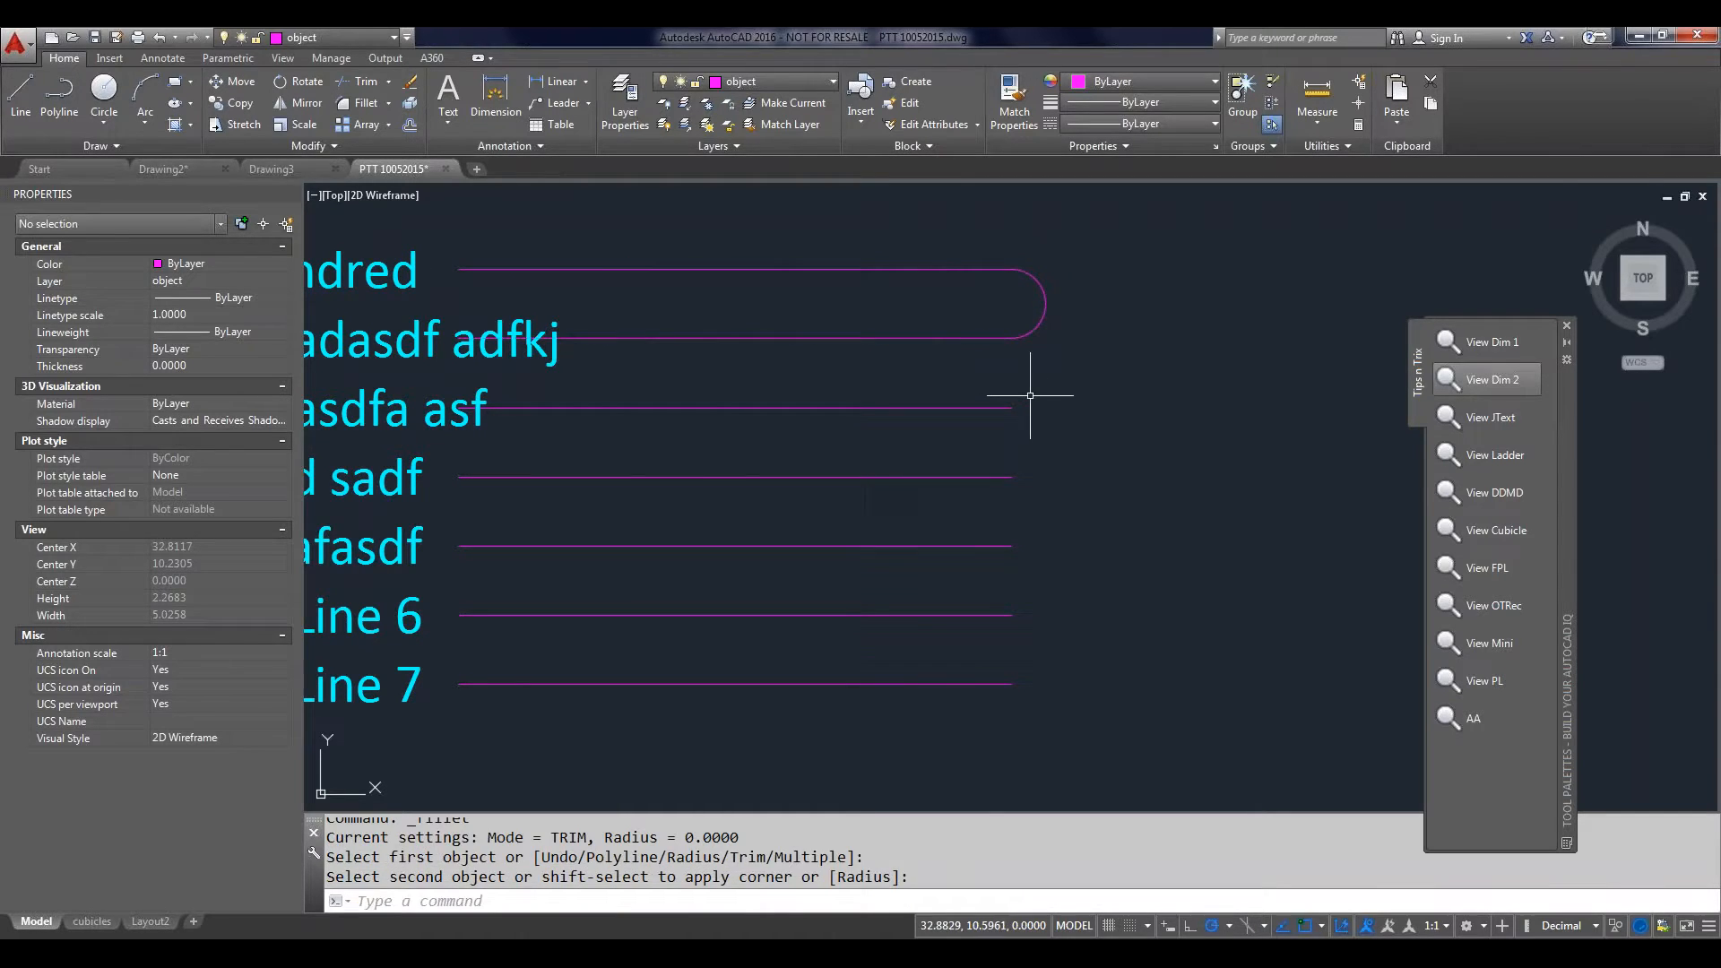
key(Return)
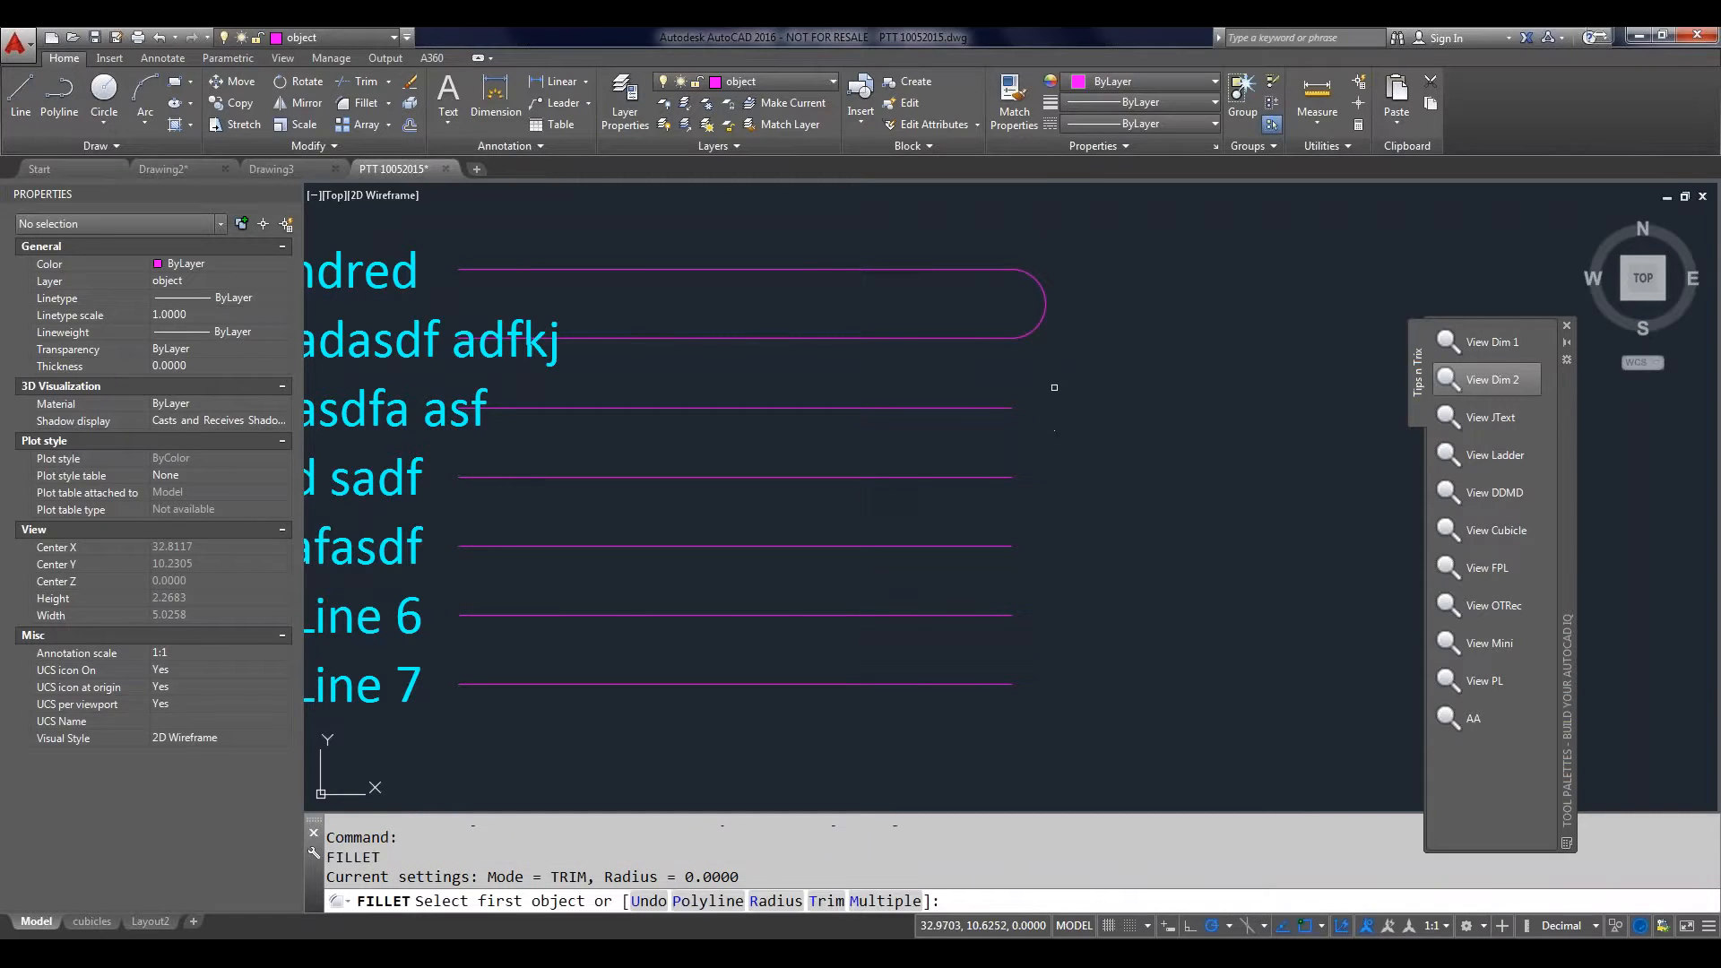
click(976, 408)
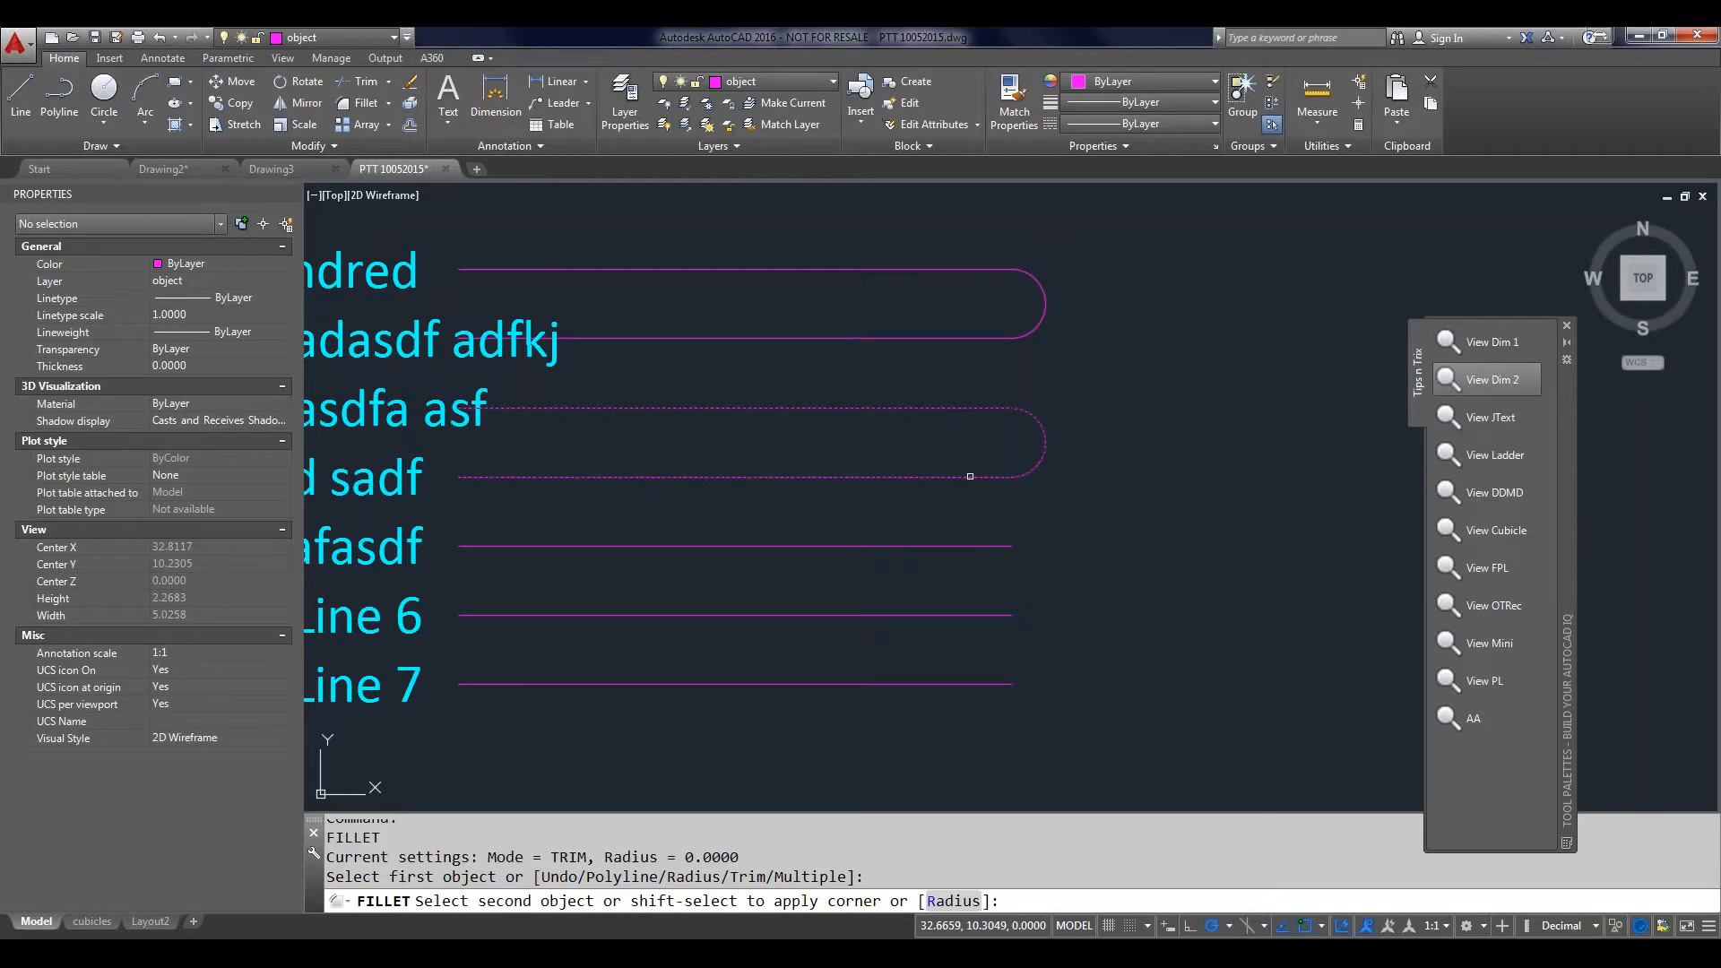
click(969, 476)
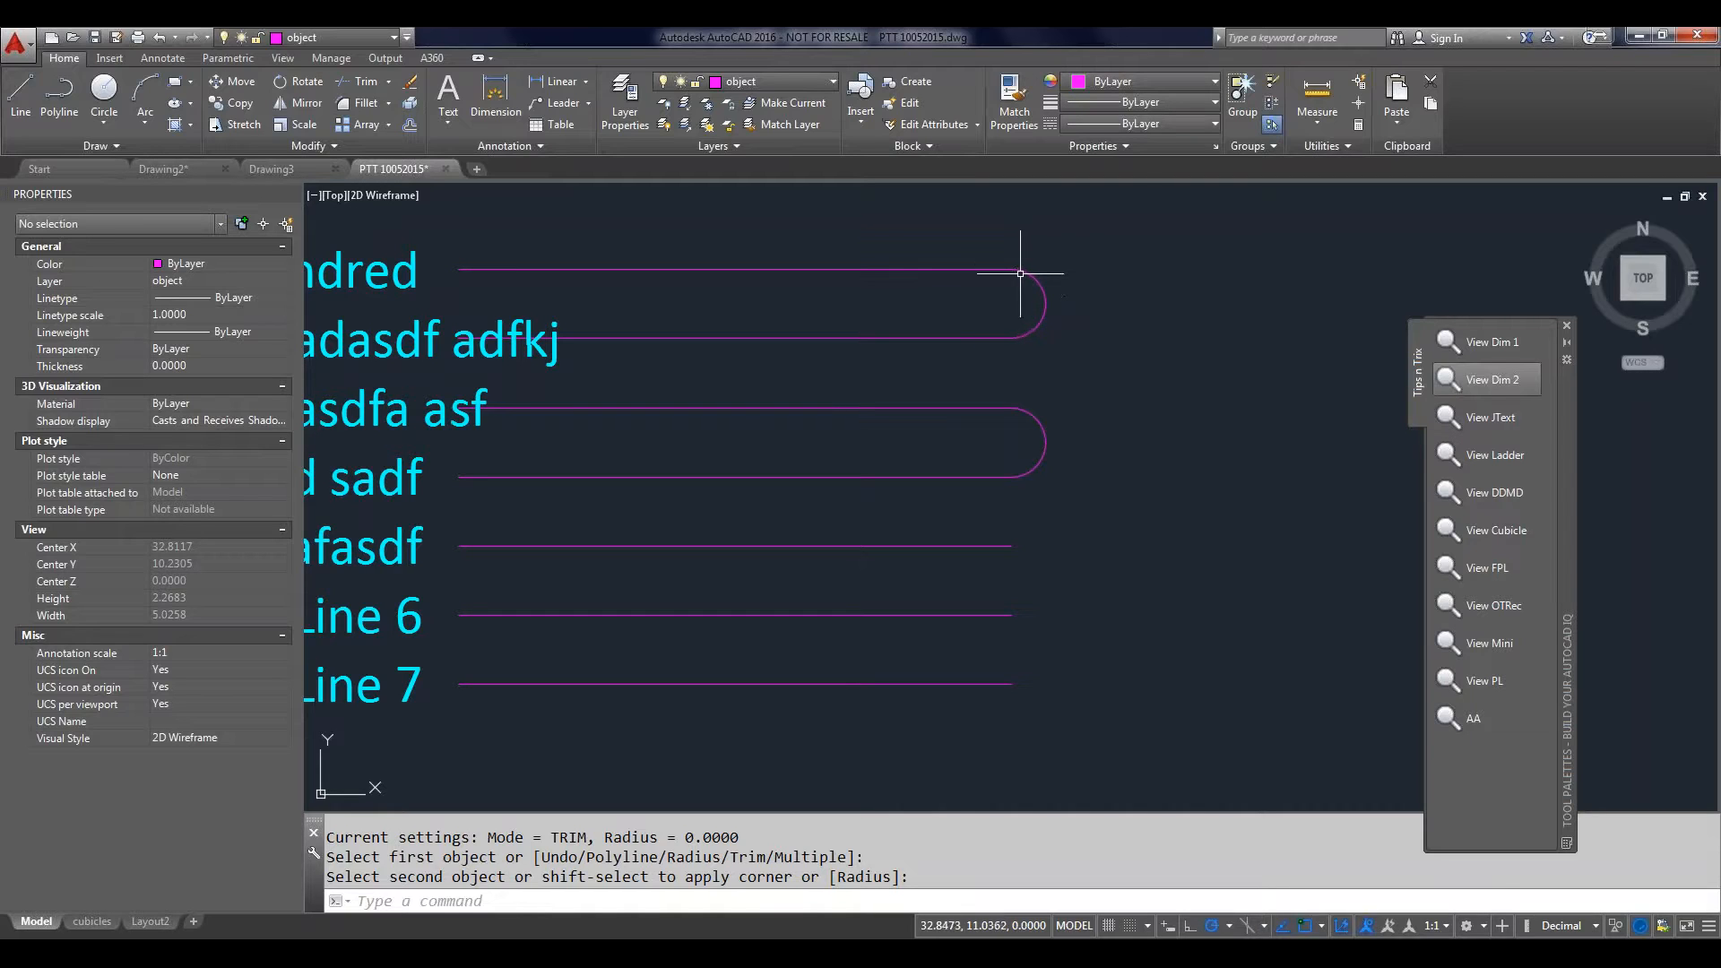
click(1017, 334)
scroll(761, 442, down, 2)
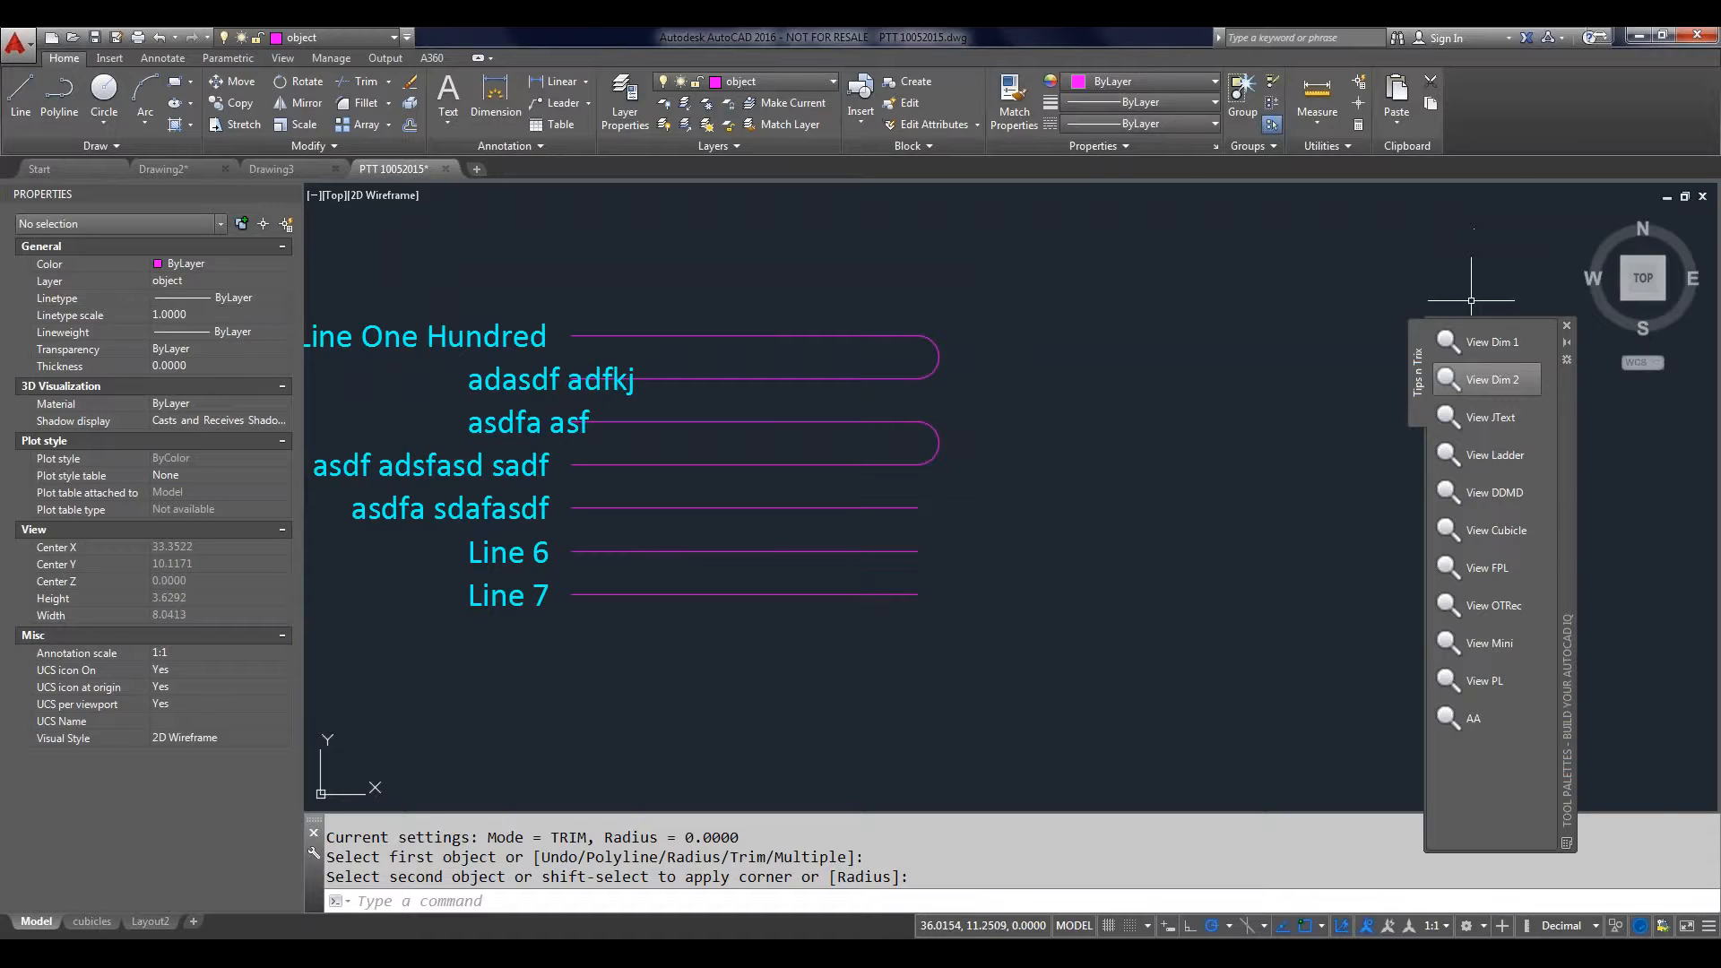
Step: Restore the saved dim1 view and examine the dimension's left arrowhead up close
click(1474, 341)
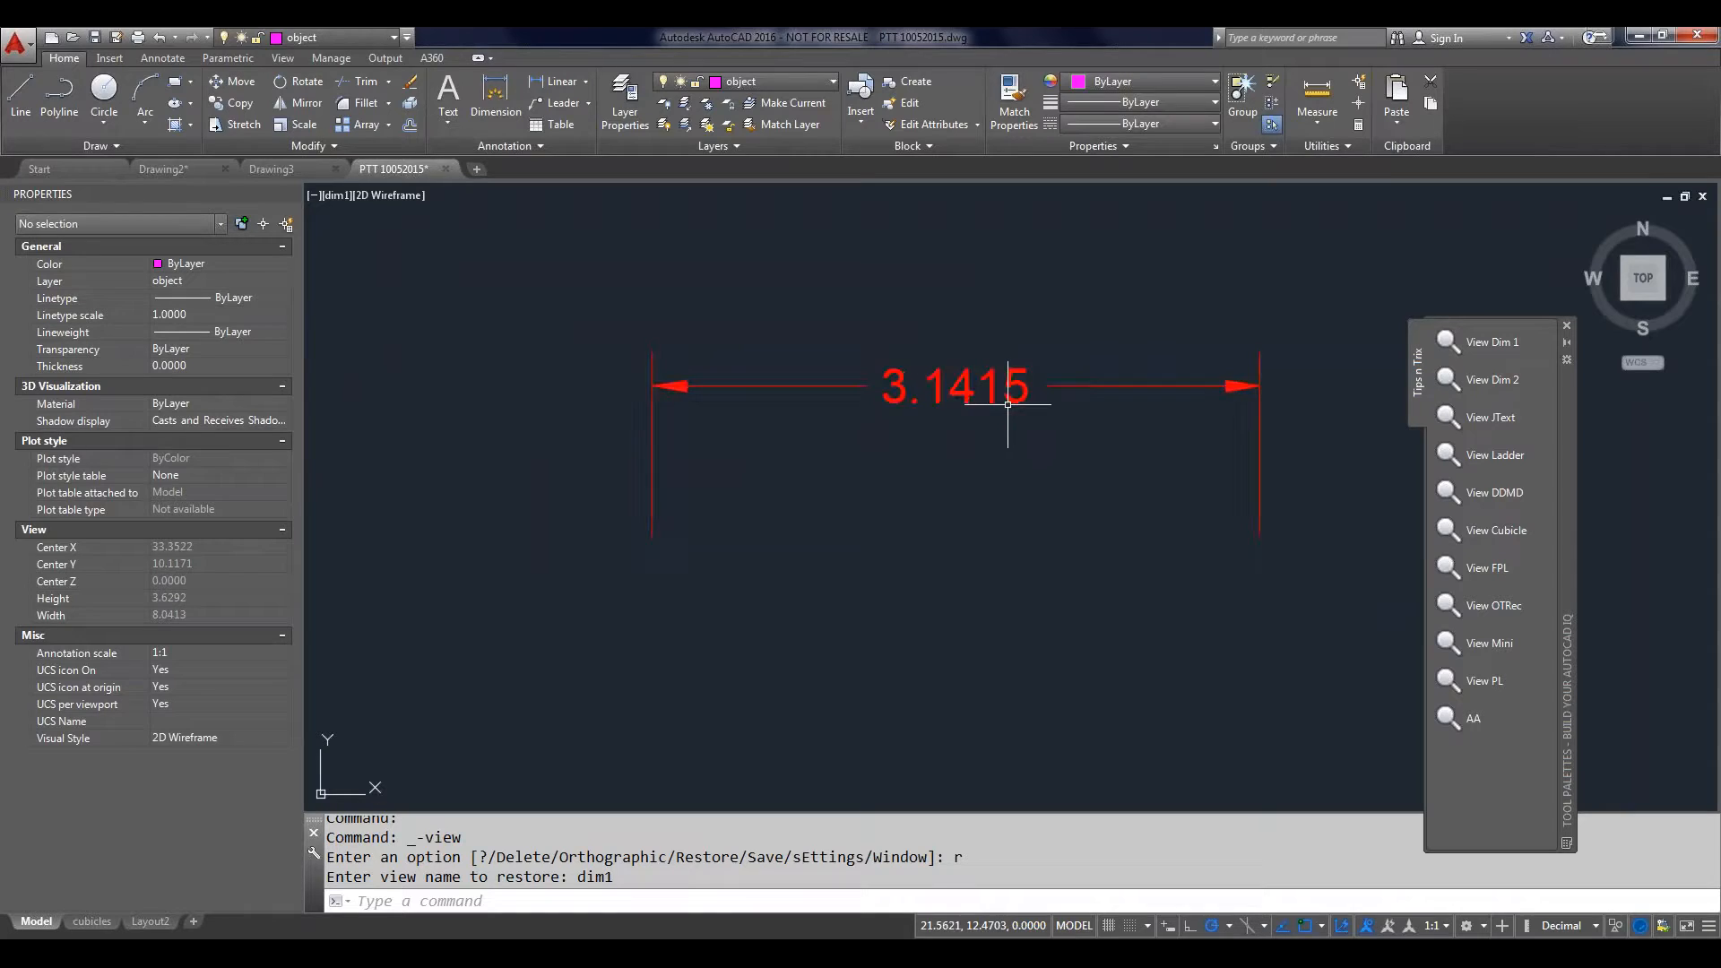
mouse_move(970, 400)
scroll(640, 387, up, 5)
scroll(643, 388, up, 2)
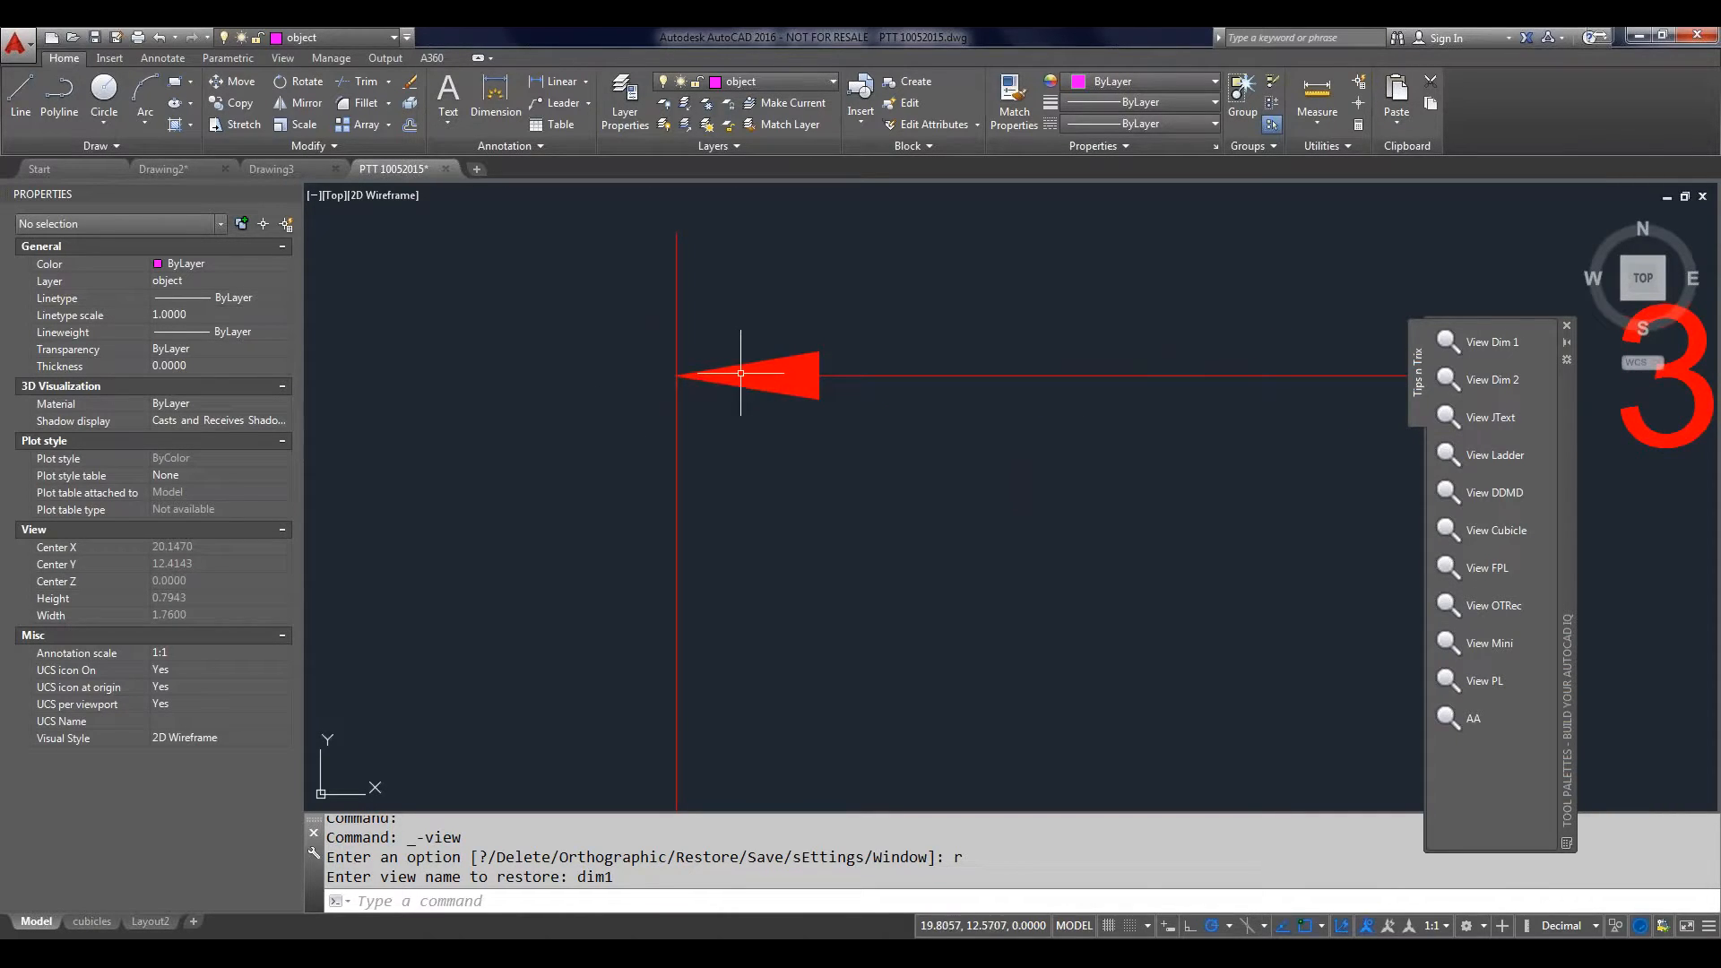
Step: Examine the drawing blocks offered as a User Arrow for the first arrowhead of the Standard dimension style, without changing the style
click(162, 61)
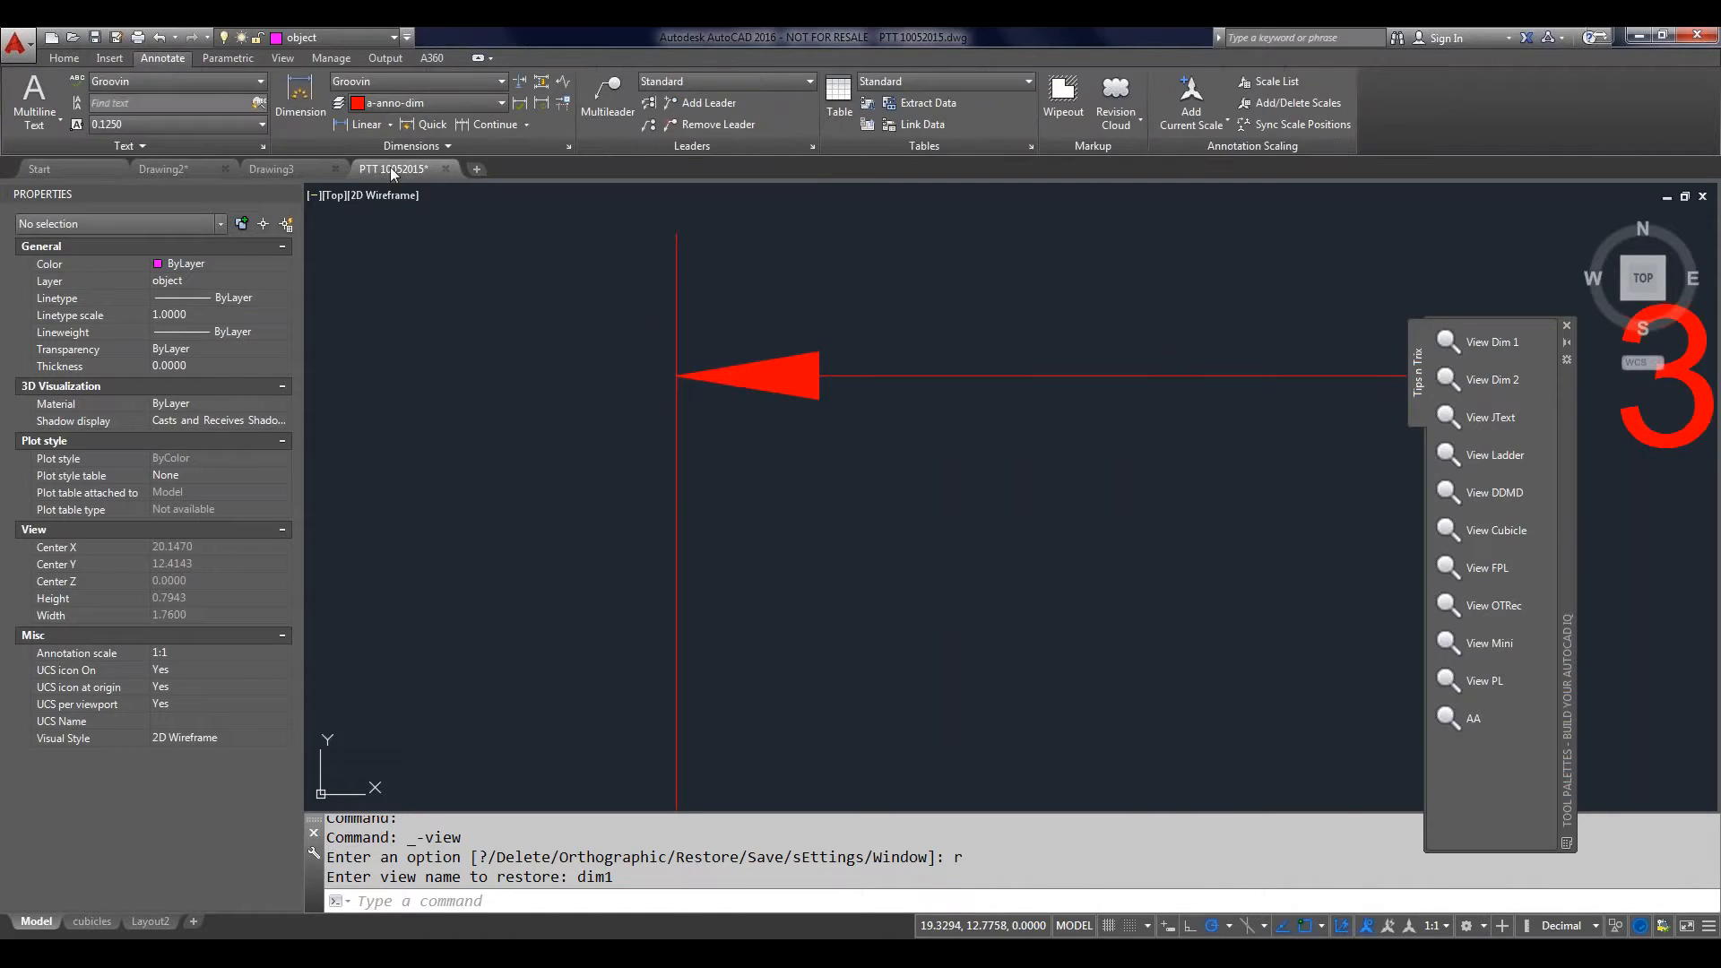
click(569, 146)
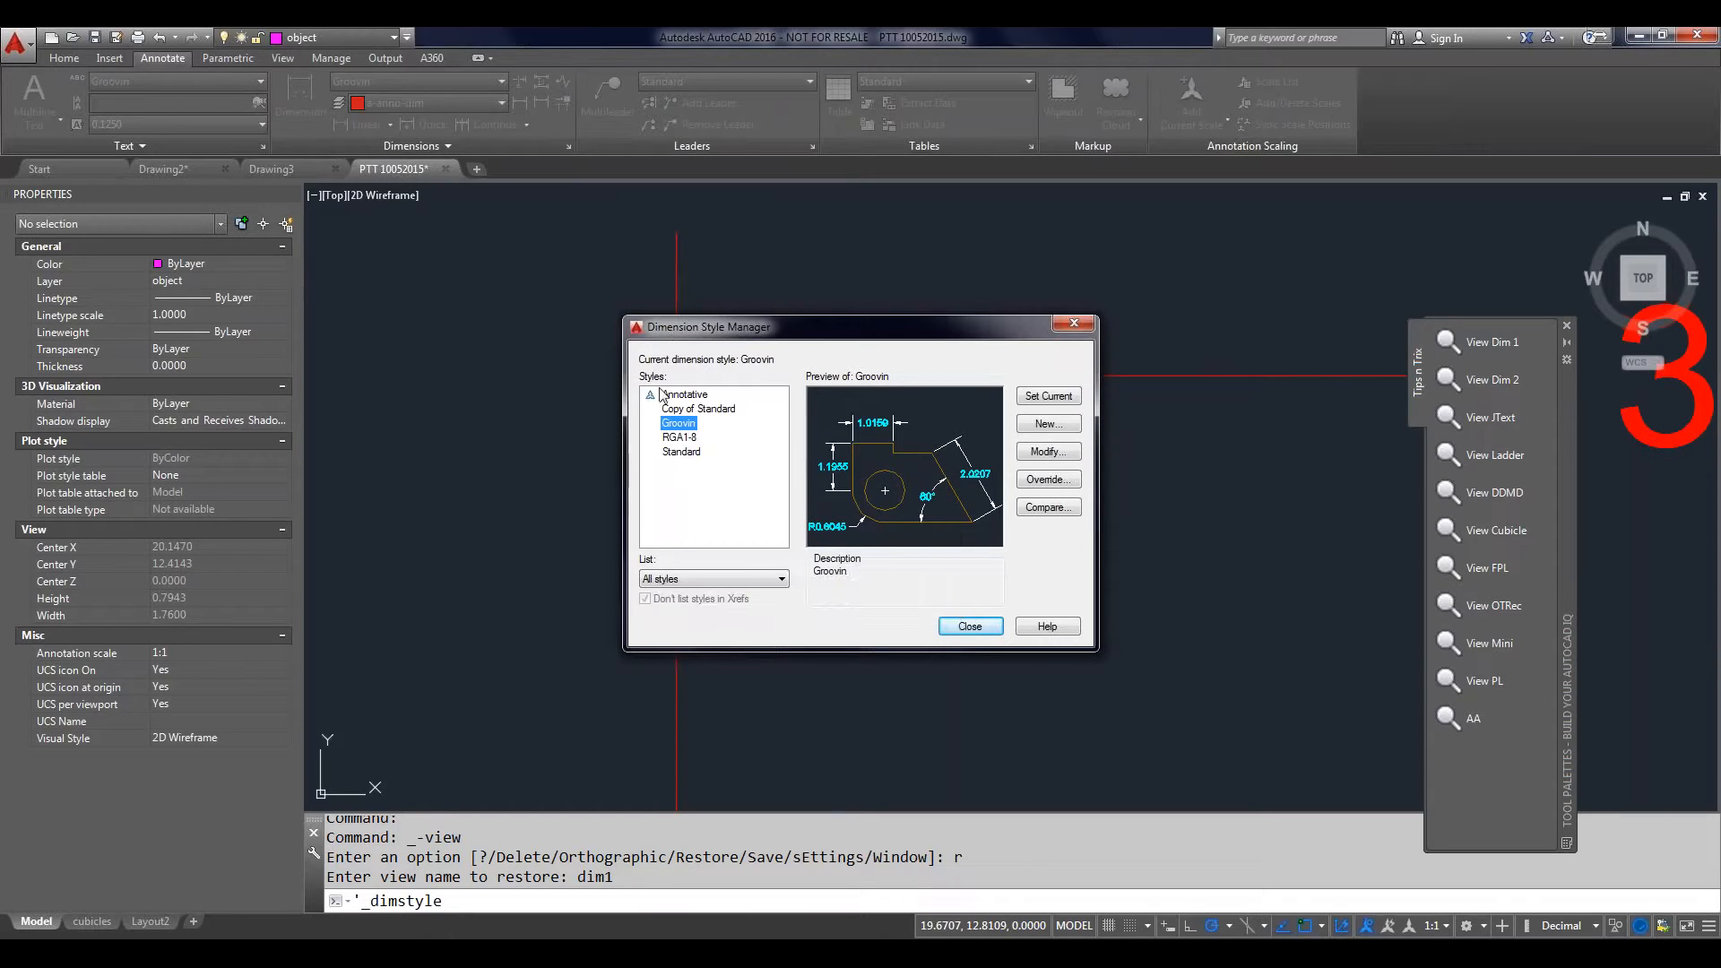
click(732, 451)
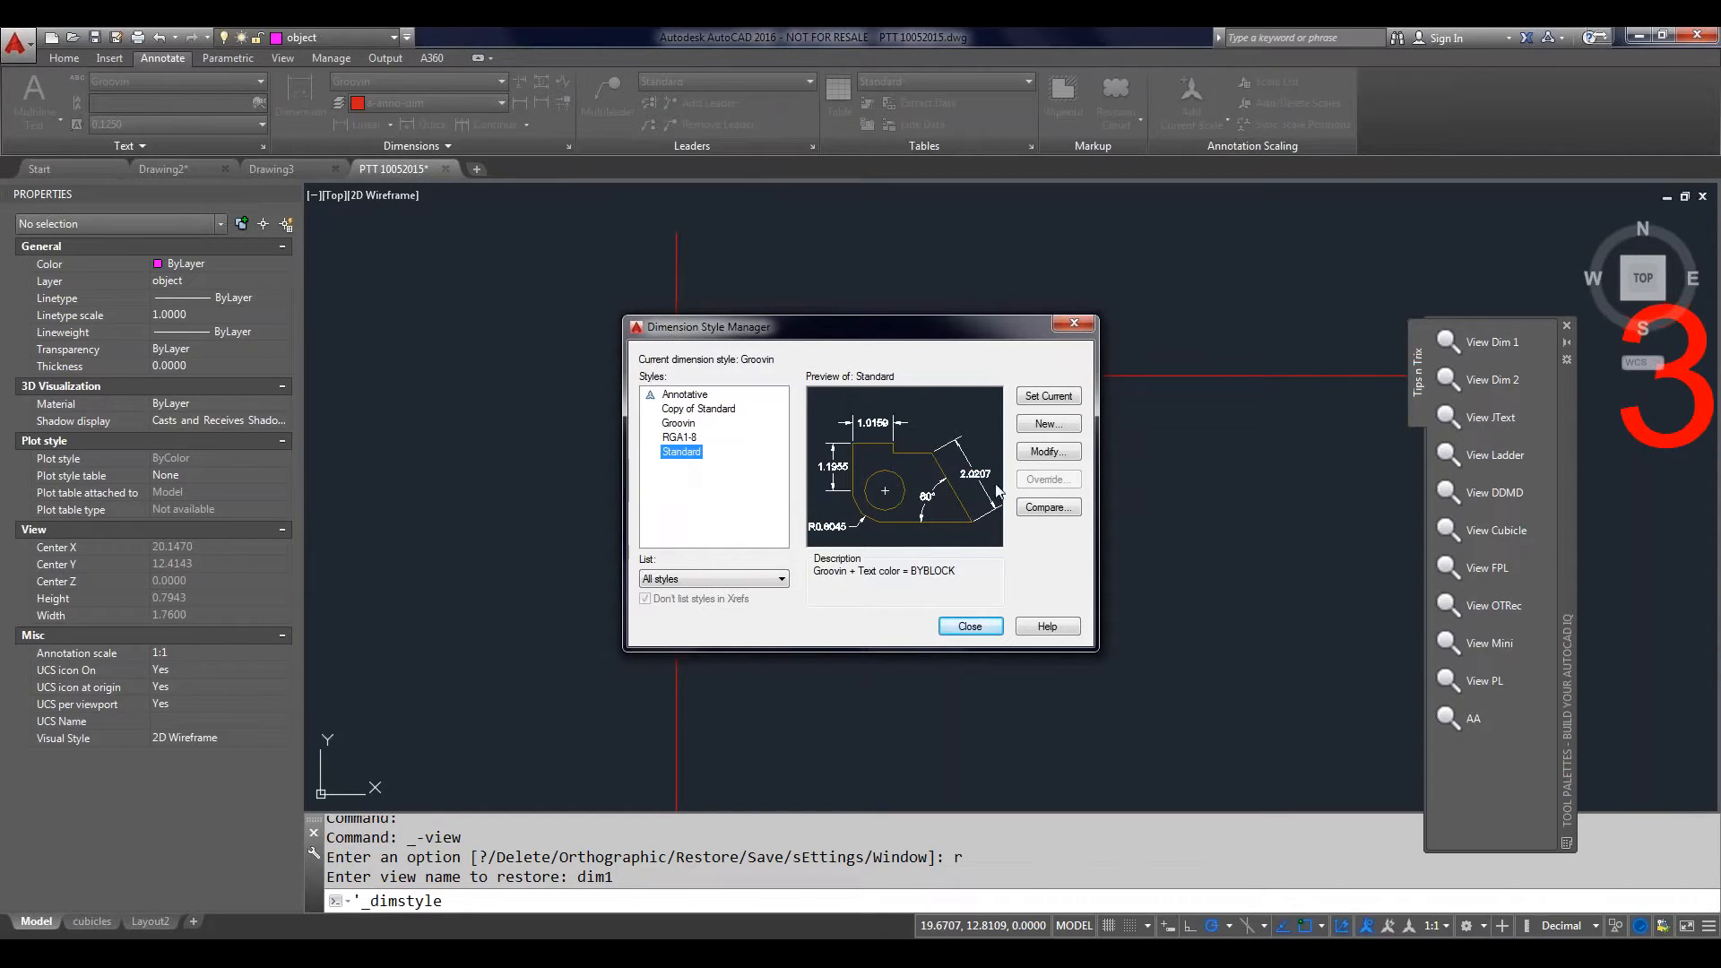
click(1062, 459)
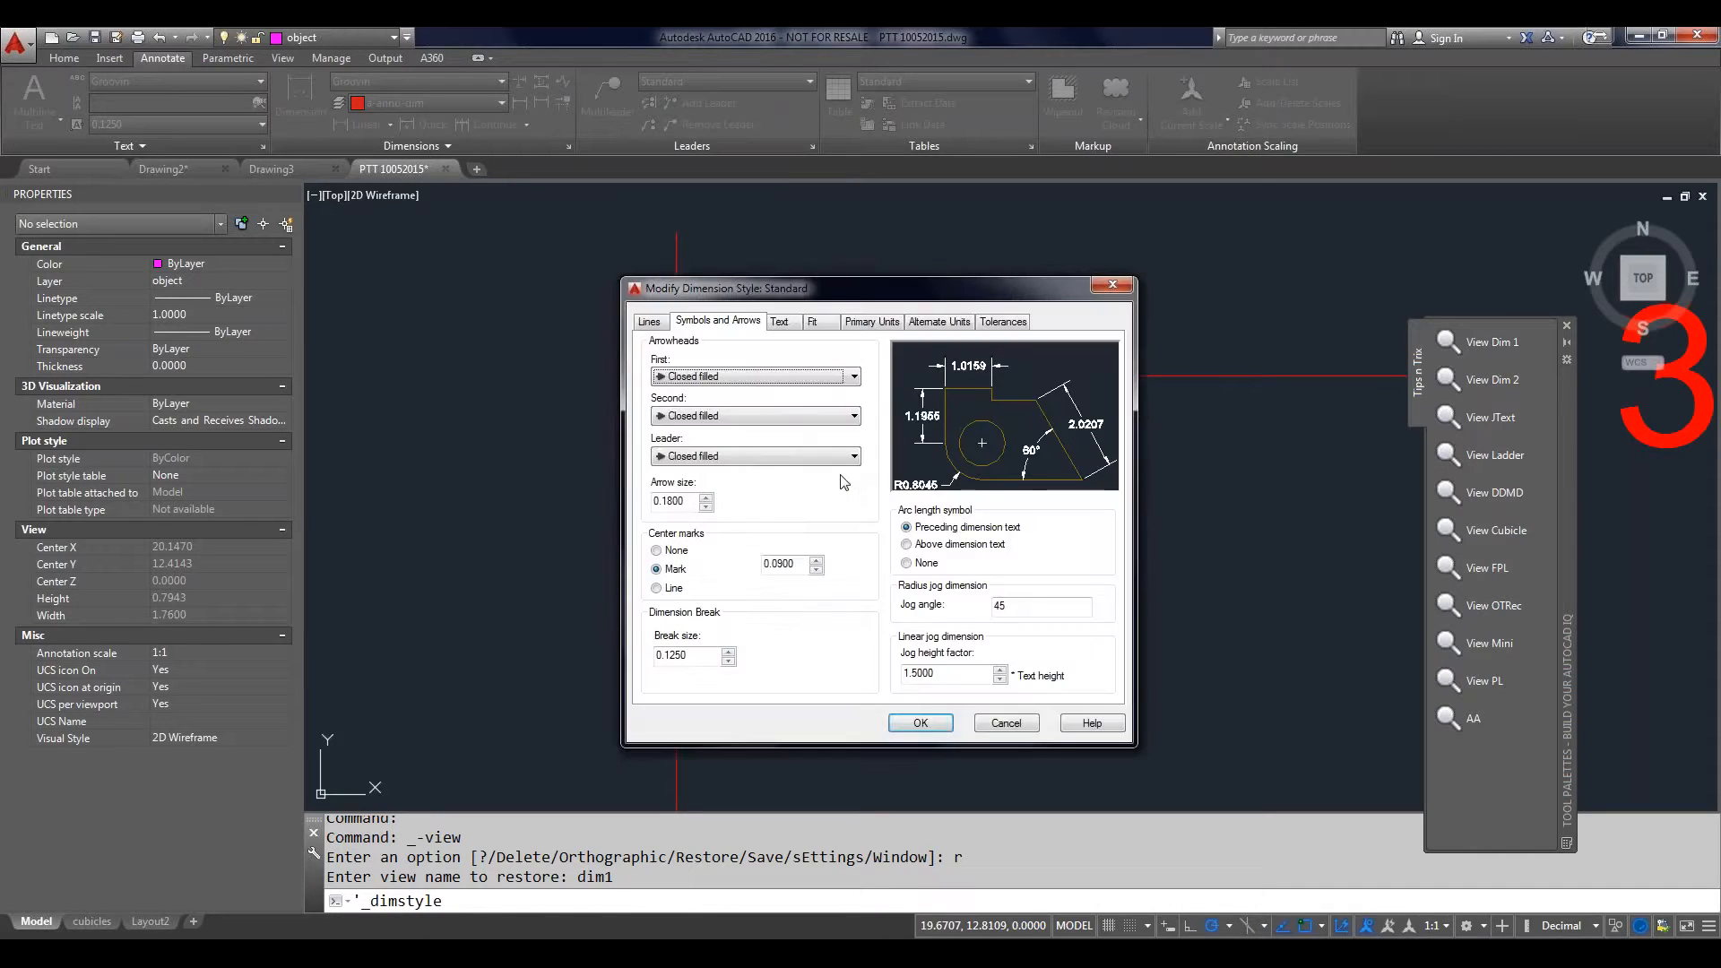
click(854, 377)
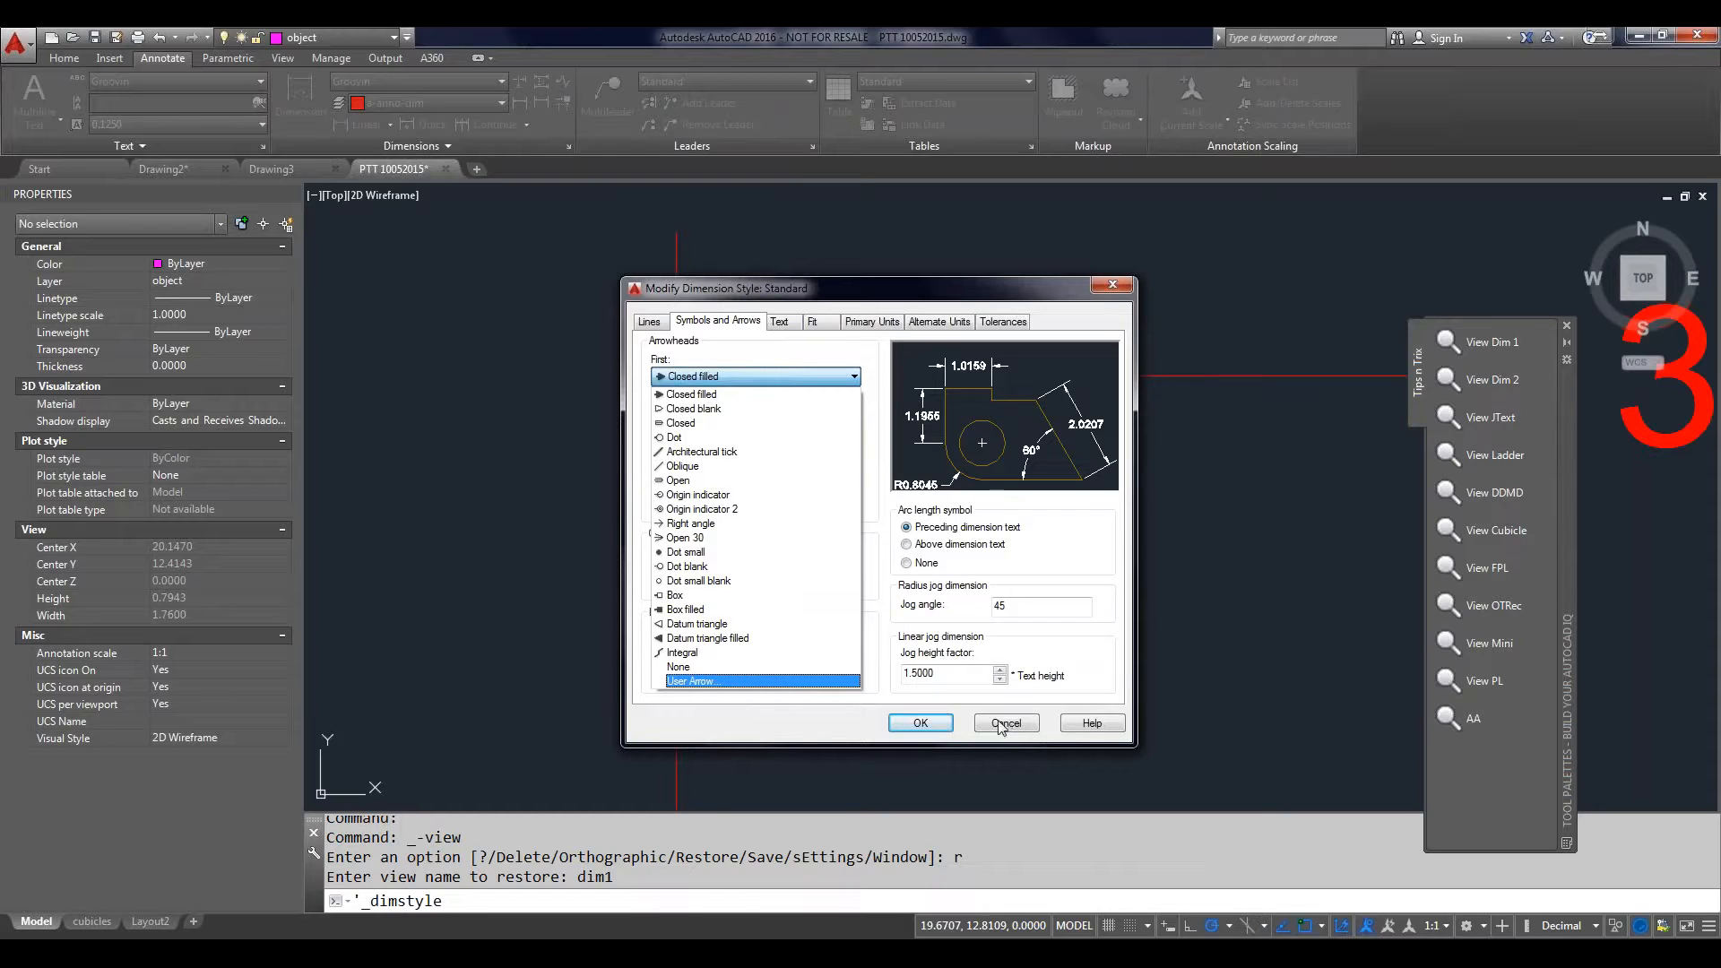
click(708, 681)
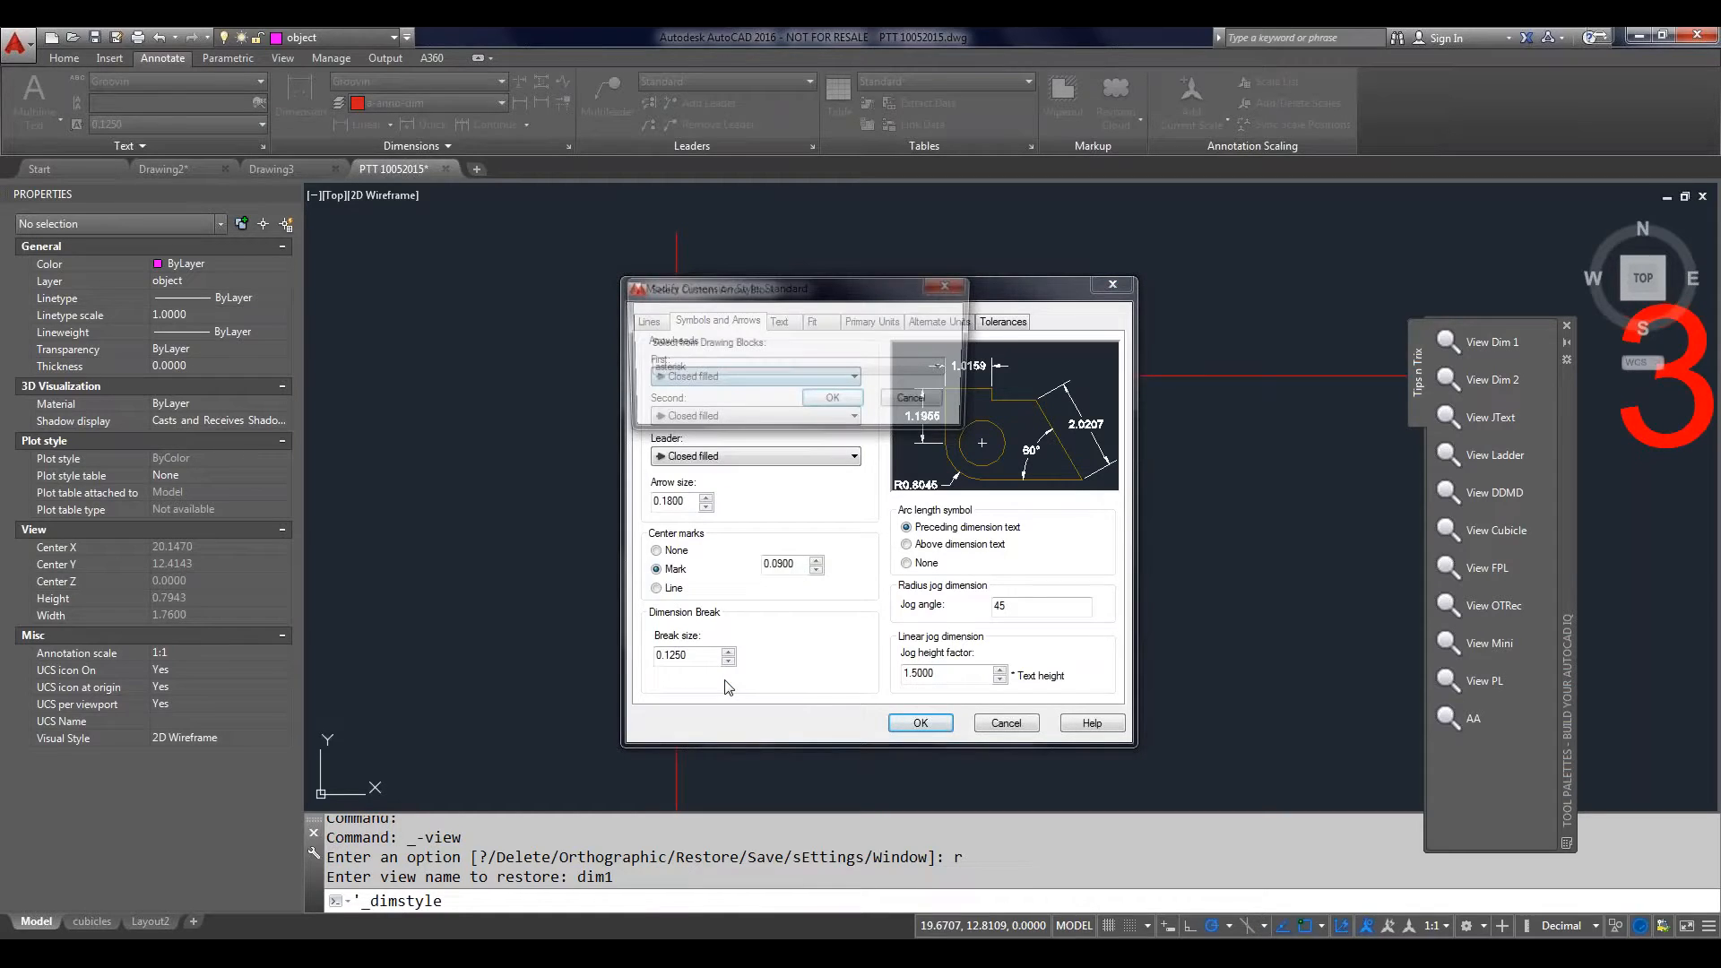
click(701, 369)
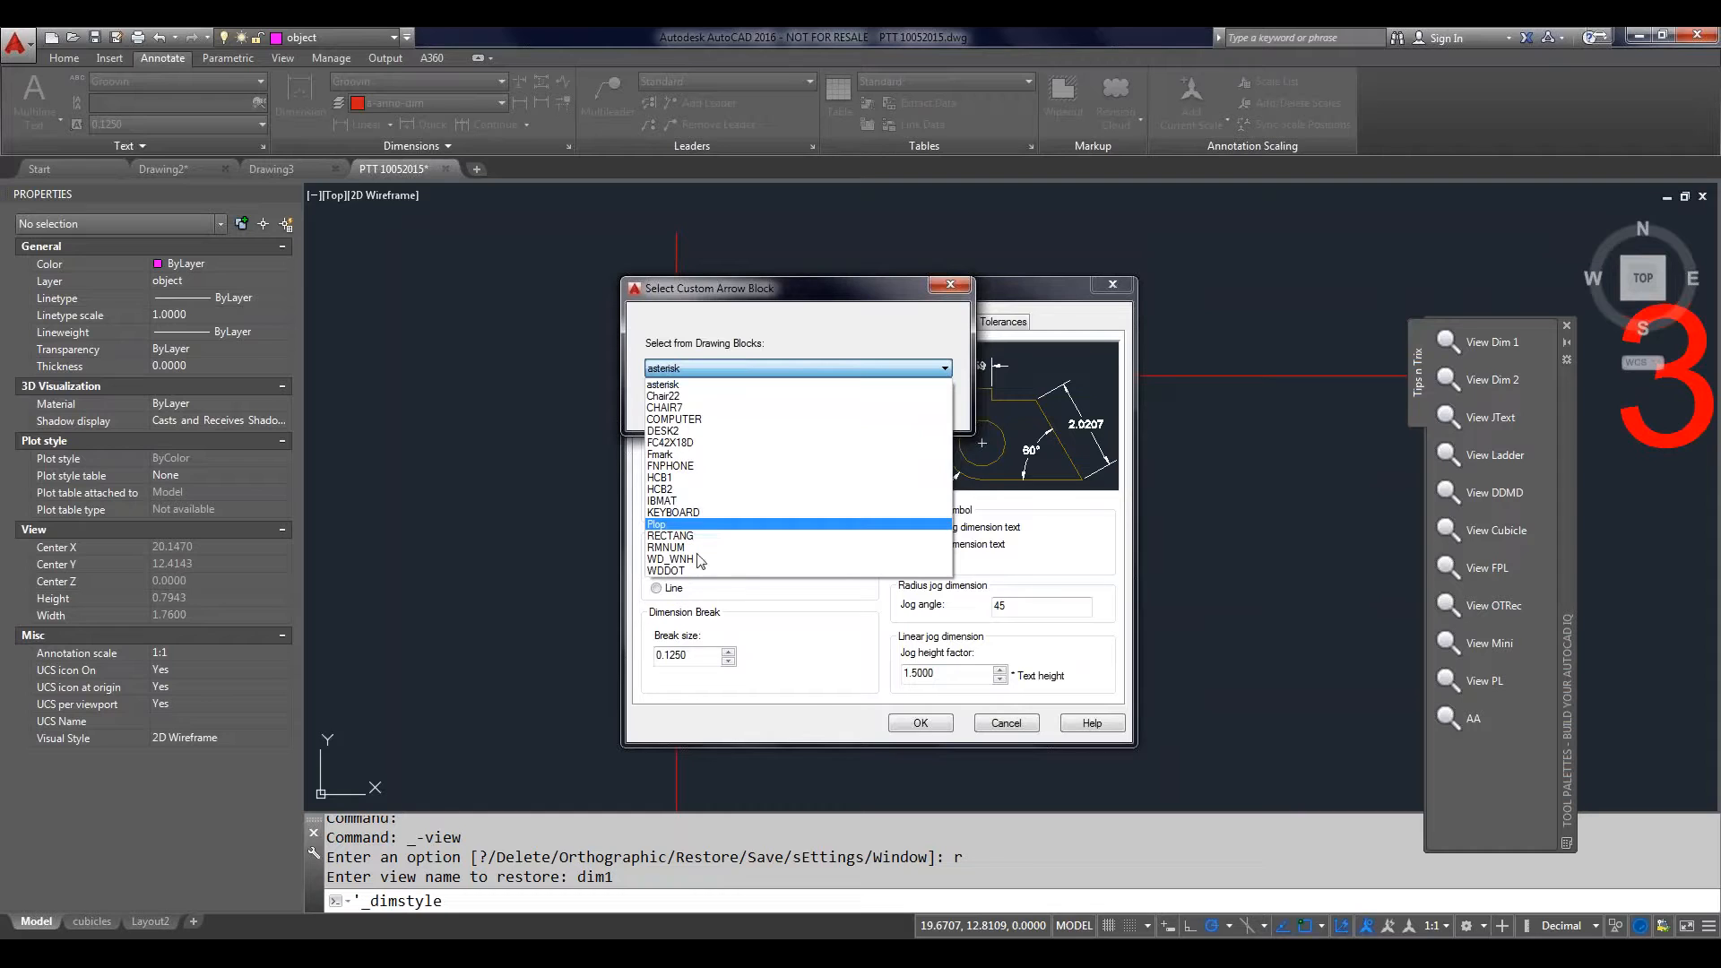
click(816, 710)
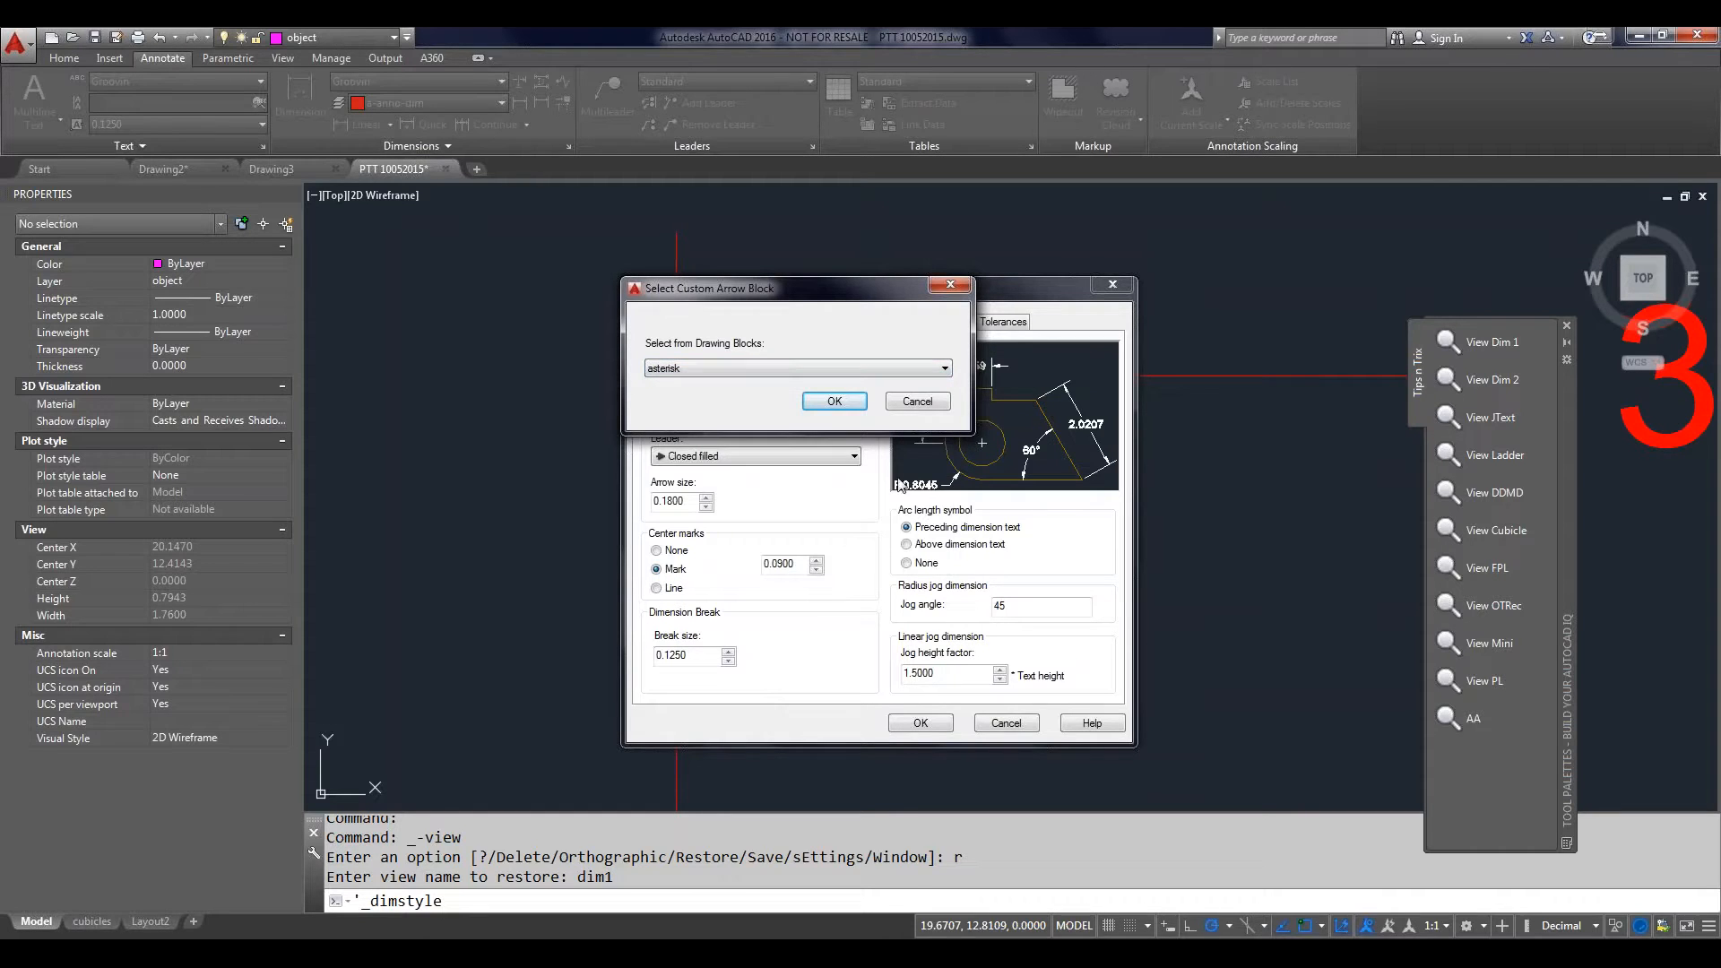
click(917, 403)
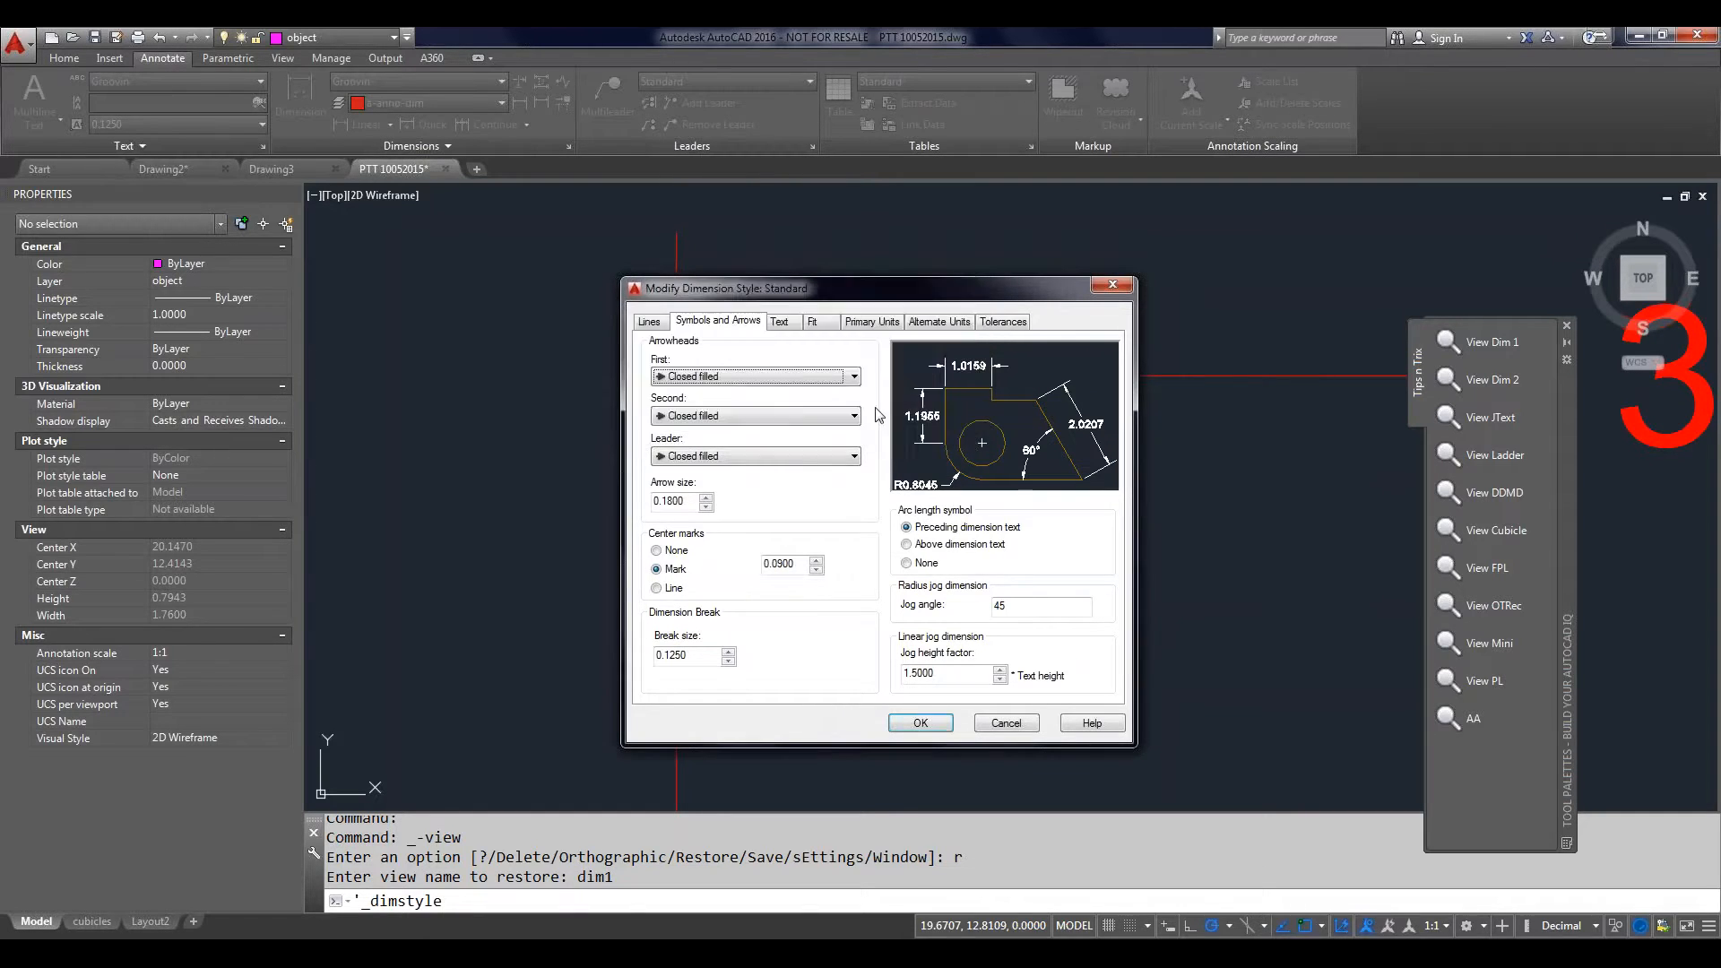
click(1006, 723)
click(677, 424)
click(990, 630)
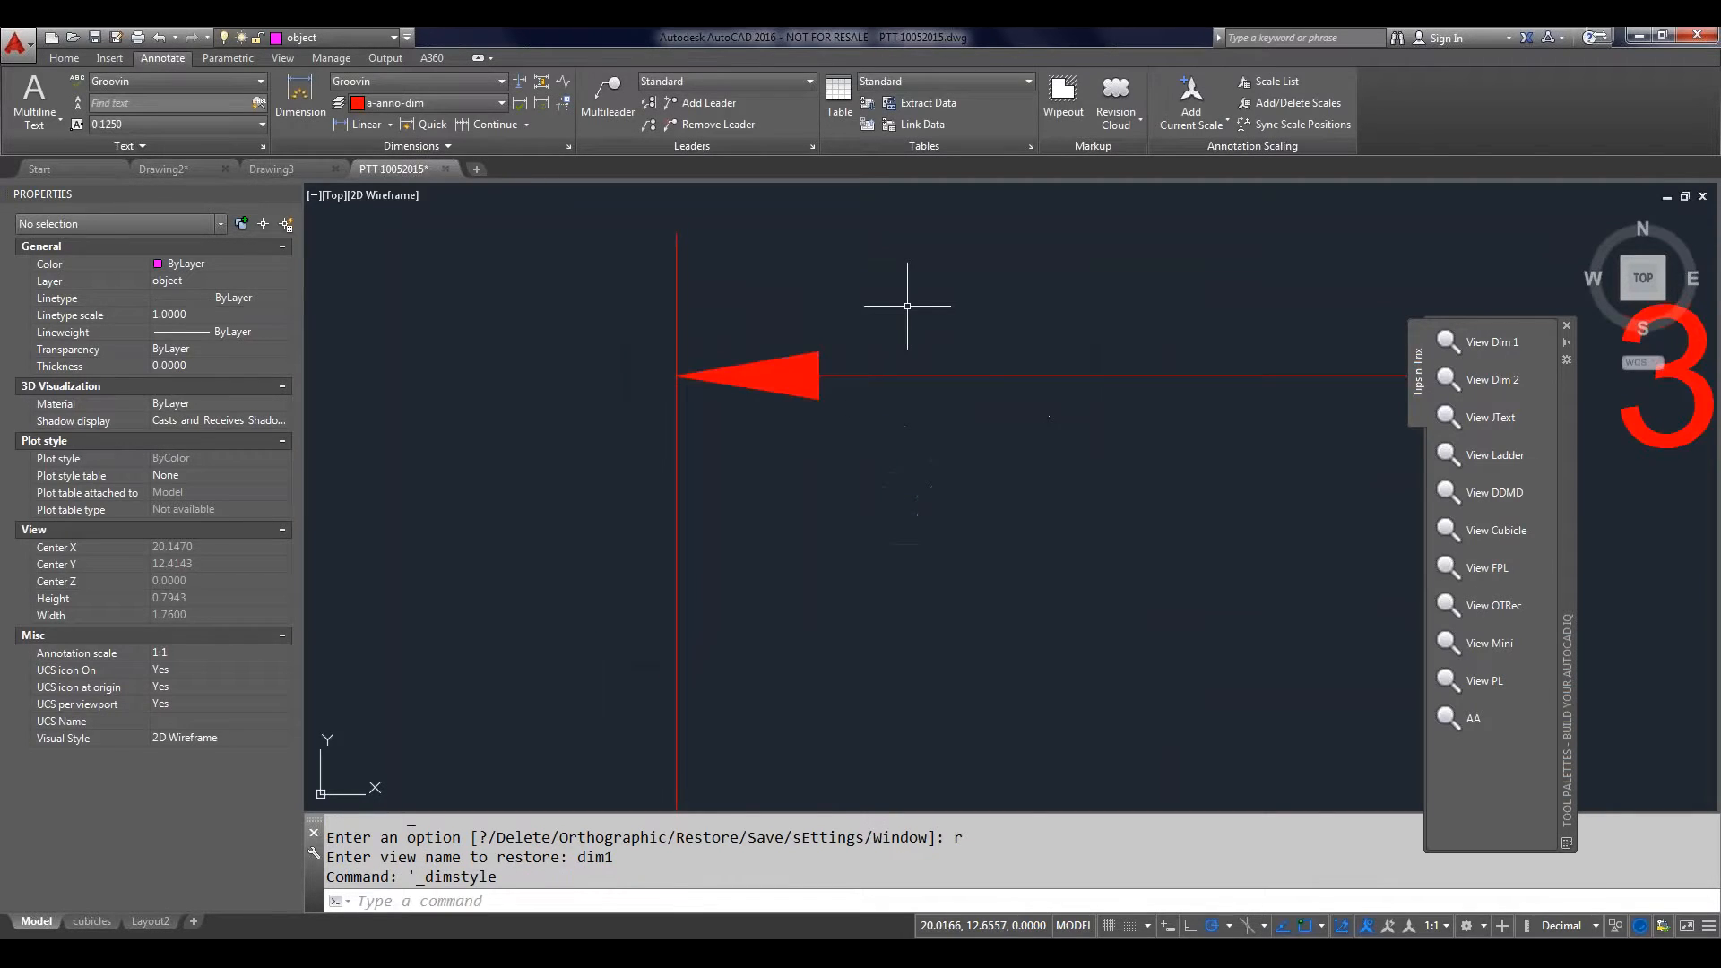
Step: Change the dim style of the 3.1415 dimension to Groovin
scroll(907, 306, down, 4)
middle_drag(907, 305, 535, 274)
drag(535, 274, 472, 358)
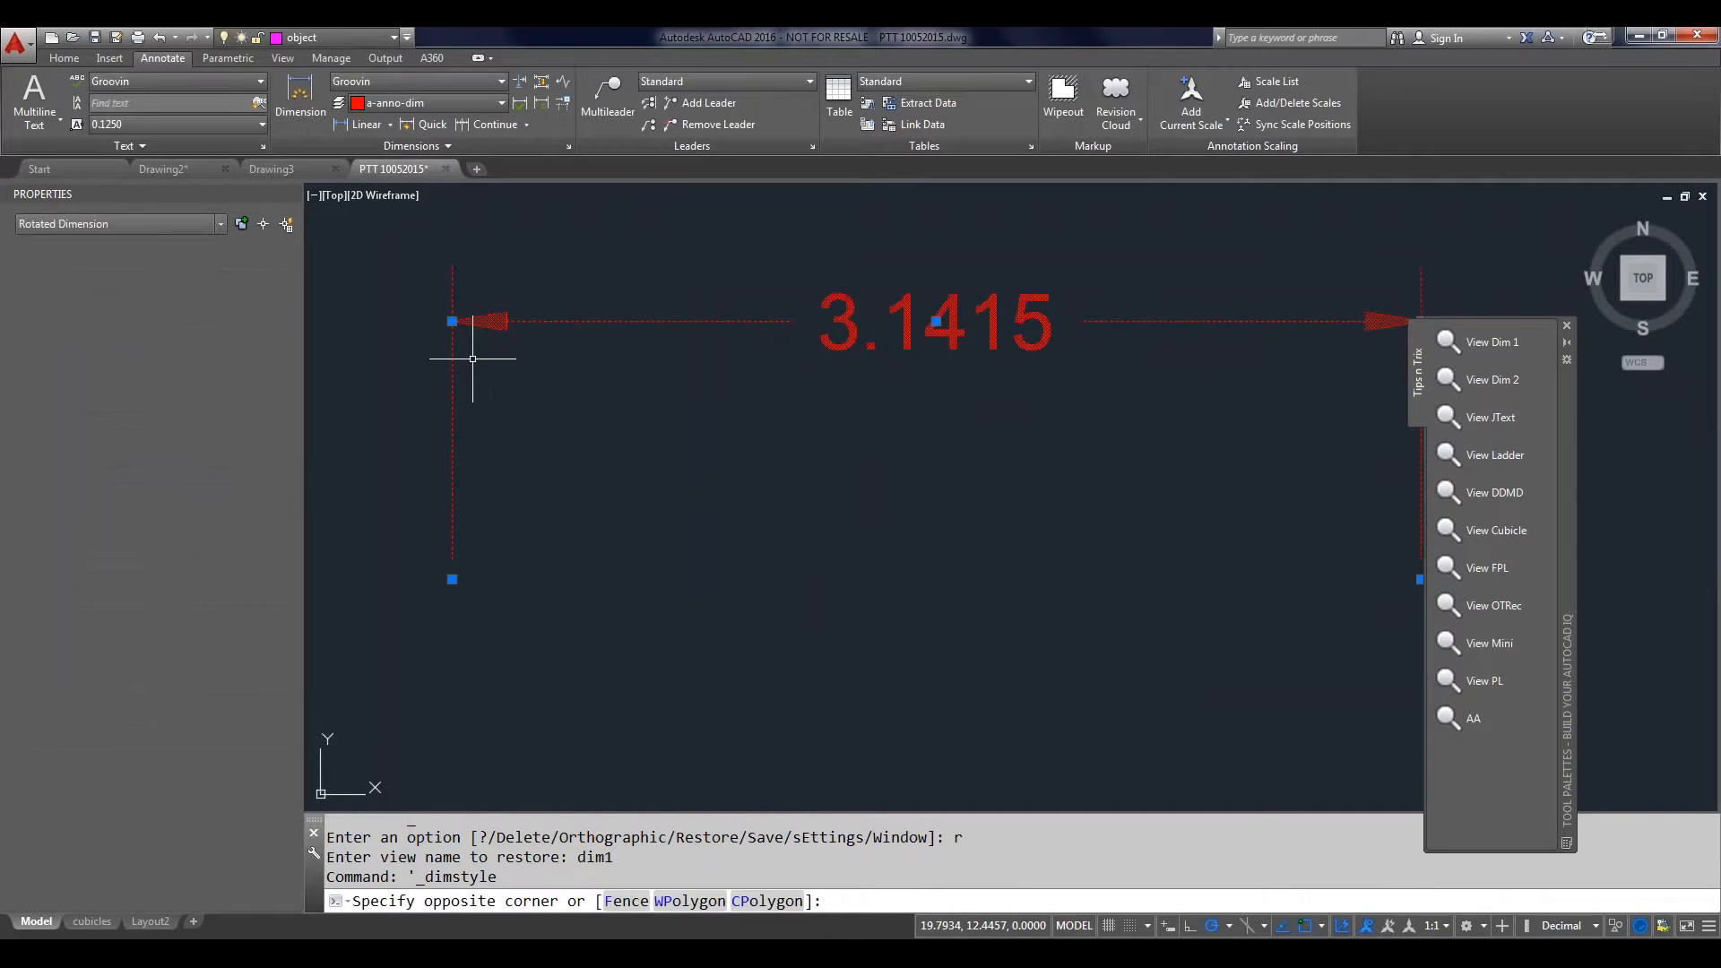
click(472, 358)
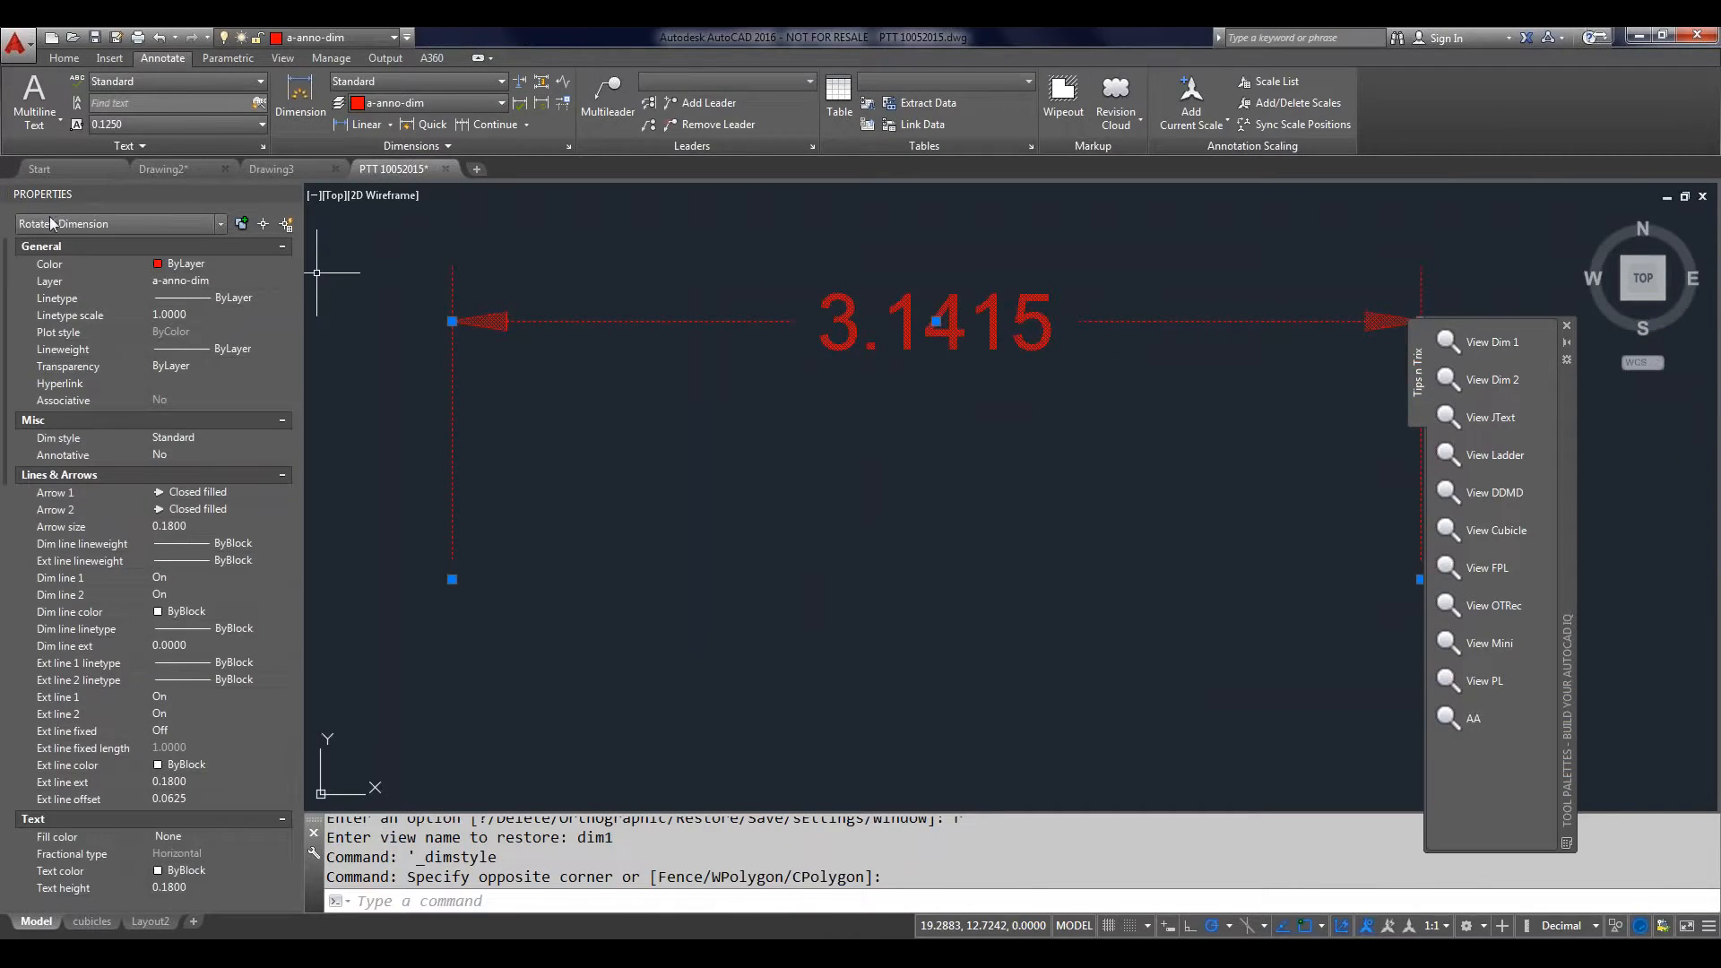
click(278, 493)
click(284, 494)
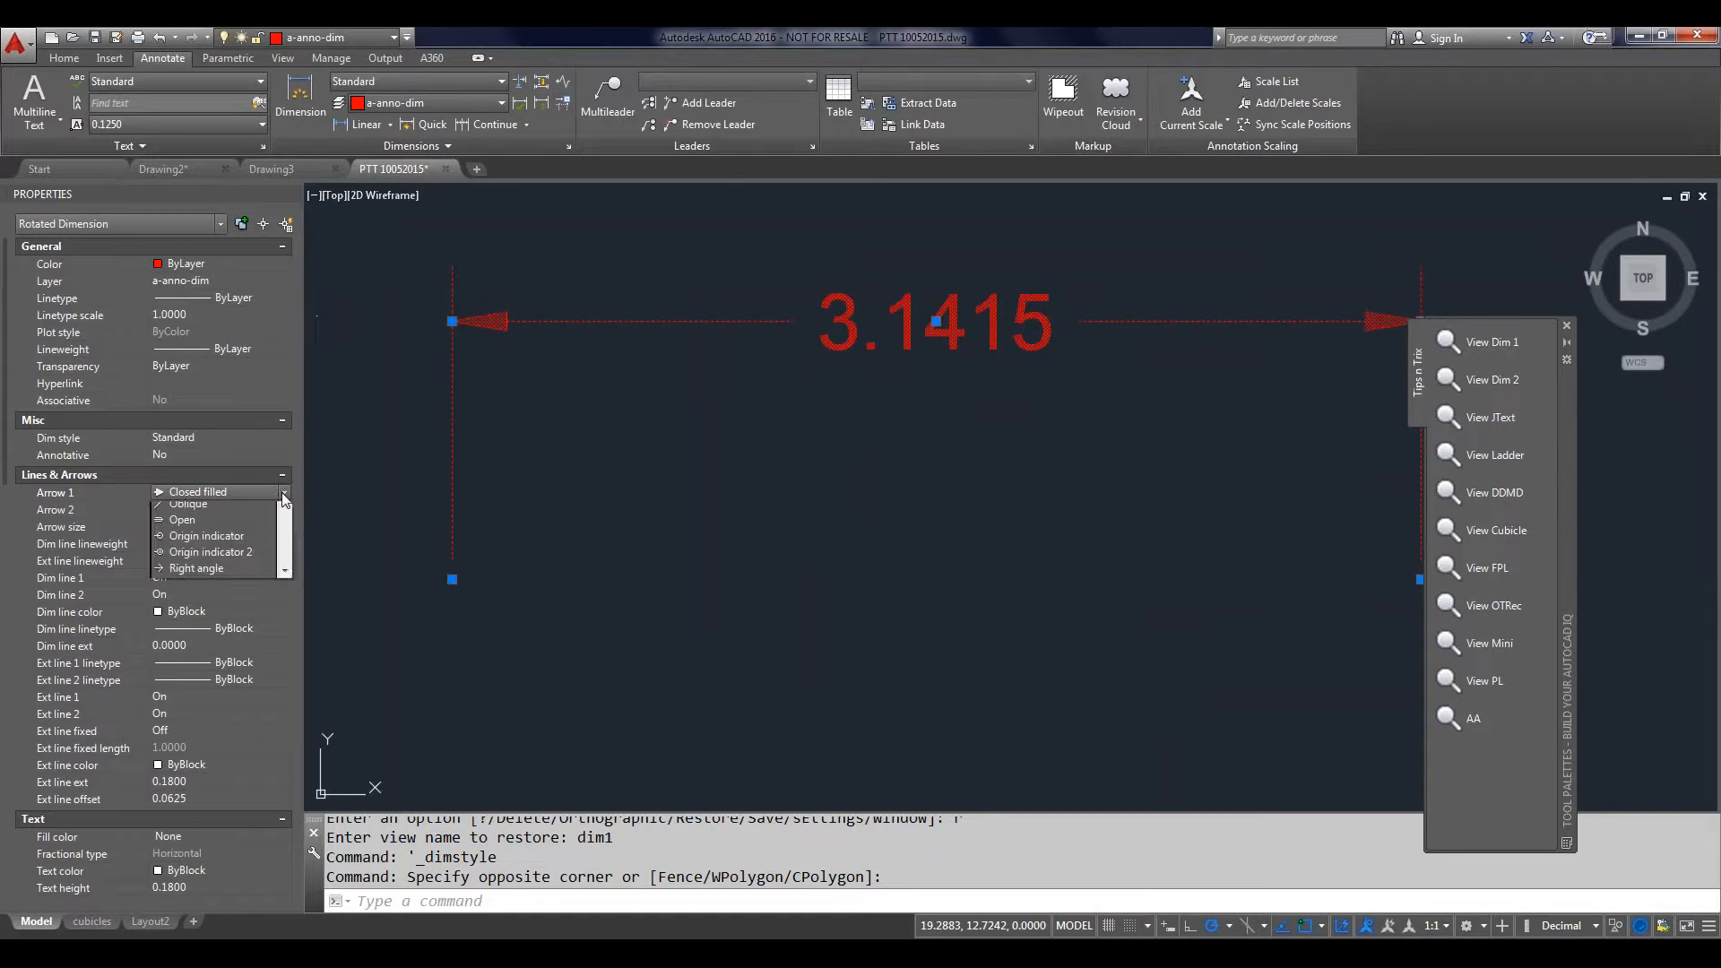
click(323, 449)
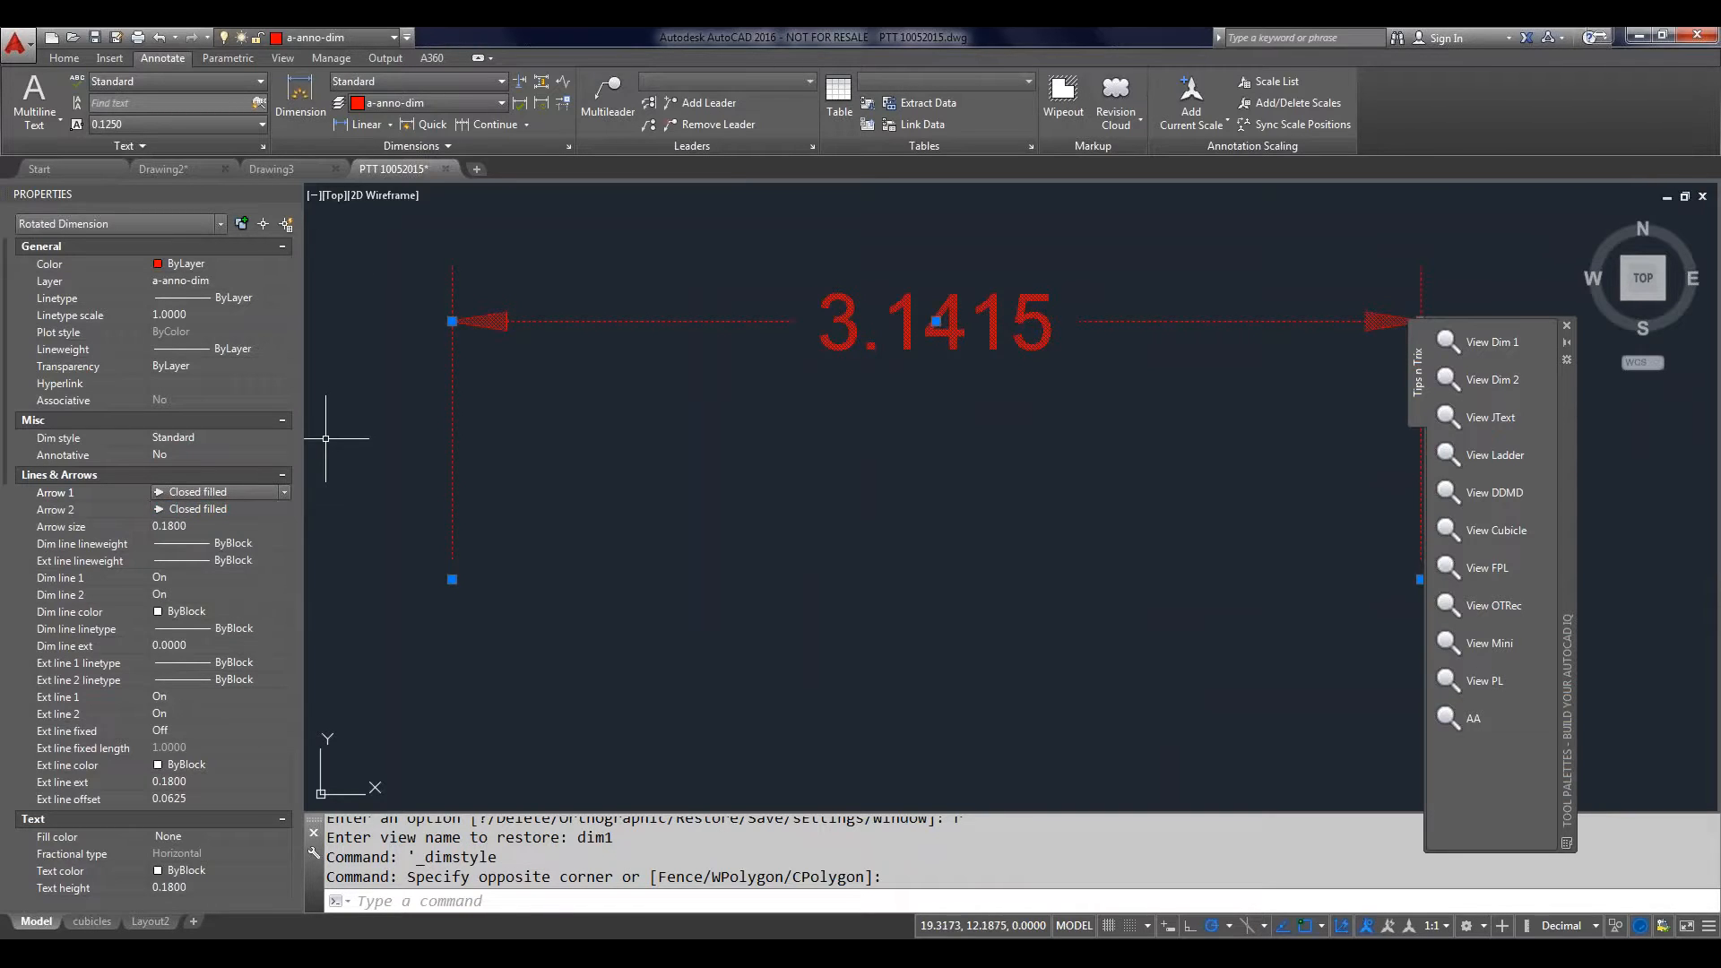
click(244, 437)
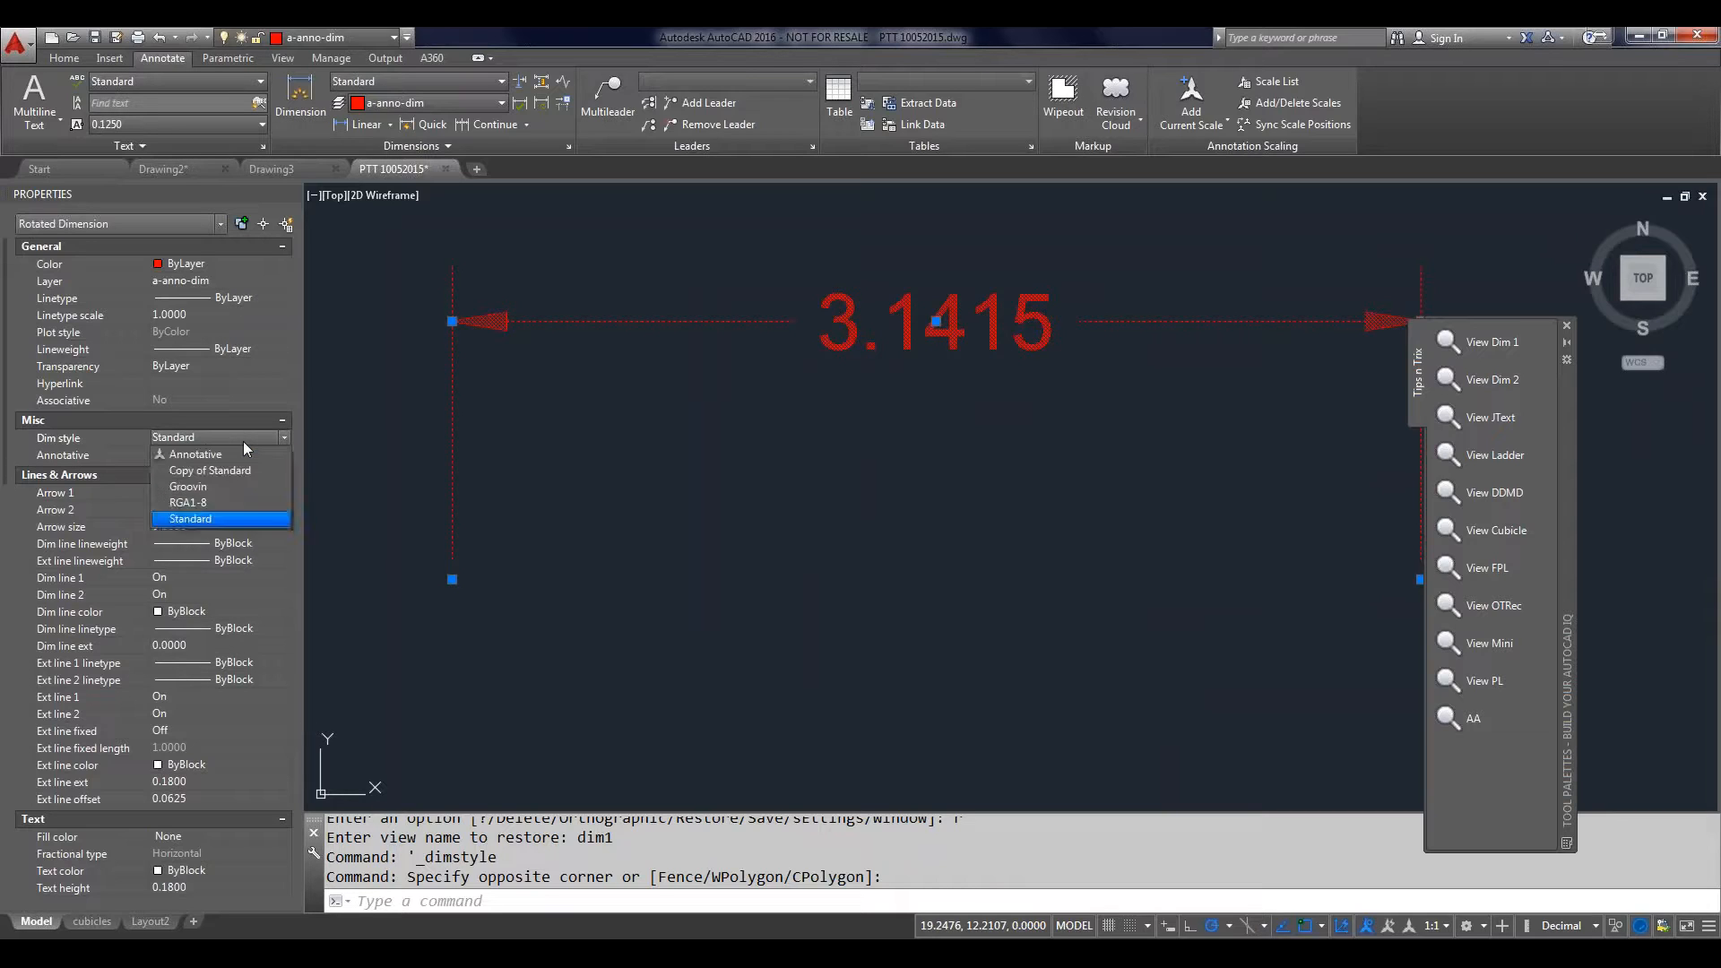
click(233, 486)
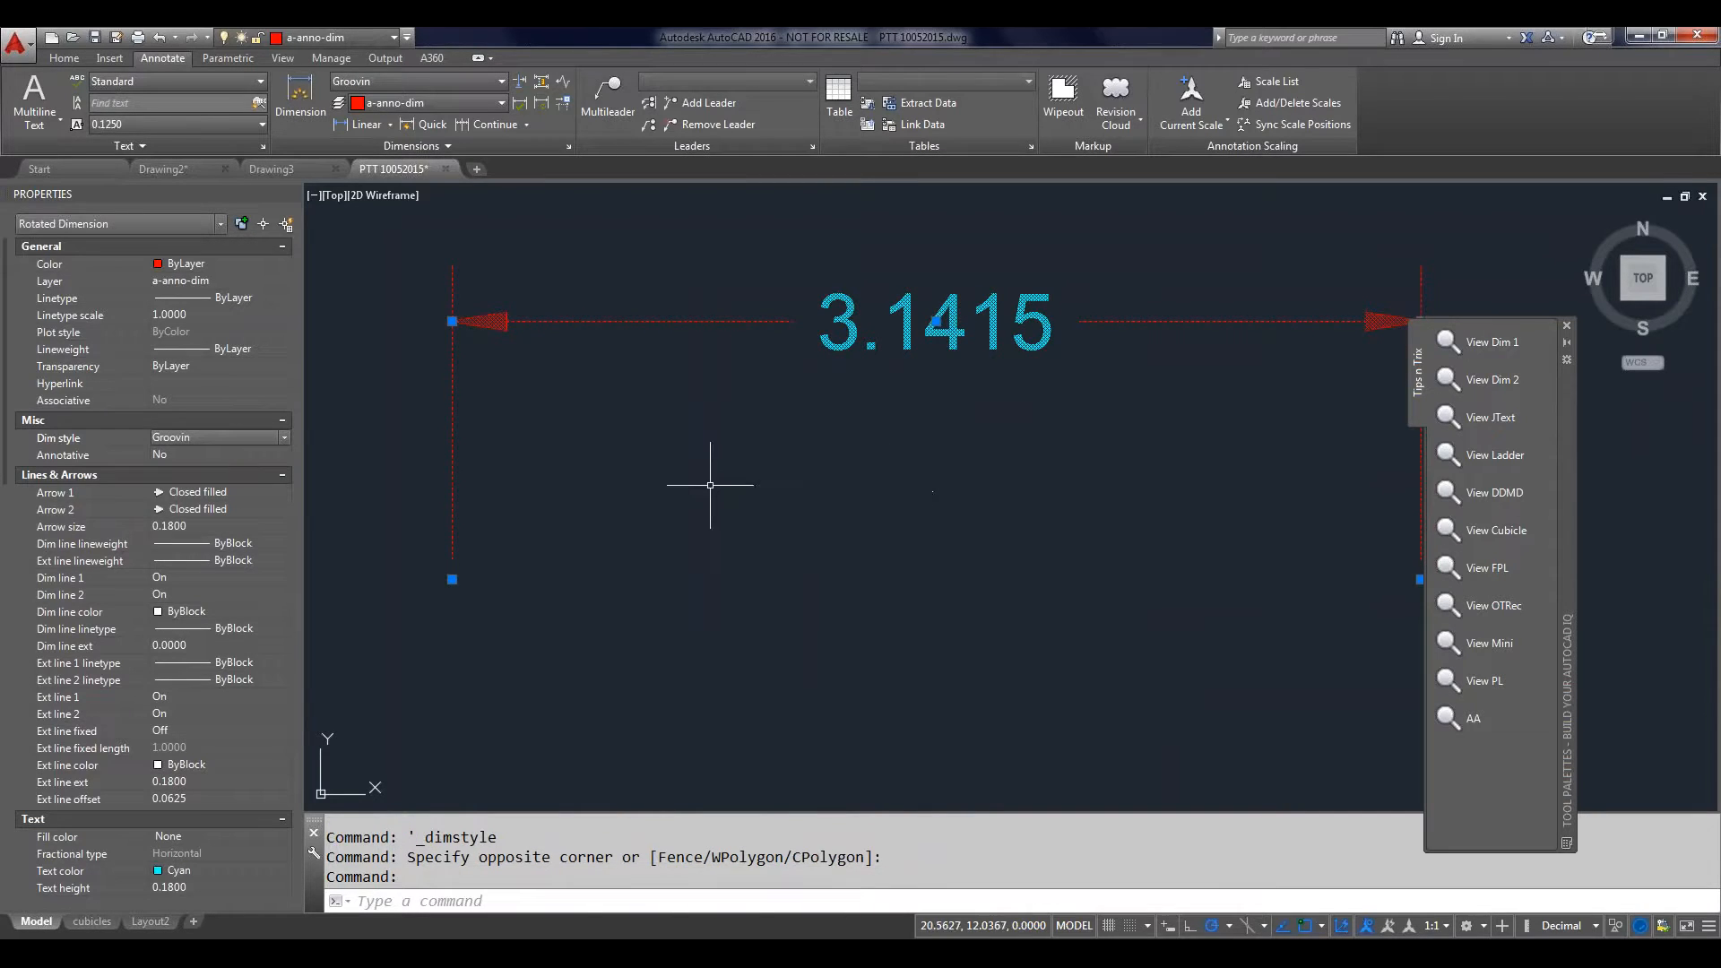
key(Escape)
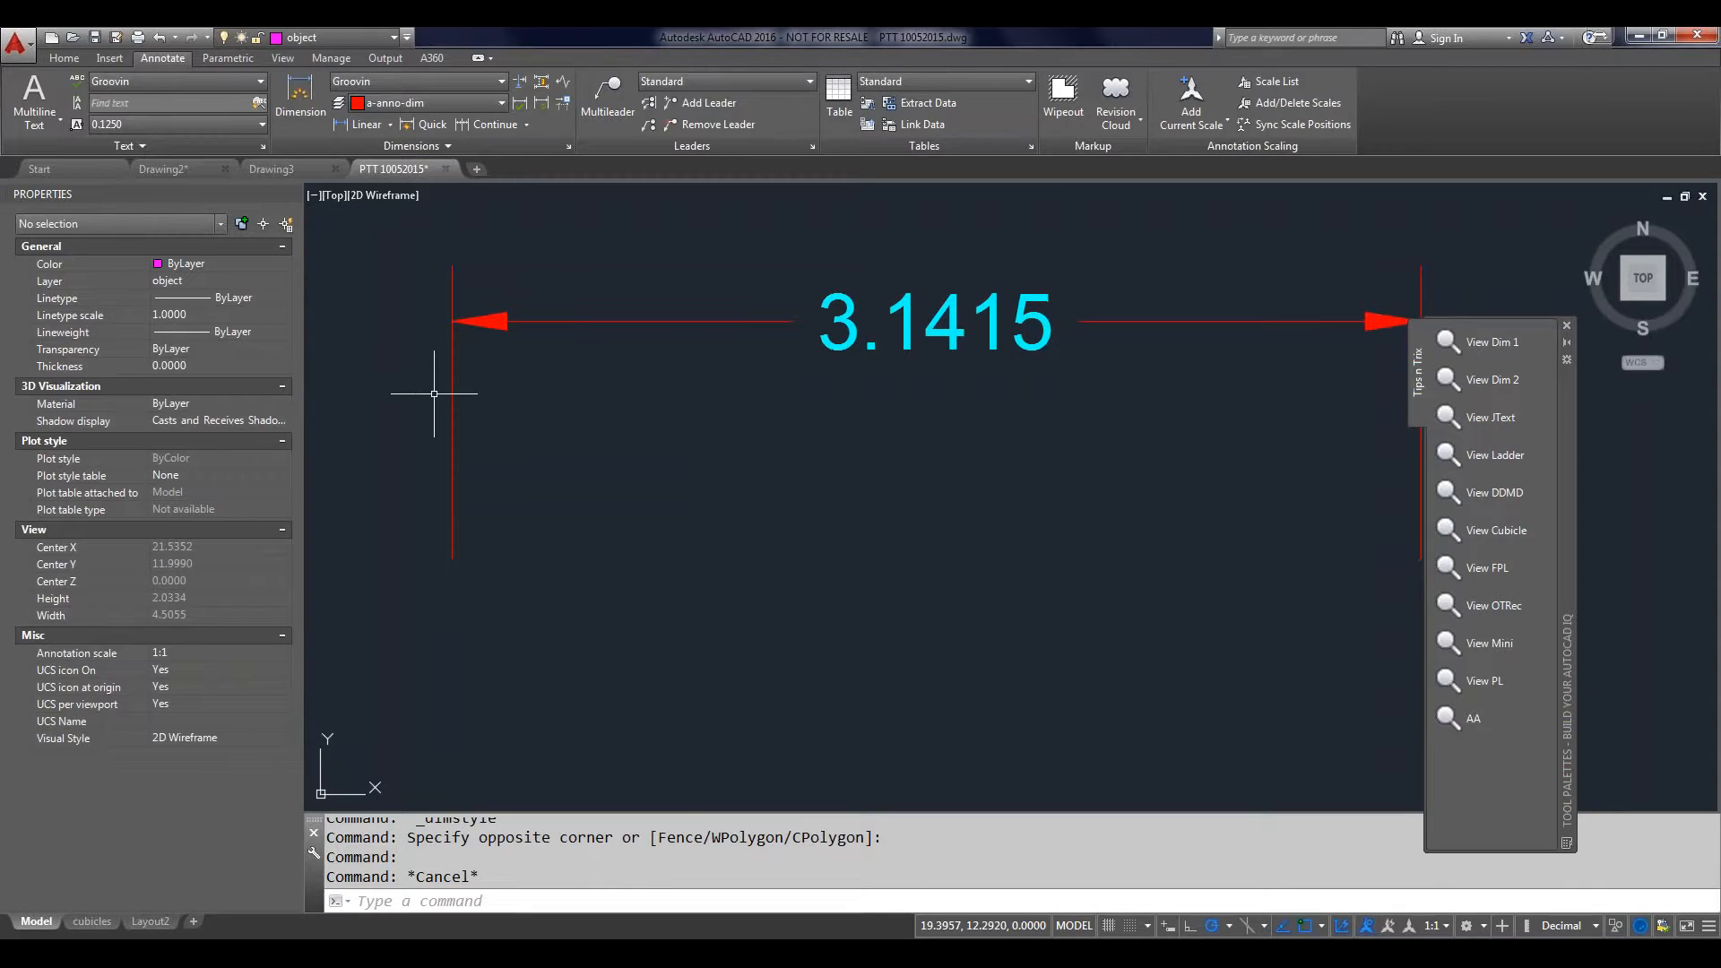
Step: Modify the Groovin dimension style to use the drawing block Plop as the user arrow for its first and second arrowheads
text(D)
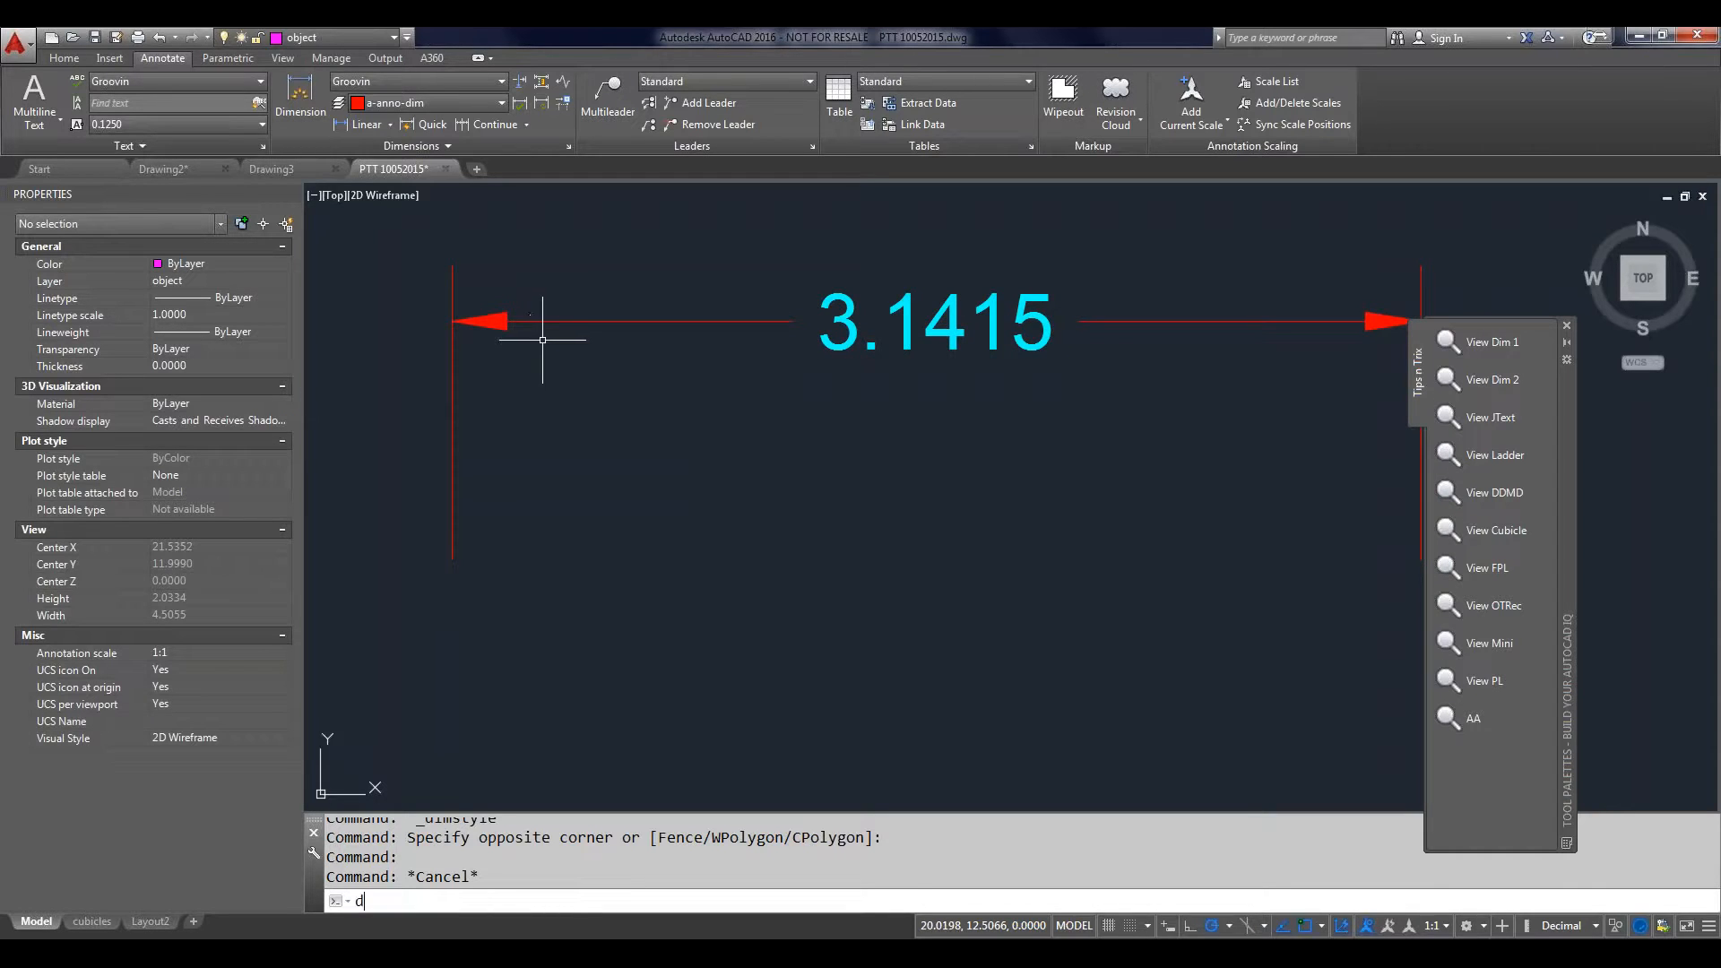
key(Return)
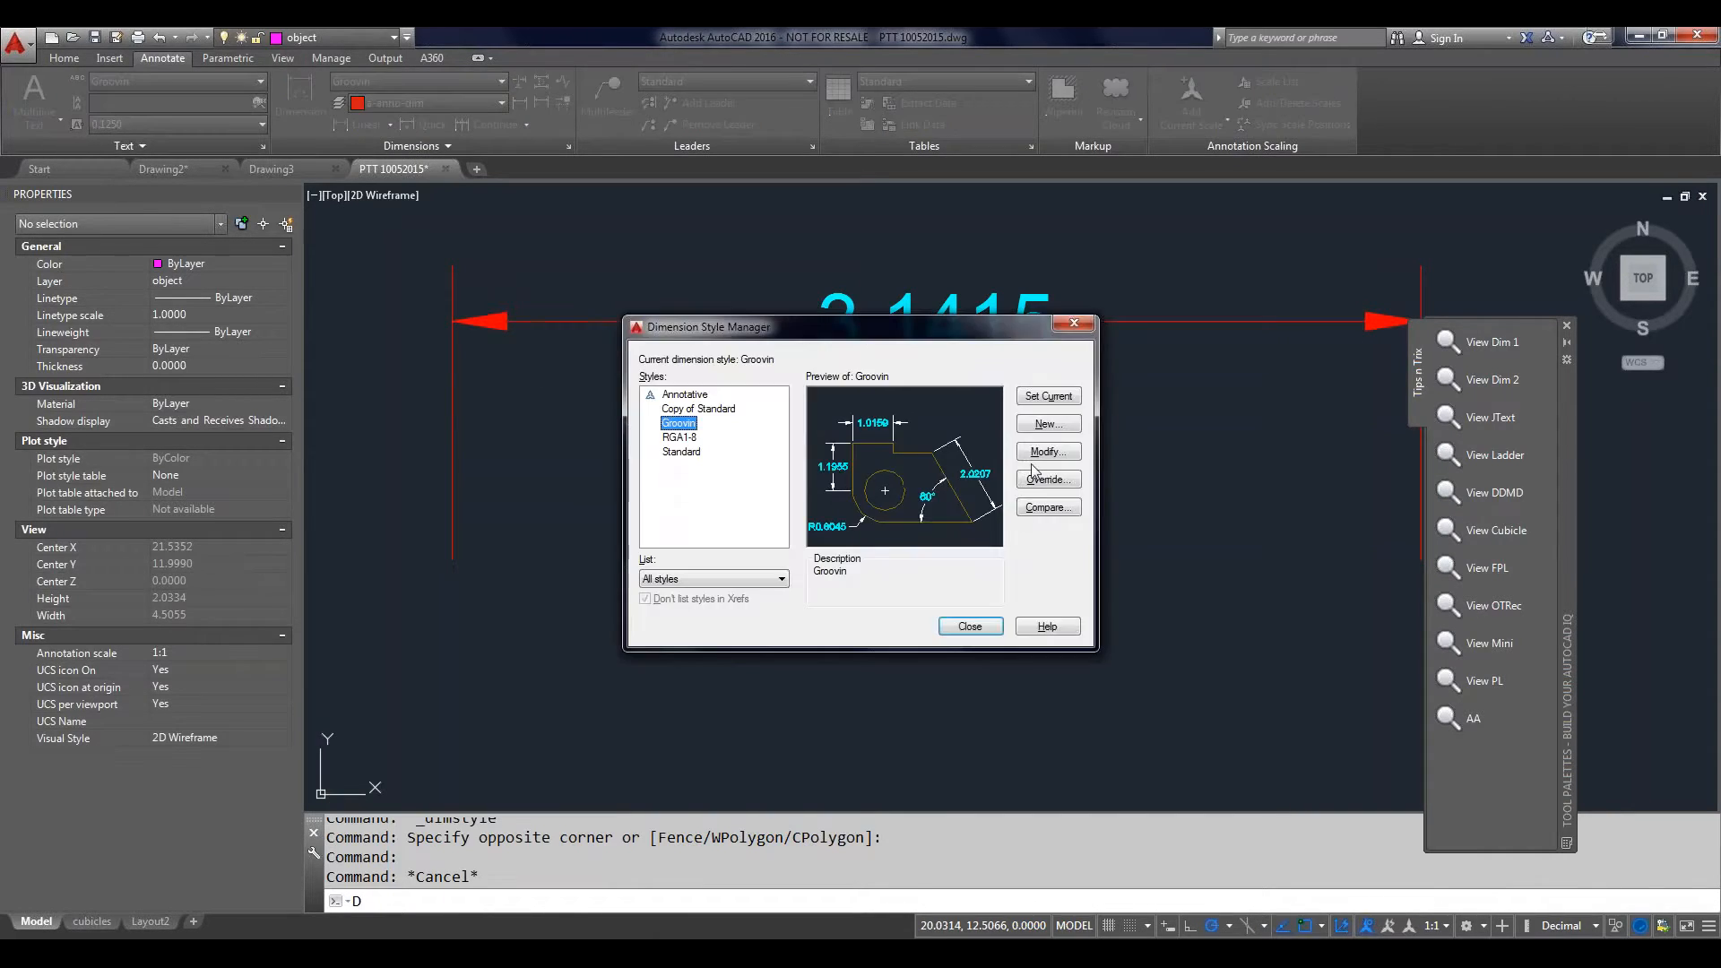
click(1073, 454)
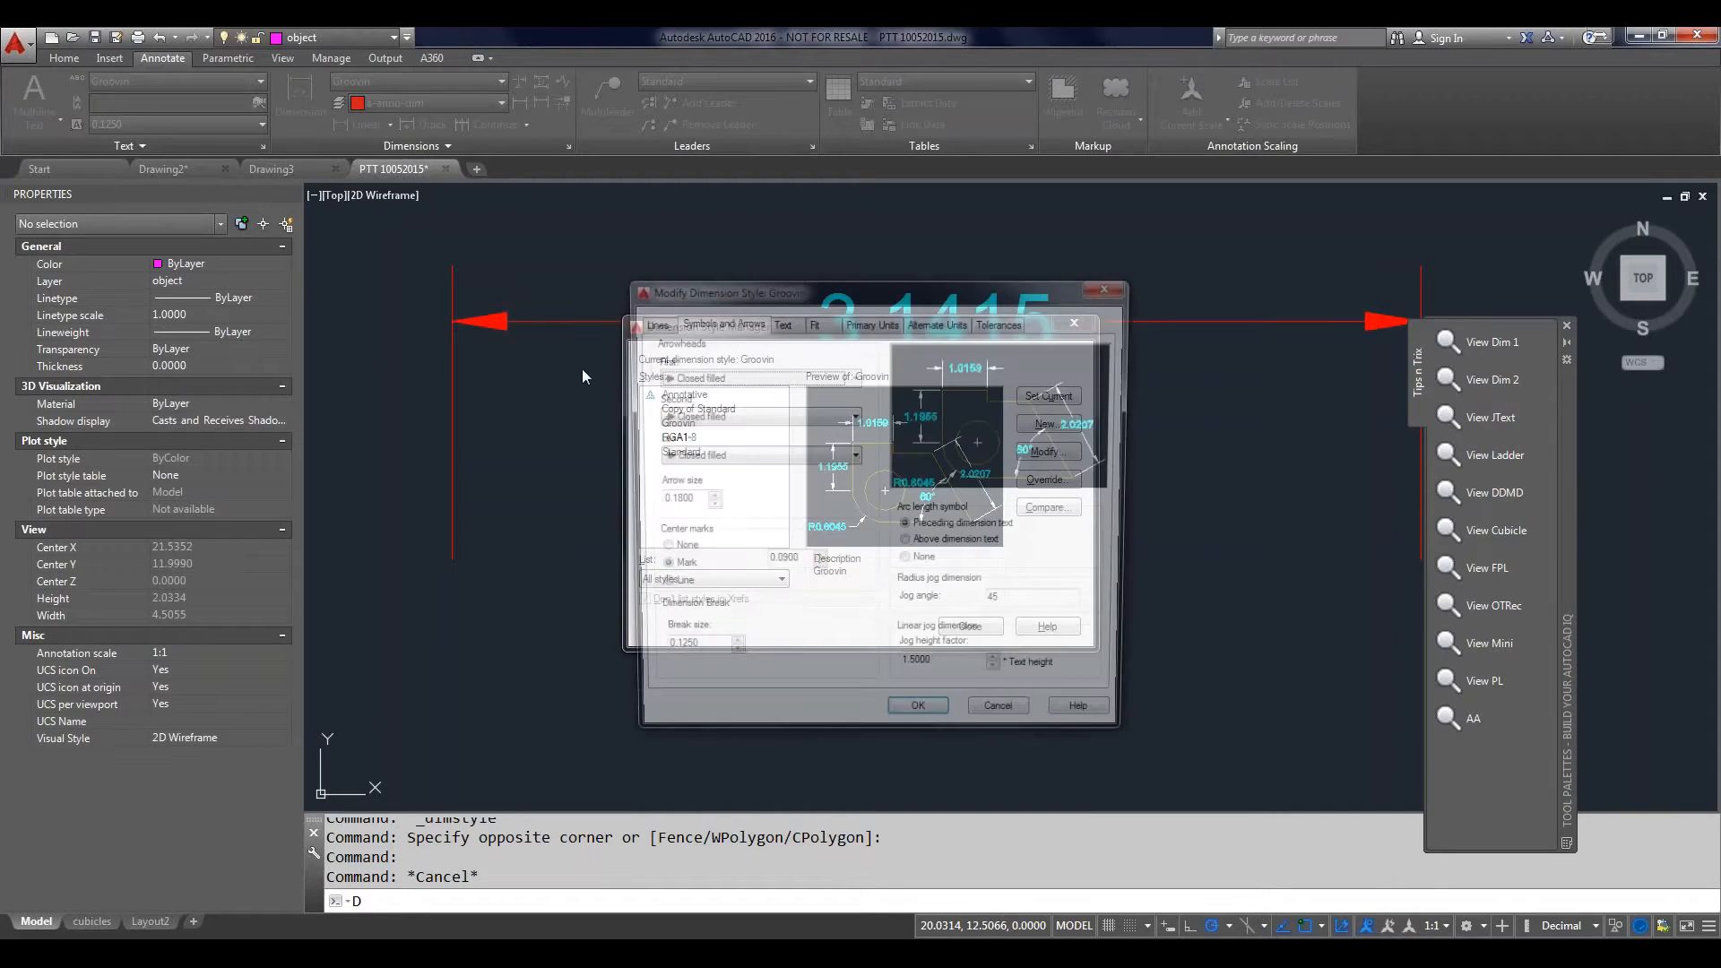
click(766, 378)
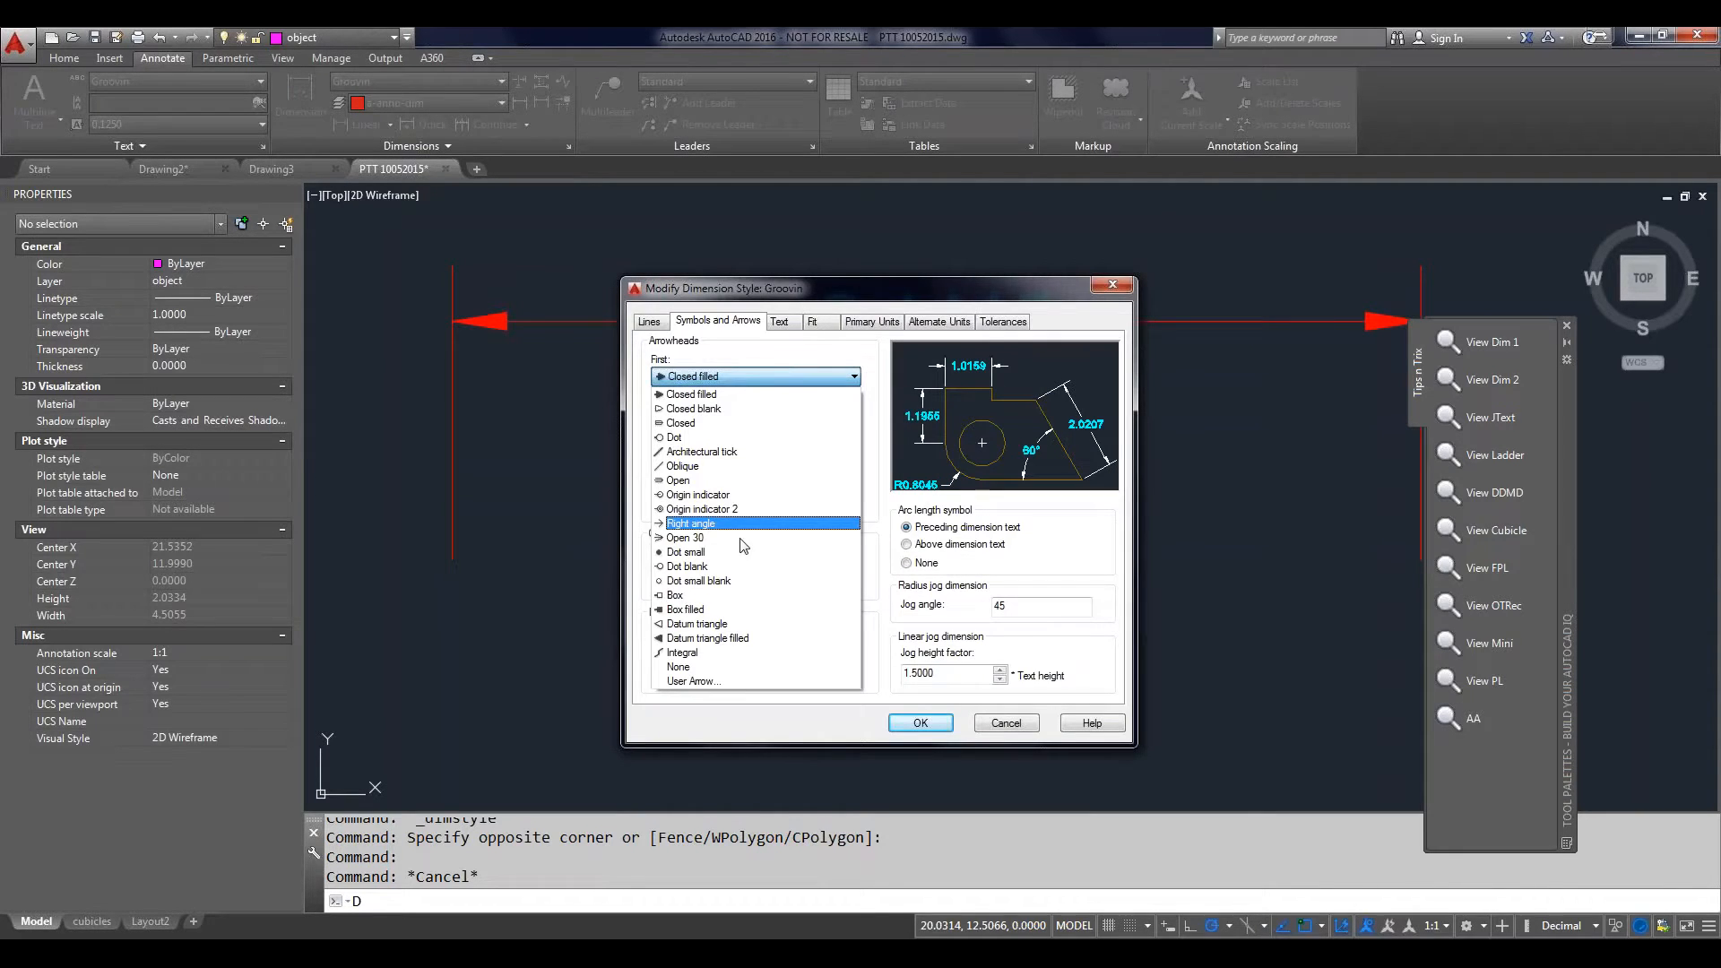
click(725, 682)
click(722, 369)
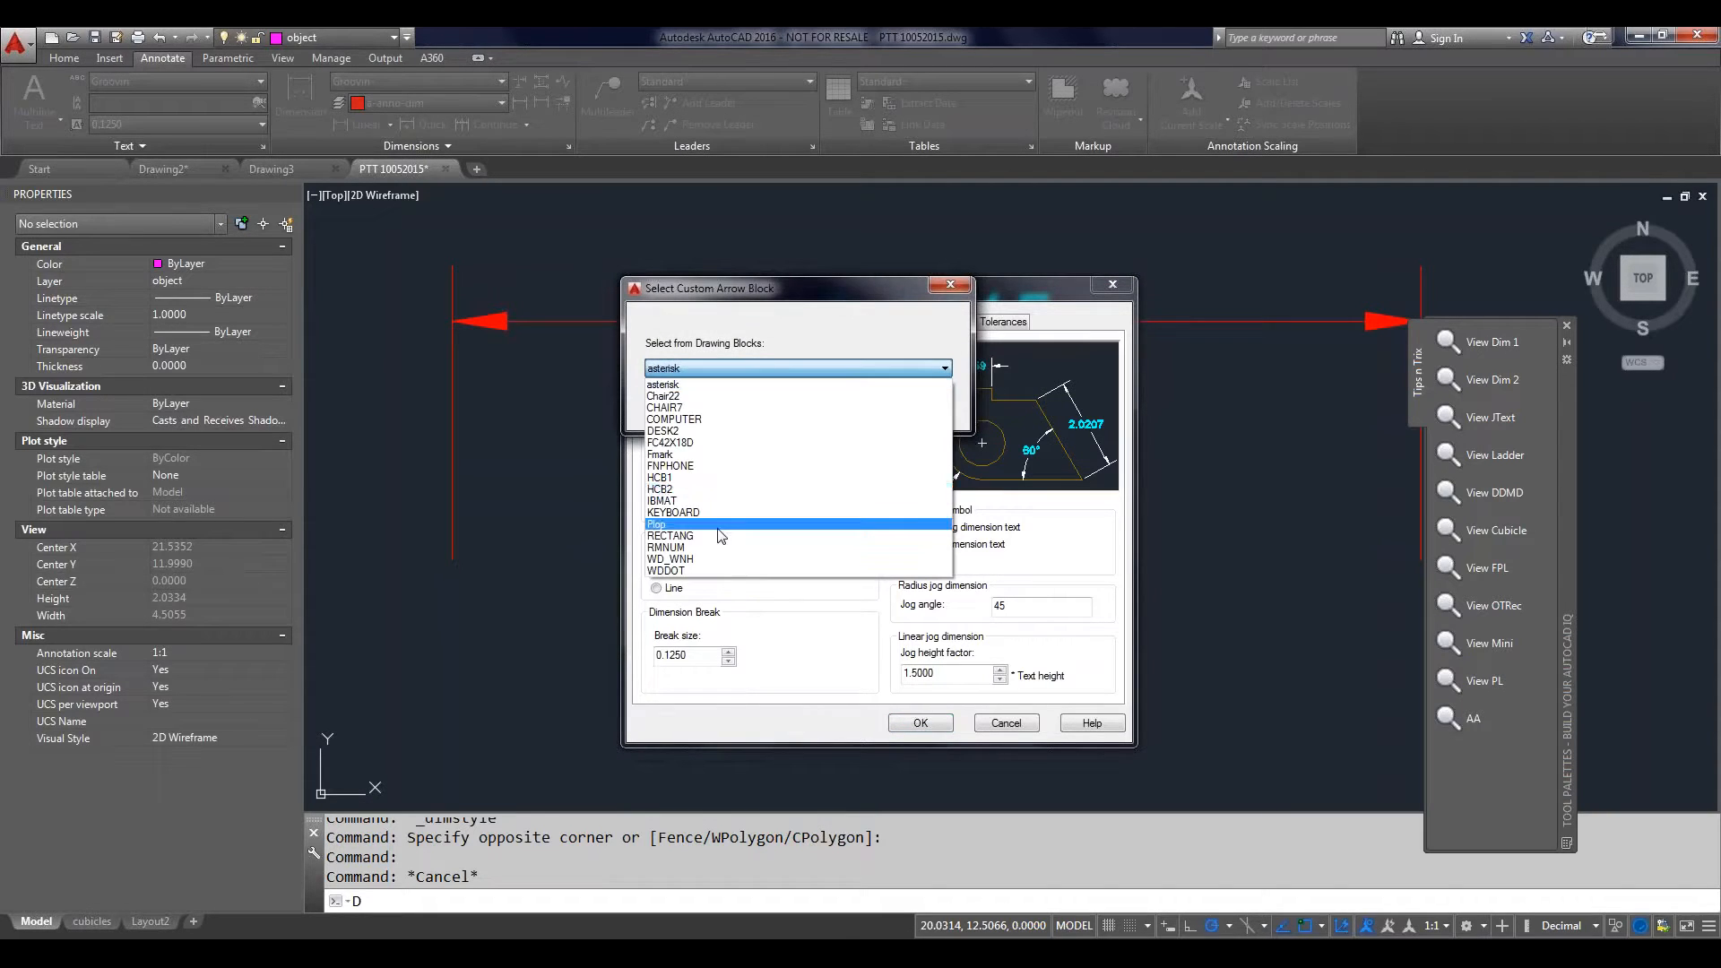
click(722, 525)
click(819, 403)
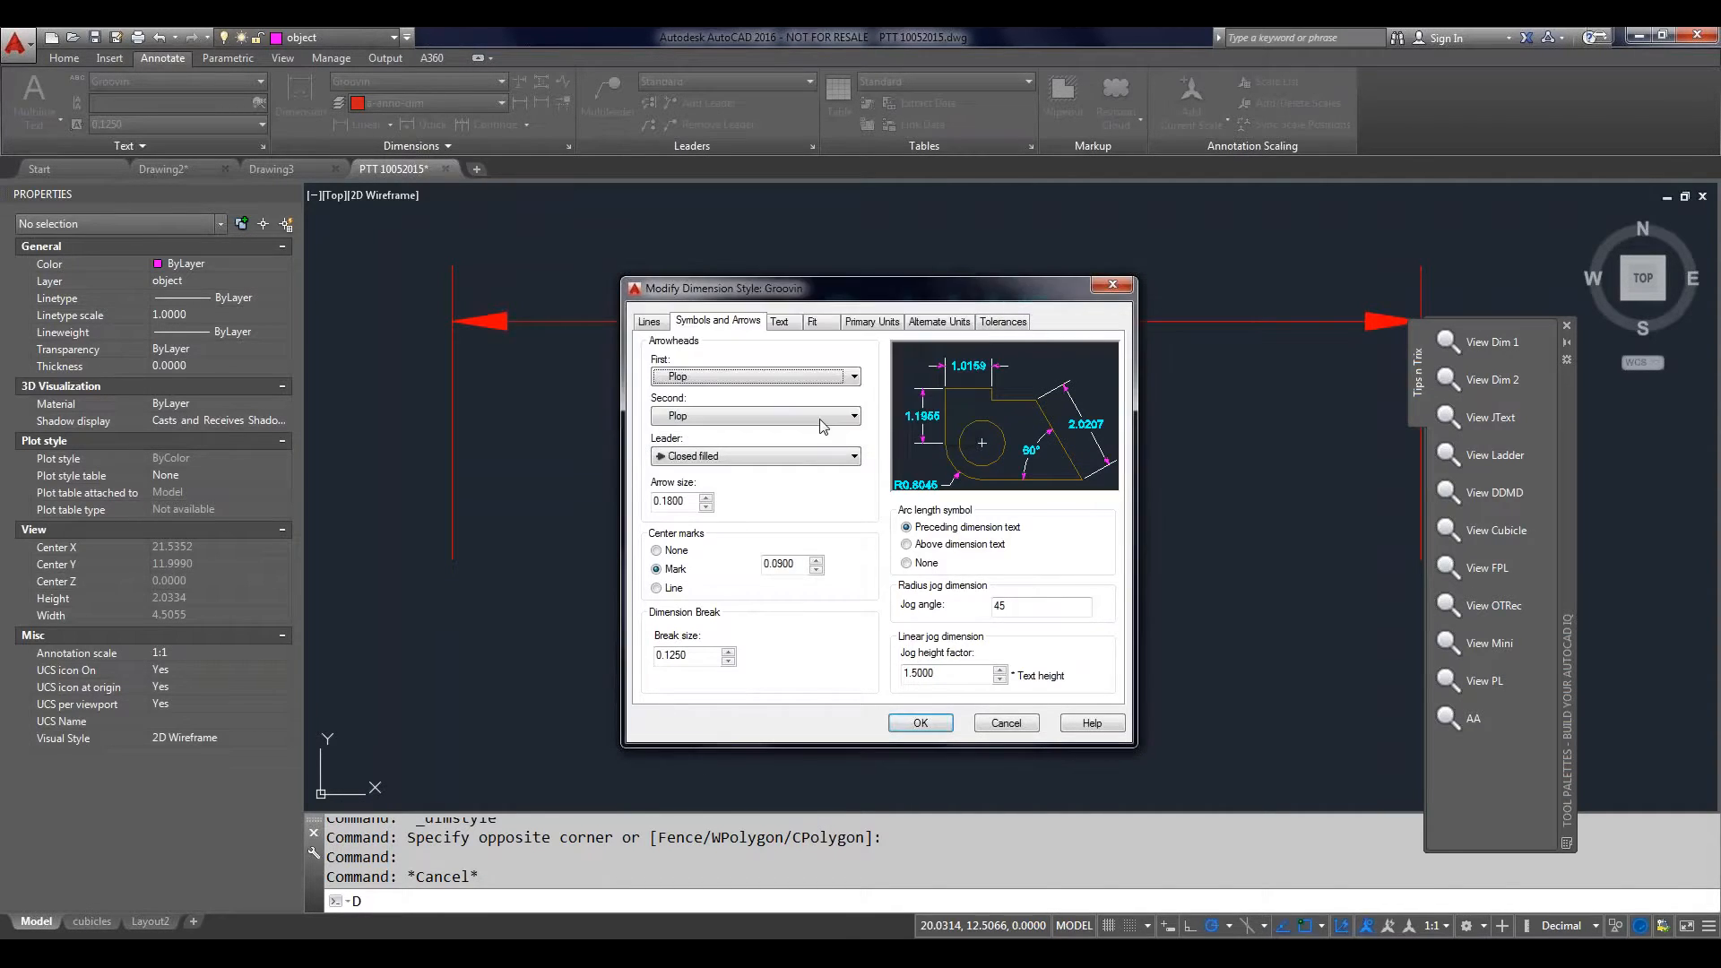
click(910, 725)
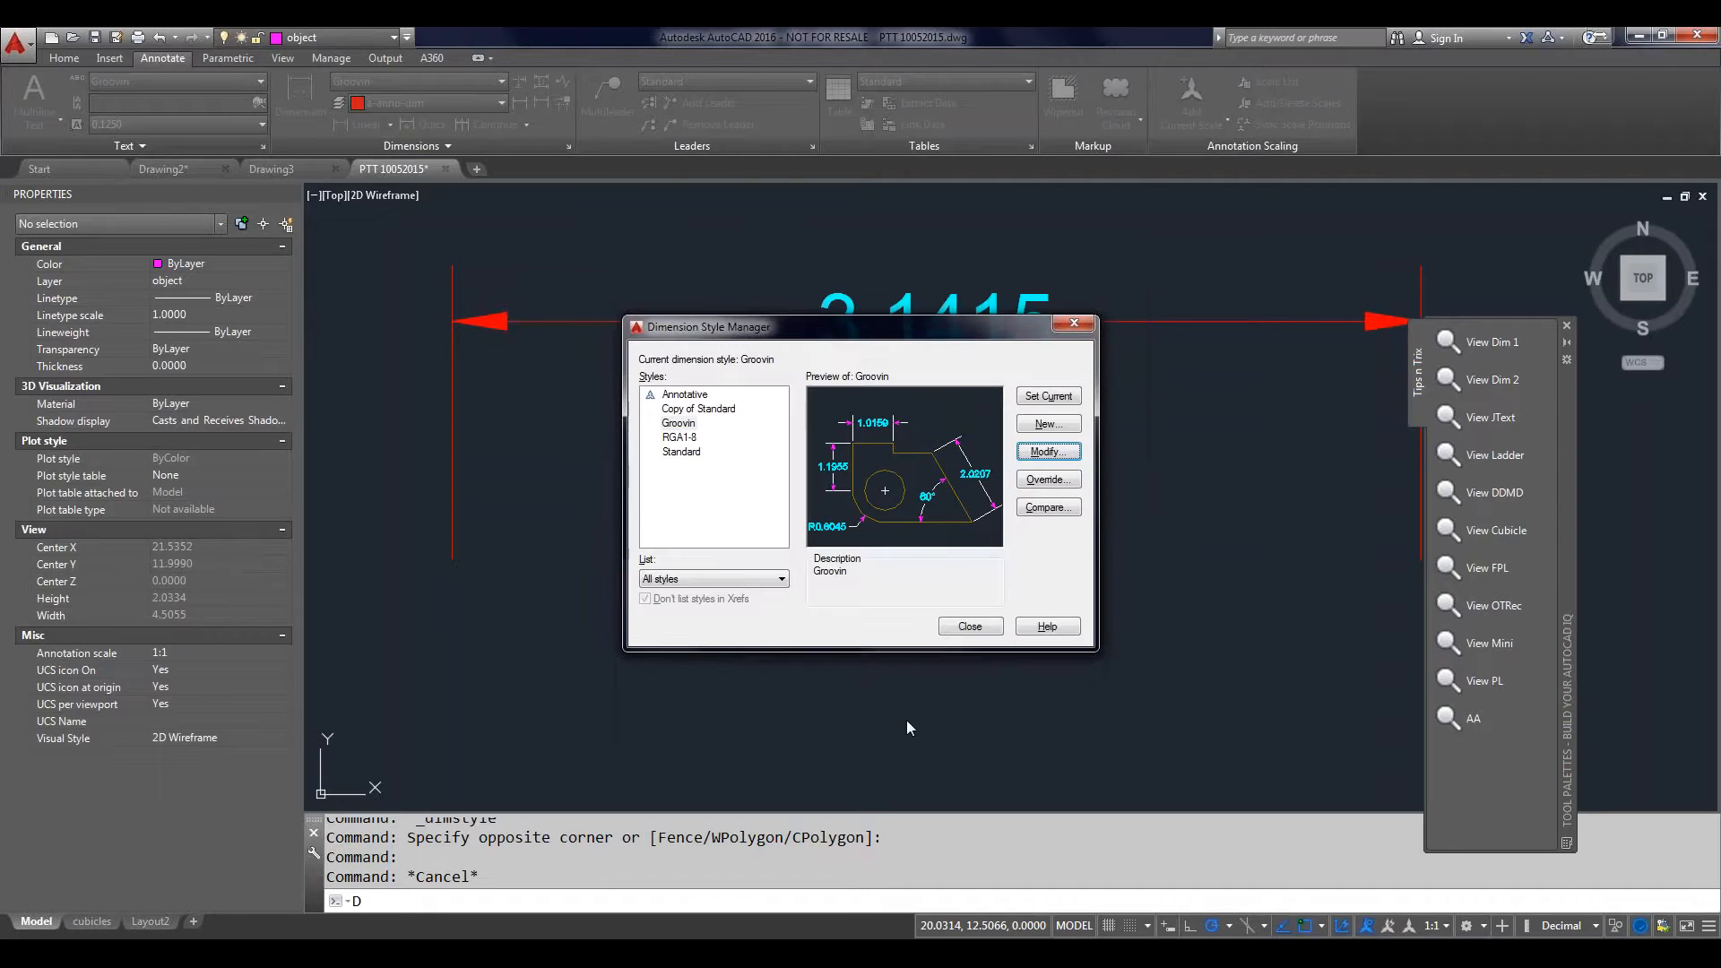
click(970, 627)
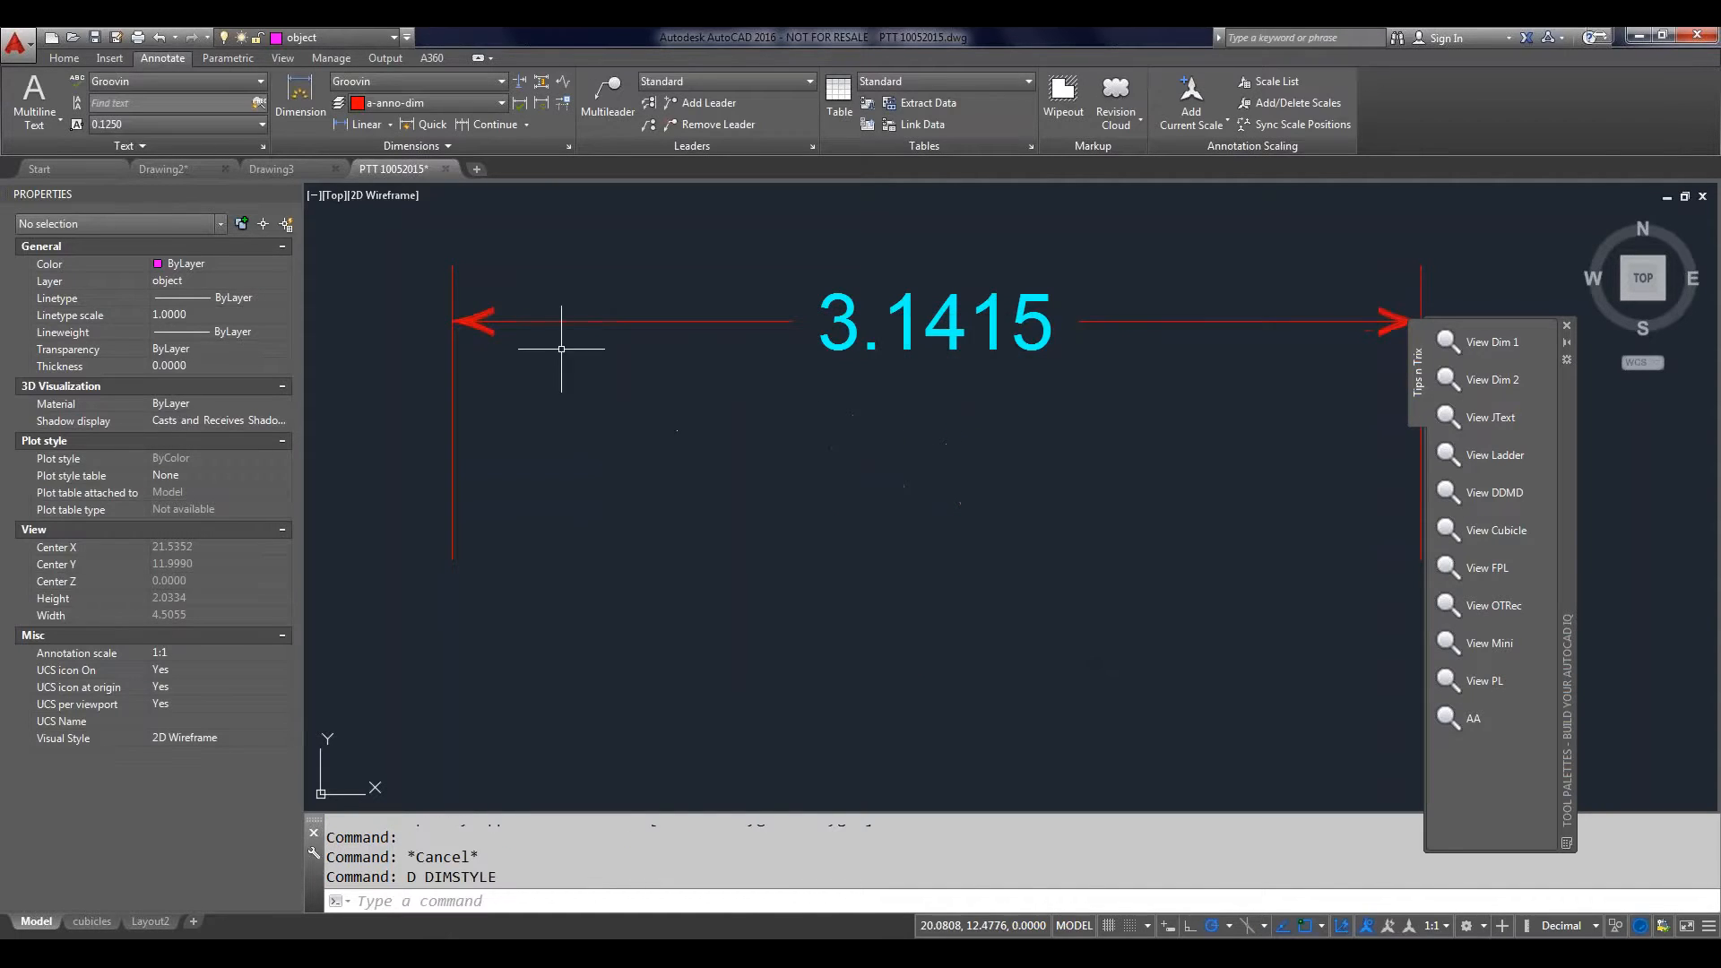
Step: Examine the custom arrowhead at the left end of the 3.1415 dimension up close
scroll(482, 317, up, 8)
middle_drag(496, 351, 861, 414)
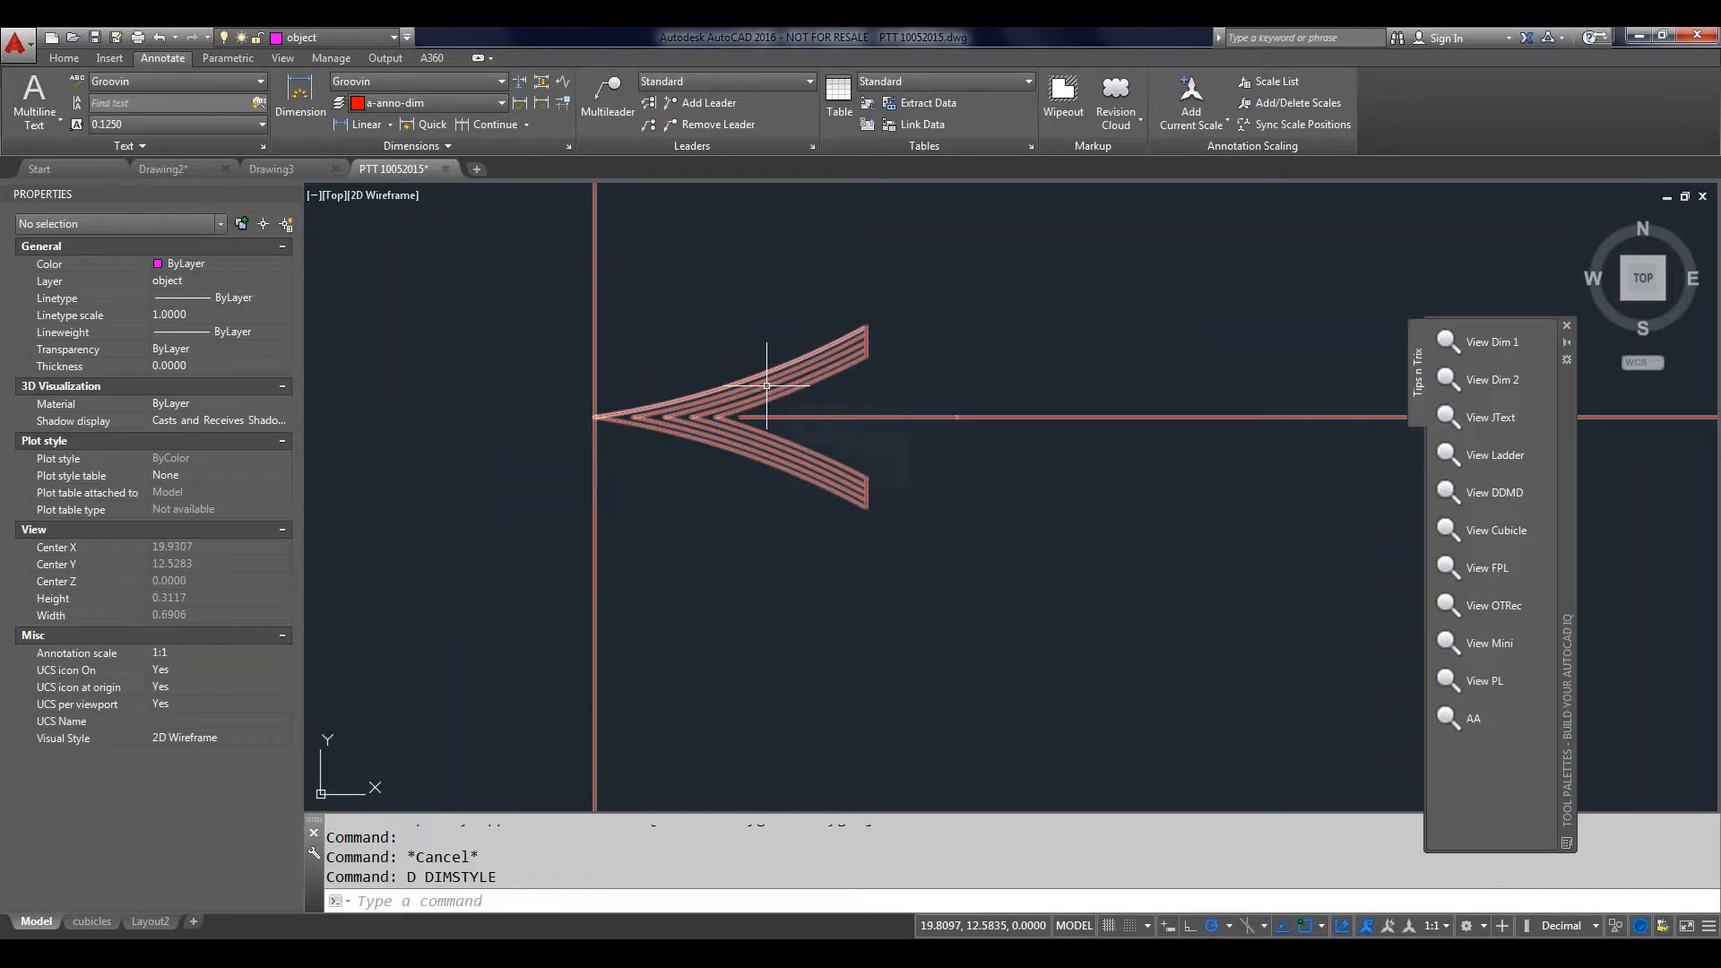
mouse_move(767, 385)
scroll(840, 495, down, 4)
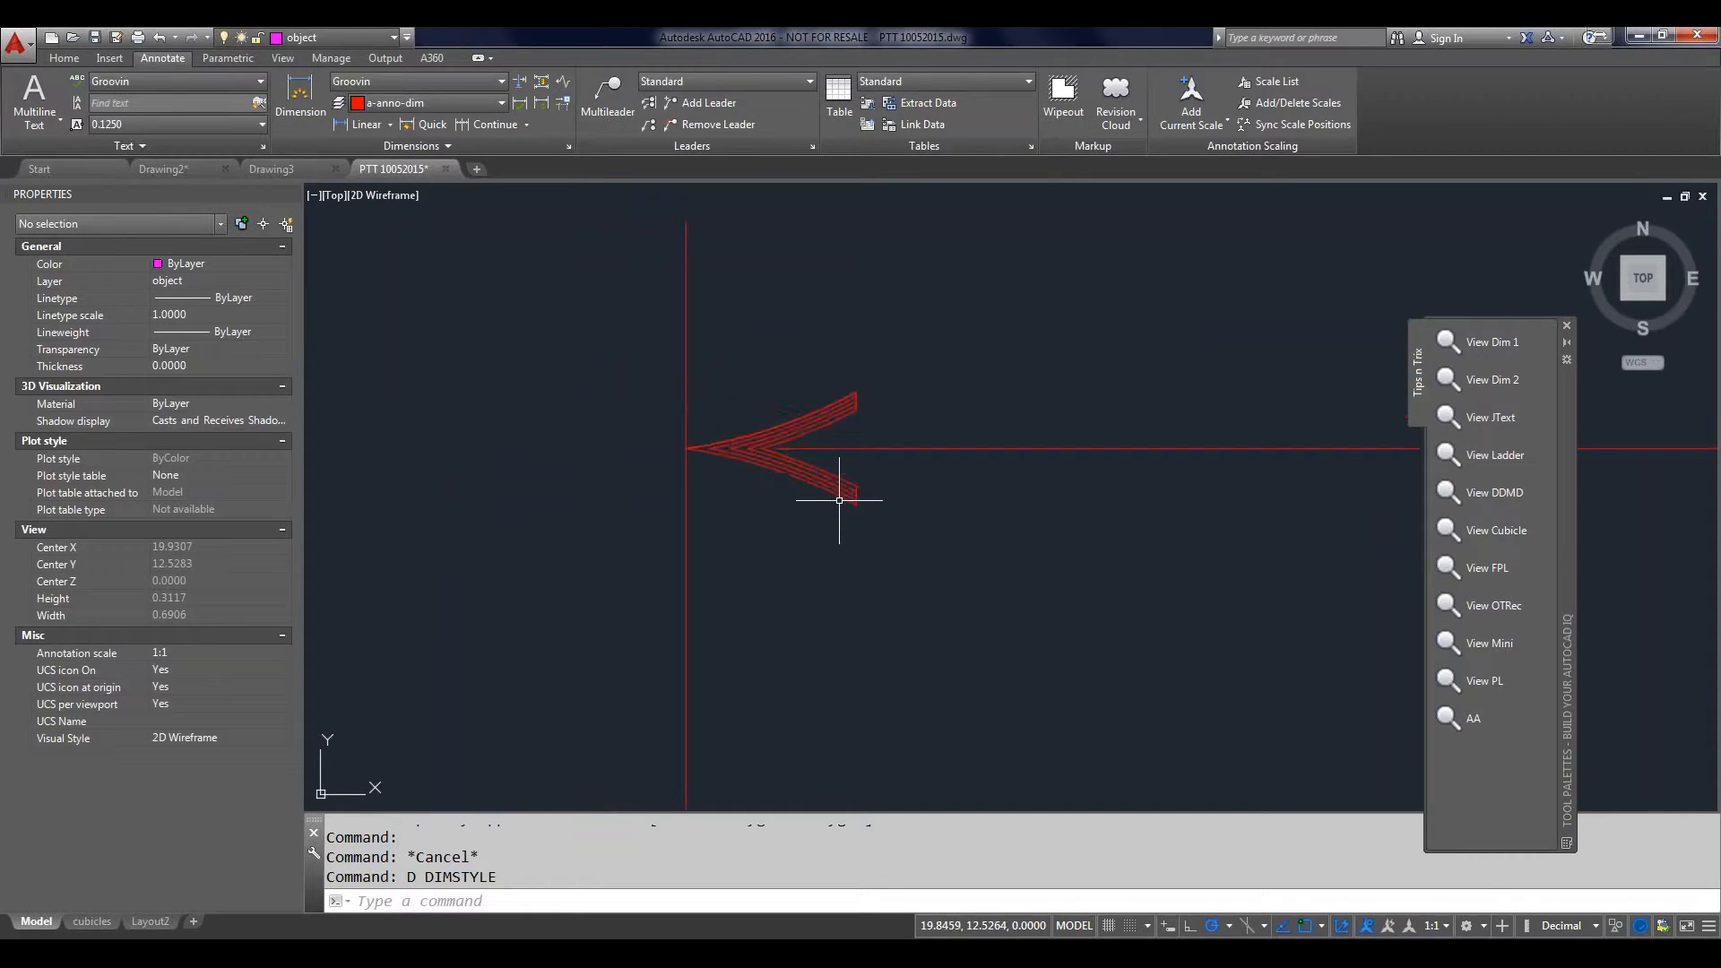
Step: Examine the arrow block's size and insertion point in the saved dim2 view, and compare it with the dimension in the dim1 view
click(1489, 379)
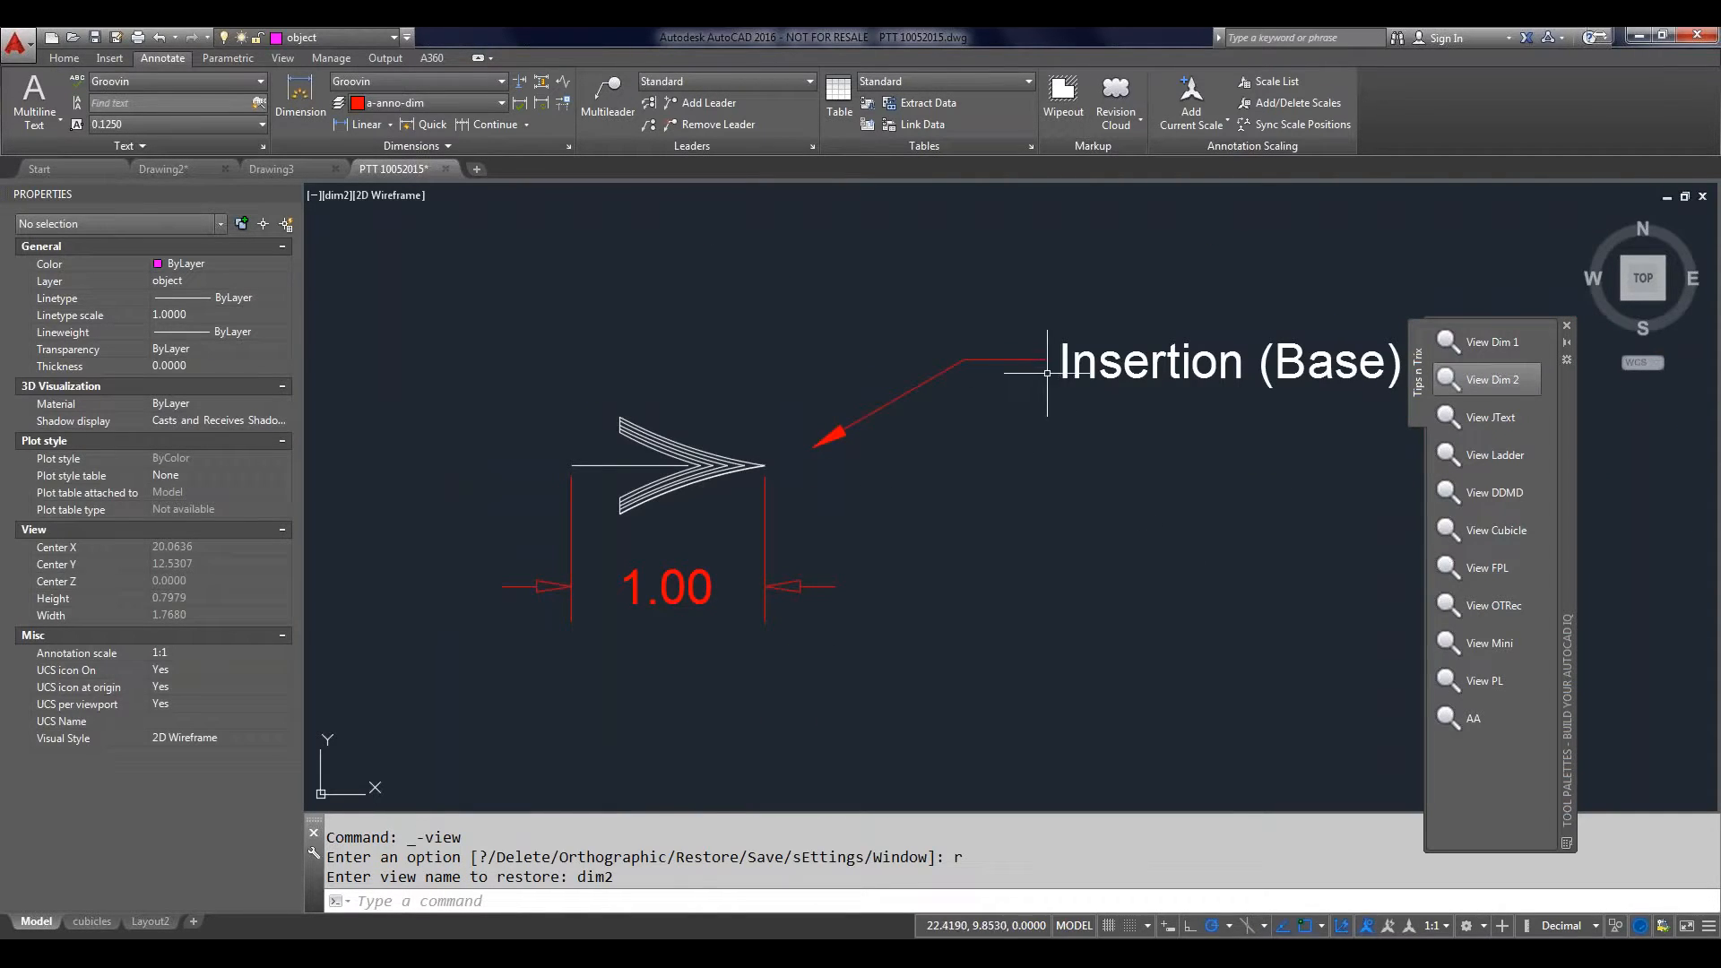
mouse_move(708, 459)
click(1492, 342)
scroll(656, 390, up, 3)
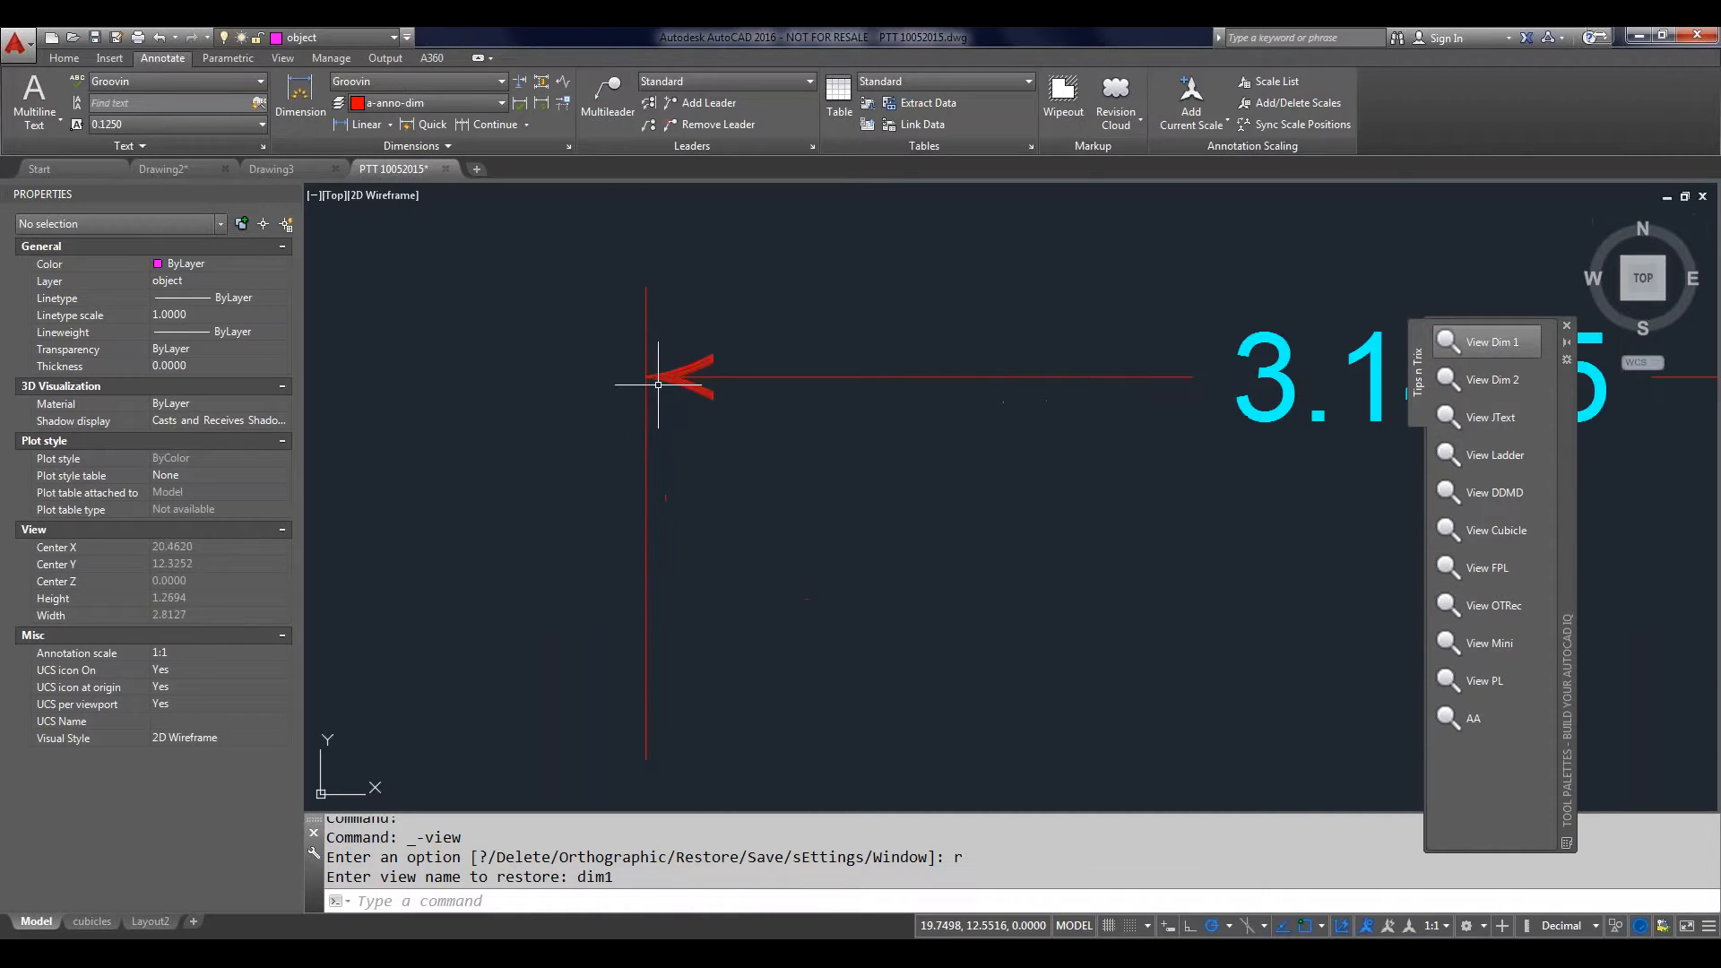
scroll(658, 384, down, 6)
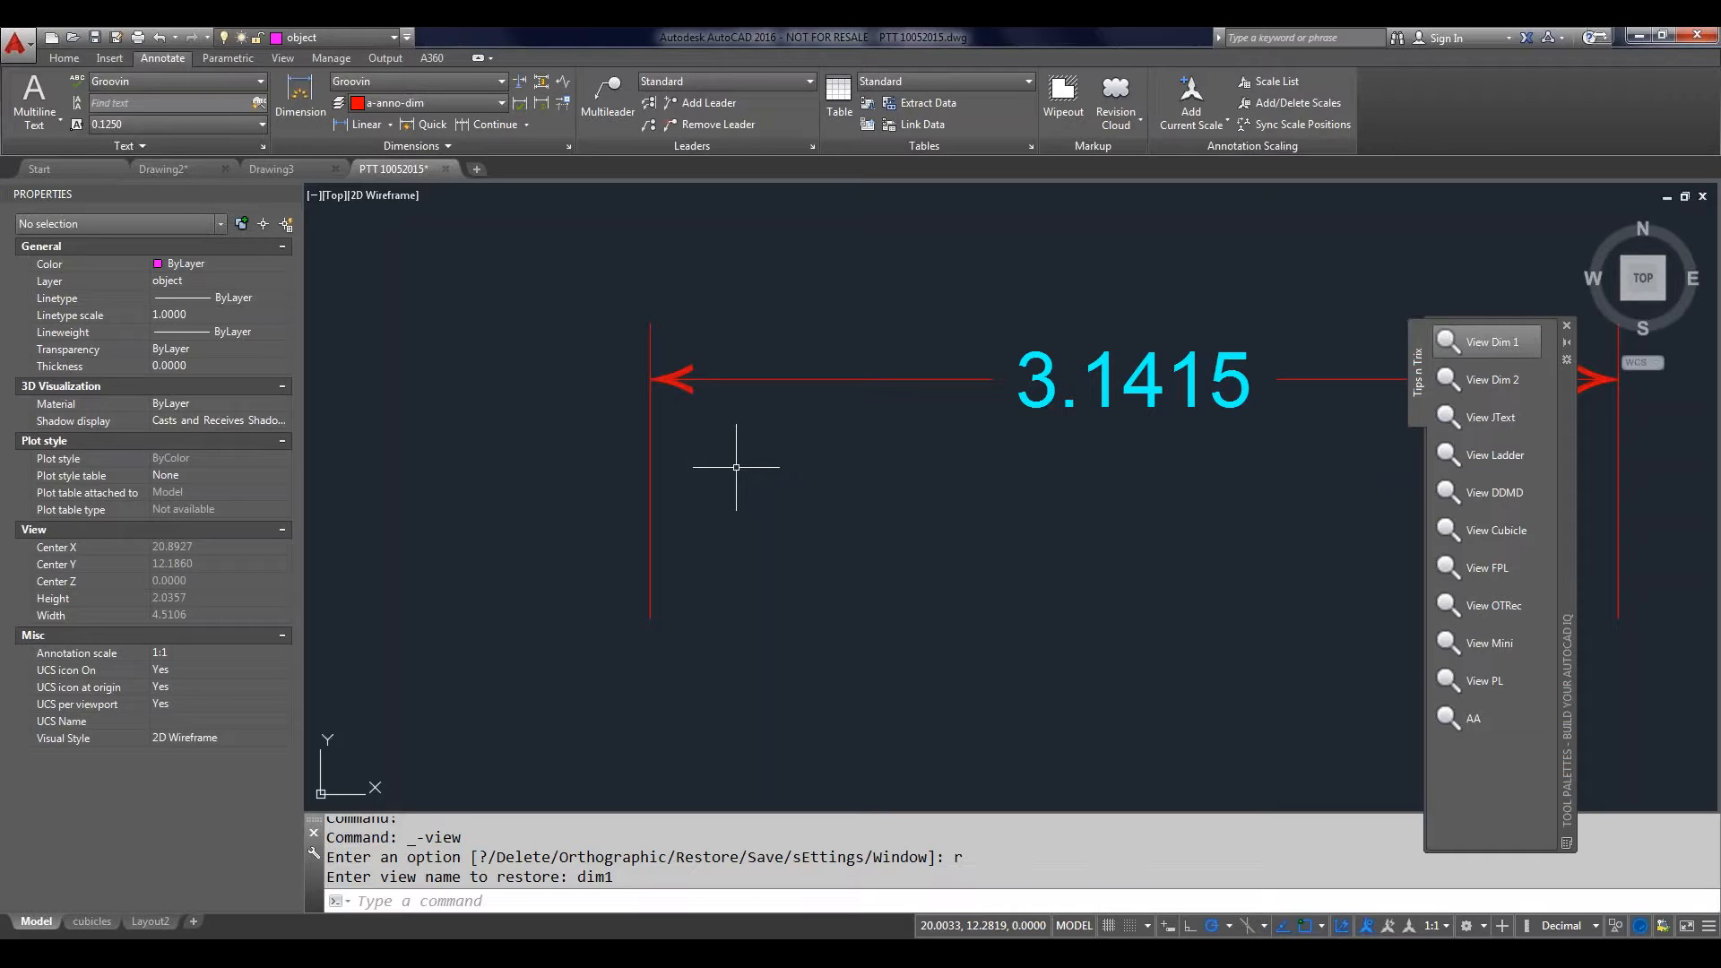
Step: Restore the saved OTRec view and enable the Geometric Center running object snap
click(1482, 610)
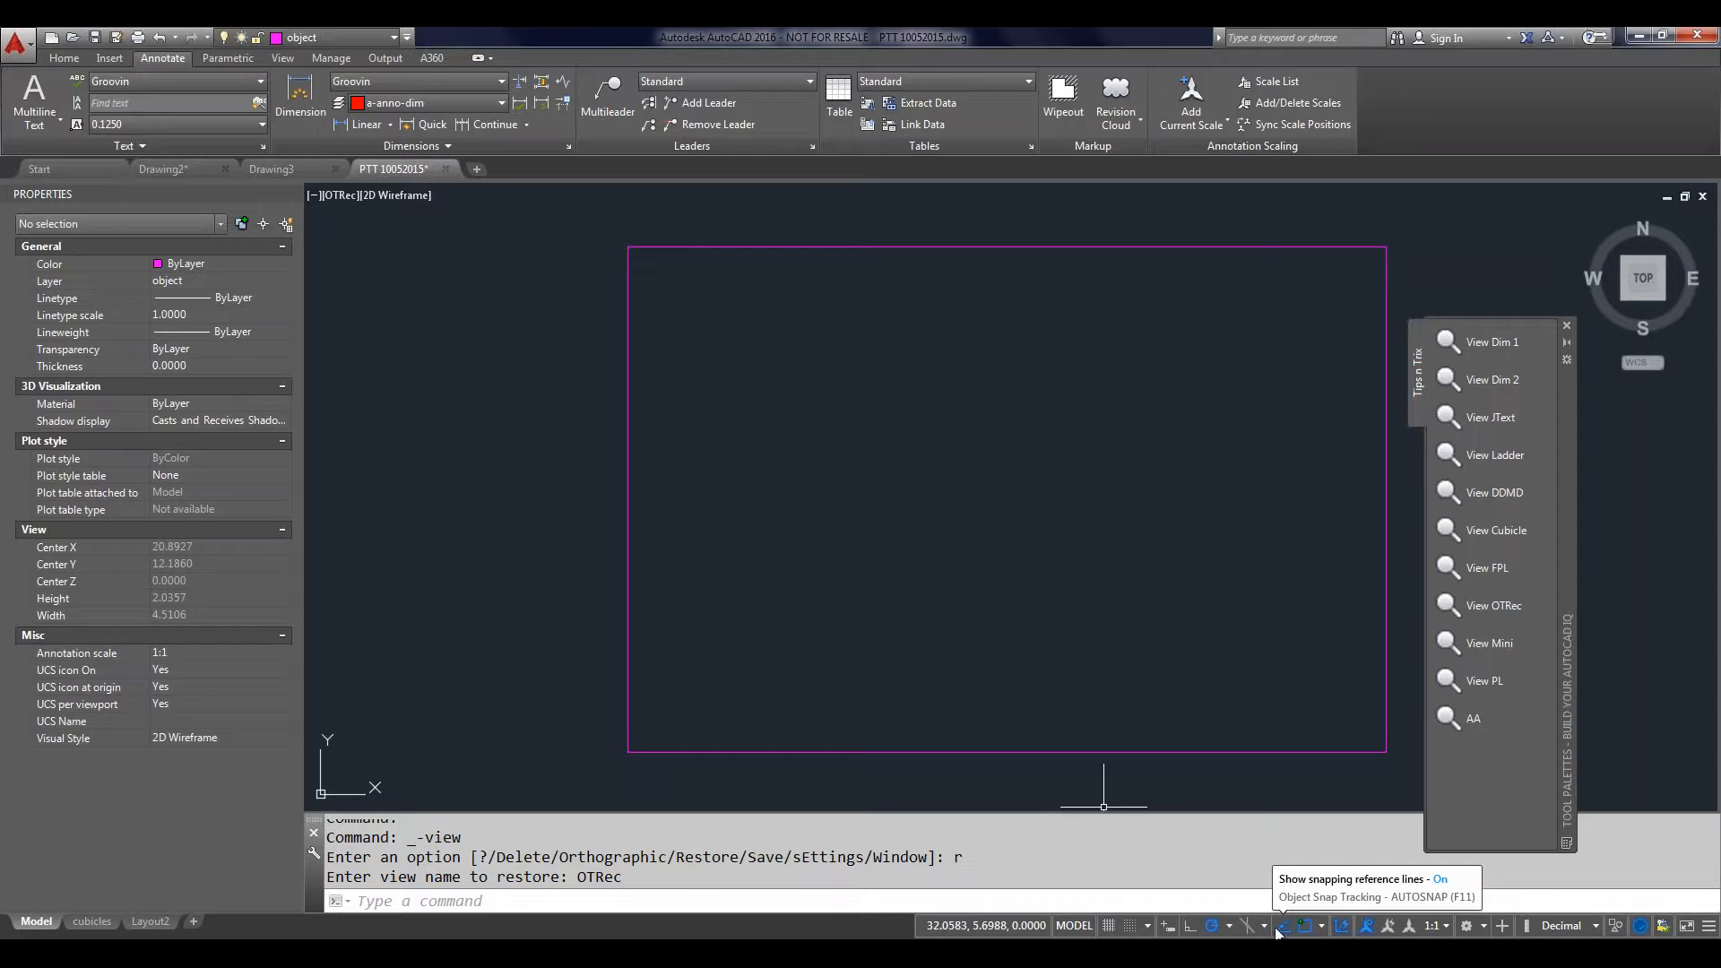
click(1321, 926)
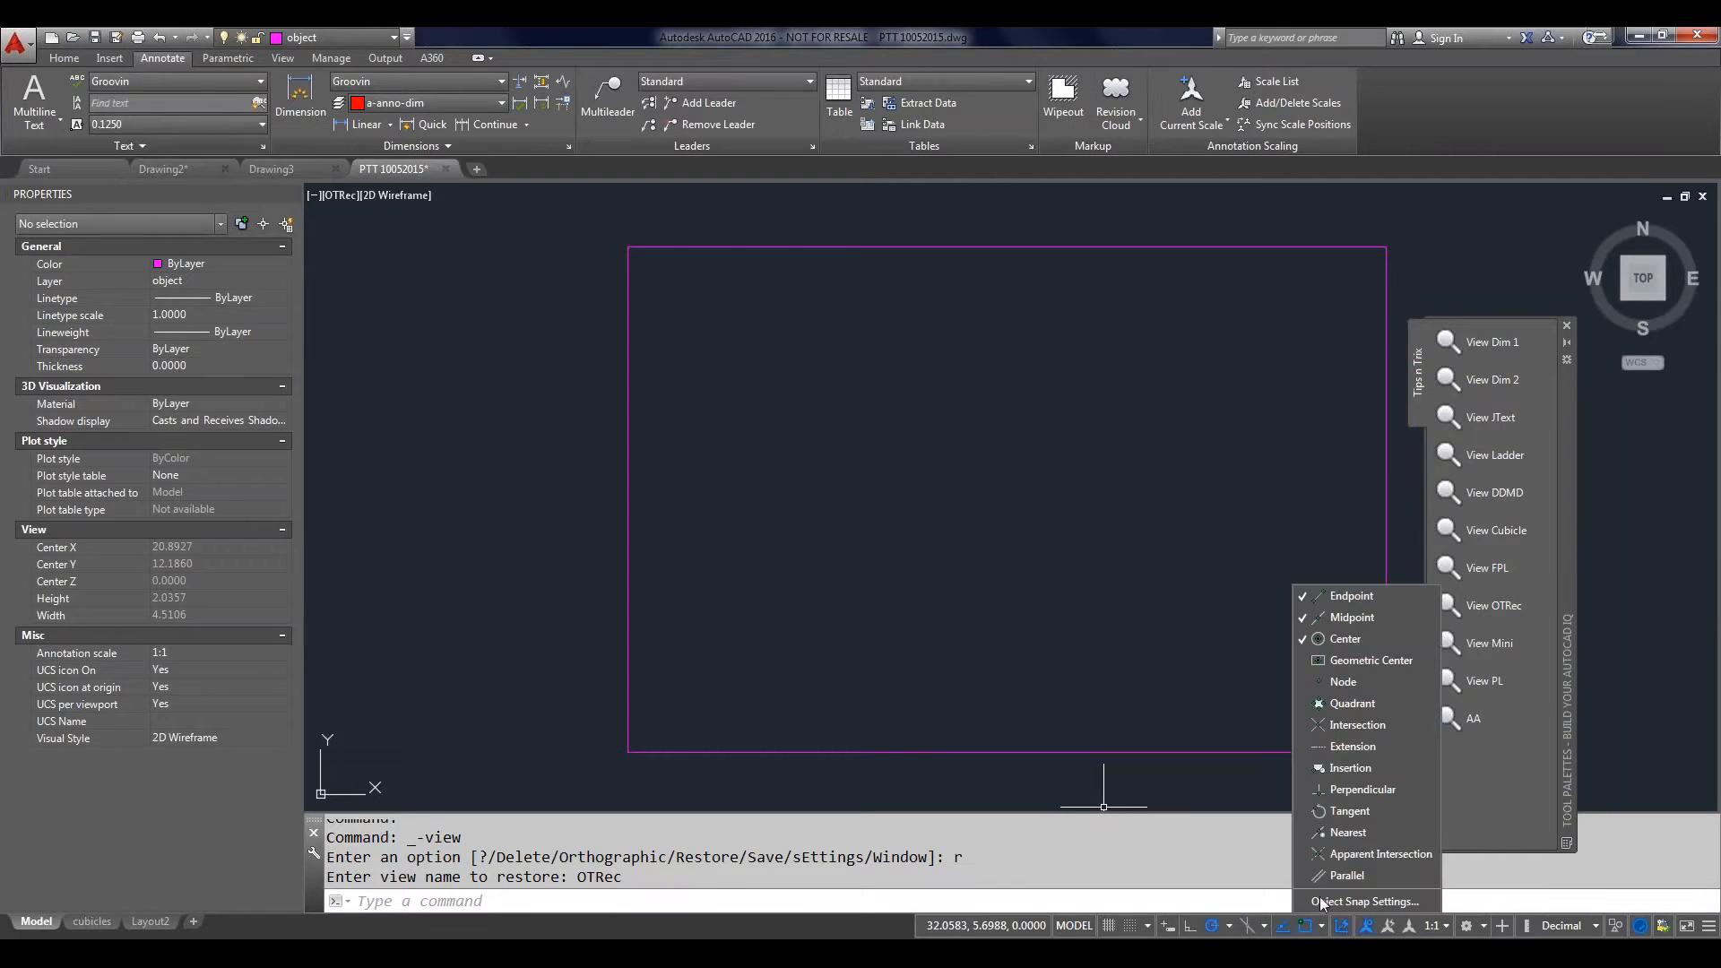
click(1324, 901)
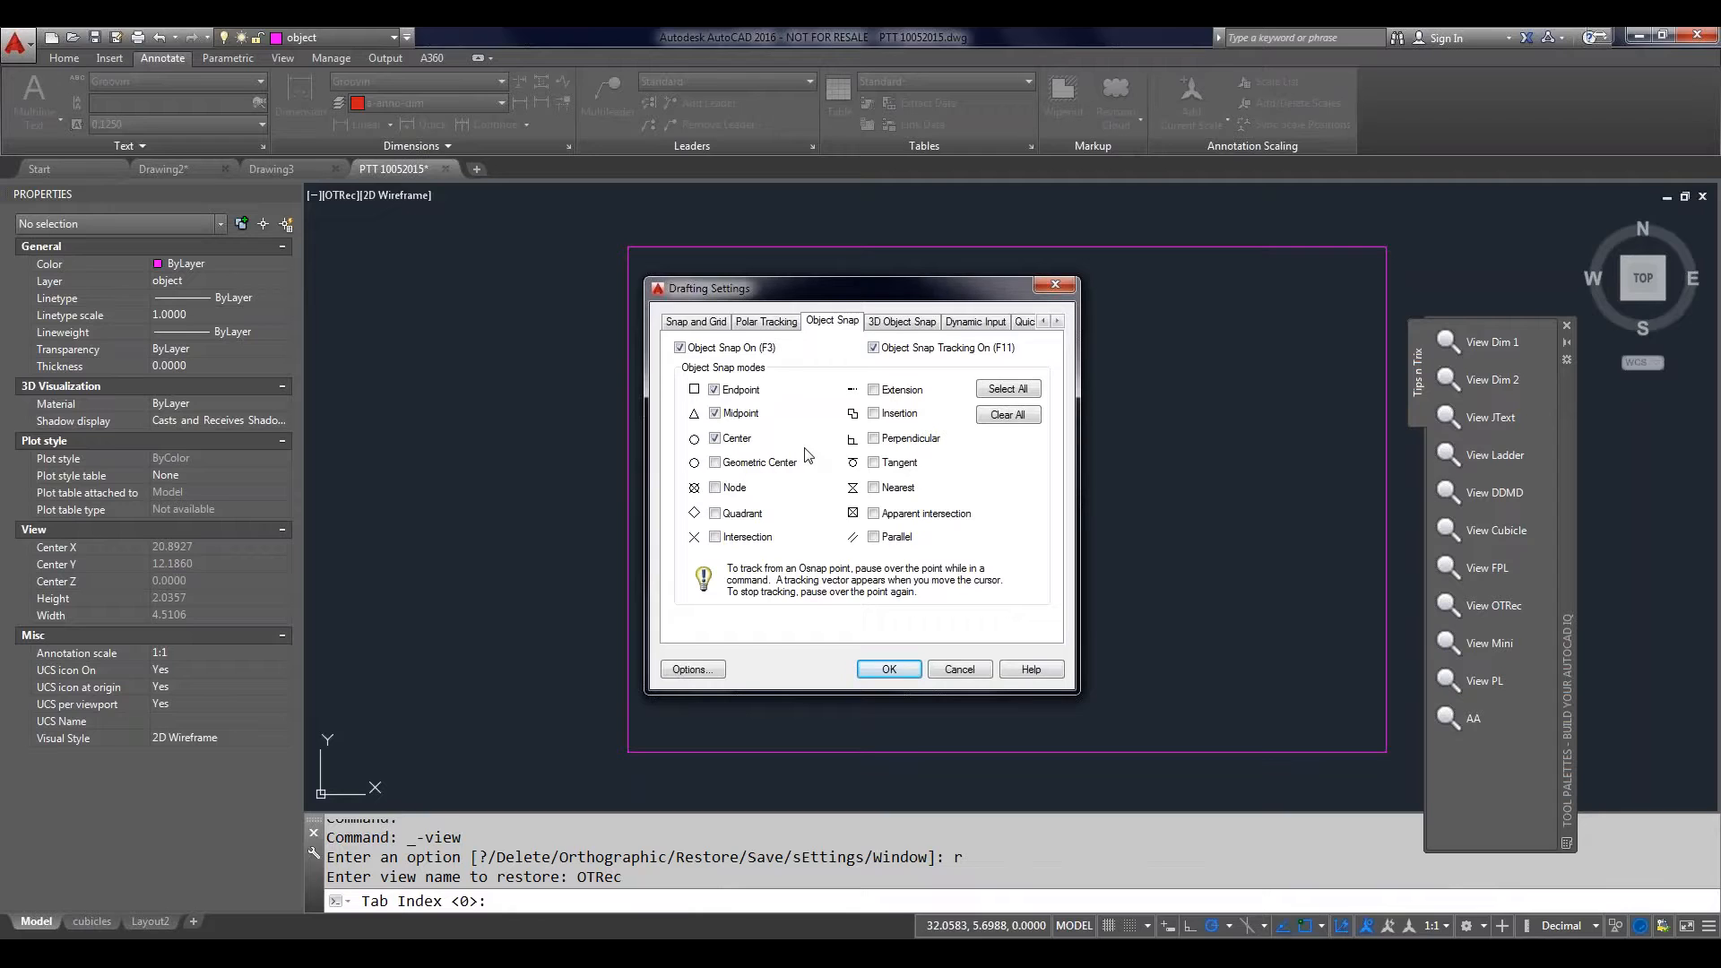
click(715, 463)
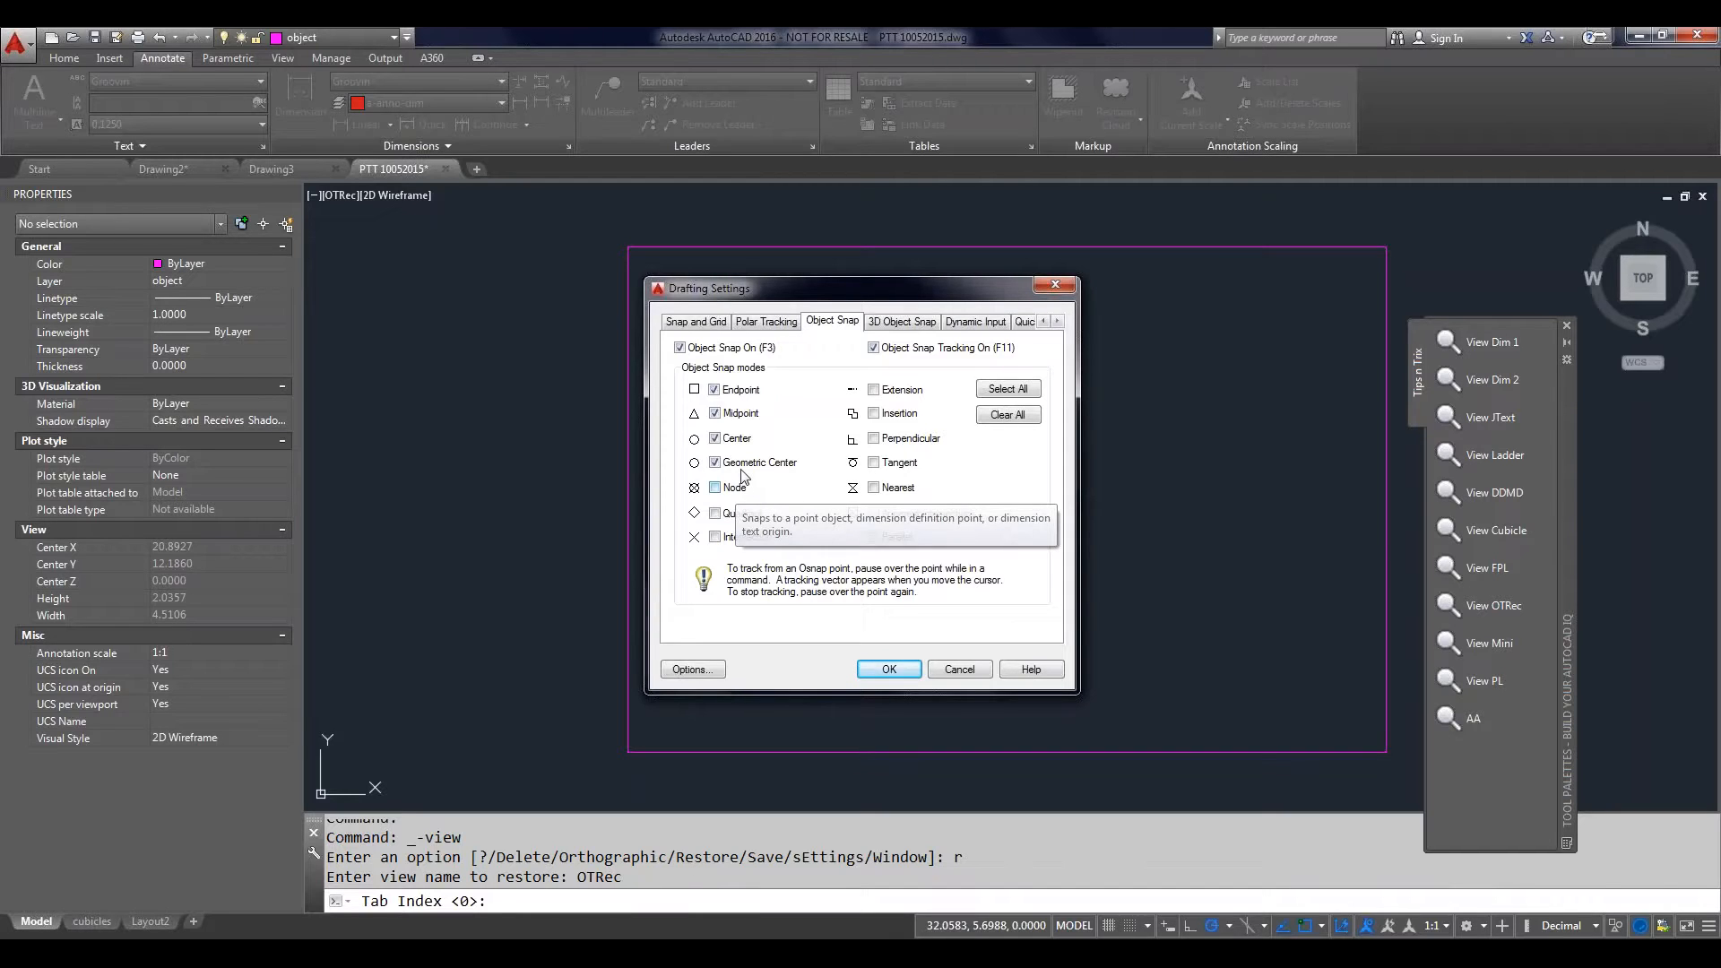
click(890, 675)
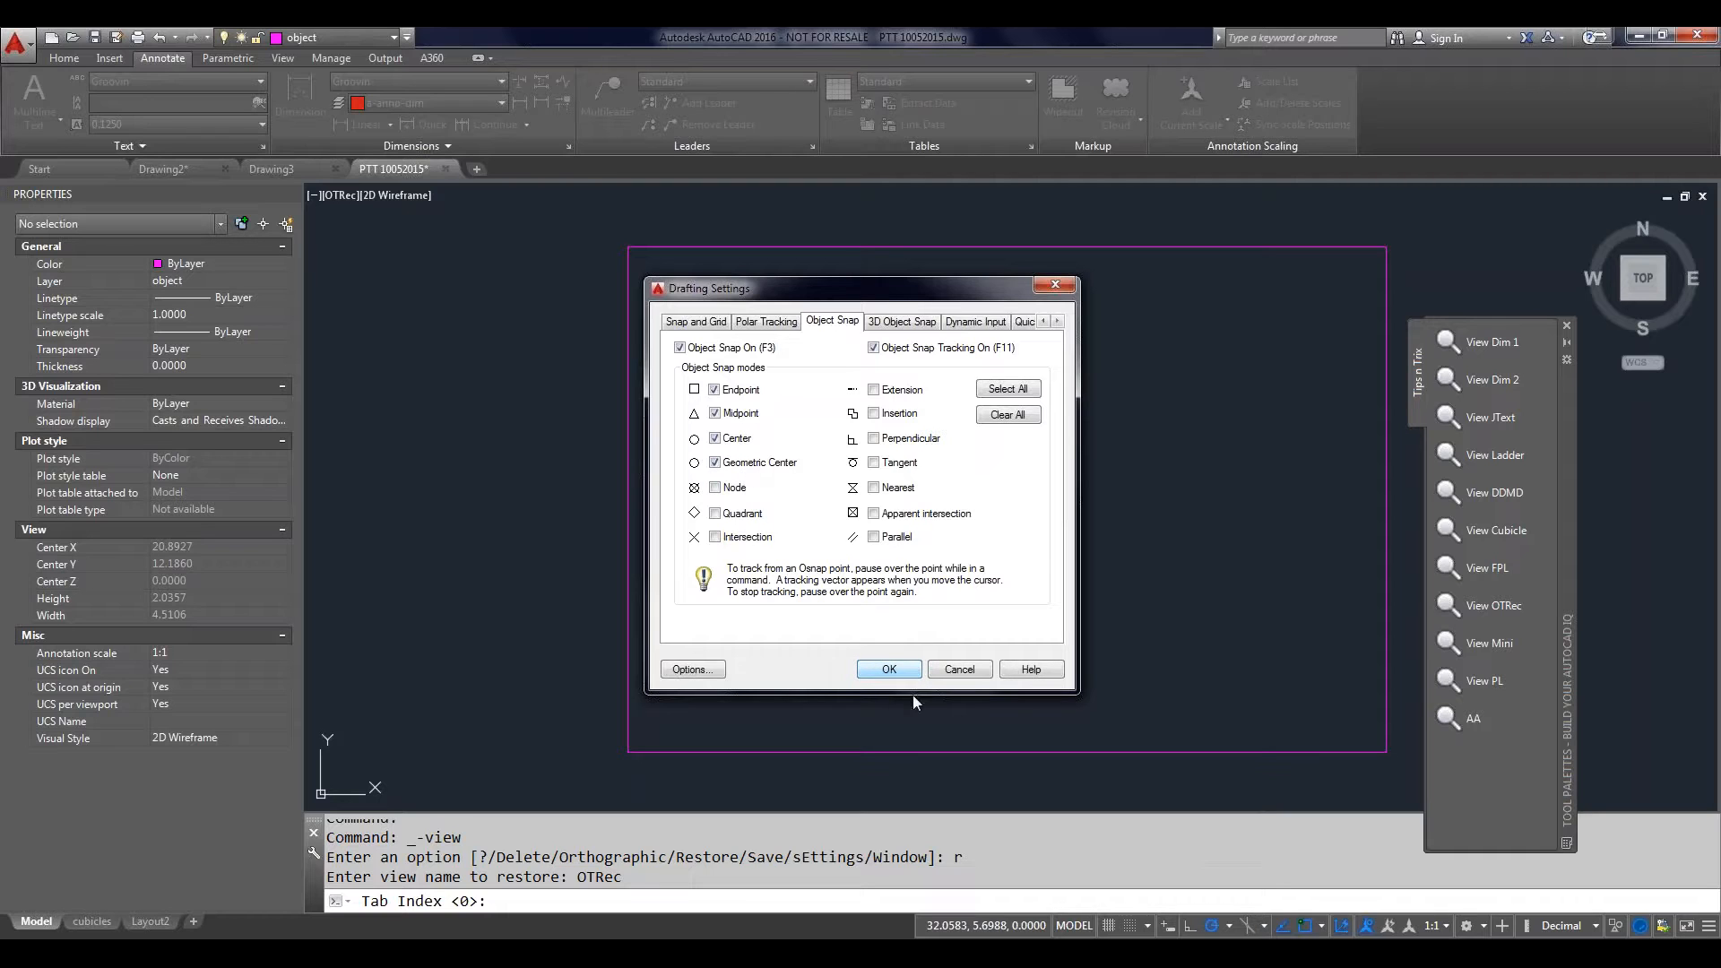
click(899, 676)
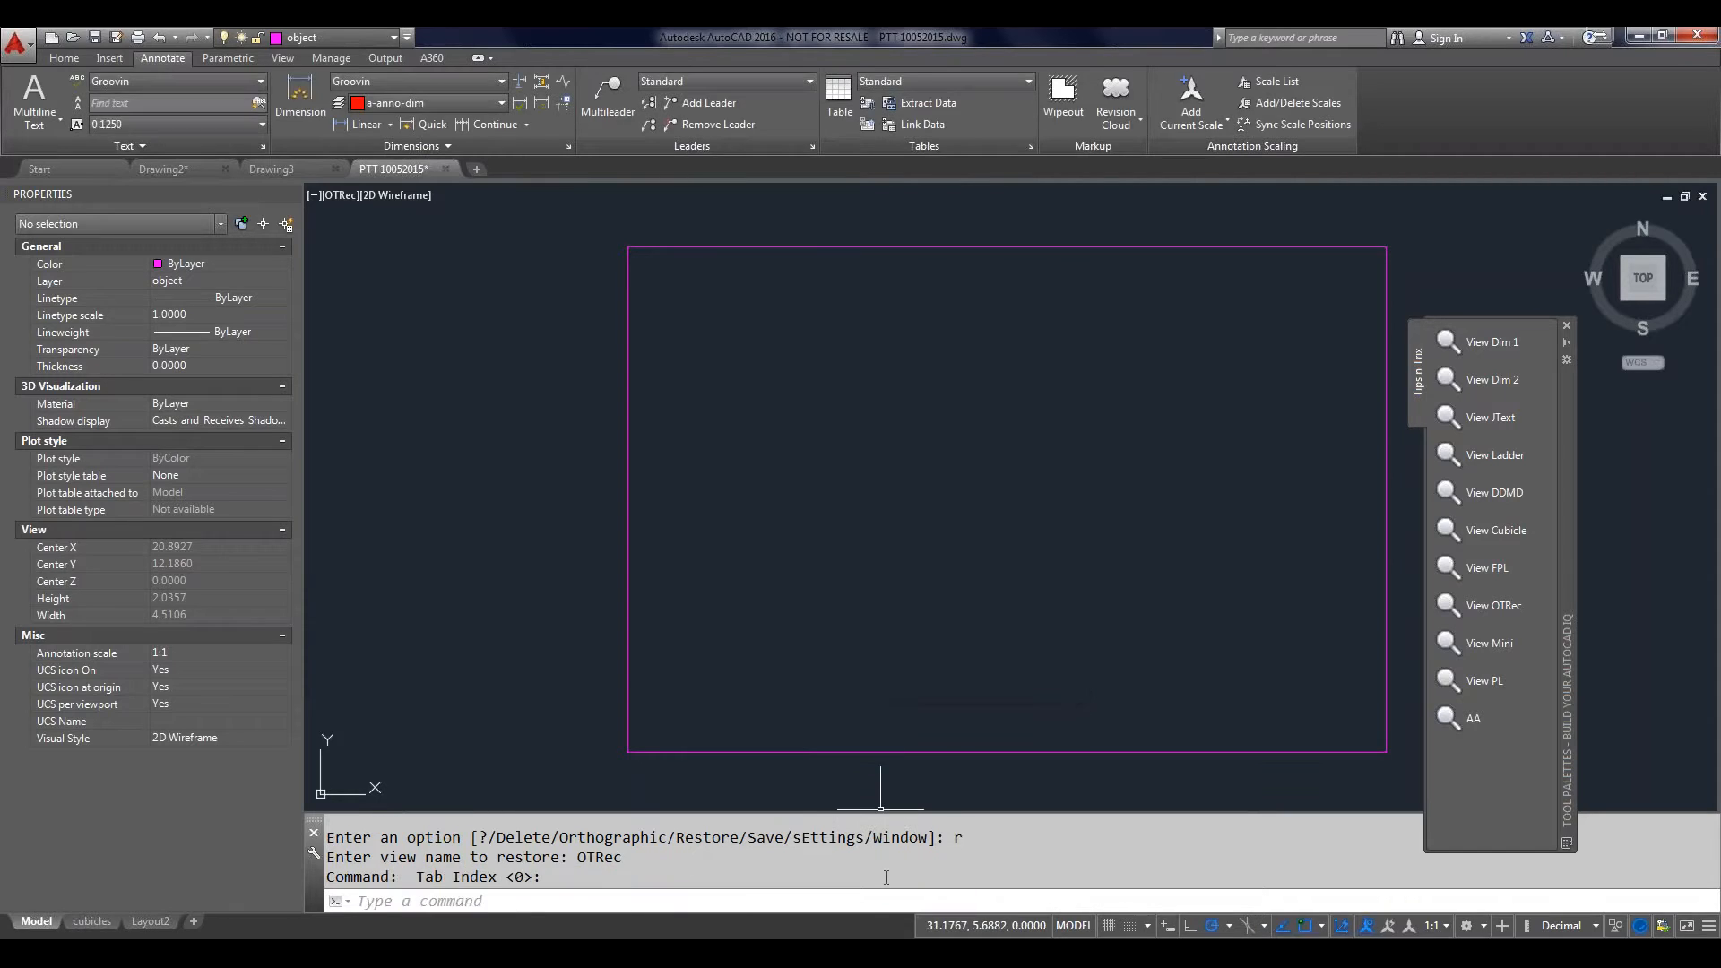
Step: Set the OSMODE system variable to 15 and check which running object snap modes it enables
text(osmode)
key(Return)
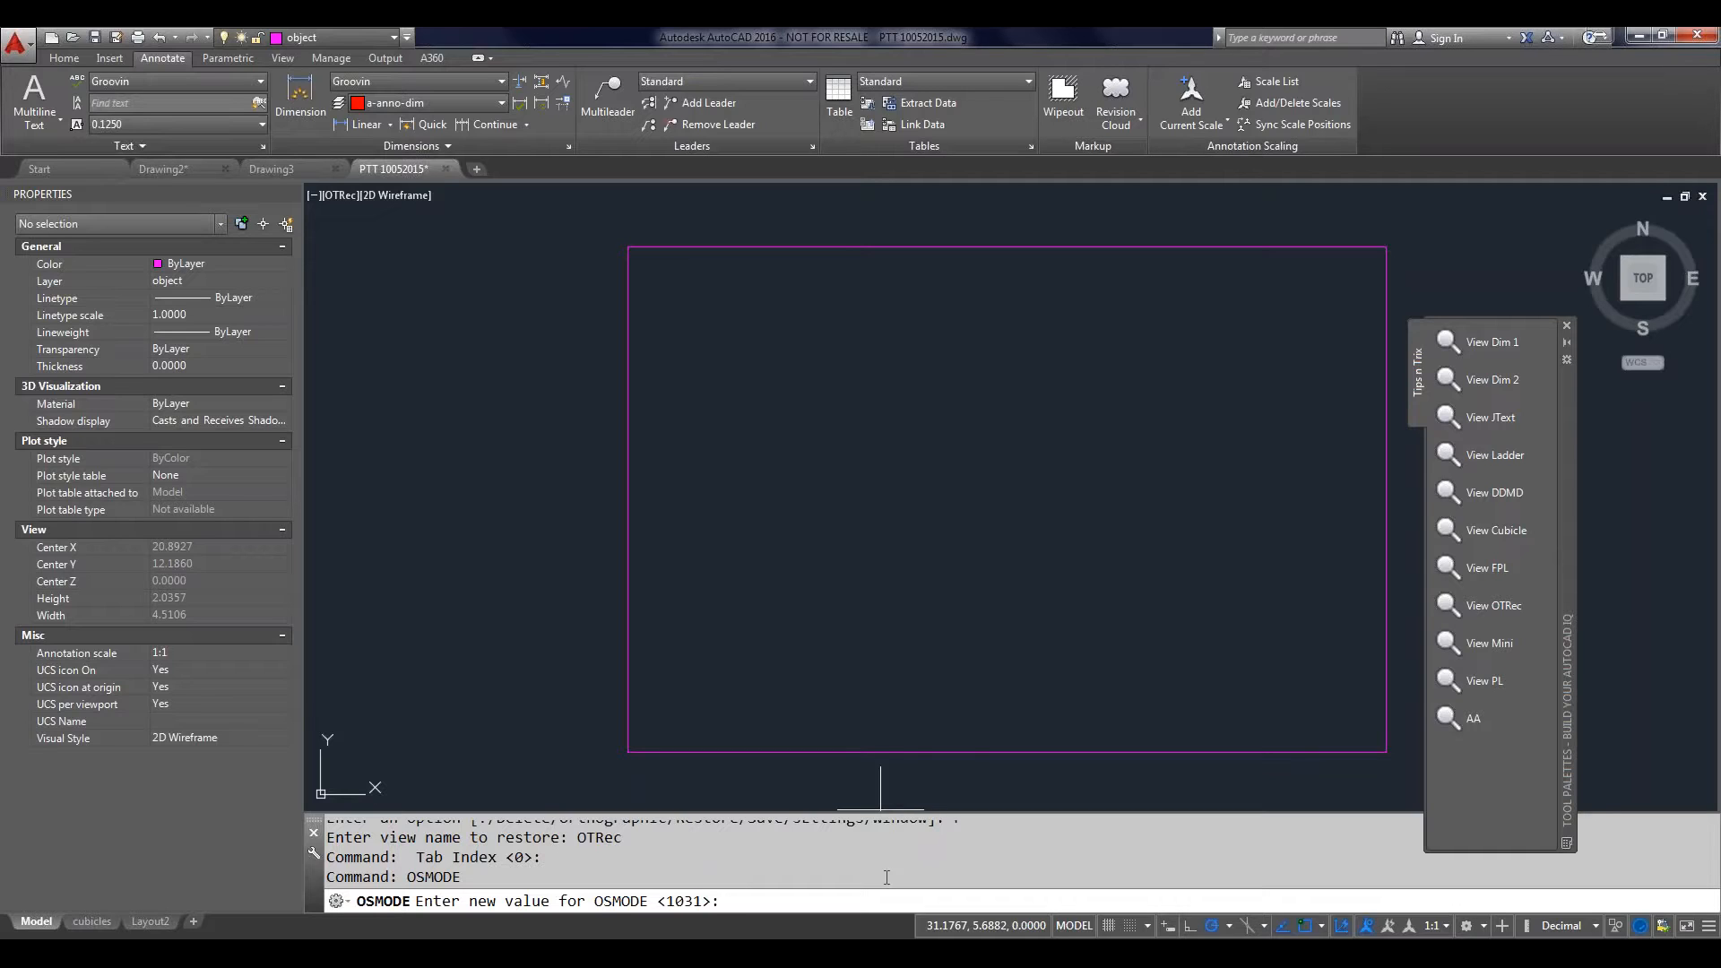
text(15)
key(Return)
text(os)
key(Return)
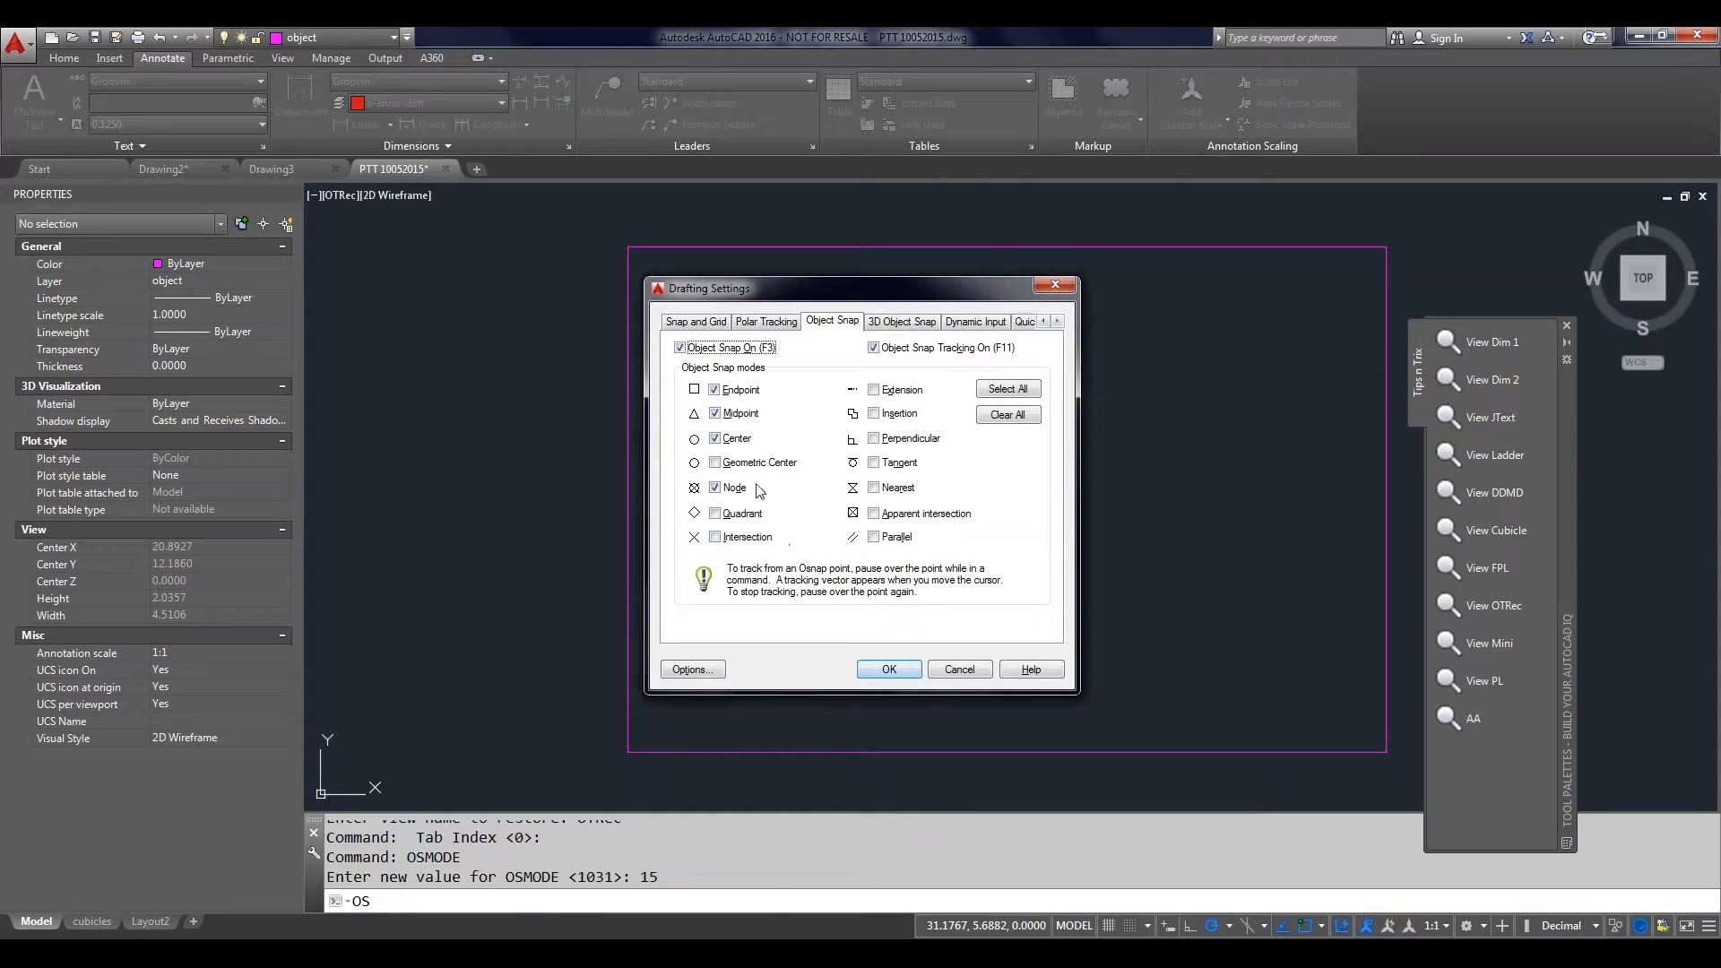
click(892, 679)
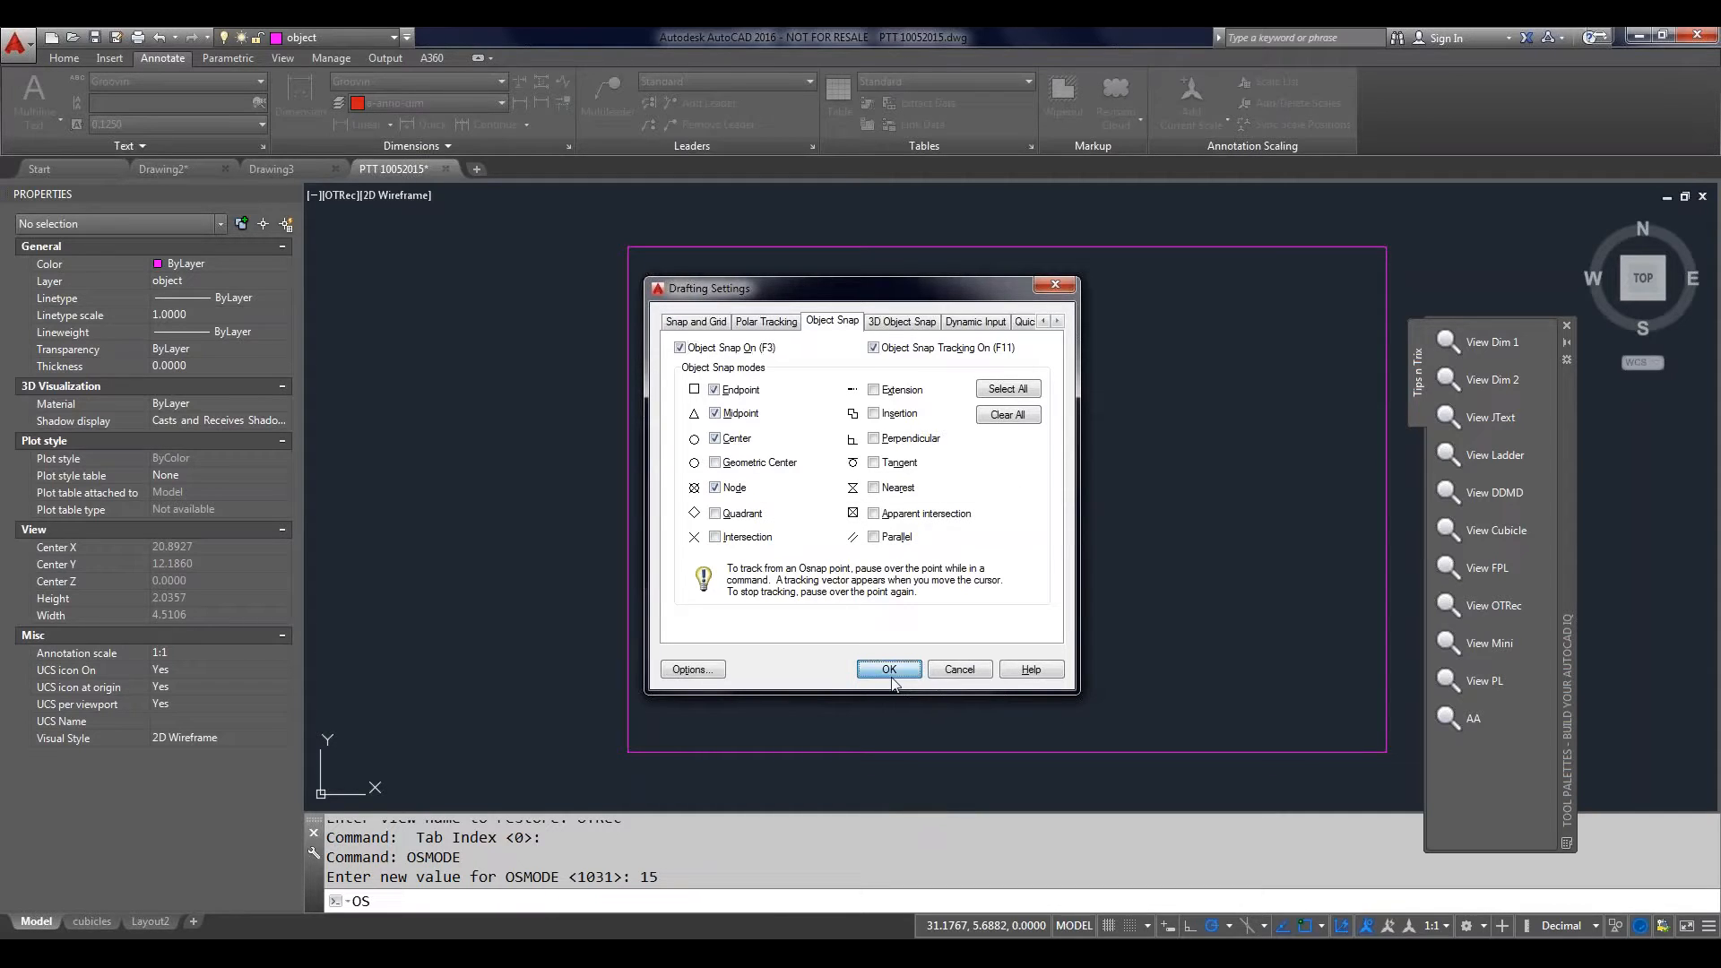
Step: Set the OSMODE system variable to 1039 and check the enabled modes in the object snap settings
text(OSMODE)
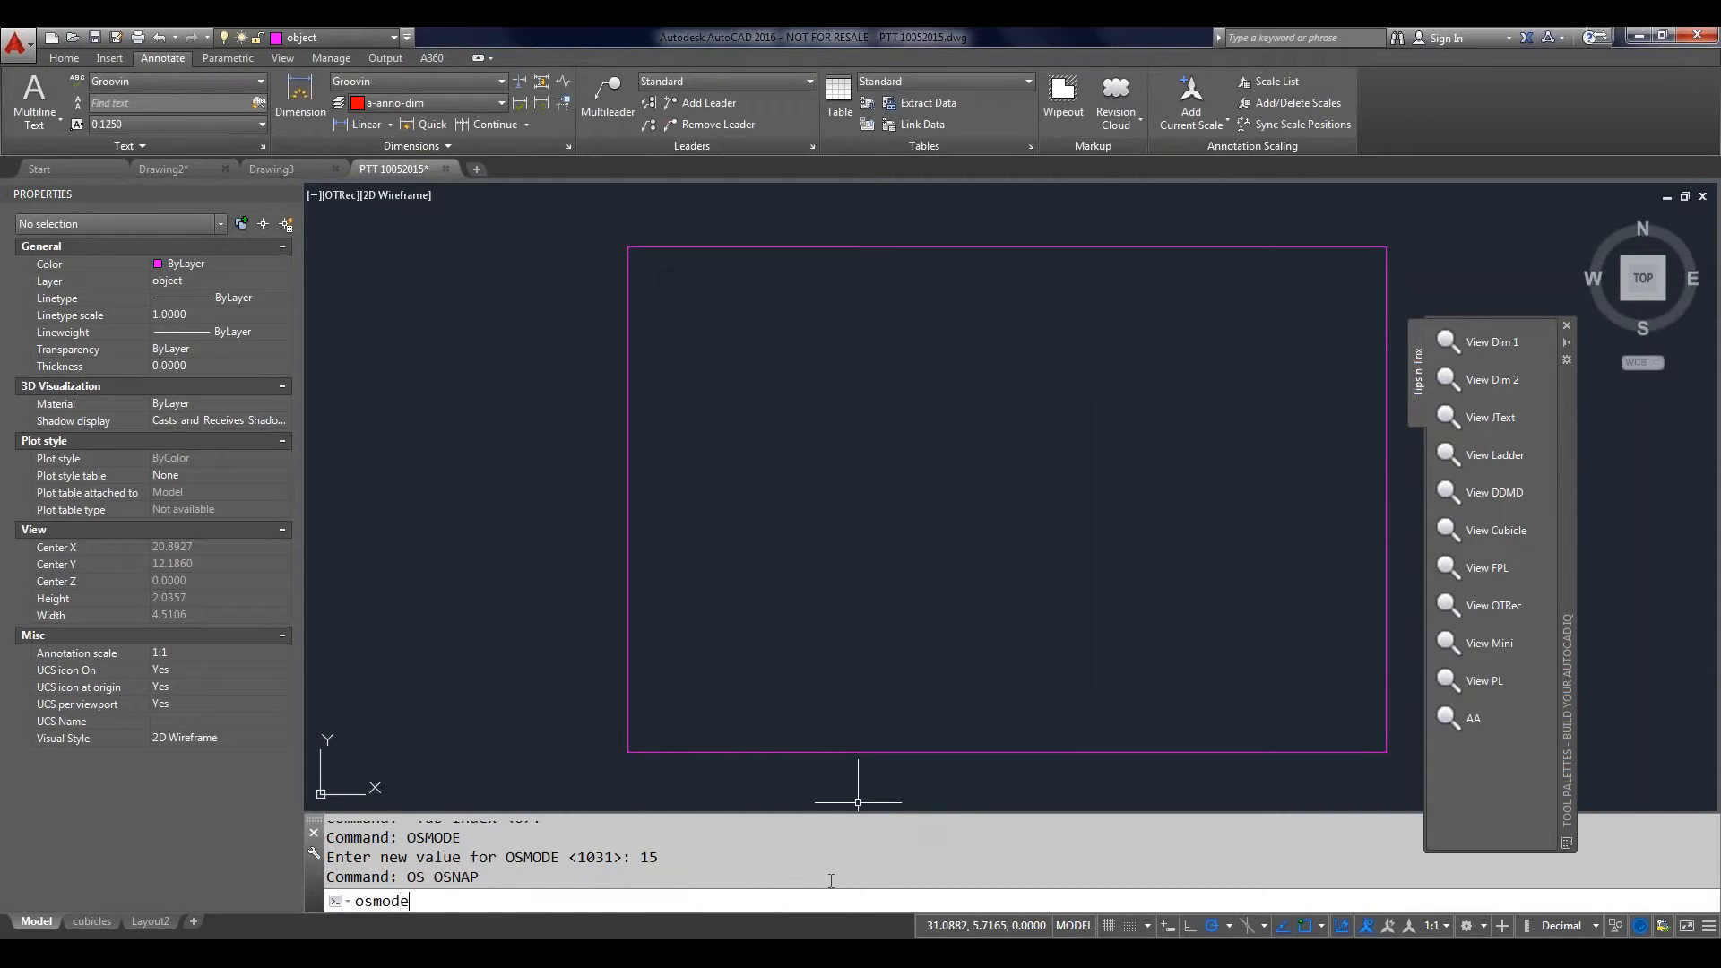
key(Return)
text(1039)
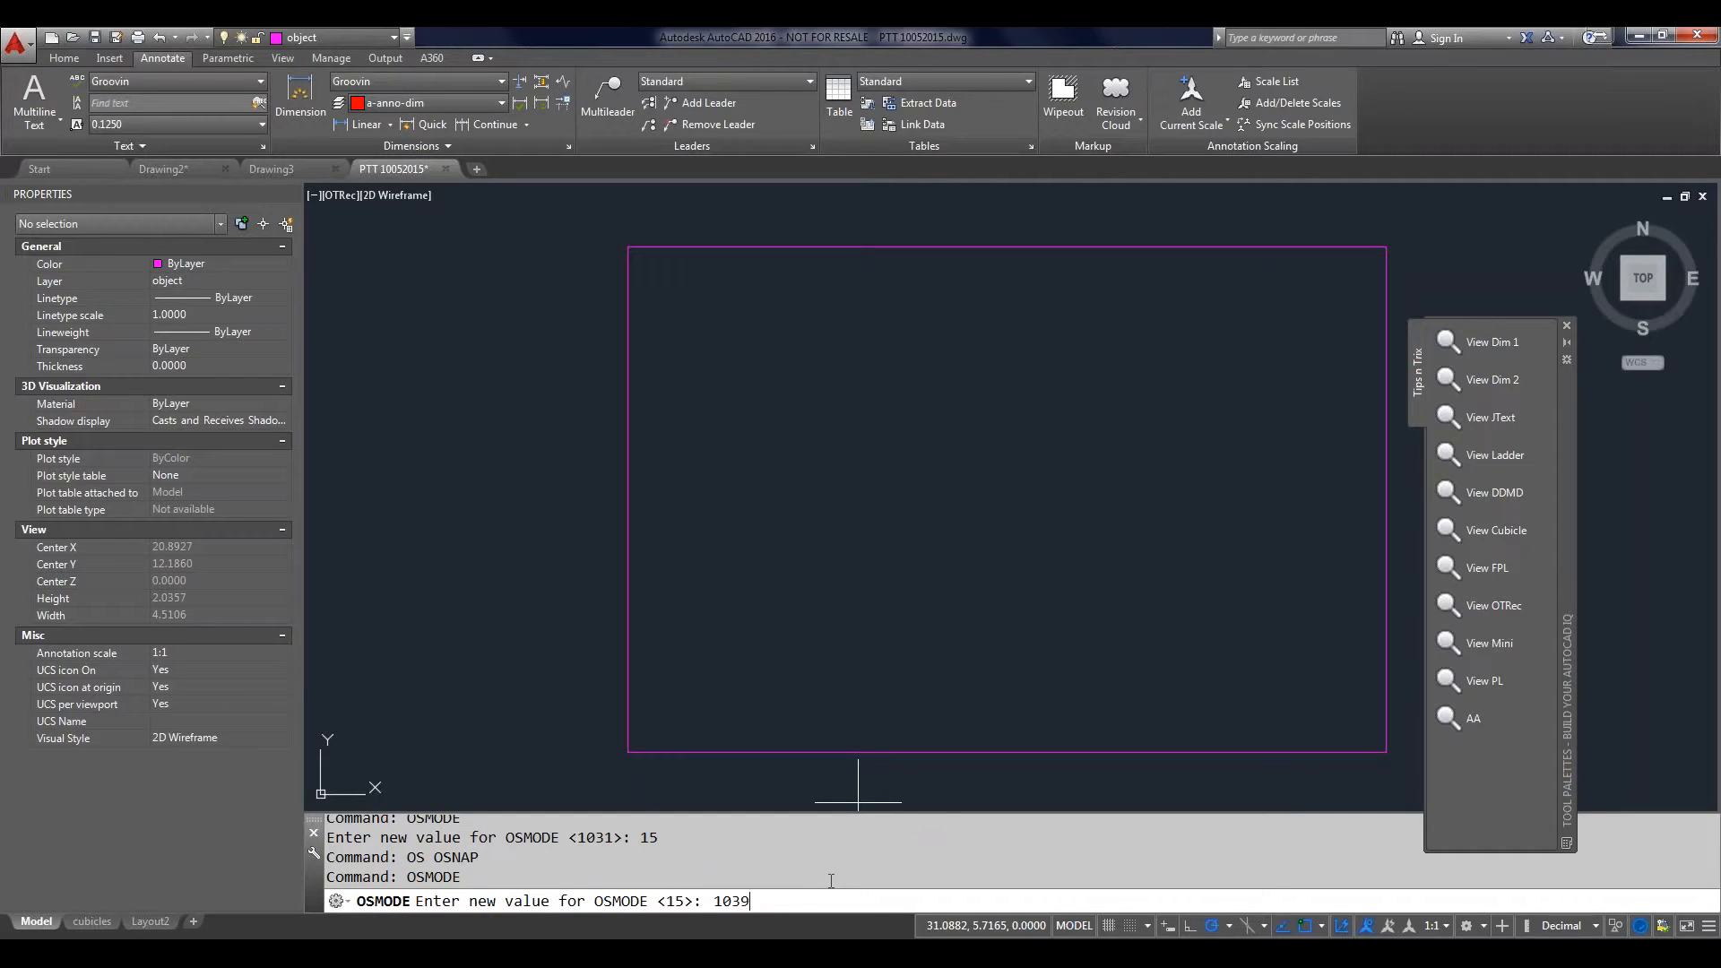
key(Return)
text(os)
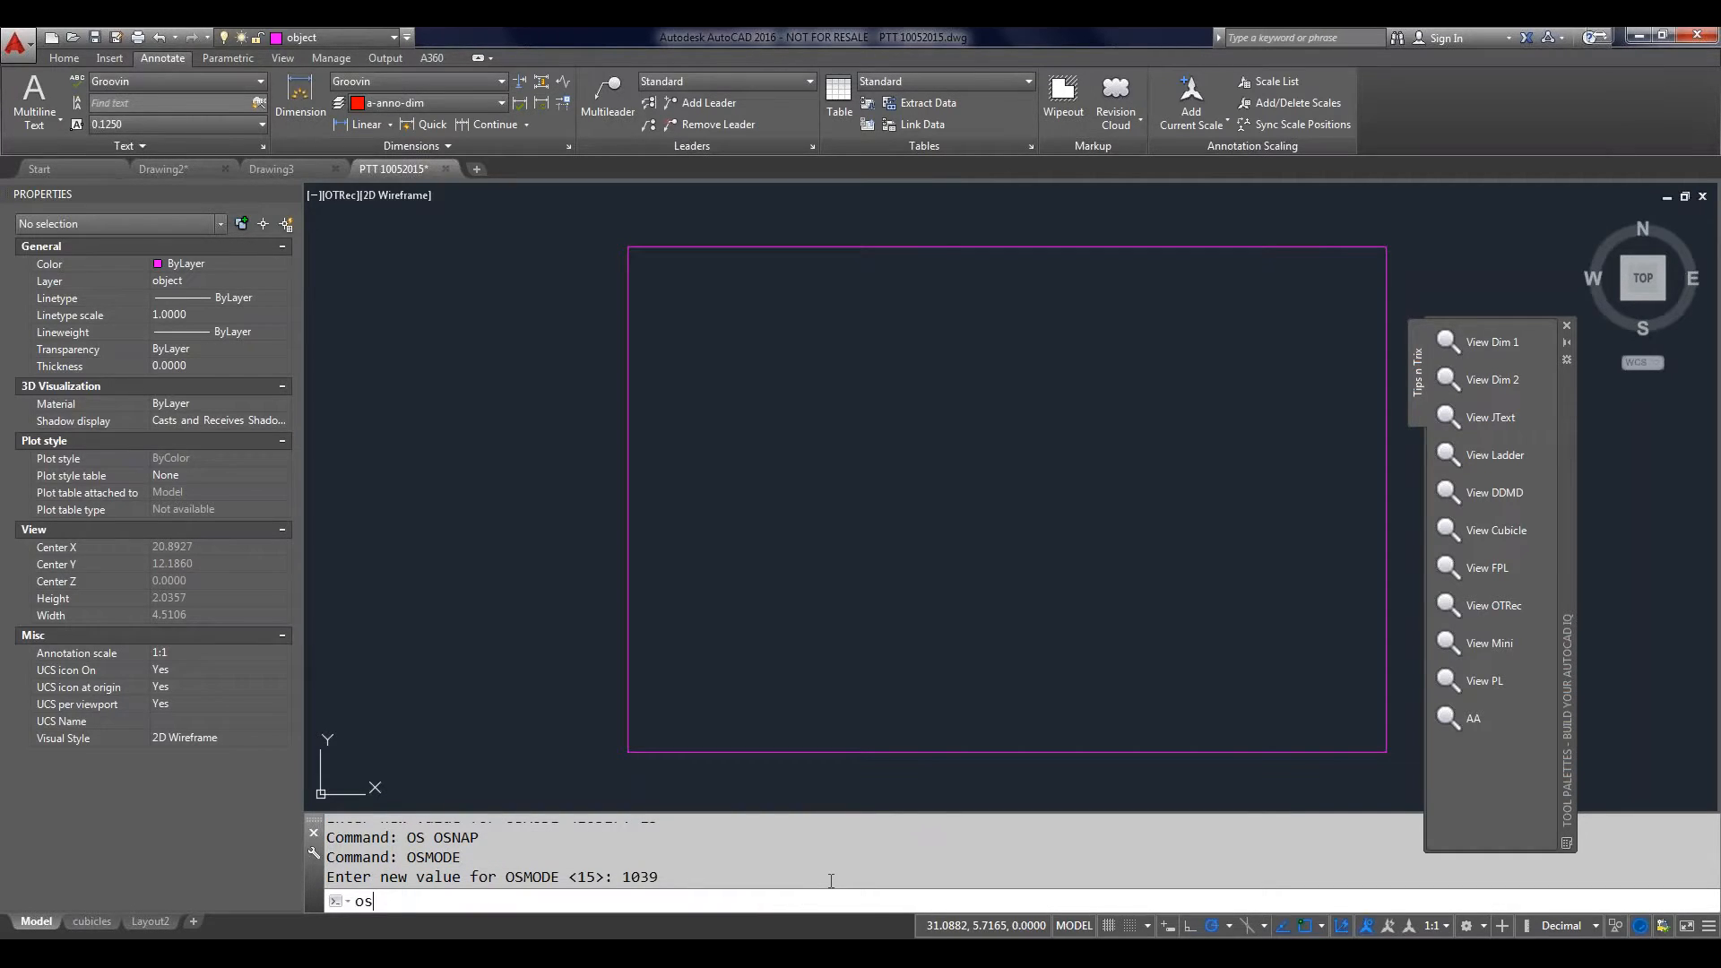
key(Return)
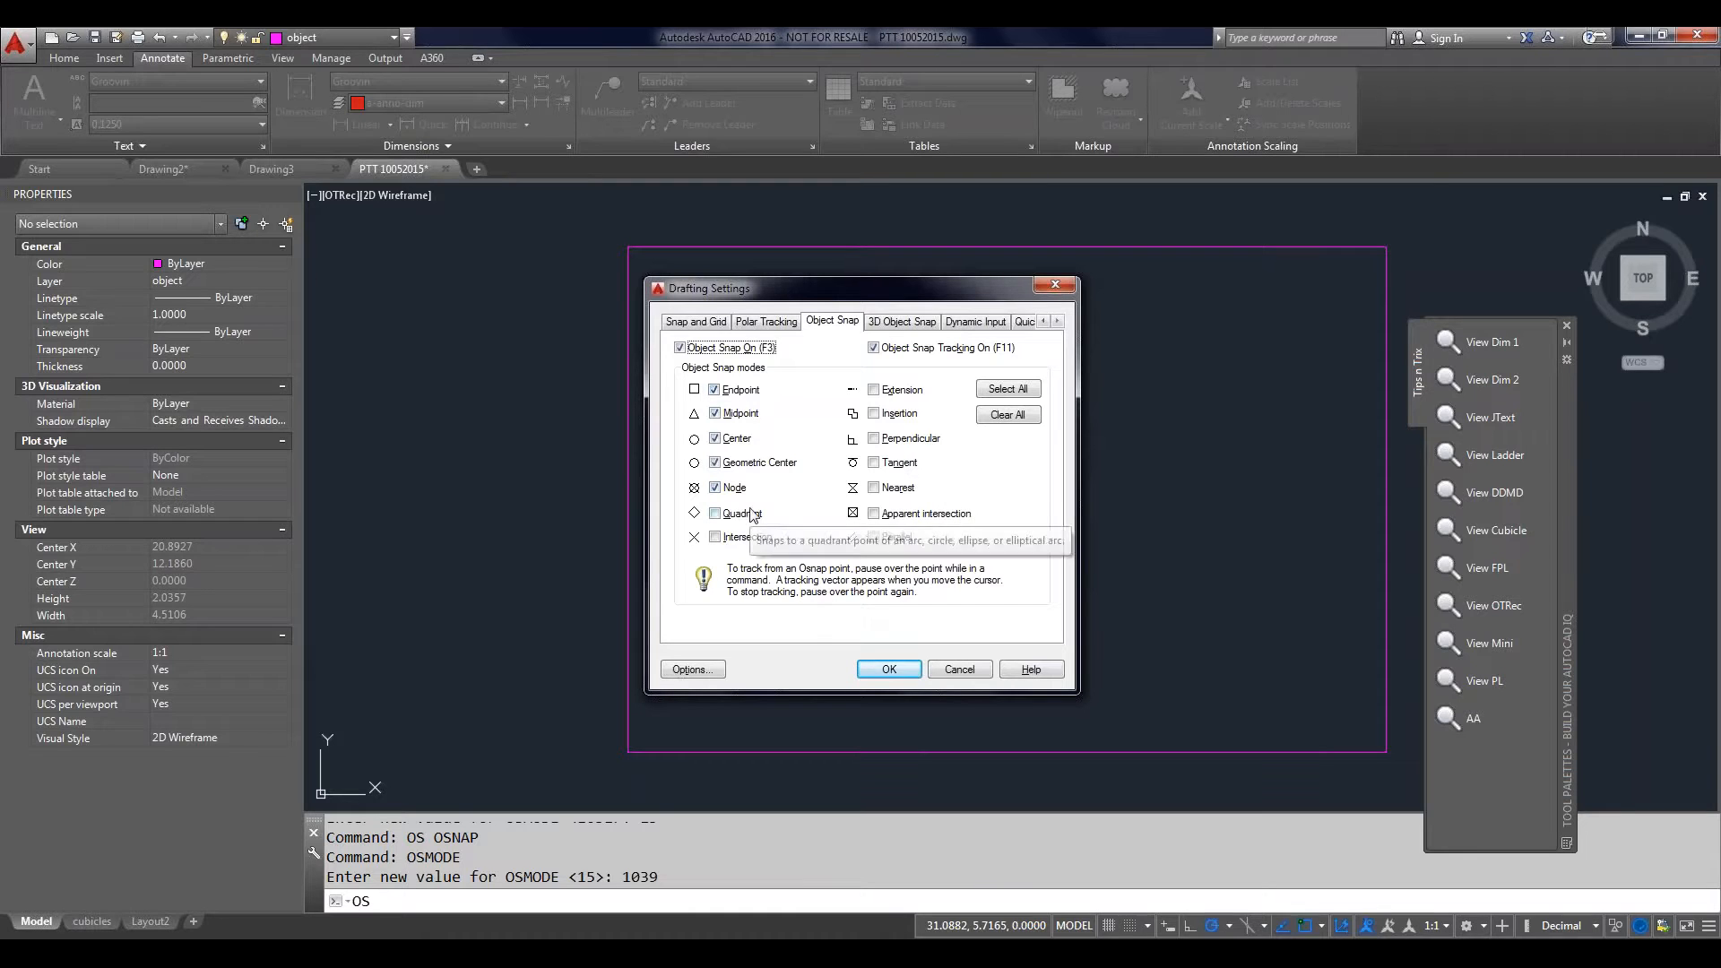
click(964, 674)
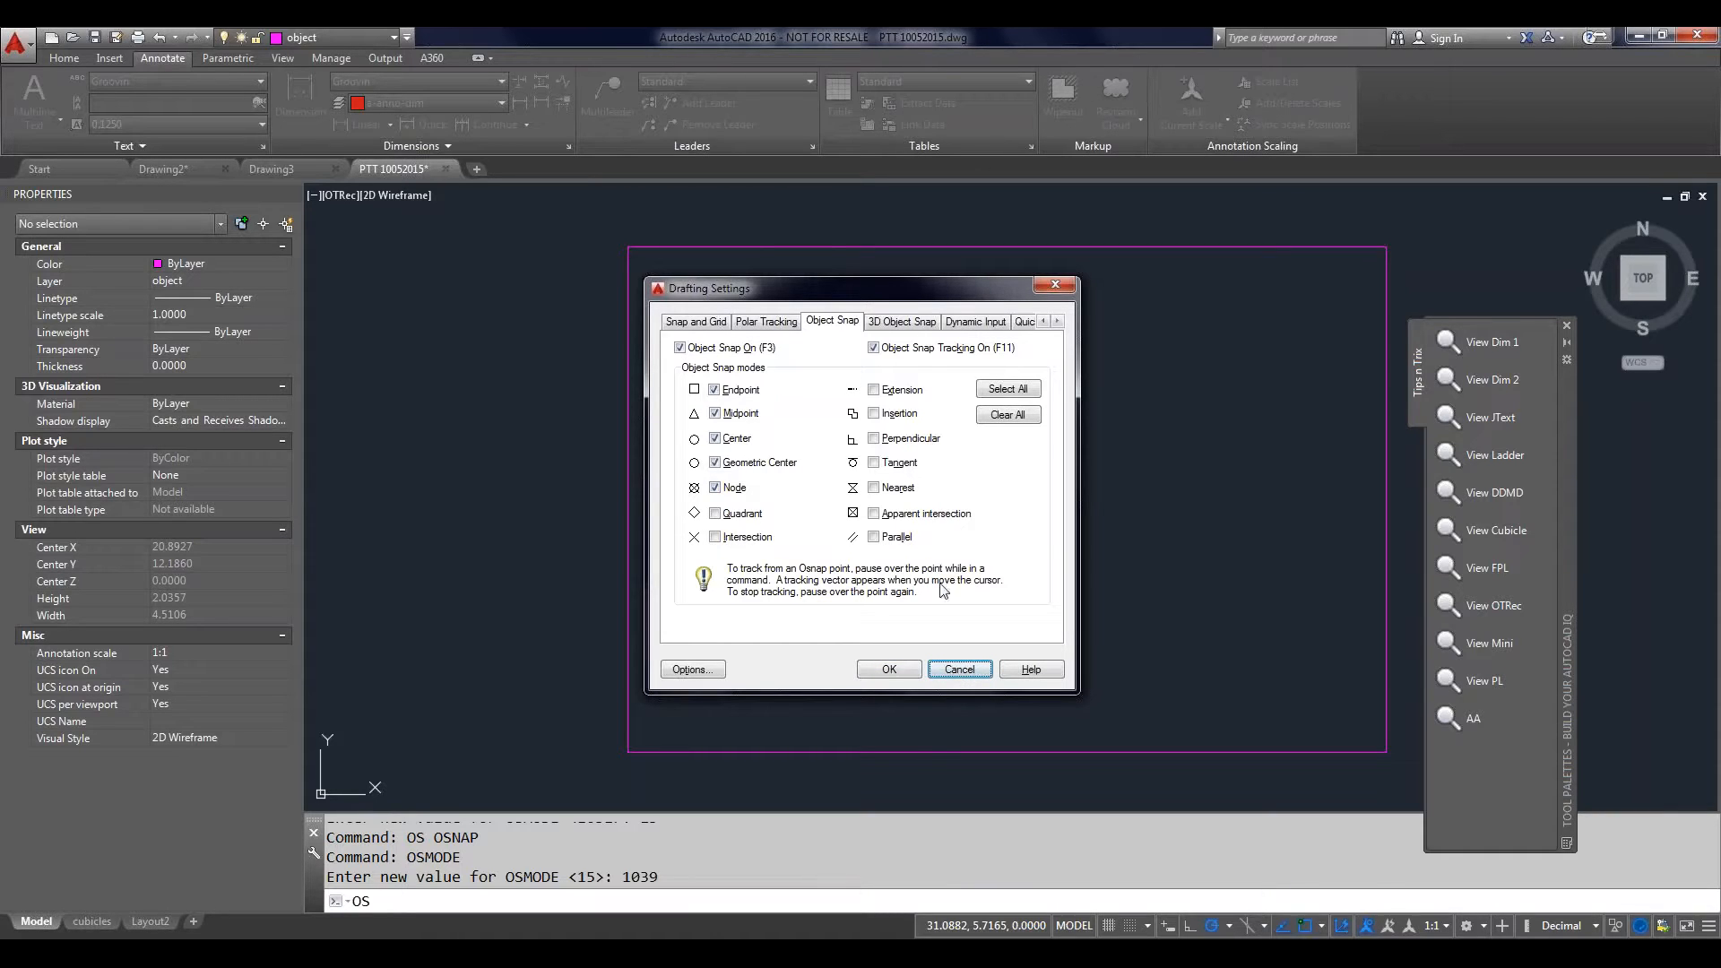
click(946, 670)
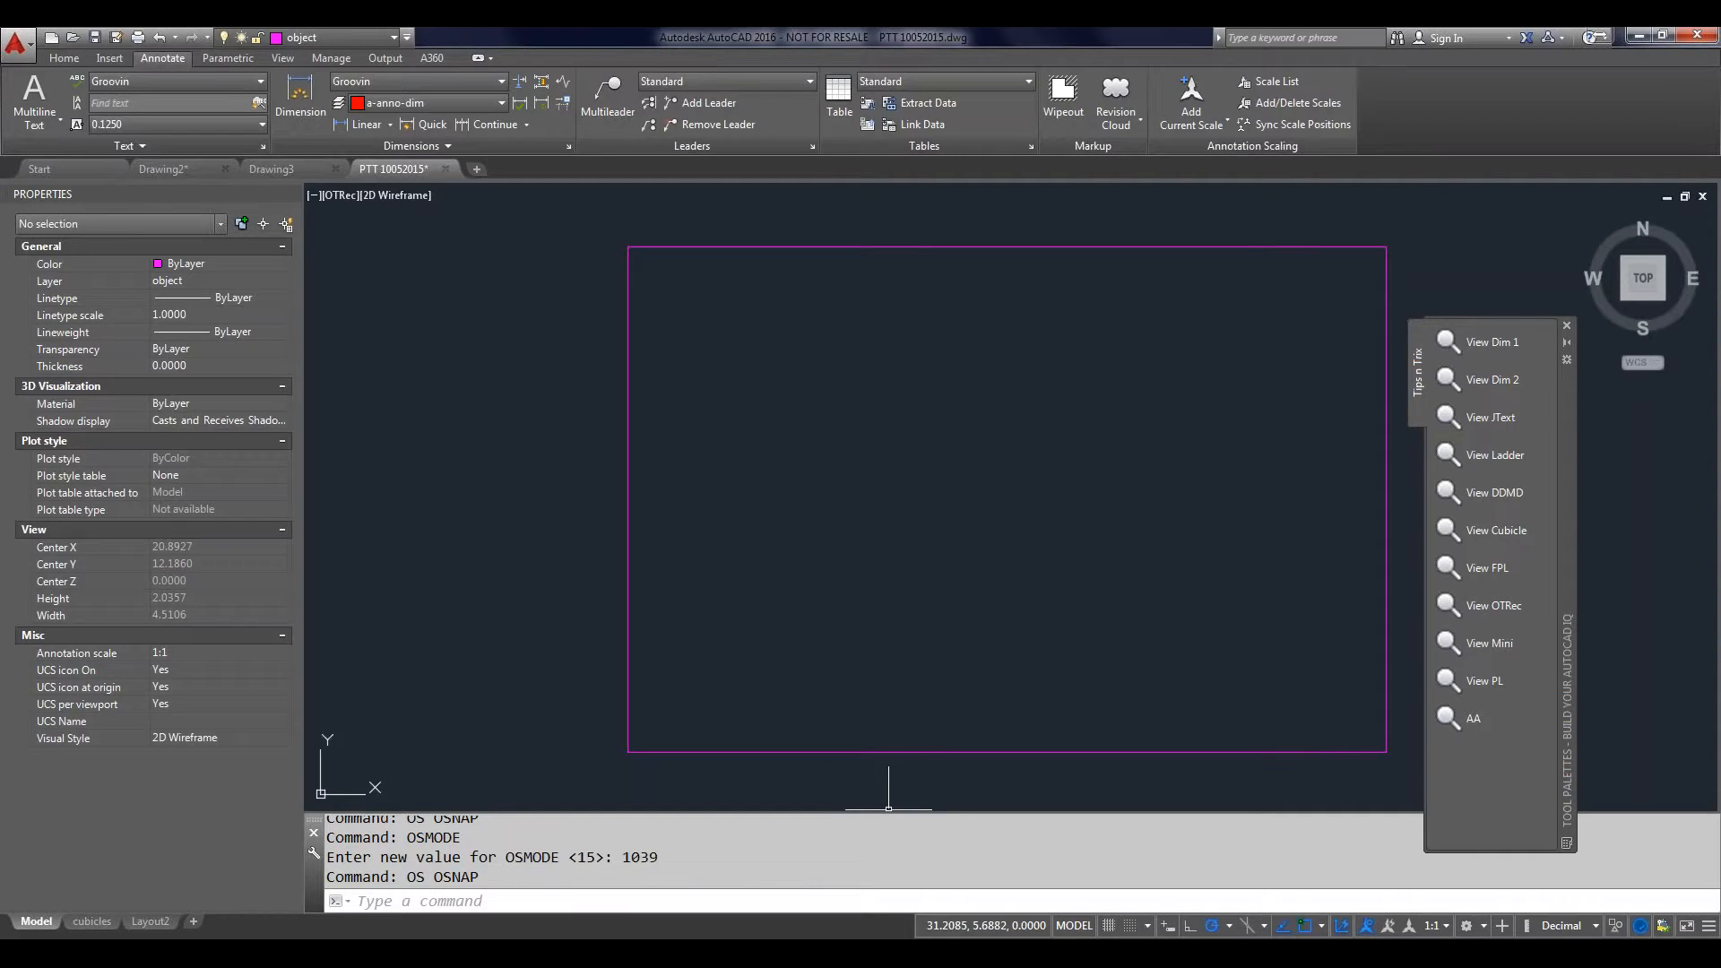
Step: Search the Help for osmode and examine the bitcode values assigned to each object snap mode
text(osmode)
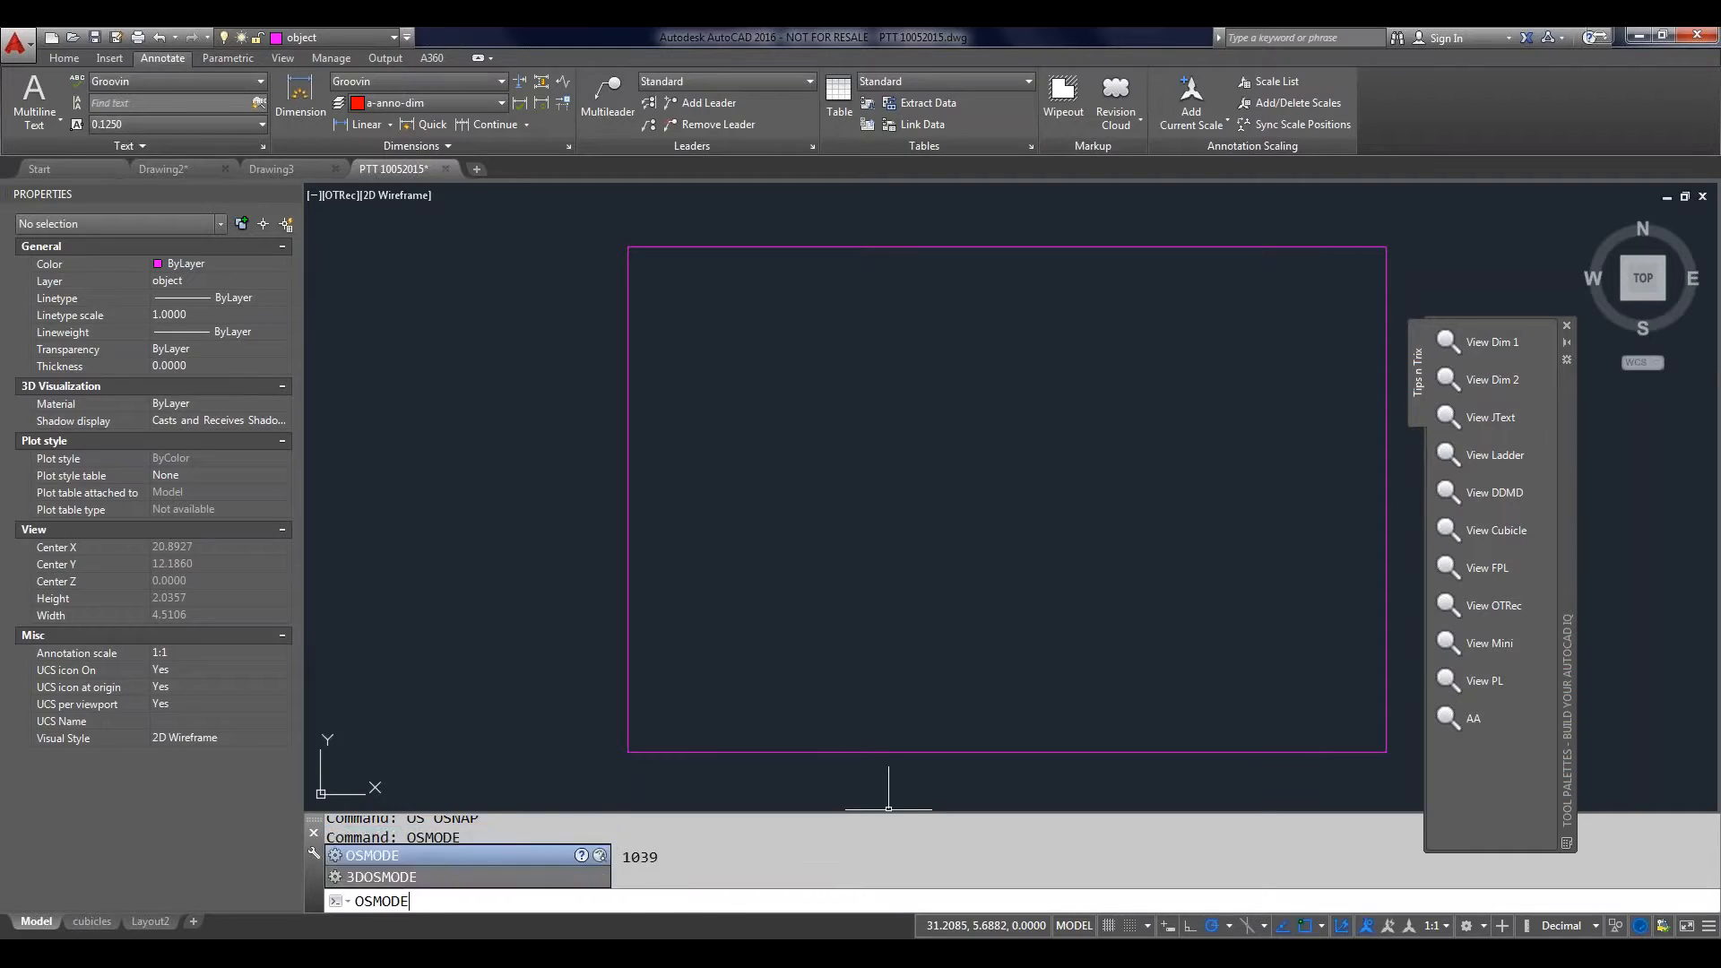
key(Return)
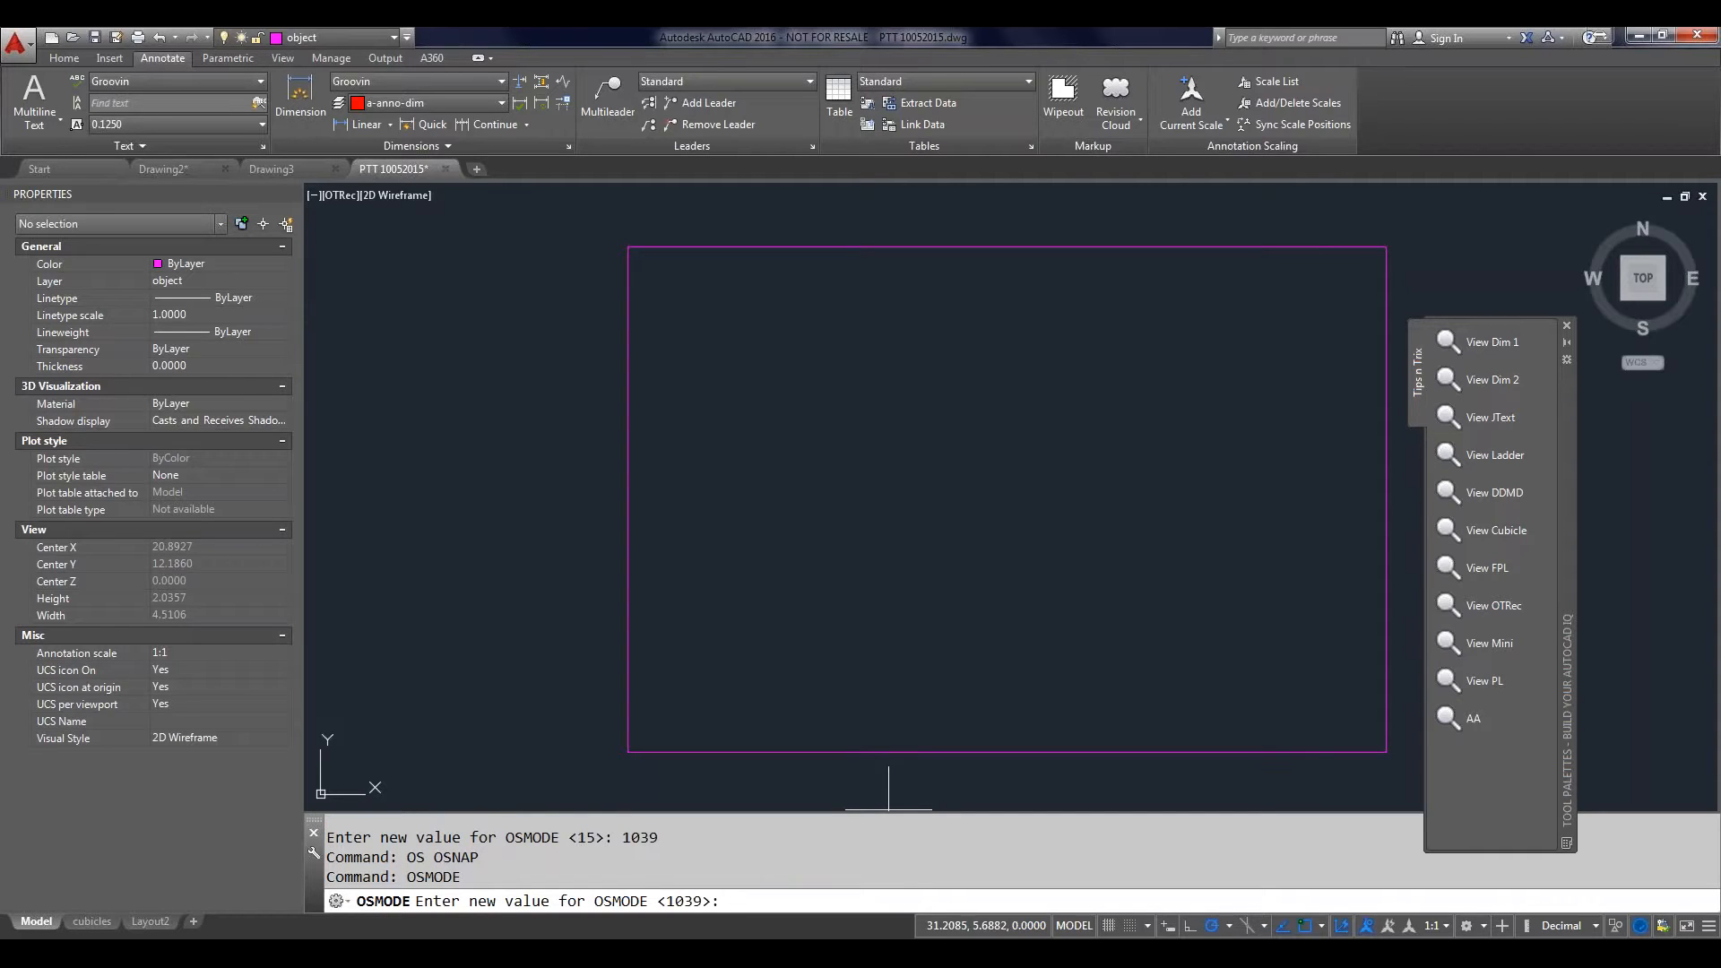
key(F1)
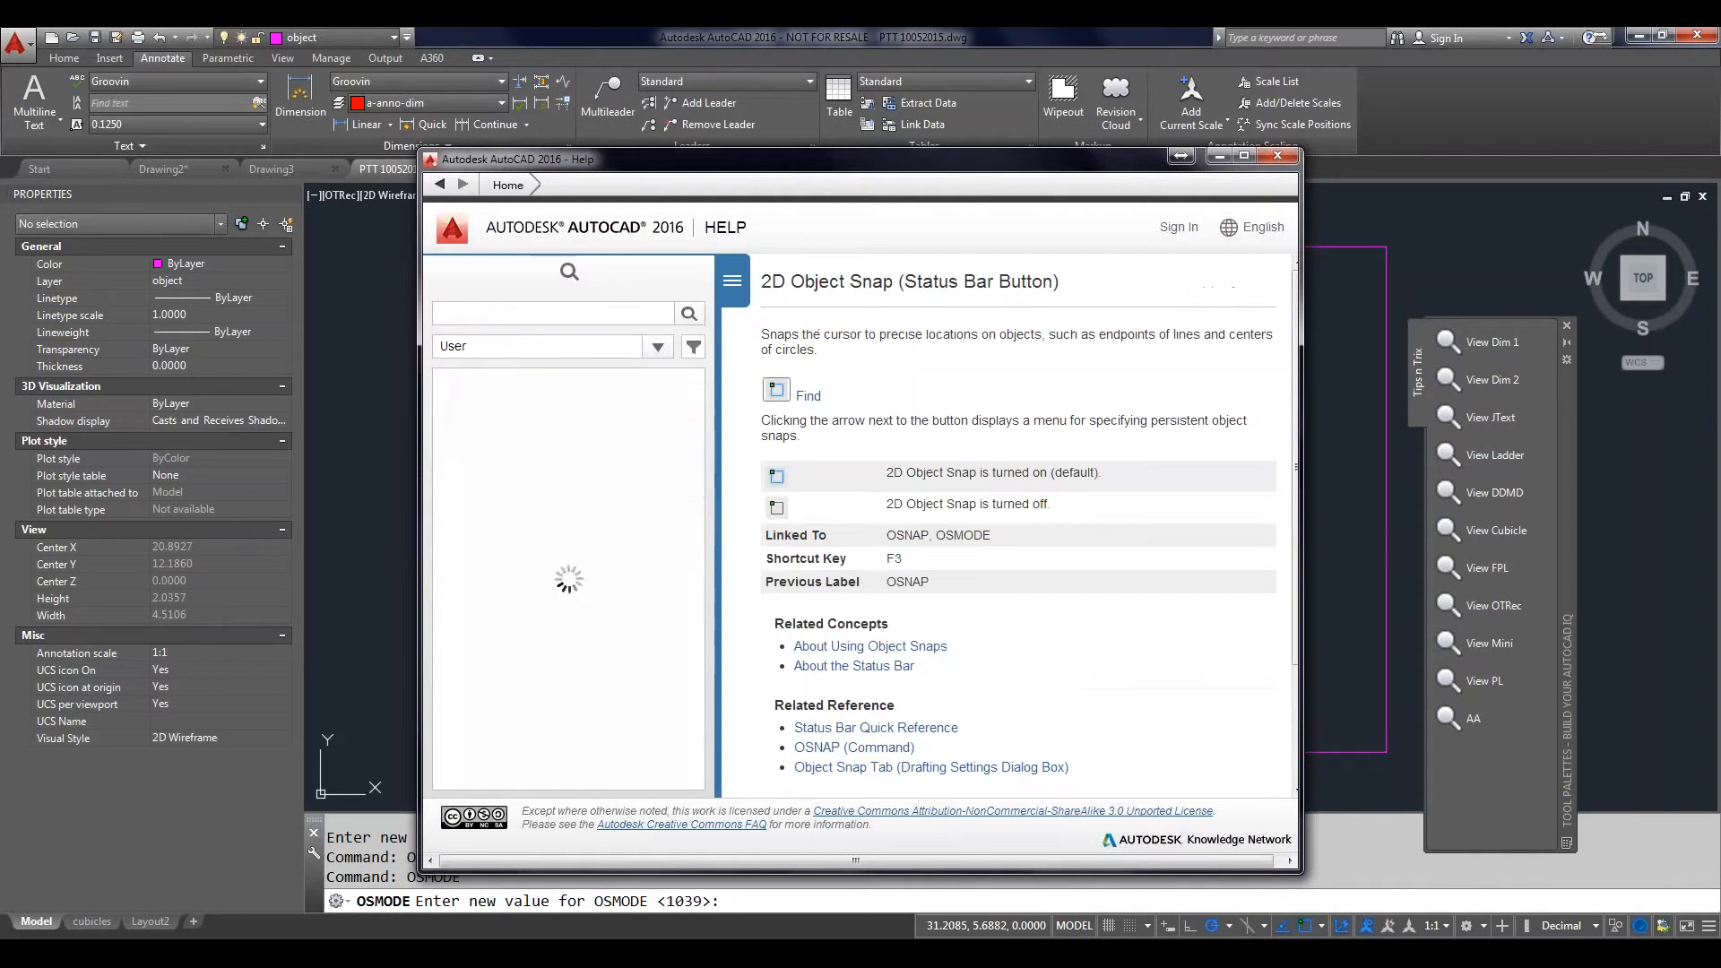
click(474, 310)
text(osmode)
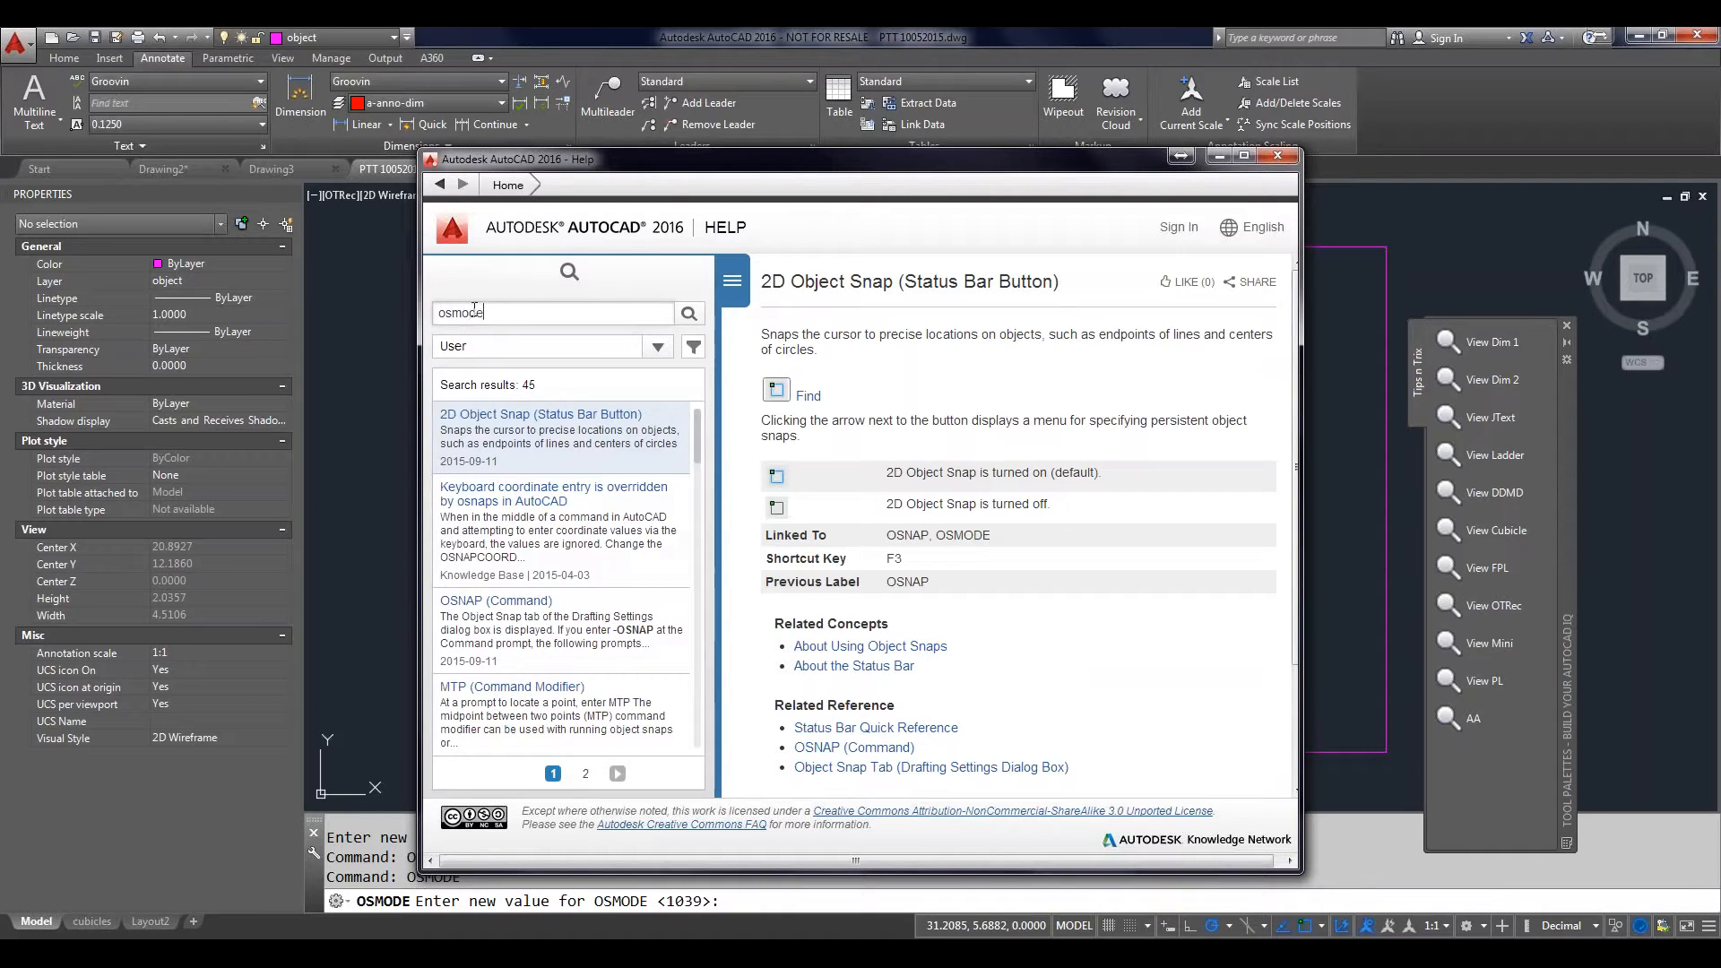
key(Return)
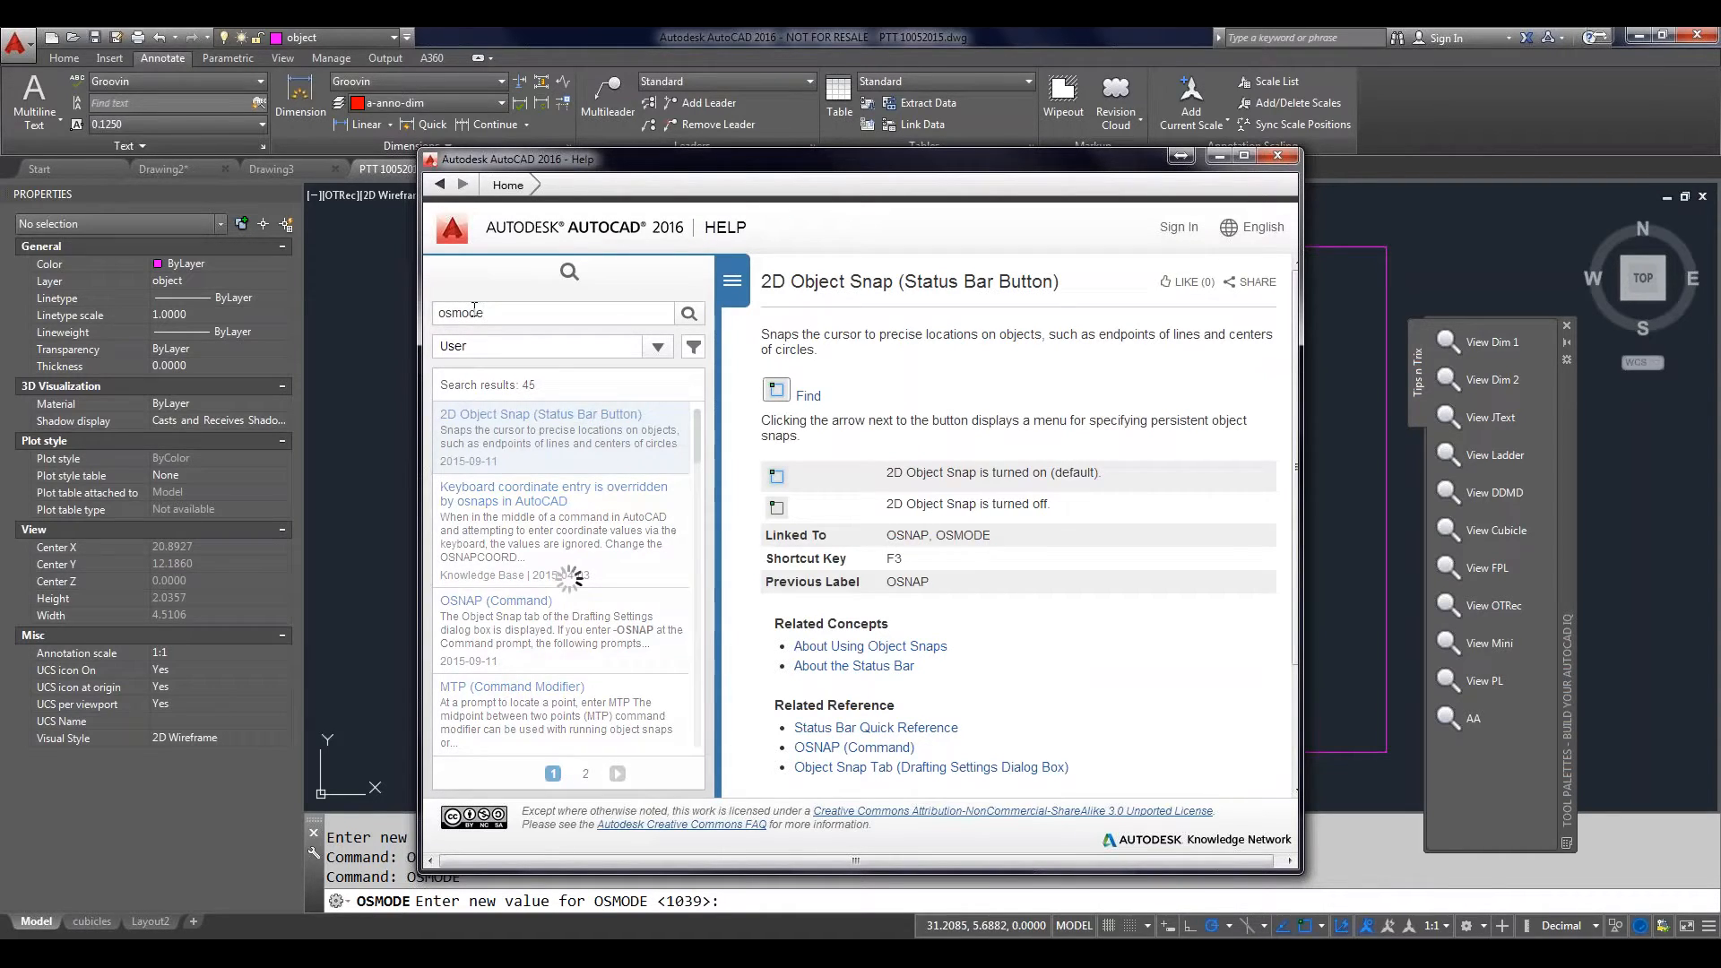
scroll(892, 572, down, 1)
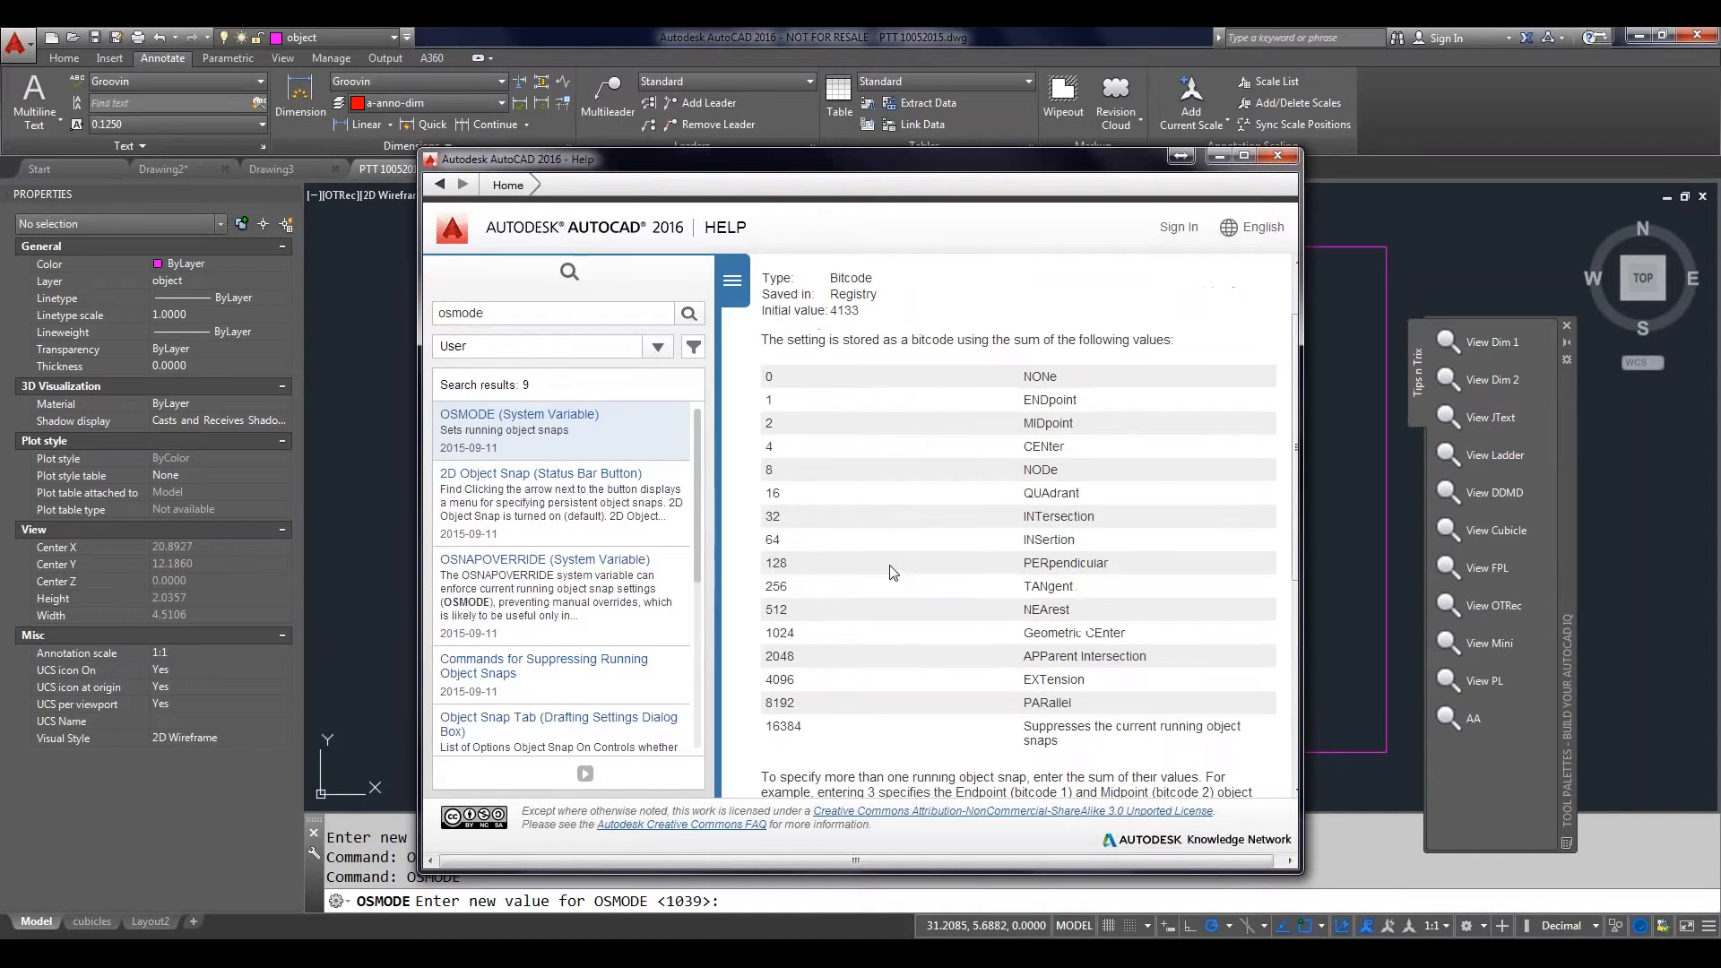
scroll(892, 572, down, 2)
scroll(892, 572, up, 3)
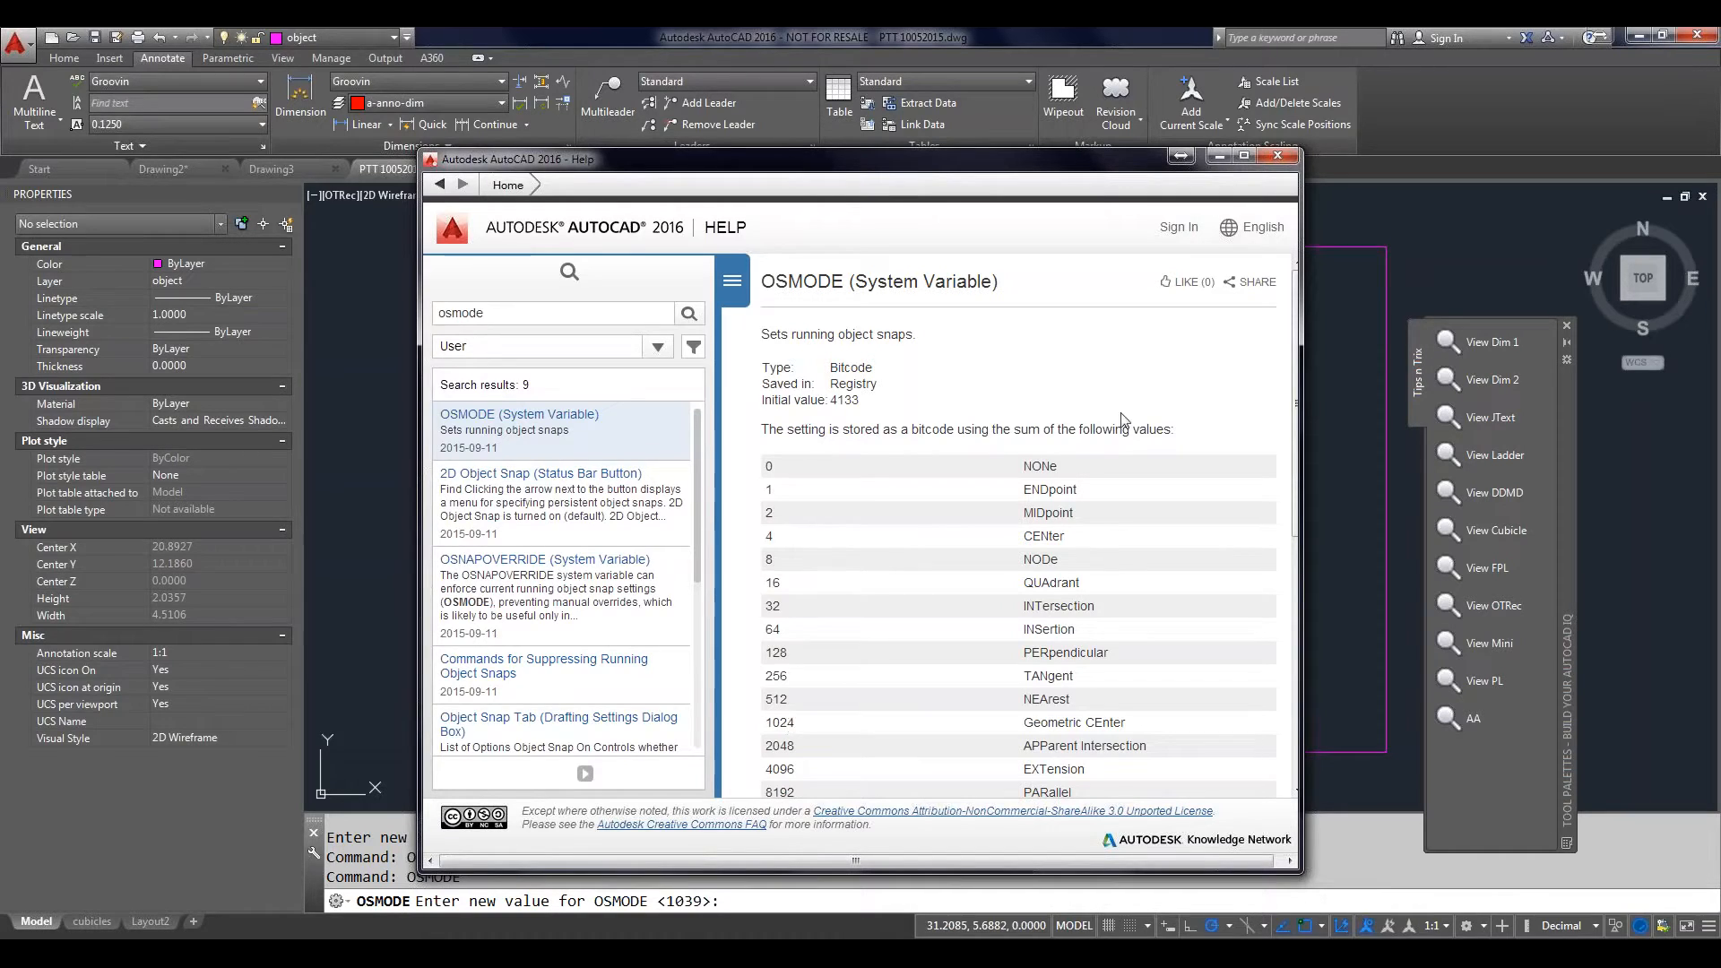
Step: Close the Help window and keep OSMODE at 1039
click(1277, 156)
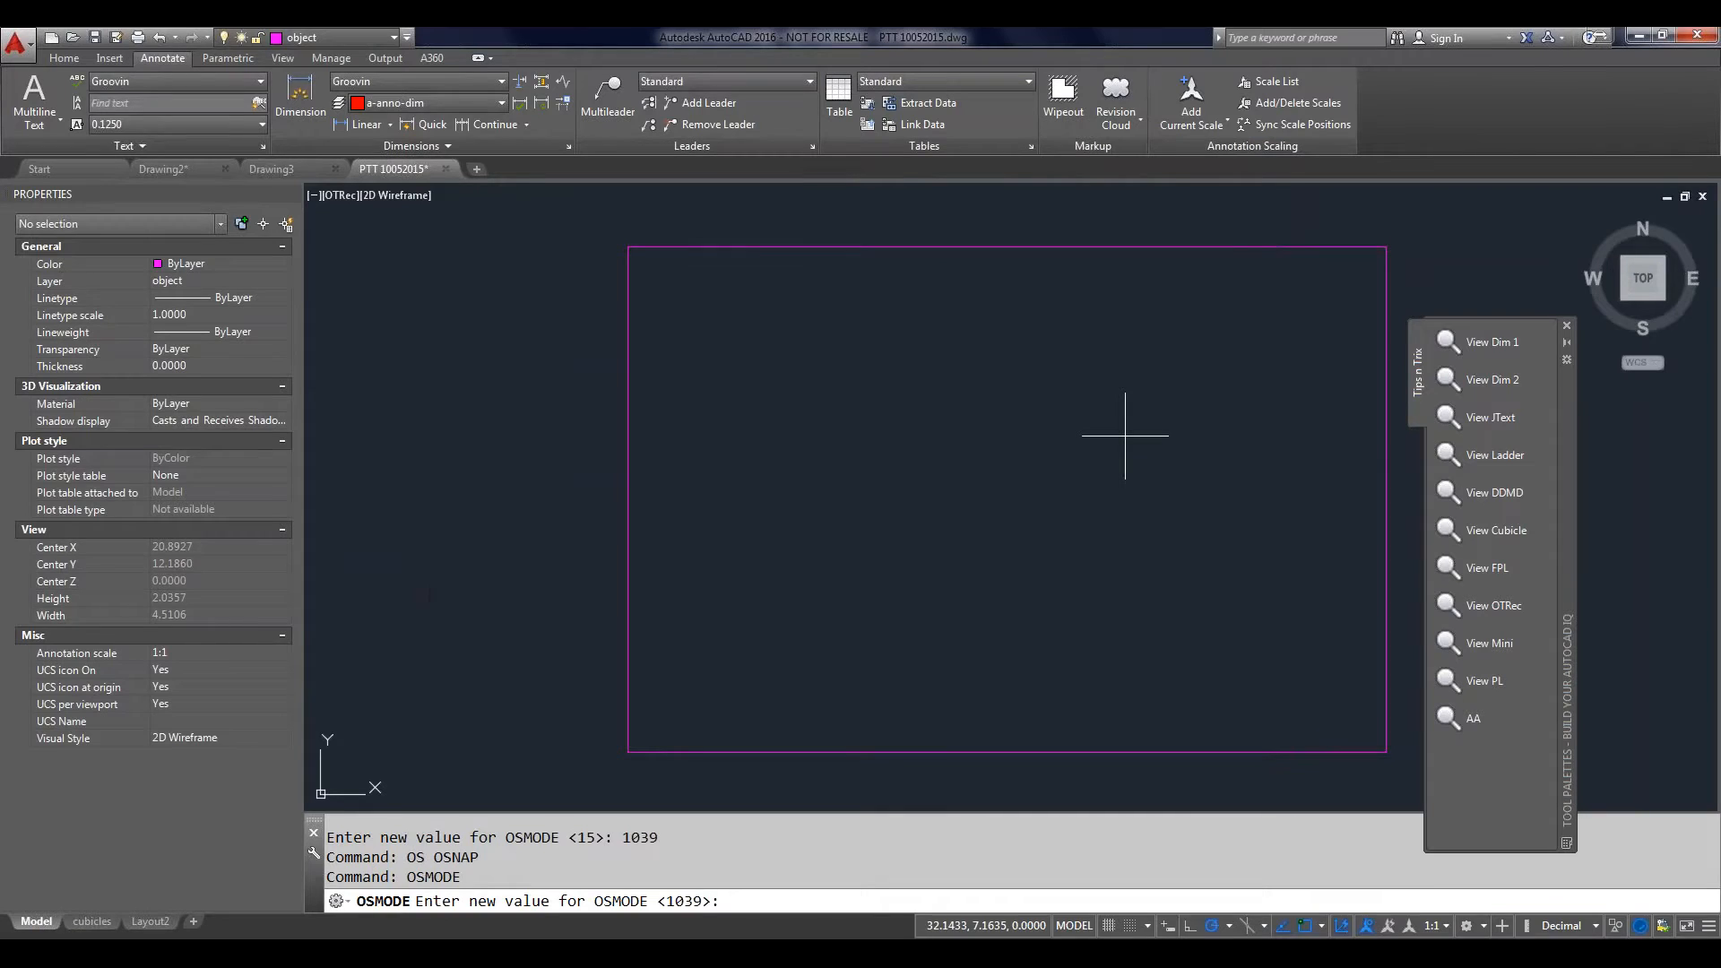
key(Return)
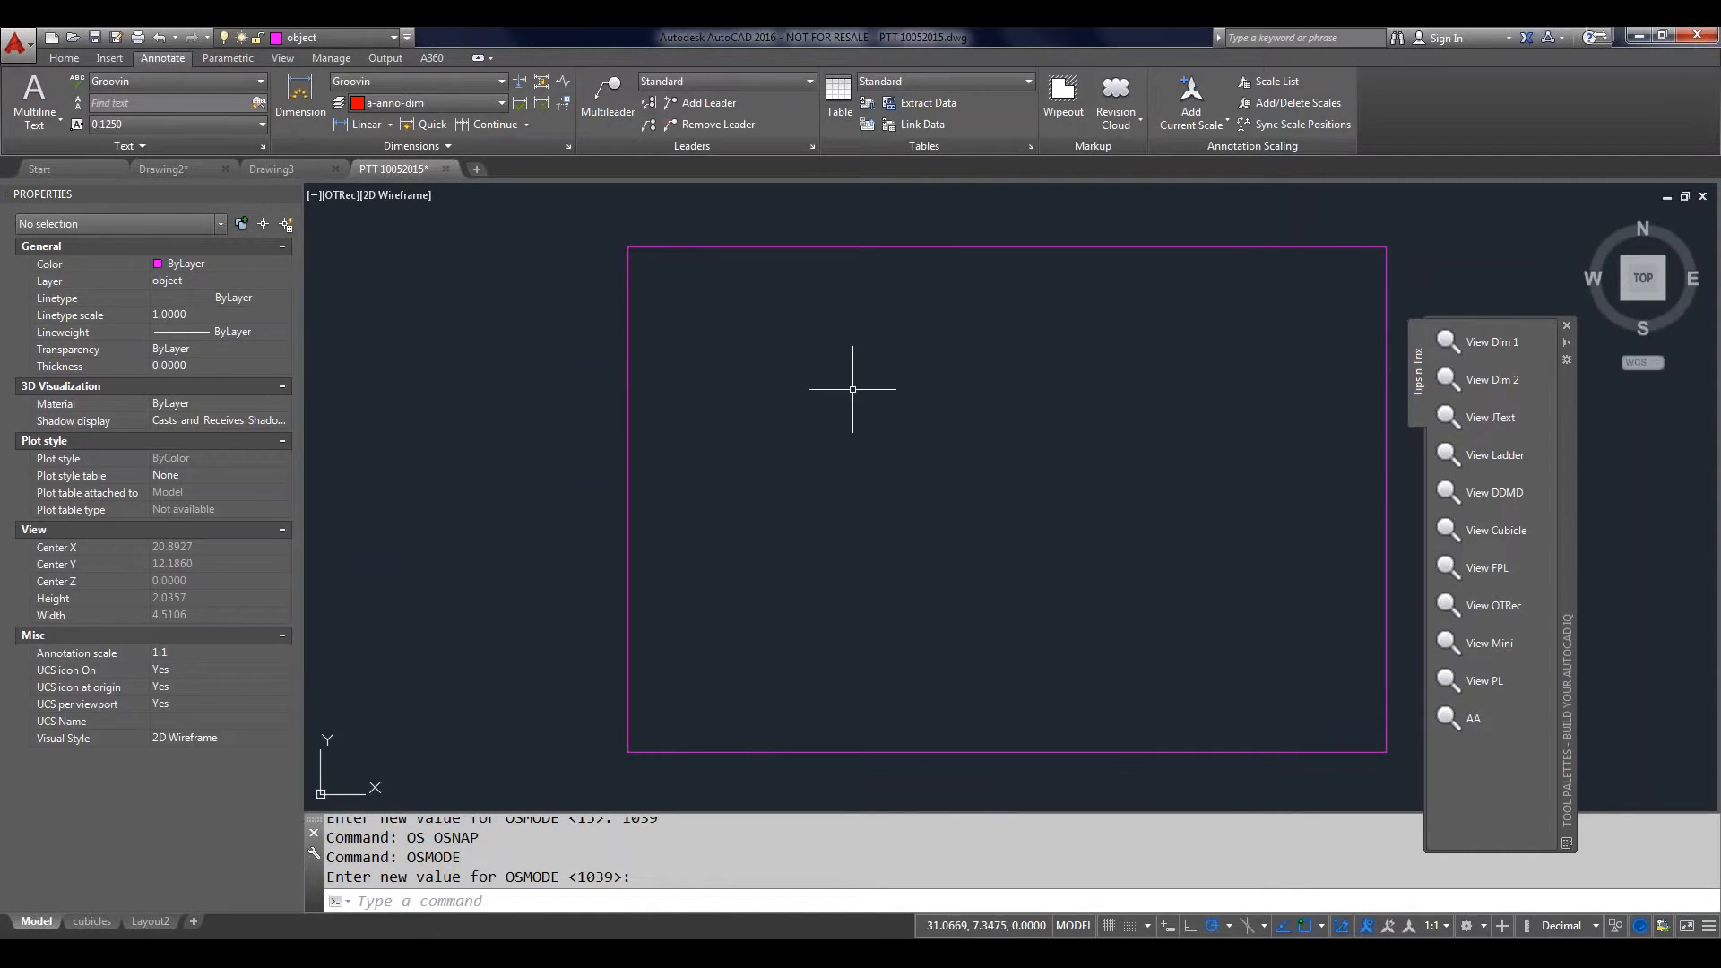
Step: Try to draw a circle centered on the rectangle using the Geometric Center object snap
click(64, 57)
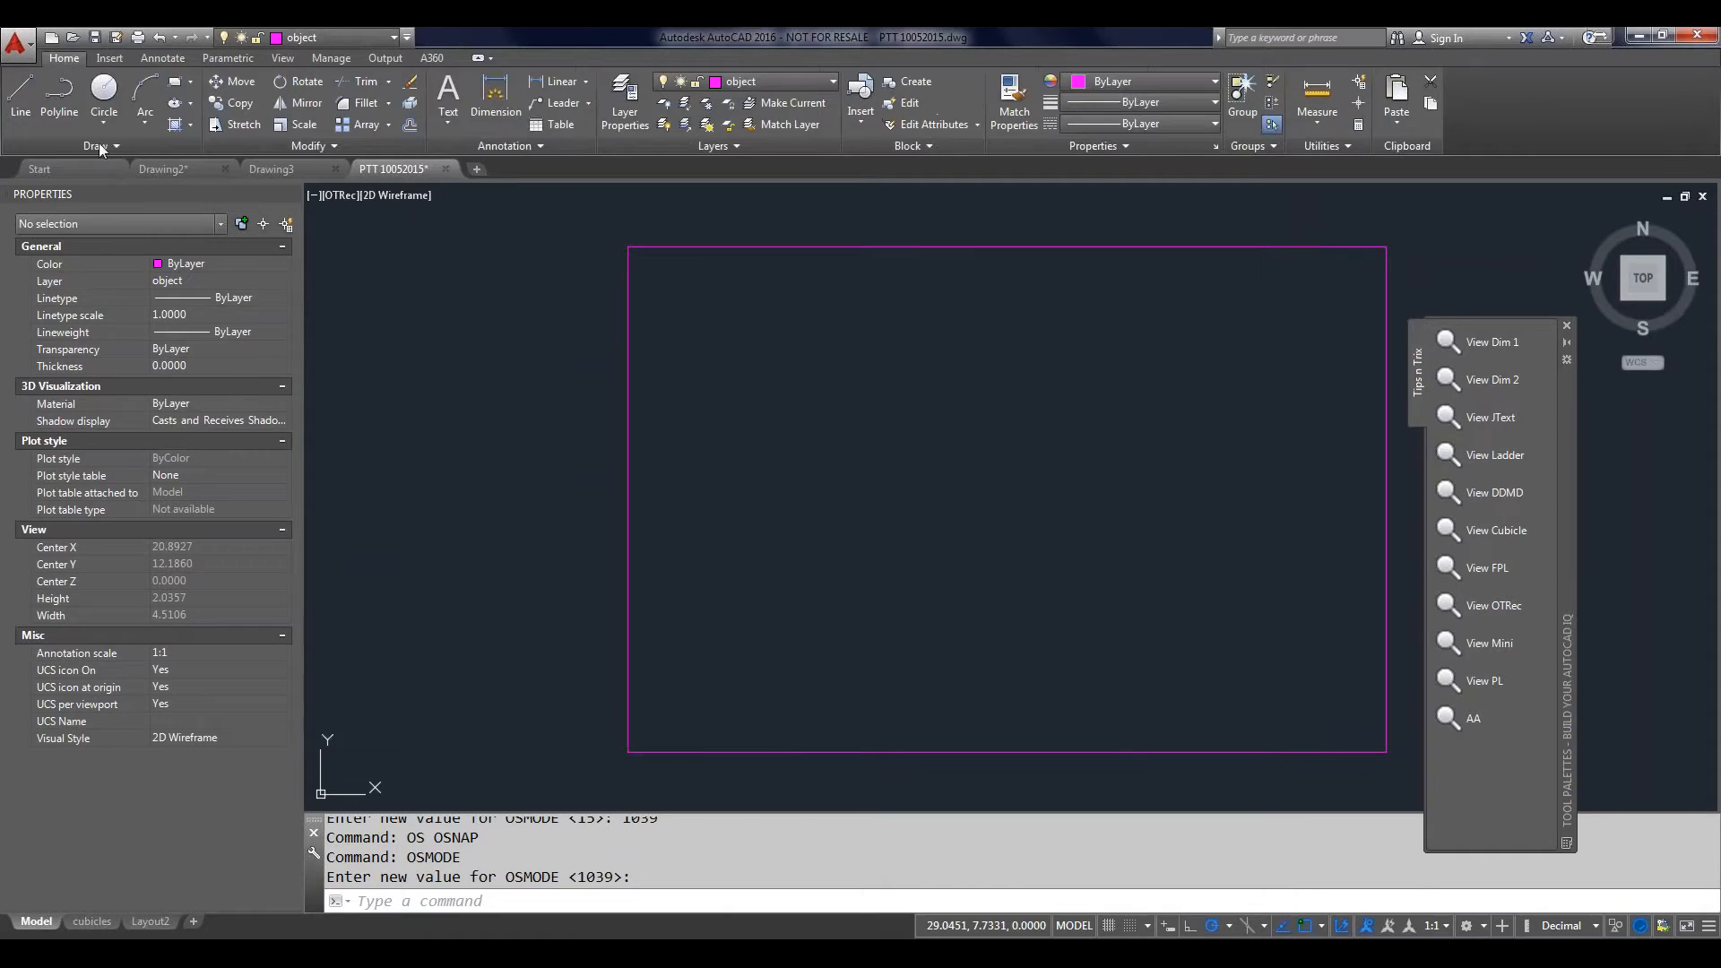
click(103, 119)
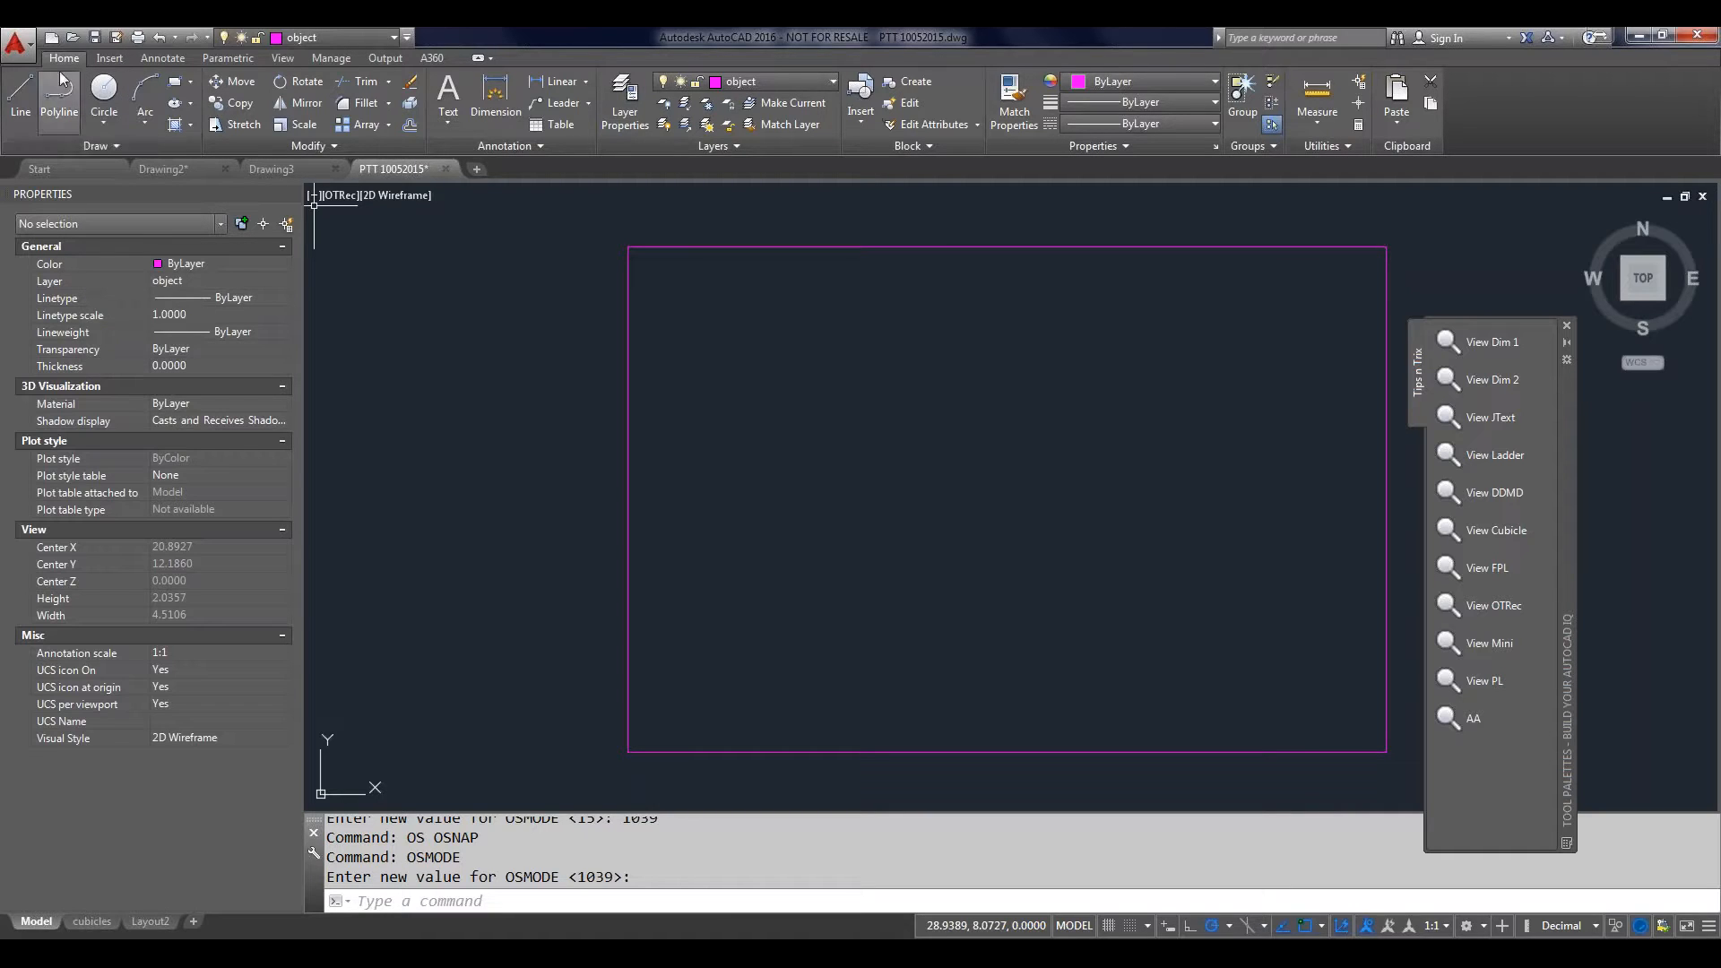
click(102, 90)
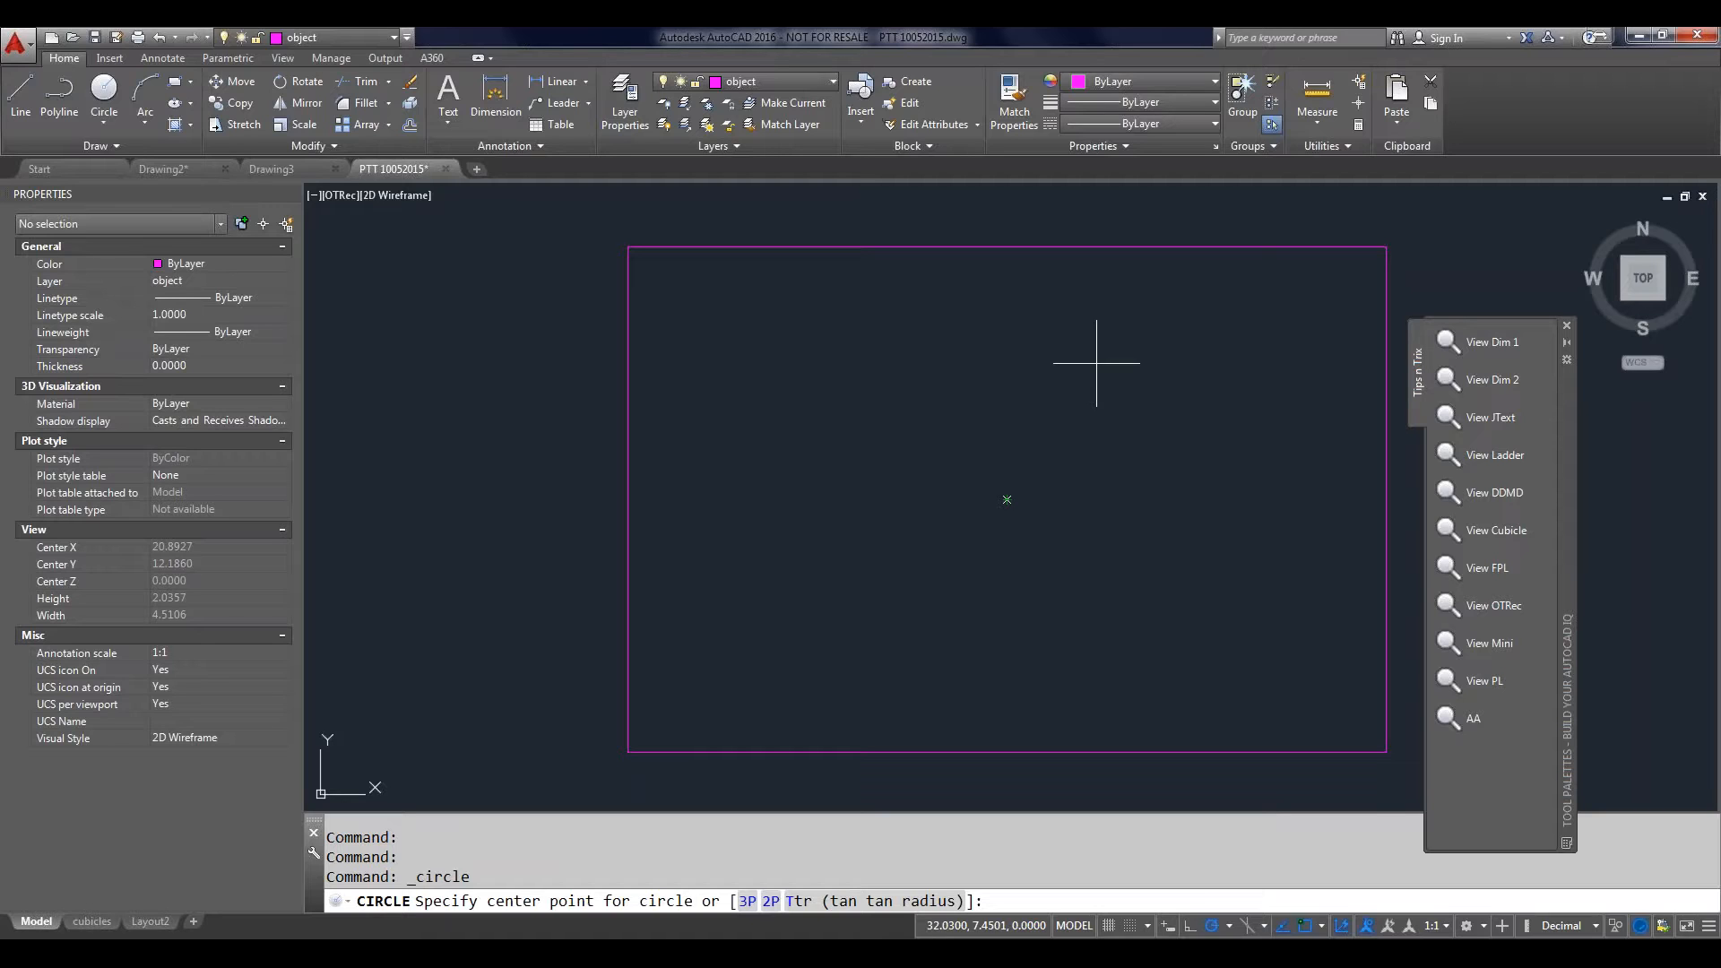
click(1078, 391)
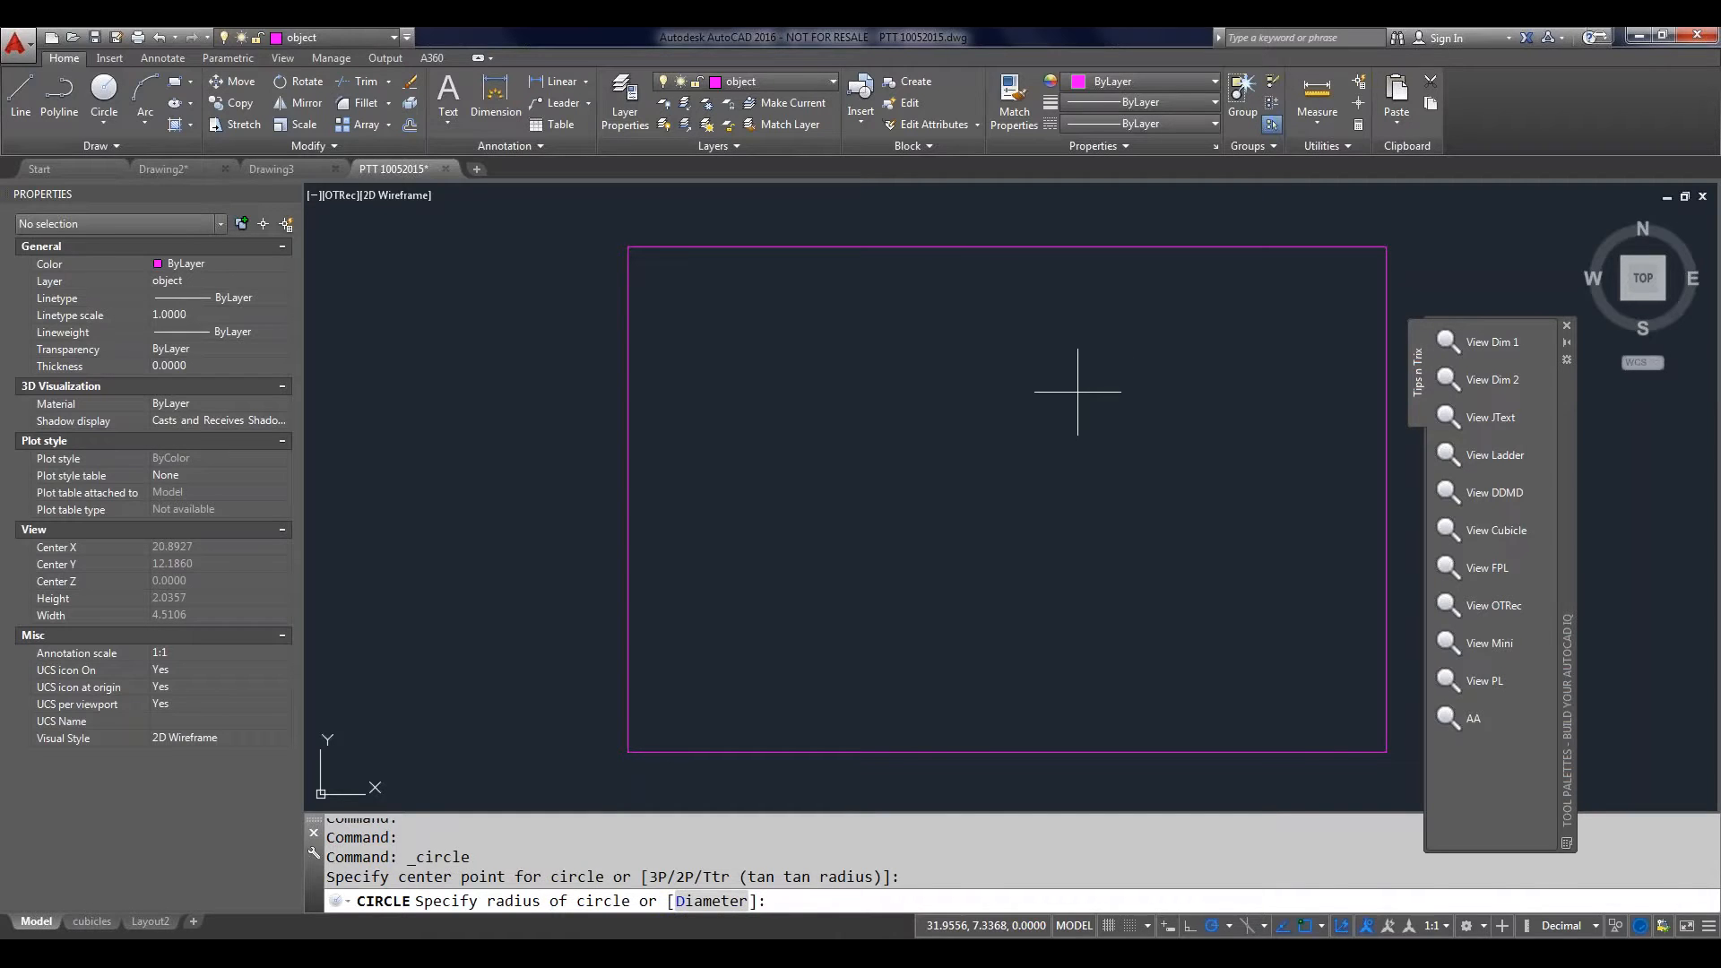
key(Escape)
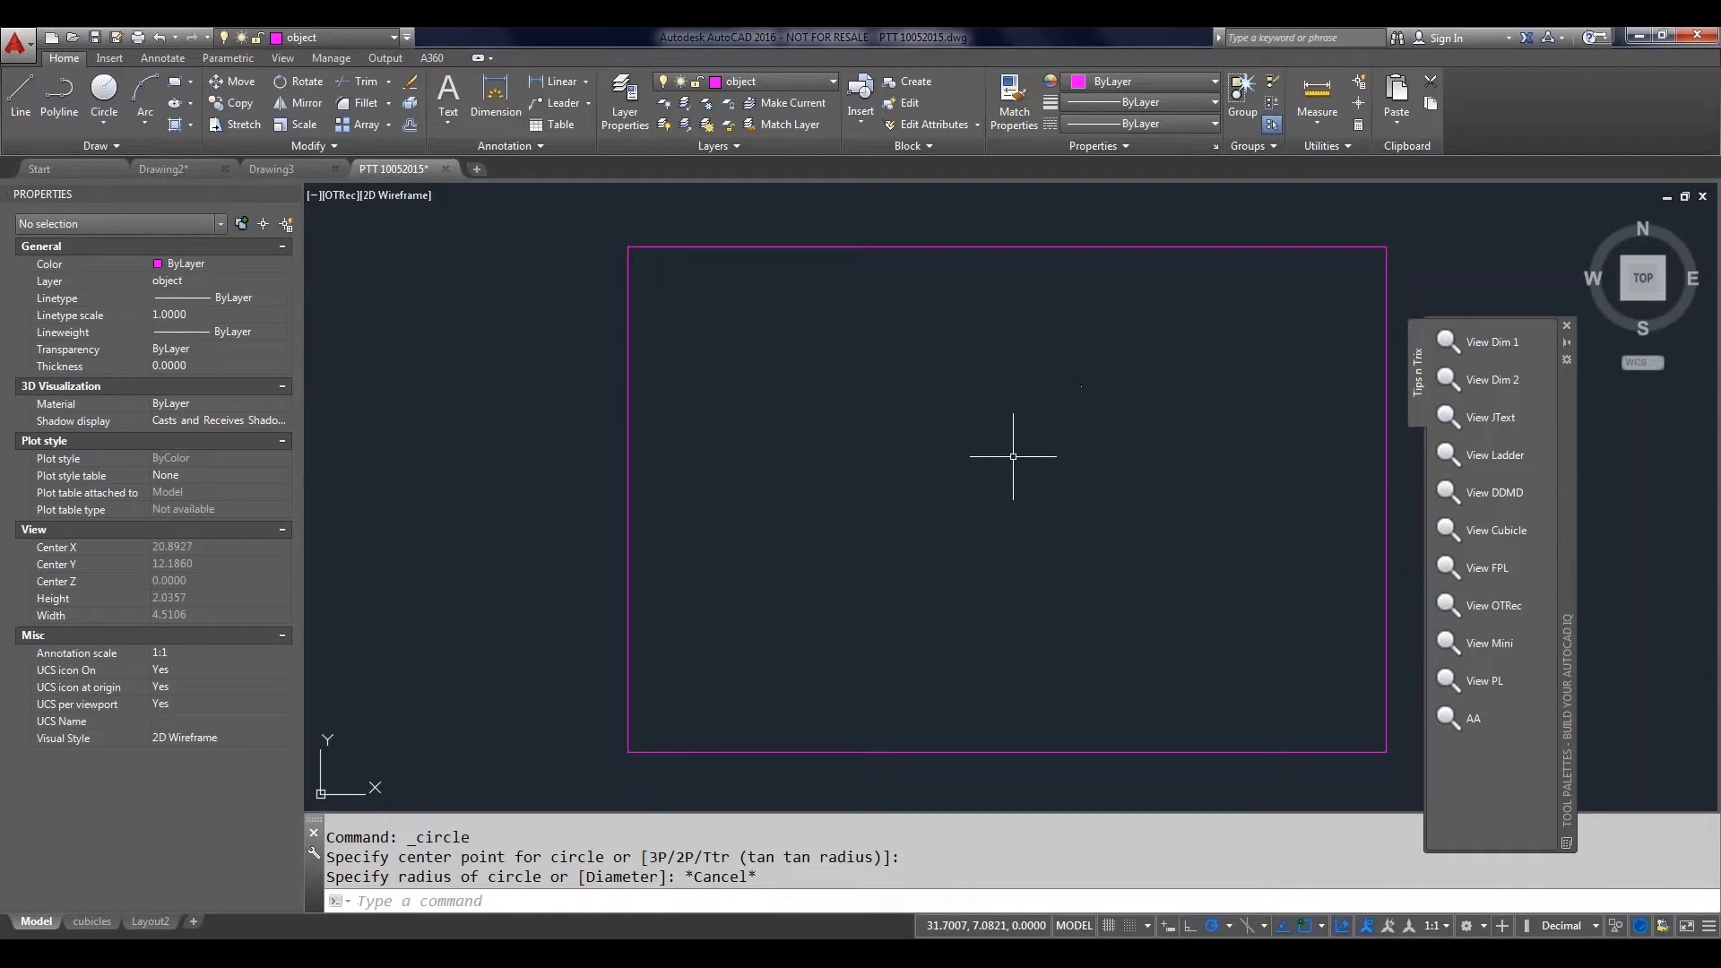
key(Return)
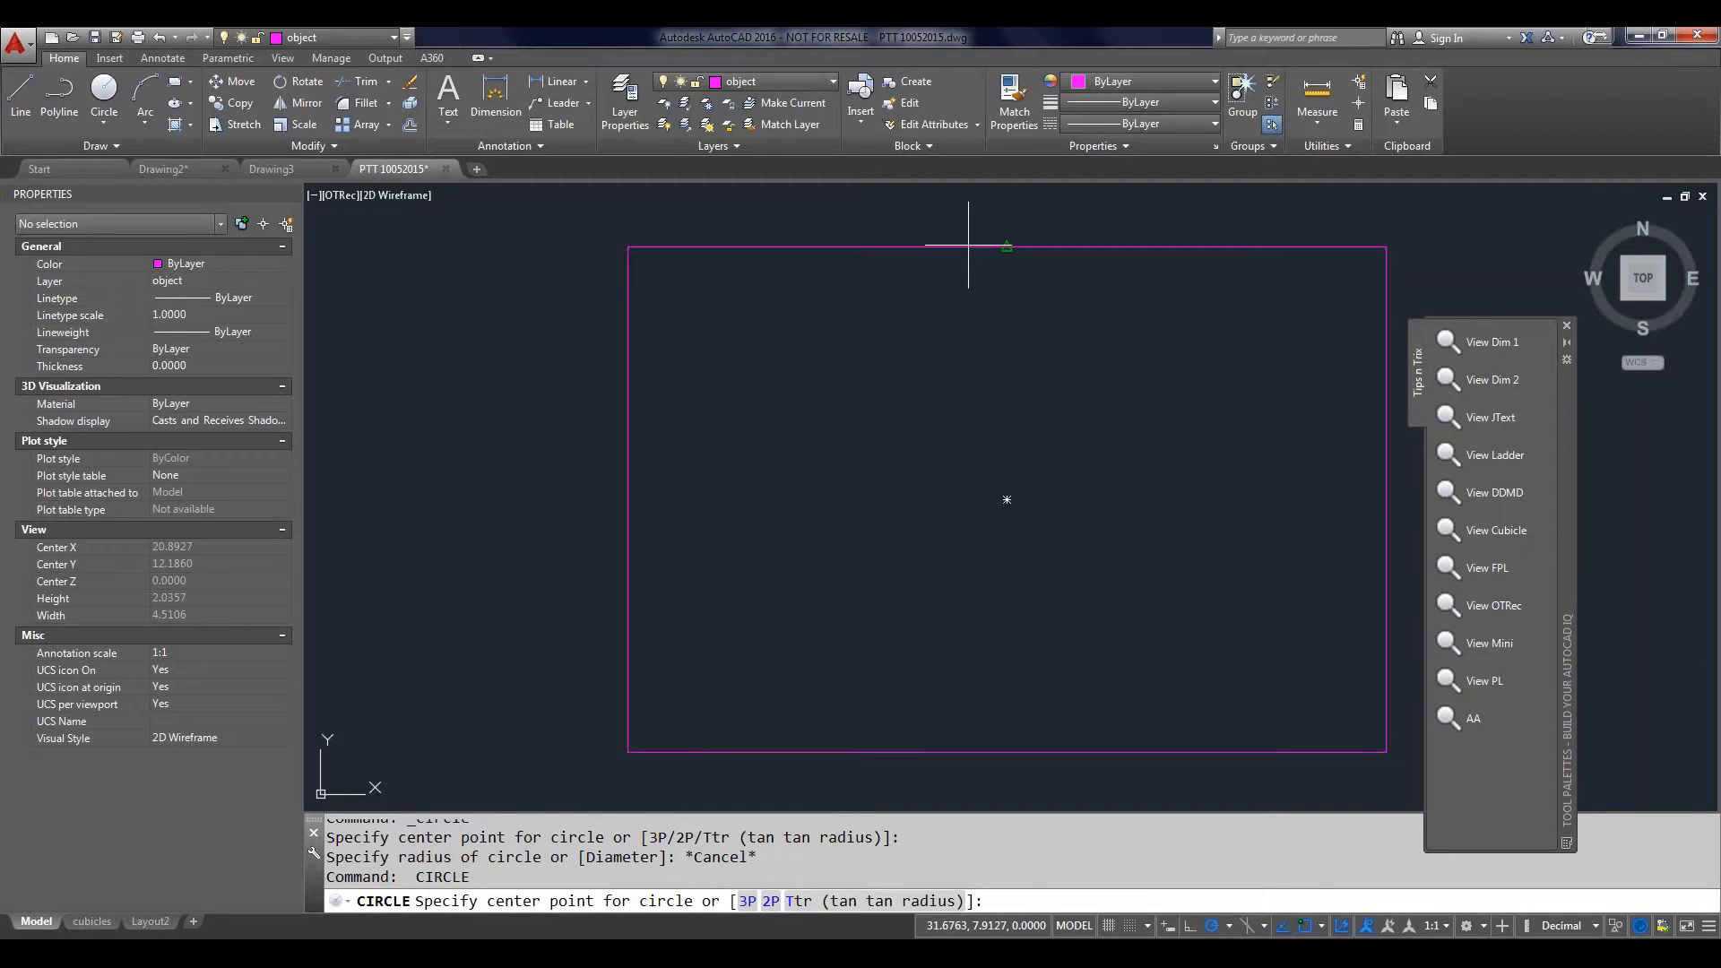
click(1006, 500)
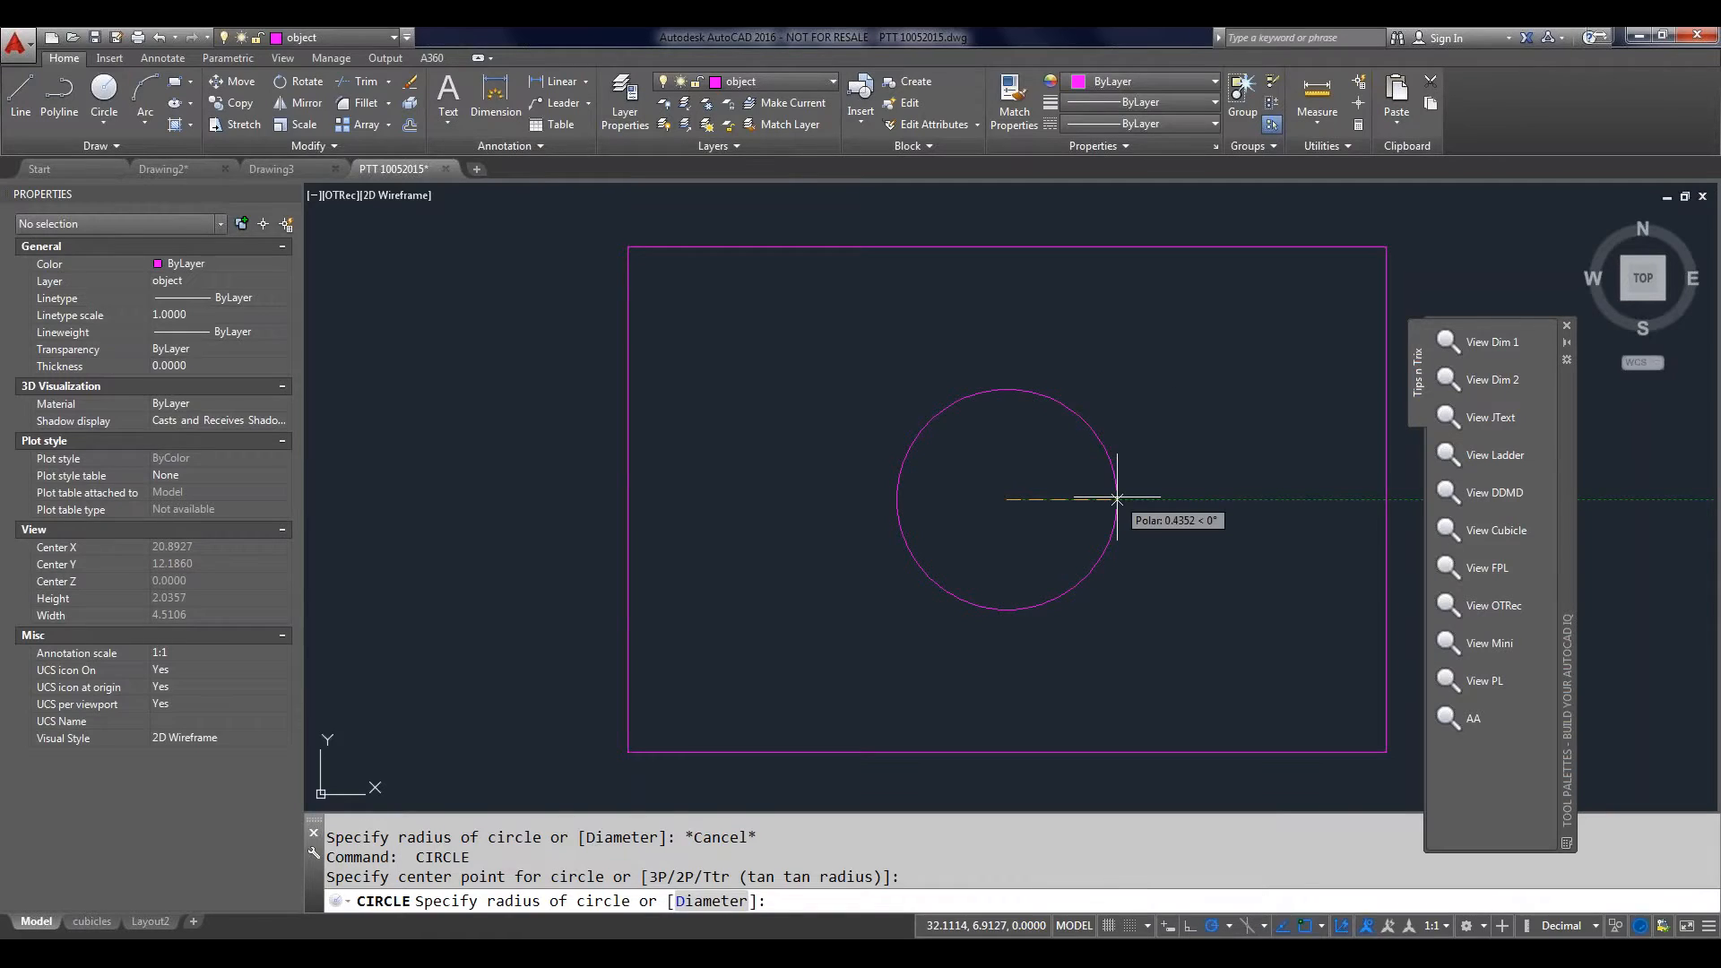
key(Escape)
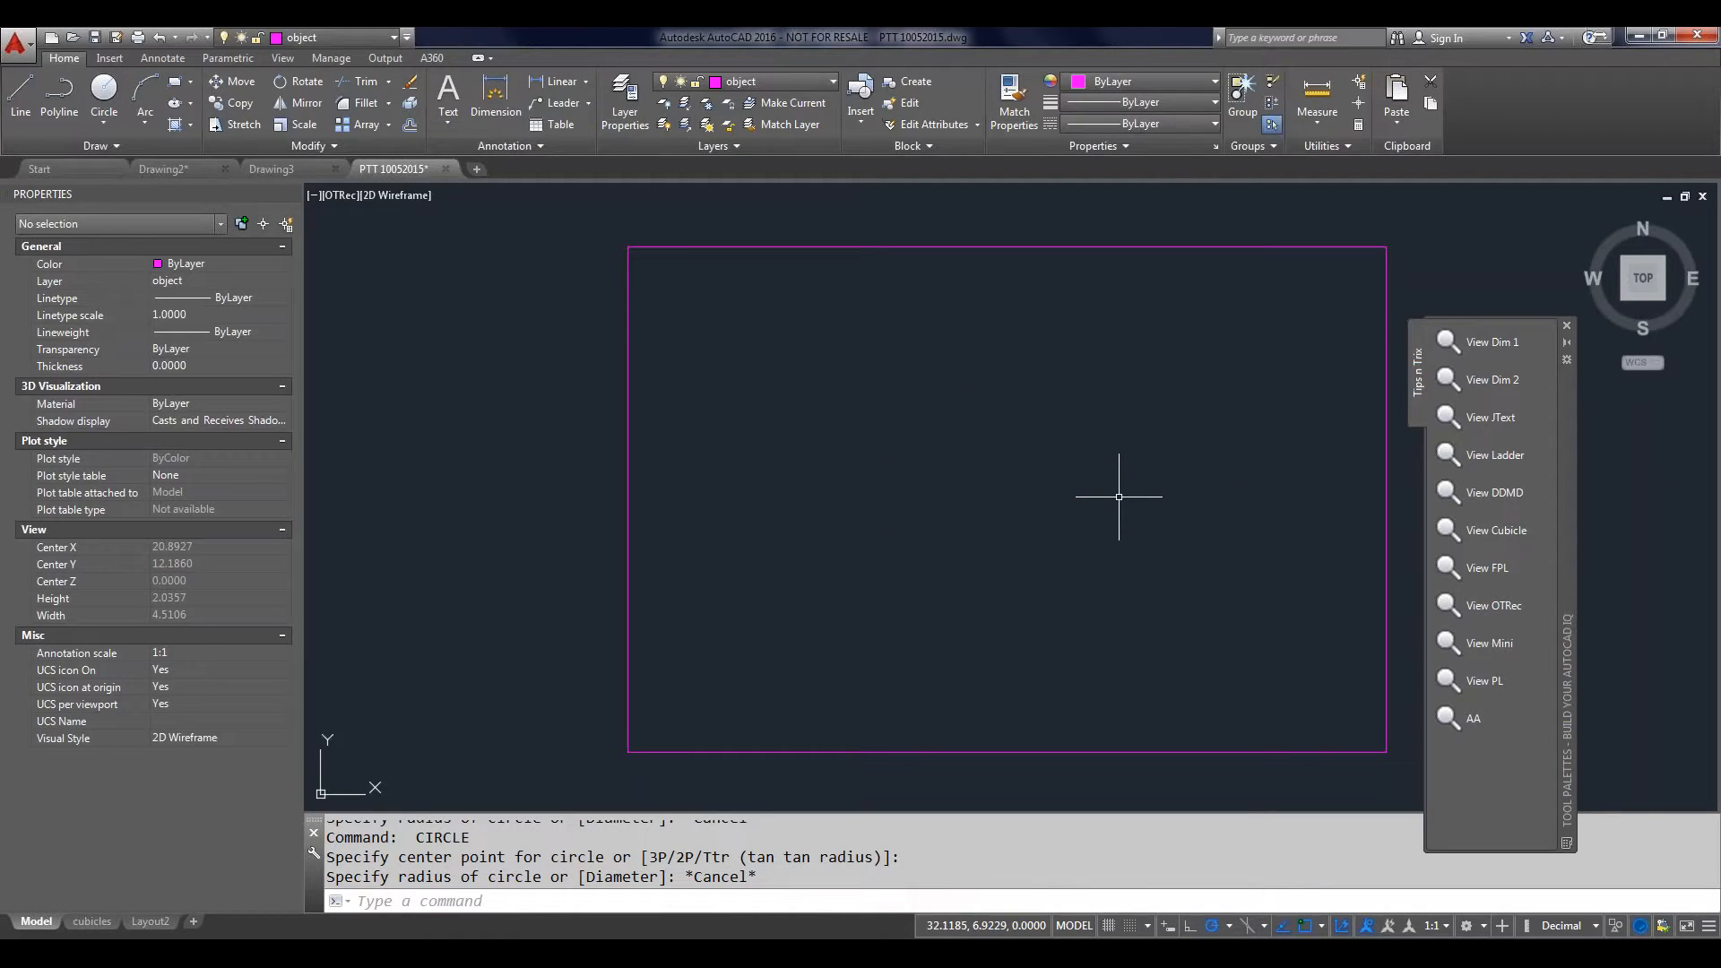
Step: Explode the closed rectangle polyline into separate lines
click(942, 247)
text(x)
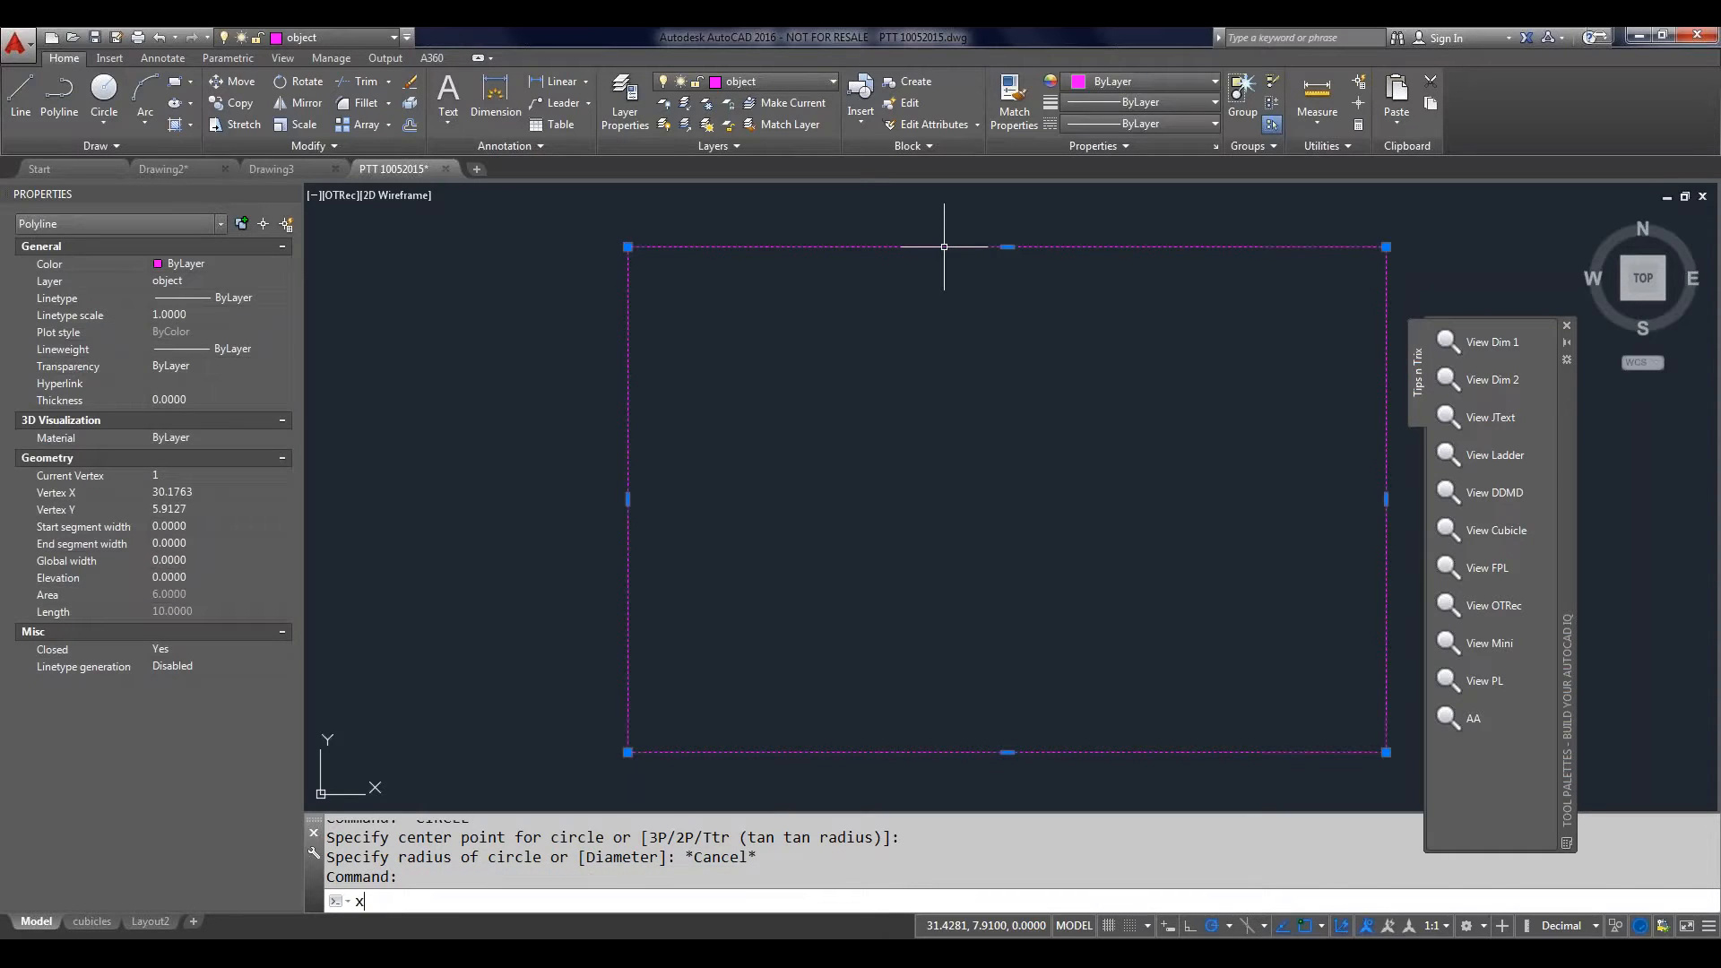
key(Return)
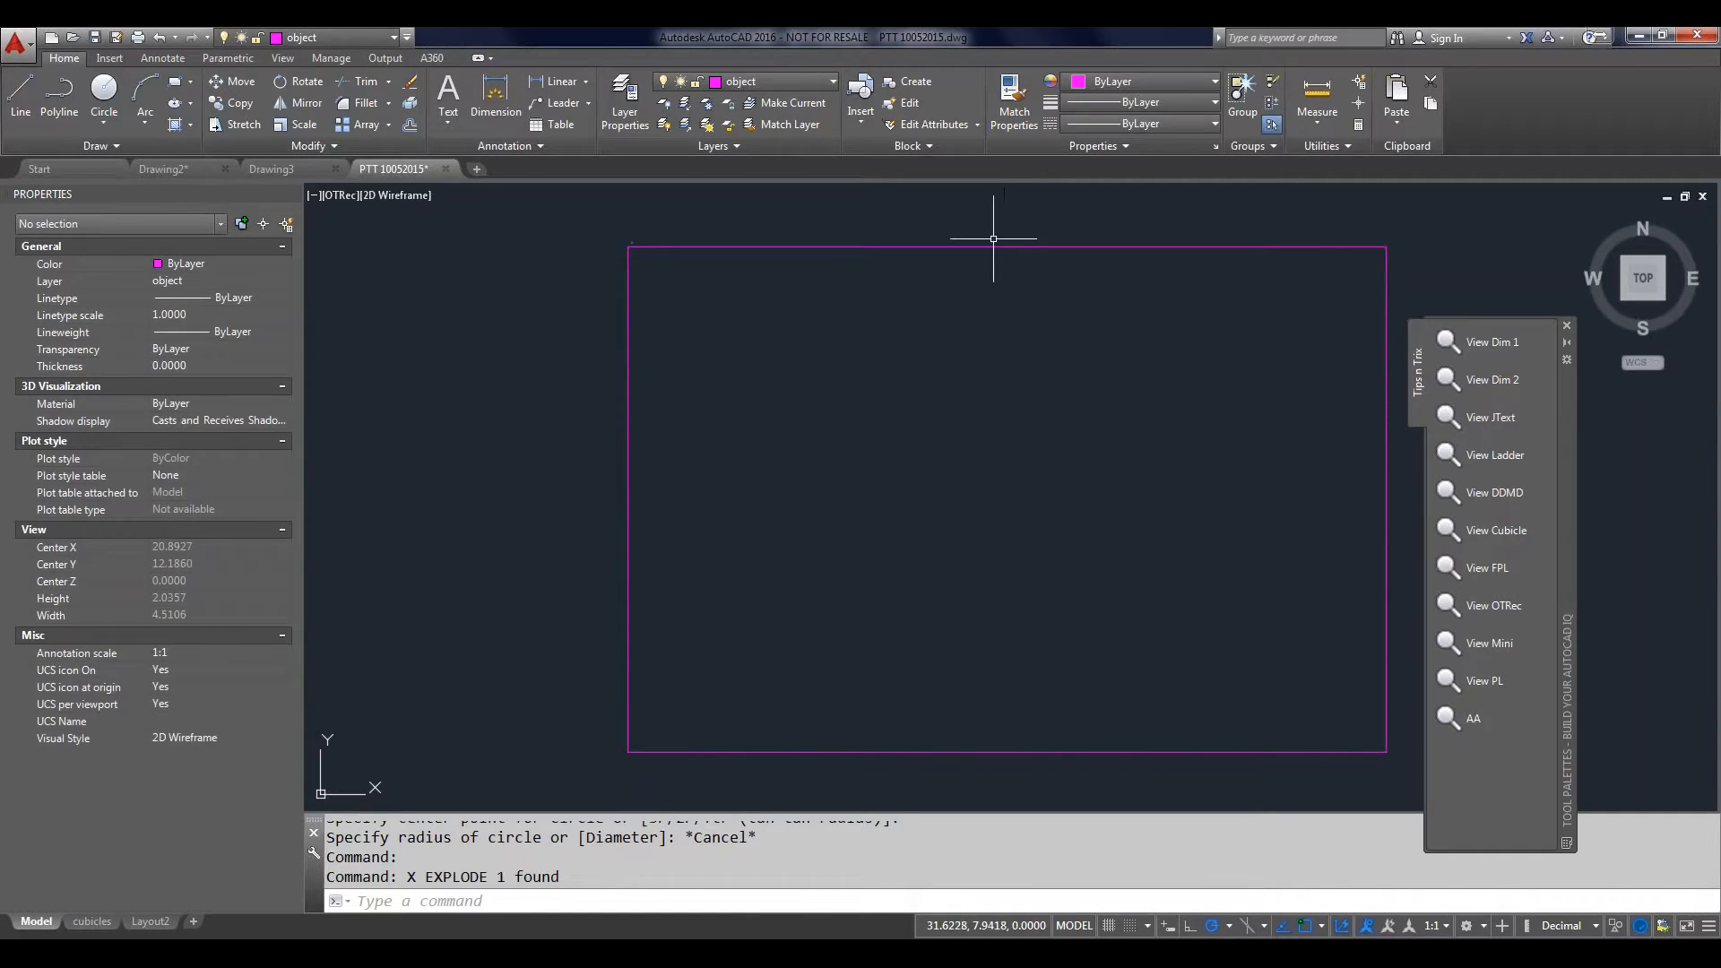
Step: Move the rectangle's top line outward by about 0.10 and its left line outward by about 0.16
click(1000, 245)
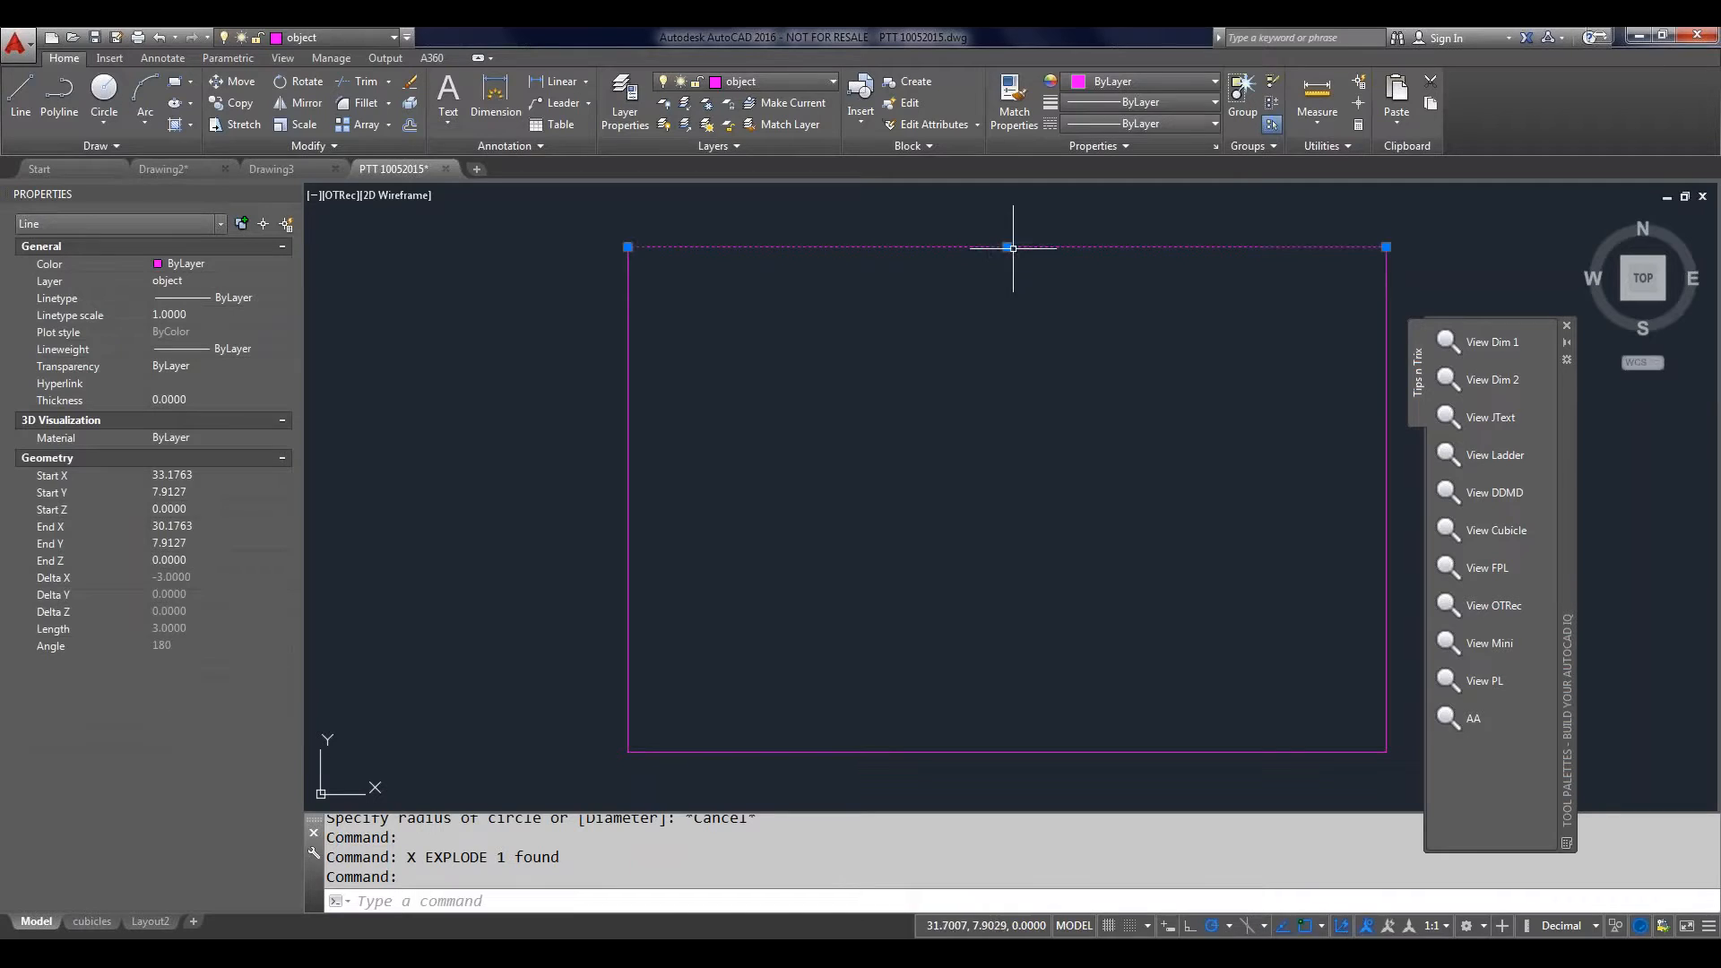
click(1007, 246)
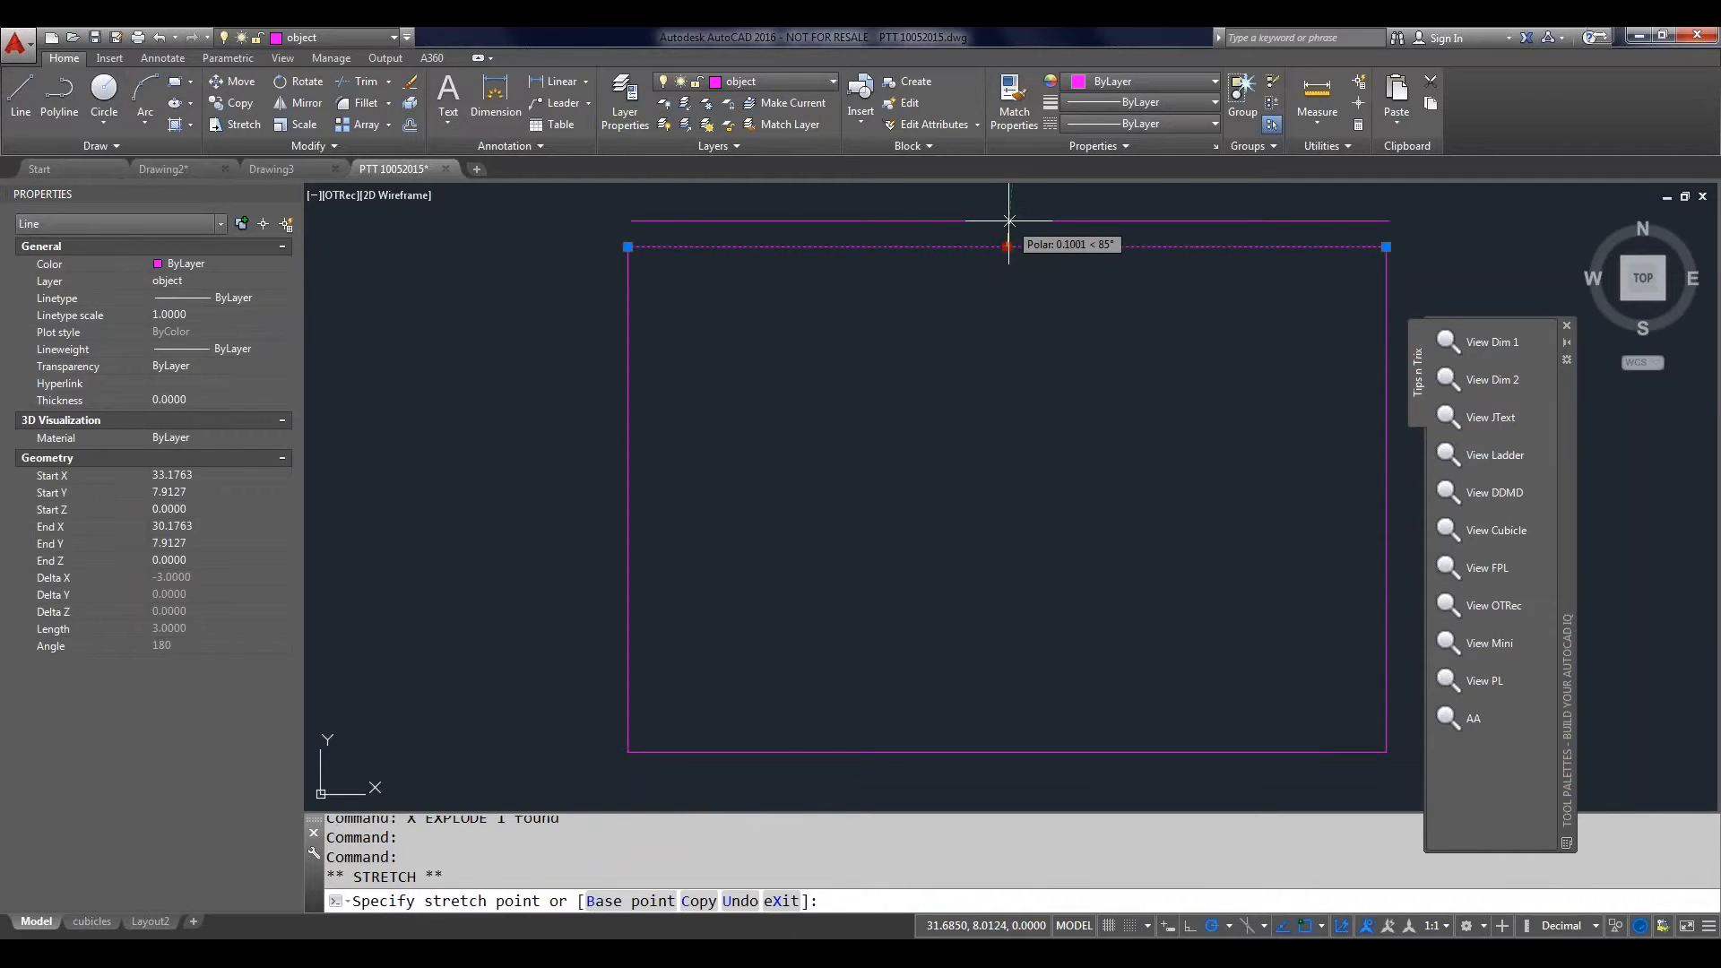
click(1010, 221)
click(629, 368)
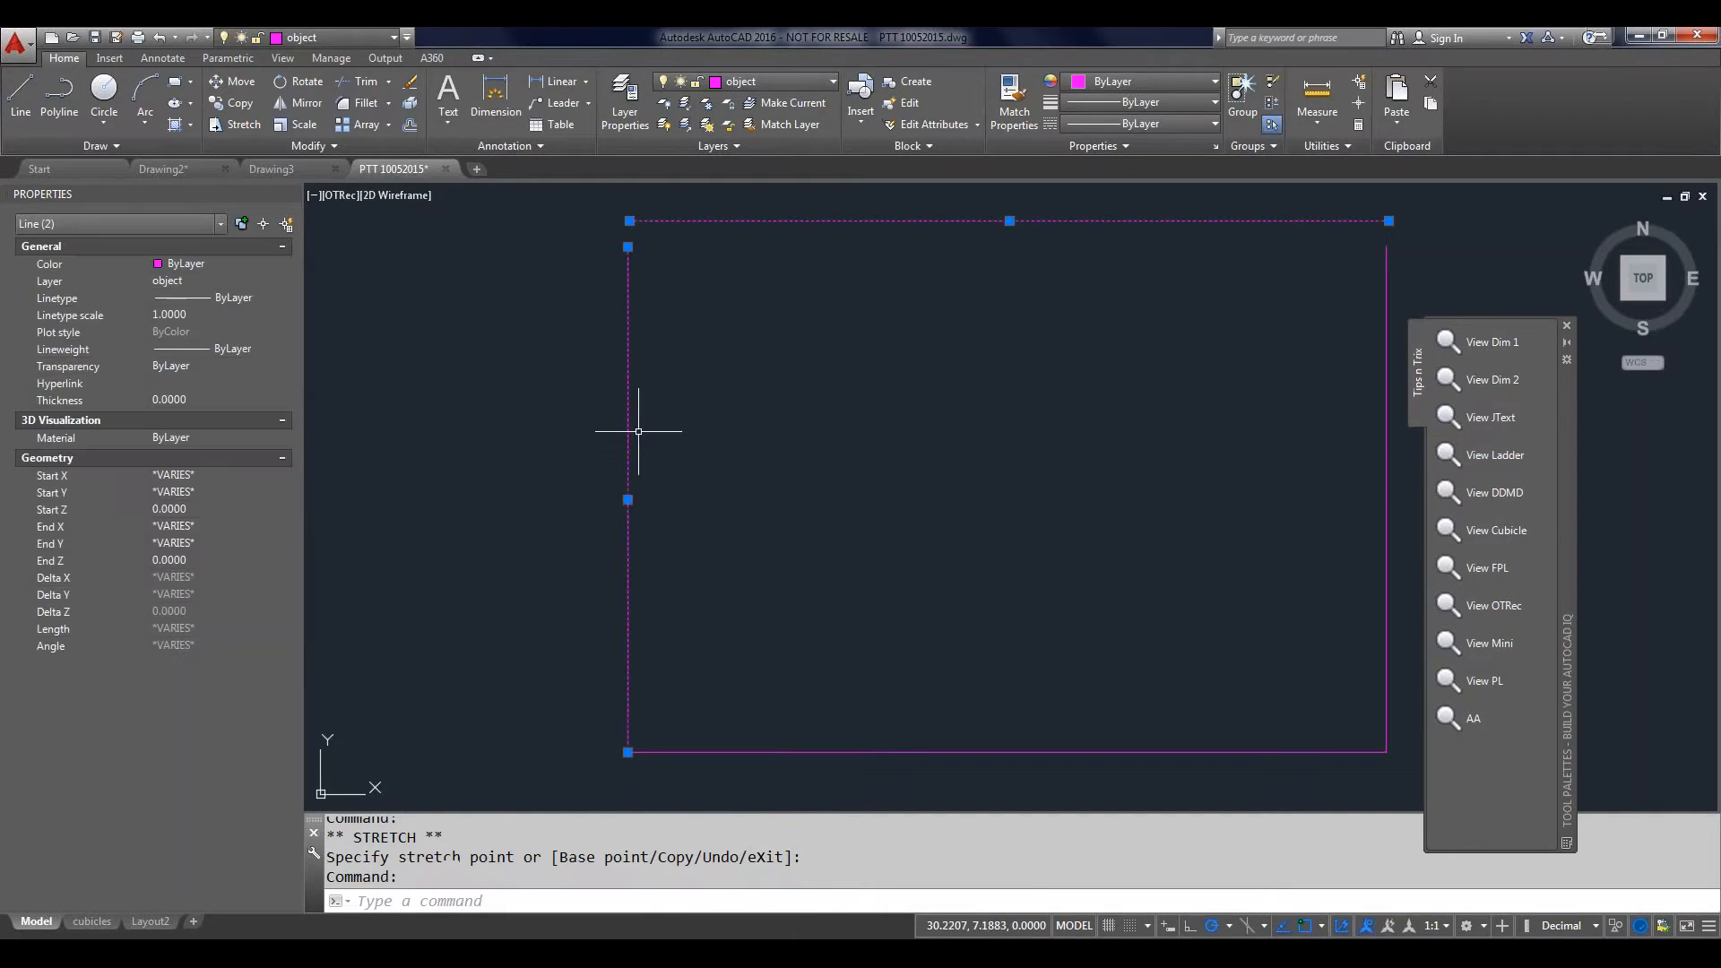
click(628, 499)
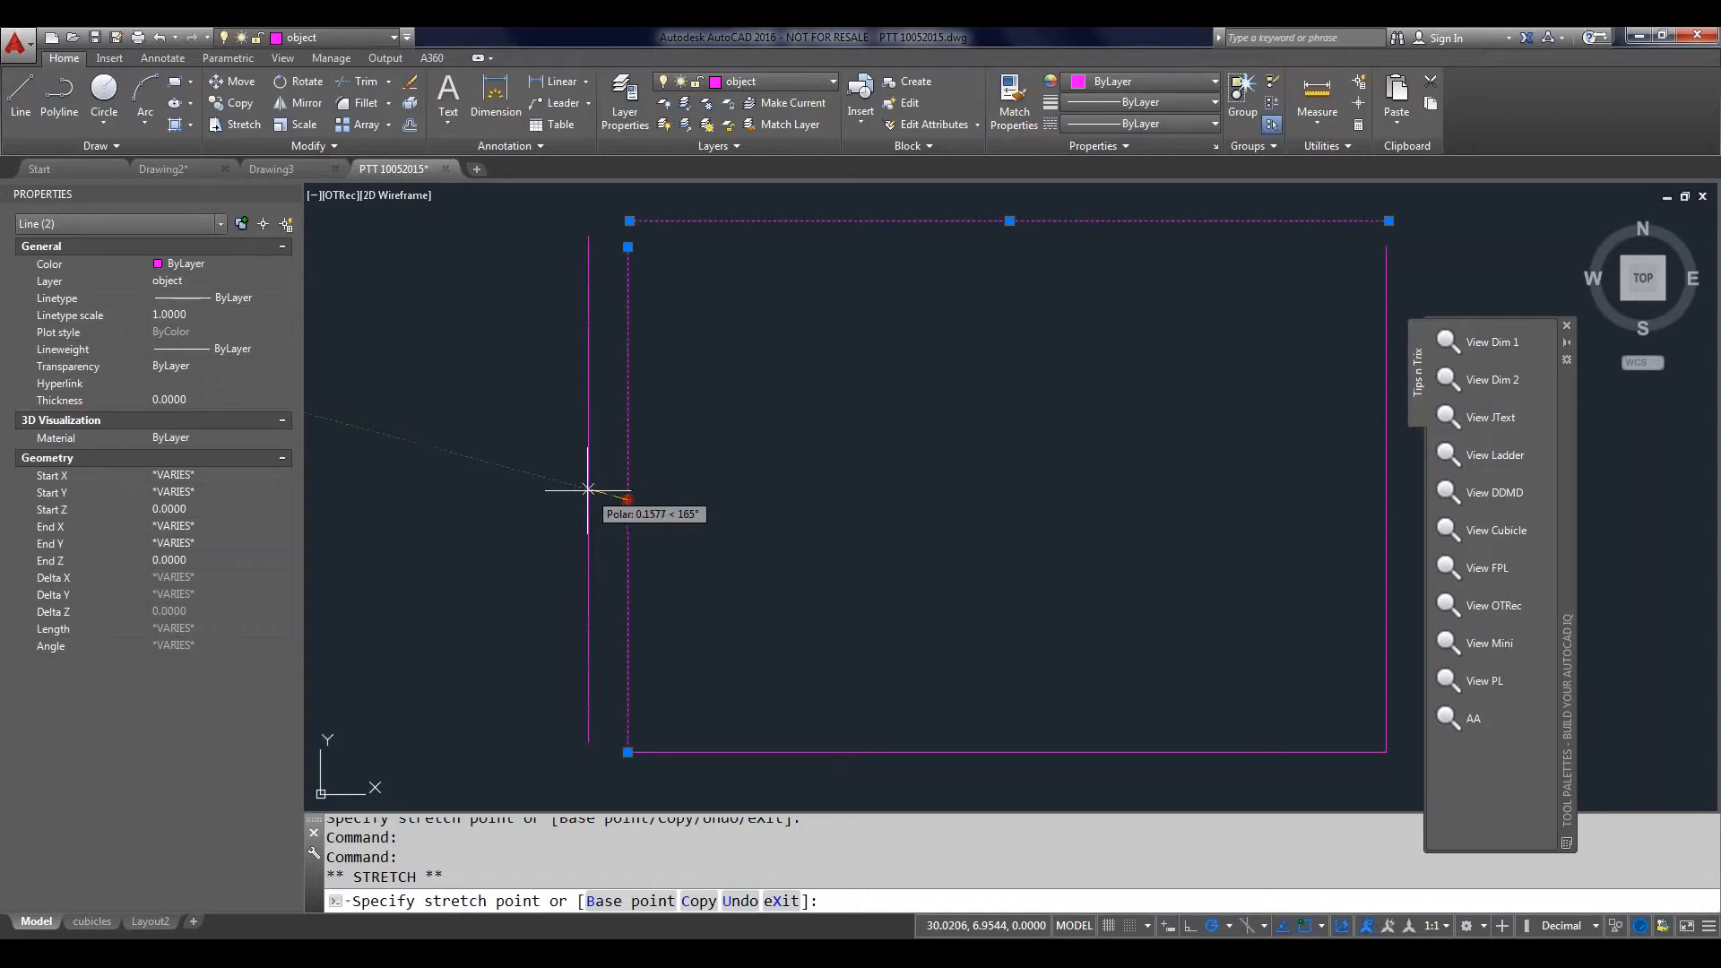
click(588, 488)
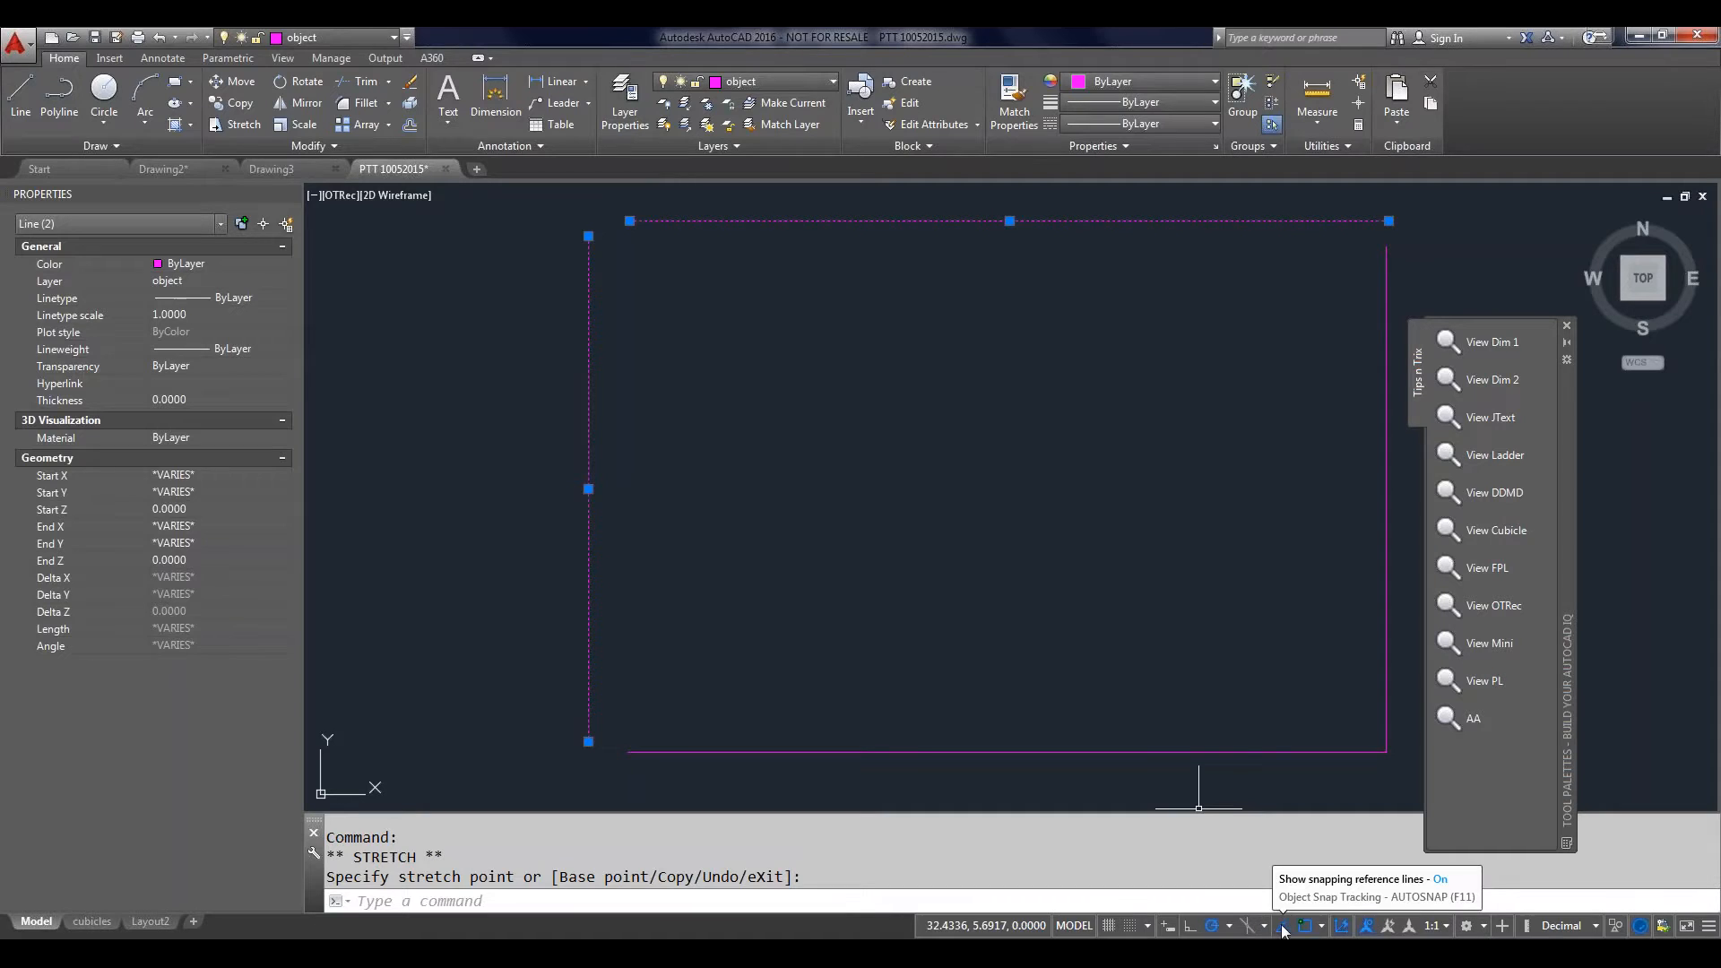
key(Escape)
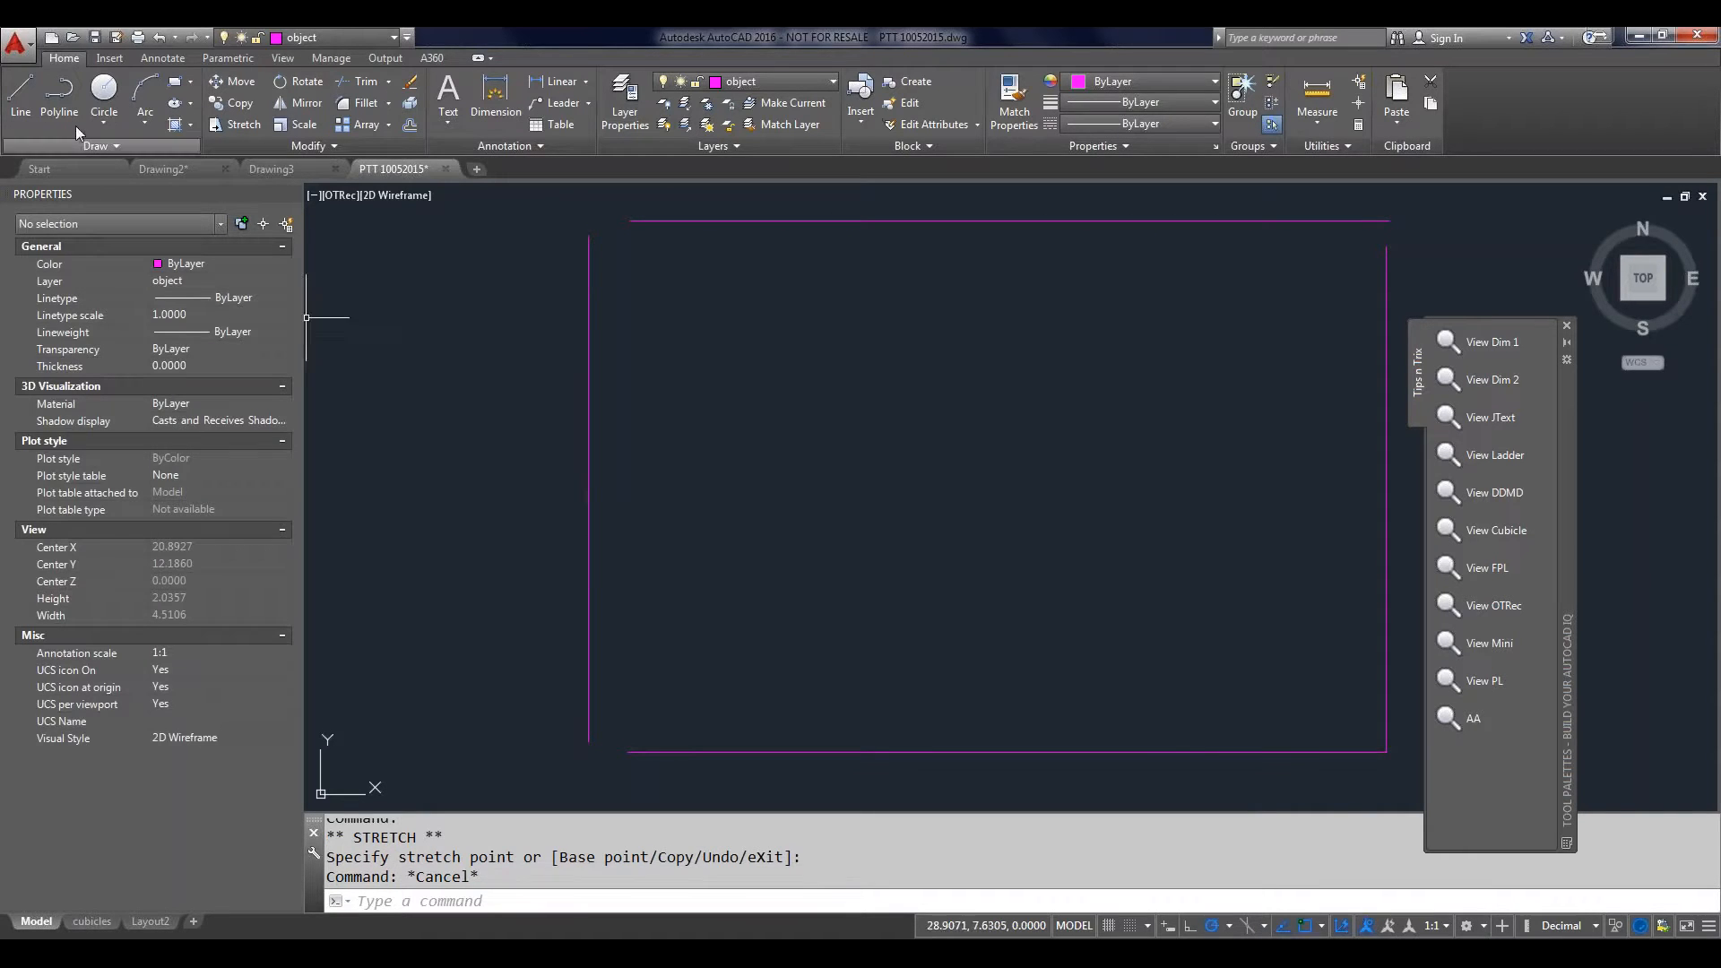
key(Return)
key(Escape)
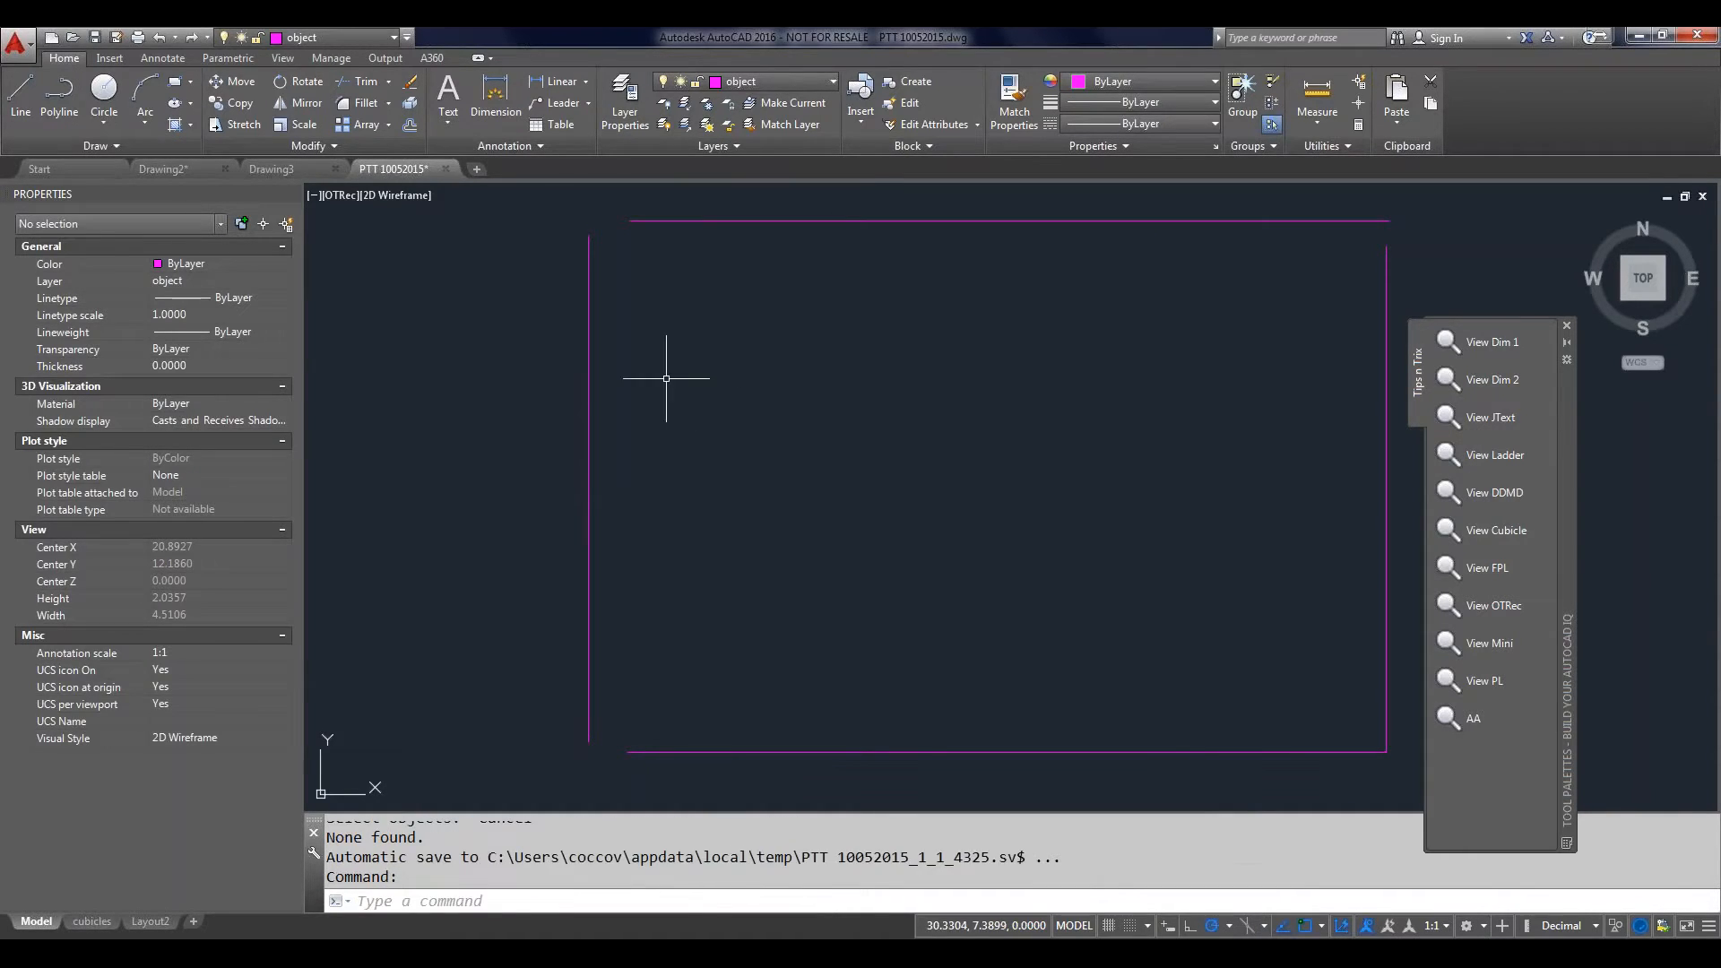
Step: Draw a circle of about 0.22 radius centered where the tracked midpoints of the top and left lines align
right_click(668, 383)
mouse_move(742, 414)
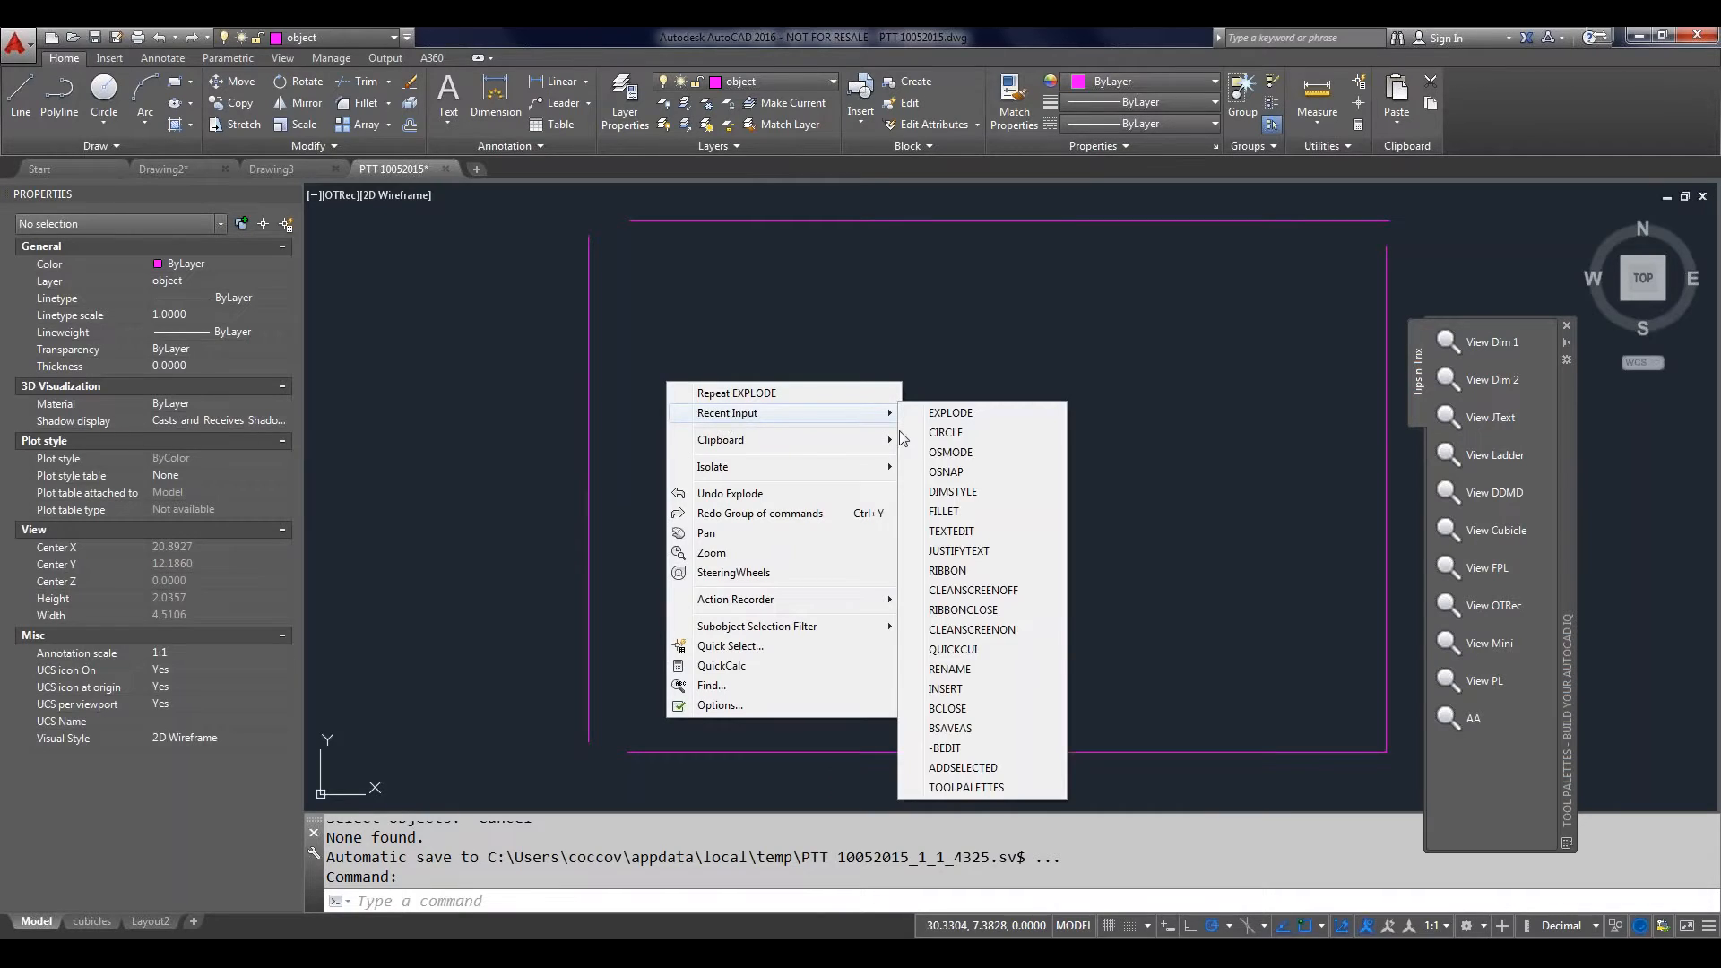
click(946, 433)
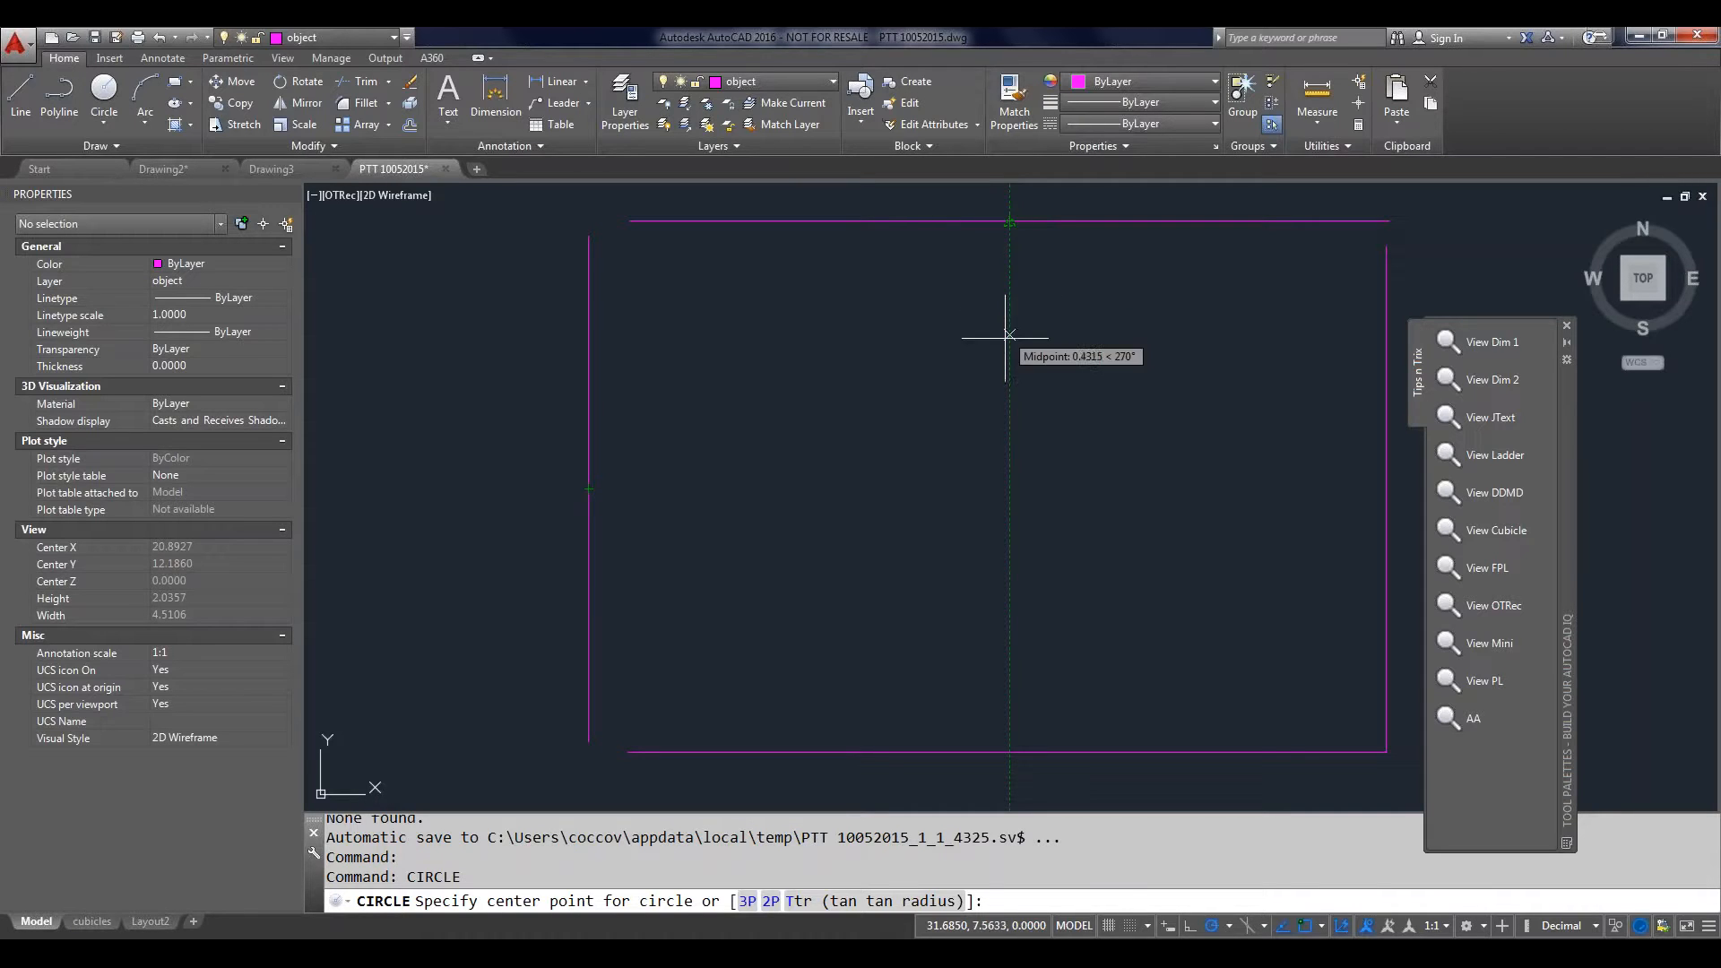
click(1010, 488)
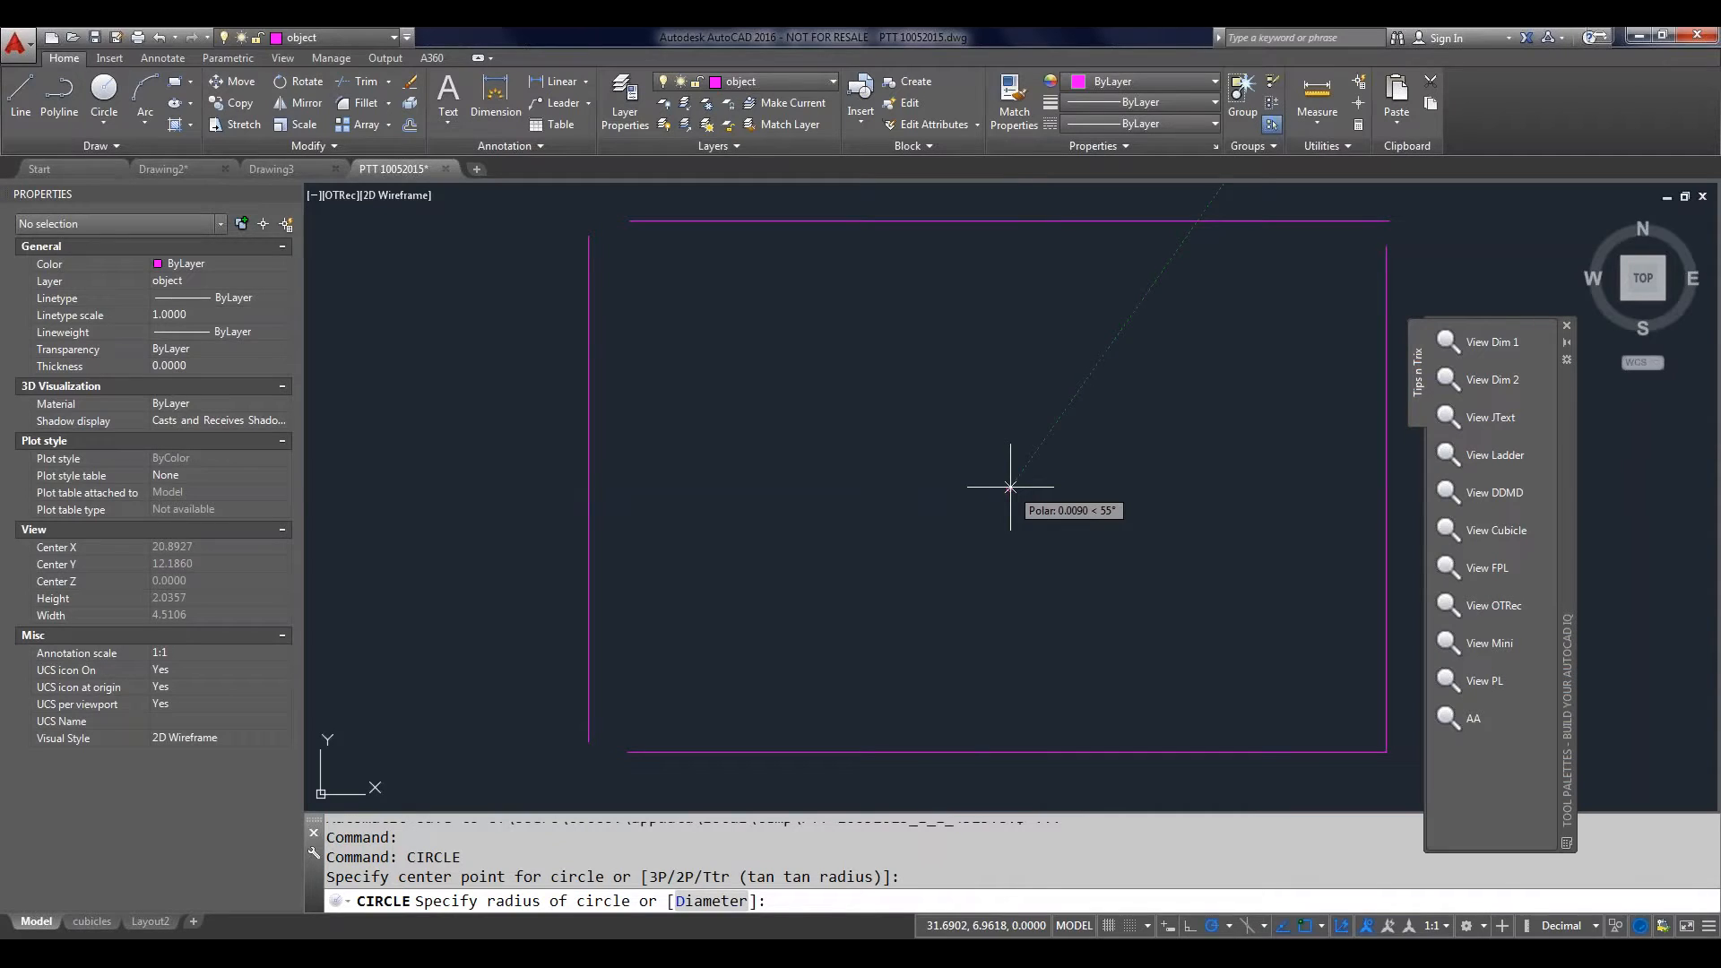
key(Return)
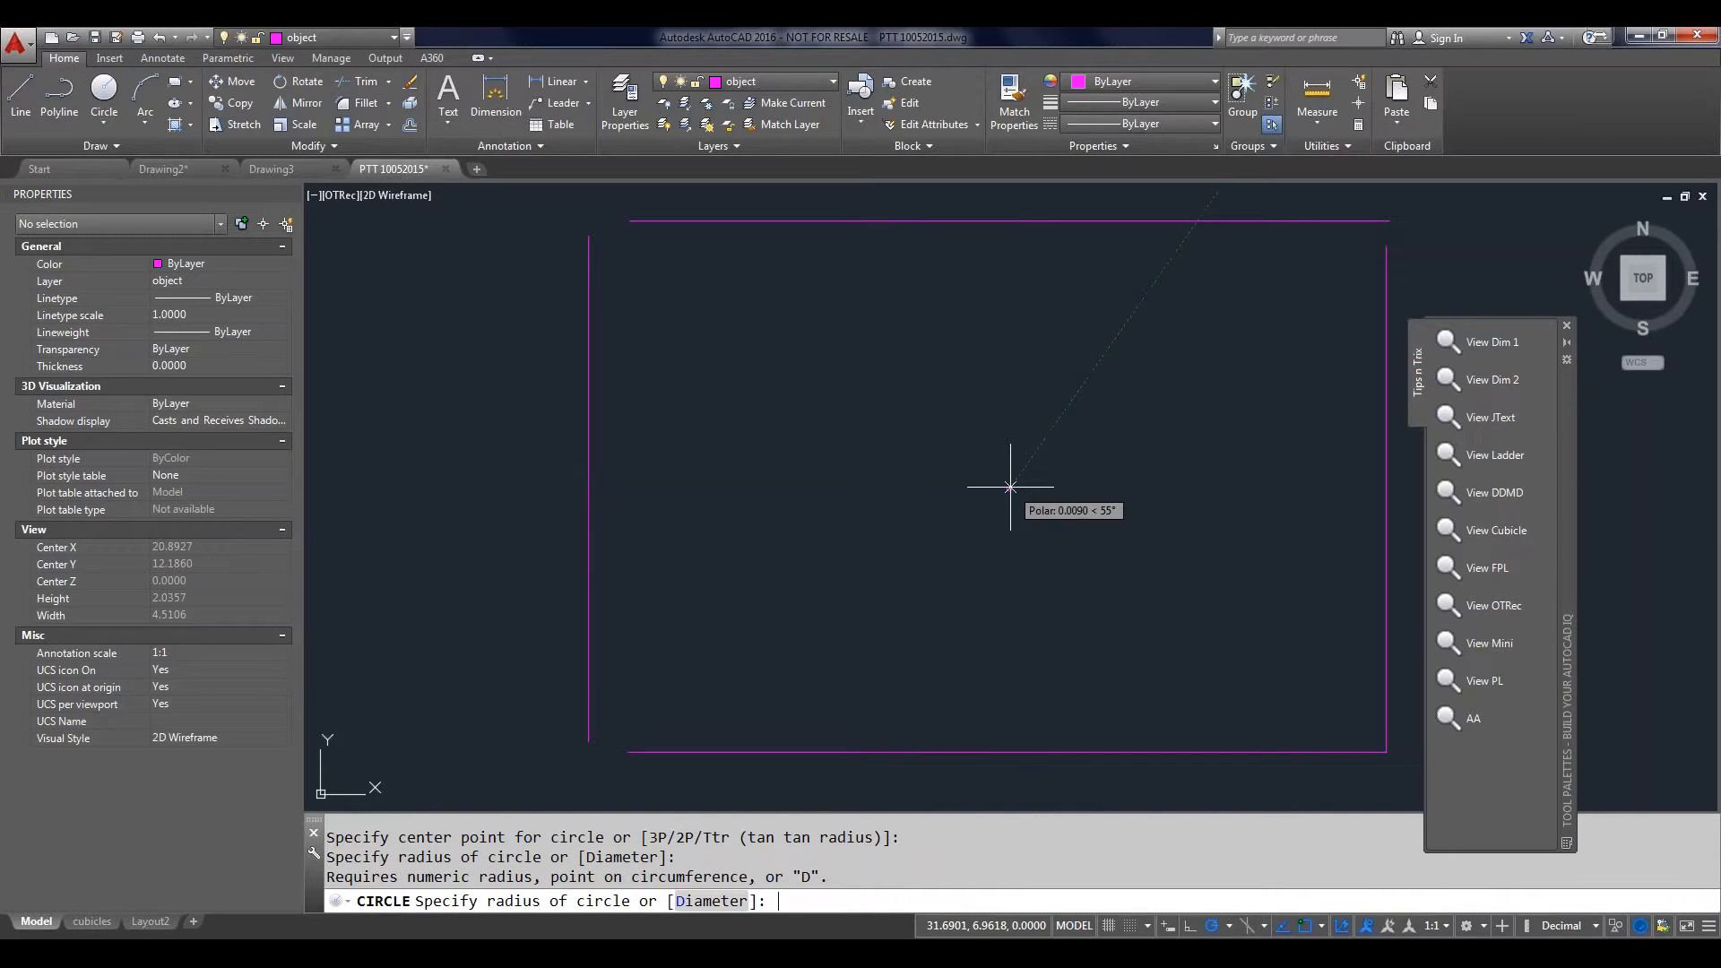
click(1066, 489)
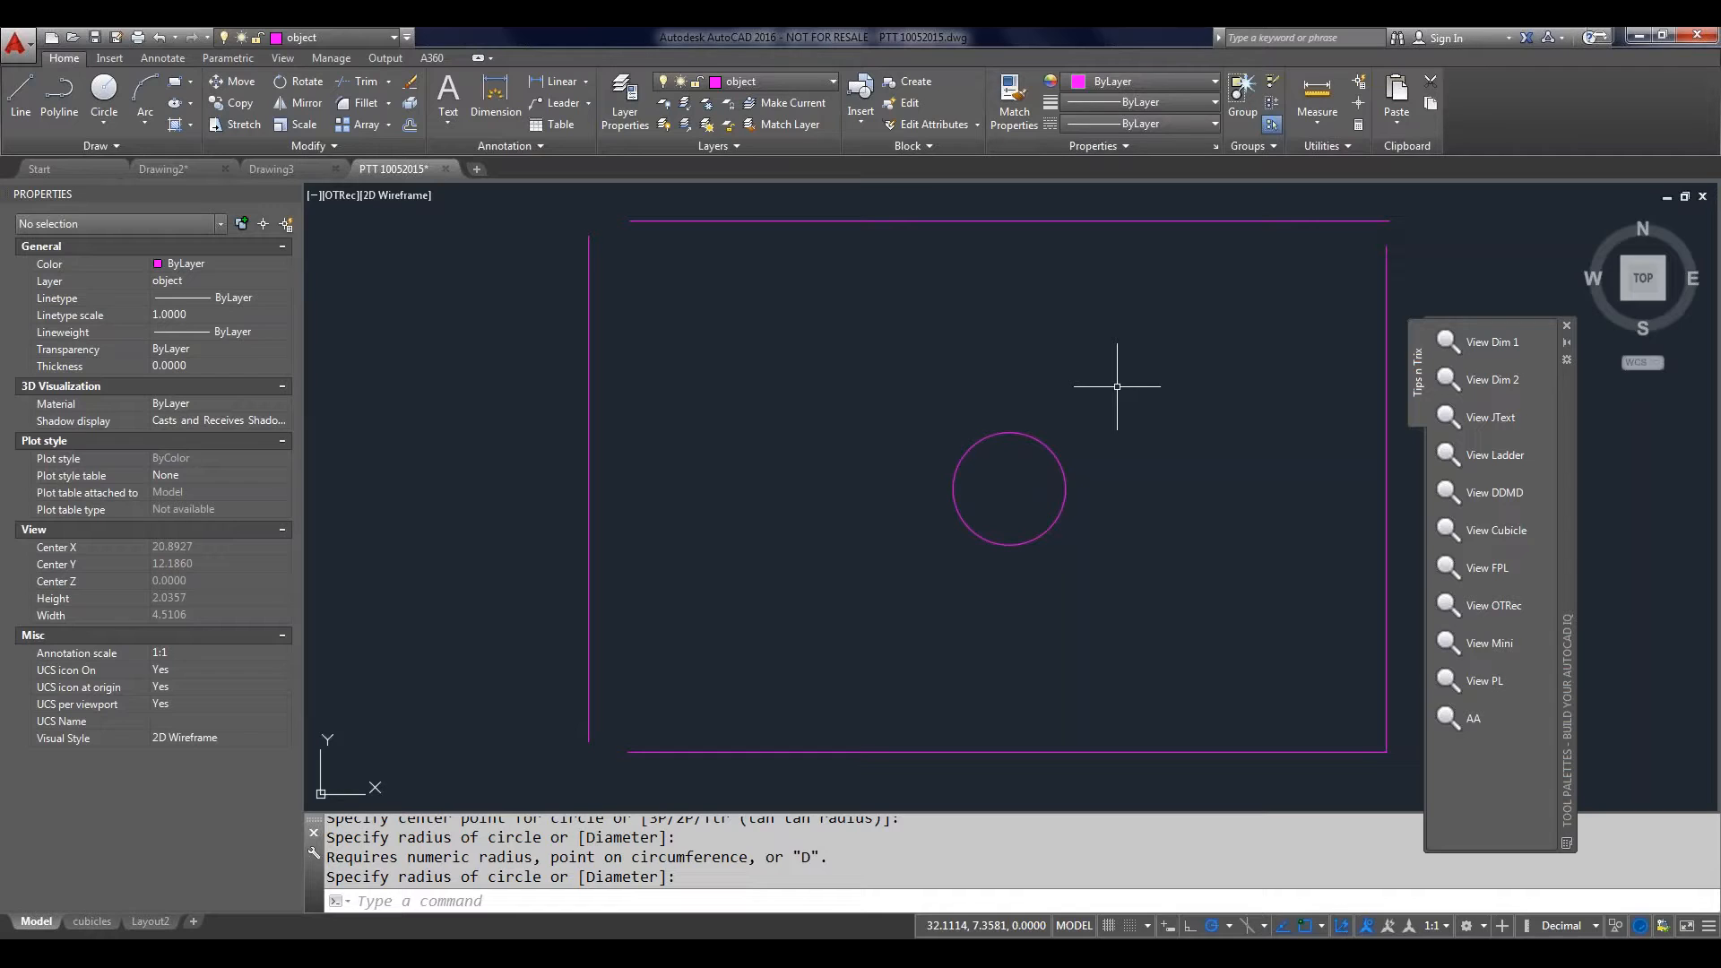
Step: Zoom out to the drawing extents and restore the saved mini view
scroll(1112, 361, down, 2)
scroll(1112, 361, down, 2)
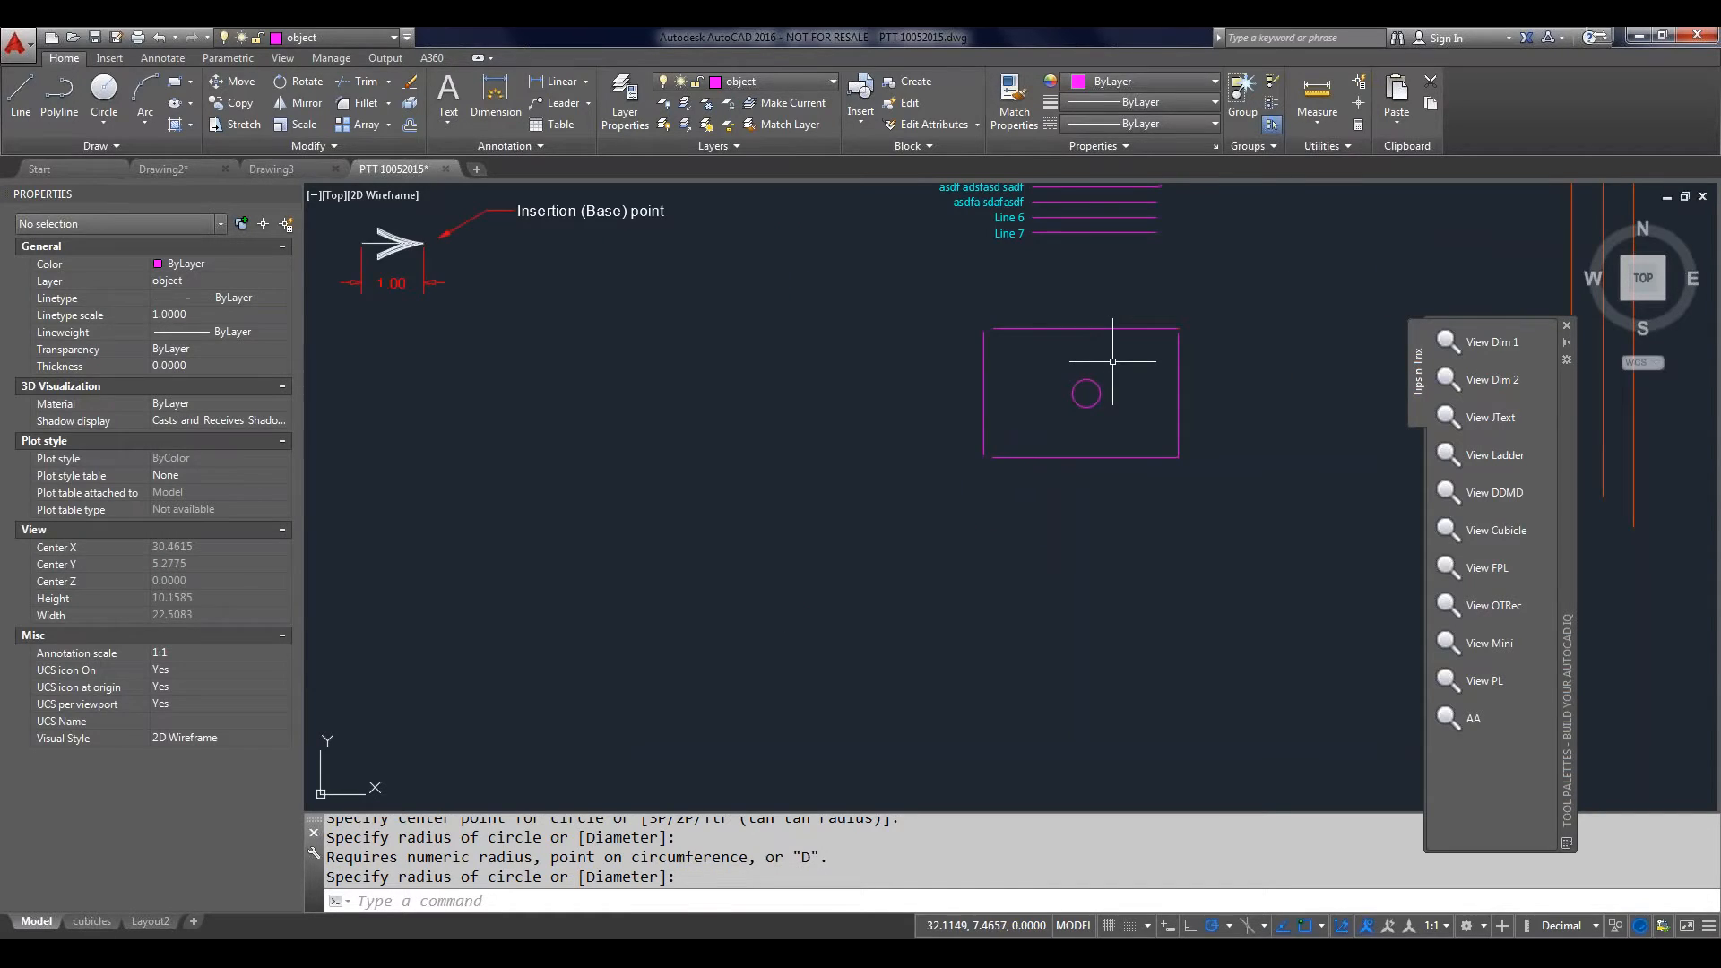
scroll(1112, 361, down, 3)
middle_click(1112, 362)
middle_click(1113, 361)
middle_drag(776, 396, 1206, 272)
scroll(682, 520, up, 2)
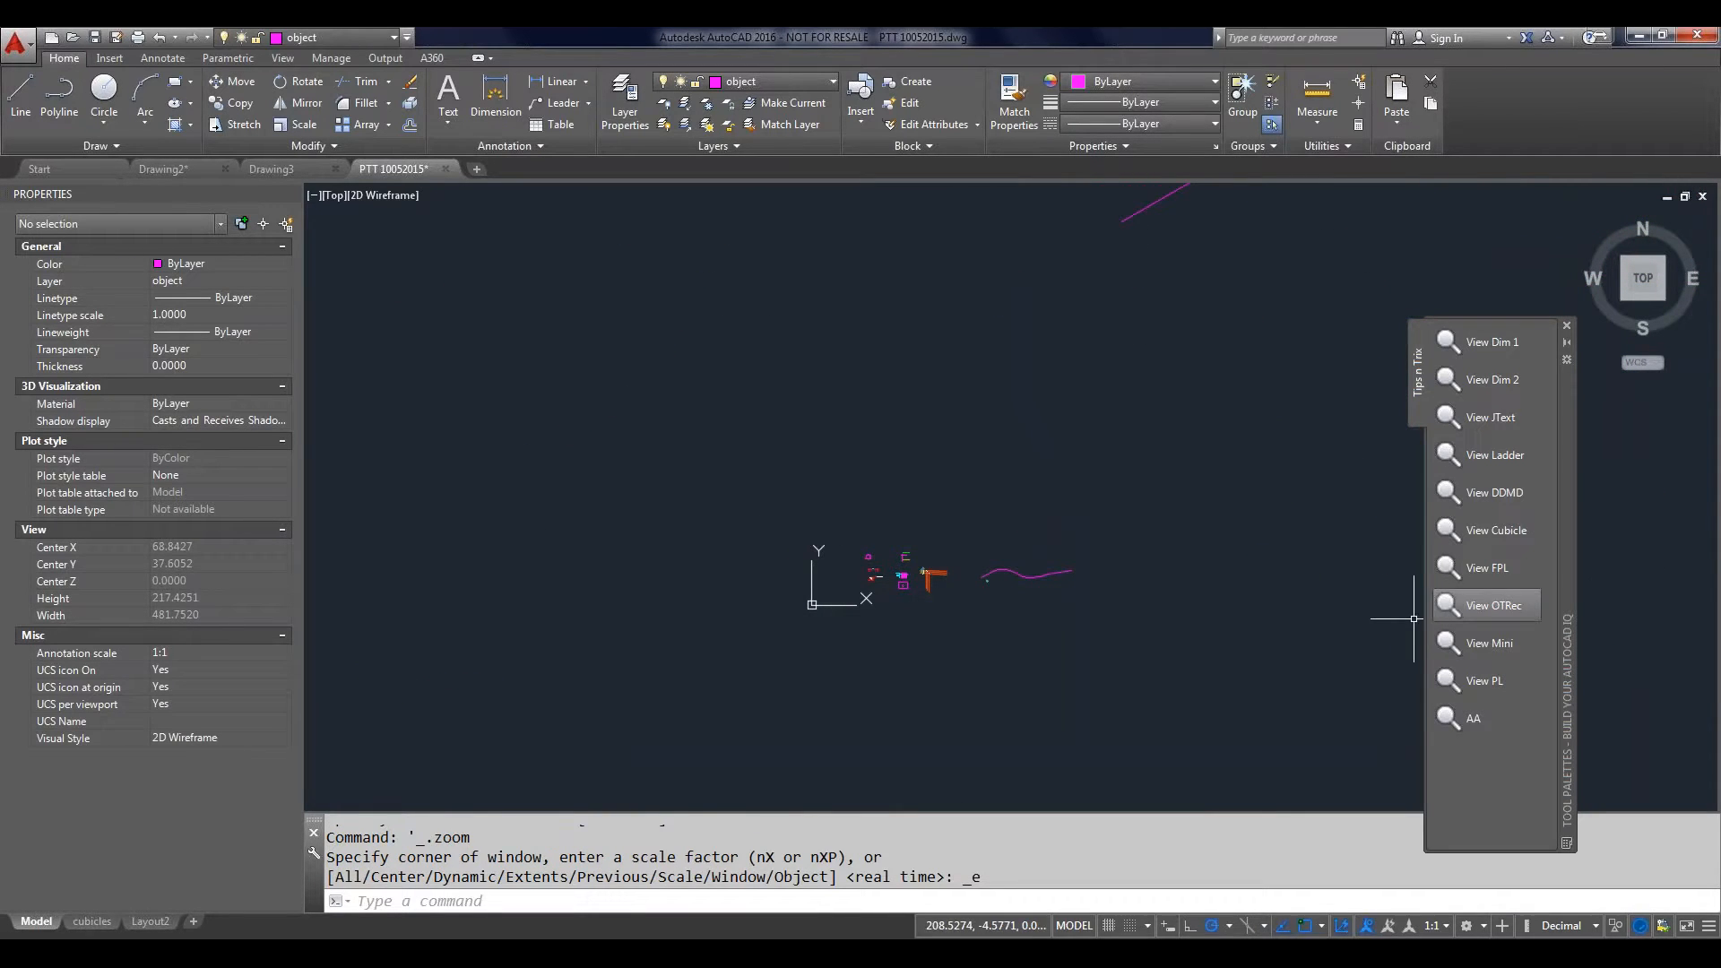
click(1490, 642)
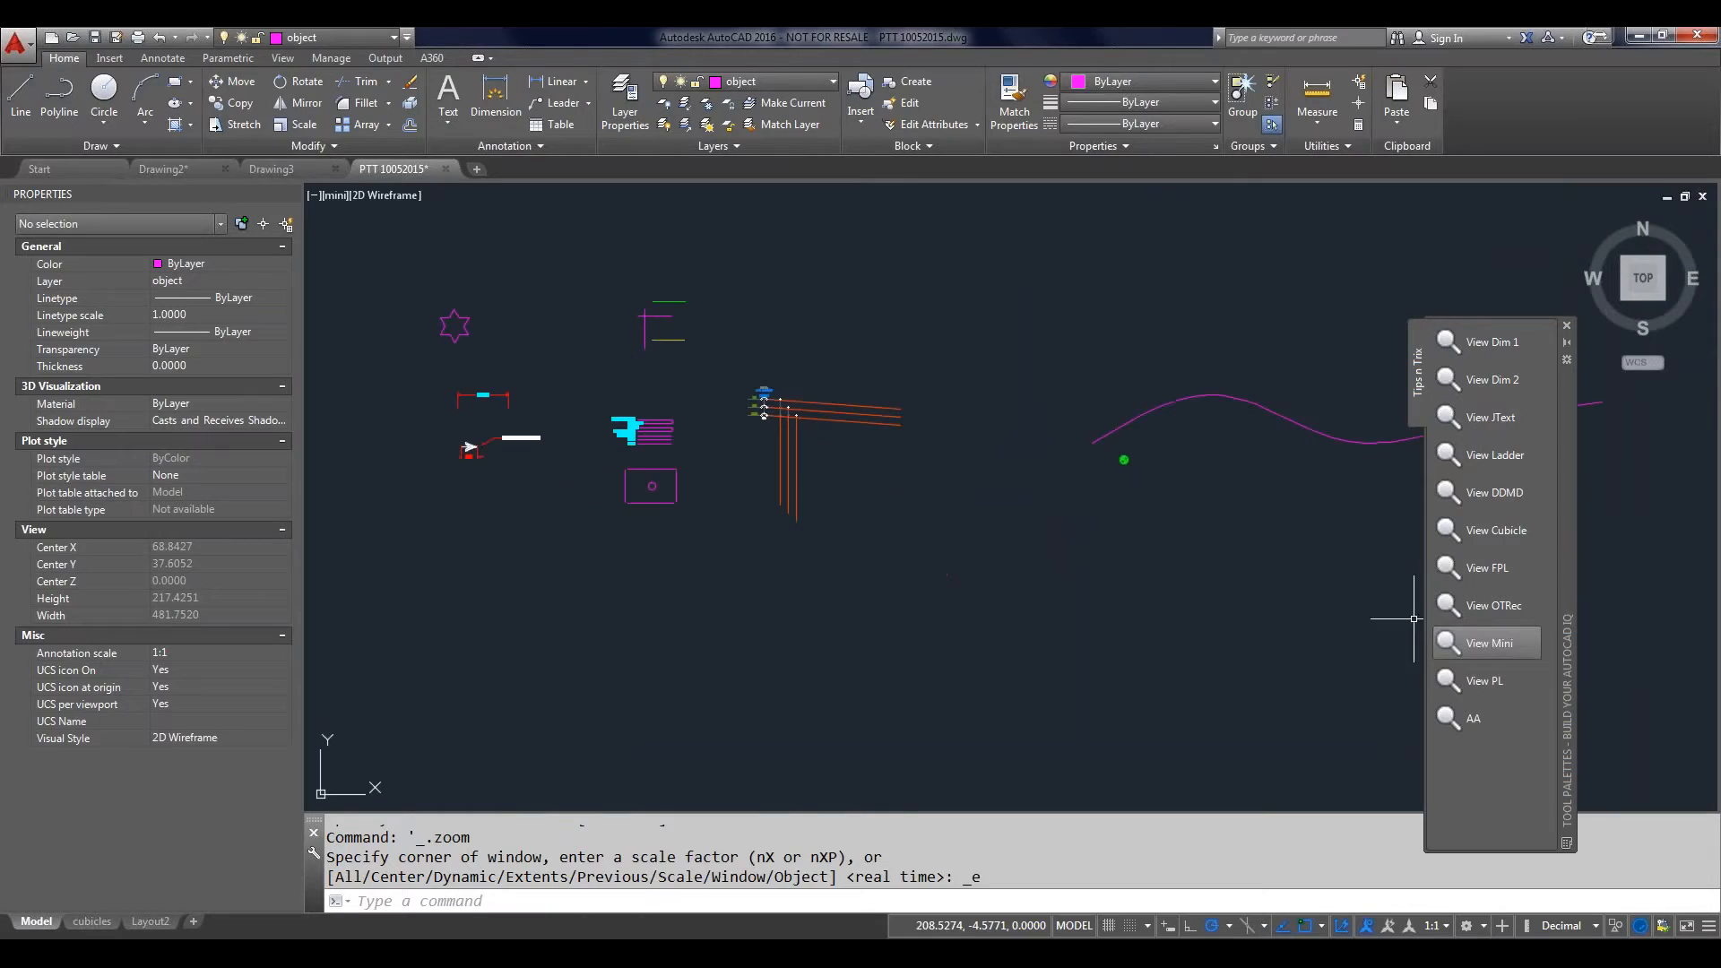
Step: Erase all the drawing objects from the star to the wavy curve with a crossing selection
click(1296, 228)
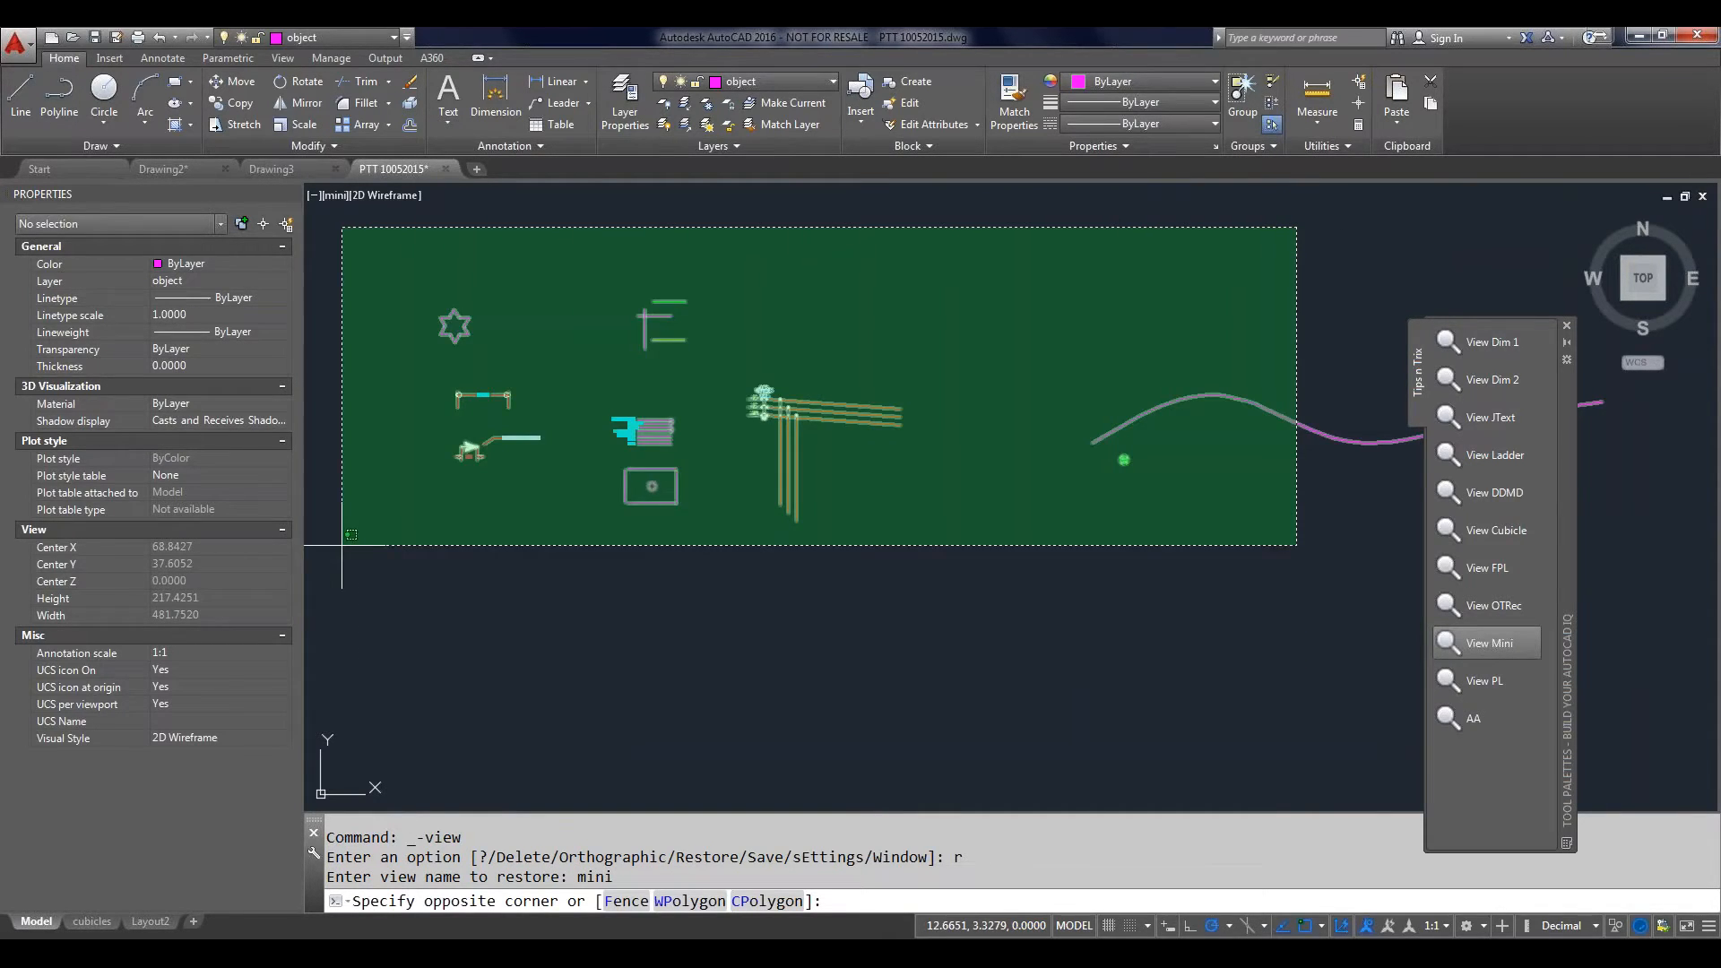
click(339, 548)
text(e)
key(Return)
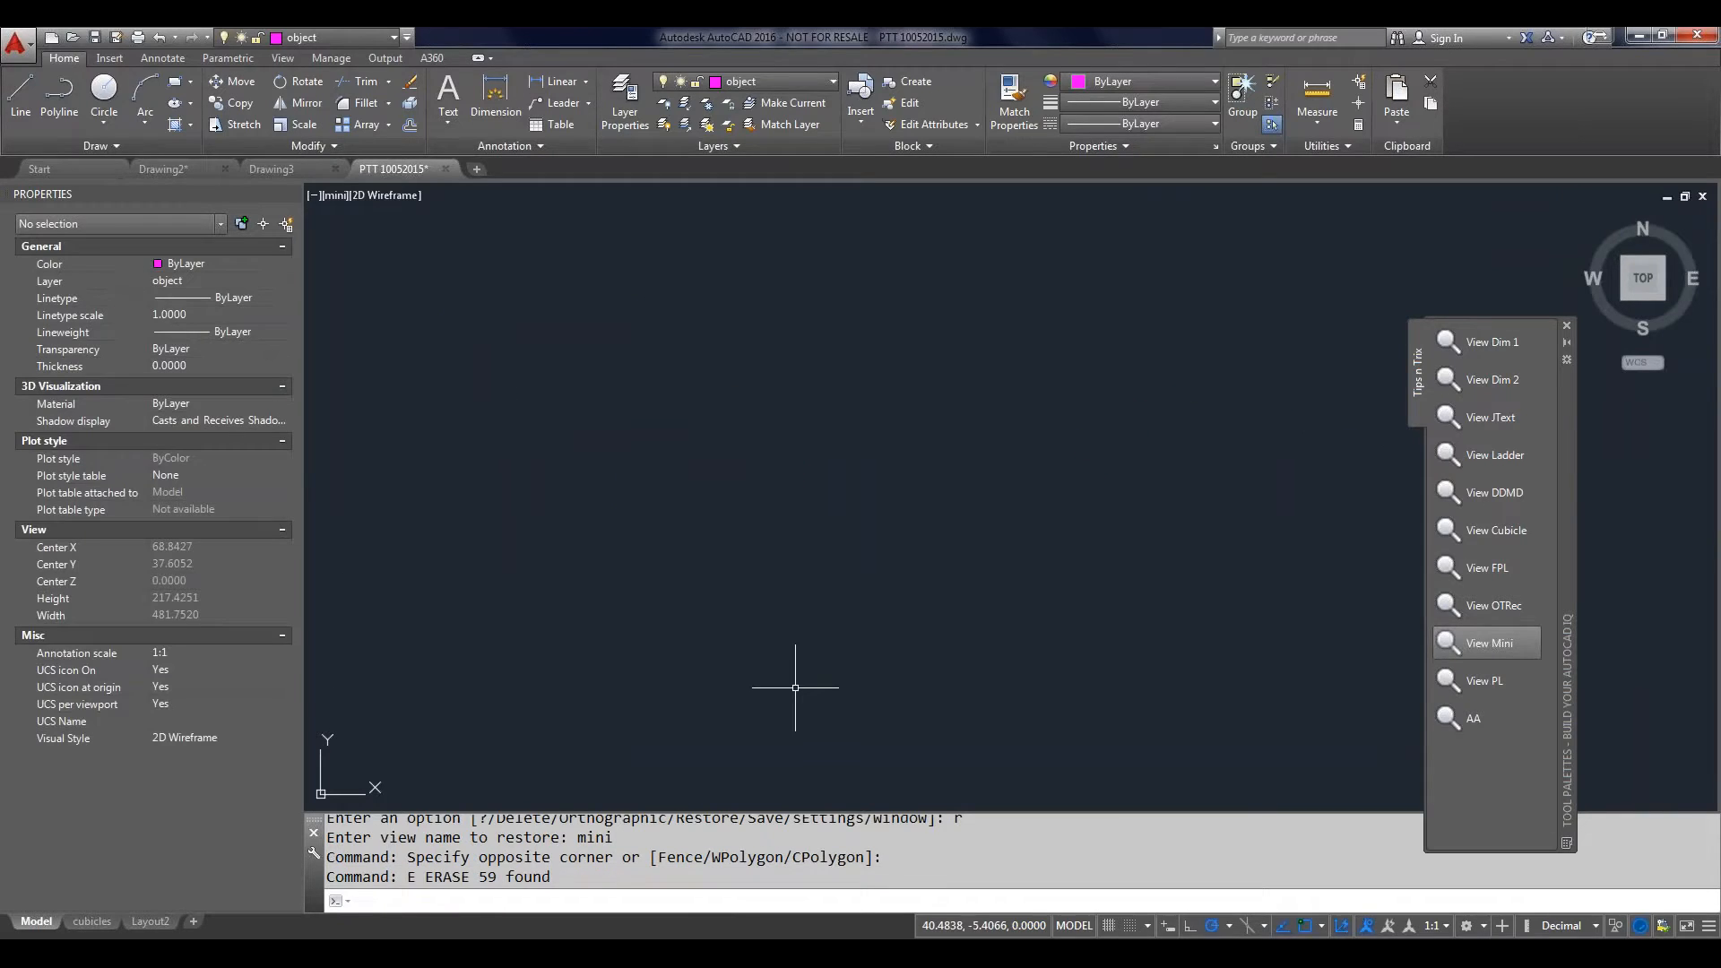
Step: Draw five circles scattered across the emptied area, with radii of about 2 to 3.6 units
text(c)
key(Return)
click(614, 493)
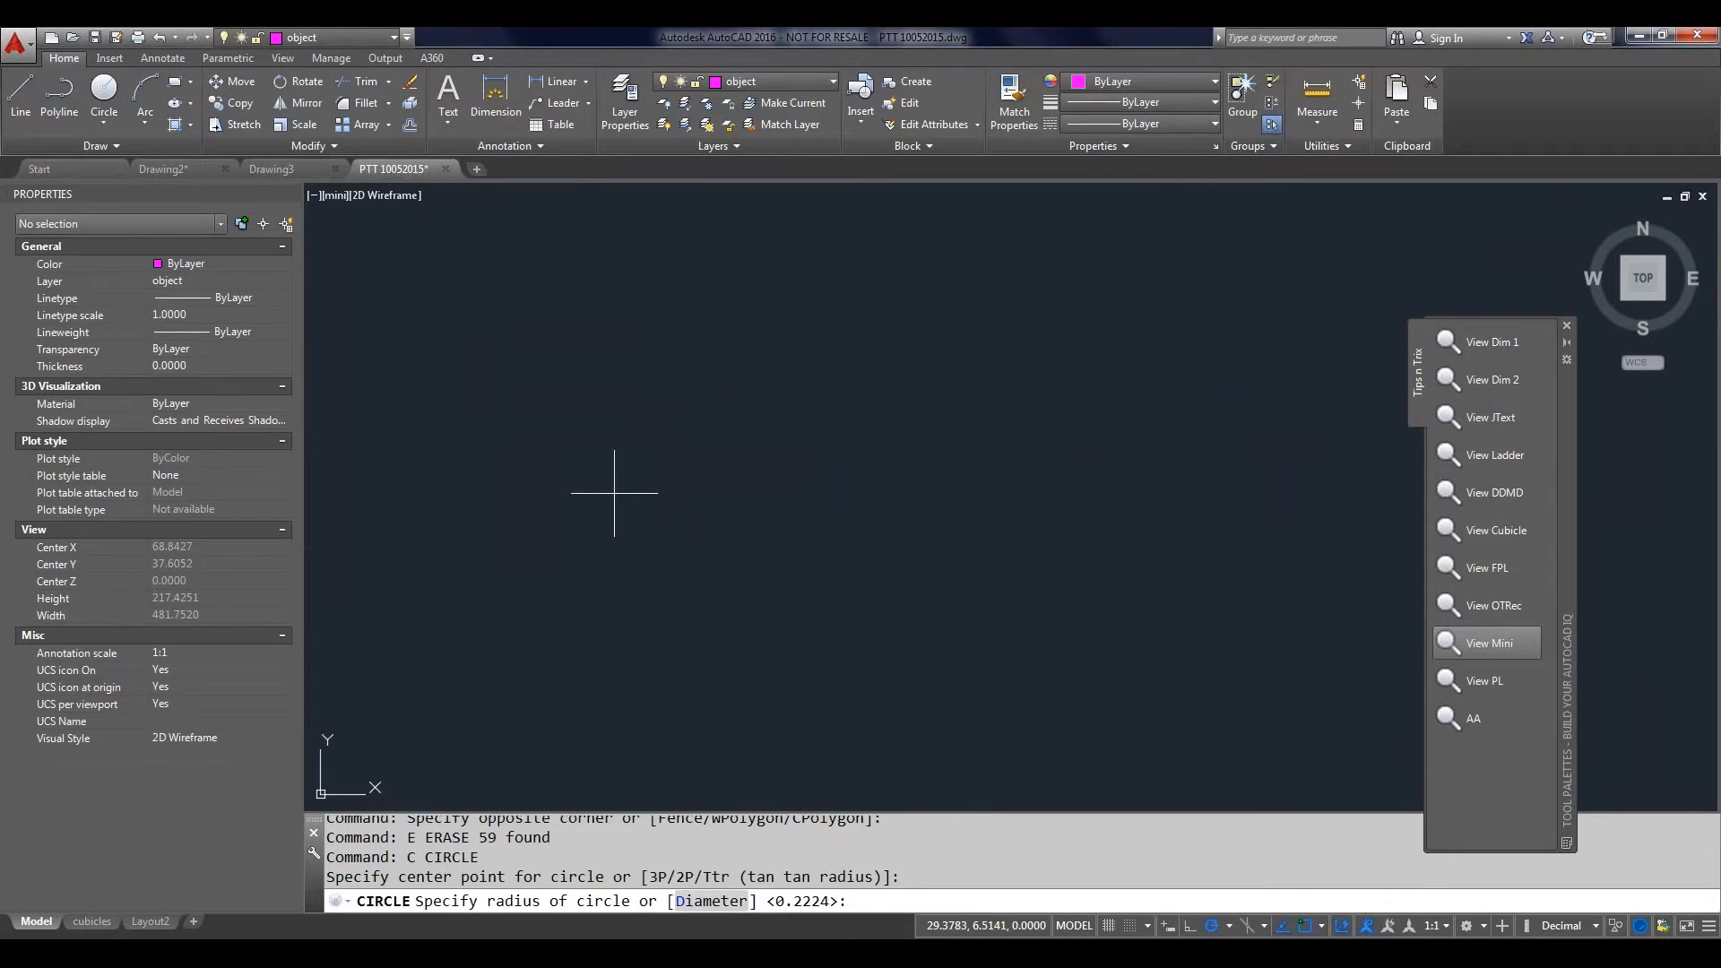
key(Return)
click(779, 456)
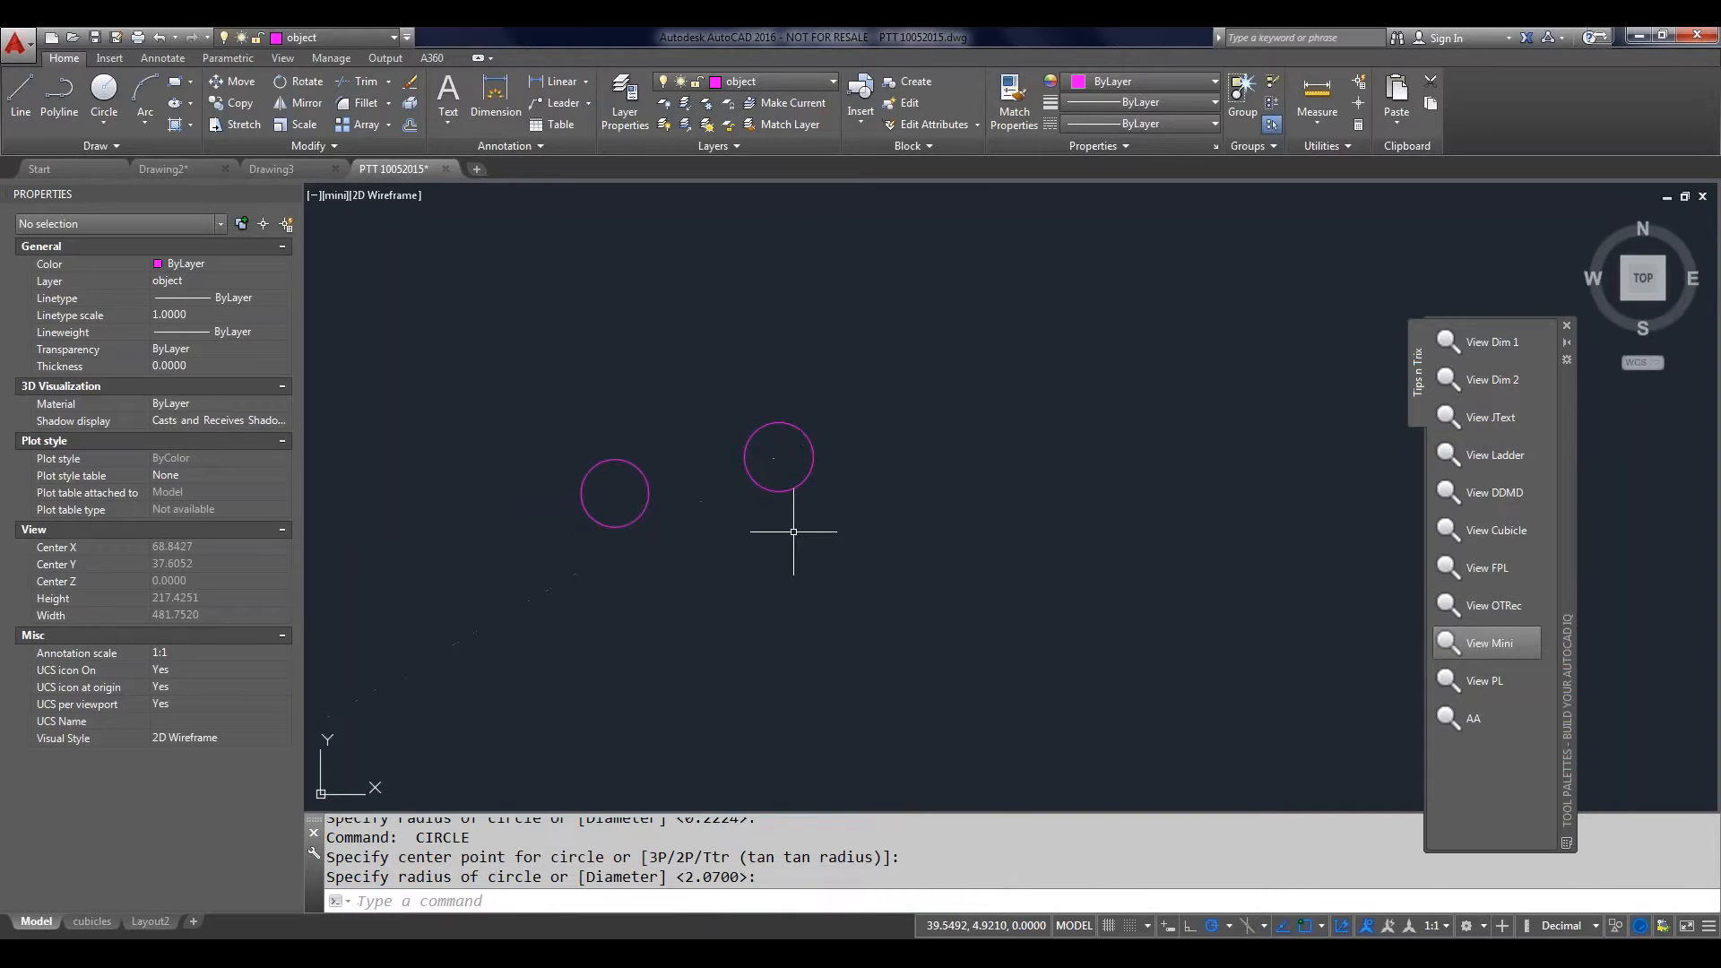
key(Return)
click(864, 584)
click(814, 584)
key(Return)
click(1184, 432)
click(1128, 442)
key(Return)
click(976, 385)
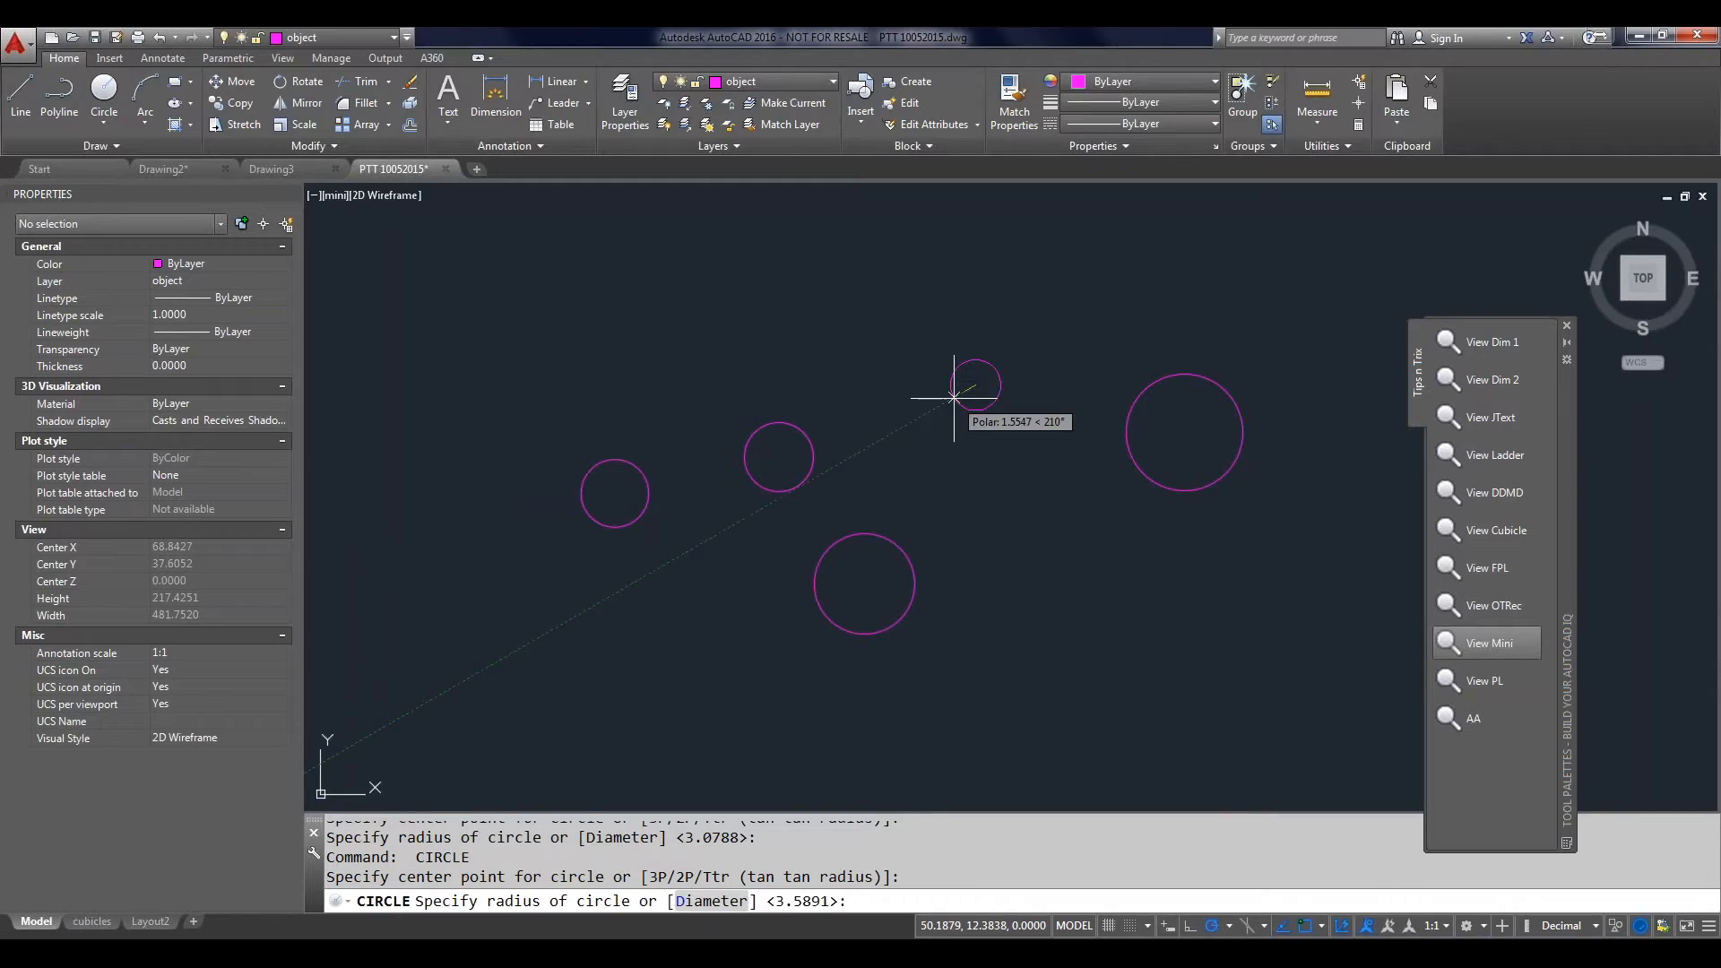
click(934, 424)
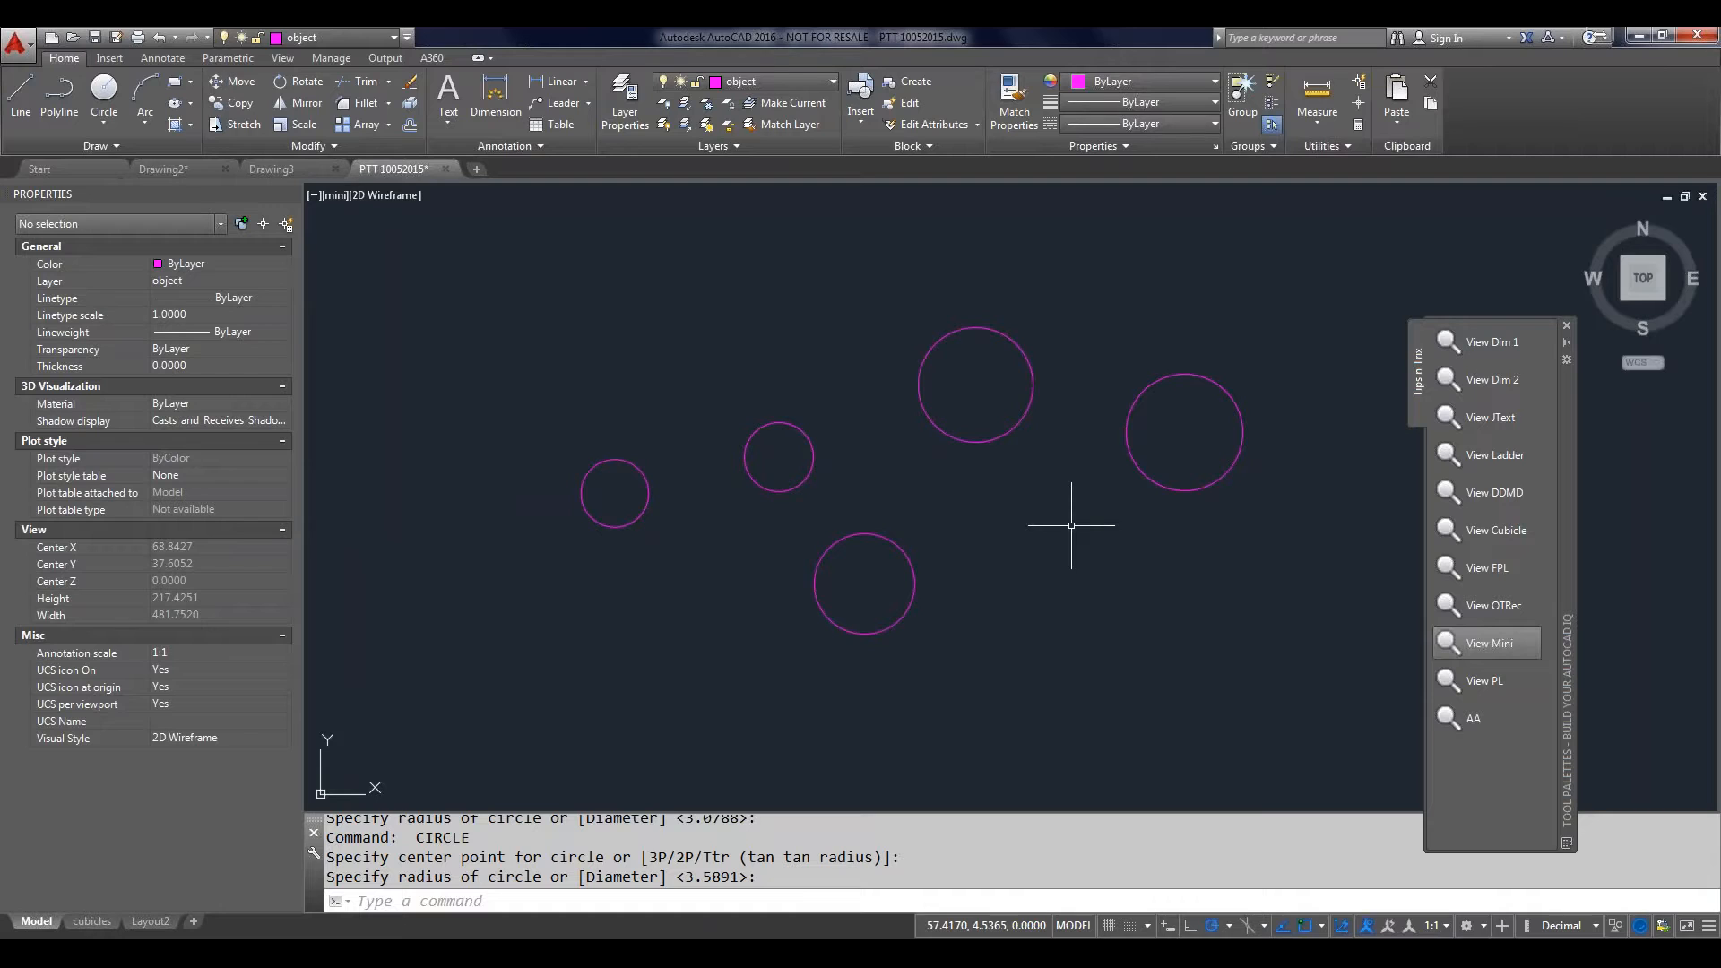
Step: Bring back the last erased objects with the OOPS command while keeping the new circles
text(oops)
key(Return)
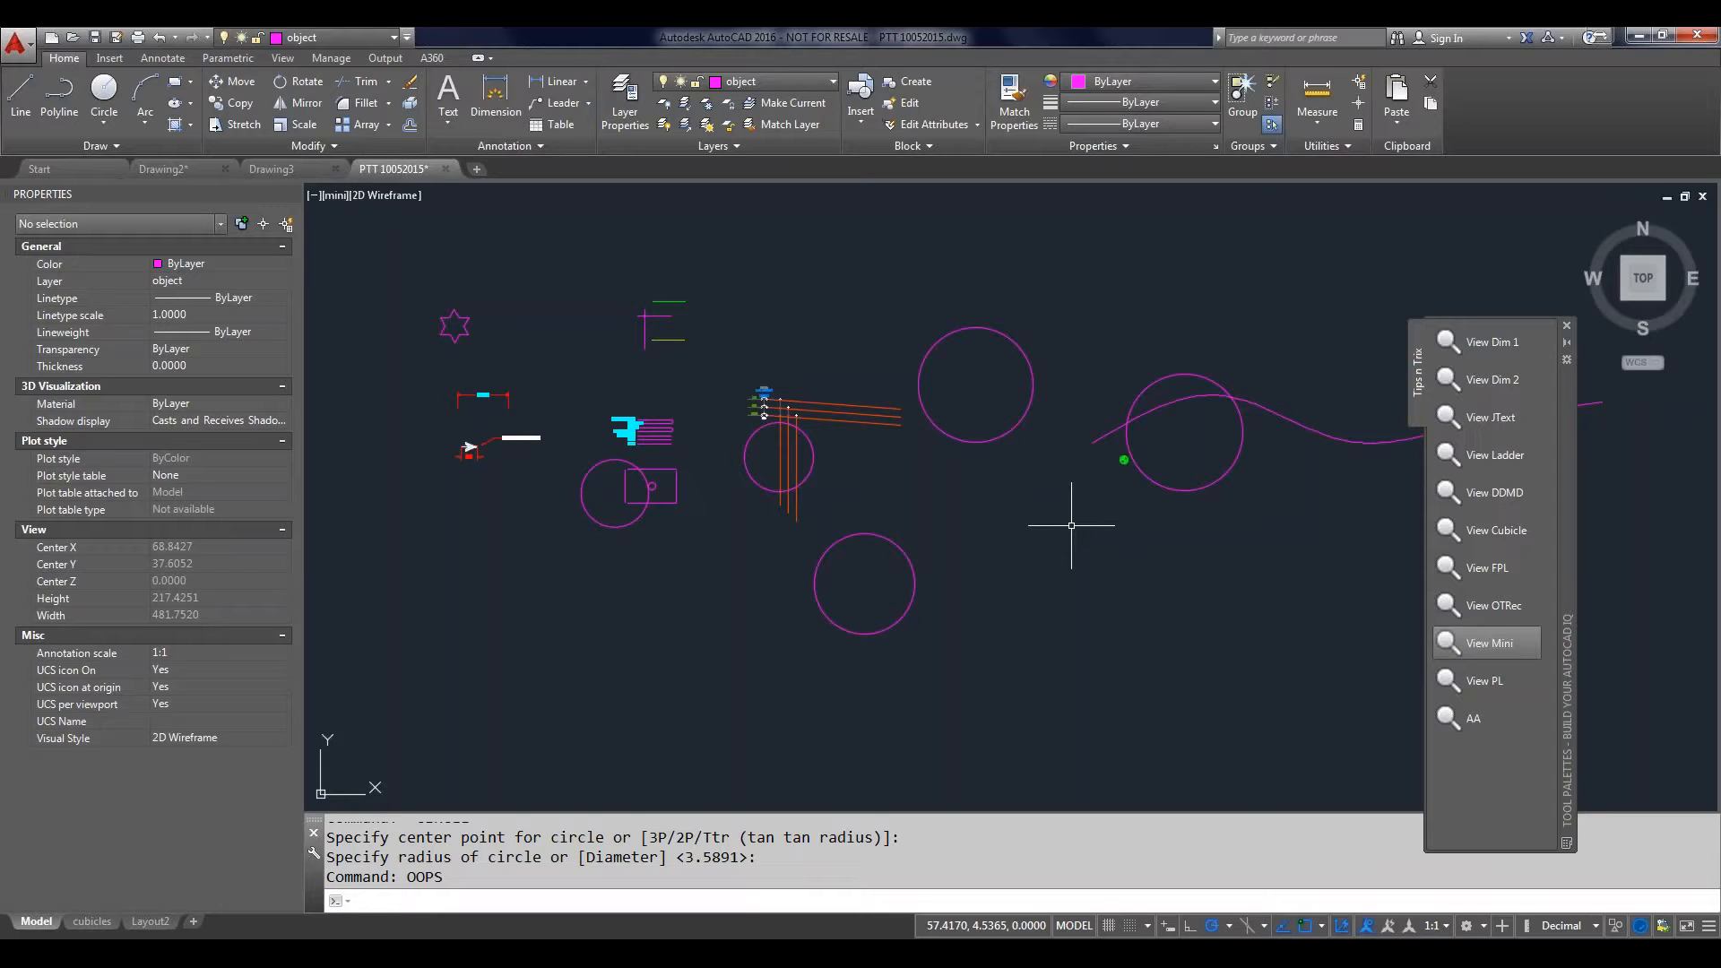
Step: Erase the five circles scattered among the drawing objects
click(1172, 487)
click(1000, 439)
click(889, 541)
click(753, 481)
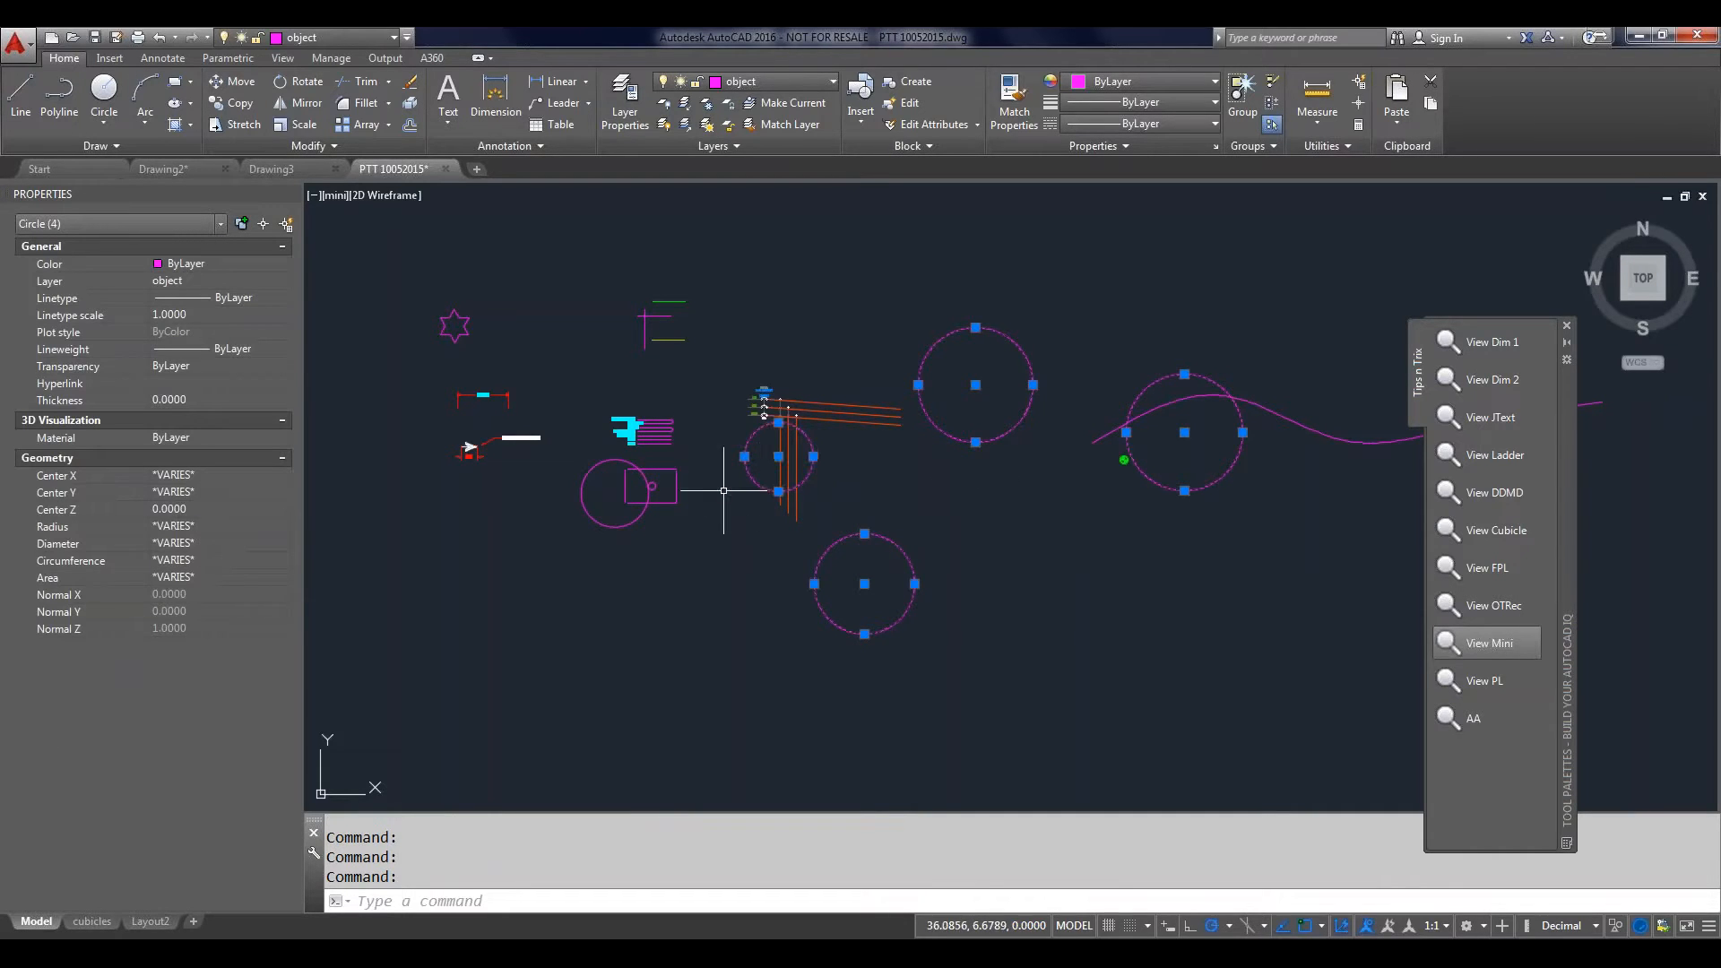
click(627, 526)
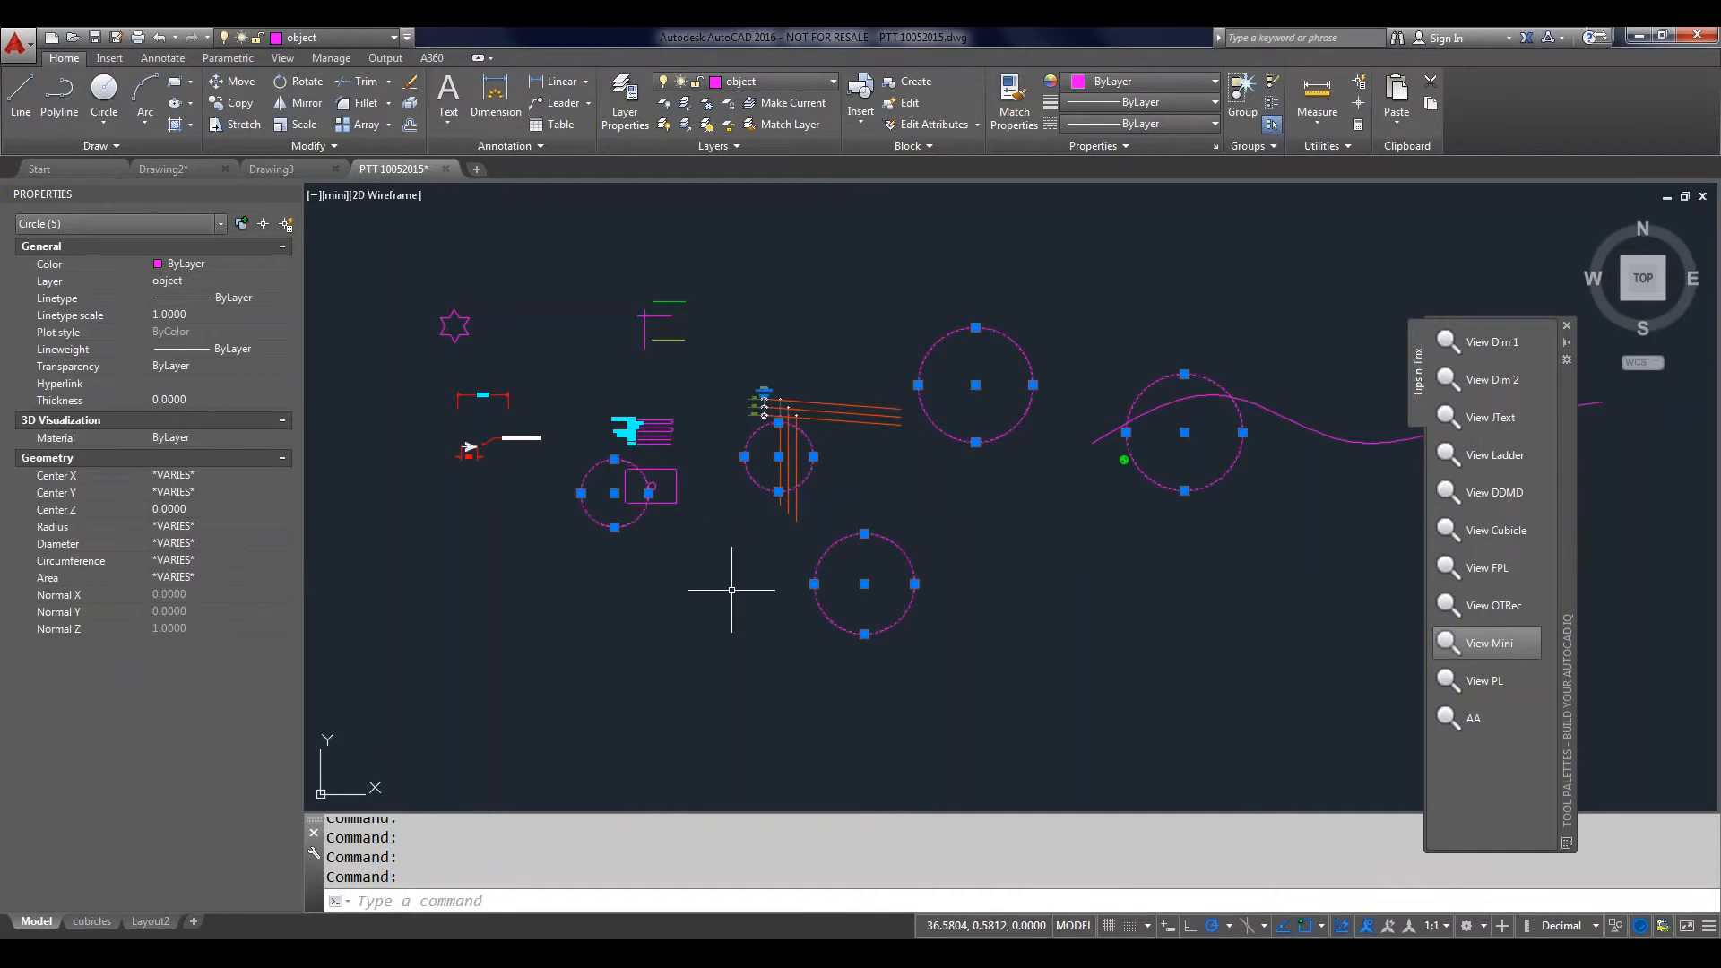
key(Delete)
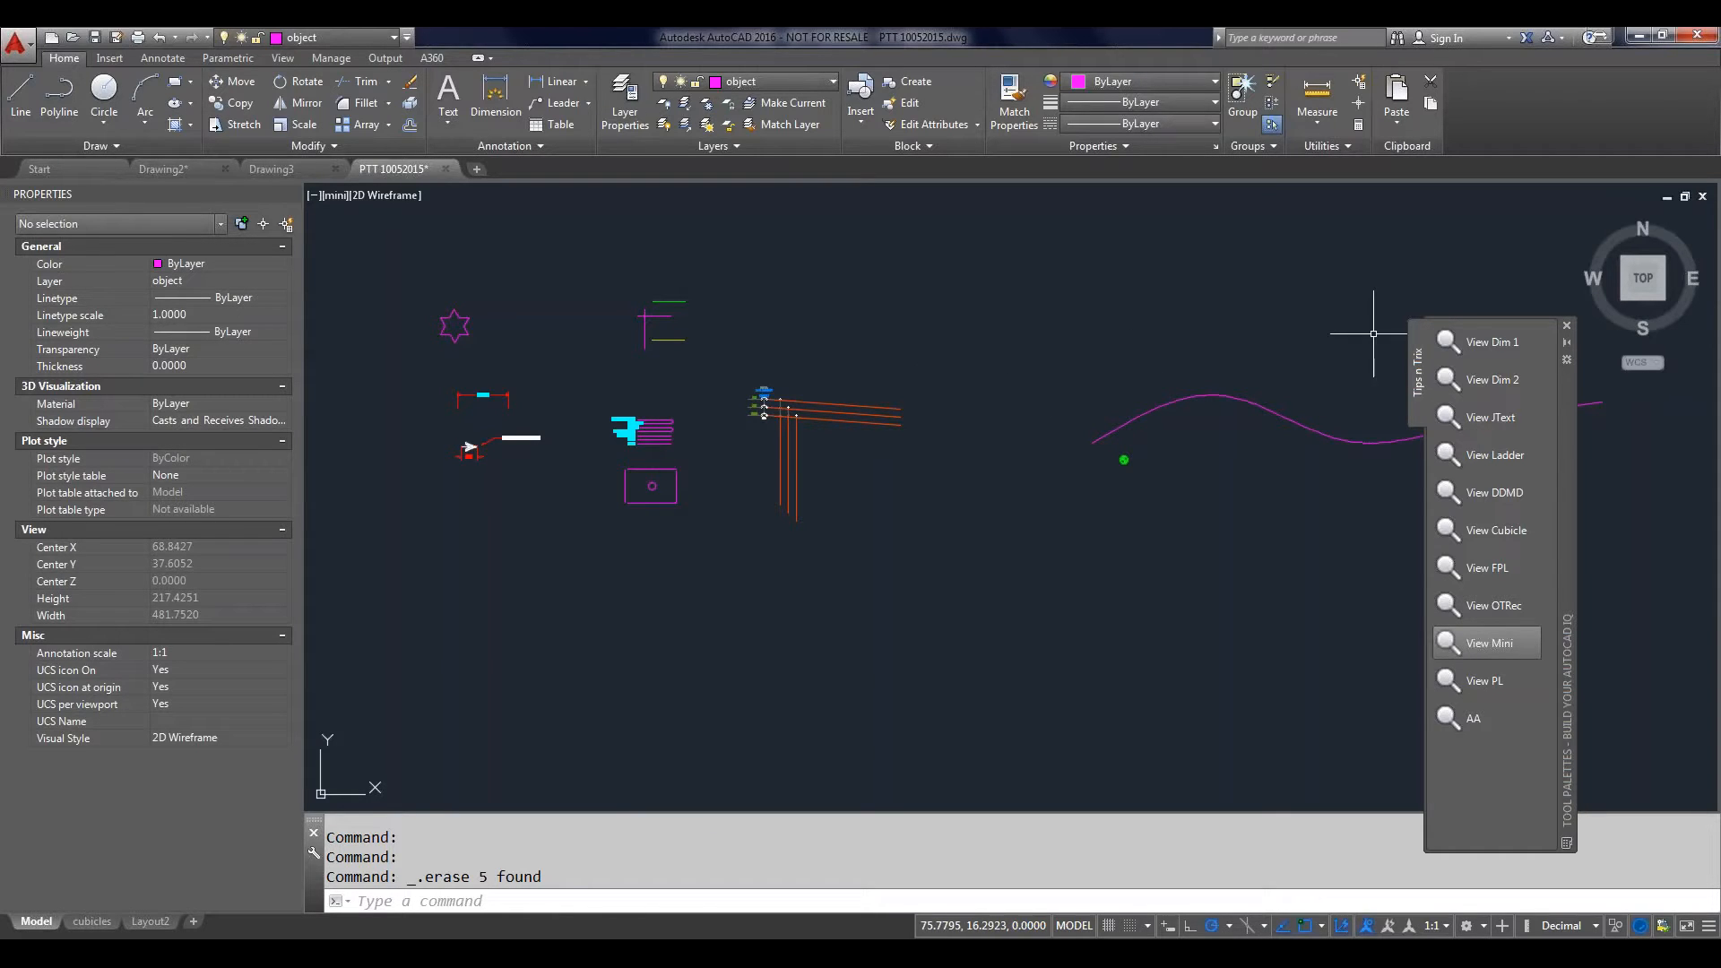
Step: Restore the saved Ladder view and move the tool palette clear of the slanted lines
click(1491, 461)
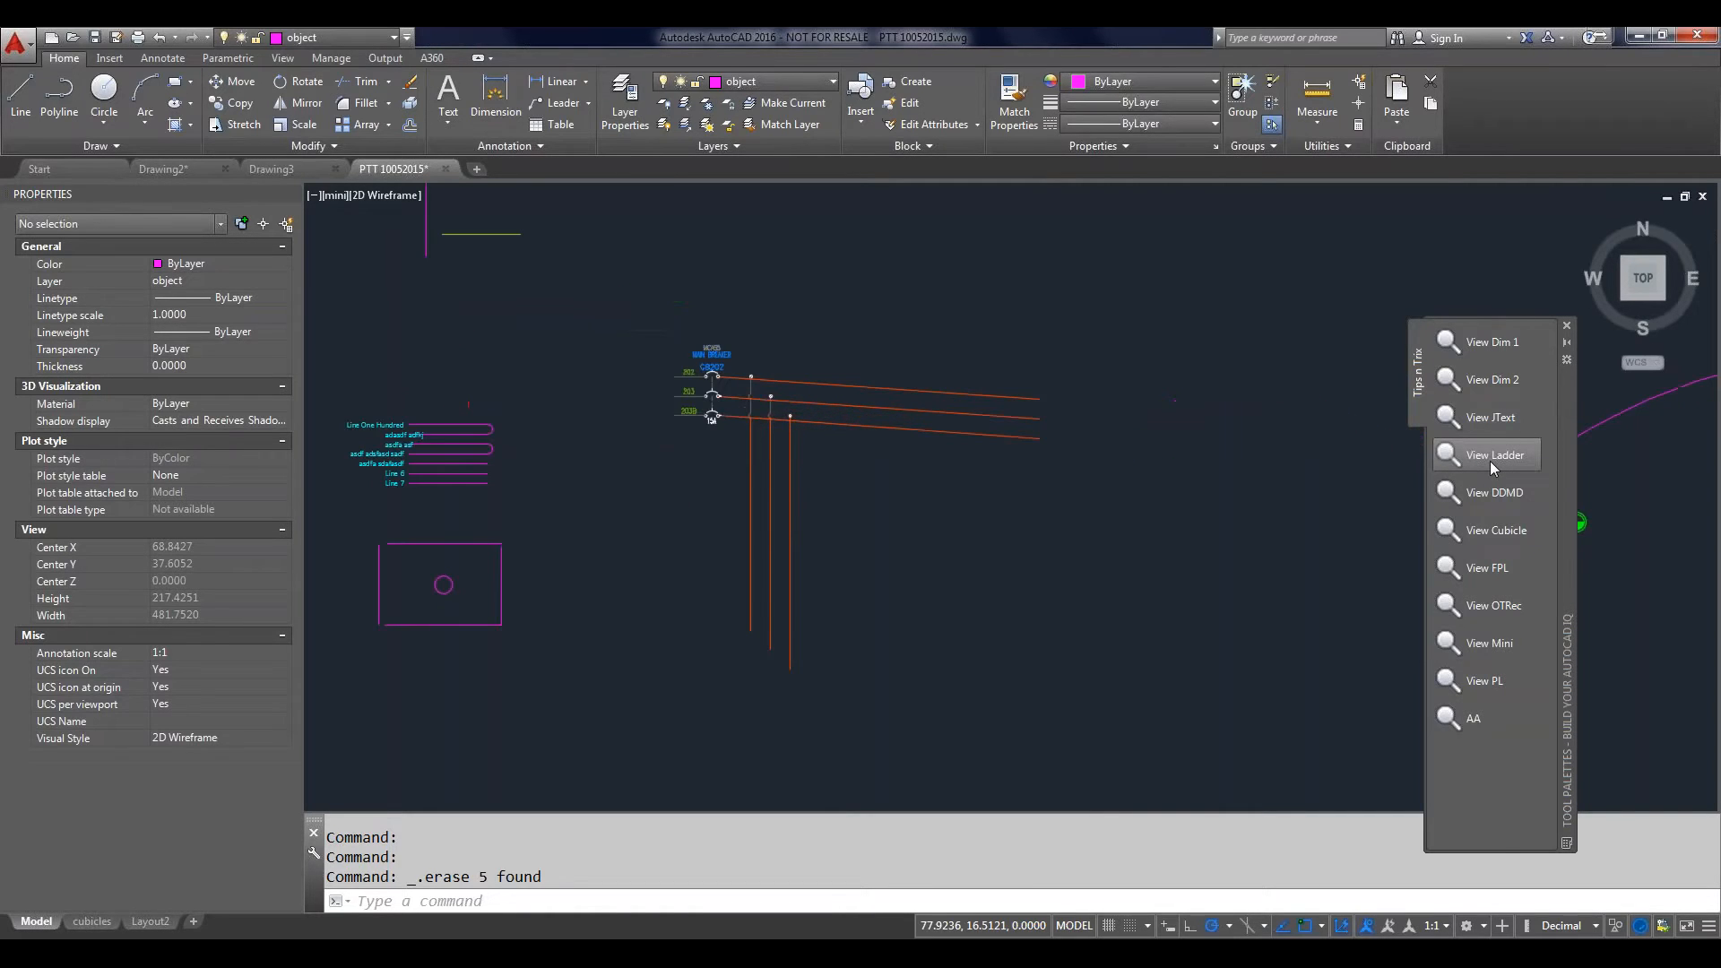
click(1490, 462)
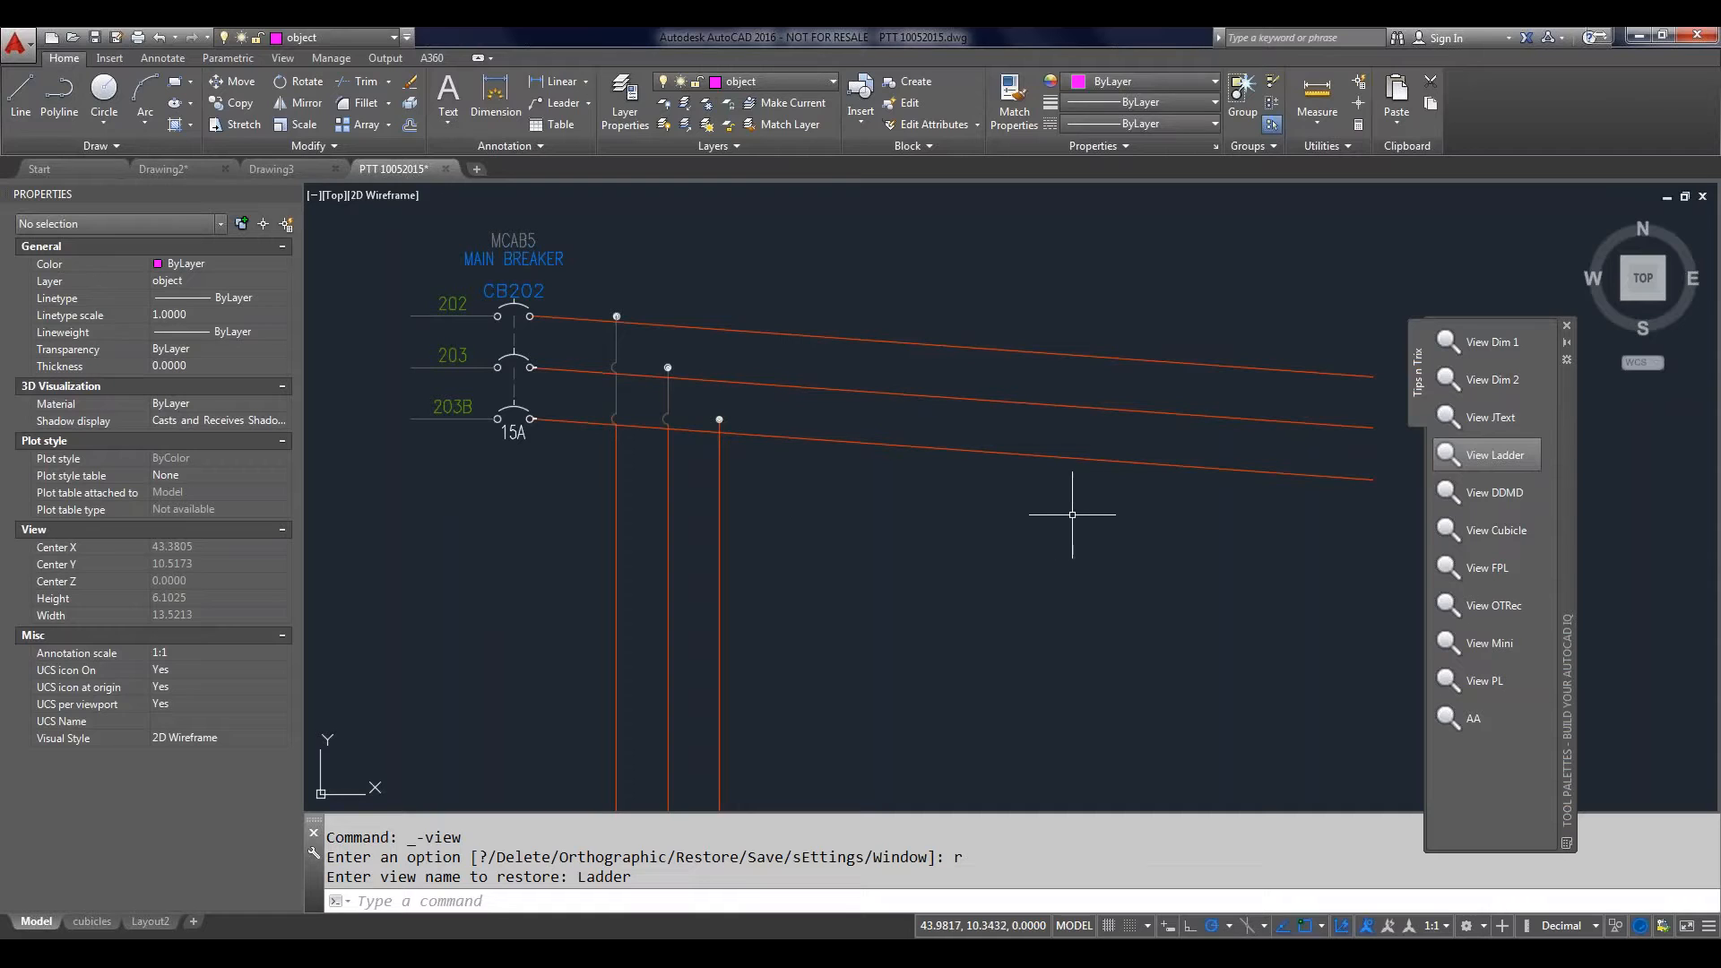
drag(1570, 479, 1676, 522)
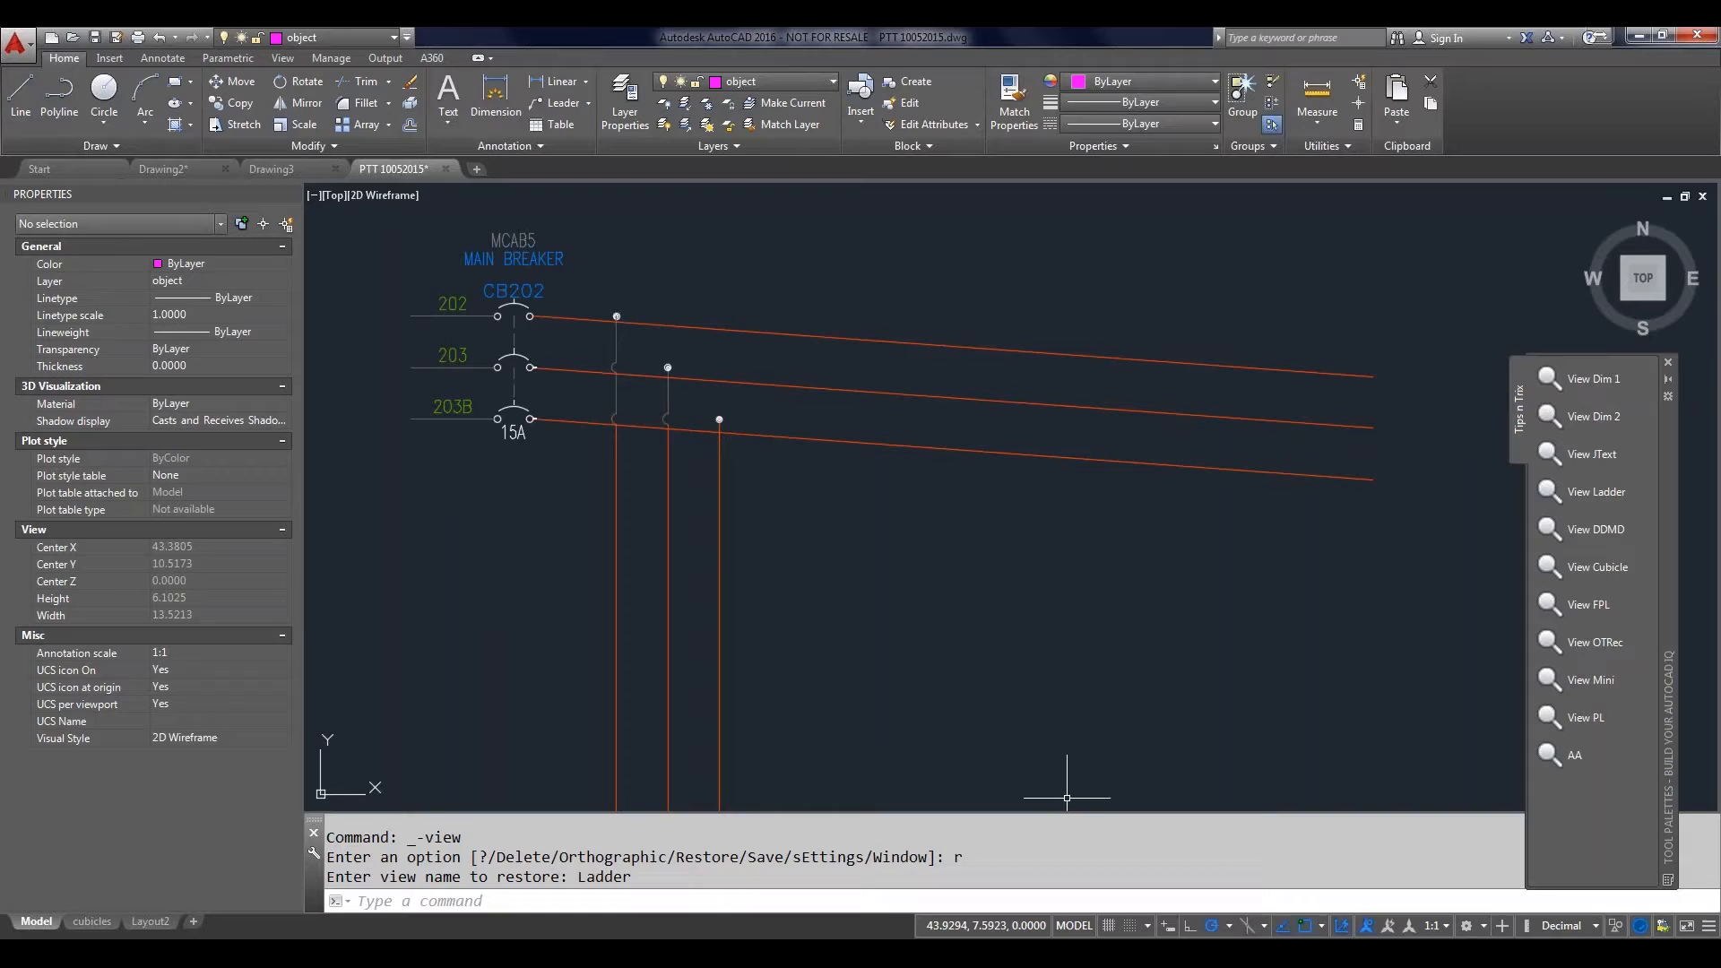
Step: Turn on Ortho mode and try it with a trial line beside the vertical wires, cancelling the line without placing it
key(F8)
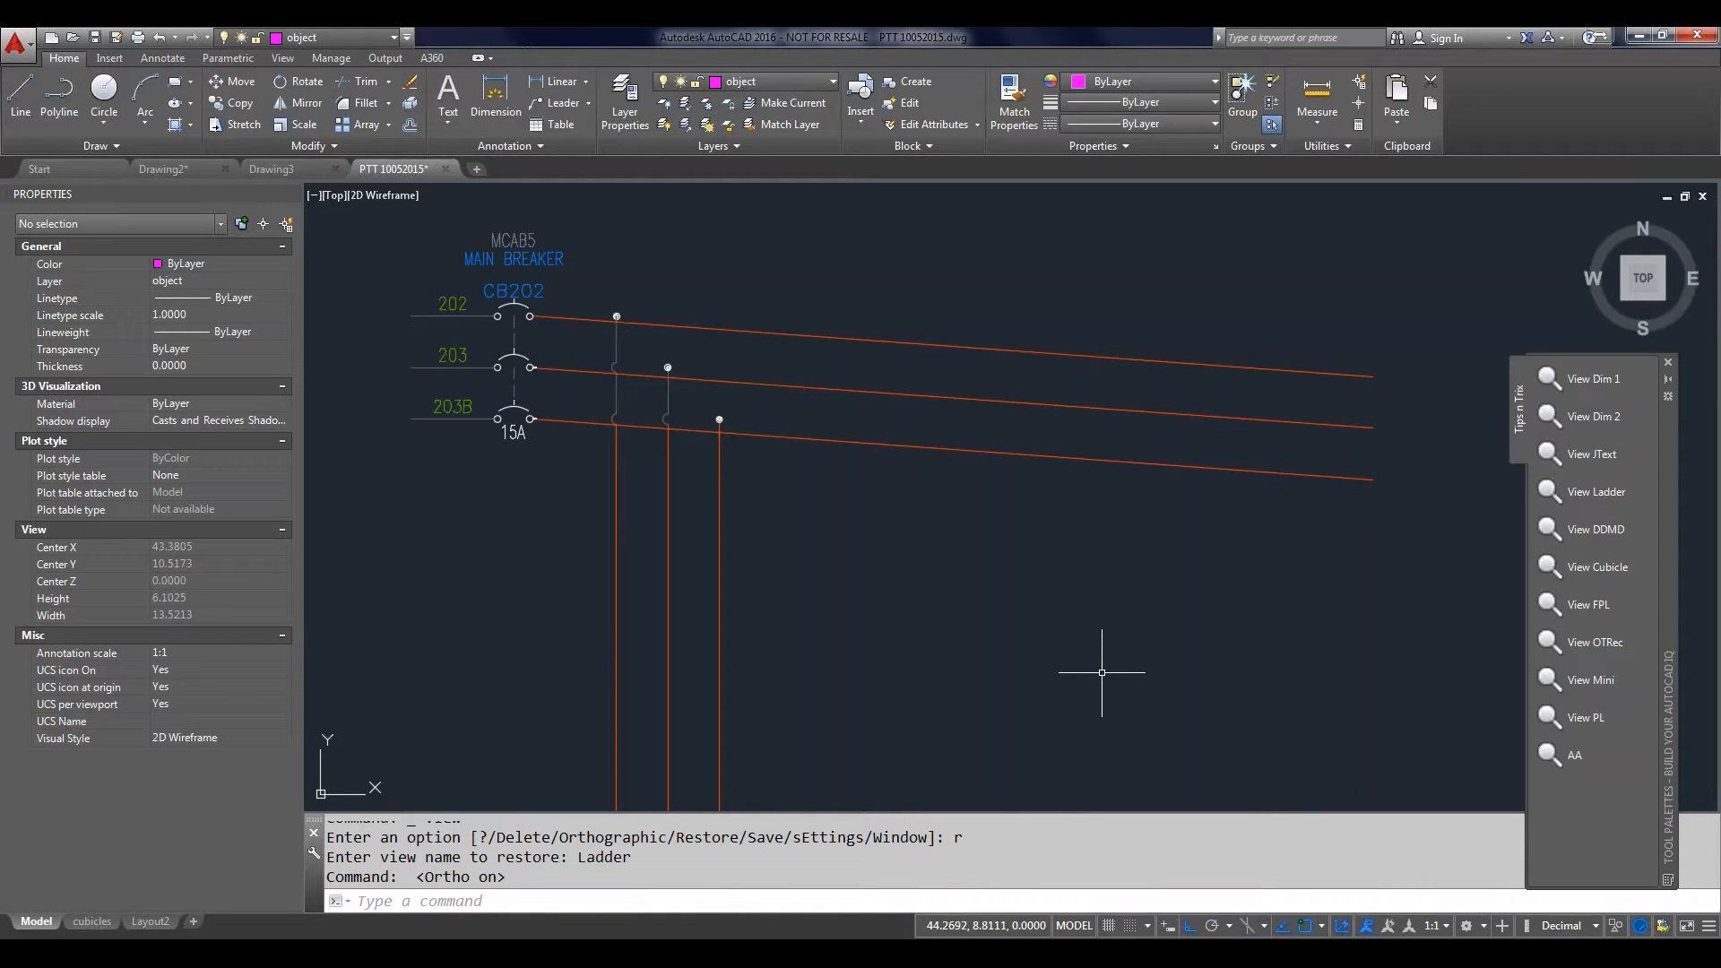
text(l)
key(Return)
click(807, 599)
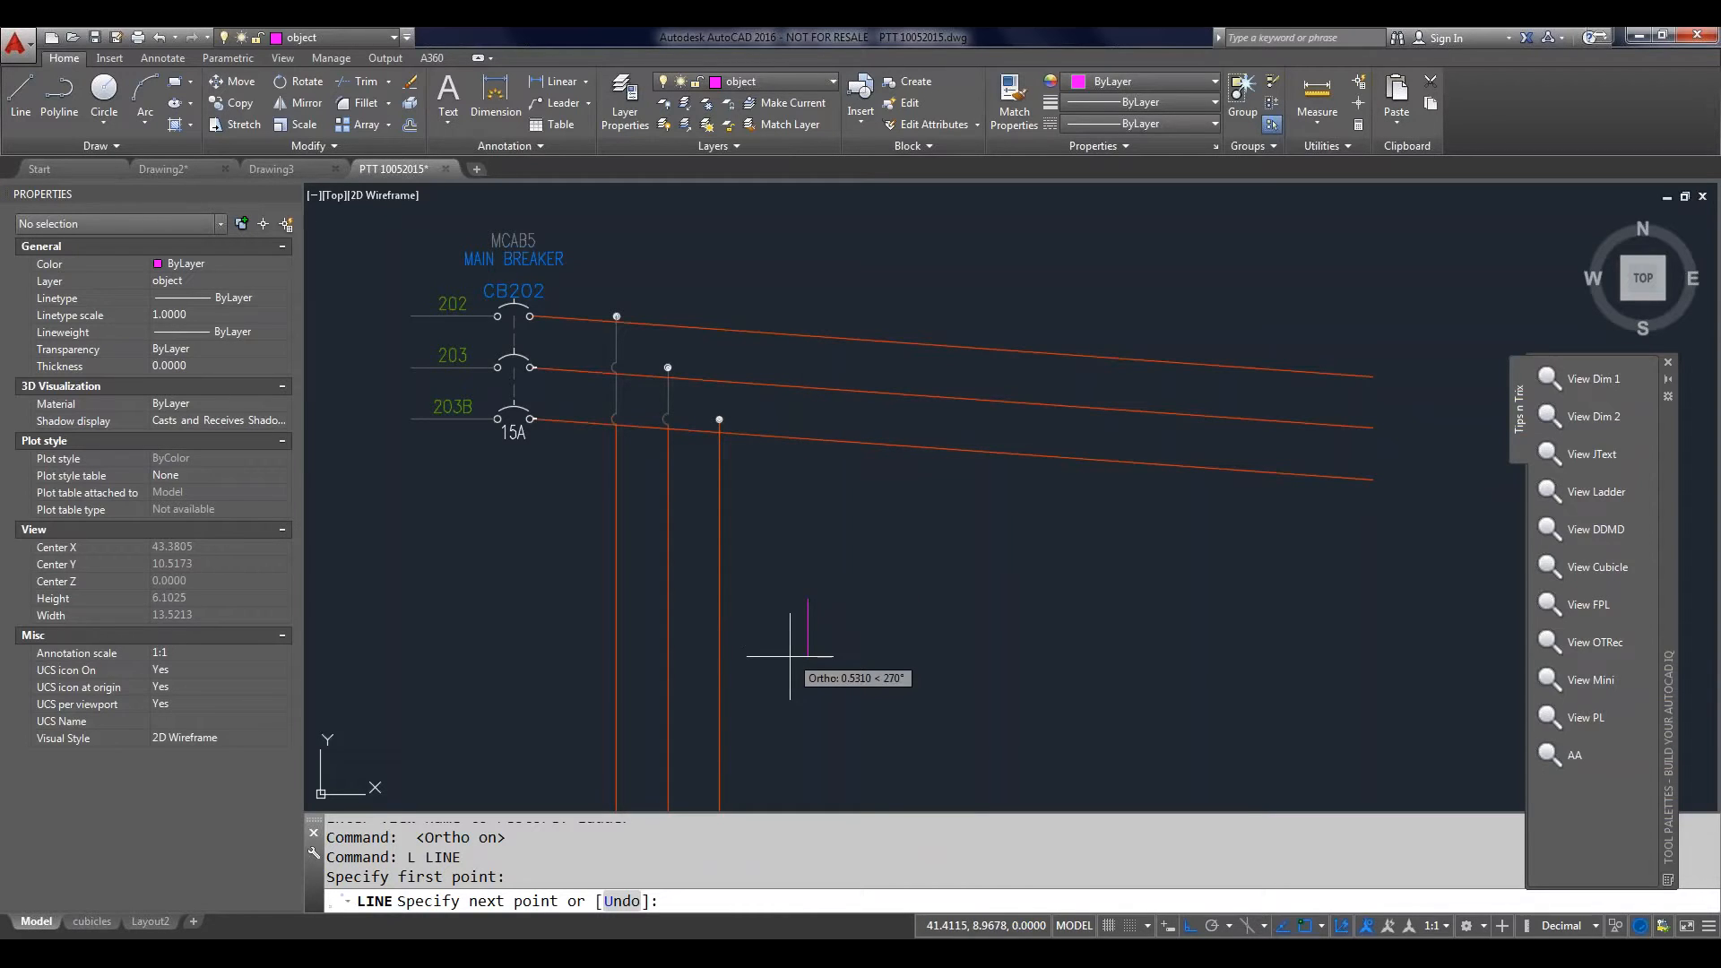
key(Escape)
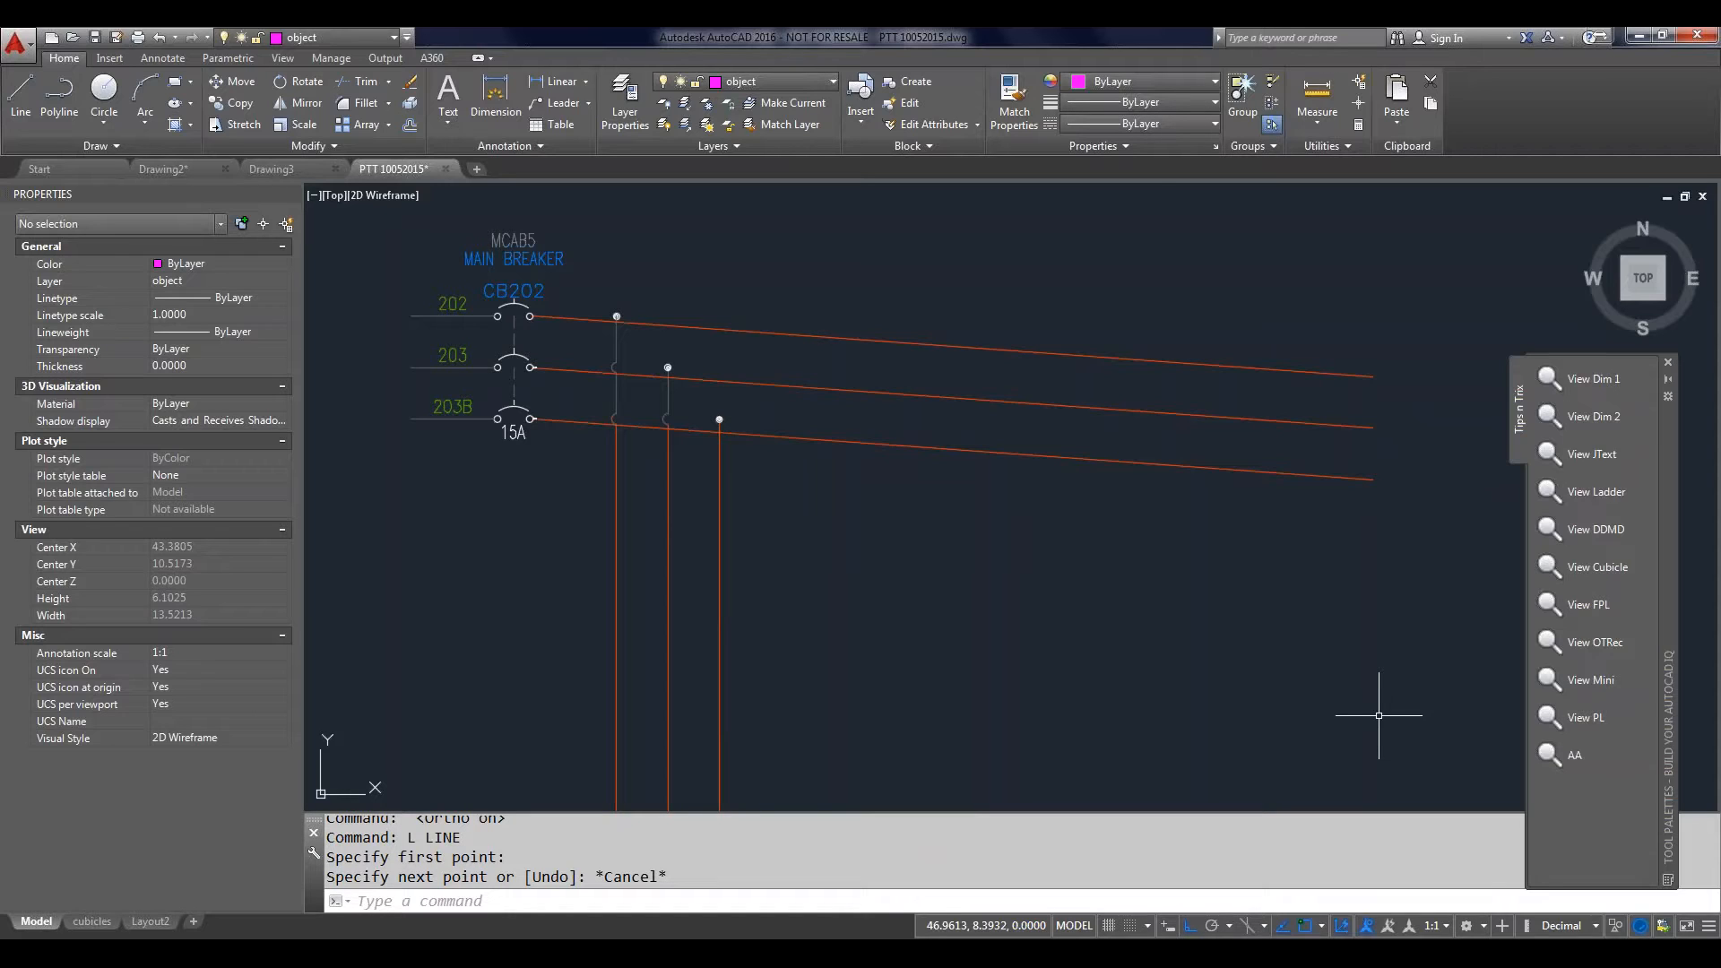
Step: Straighten the three slanted breaker lines with the CHANGE command, using a change point just beyond their far ends
text(change)
key(Return)
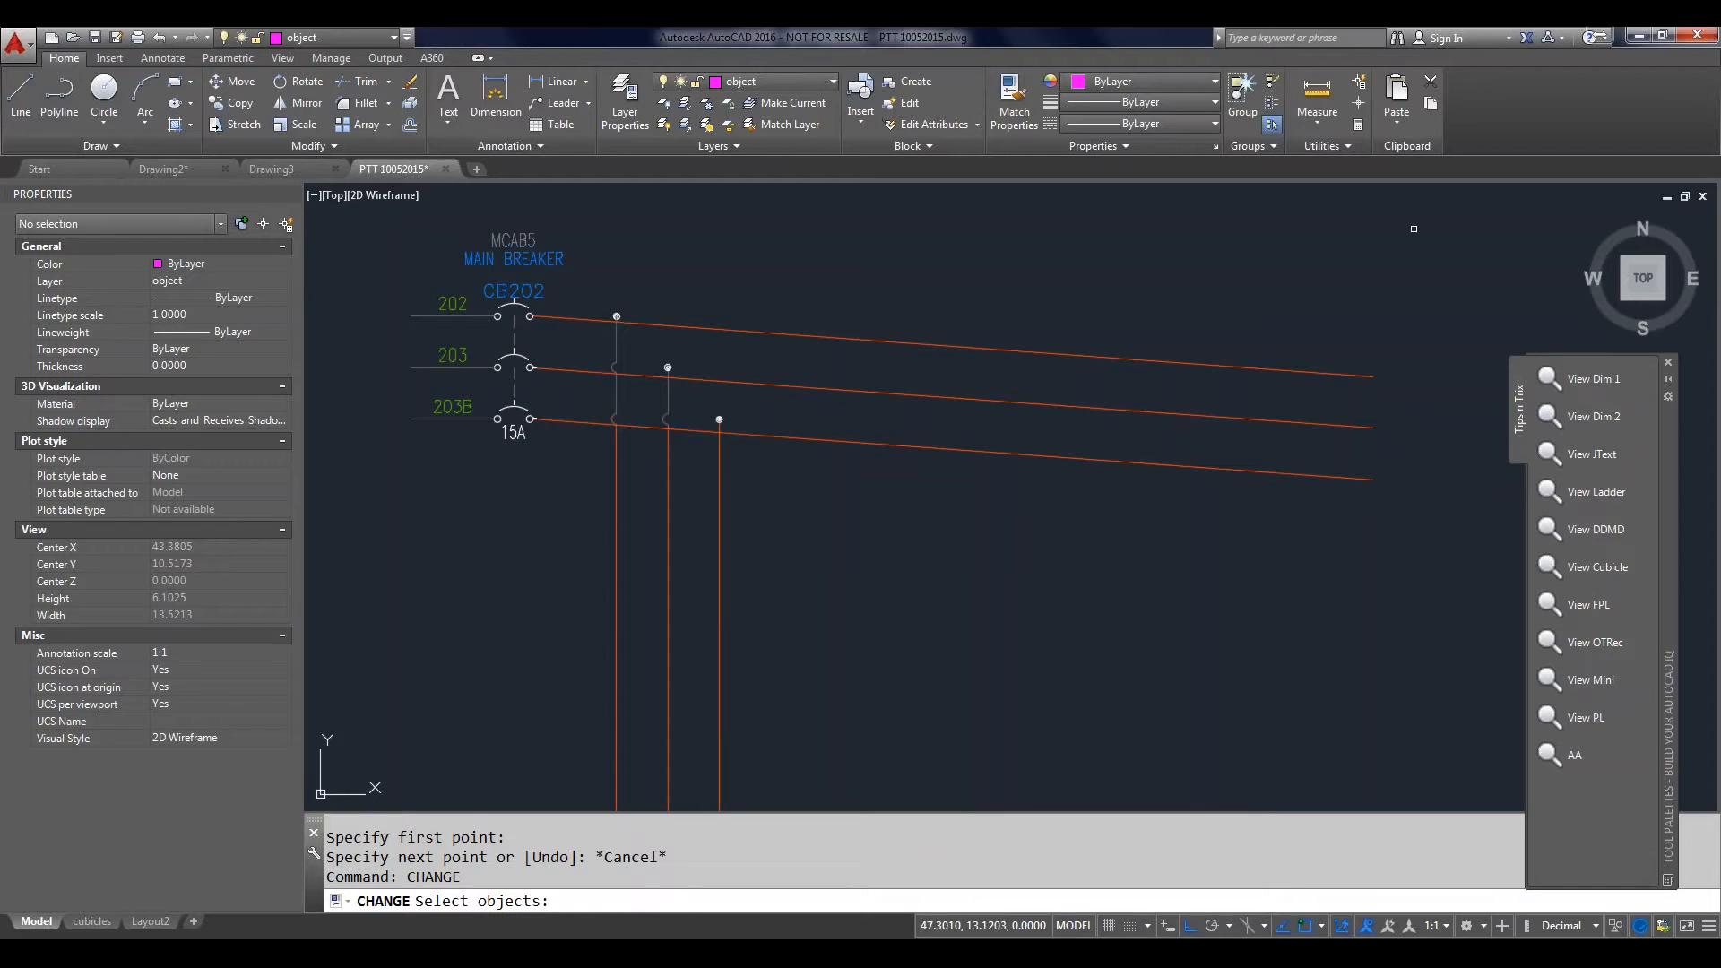
click(1385, 307)
click(1335, 546)
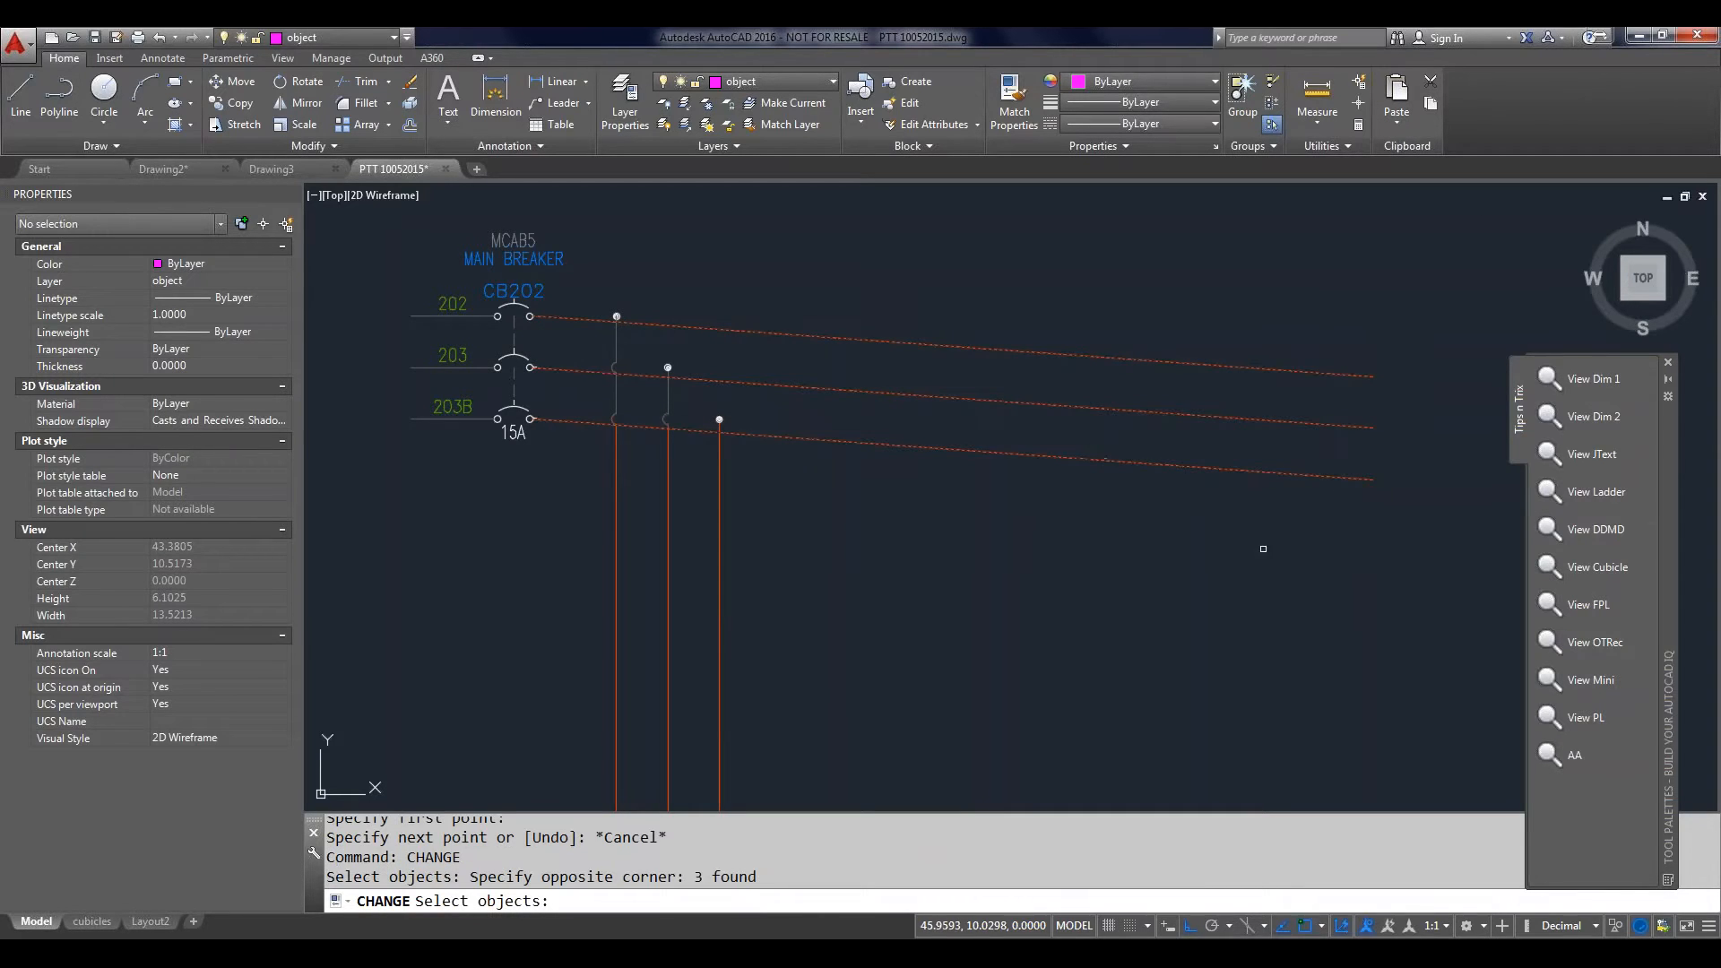
key(Return)
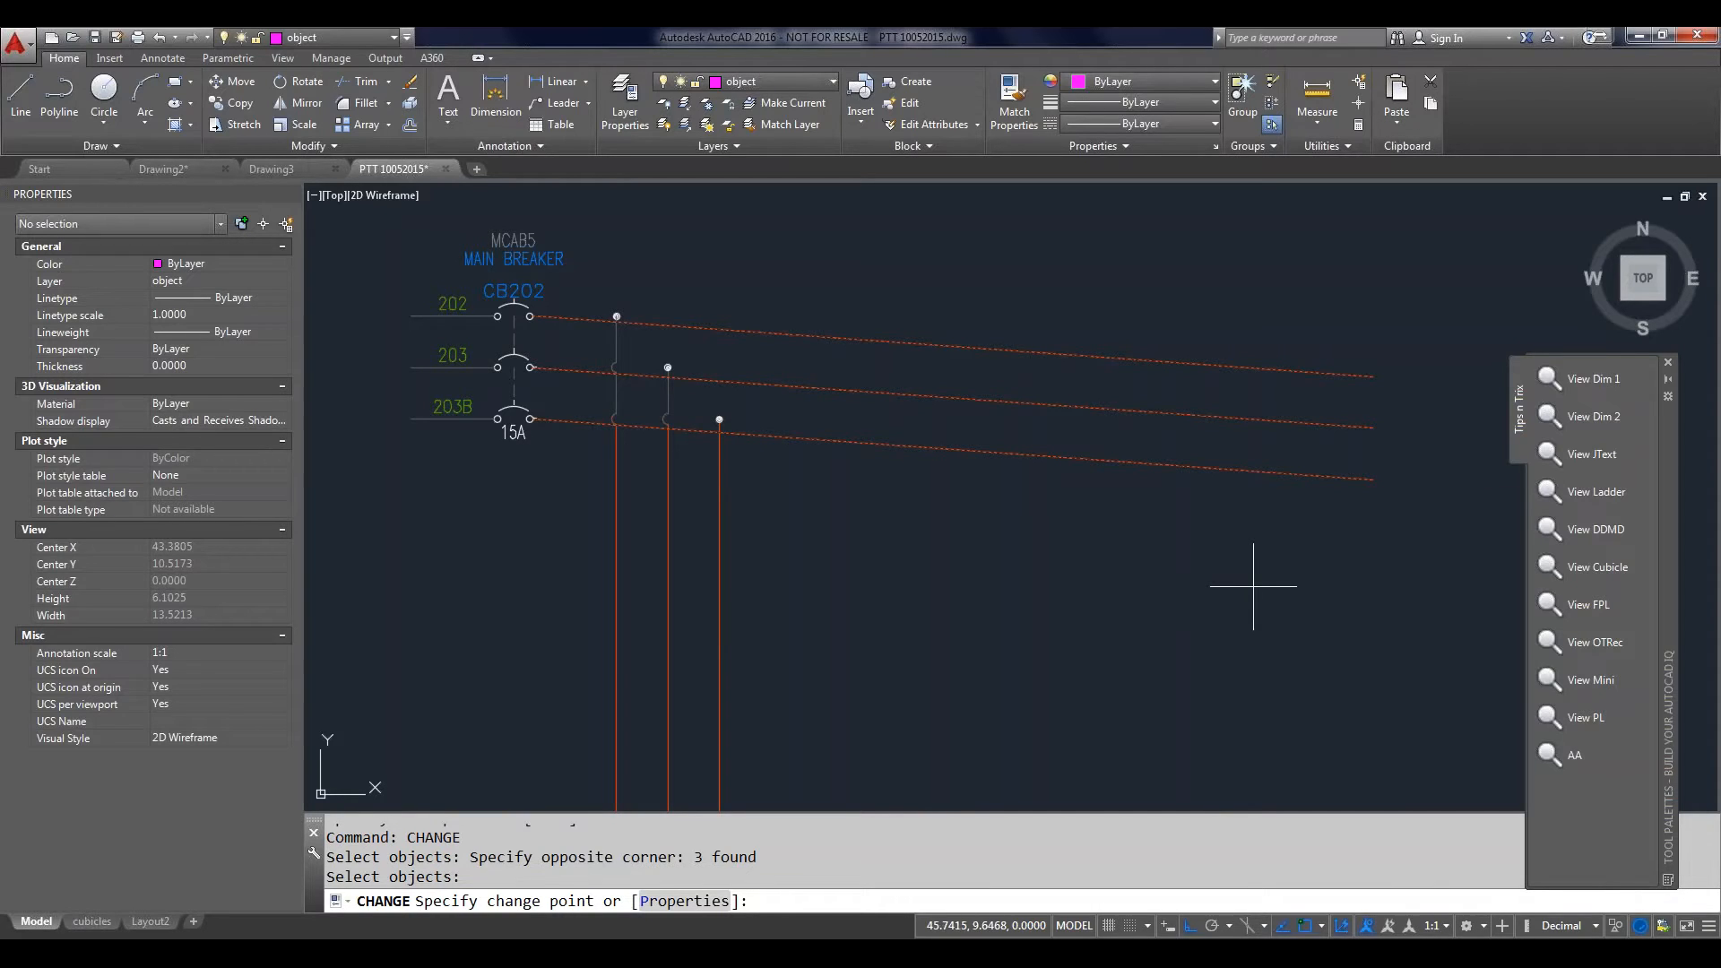
click(1426, 374)
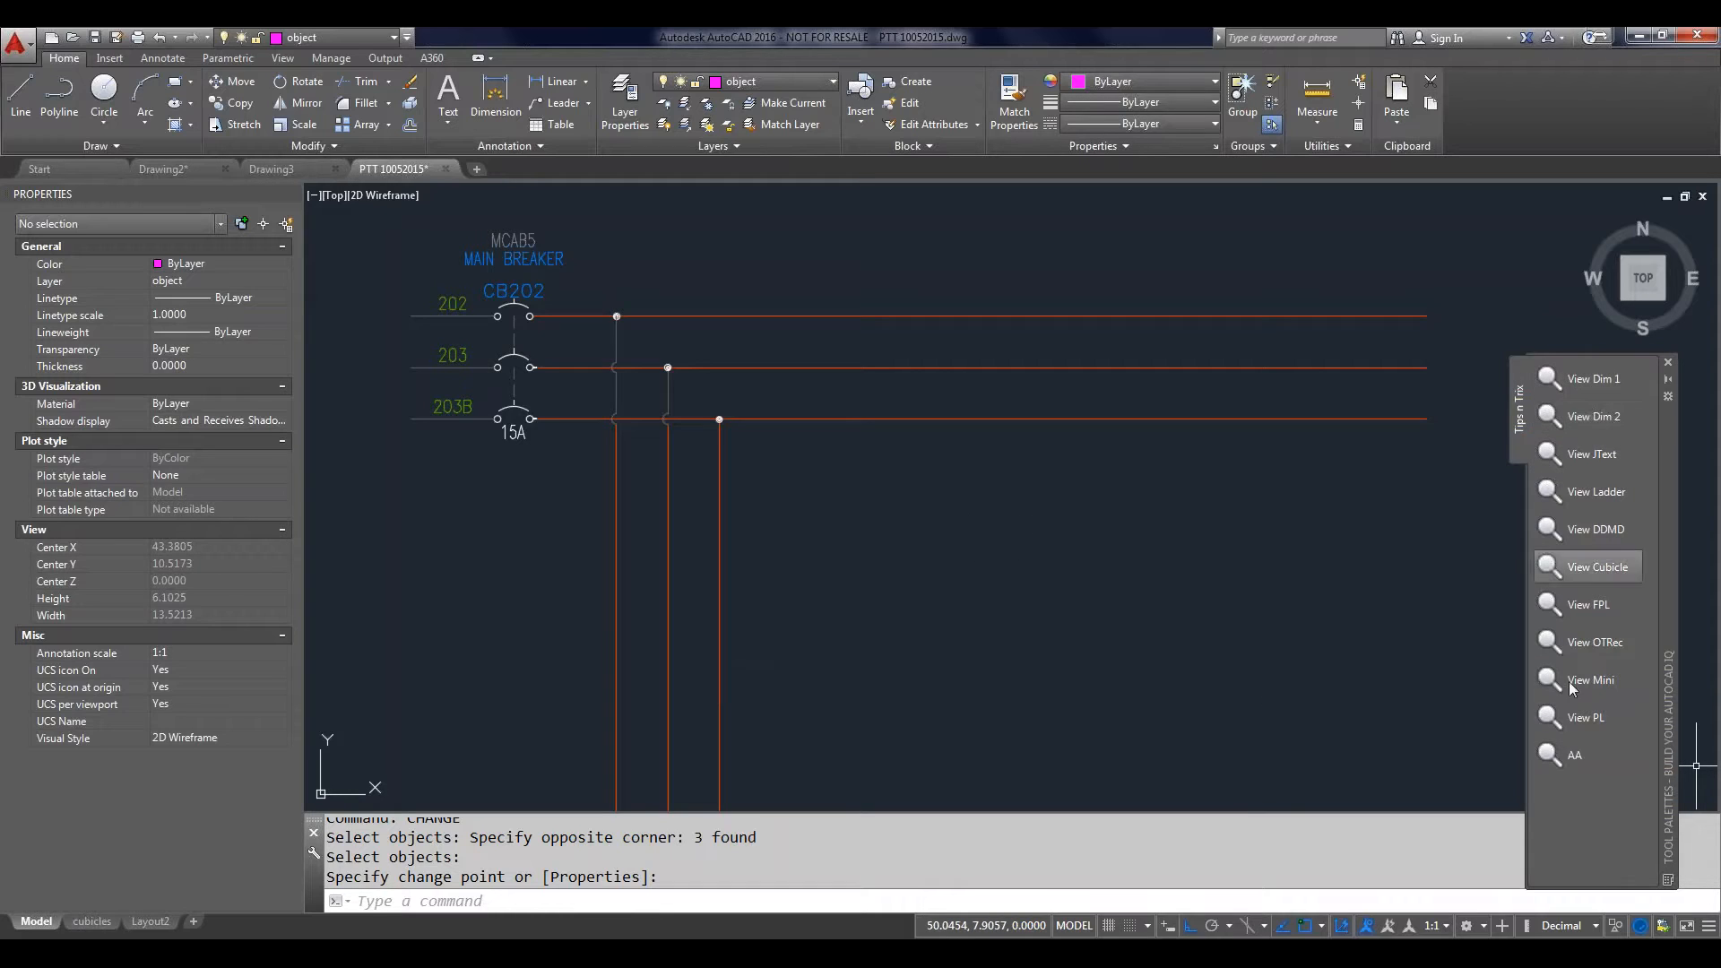
Step: Create a new tool palette named Project1
right_click(1573, 818)
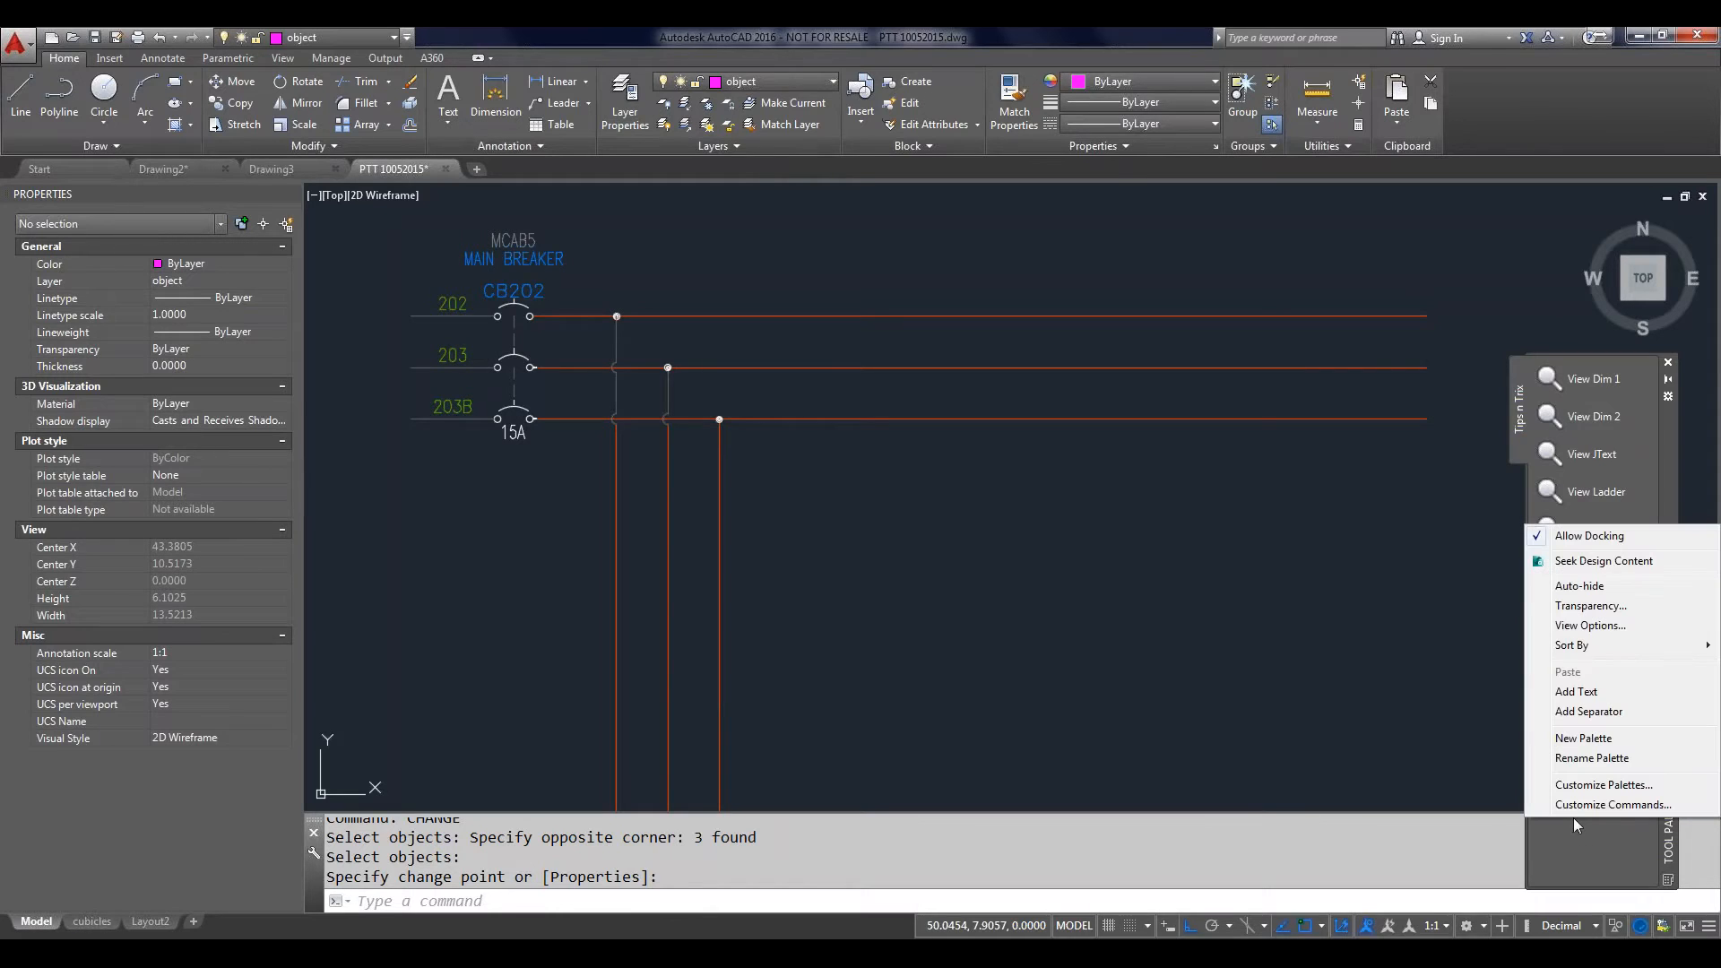
click(1593, 737)
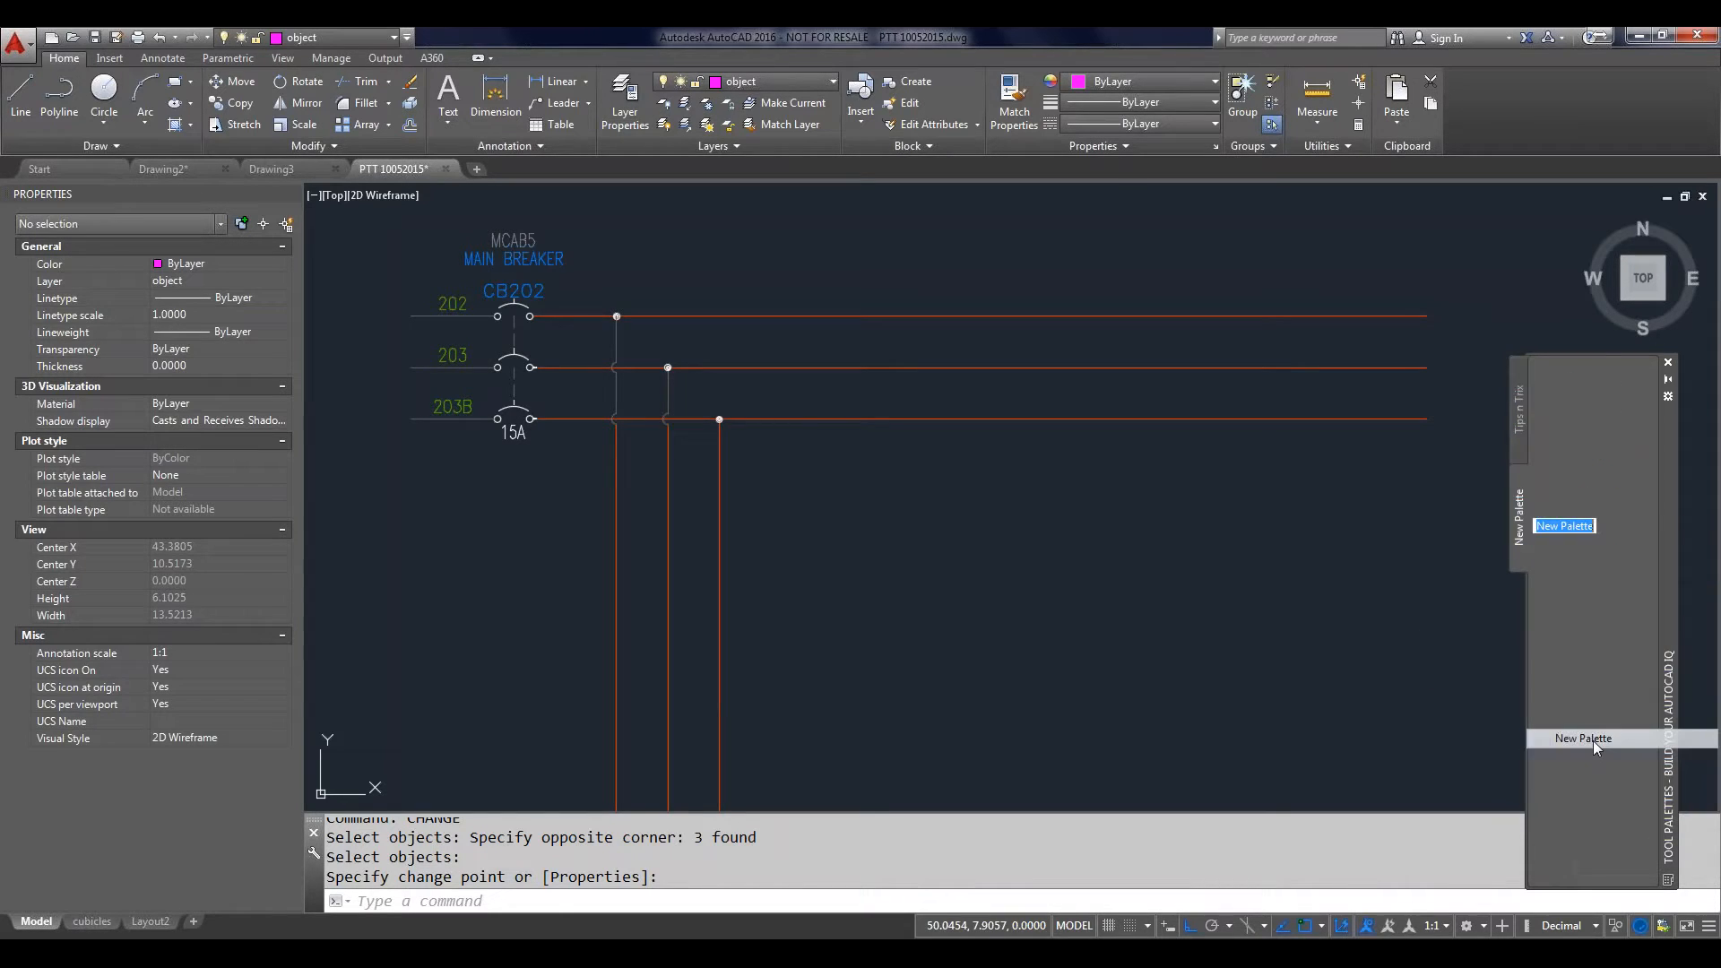
text(Project1)
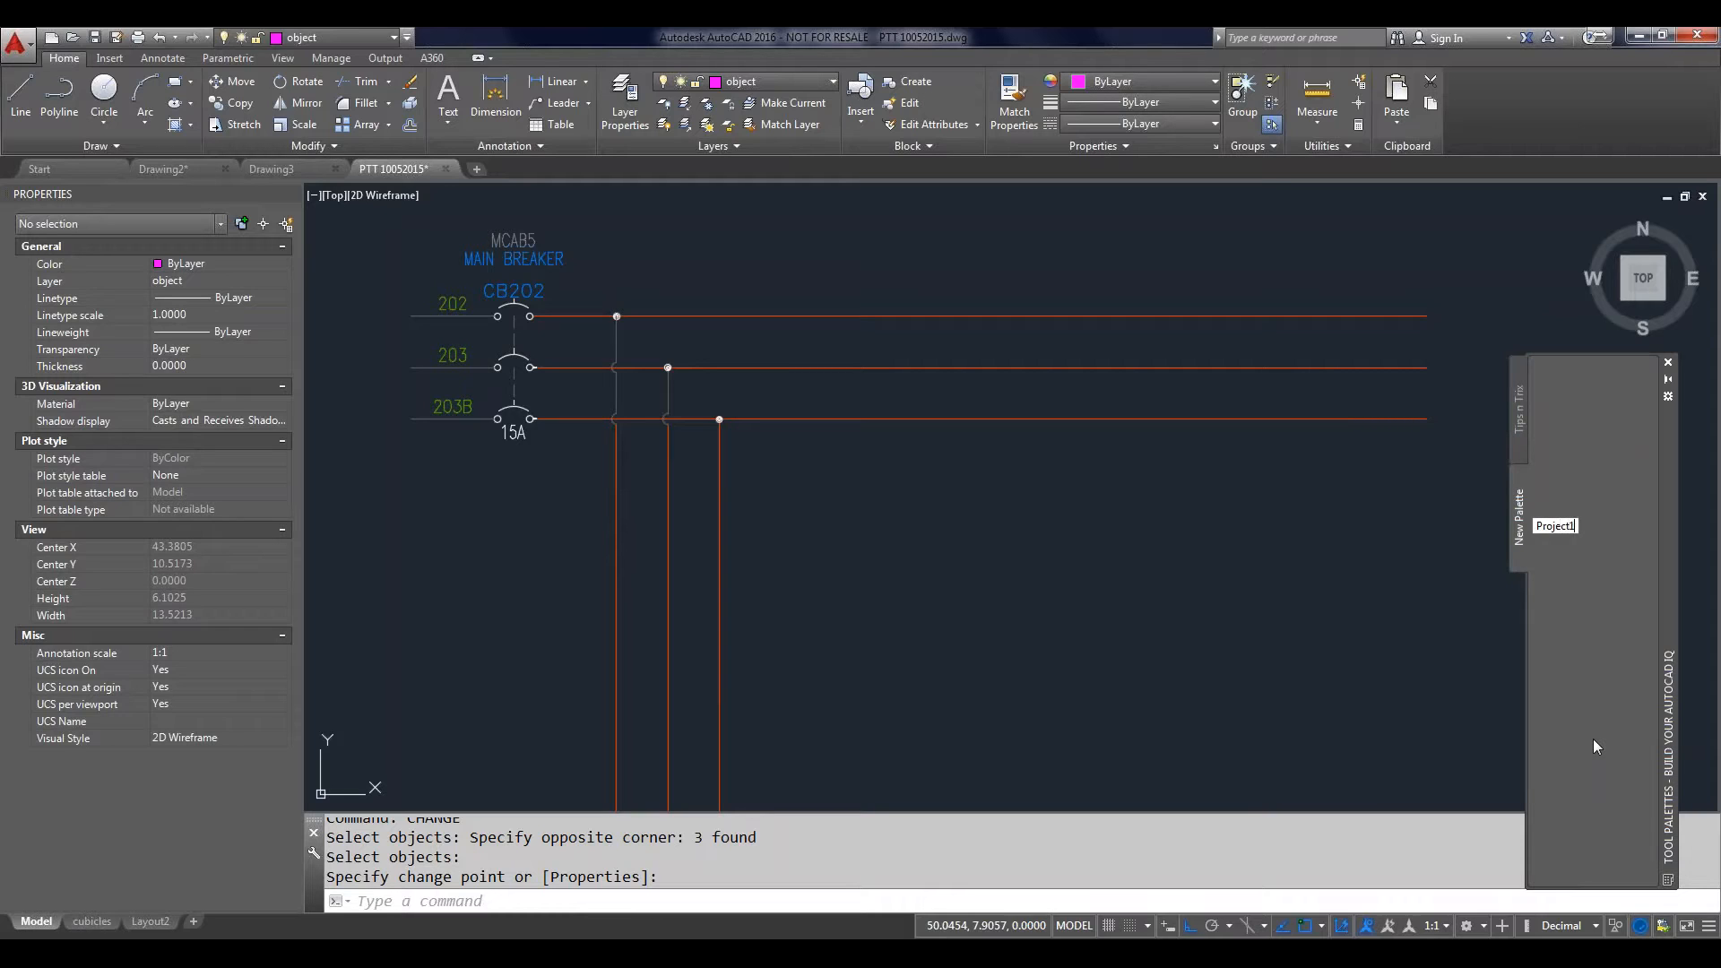
key(Return)
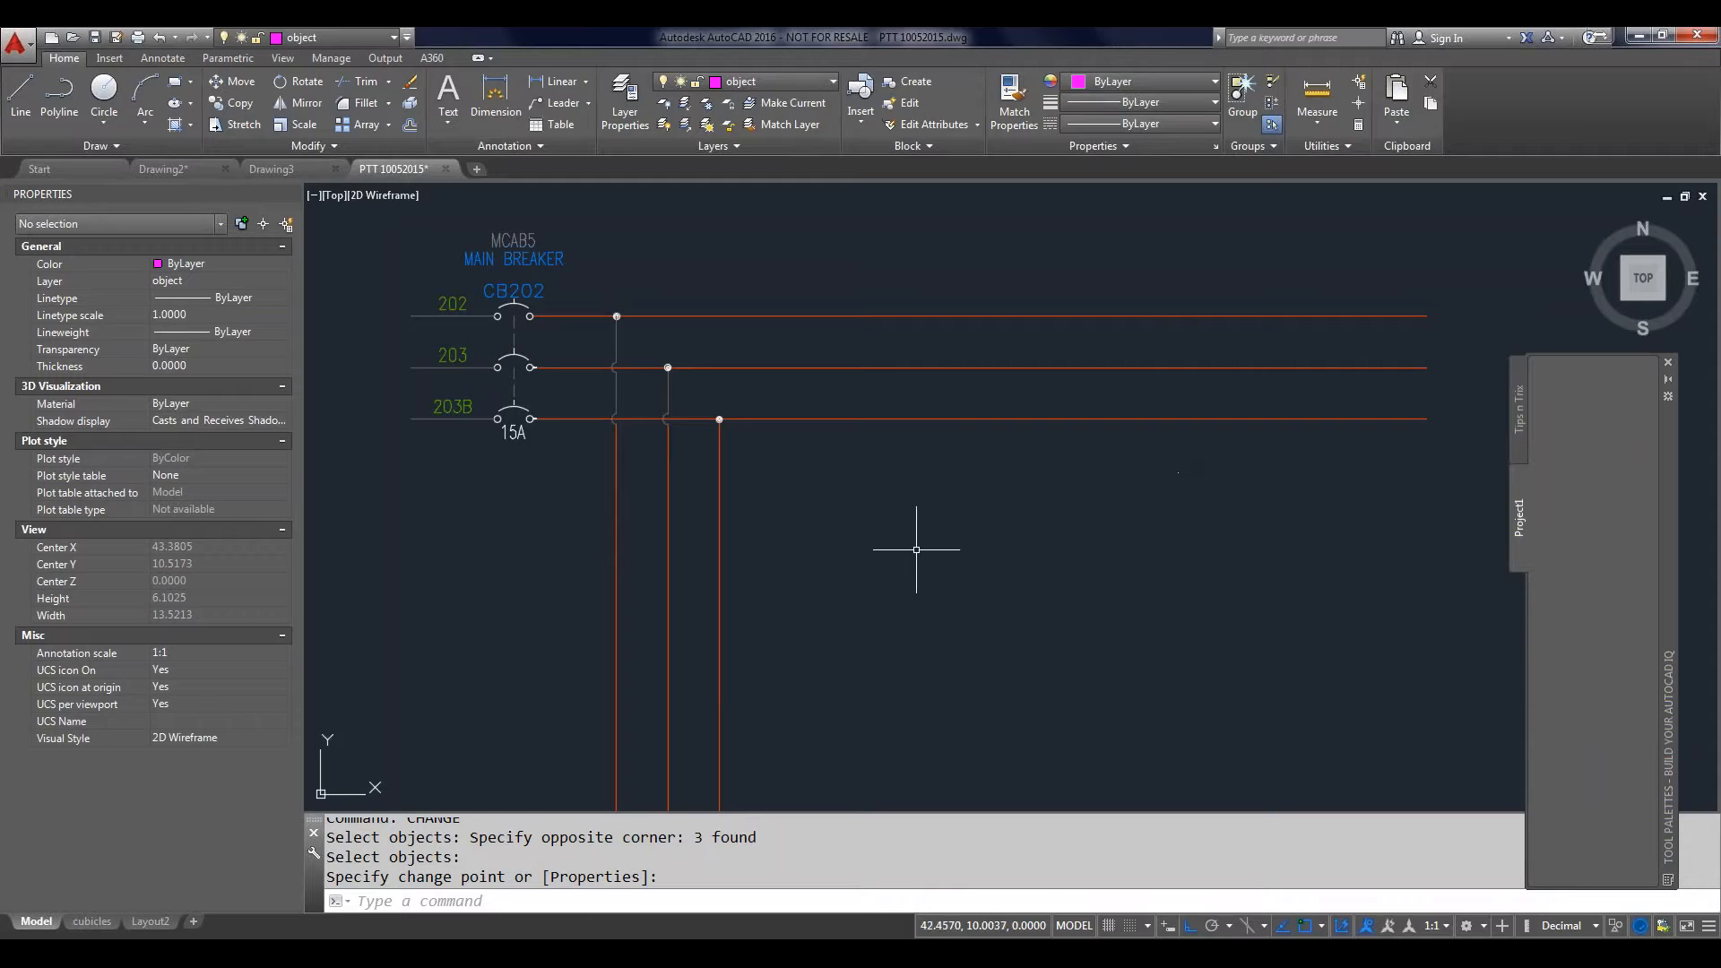
Step: Restore the saved Cubicle view from the Tips n Trix palette and return to the Project1 palette
click(1521, 394)
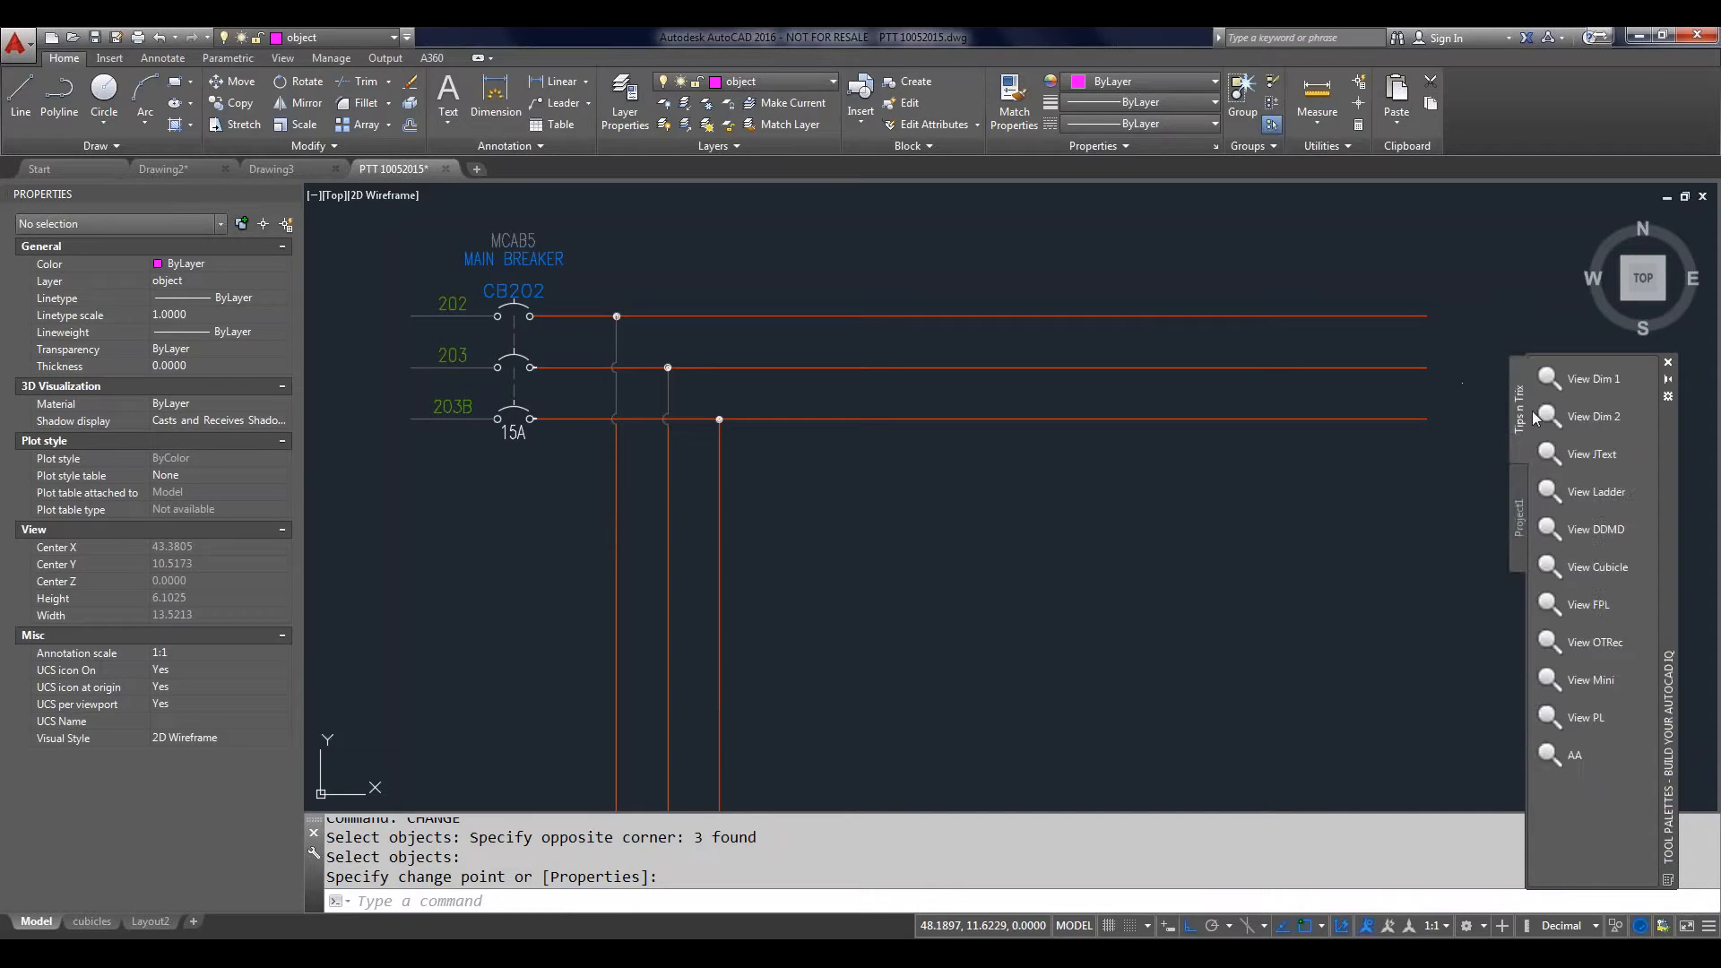
click(1595, 568)
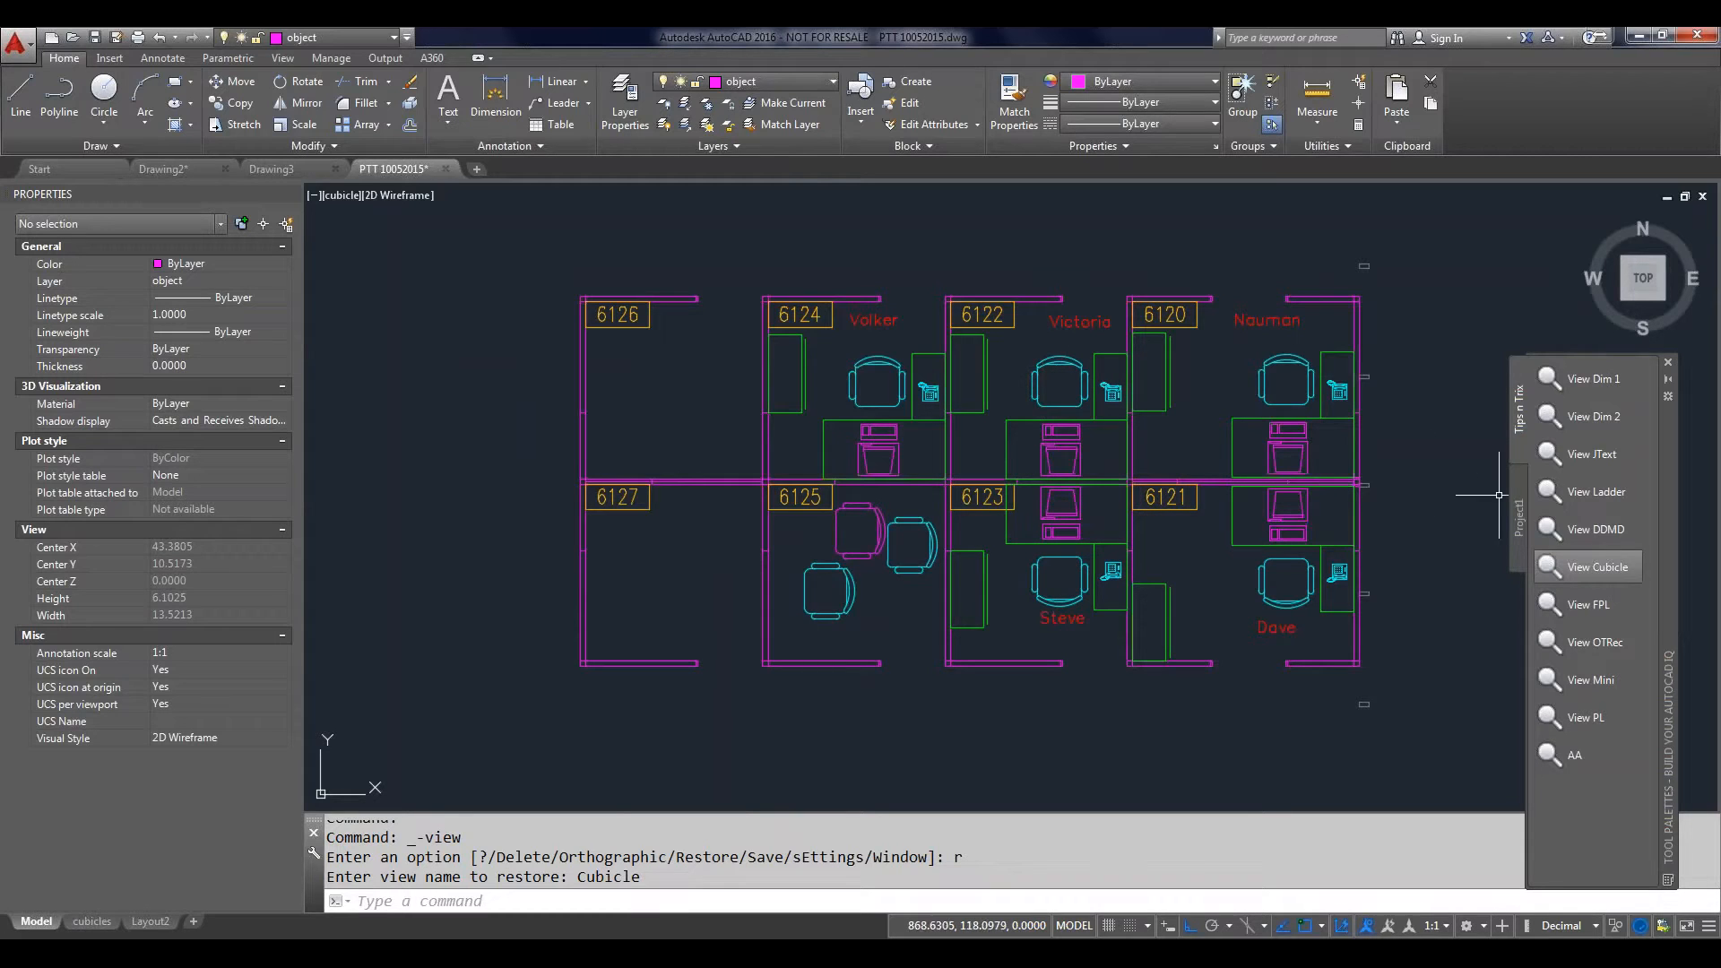
click(1520, 516)
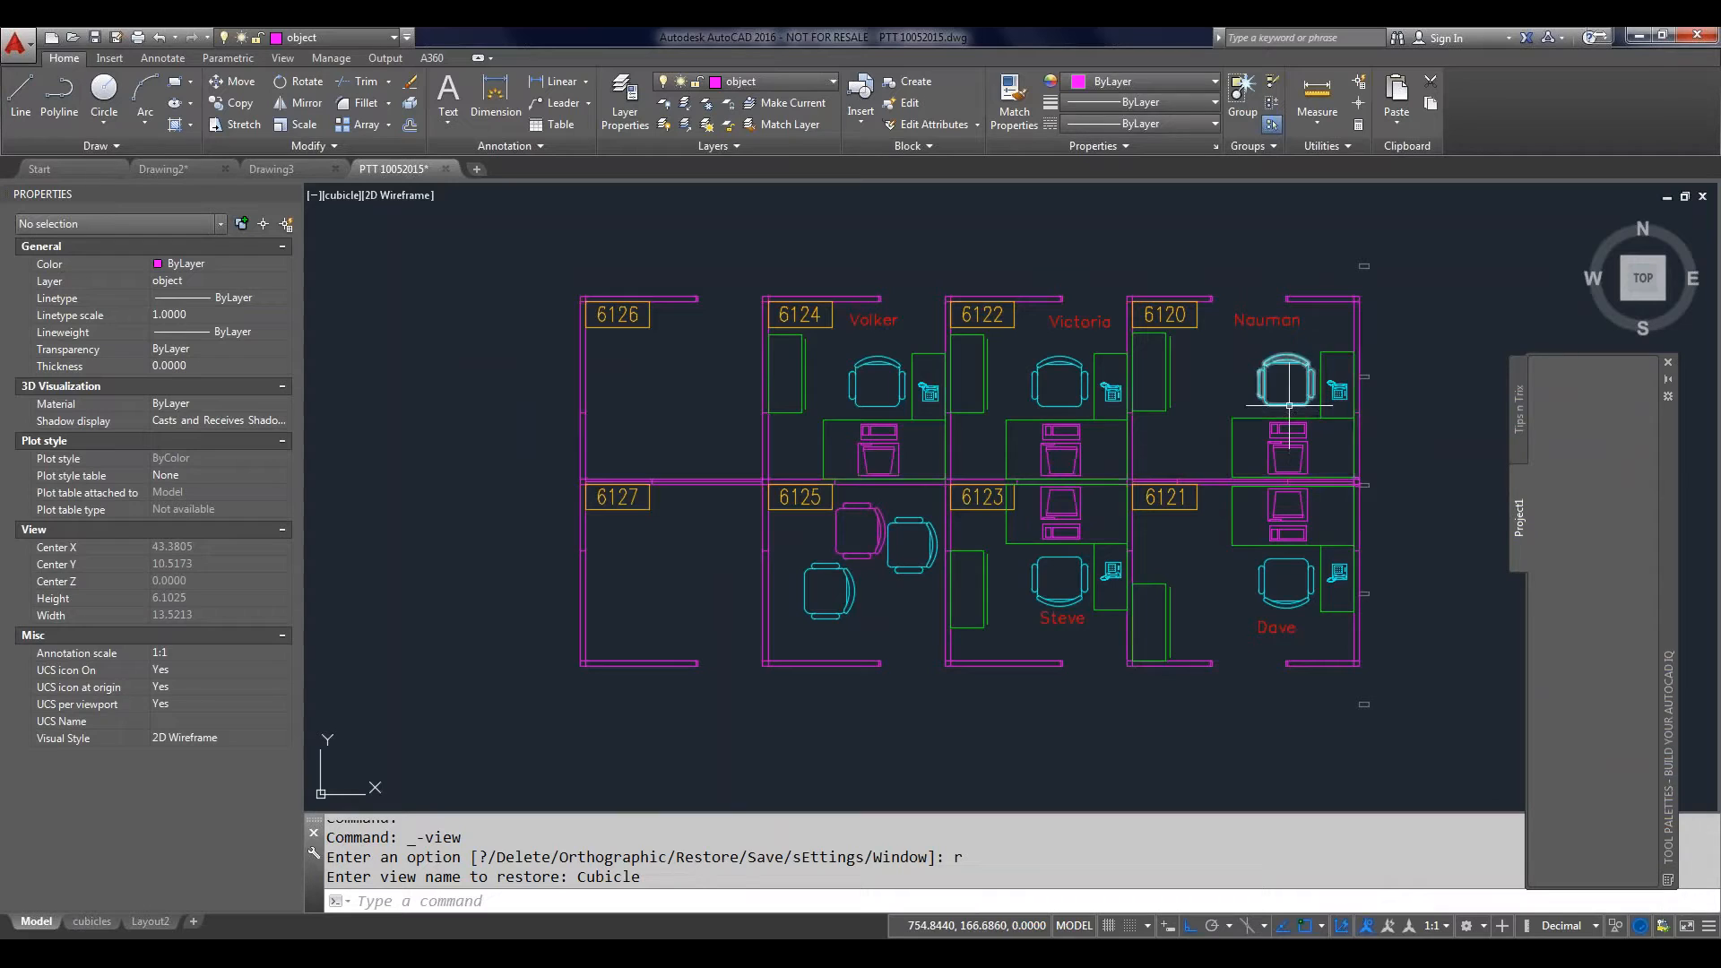
Step: Add the chair block from cubicle 6124 to the Project1 palette as a tool
mouse_move(1344, 396)
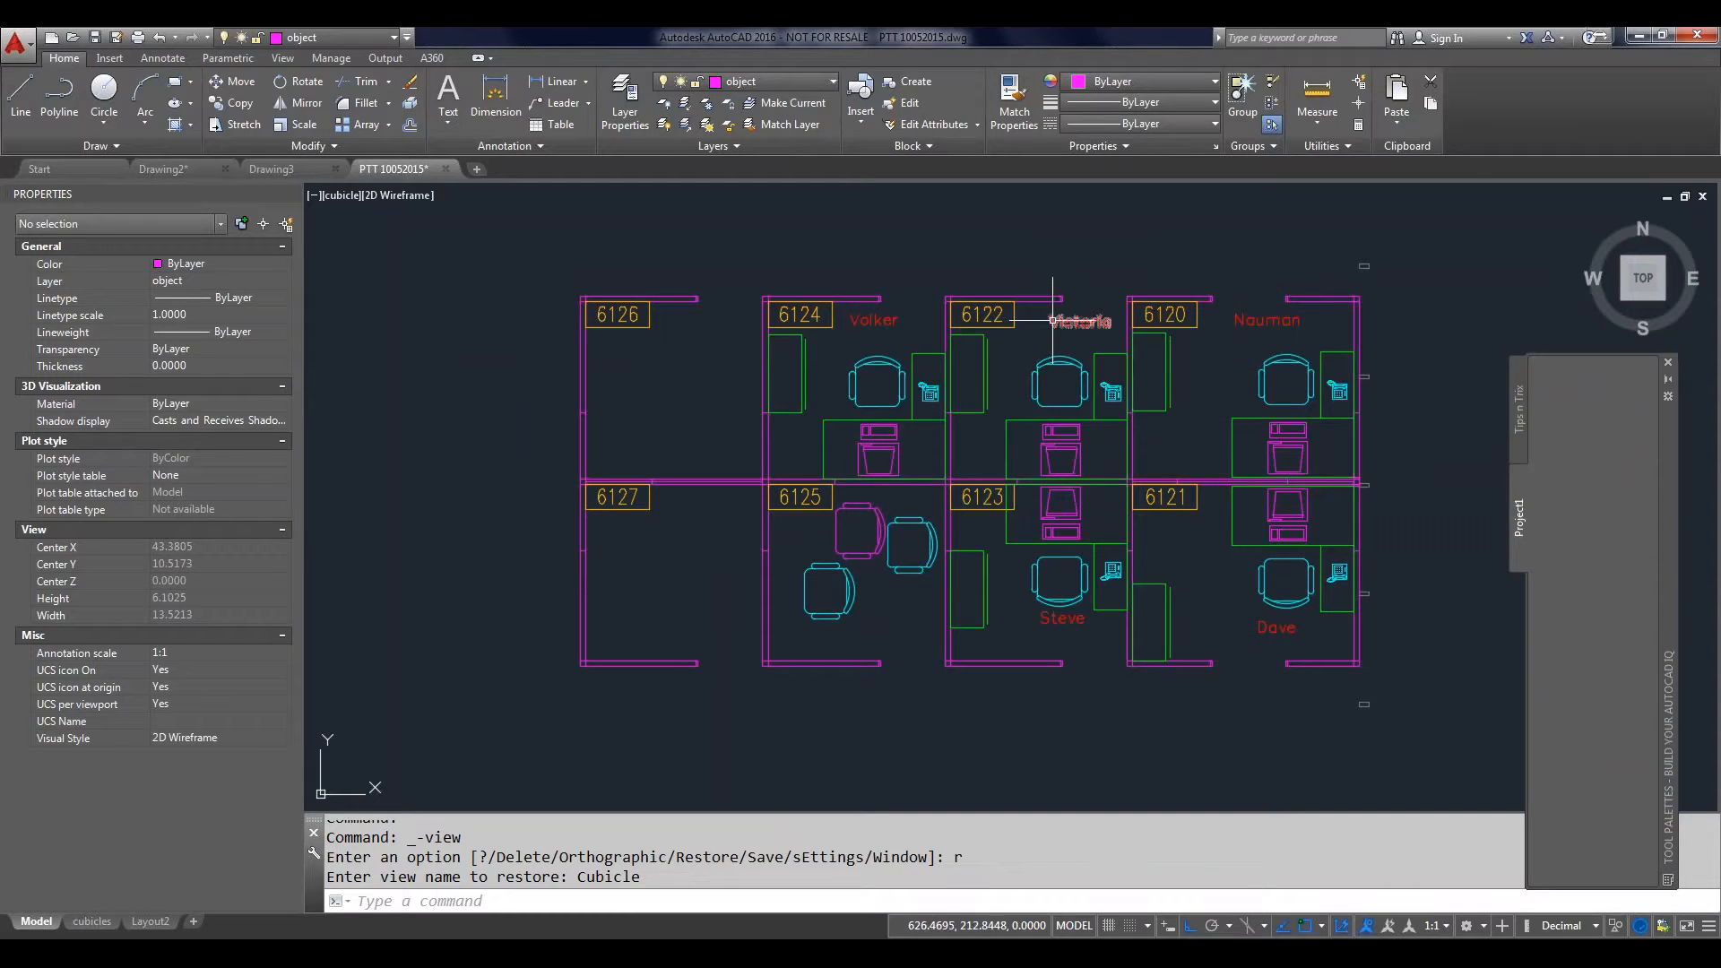
mouse_move(1053, 320)
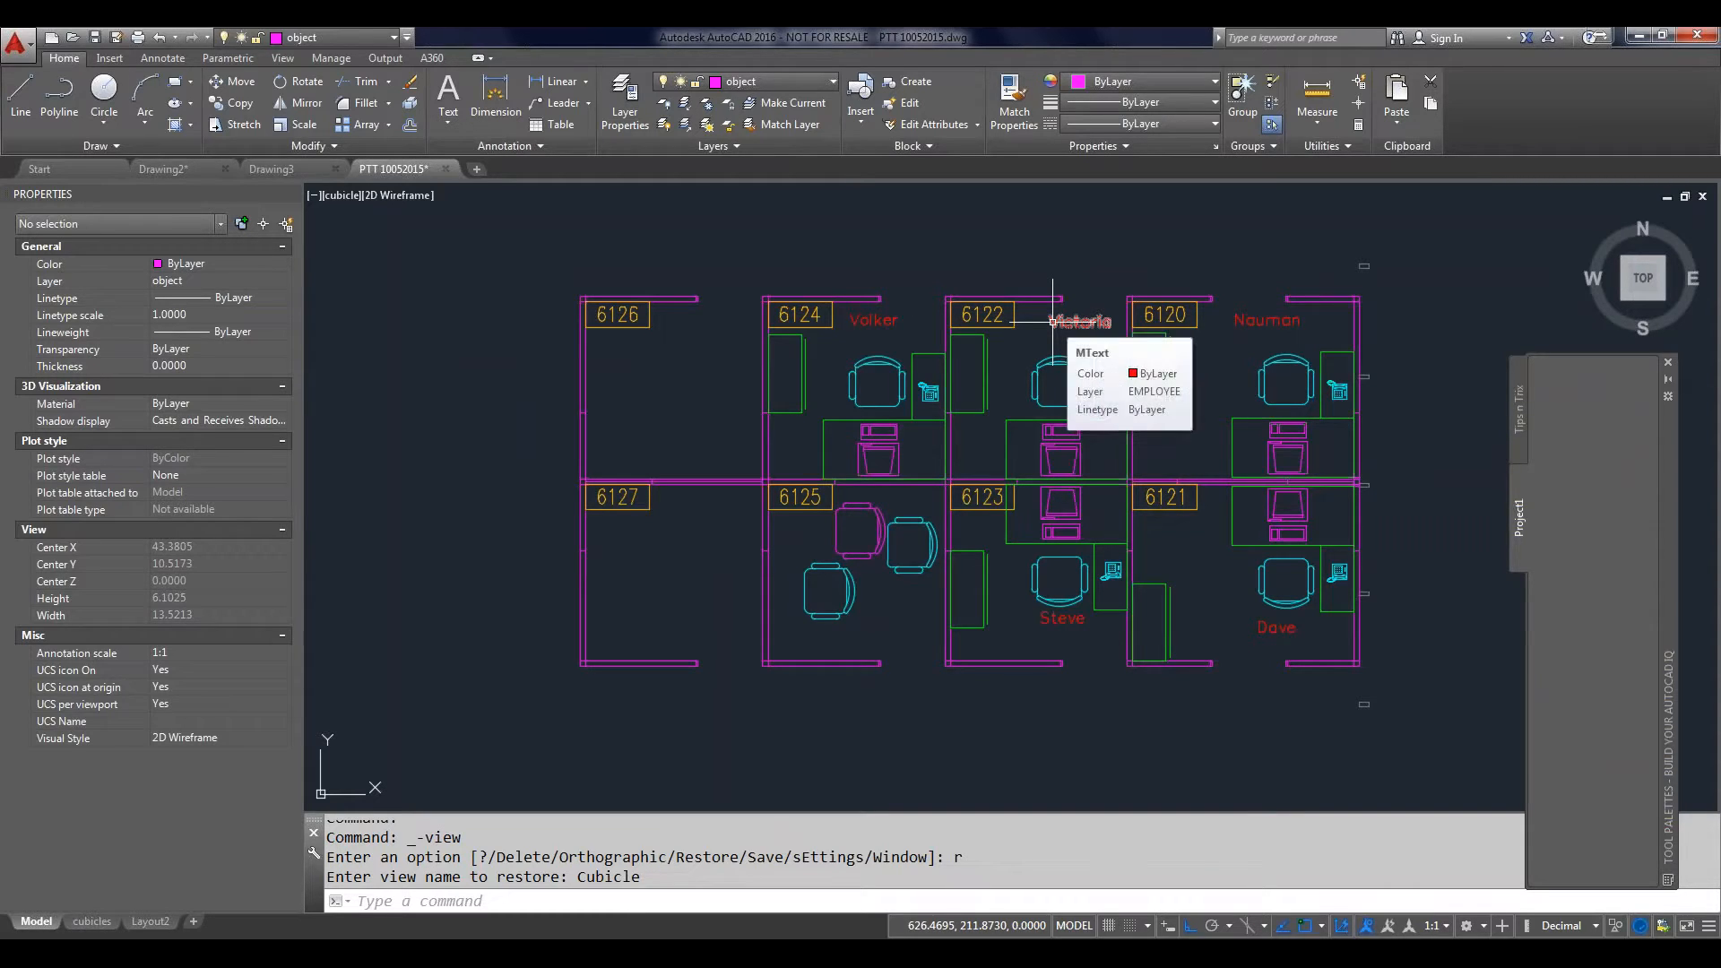
click(878, 358)
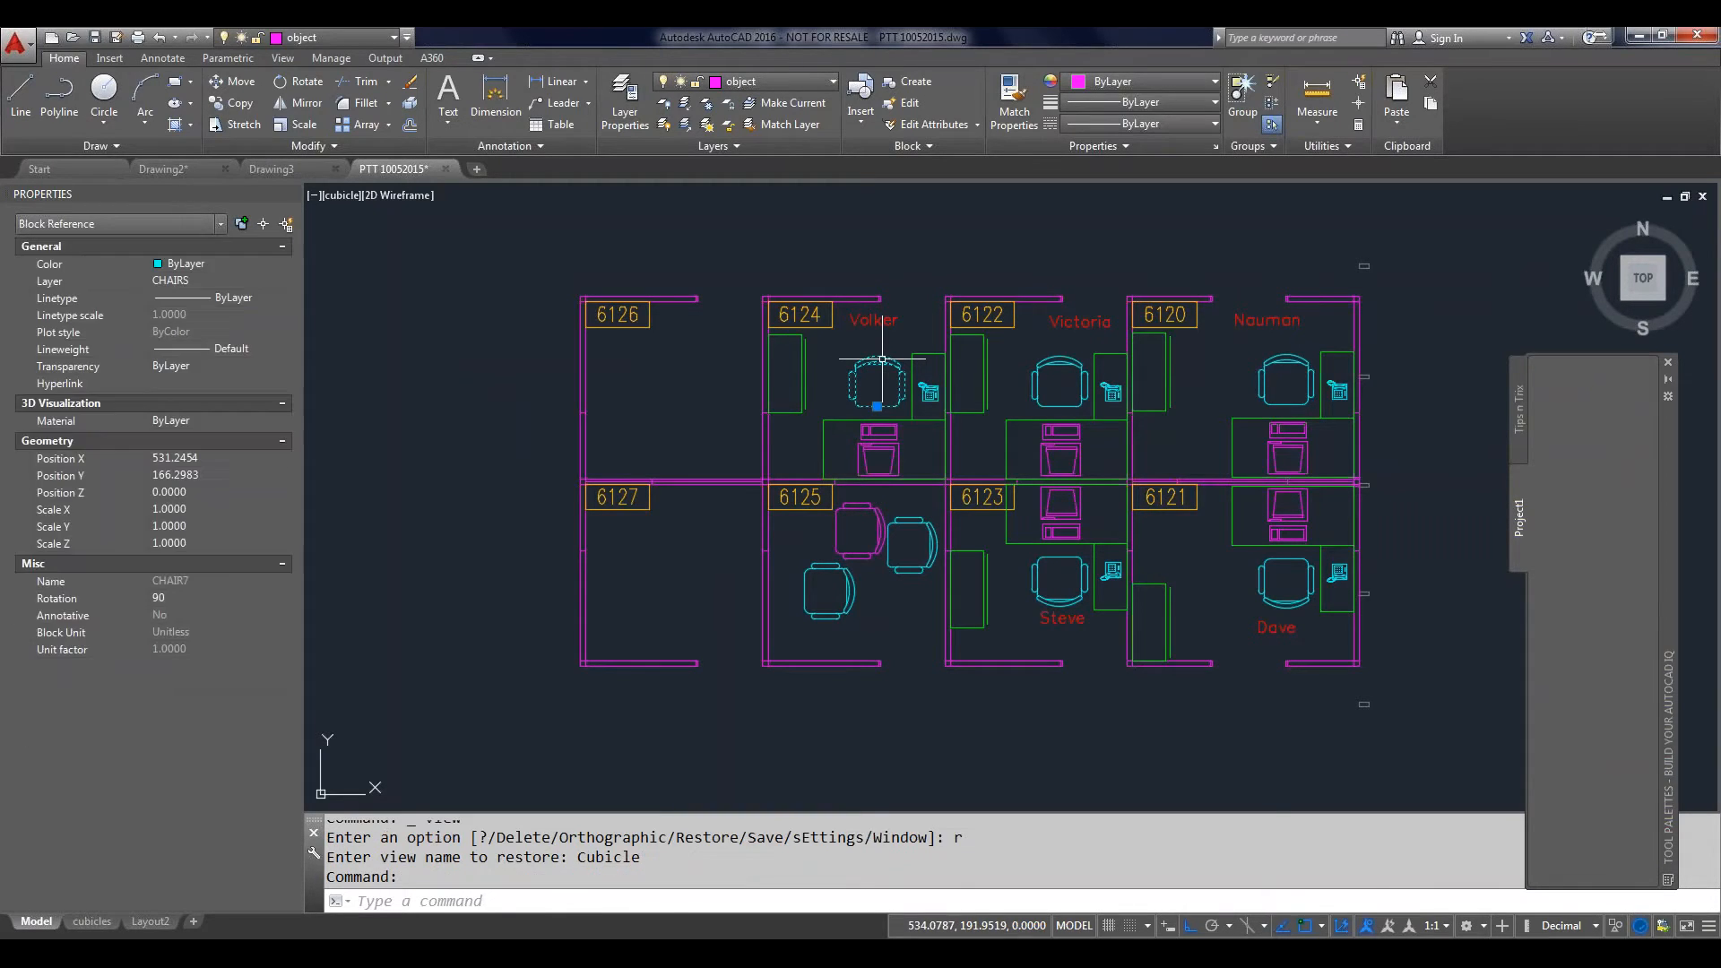
mouse_move(889, 372)
mouse_down()
mouse_move(1210, 457)
mouse_move(1613, 490)
mouse_up()
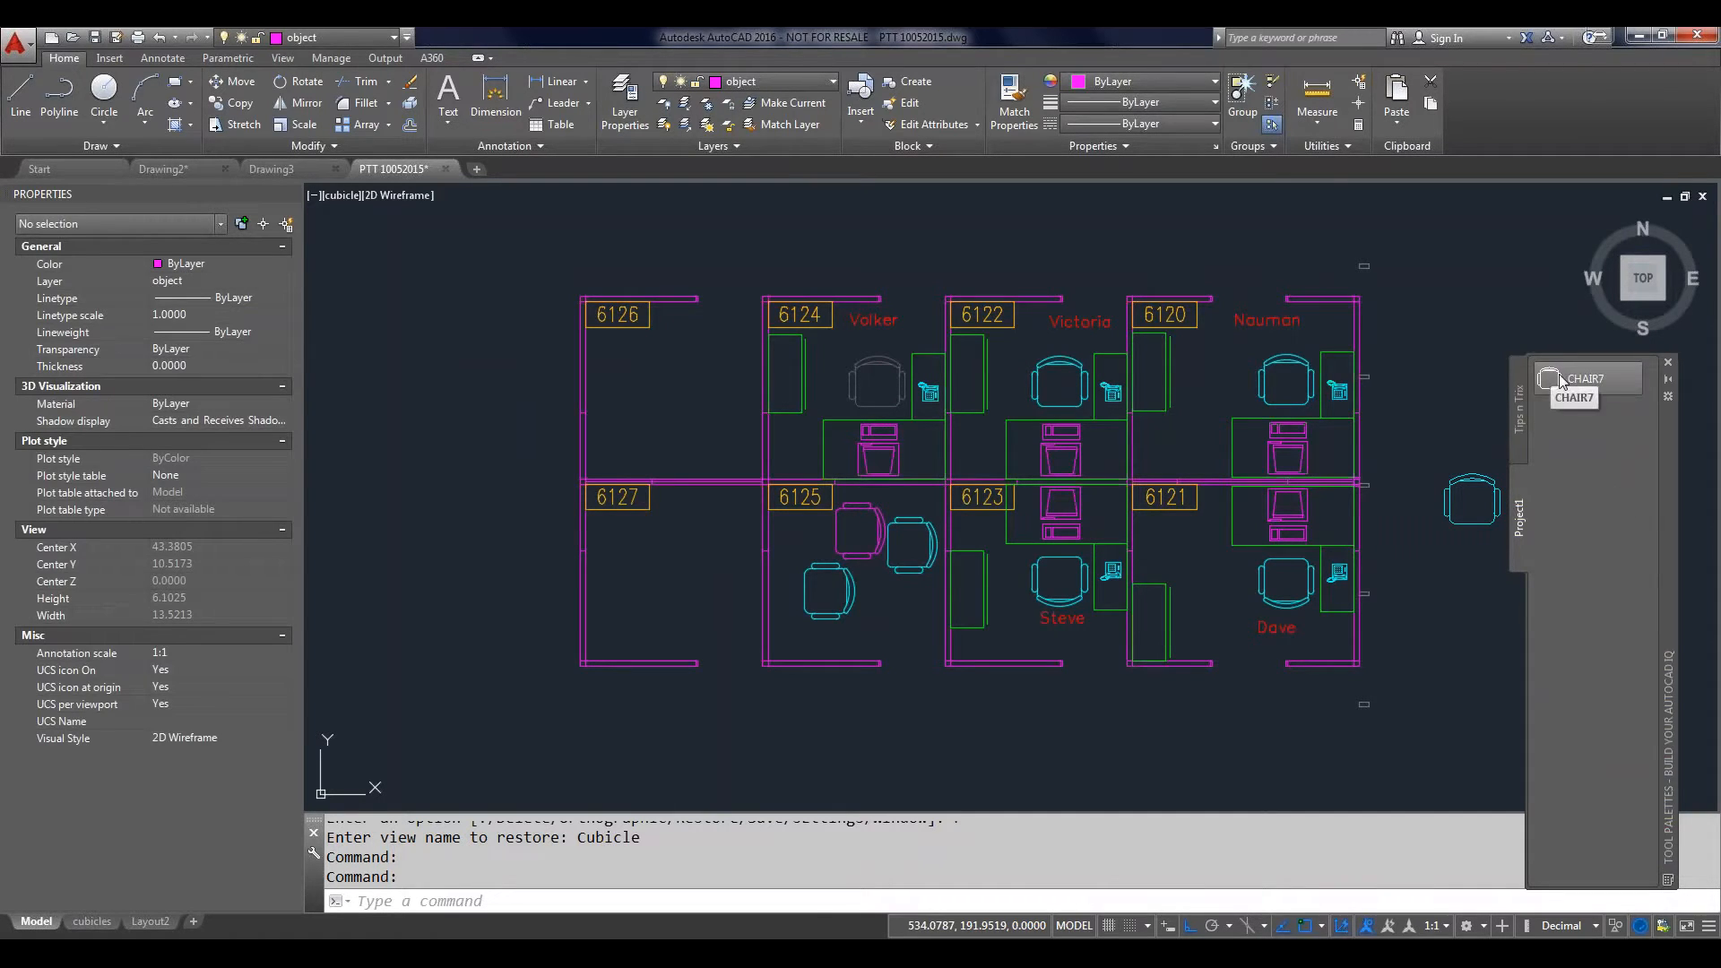
Step: Examine the CHAIR7 tool's insertion and general properties, including its color choices, and close them without saving changes
right_click(1576, 381)
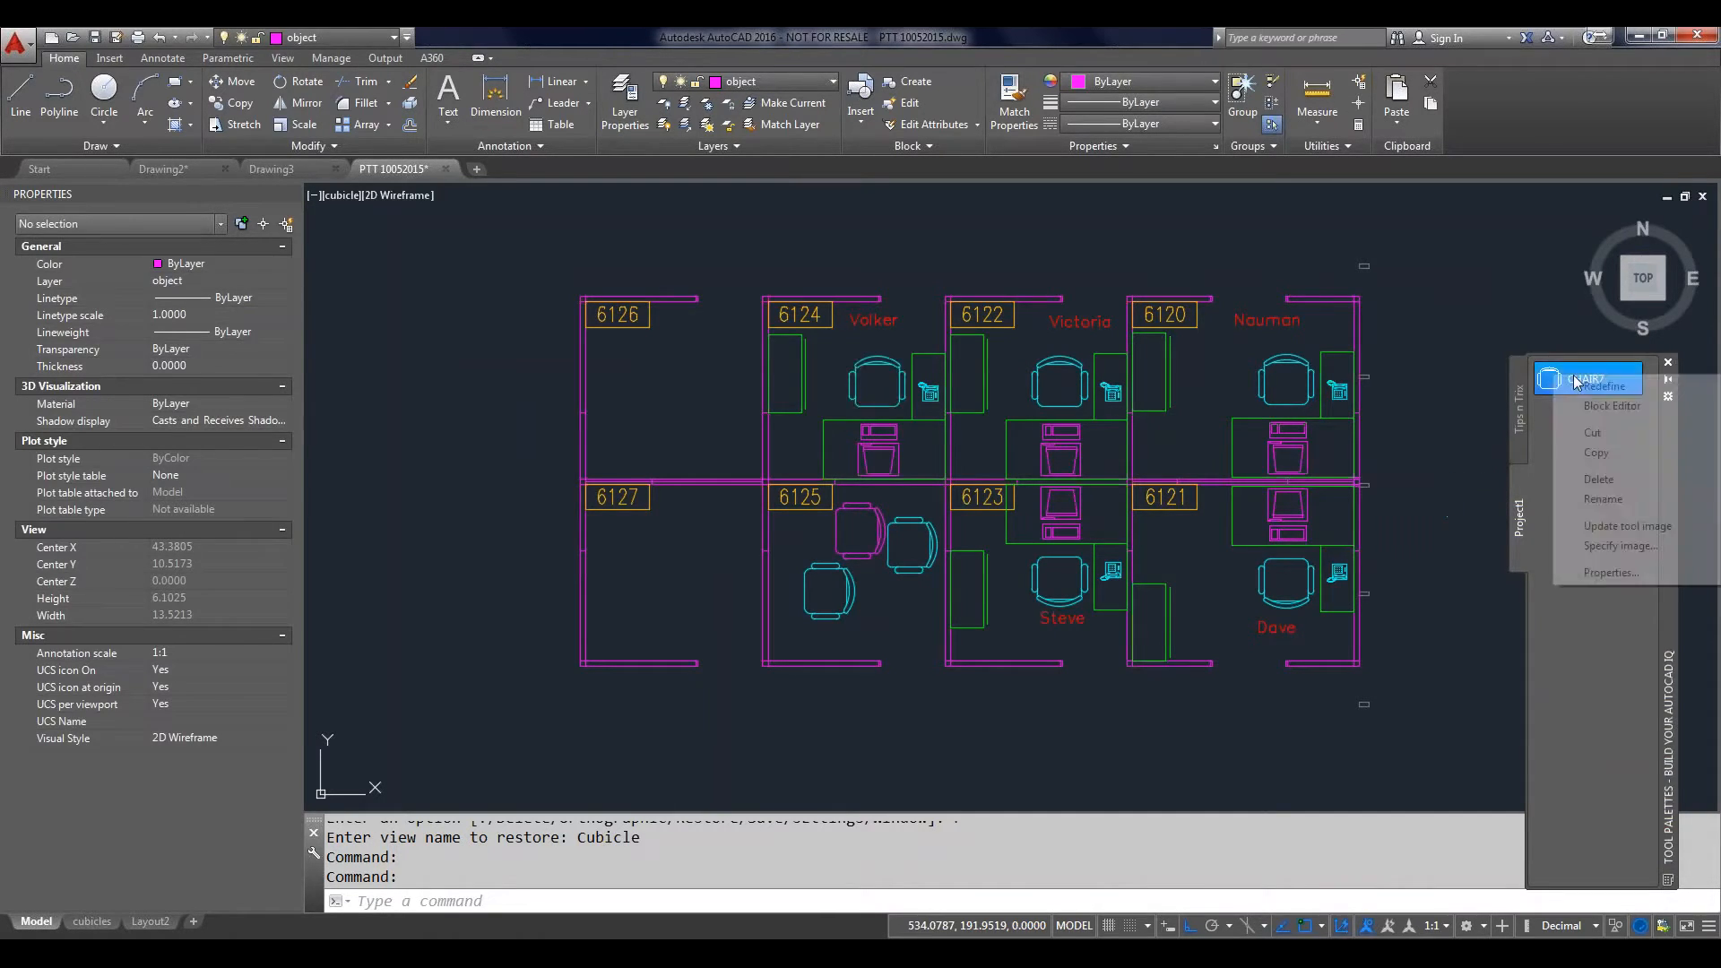
click(1619, 572)
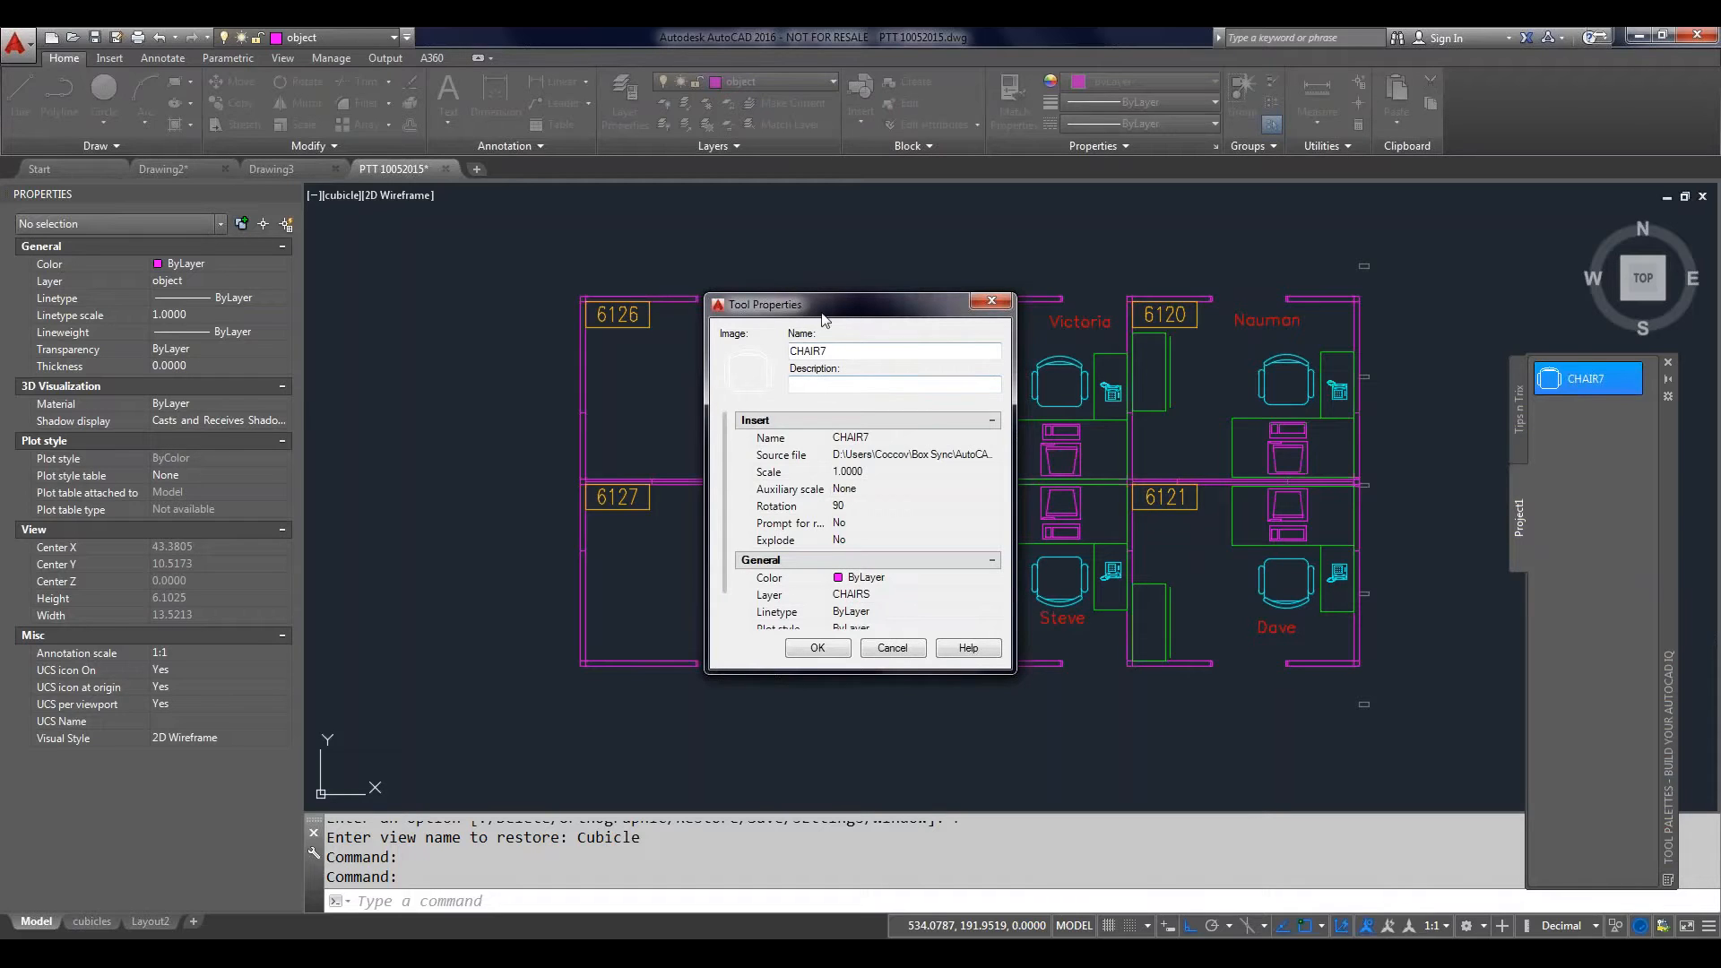
drag(822, 305, 1123, 392)
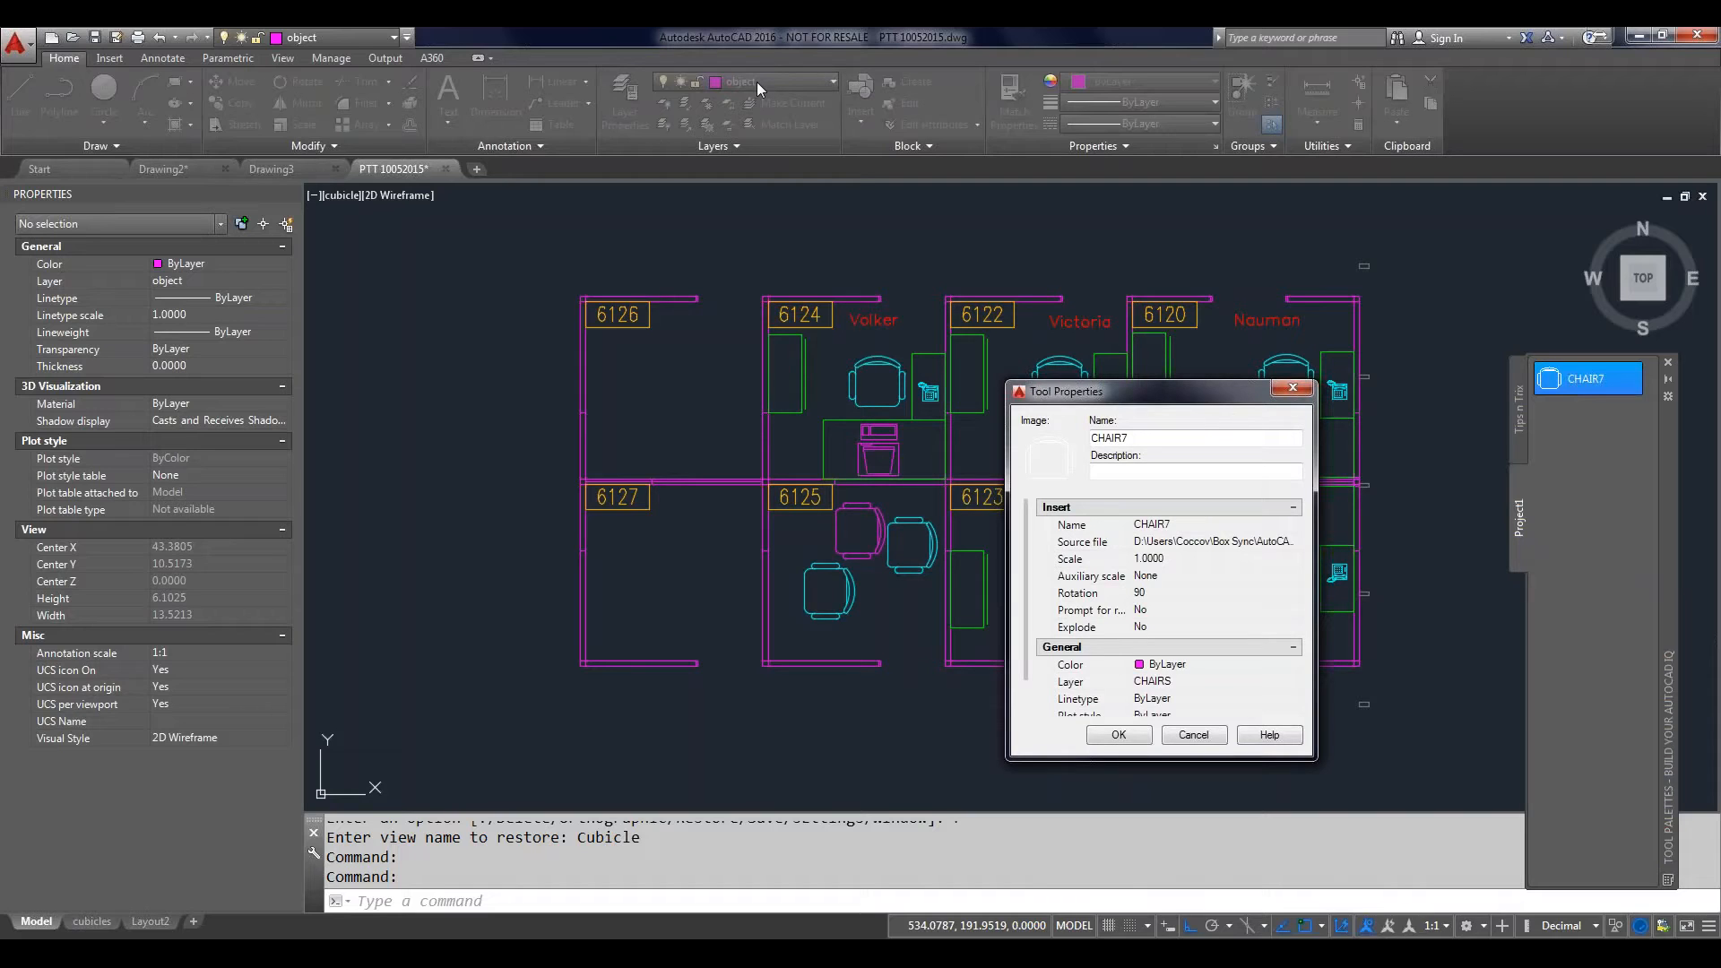
click(1201, 671)
click(1201, 668)
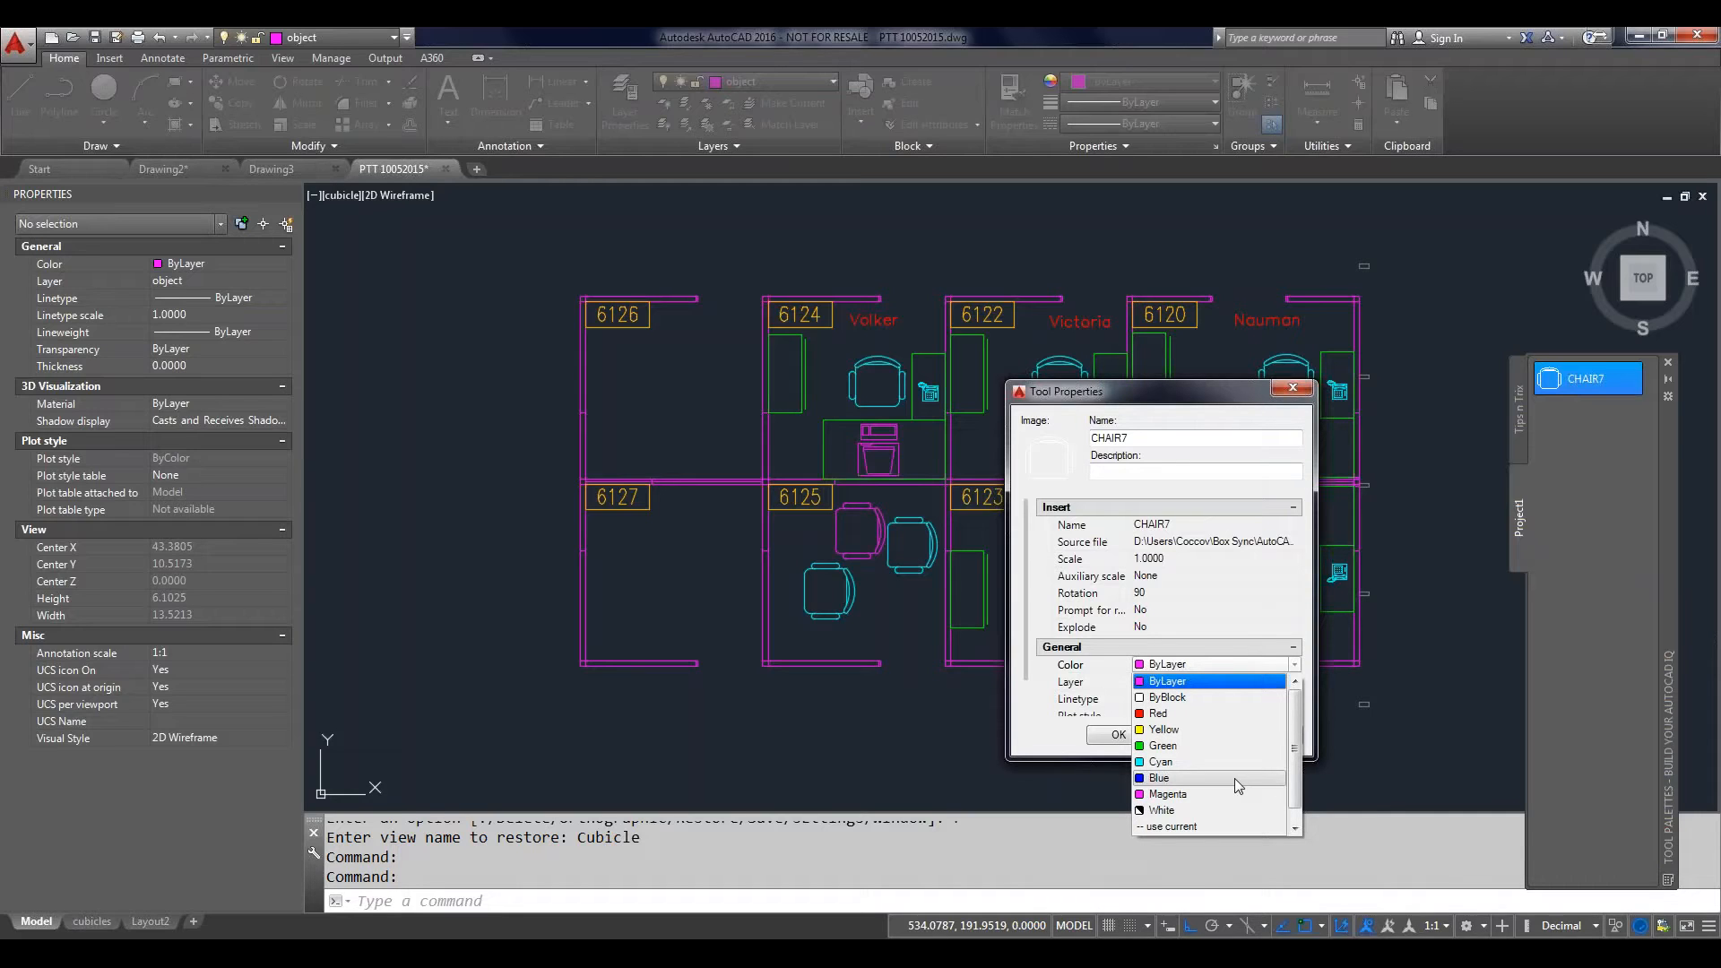
click(1234, 617)
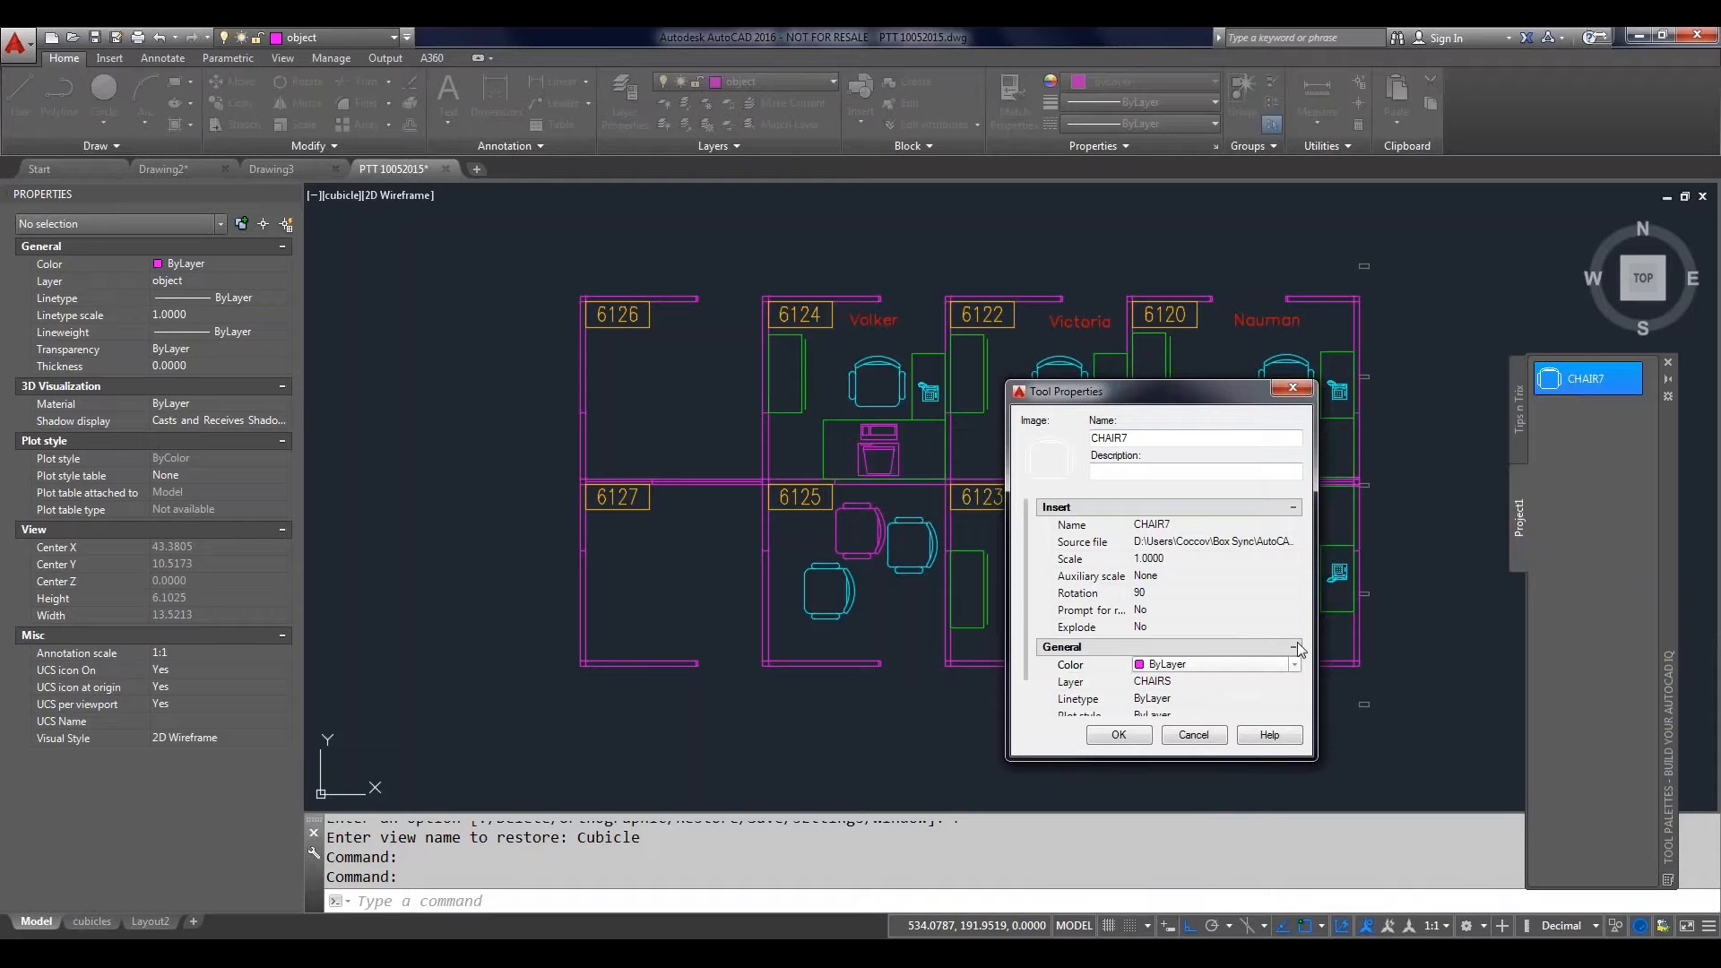
drag(1027, 681, 1036, 726)
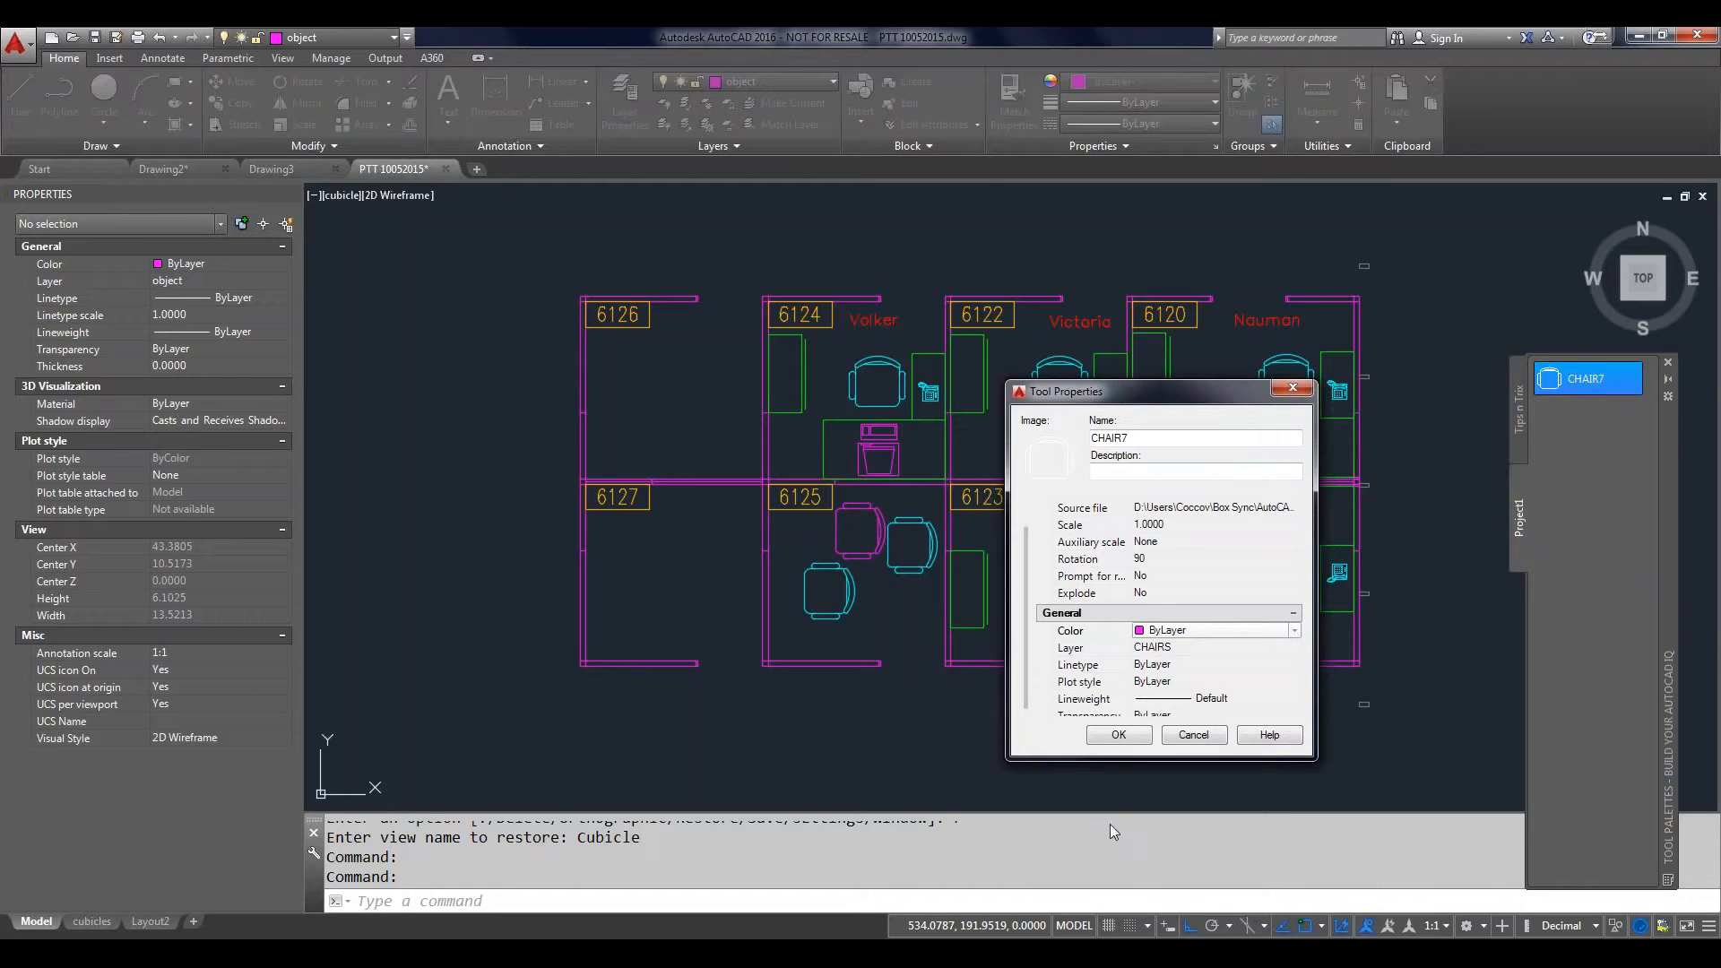
click(1195, 735)
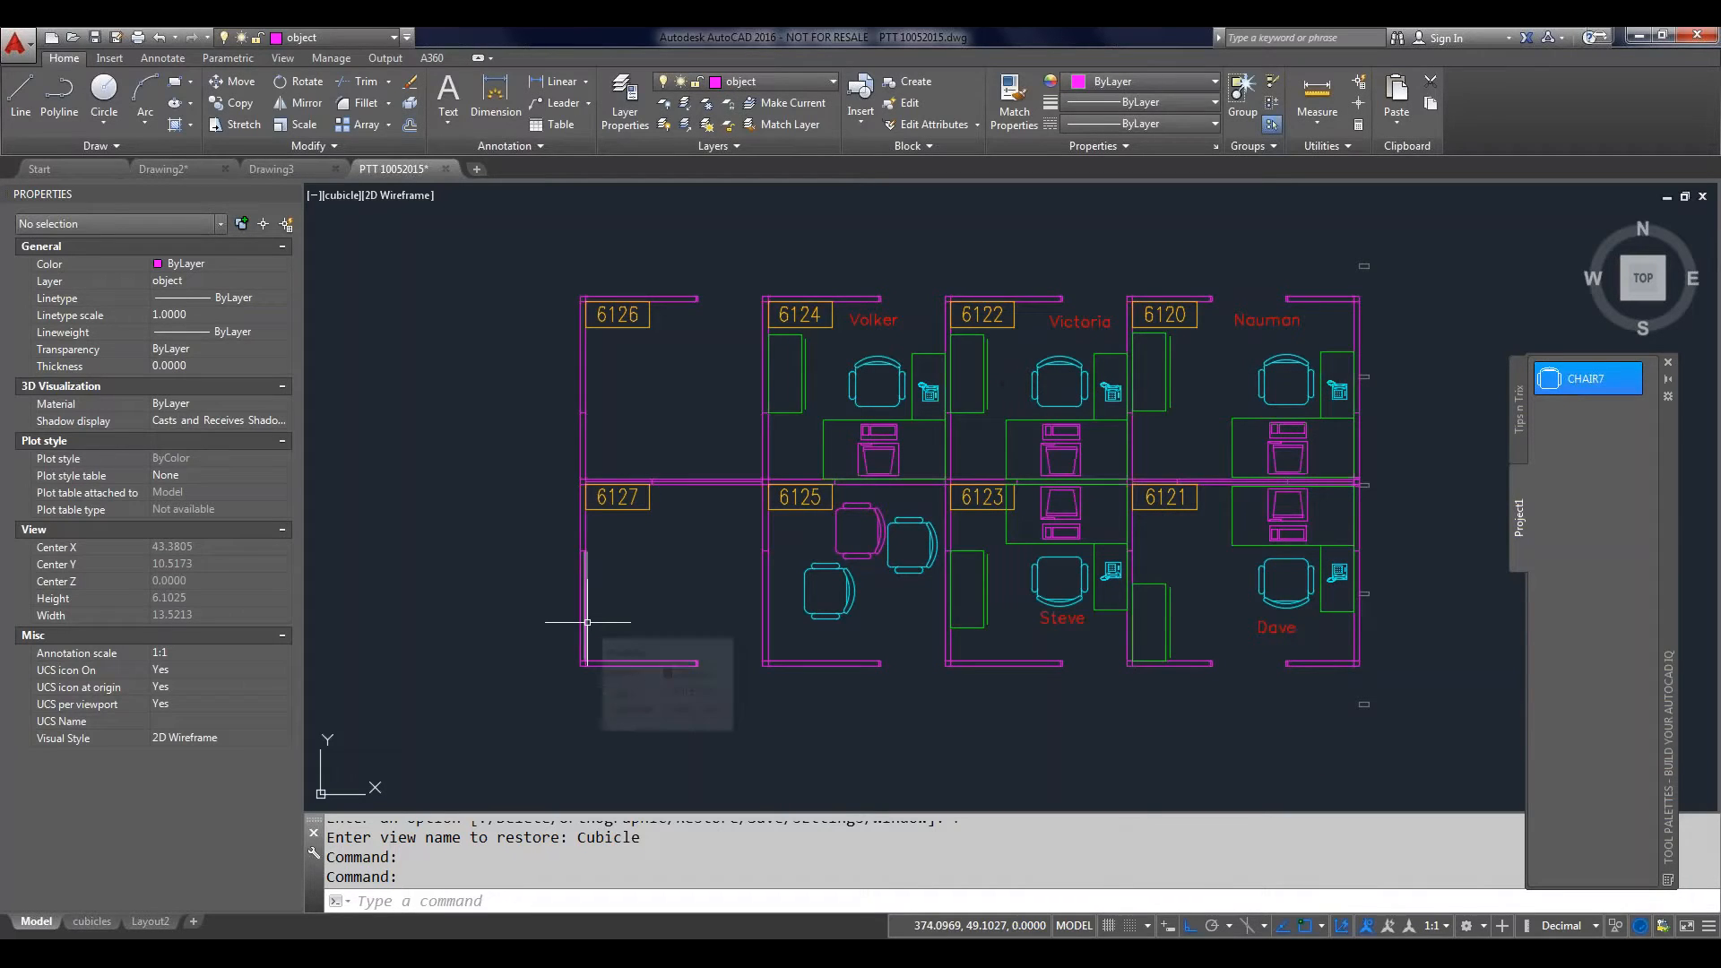
Step: Add cubicle 6127's wall polyline to the Project1 palette, naming the tool Cubicle Wall with the description Project 1 Standard Cubicle
click(587, 622)
mouse_move(585, 618)
mouse_down()
mouse_move(1637, 599)
mouse_move(1585, 568)
mouse_up()
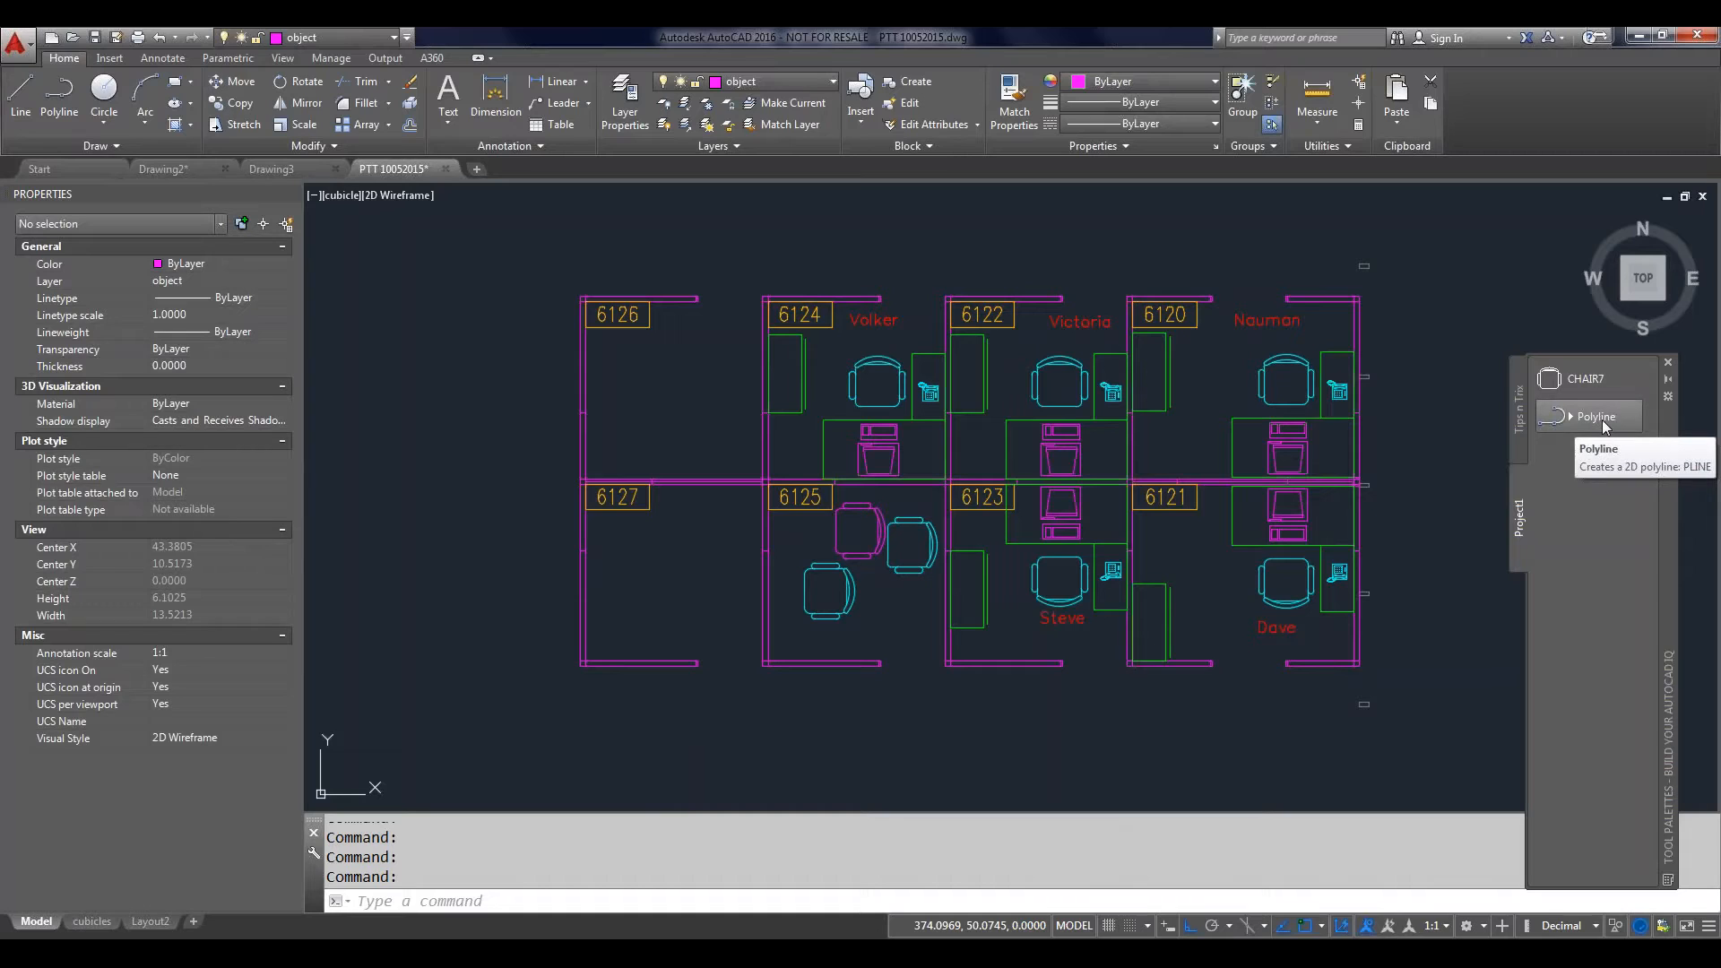
right_click(1601, 420)
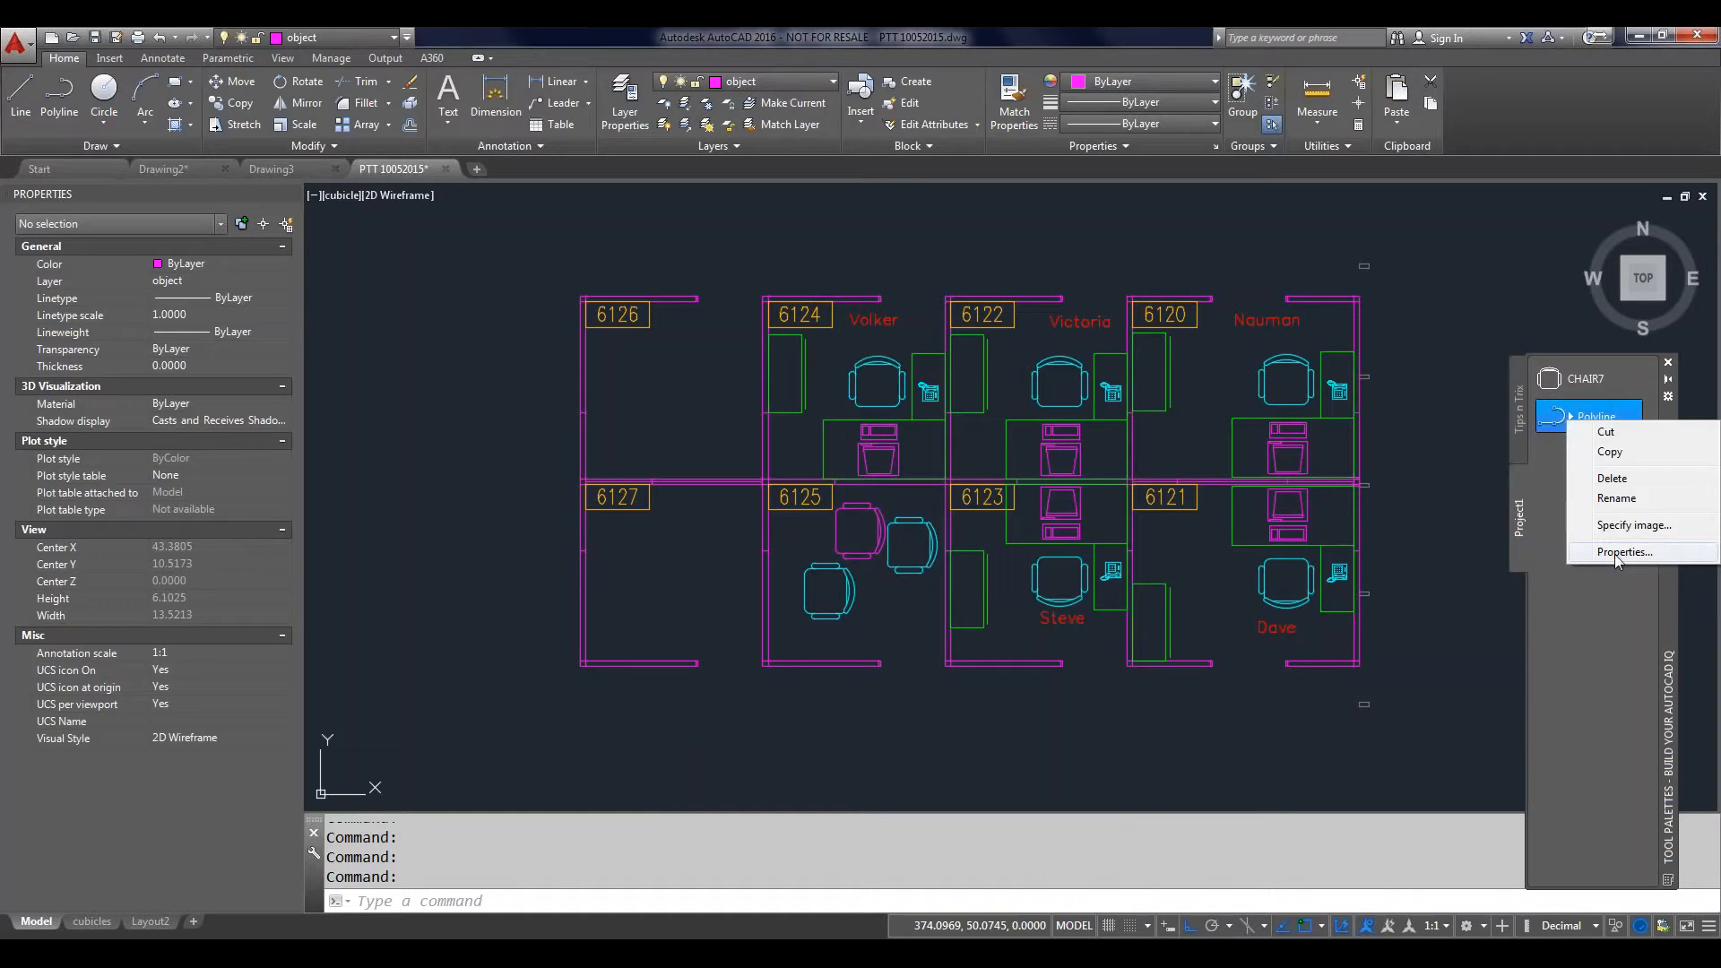
click(1622, 552)
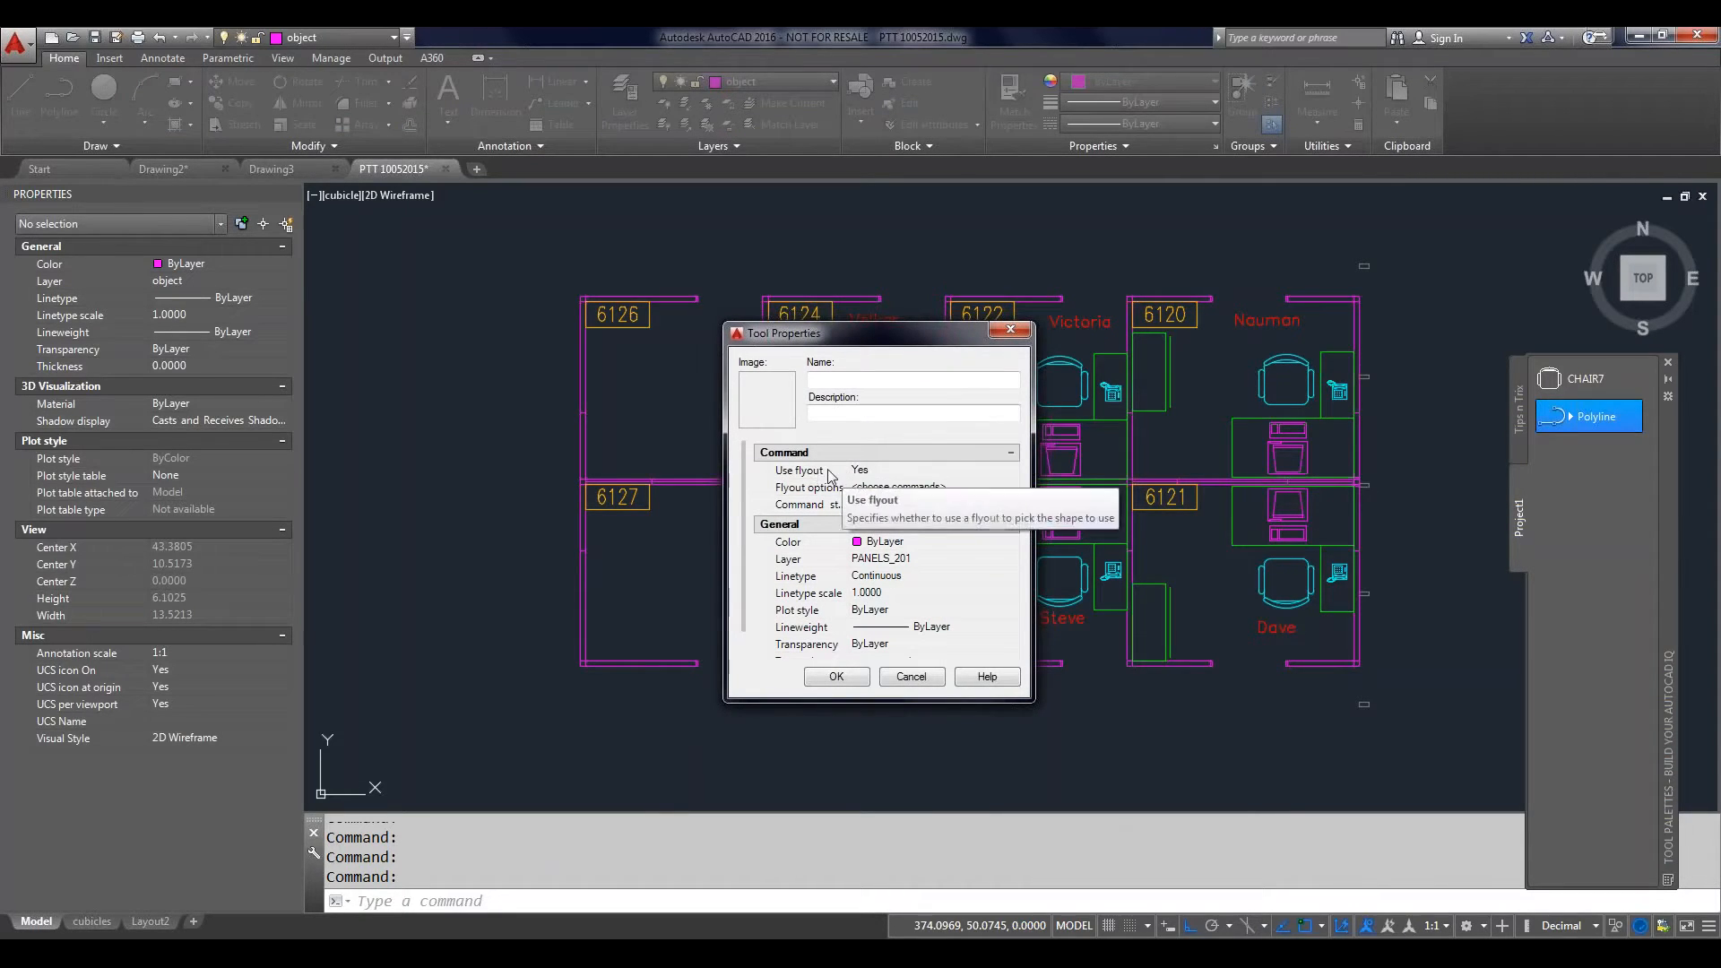
click(910, 380)
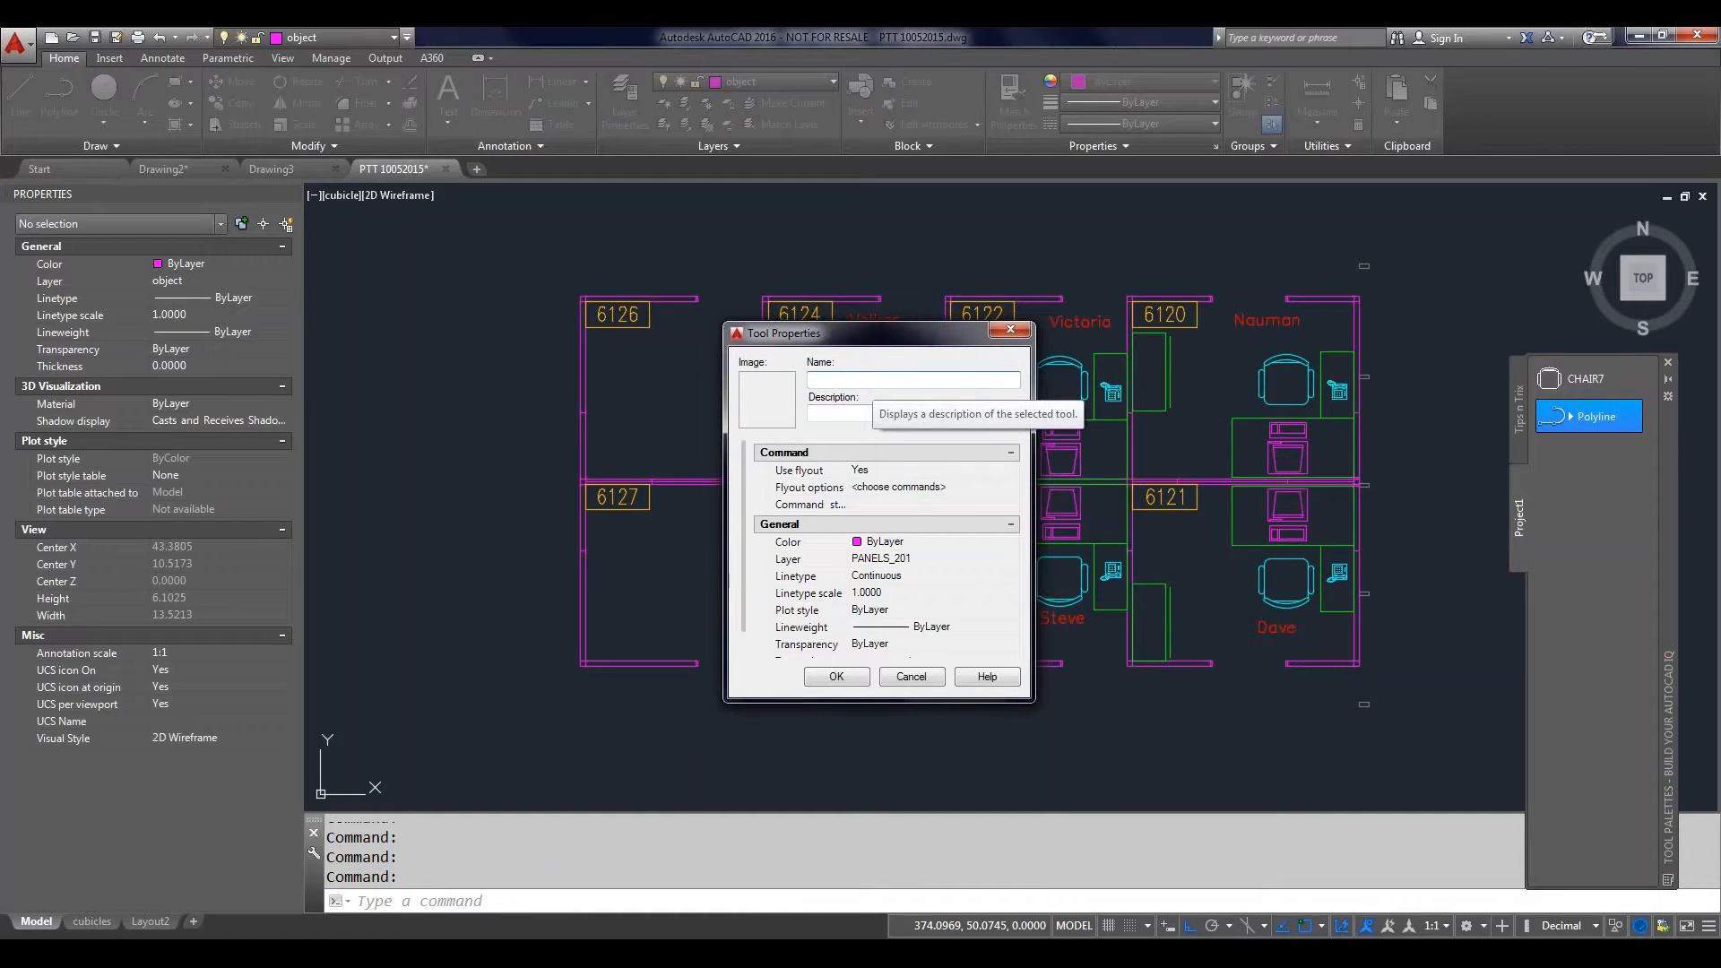
text(Cubicle Wall)
key(Tab)
text(Project)
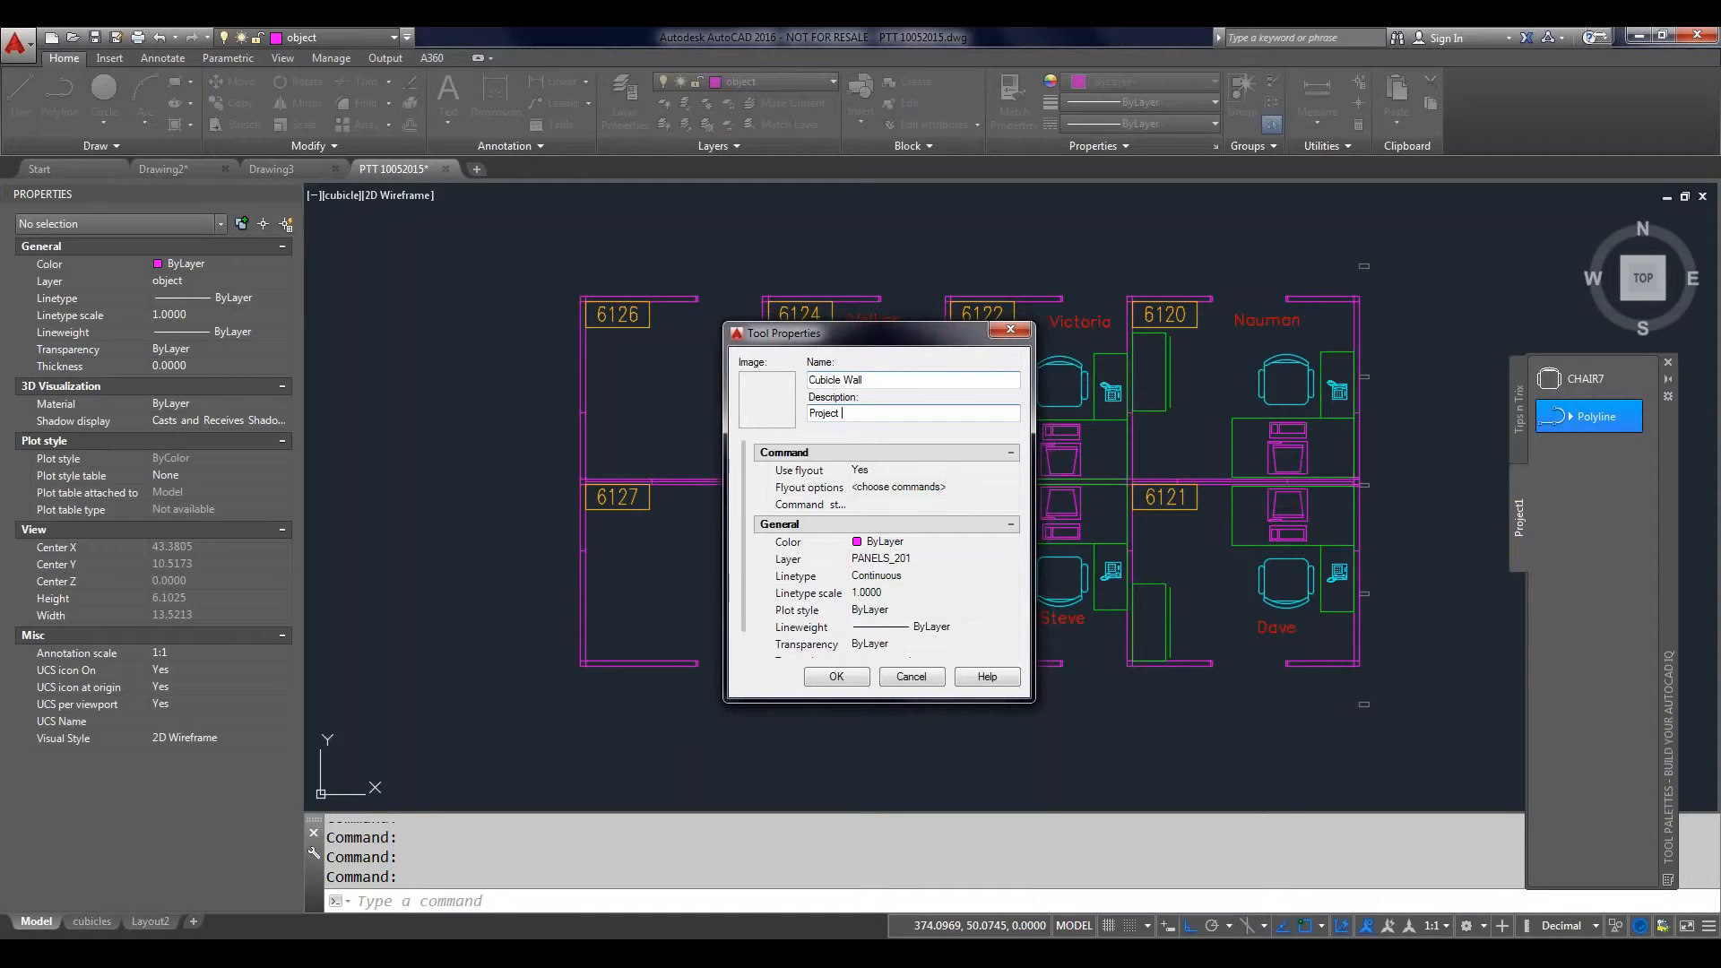
text( 1 Standard Cubicle)
Step: Try setting the Cubicle Wall tool's Use flyout option to No, and switch it back to Yes
click(899, 472)
click(899, 471)
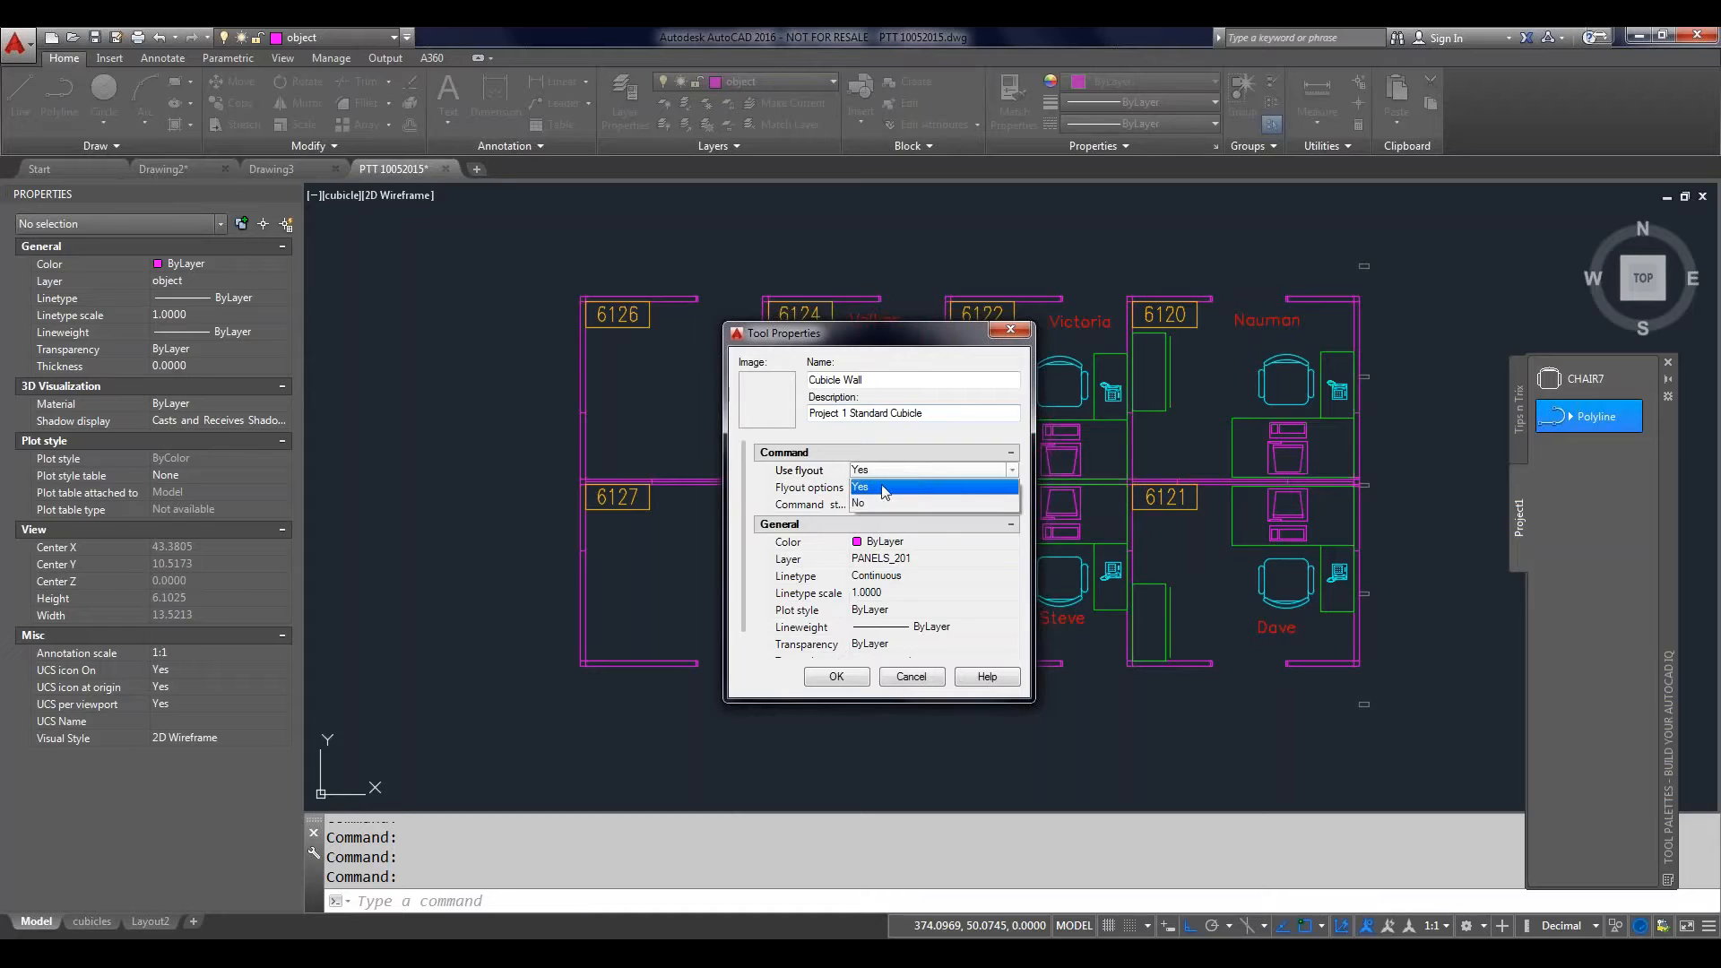
click(884, 504)
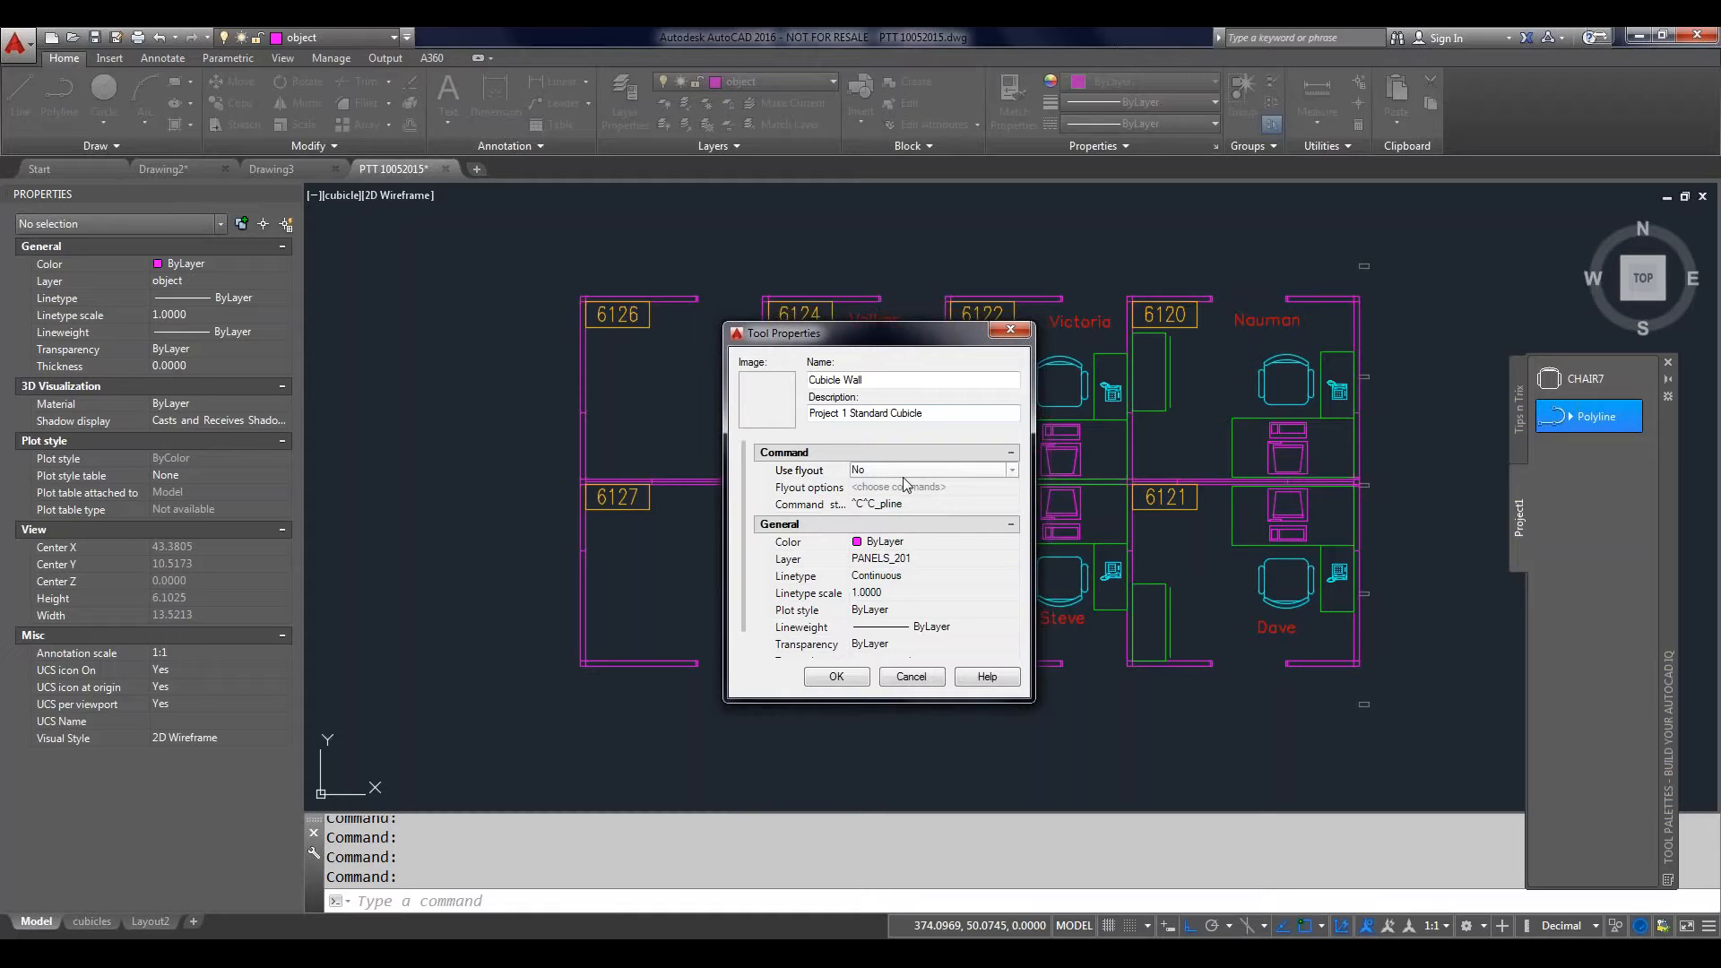
click(909, 470)
click(896, 488)
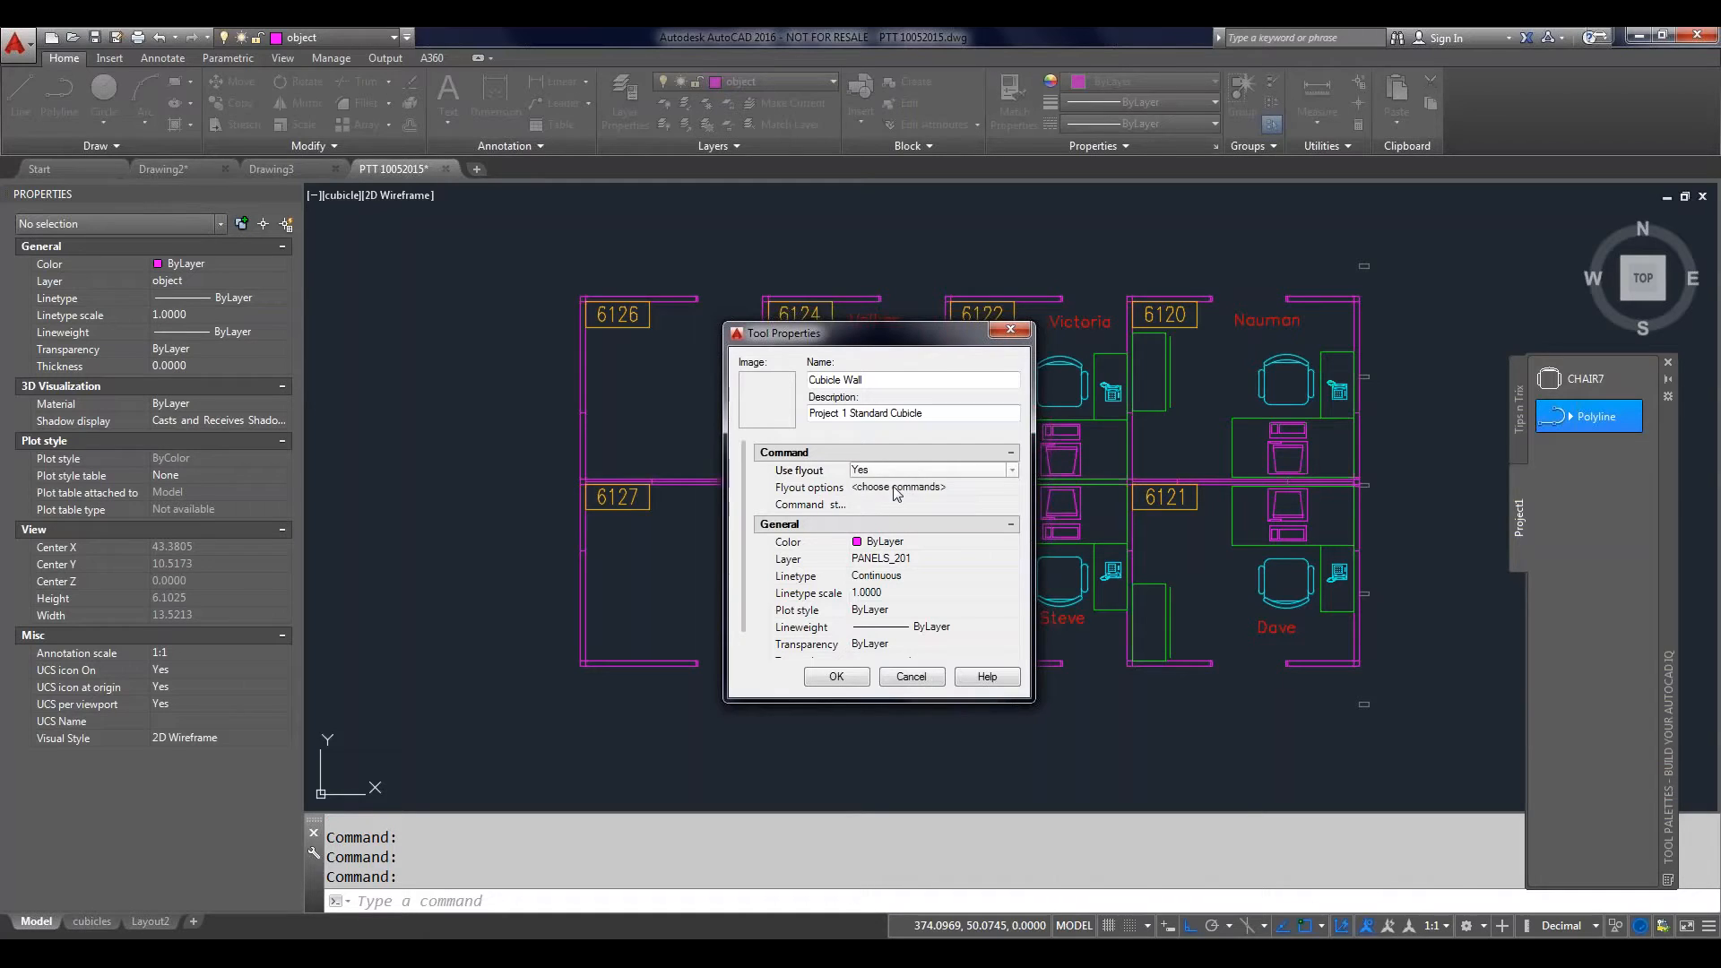
Step: Limit the Cubicle Wall tool's flyout options to the Line shape, excluding Arc, Circle, Ellipse, Polyline, Ray, Spline and Construction Line
click(897, 490)
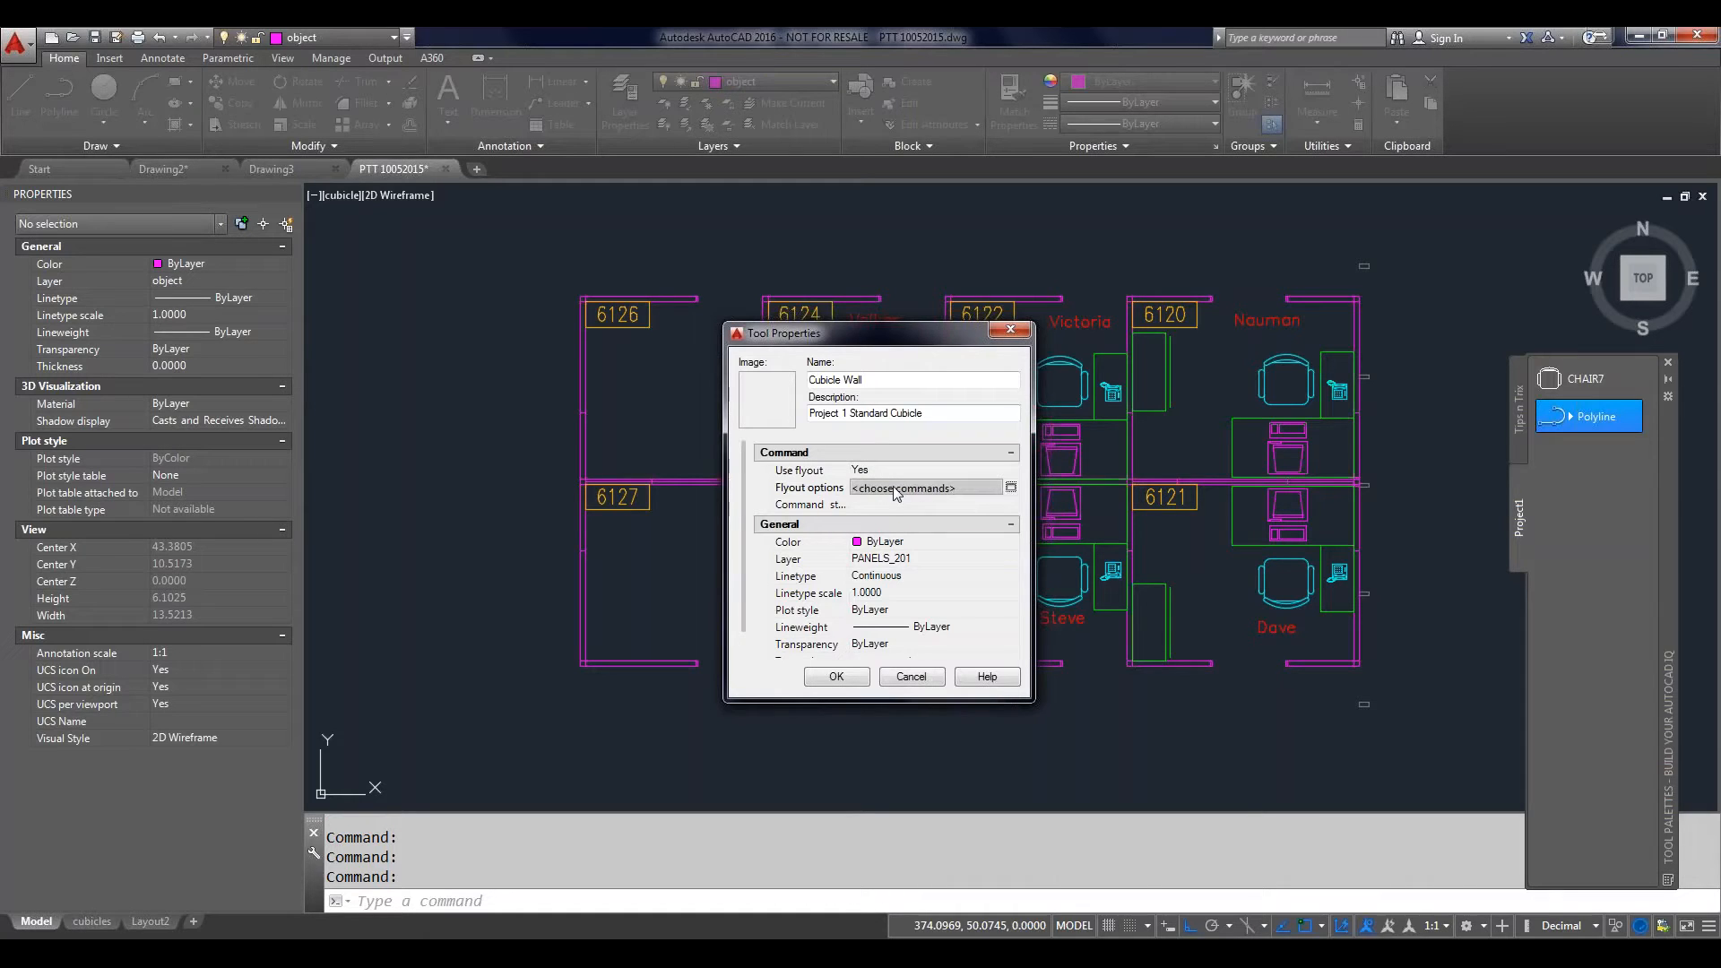
click(1011, 489)
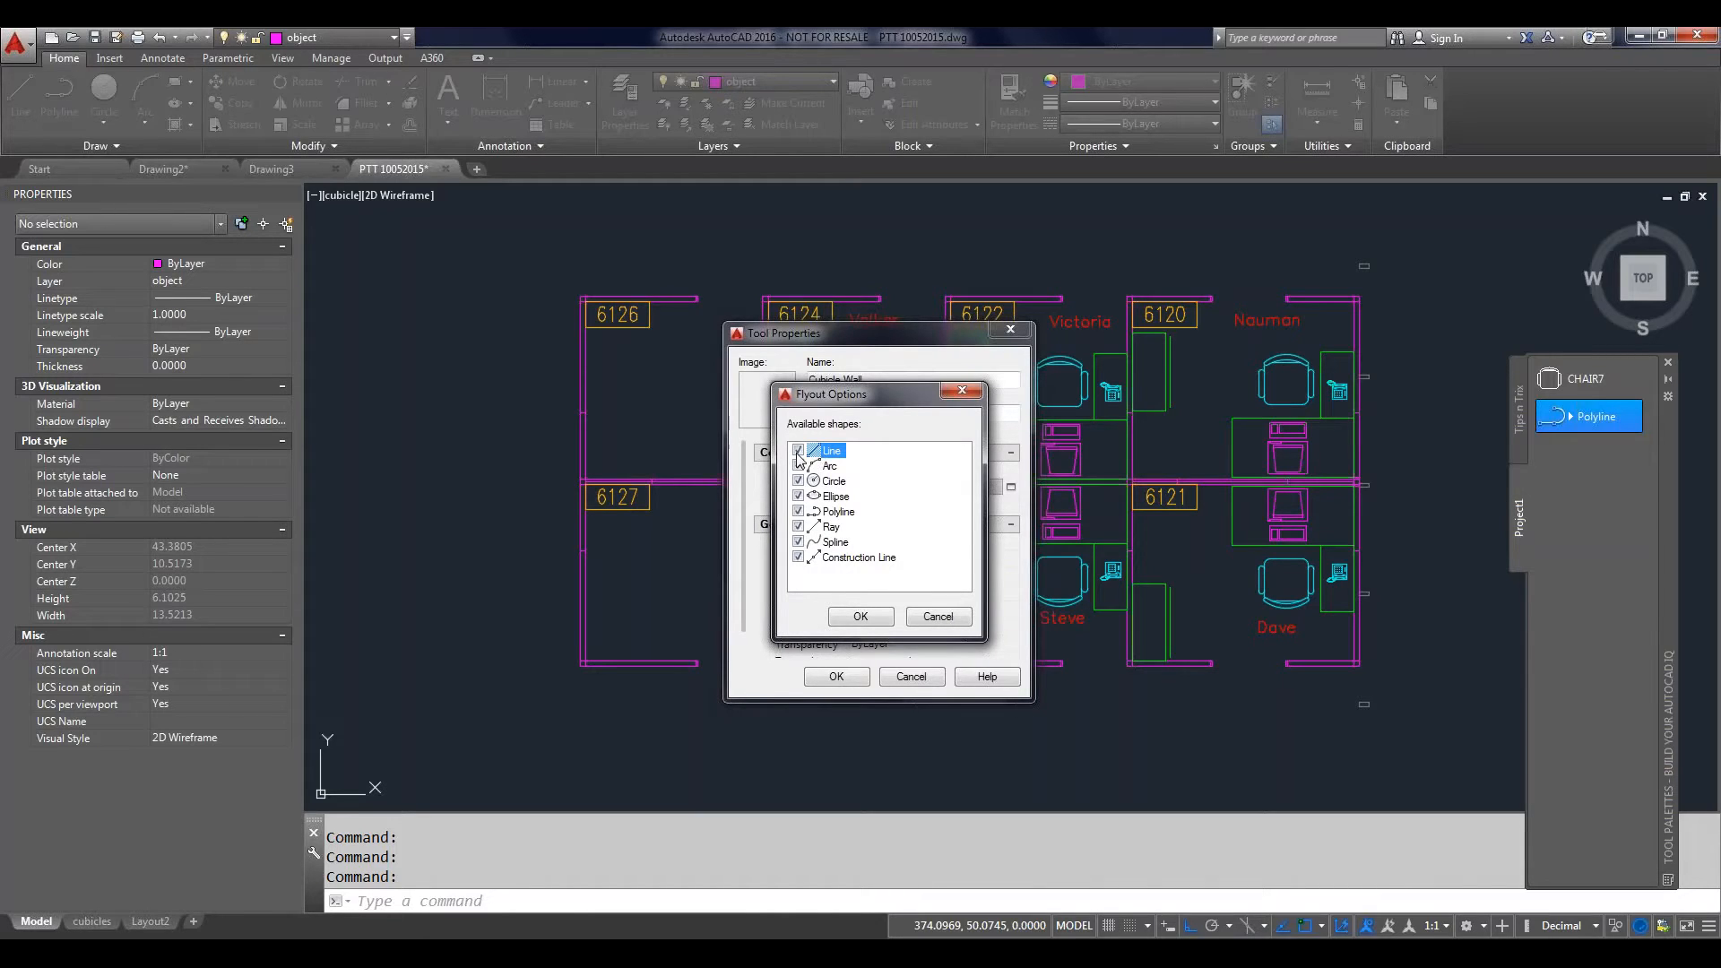
click(798, 465)
click(798, 481)
click(798, 496)
click(798, 511)
click(798, 527)
click(798, 541)
click(798, 556)
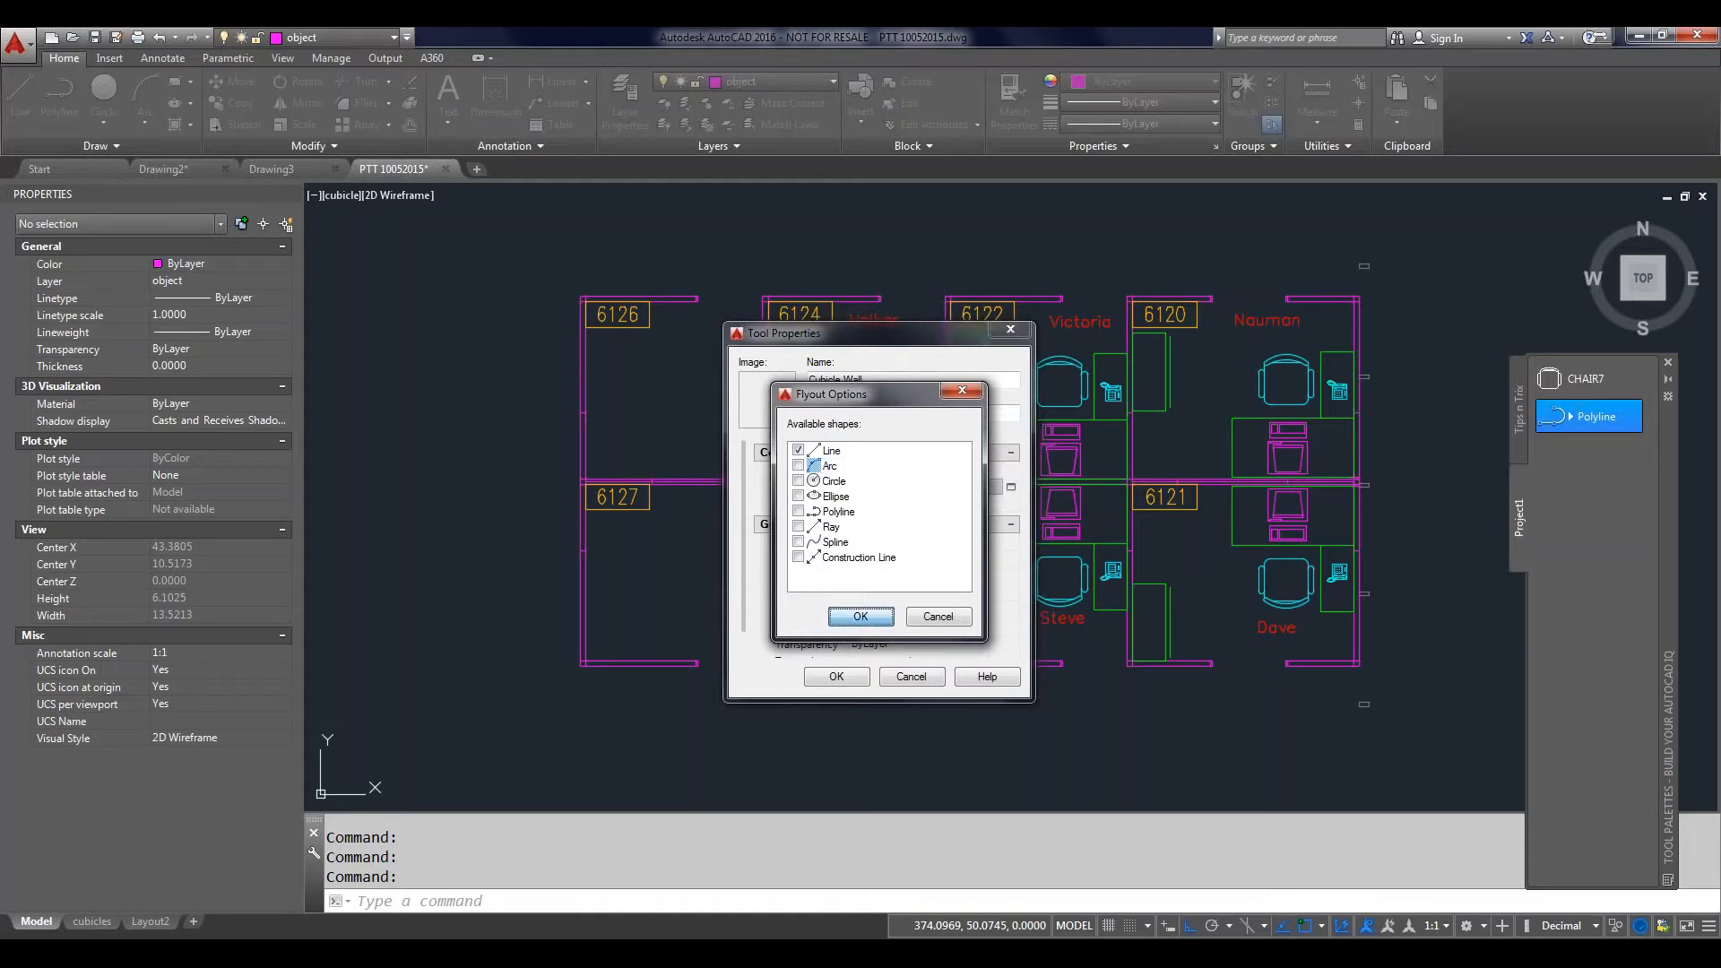
click(861, 617)
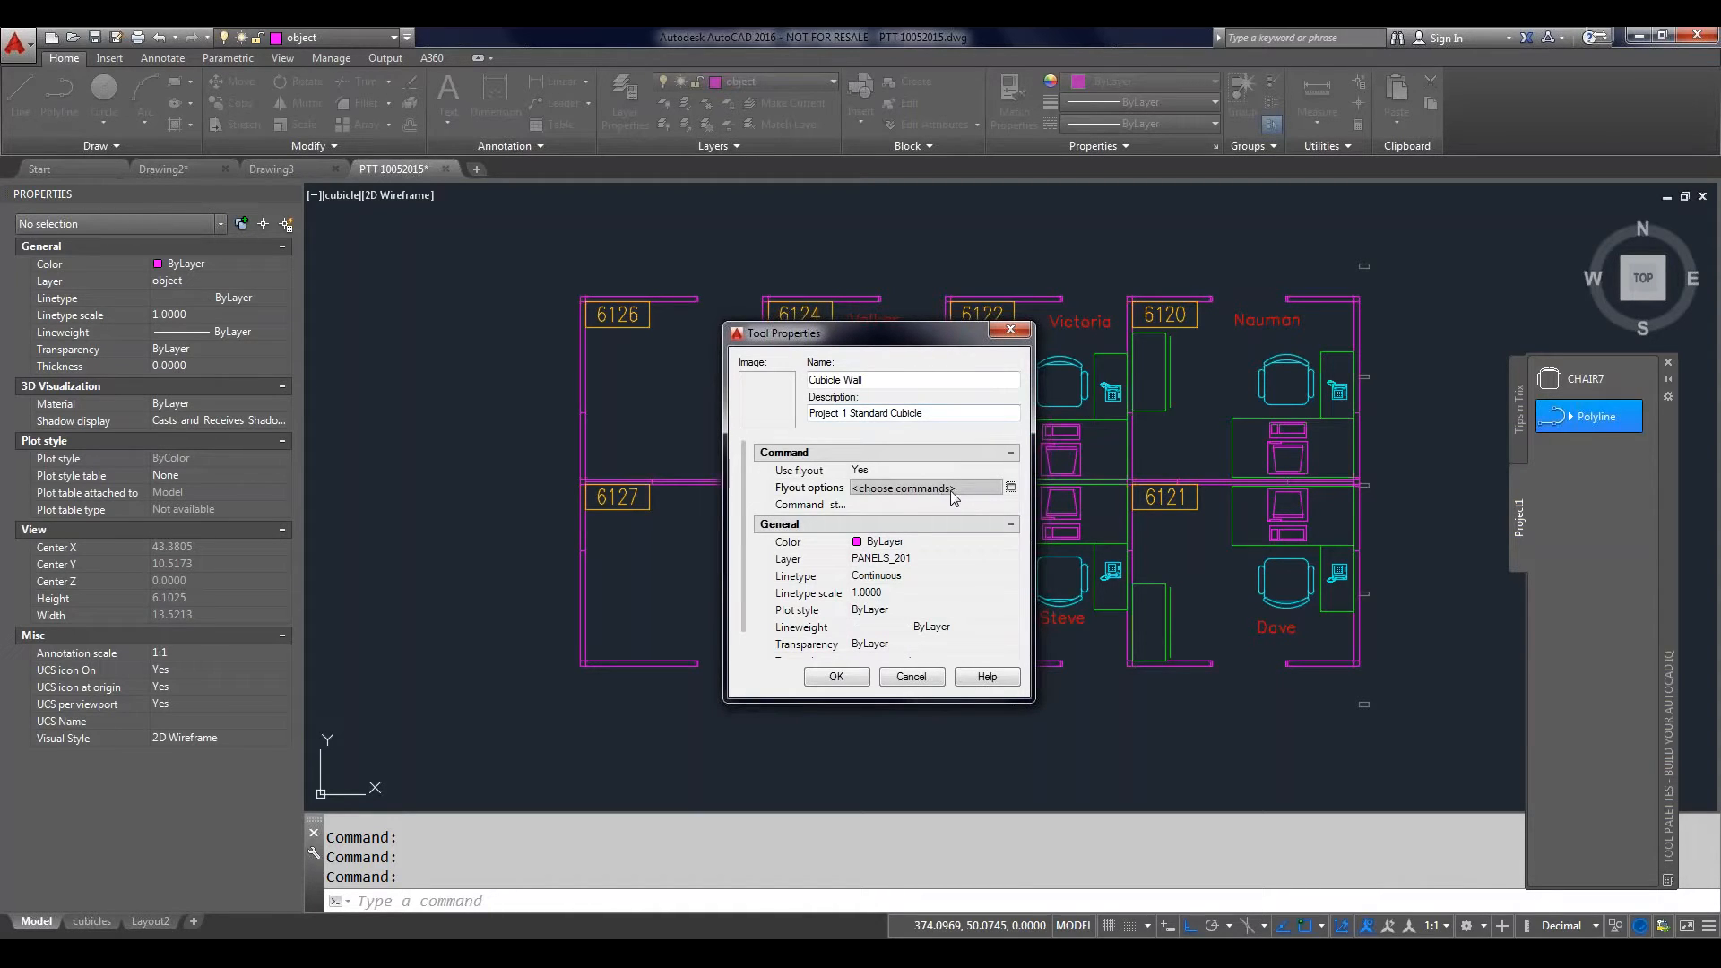
Step: Set the Cubicle Wall tool's Use flyout option to No and save its tool properties
click(877, 472)
click(876, 472)
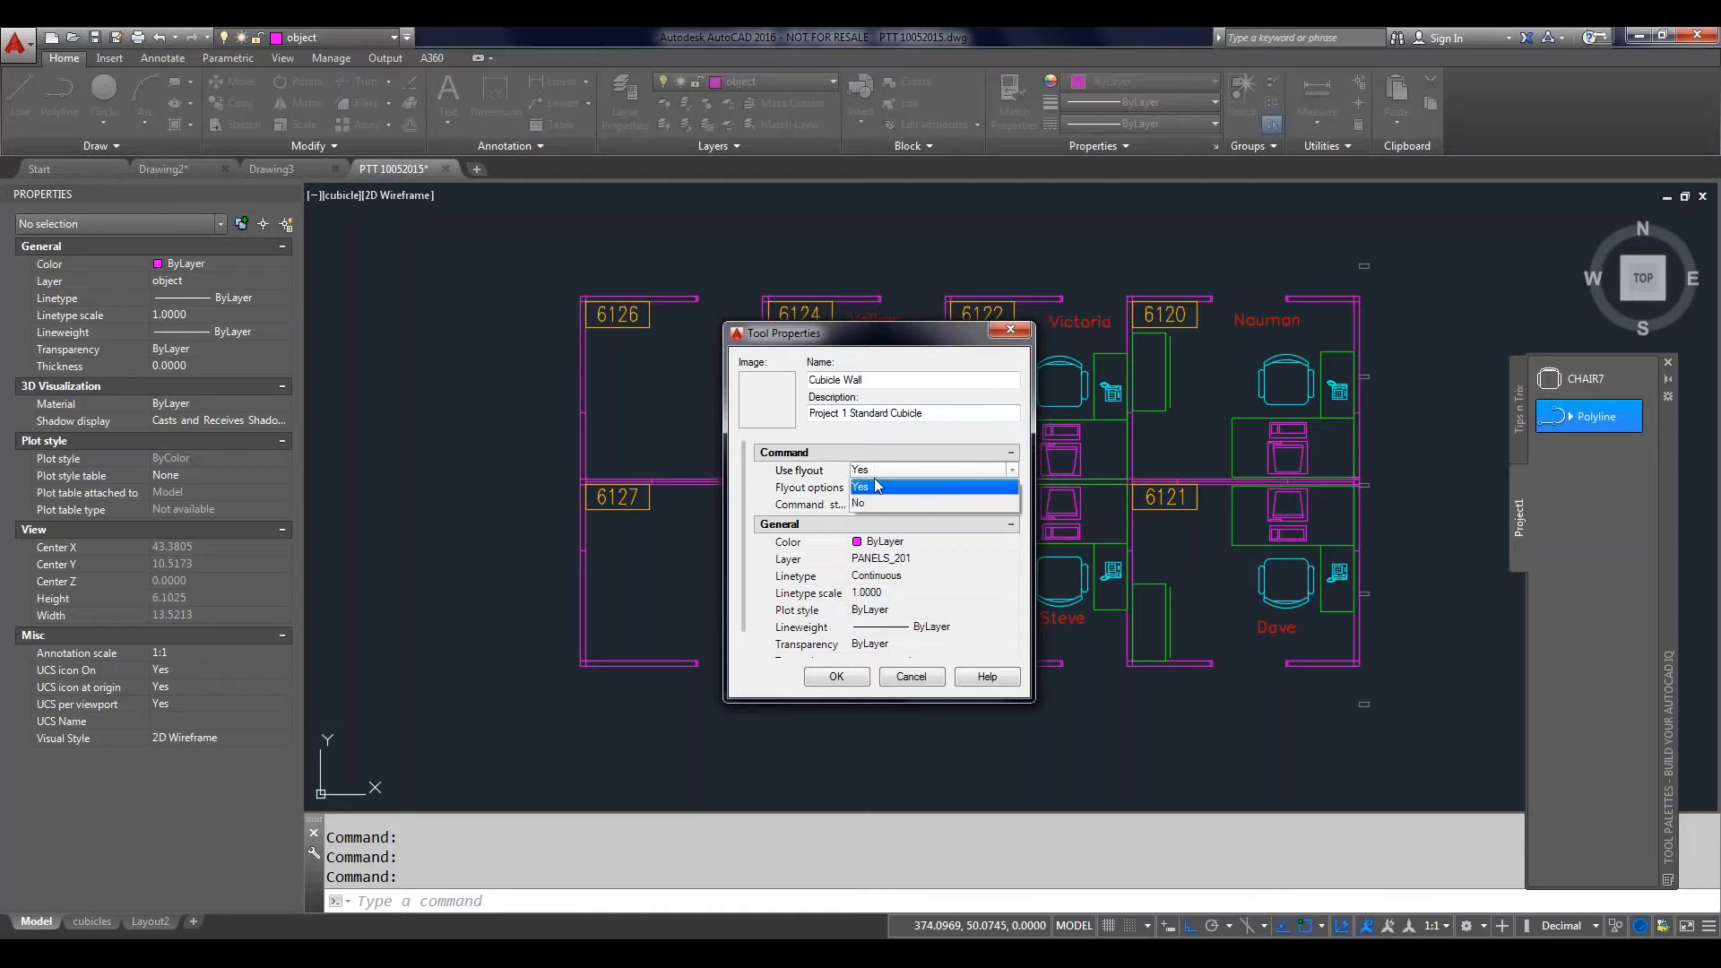
click(862, 504)
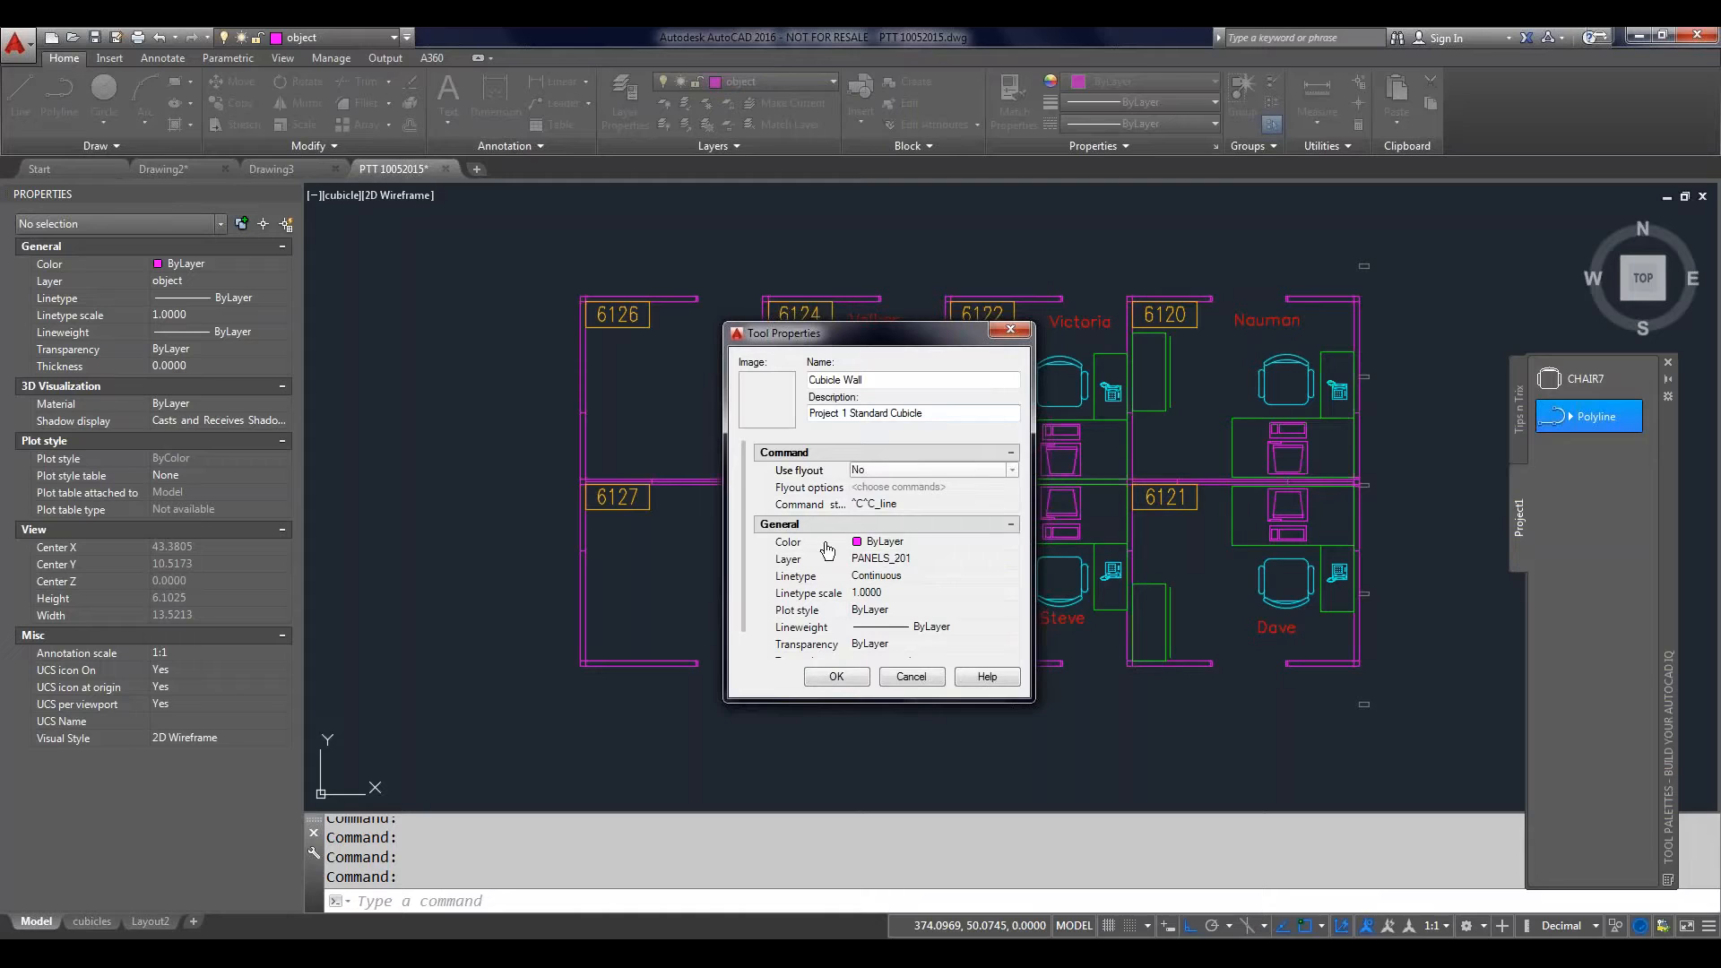
click(837, 678)
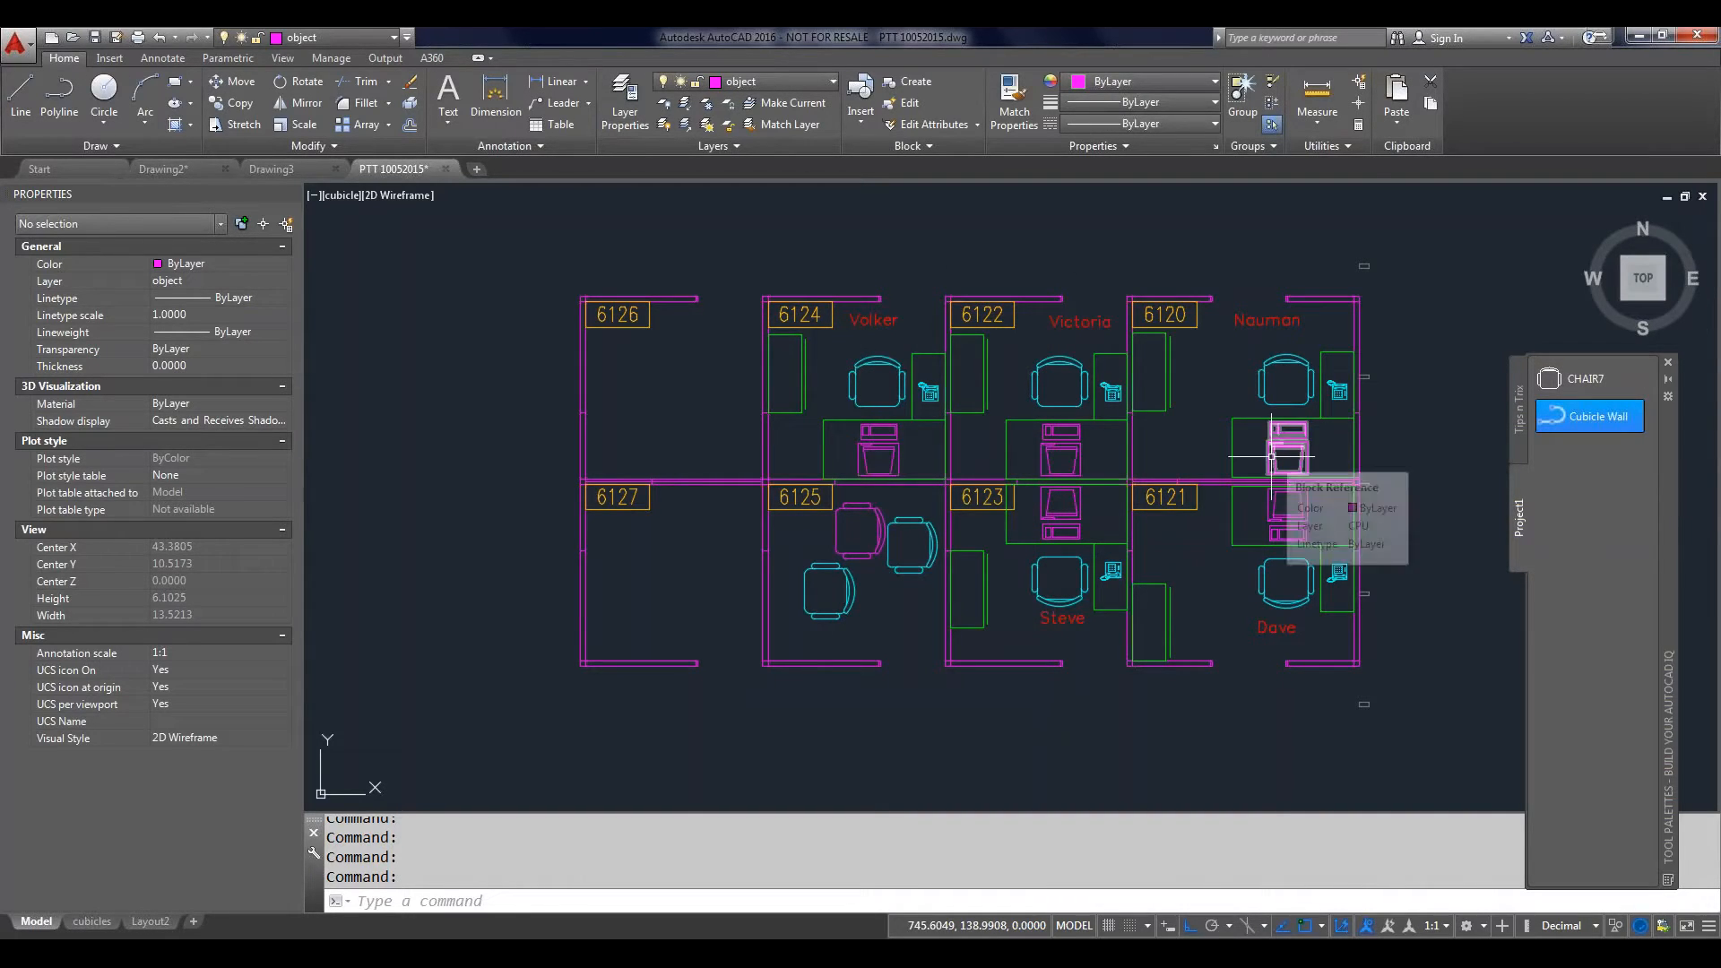
Step: Place a CHAIR7 block from the Project1 palette in Drawing3 and check that drawing's layer list
mouse_move(216, 170)
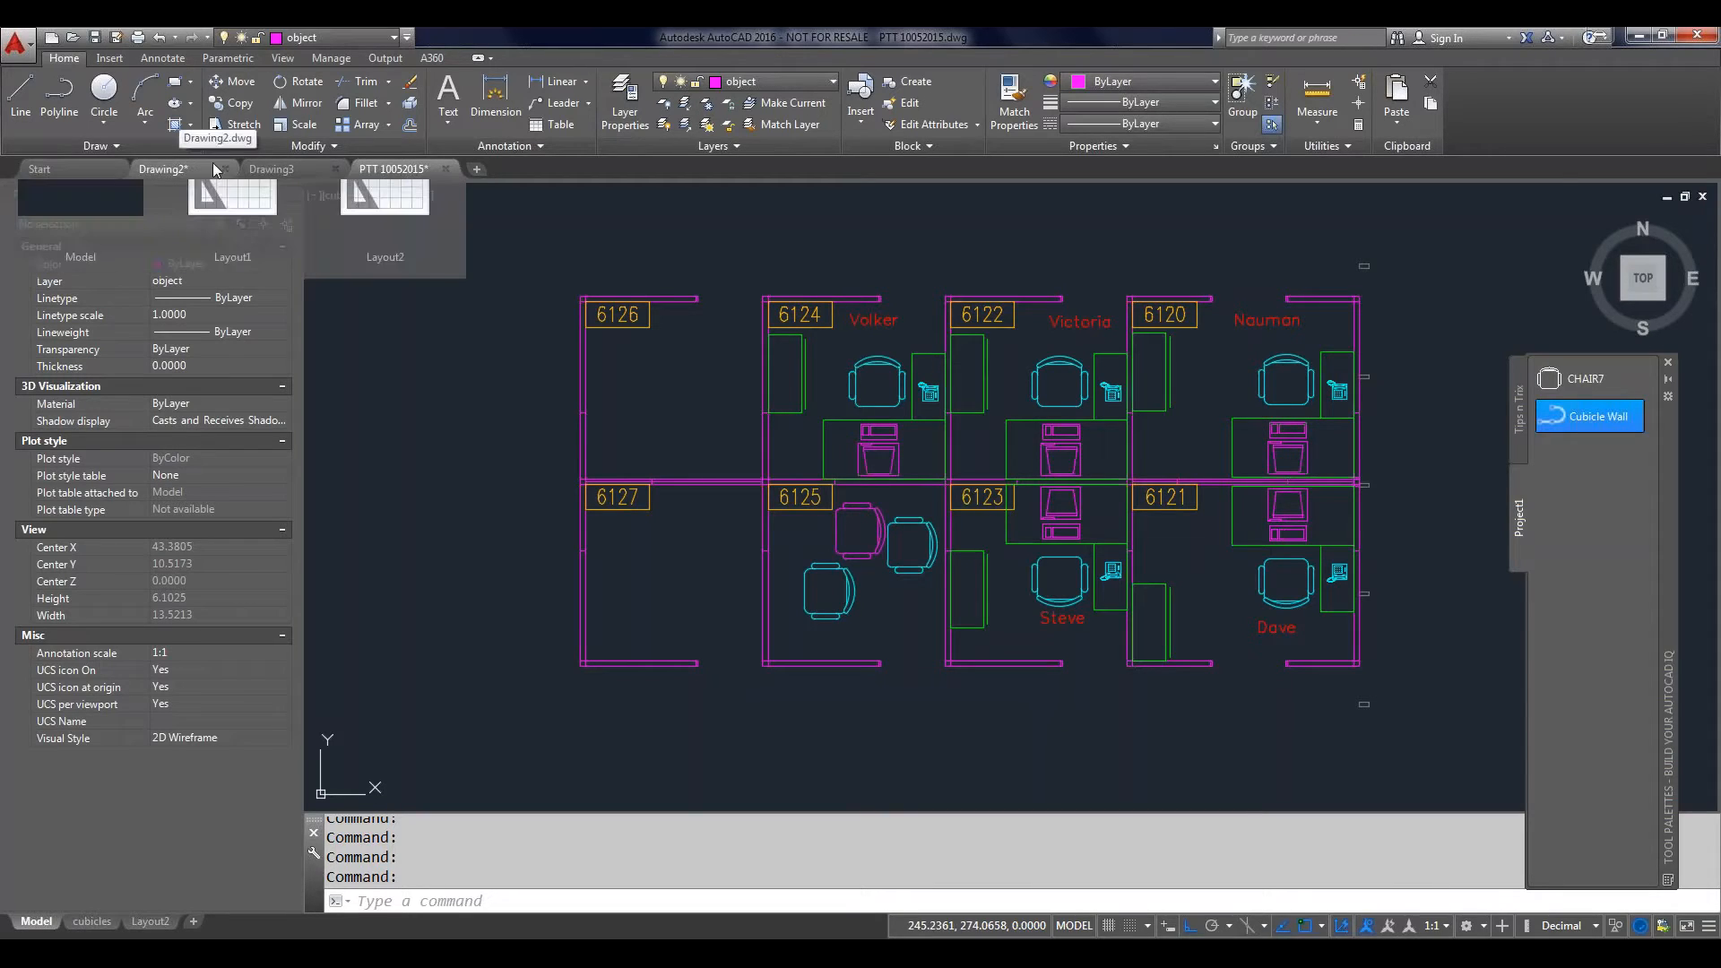
click(270, 170)
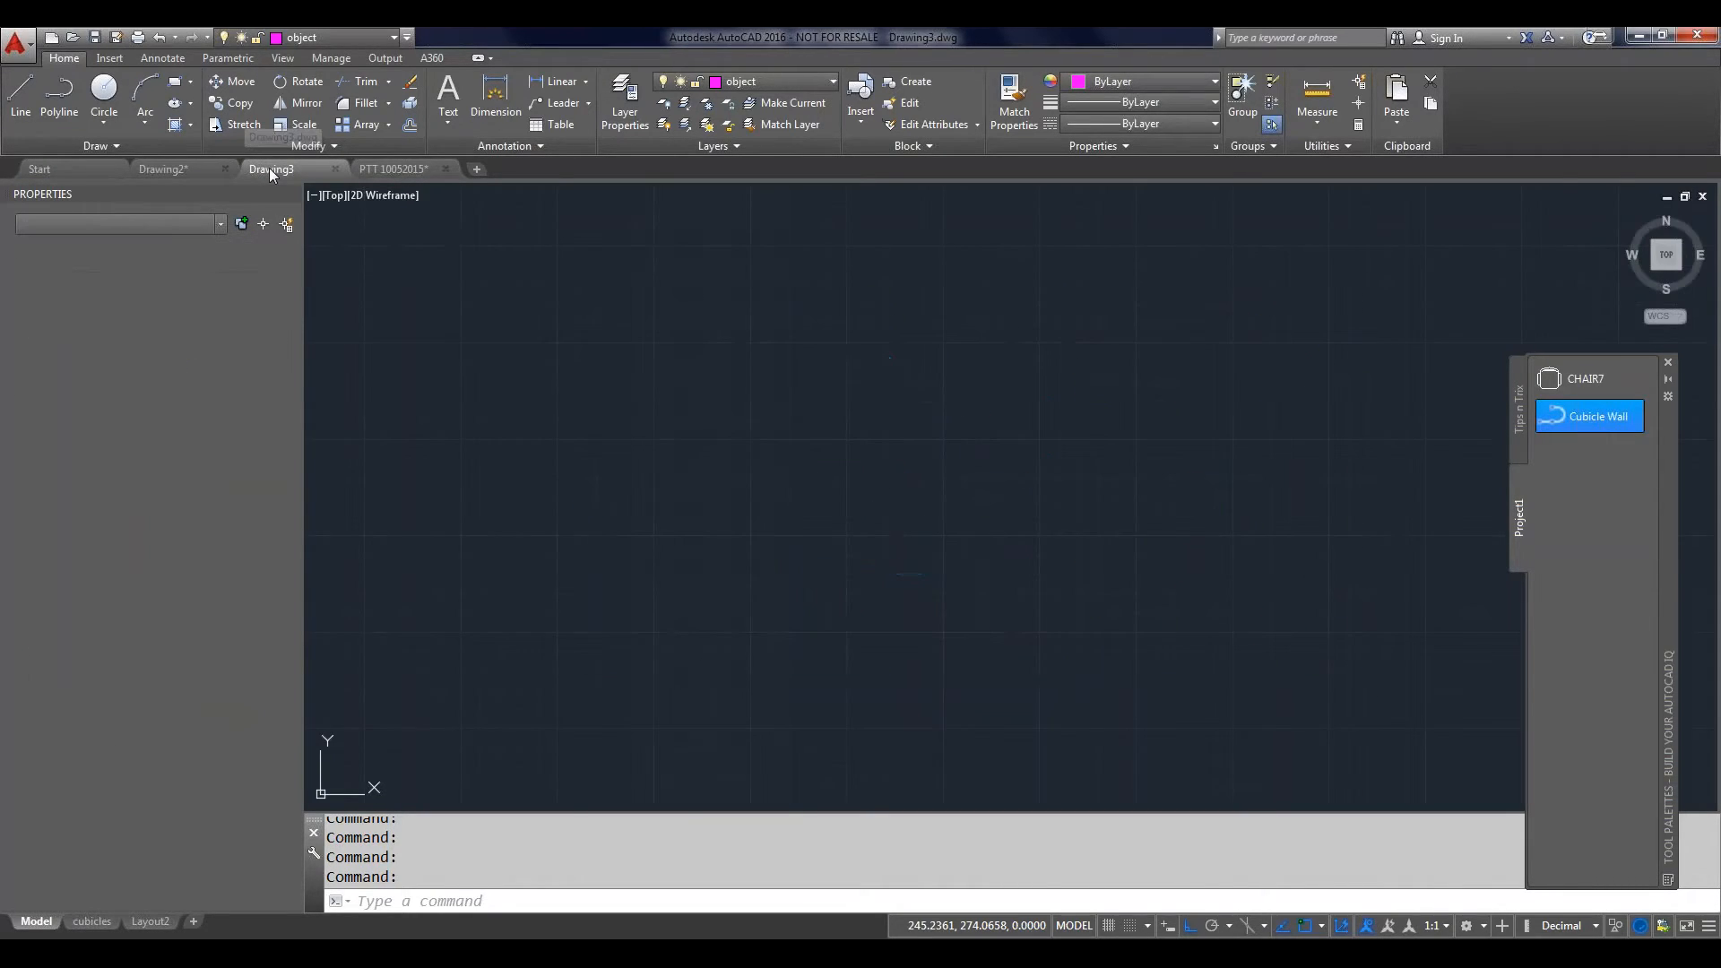
drag(1552, 382, 593, 492)
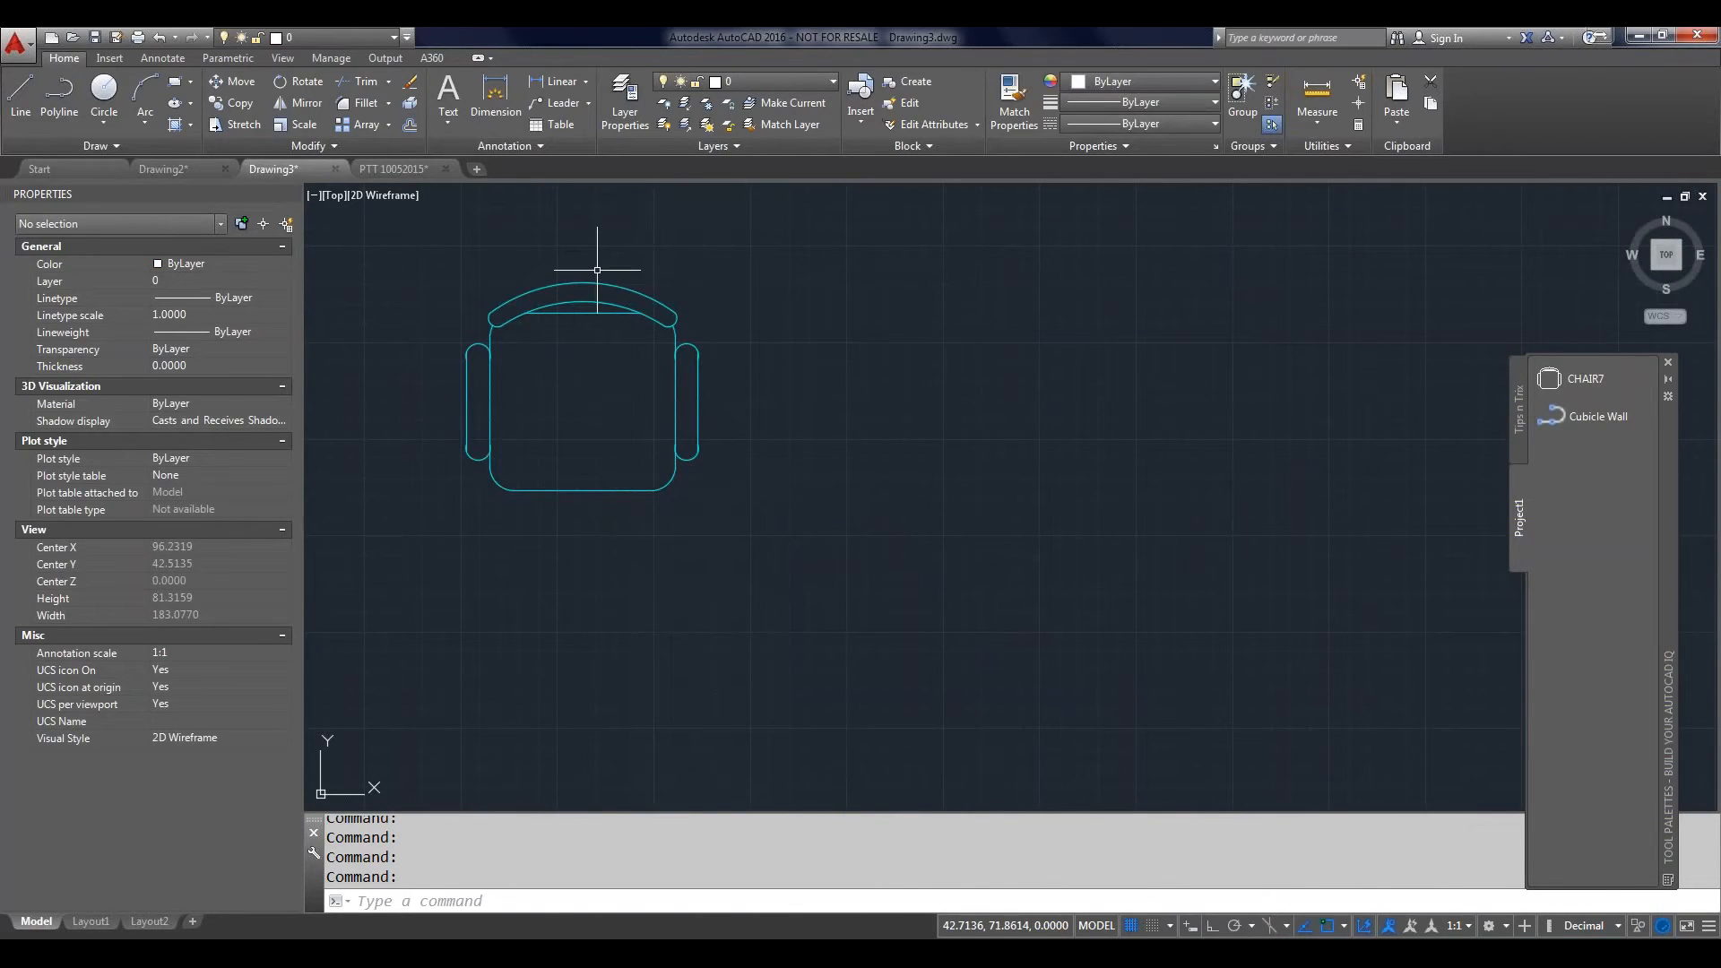
mouse_move(587, 303)
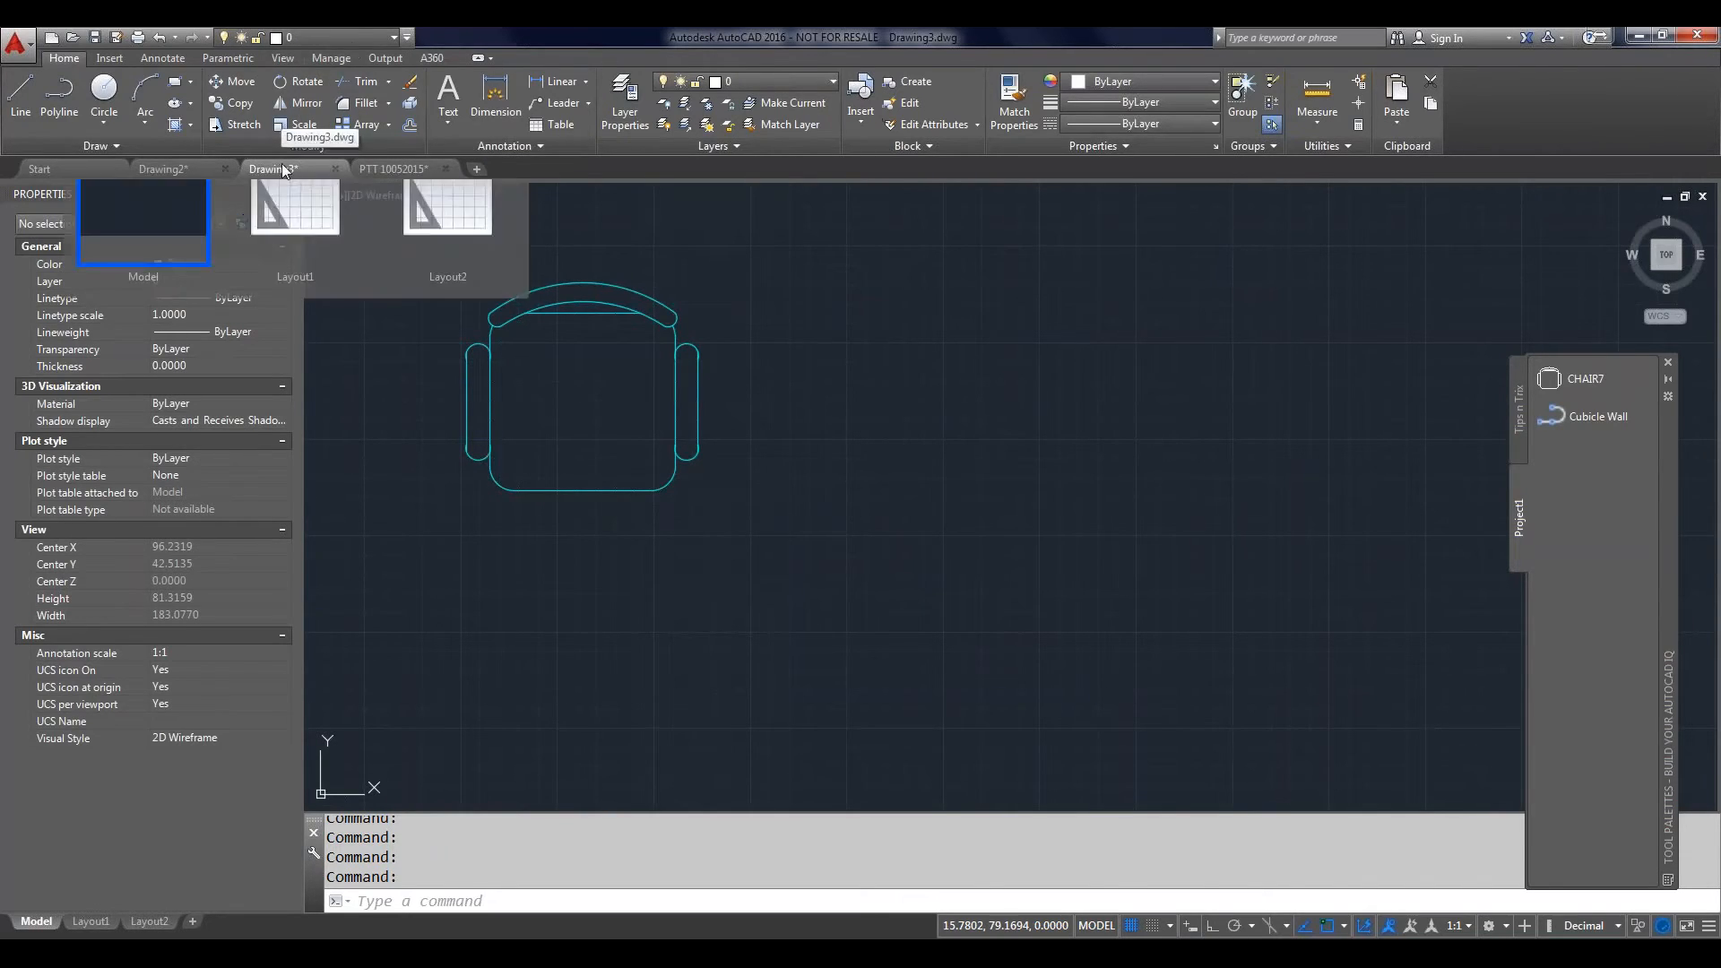
click(388, 37)
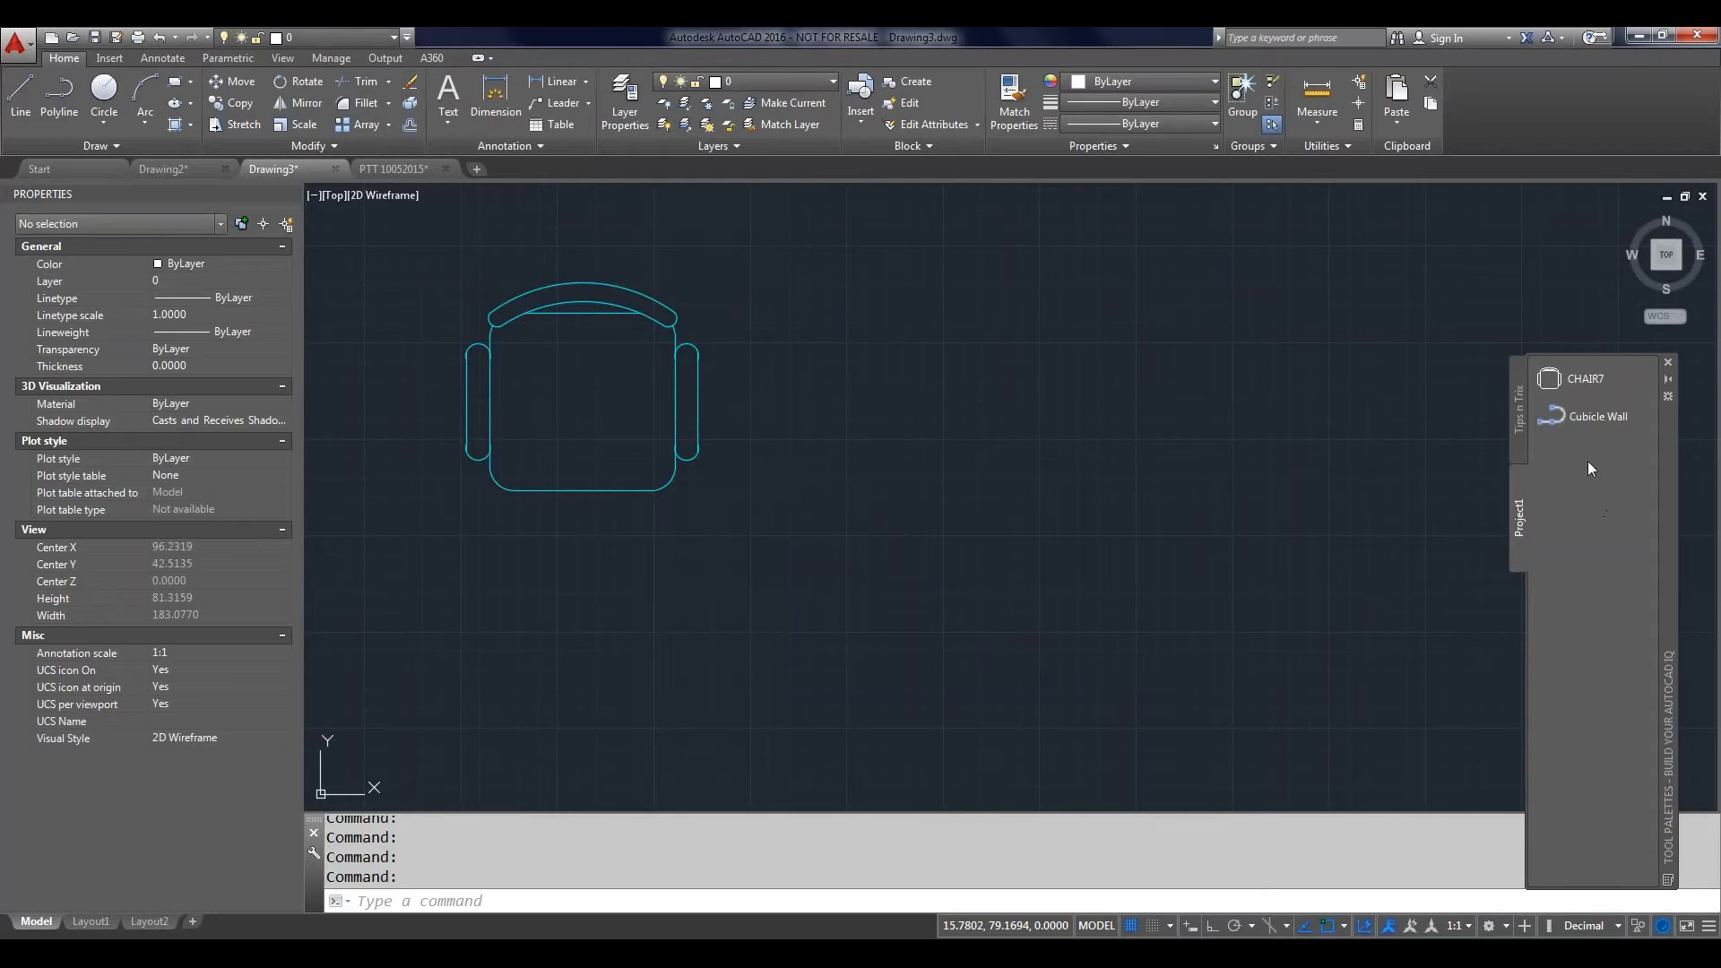
Step: Draw an L-shaped wall beside the chair with the Cubicle Wall tool, using polar tracking for a vertical and a horizontal line
mouse_move(1578, 417)
mouse_down()
mouse_move(710, 372)
mouse_move(309, 220)
mouse_up()
click(1563, 416)
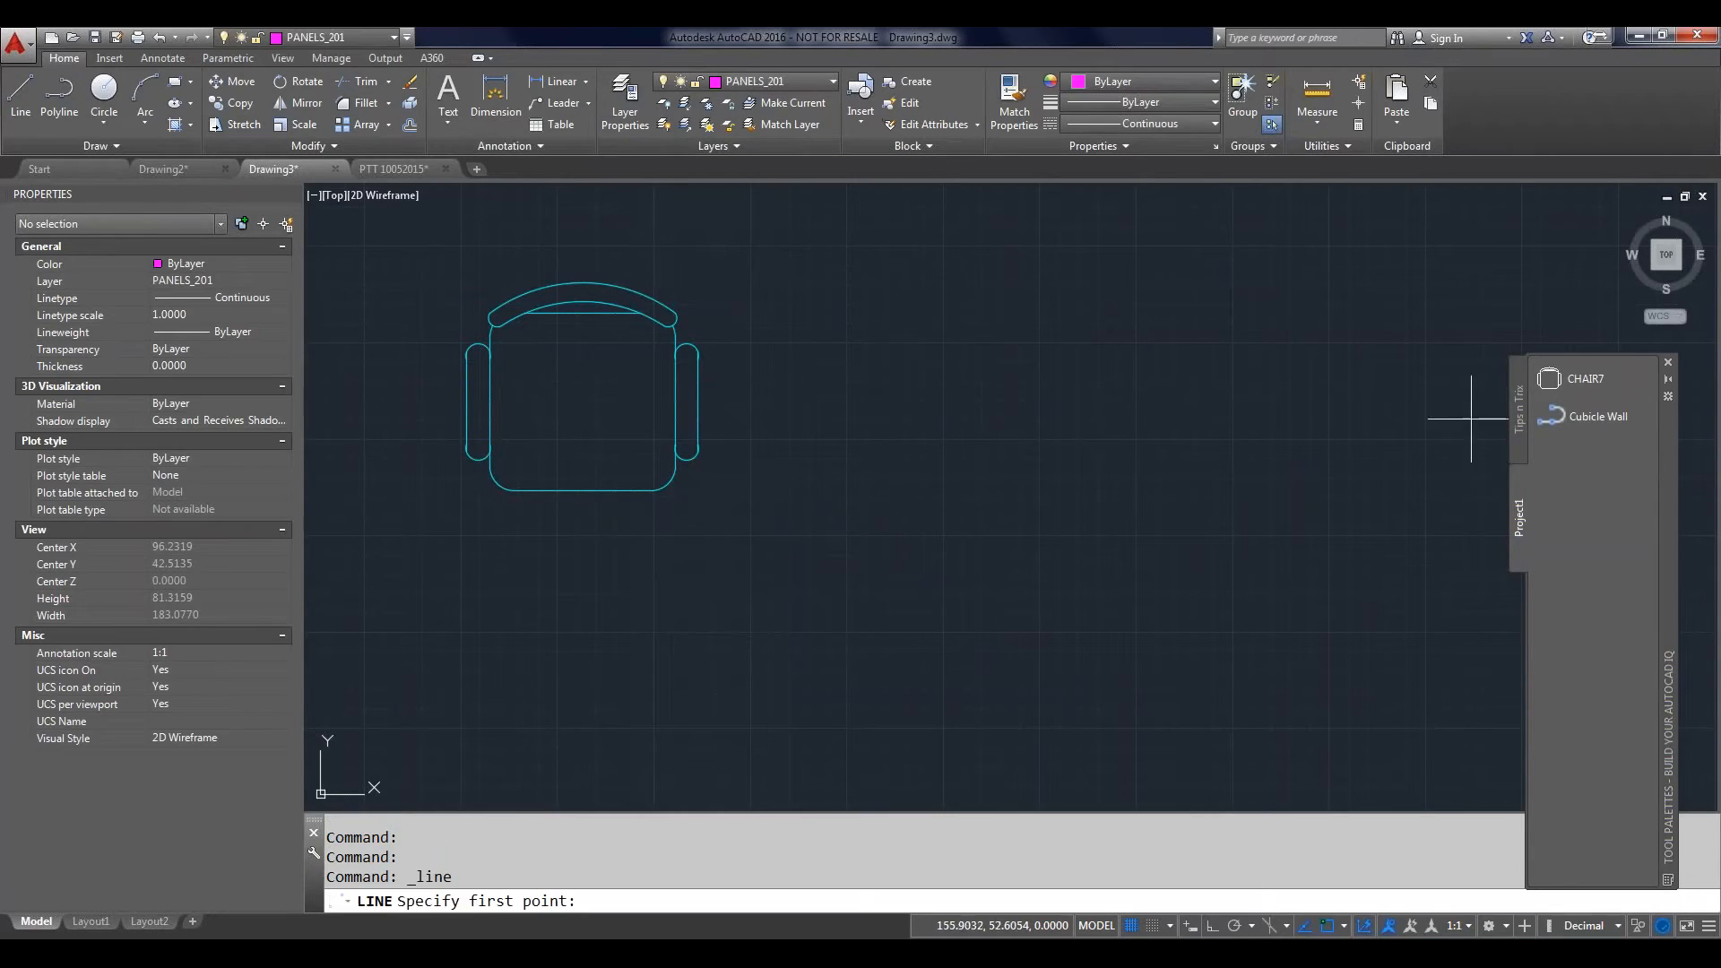
click(838, 237)
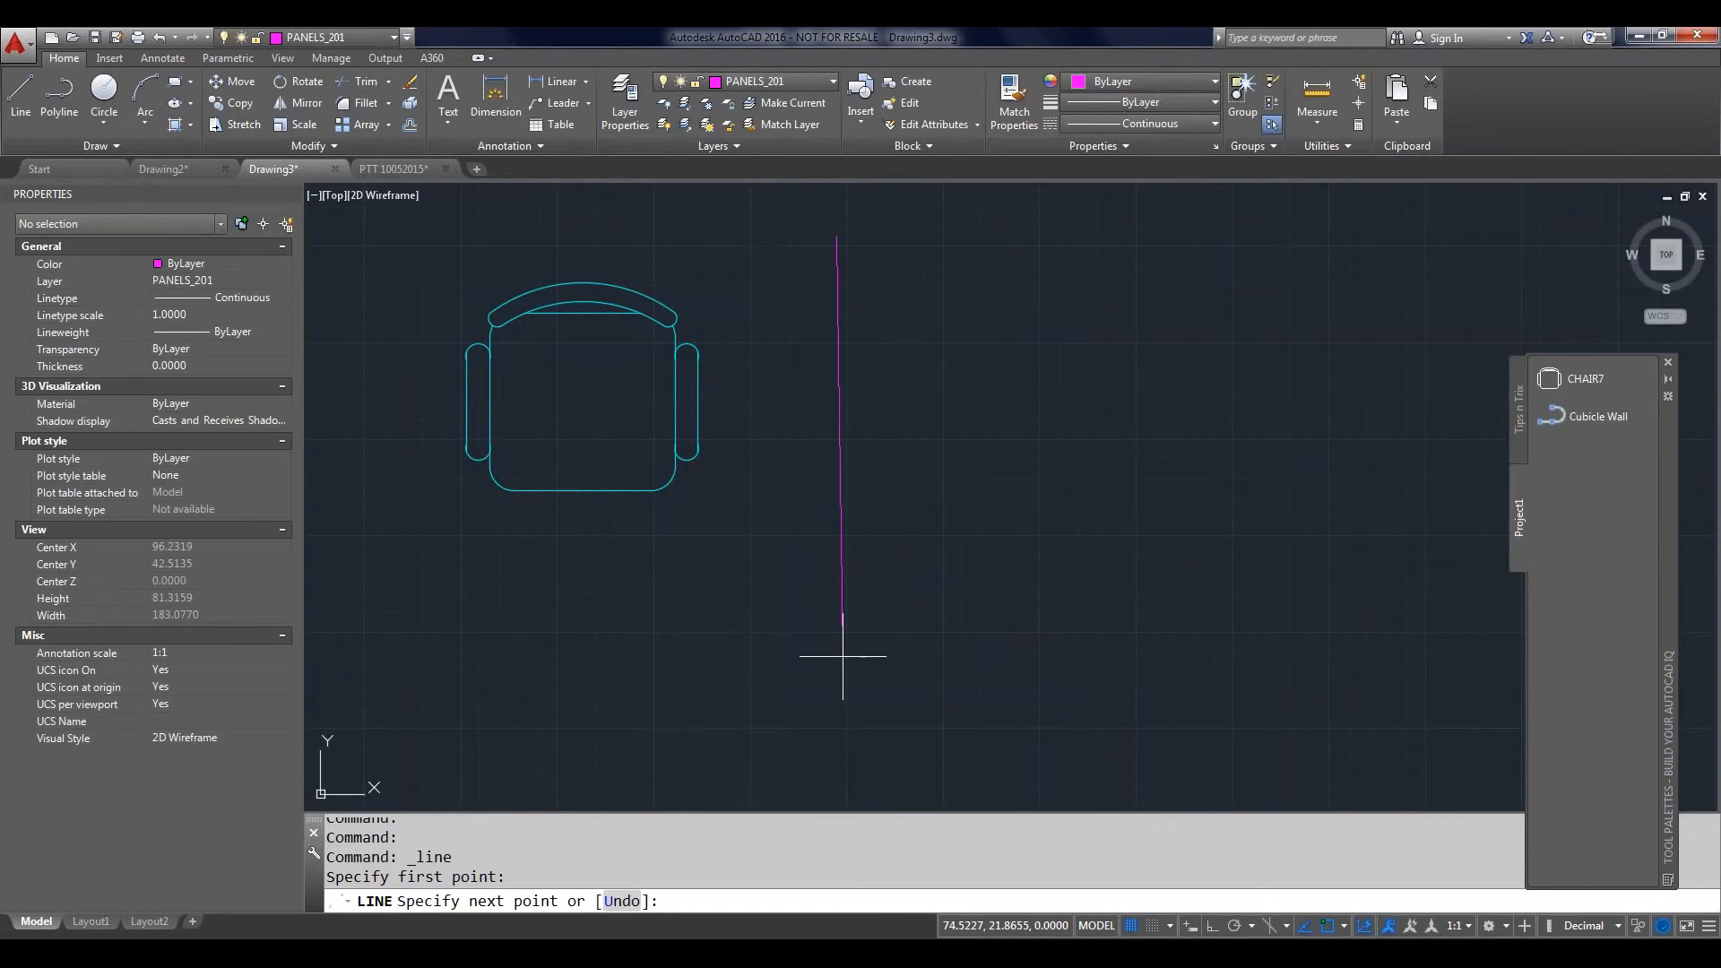
key(F10)
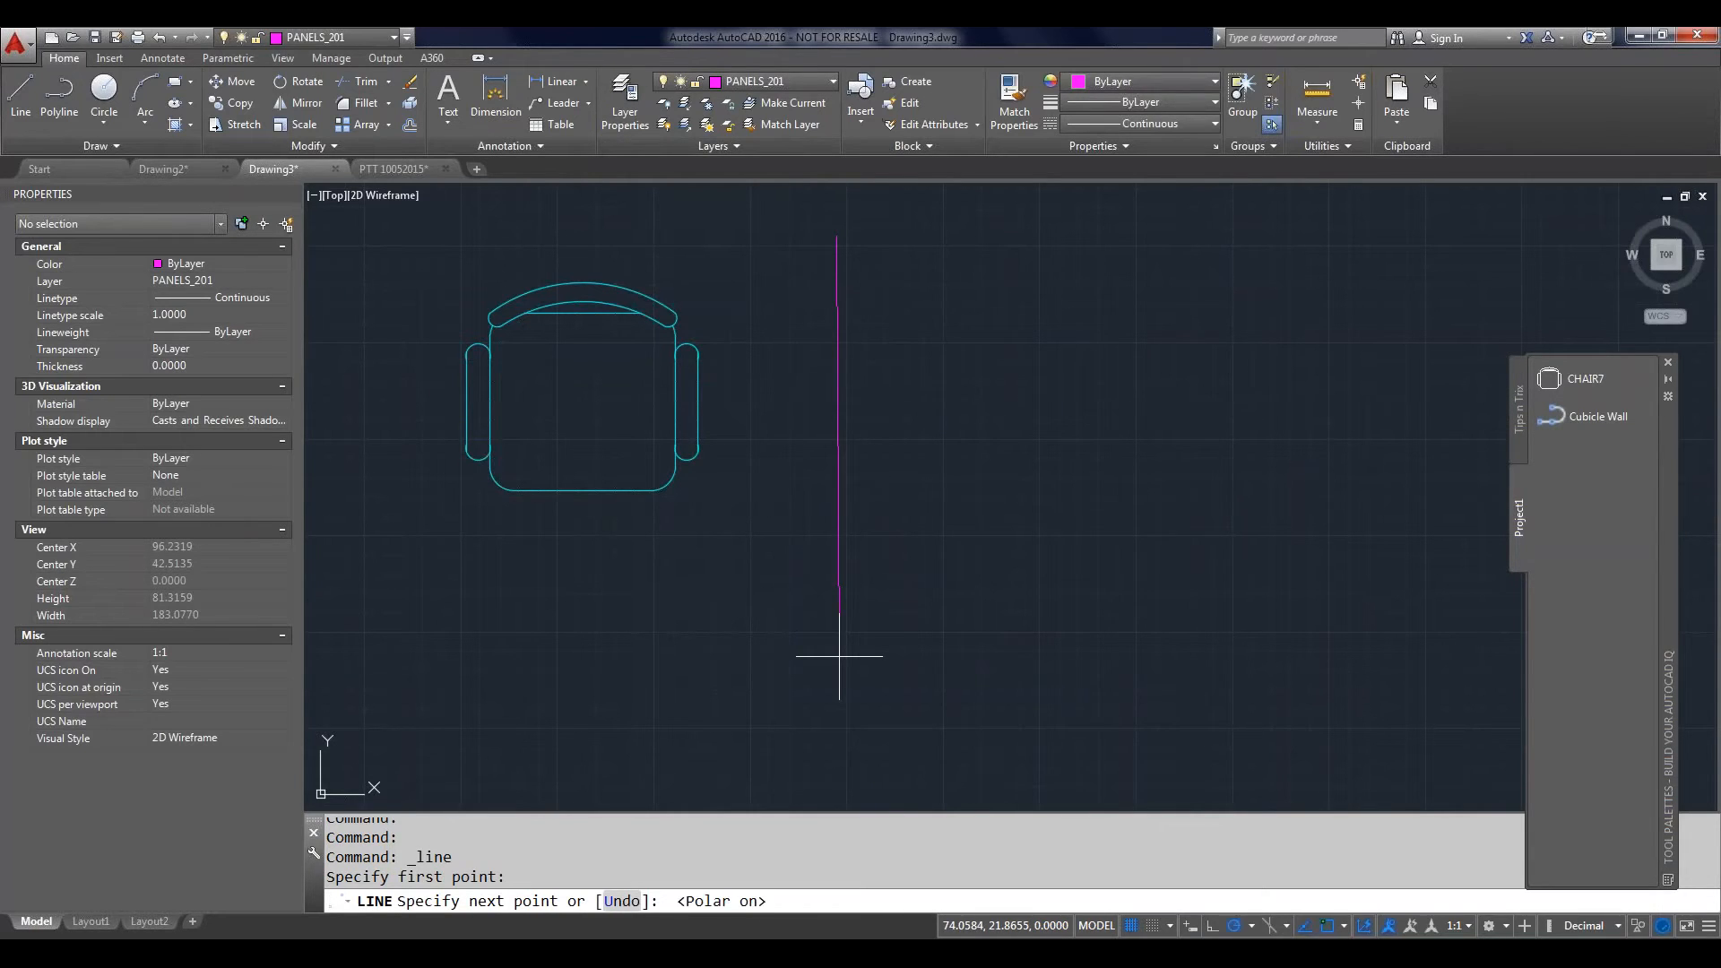
click(836, 709)
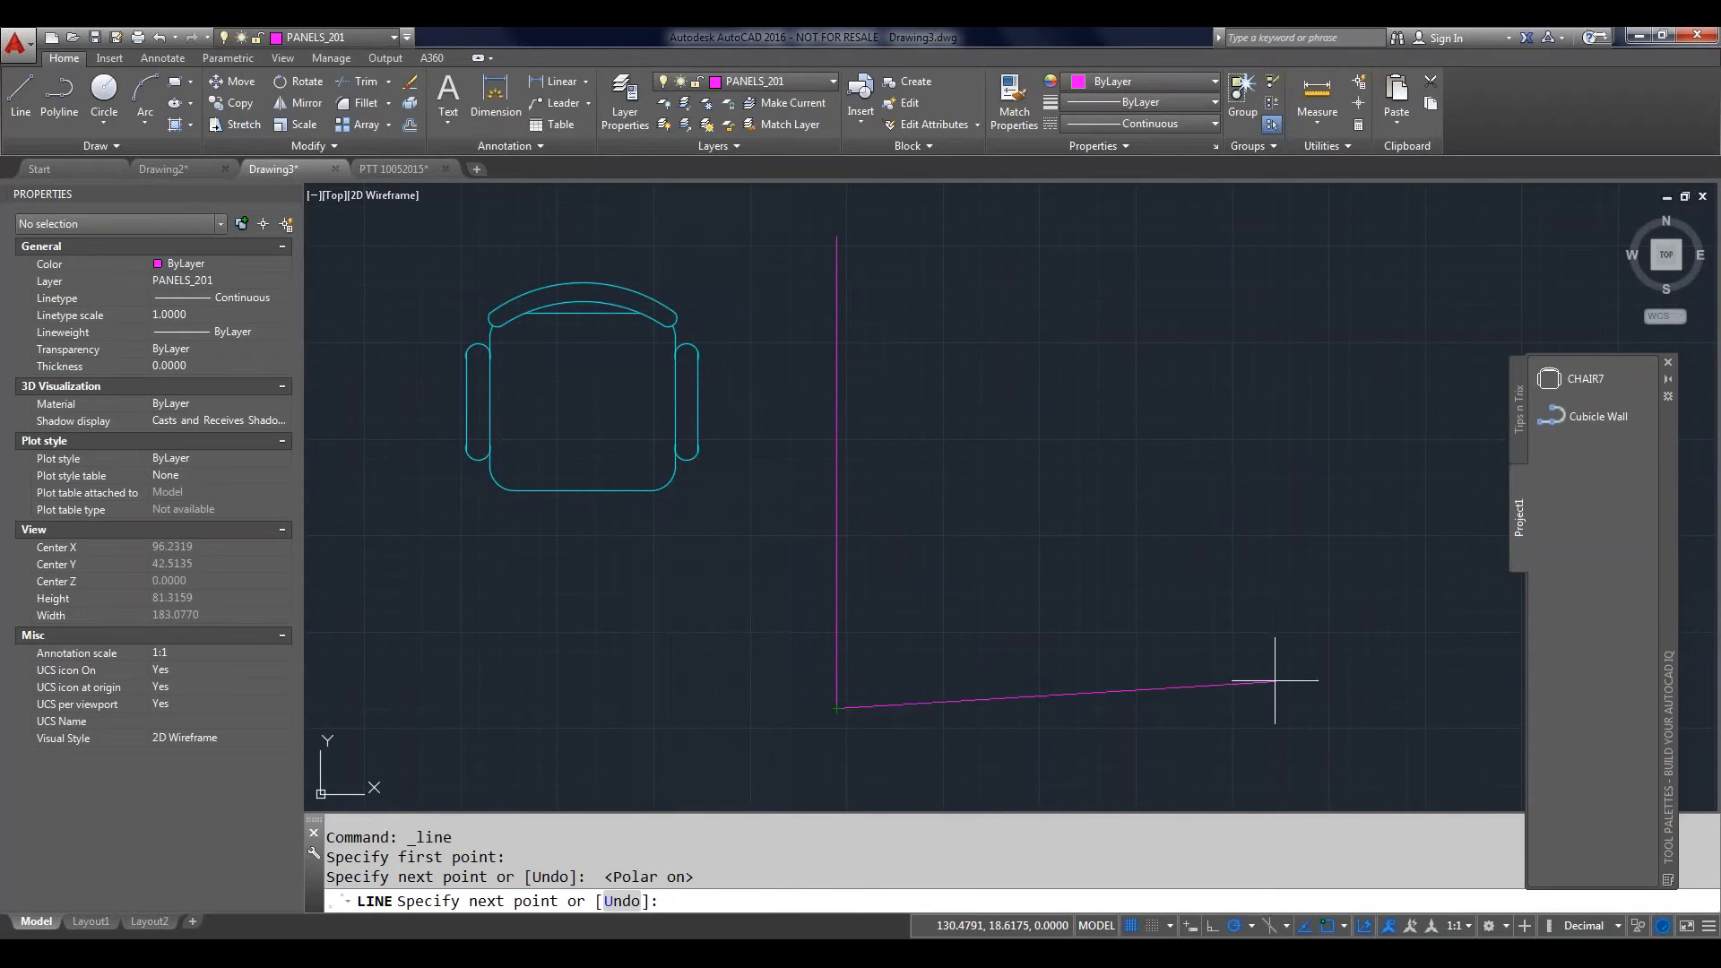
click(1279, 708)
key(Return)
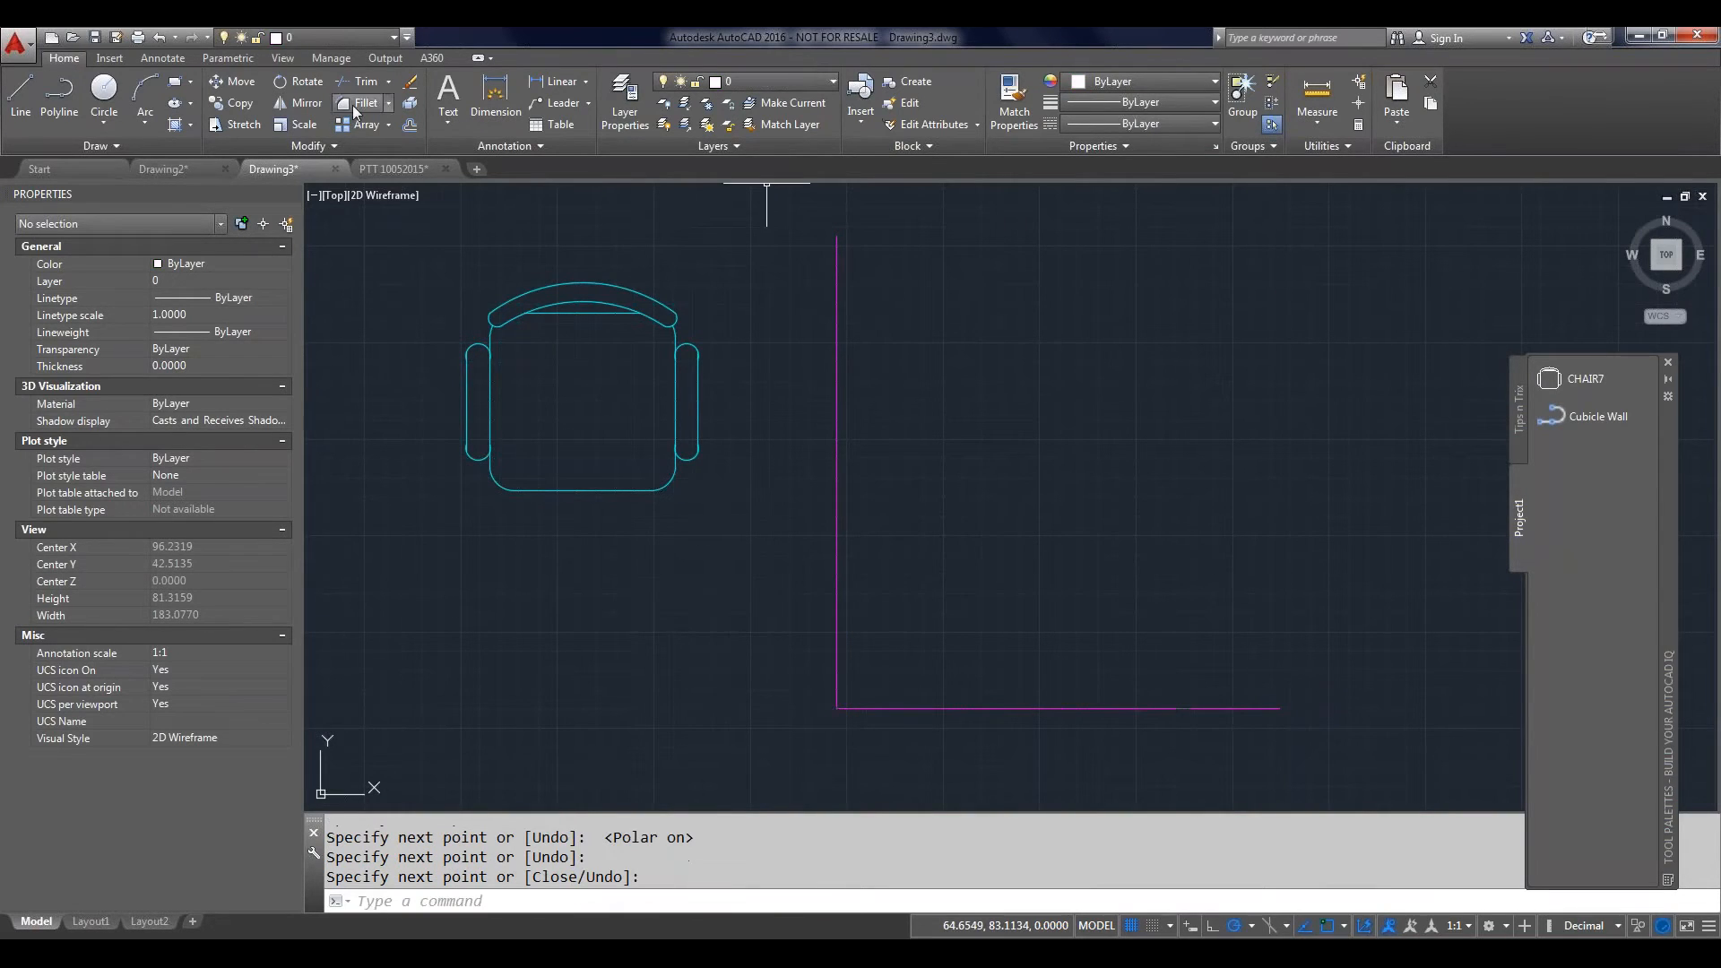
Step: Examine Drawing3's layer list for layers brought in by the palette tools
click(394, 36)
click(305, 55)
click(398, 37)
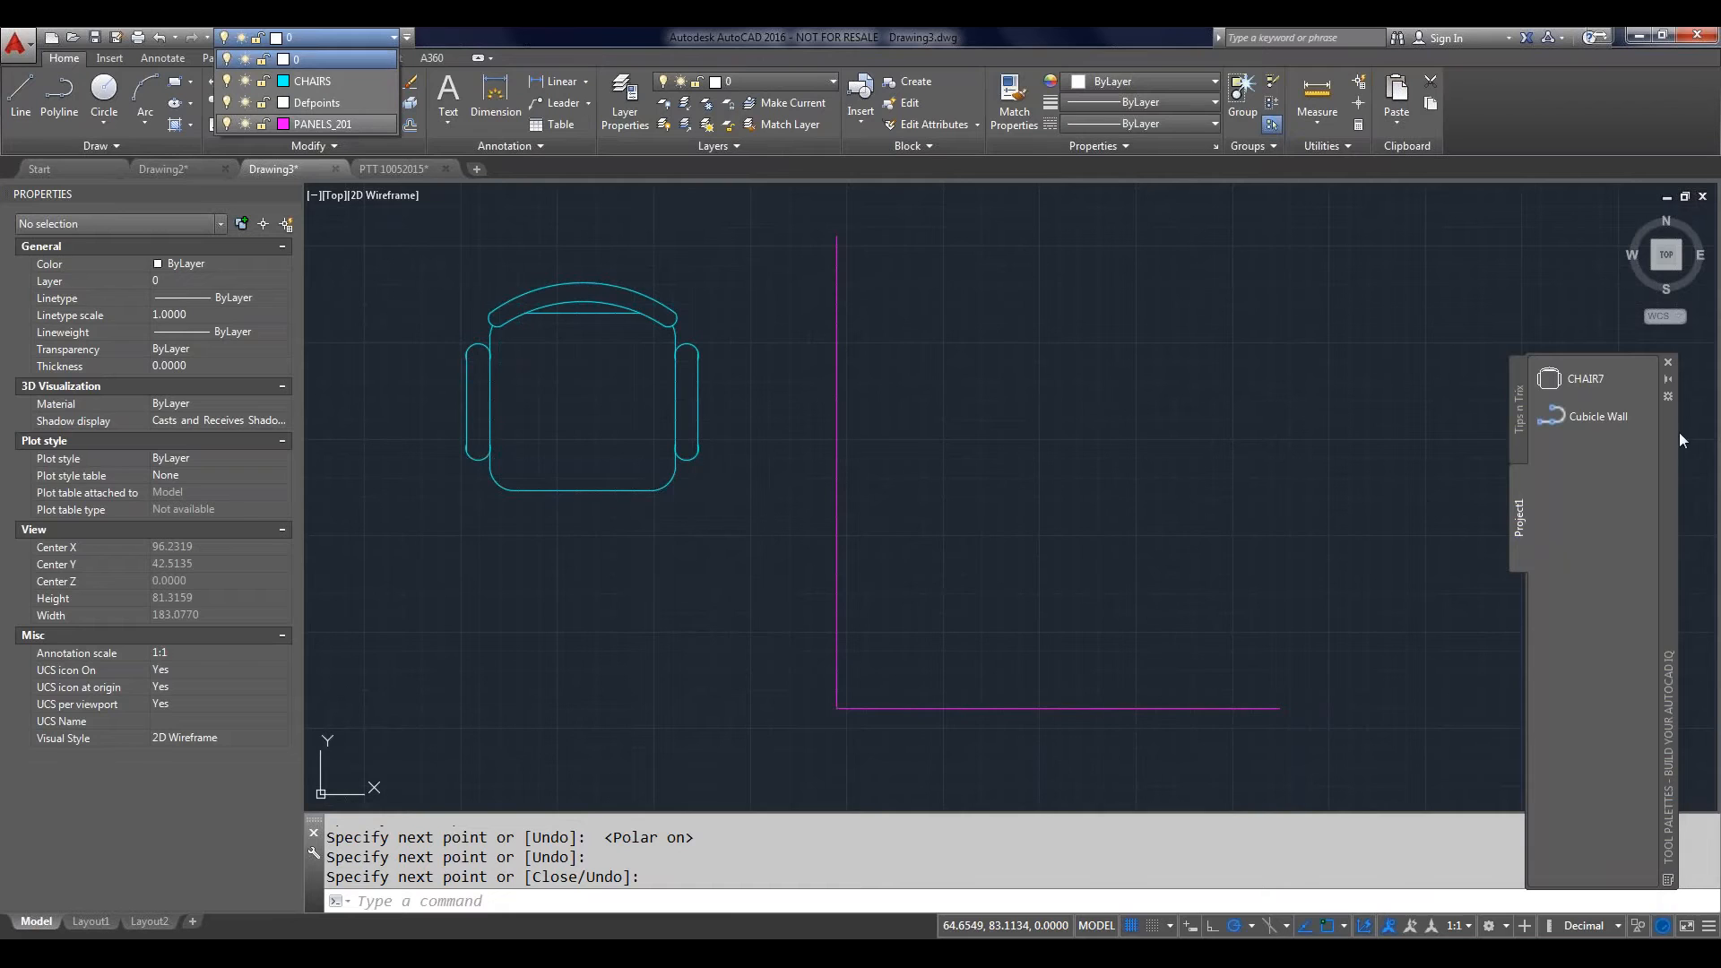
Step: Examine the layer choices in the Cubicle Wall tool's properties and close them without saving changes
click(1569, 414)
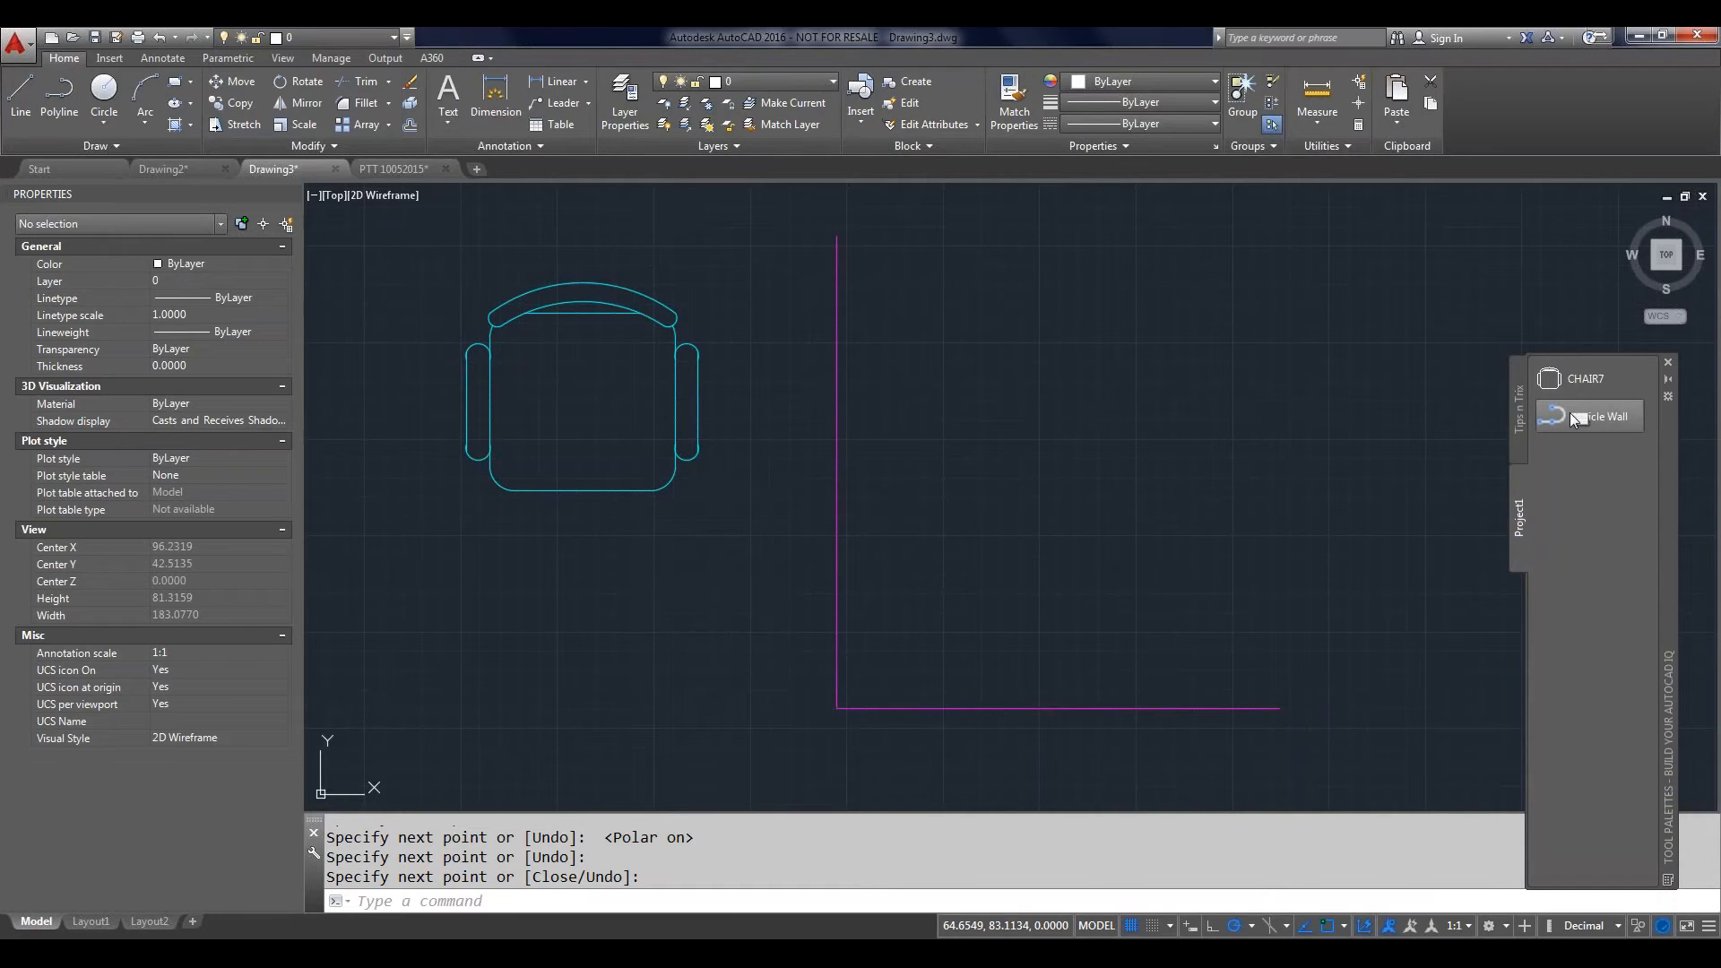
right_click(1616, 412)
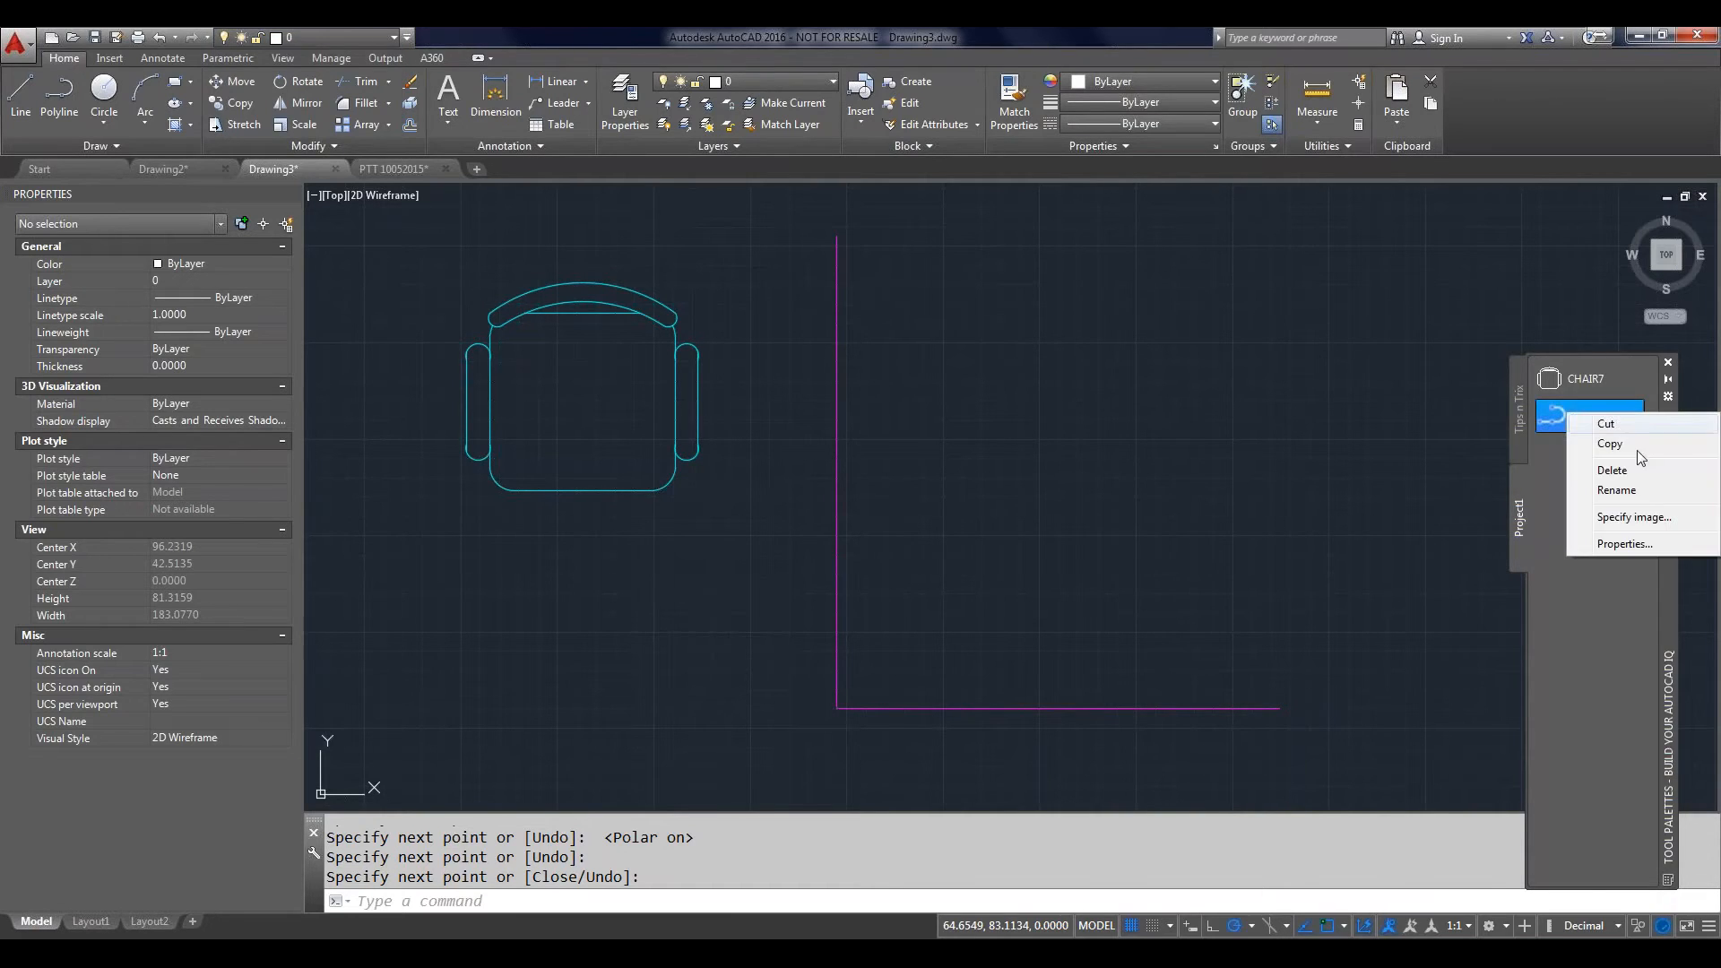
click(1643, 544)
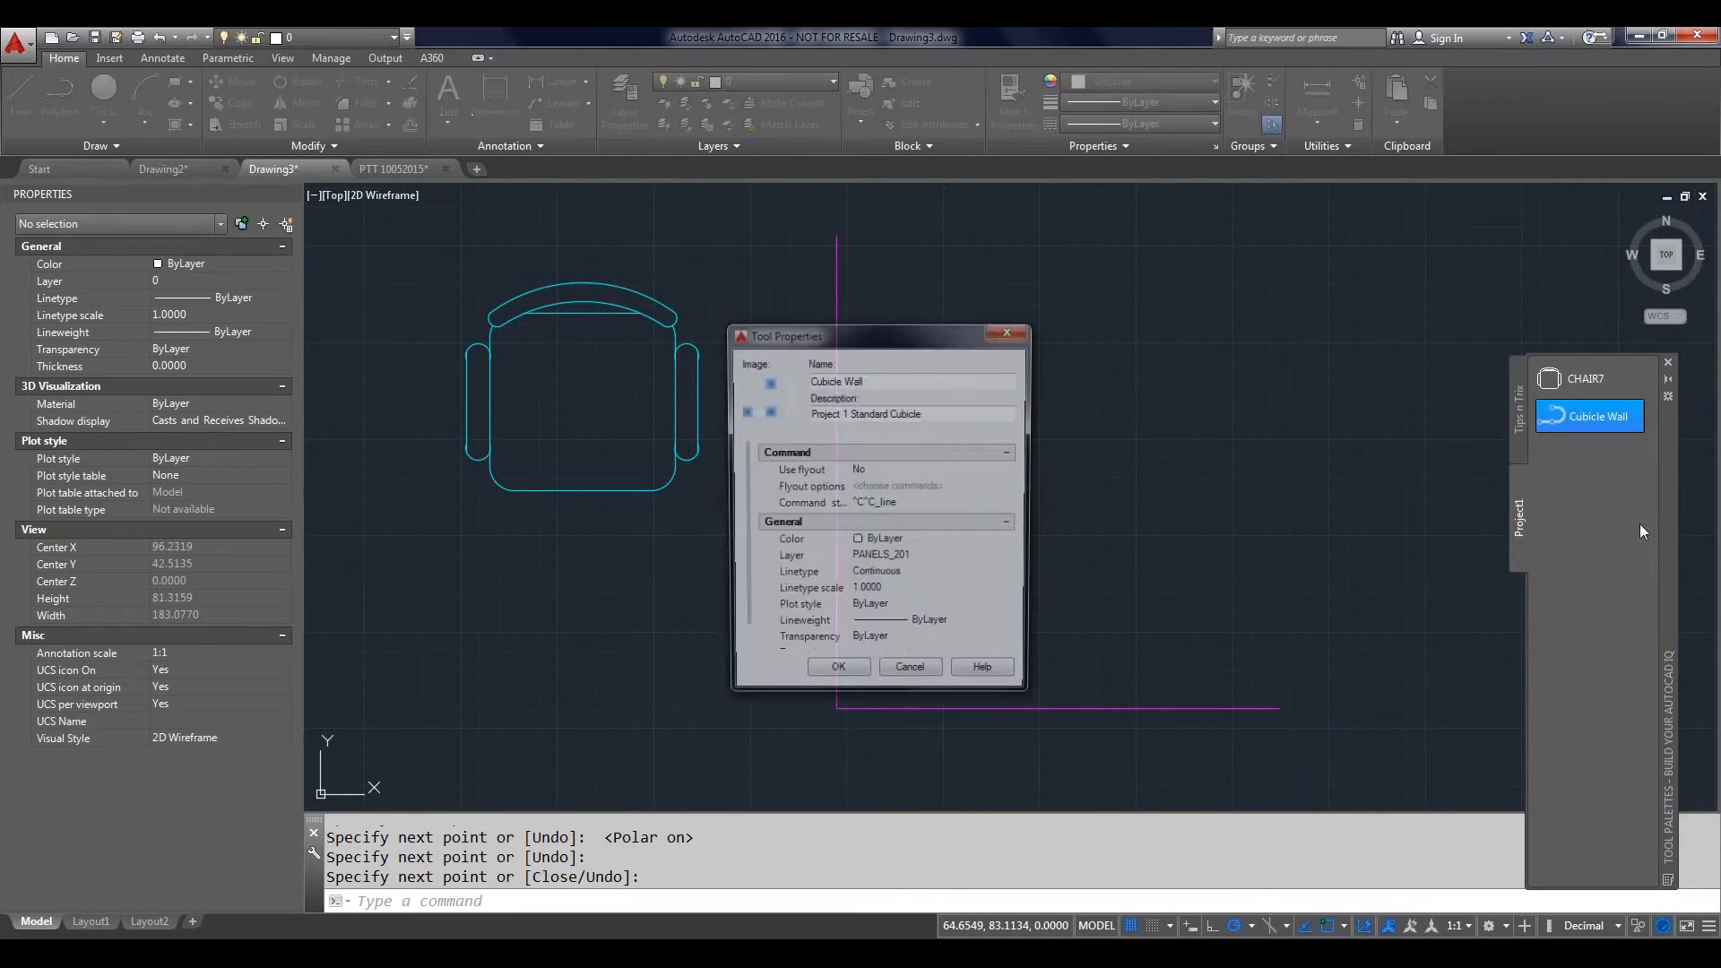
click(909, 559)
click(910, 559)
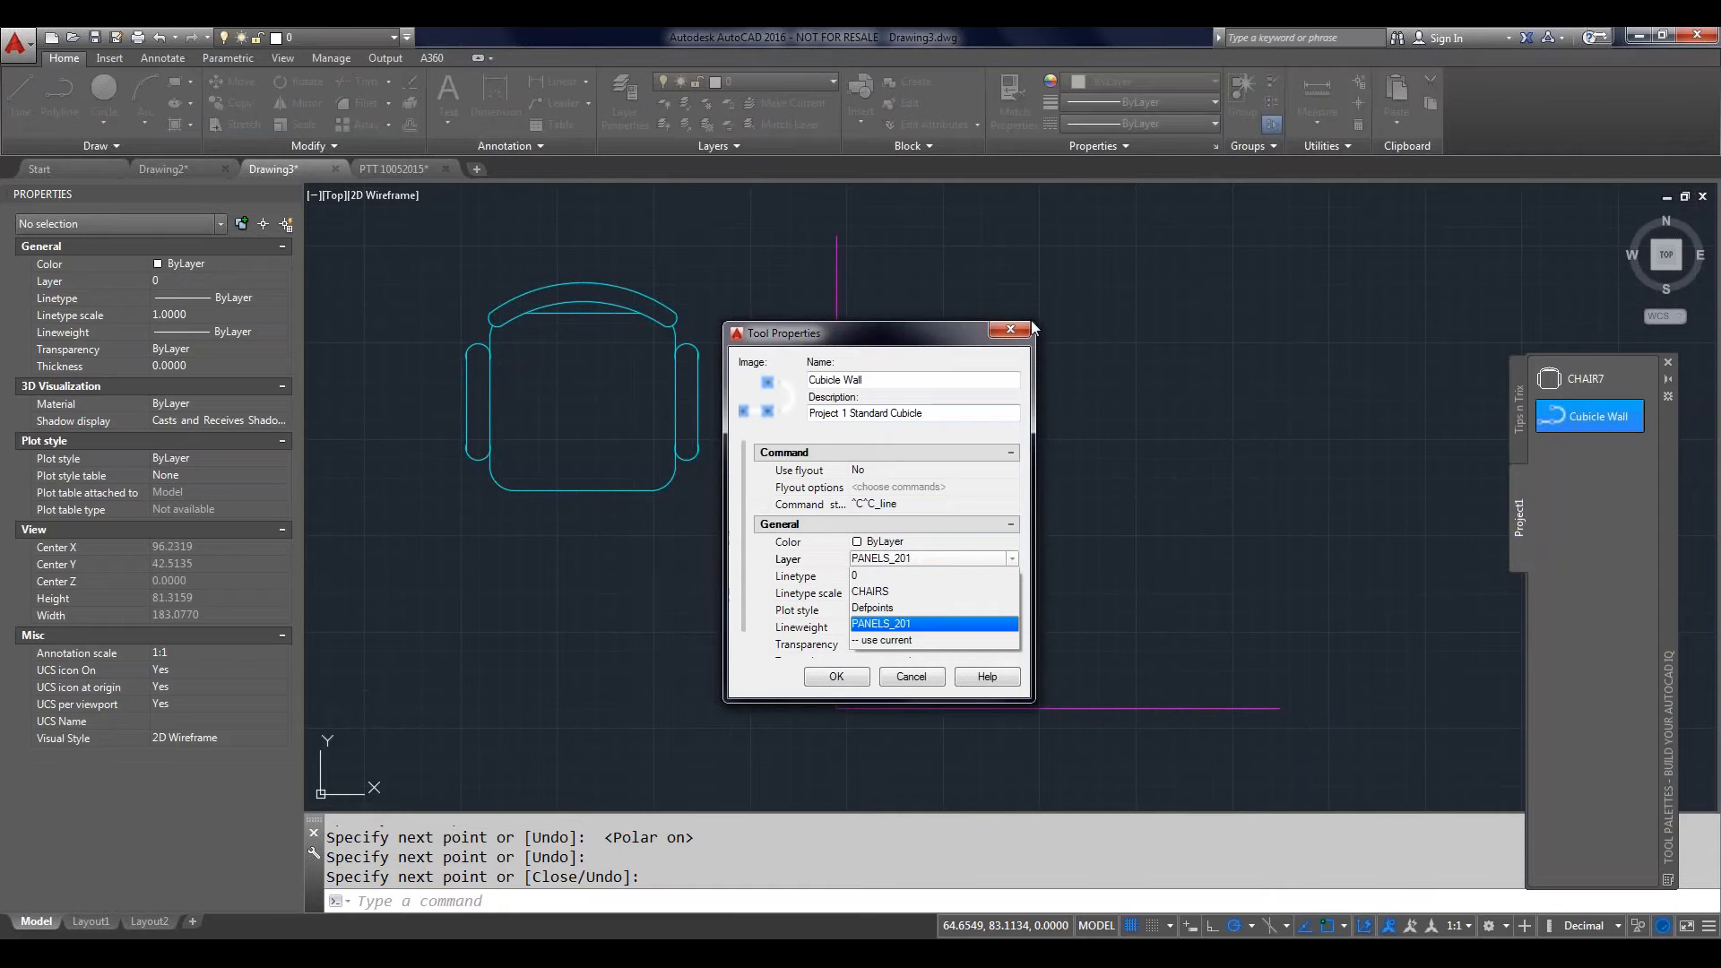
click(918, 688)
click(927, 684)
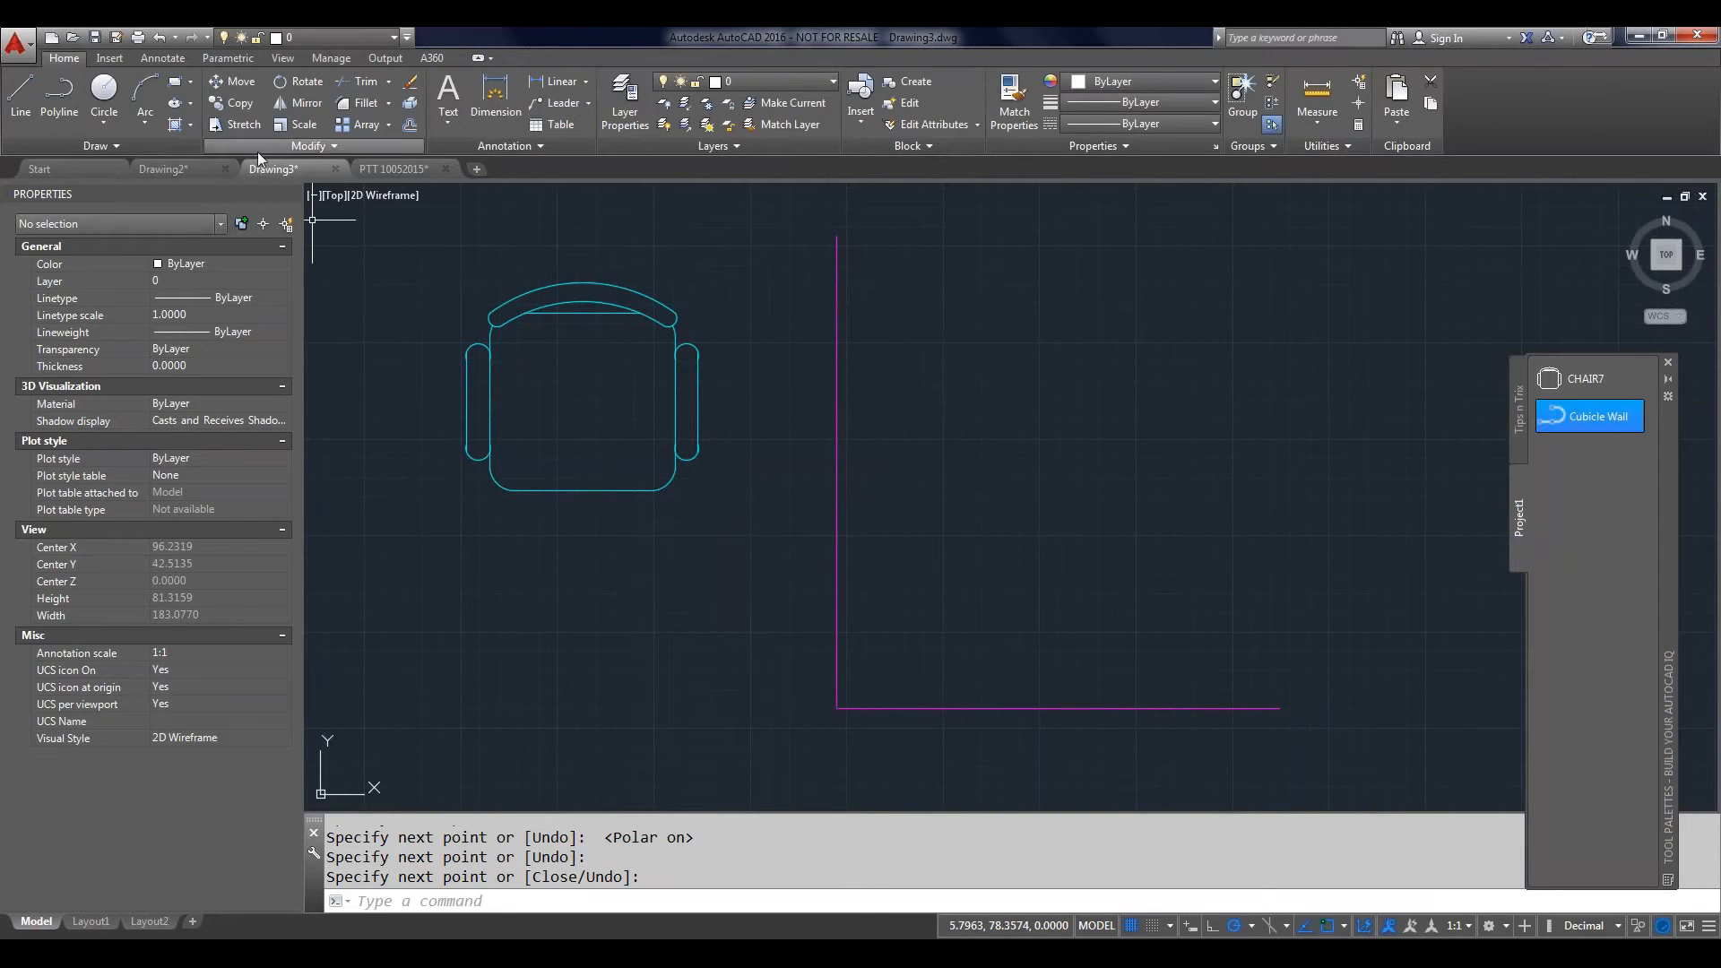
Step: Switch to the PTT 10052015 drawing and restore the saved JText view from the Tips n Trix palette
click(375, 171)
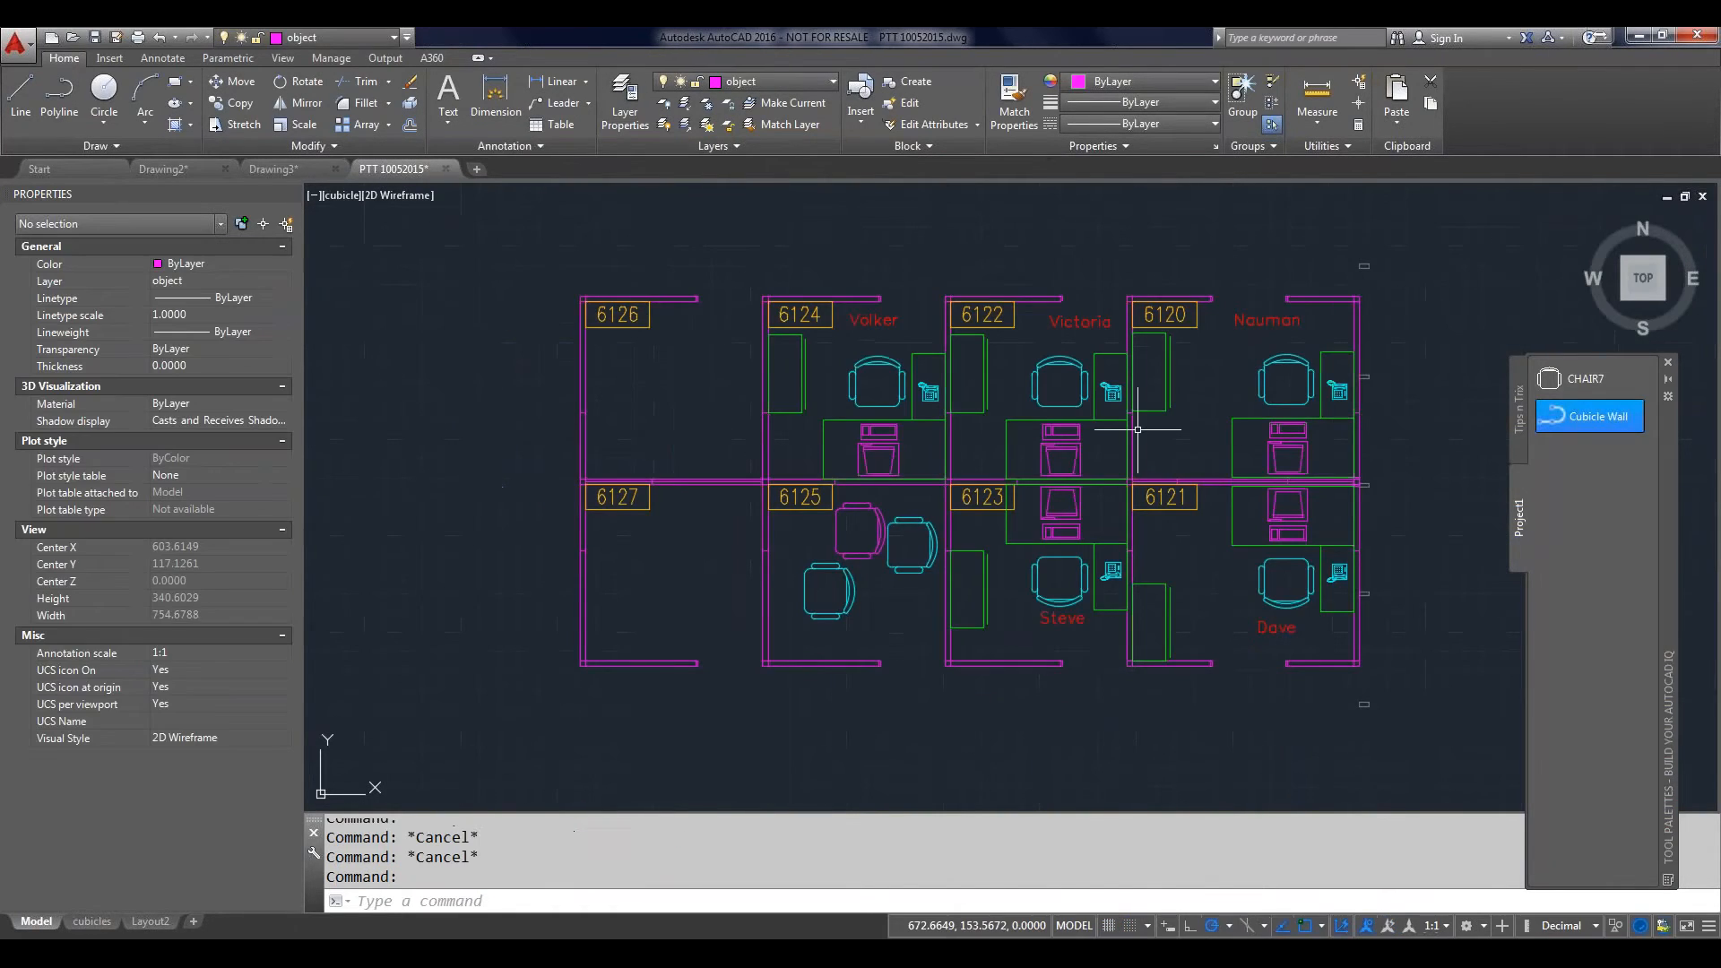
click(1522, 441)
click(1585, 455)
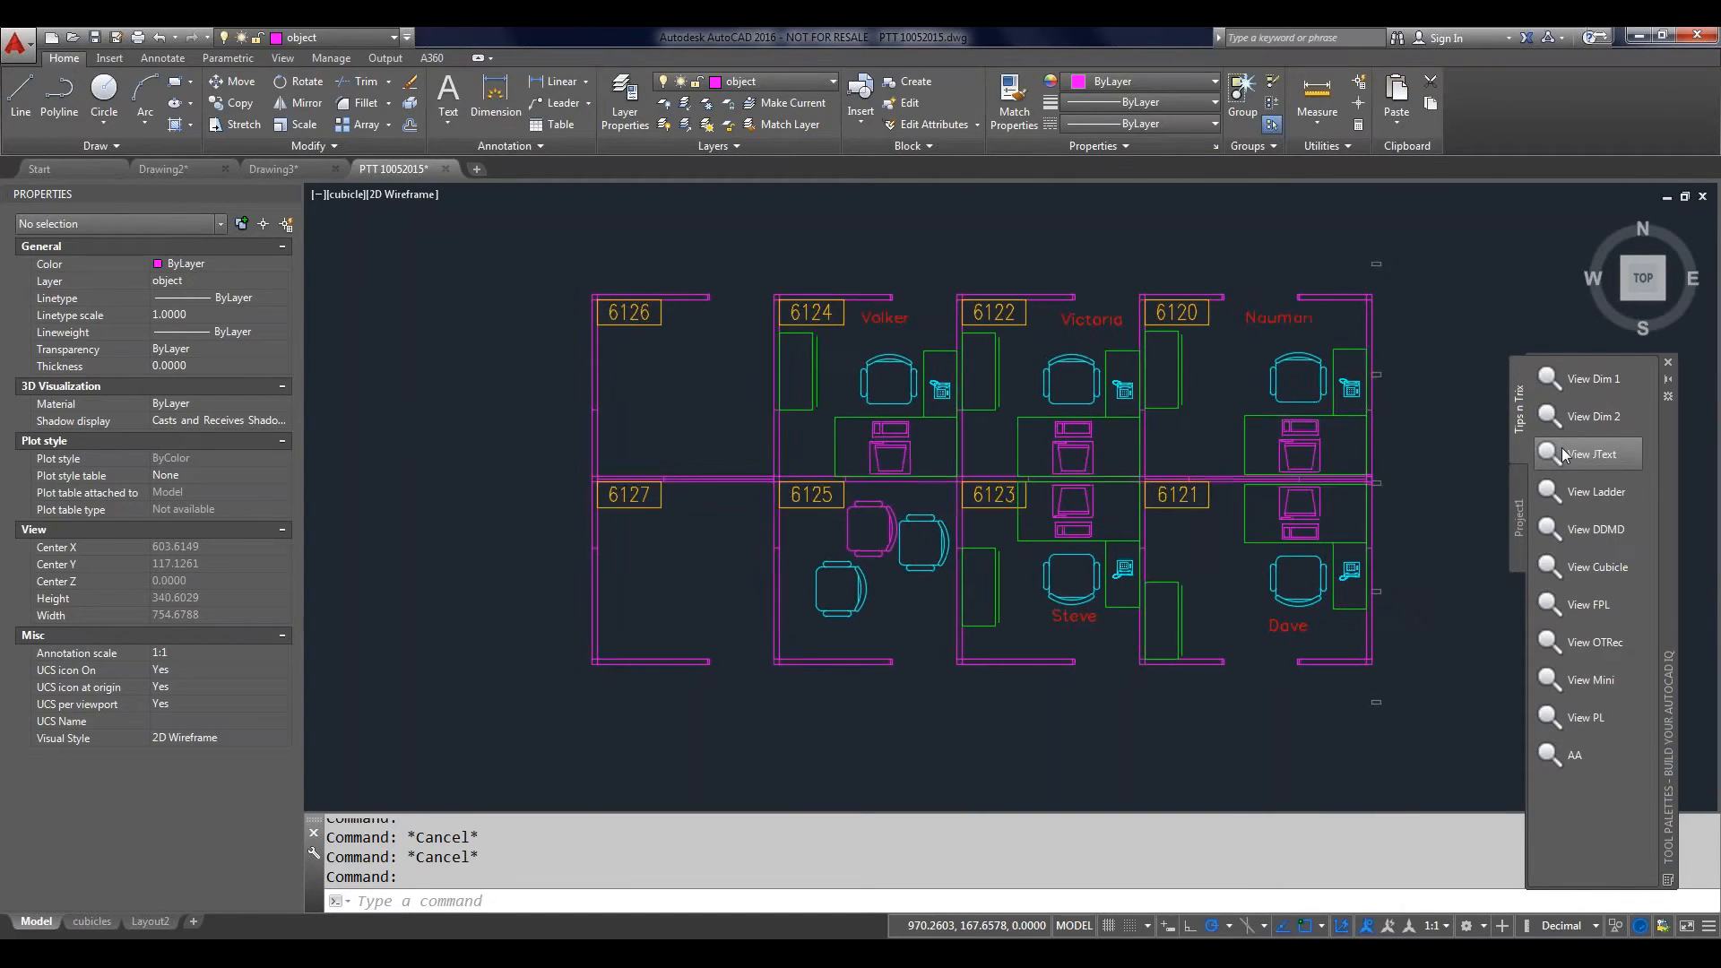
click(283, 59)
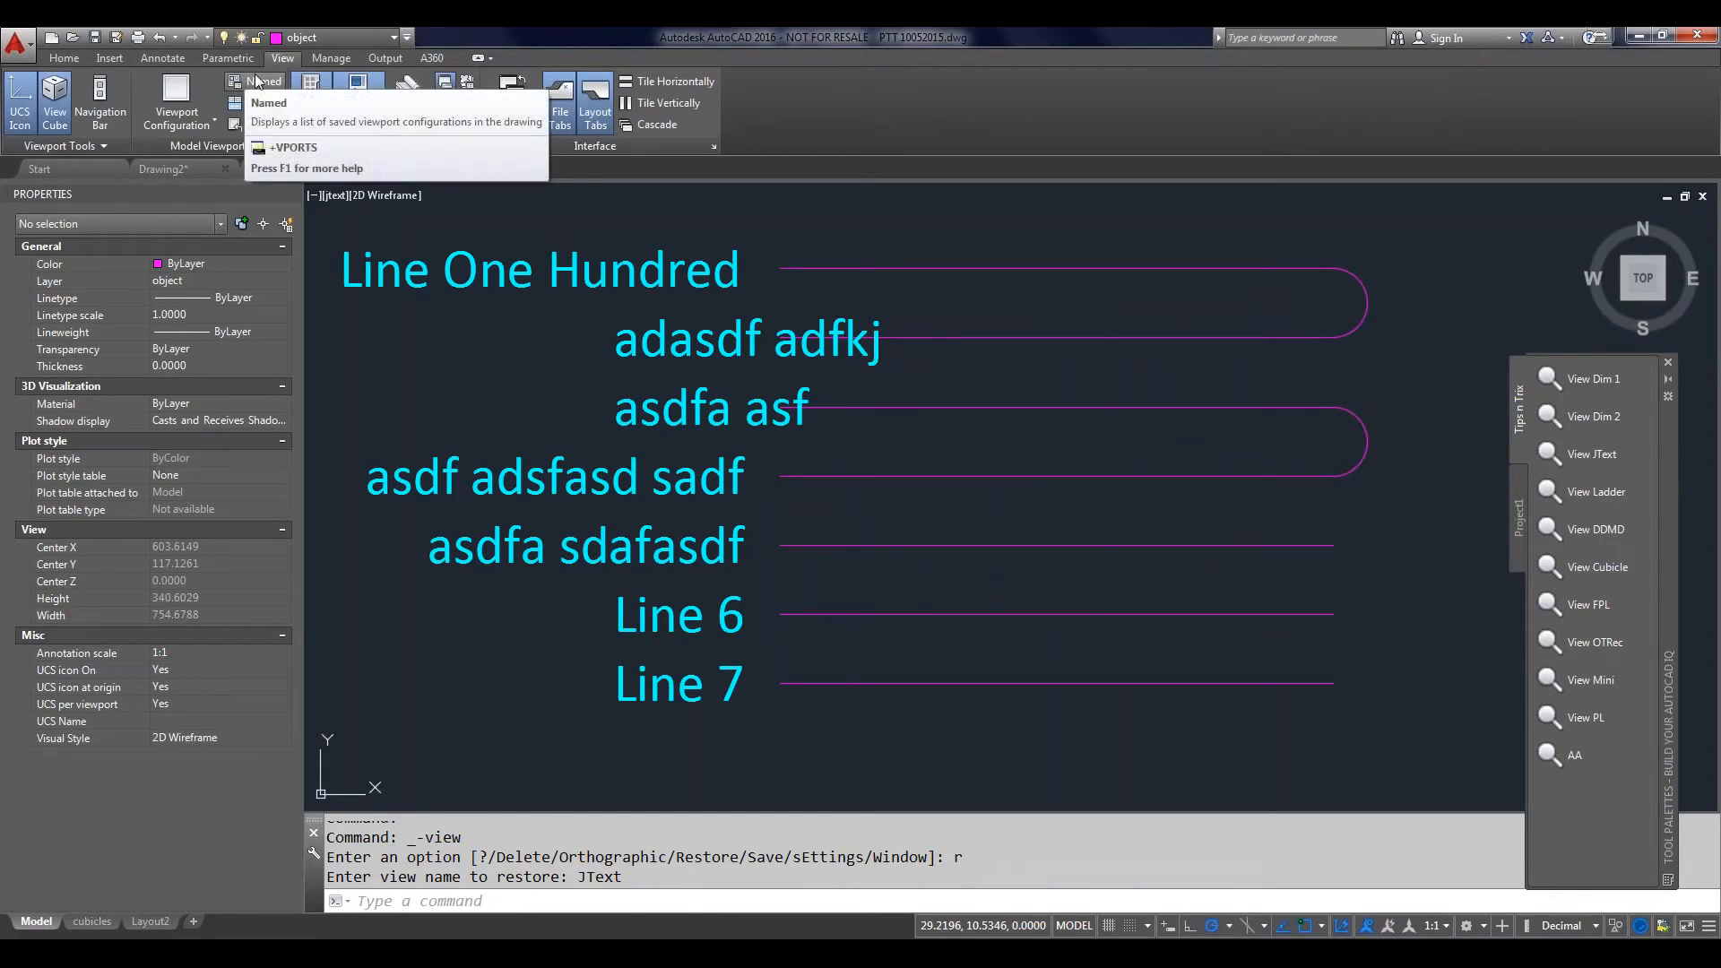
click(256, 81)
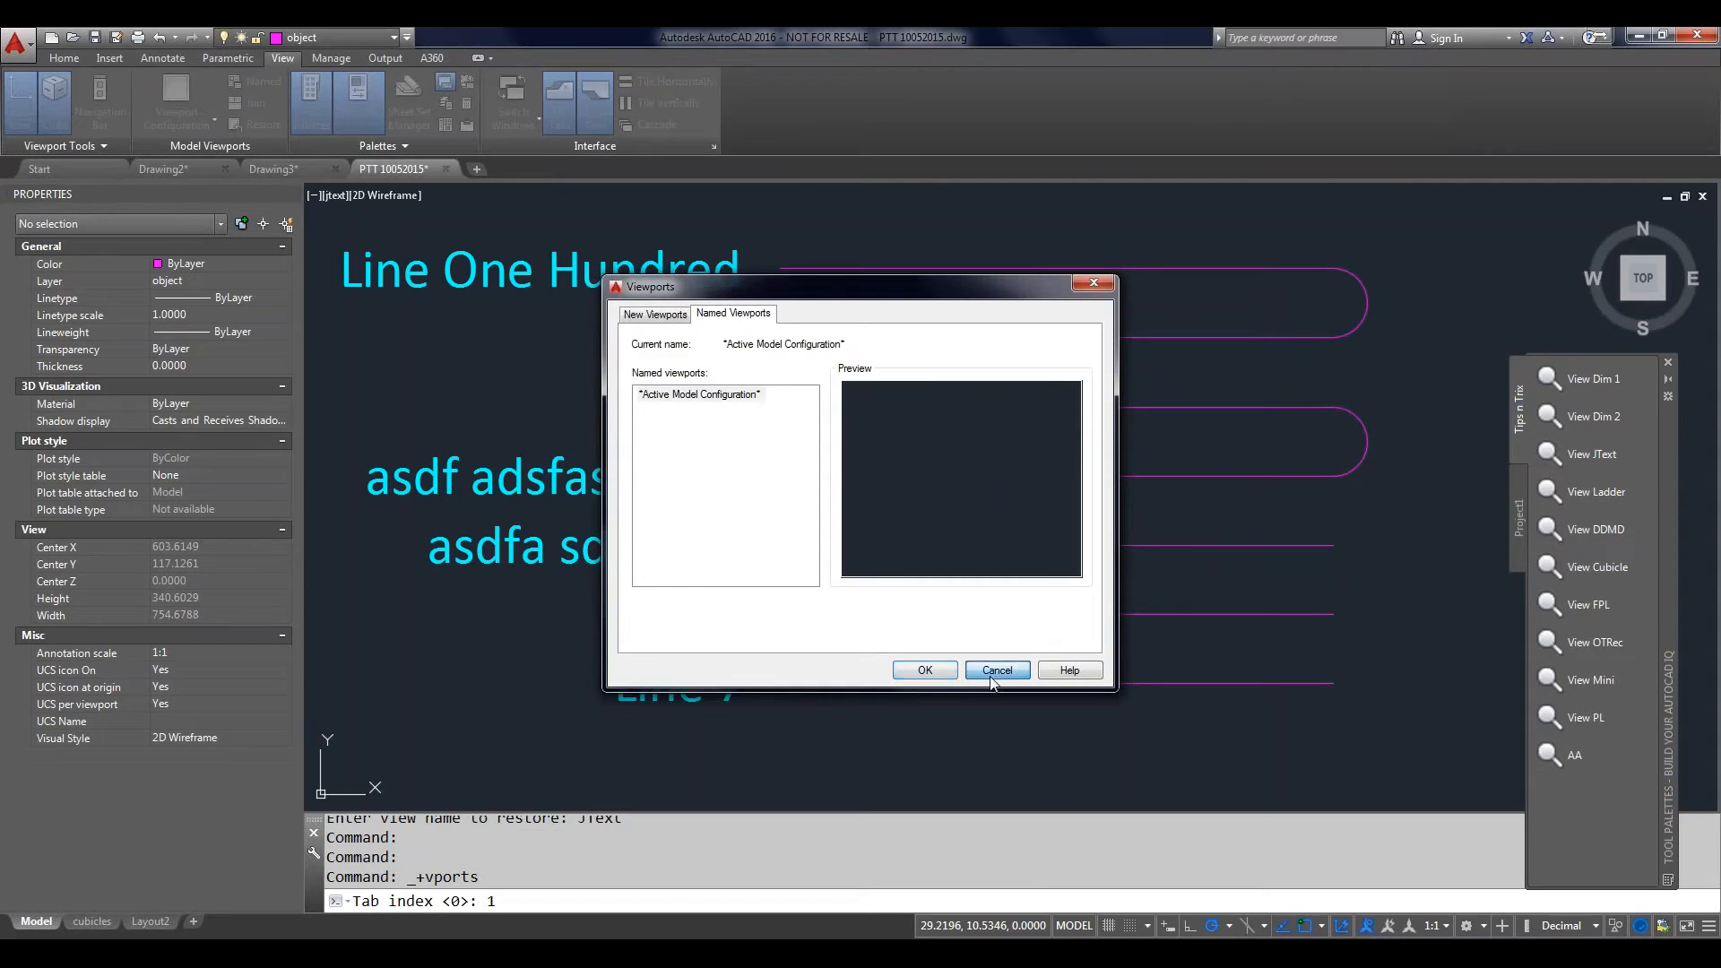
click(997, 671)
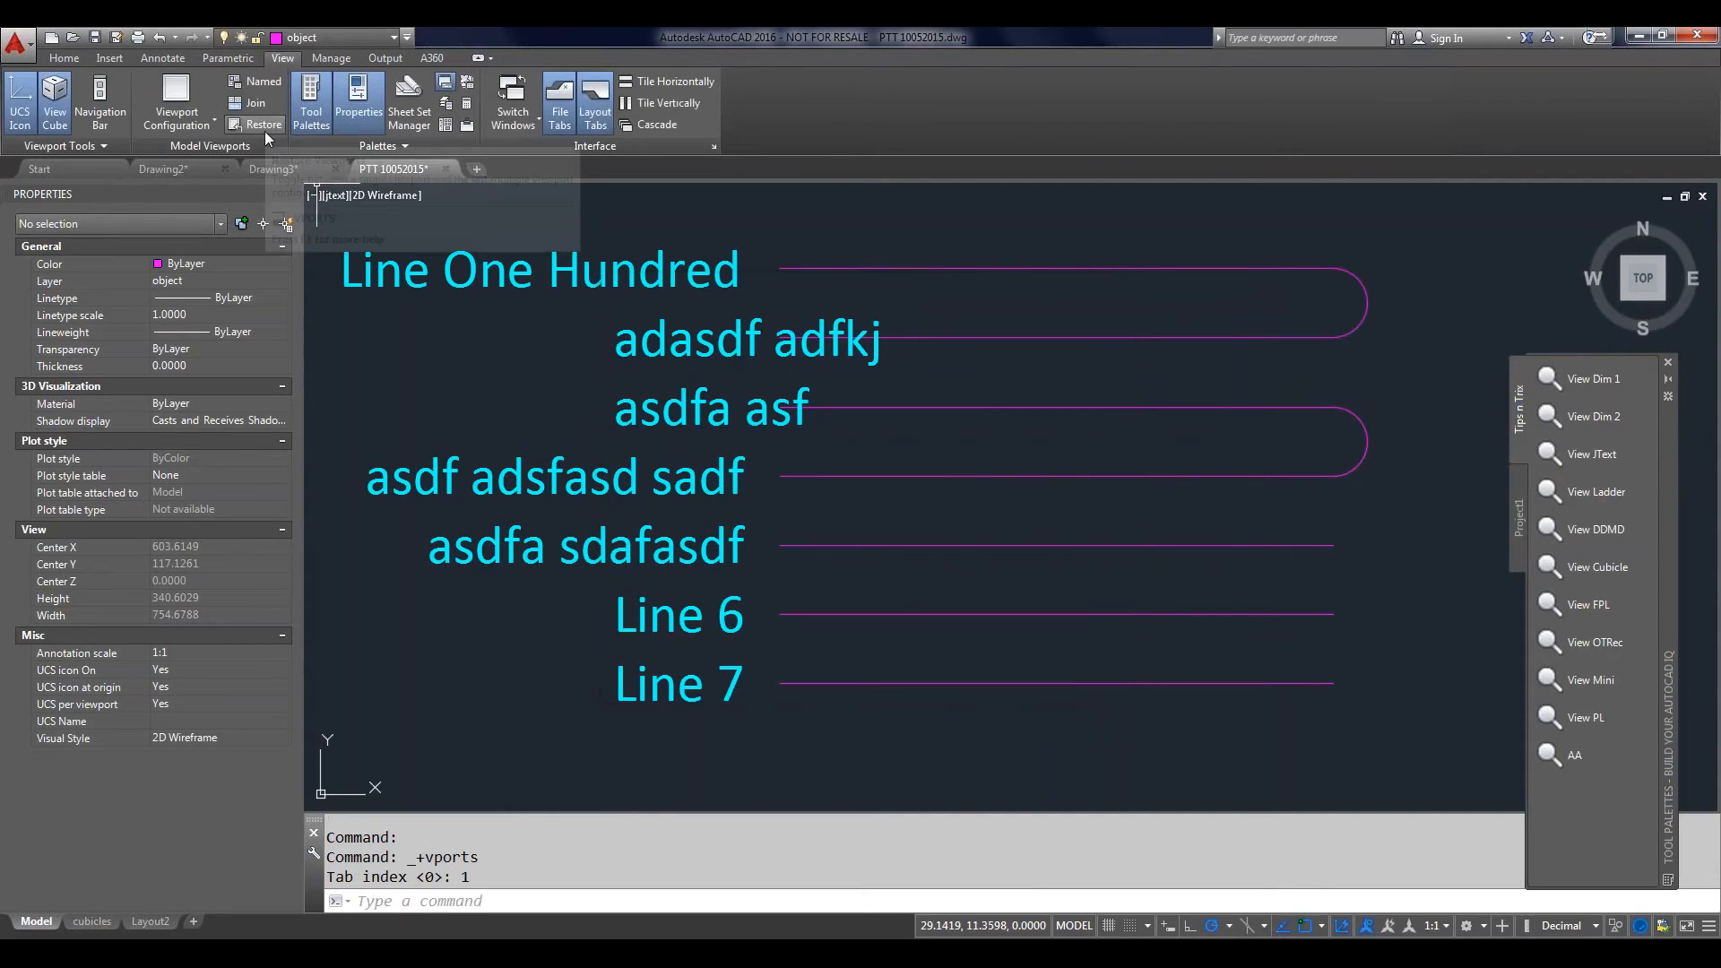
click(204, 123)
key(Escape)
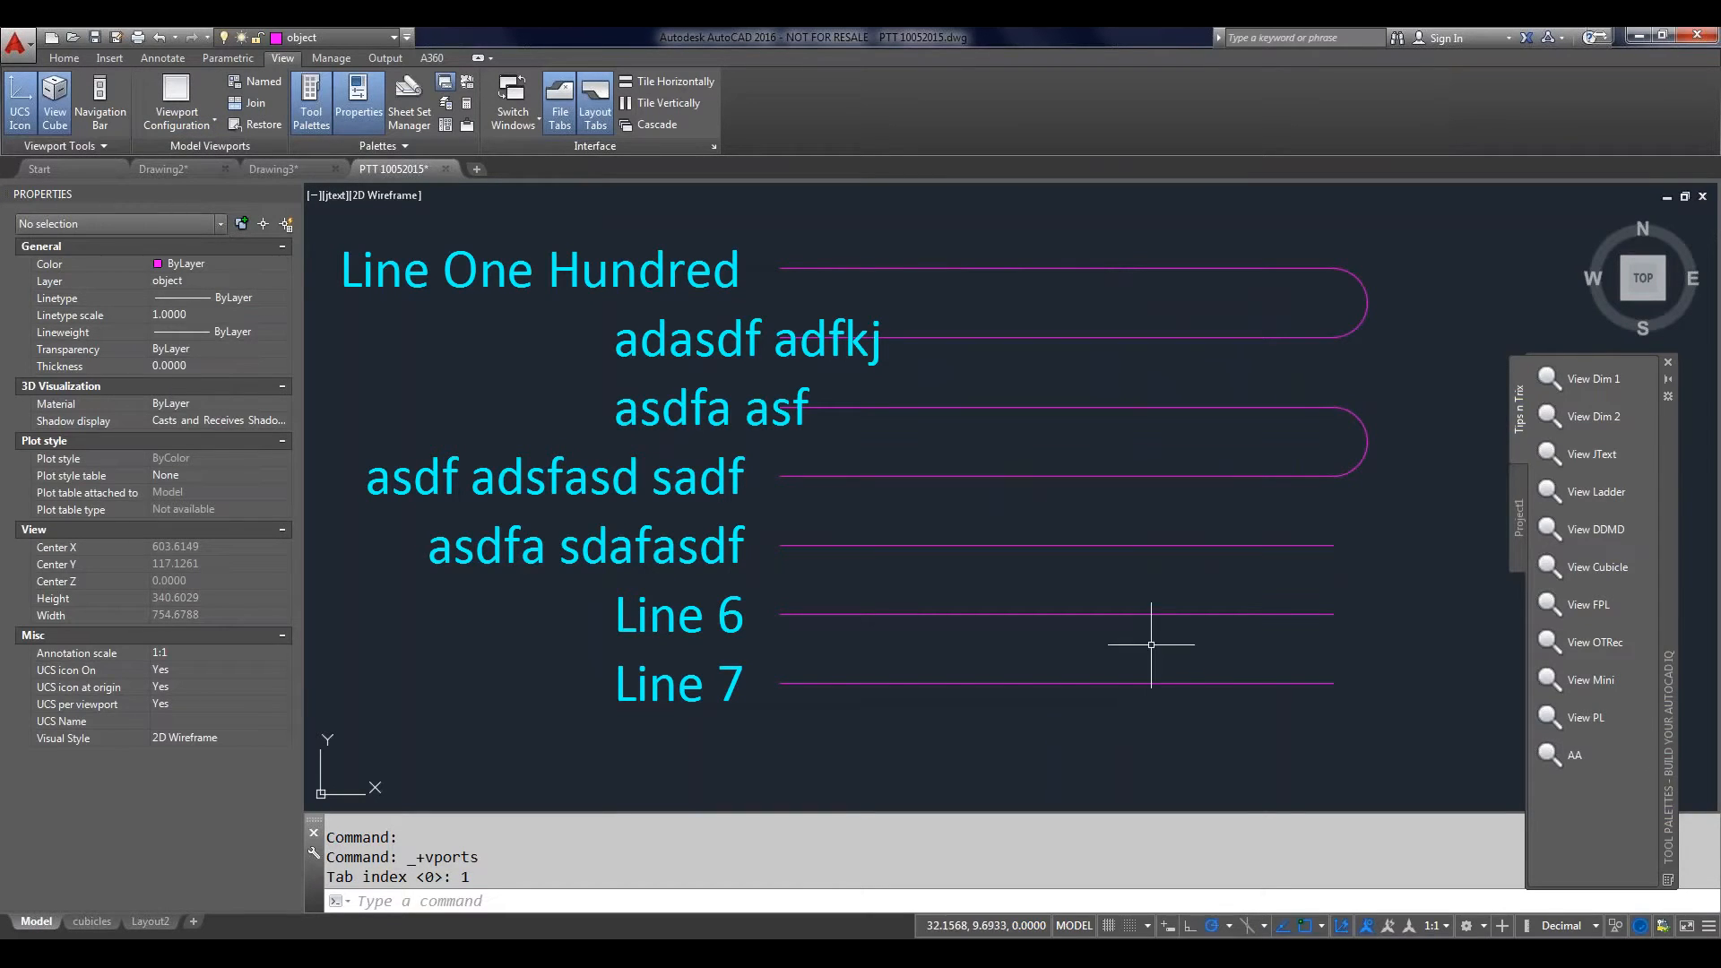
Step: Examine the saved model views in the View Manager and close it without making changes
text(v)
key(Return)
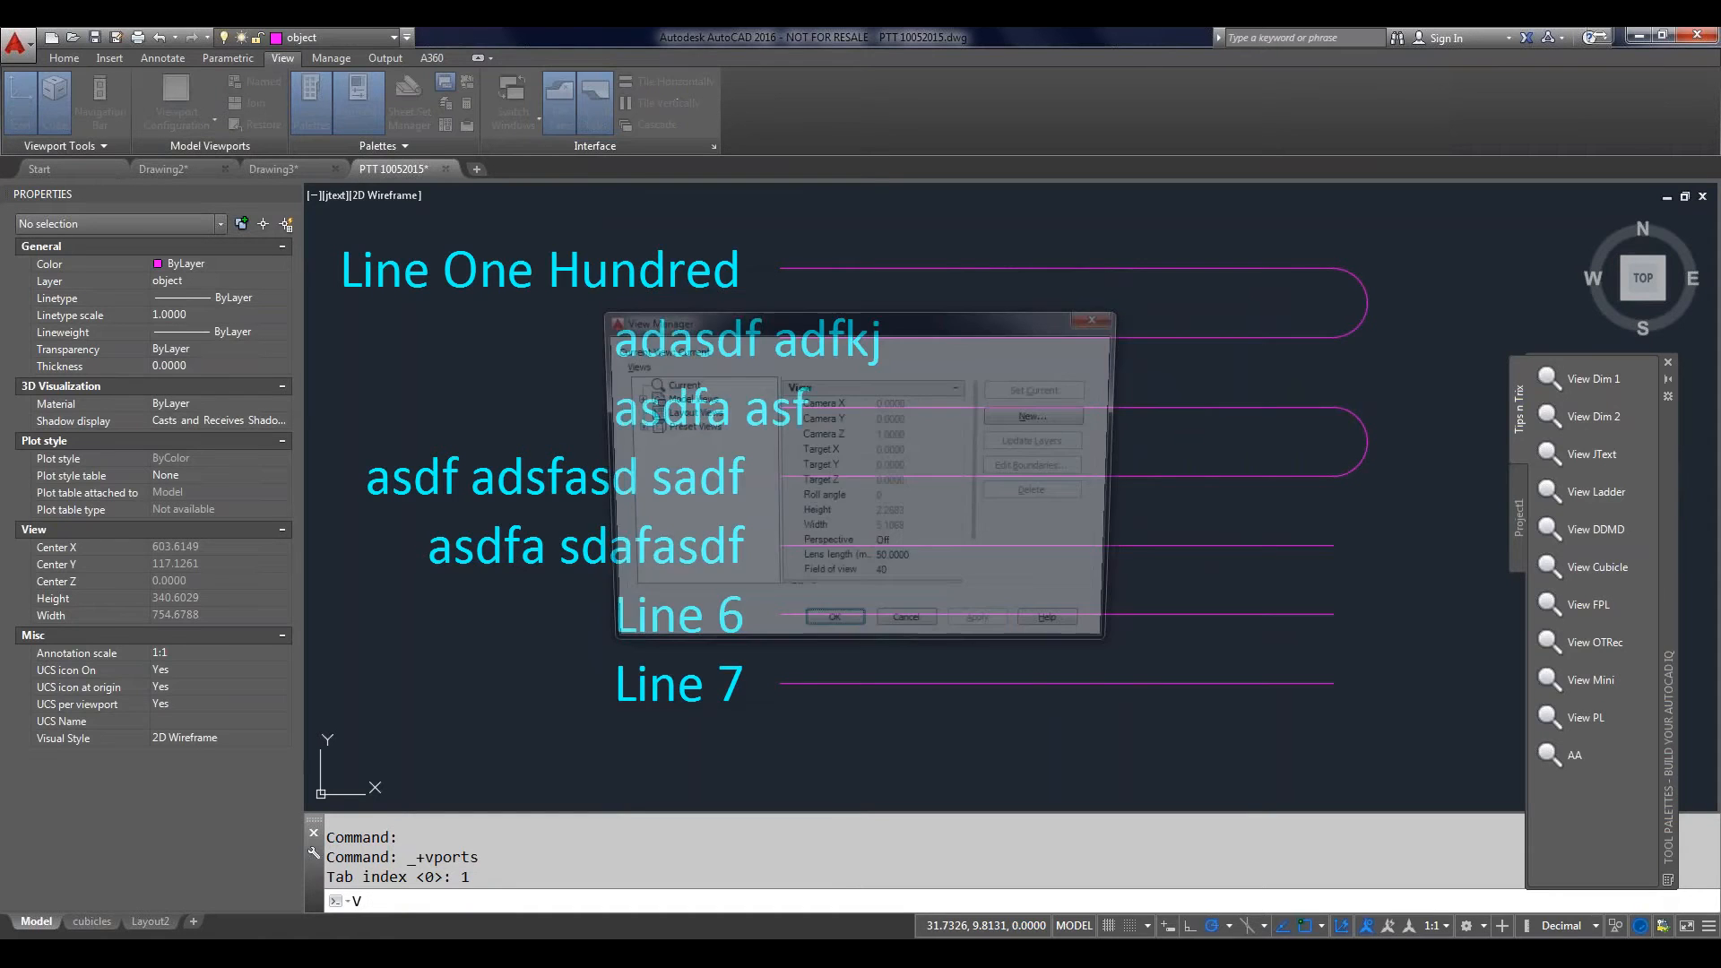
click(631, 399)
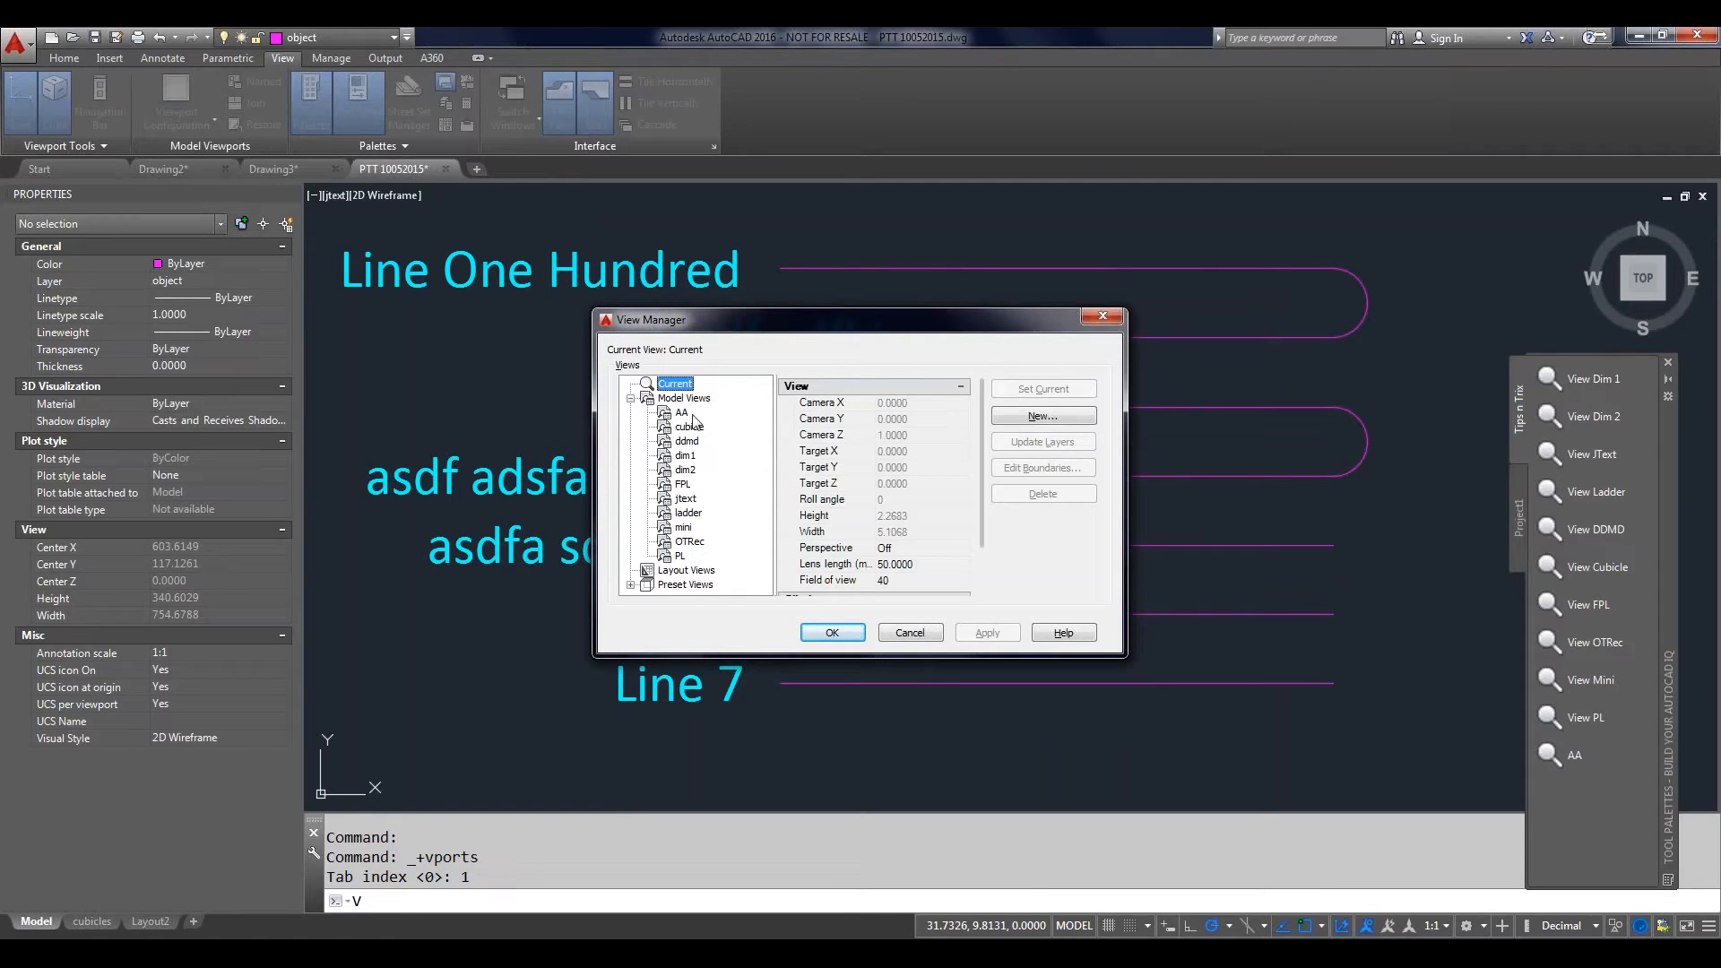
click(942, 637)
click(942, 637)
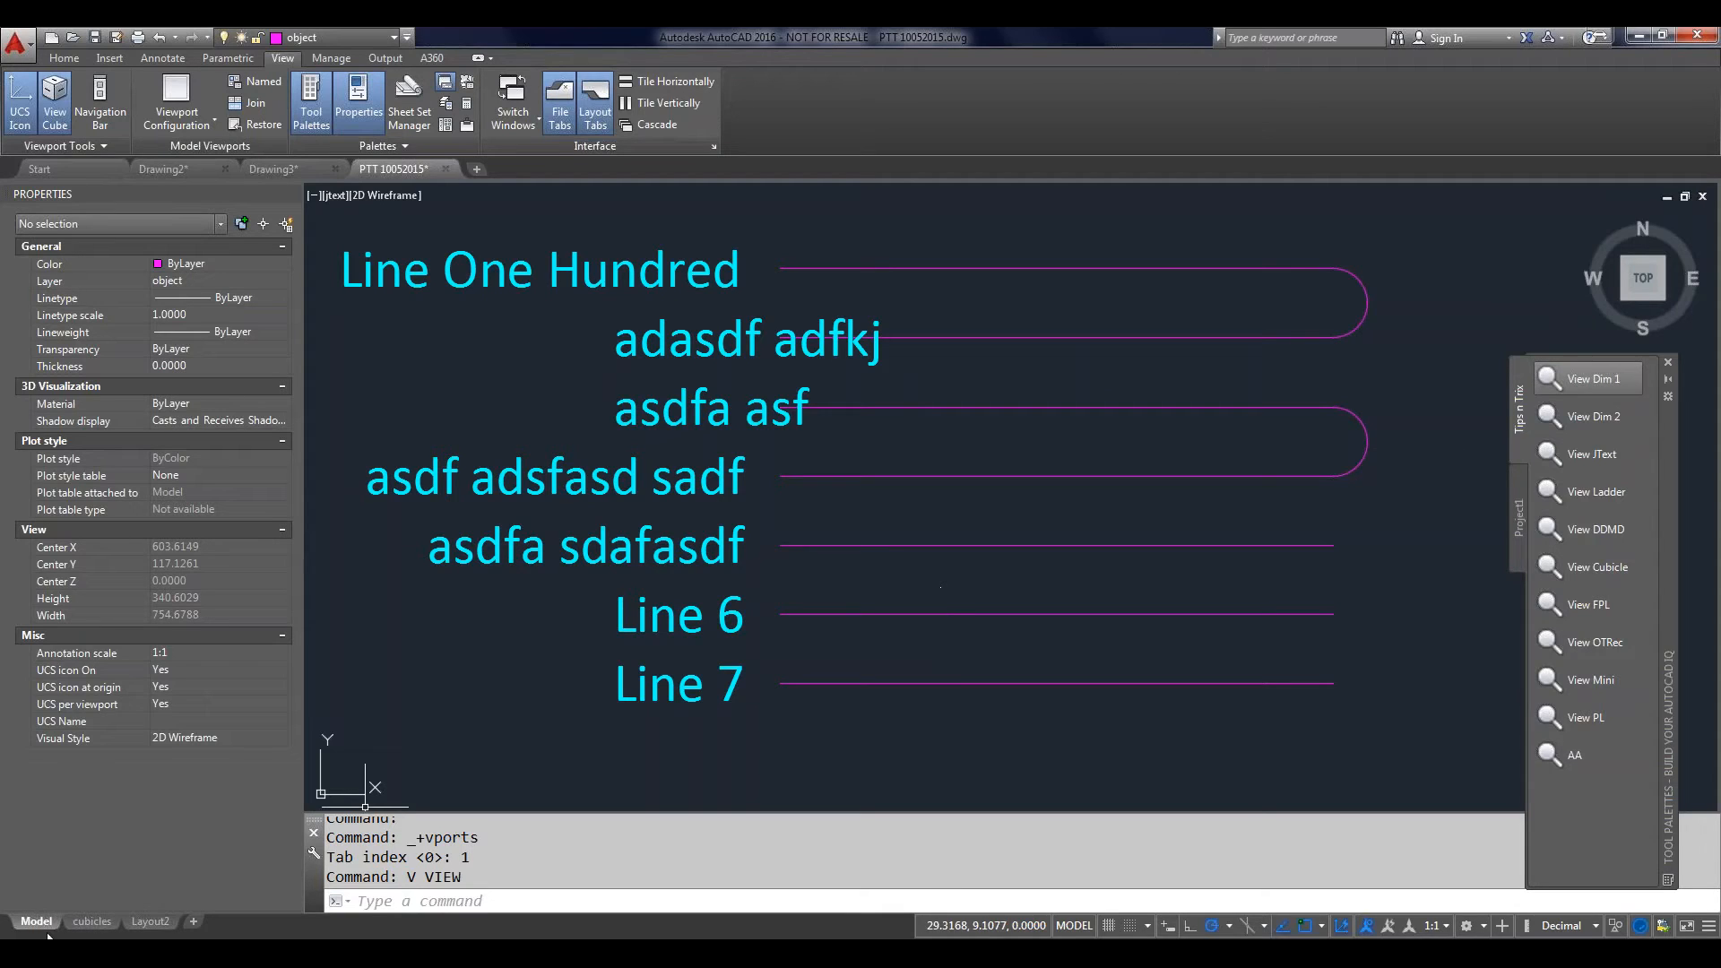
Step: Set the plot area to the saved cubicle view in the plot settings, and cancel without plotting
text(plot)
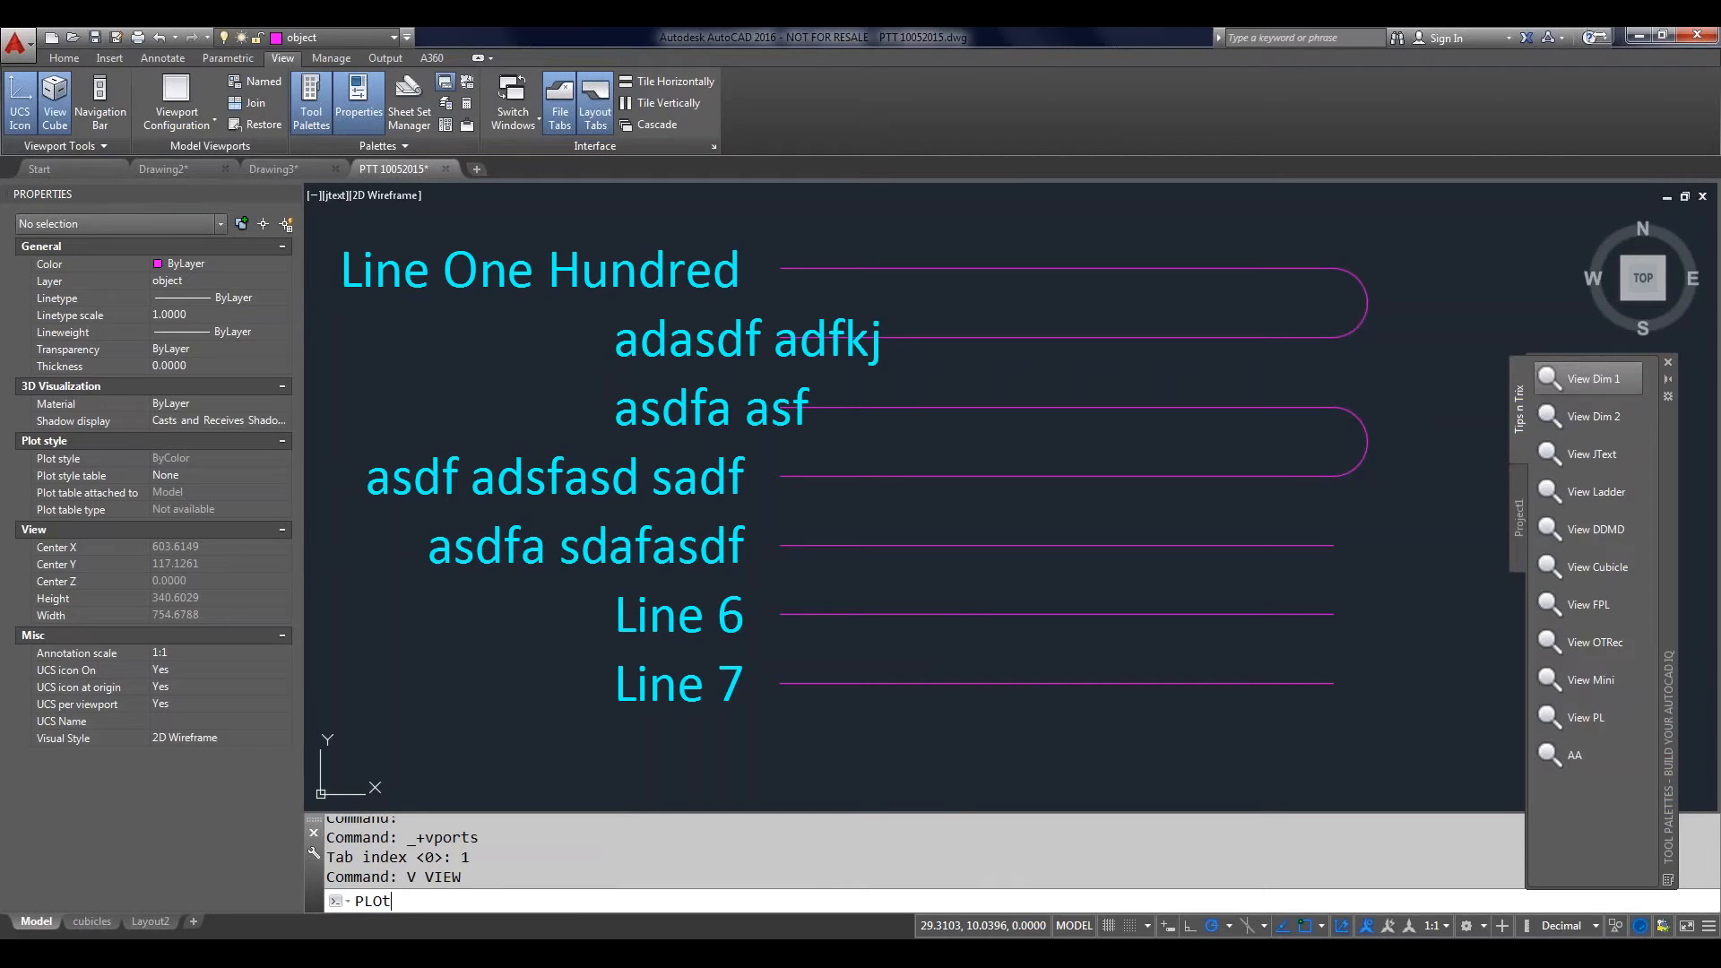
key(Return)
click(631, 582)
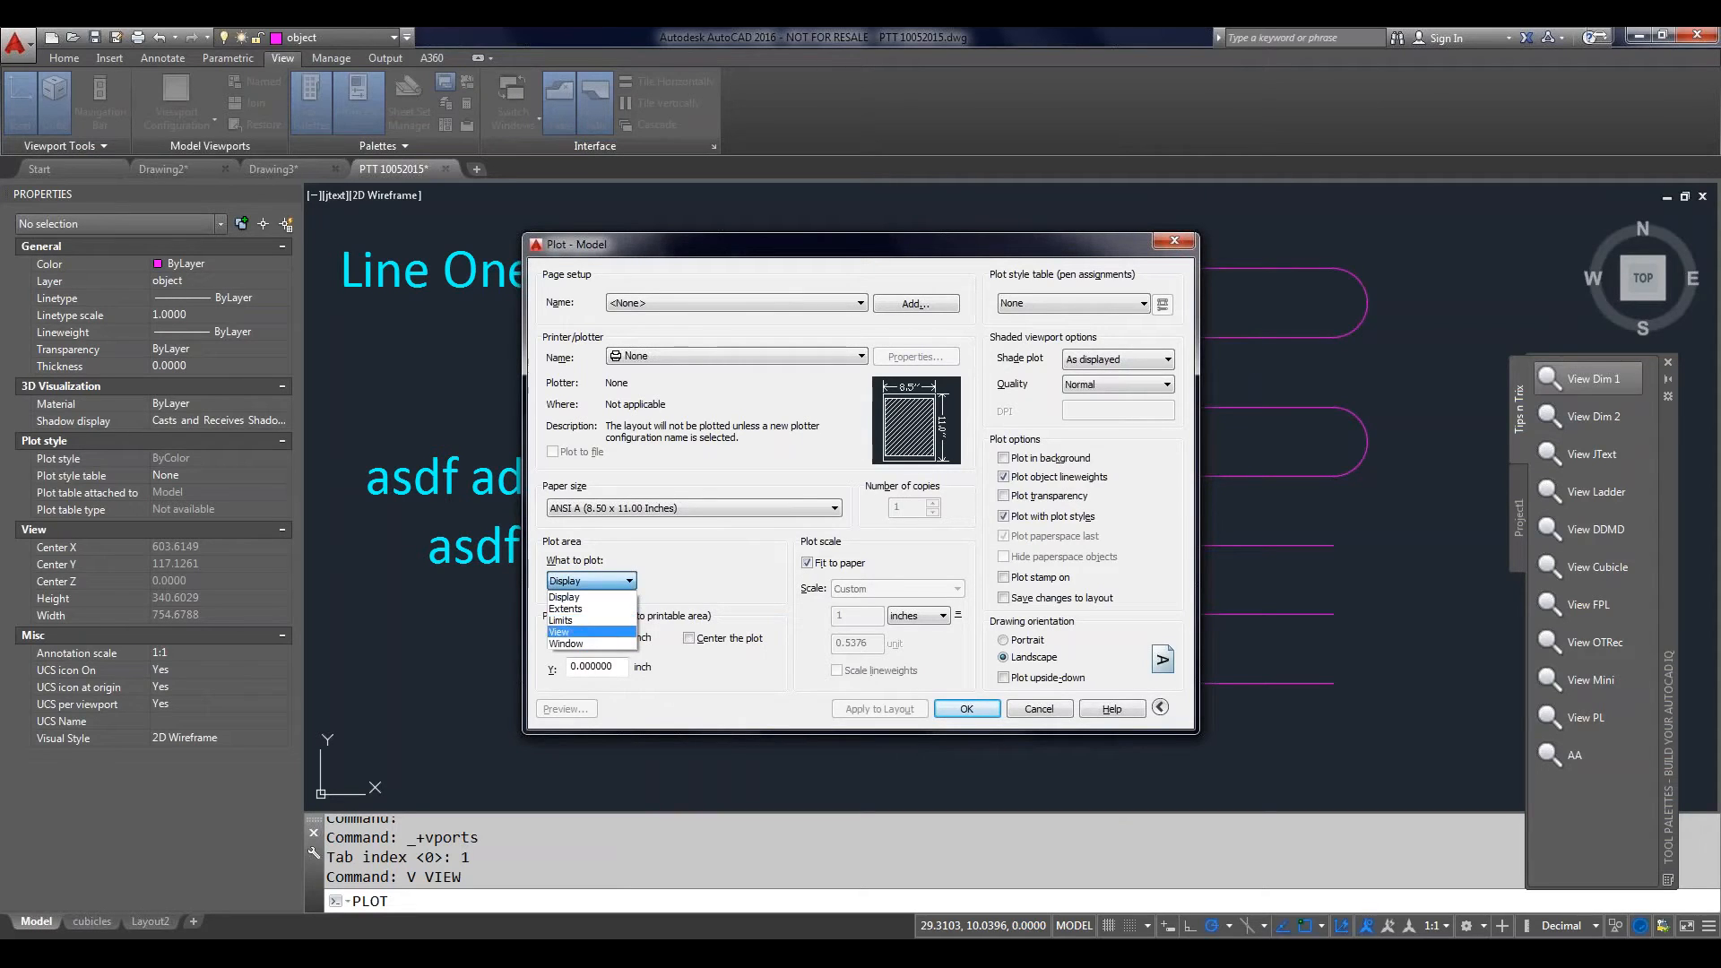
click(573, 623)
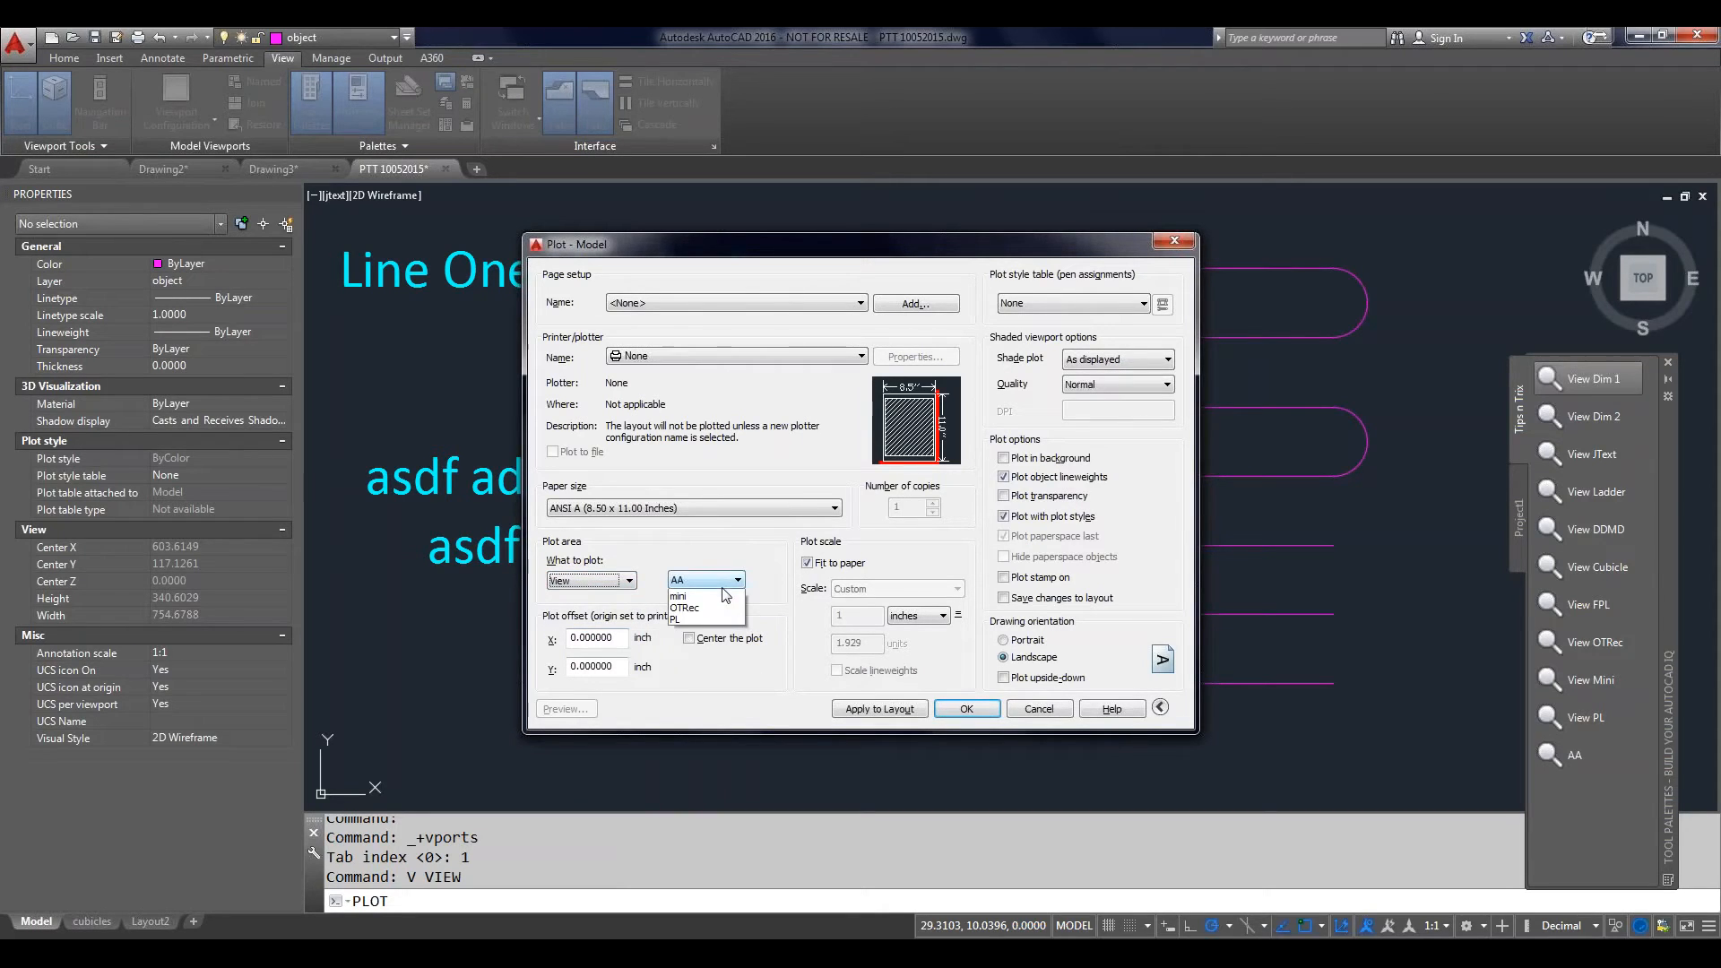
click(723, 584)
click(699, 608)
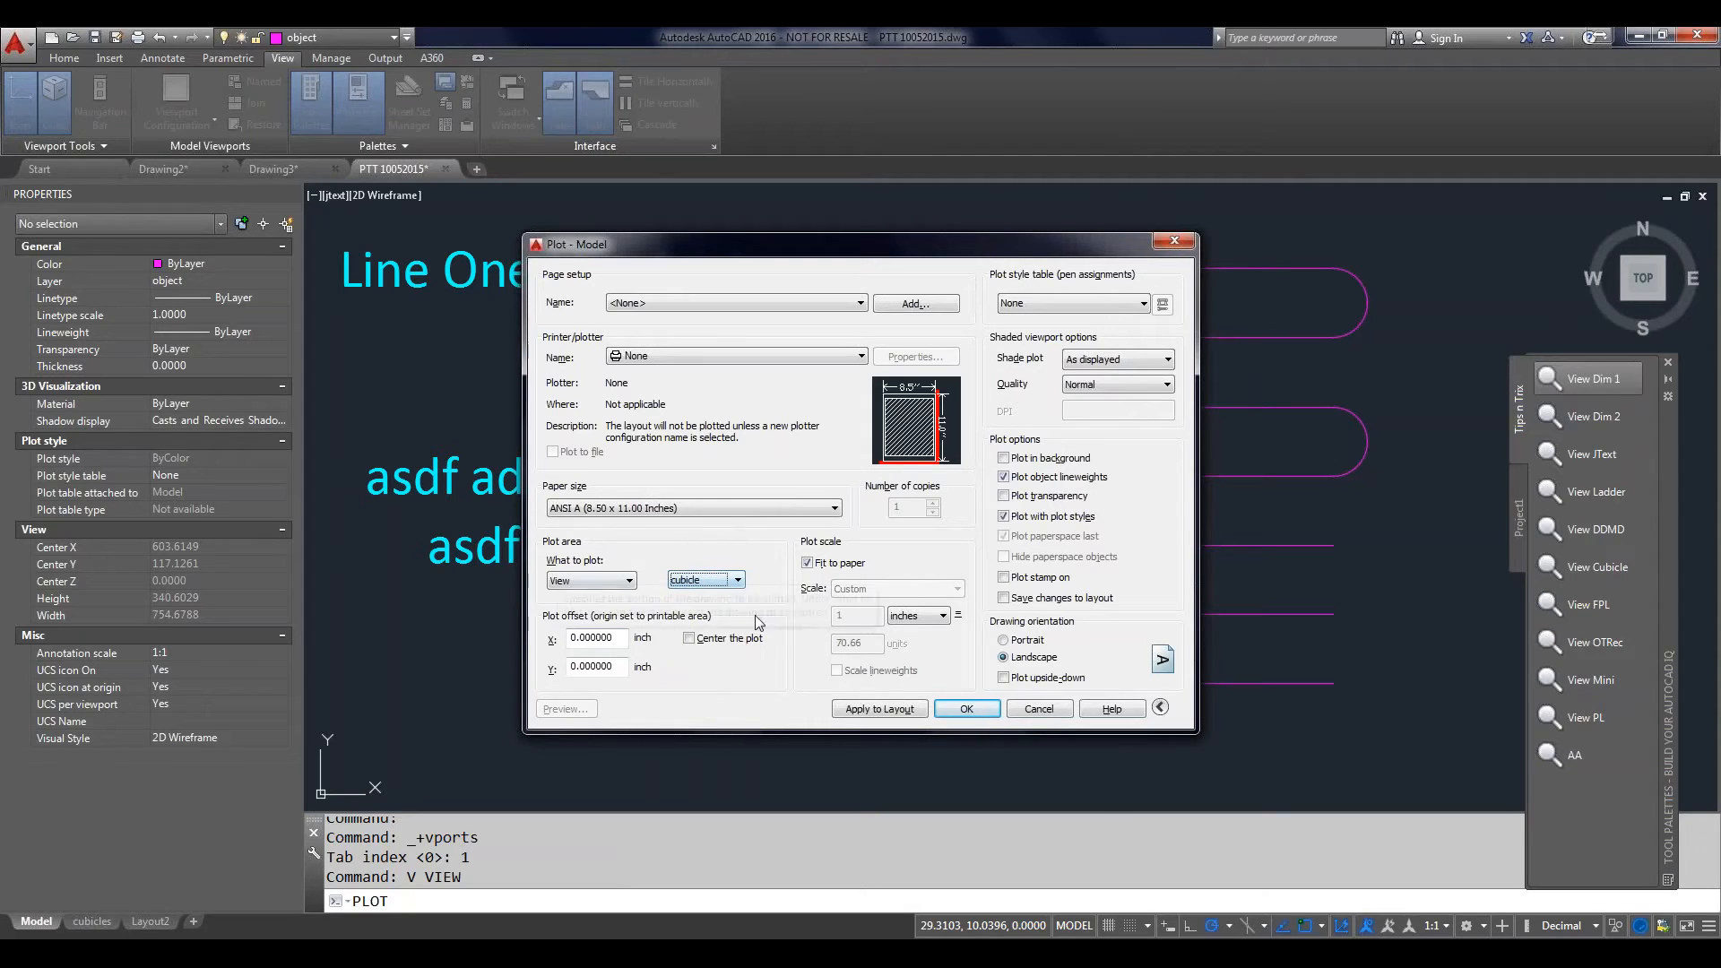
click(1040, 709)
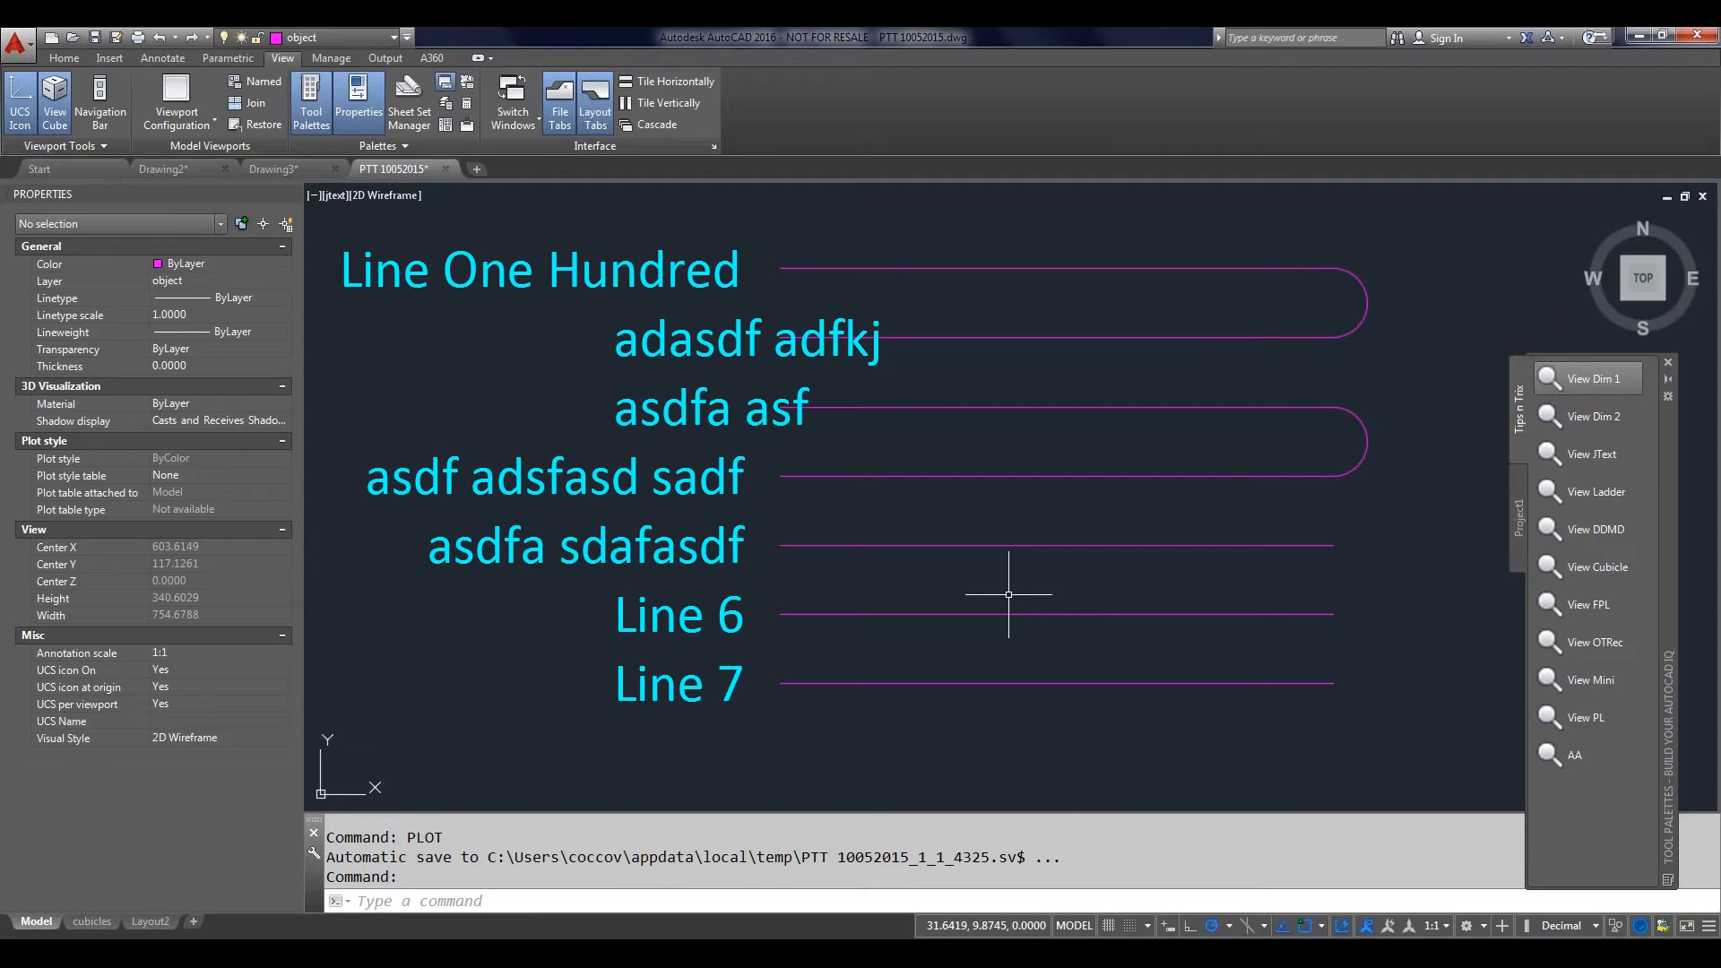
Step: Save the current display as a named view called v22 with the command-line -VIEW command
text(-V)
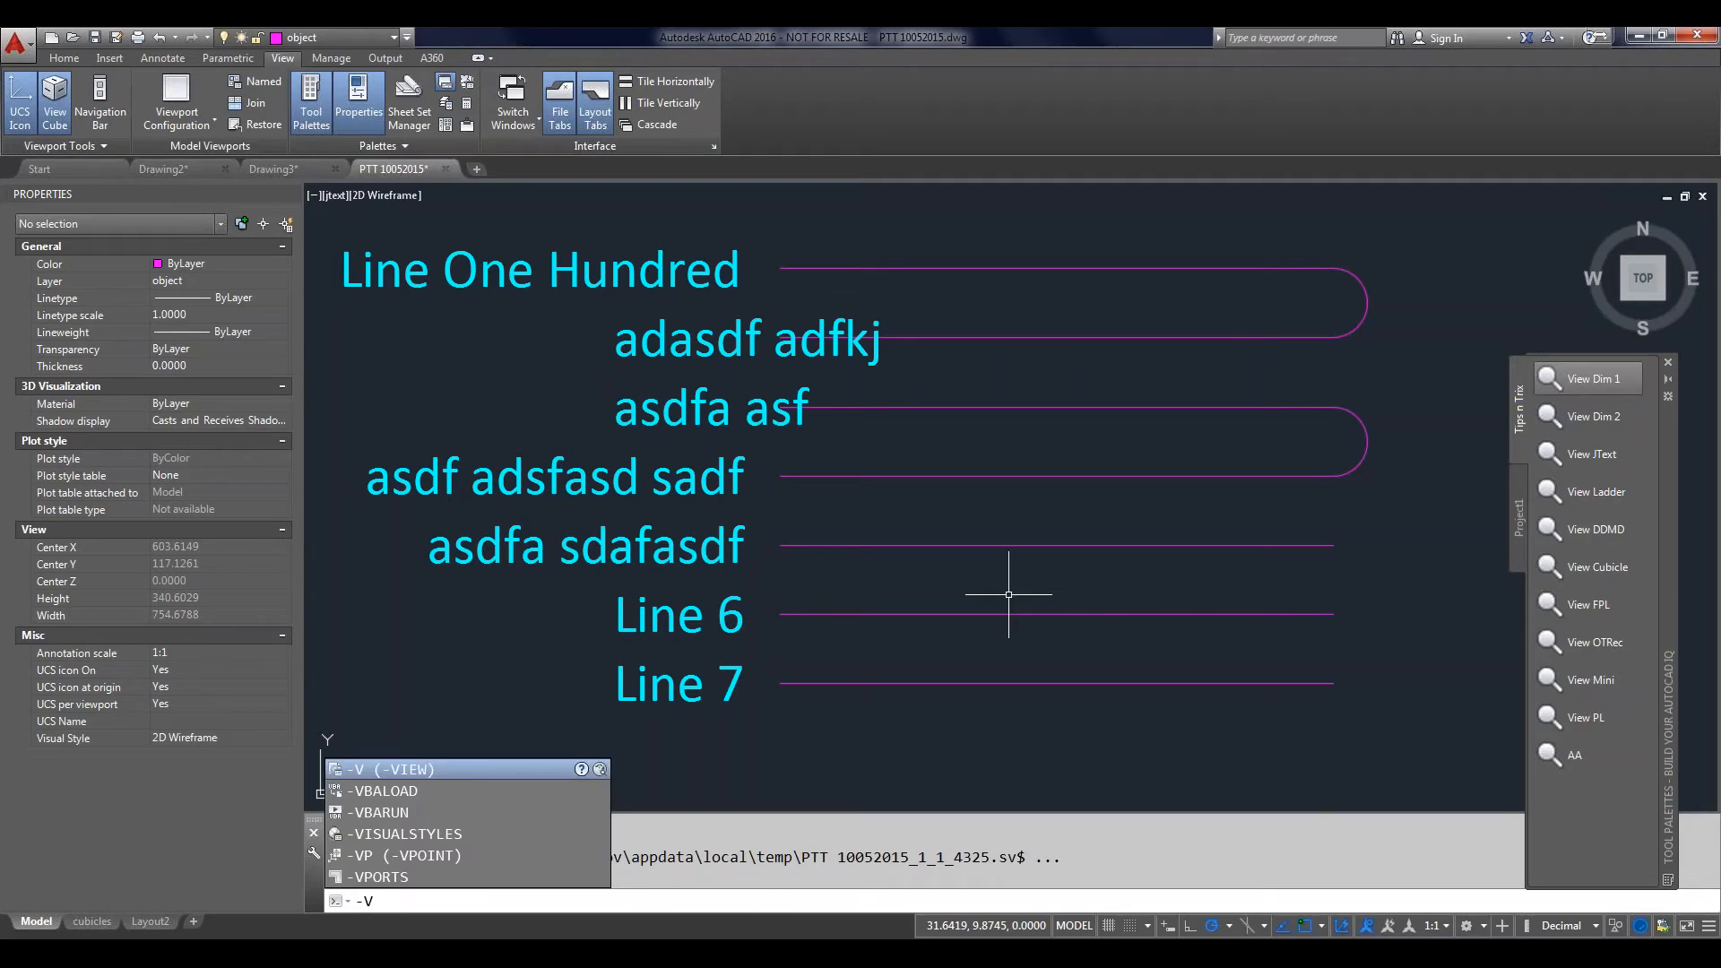
key(Return)
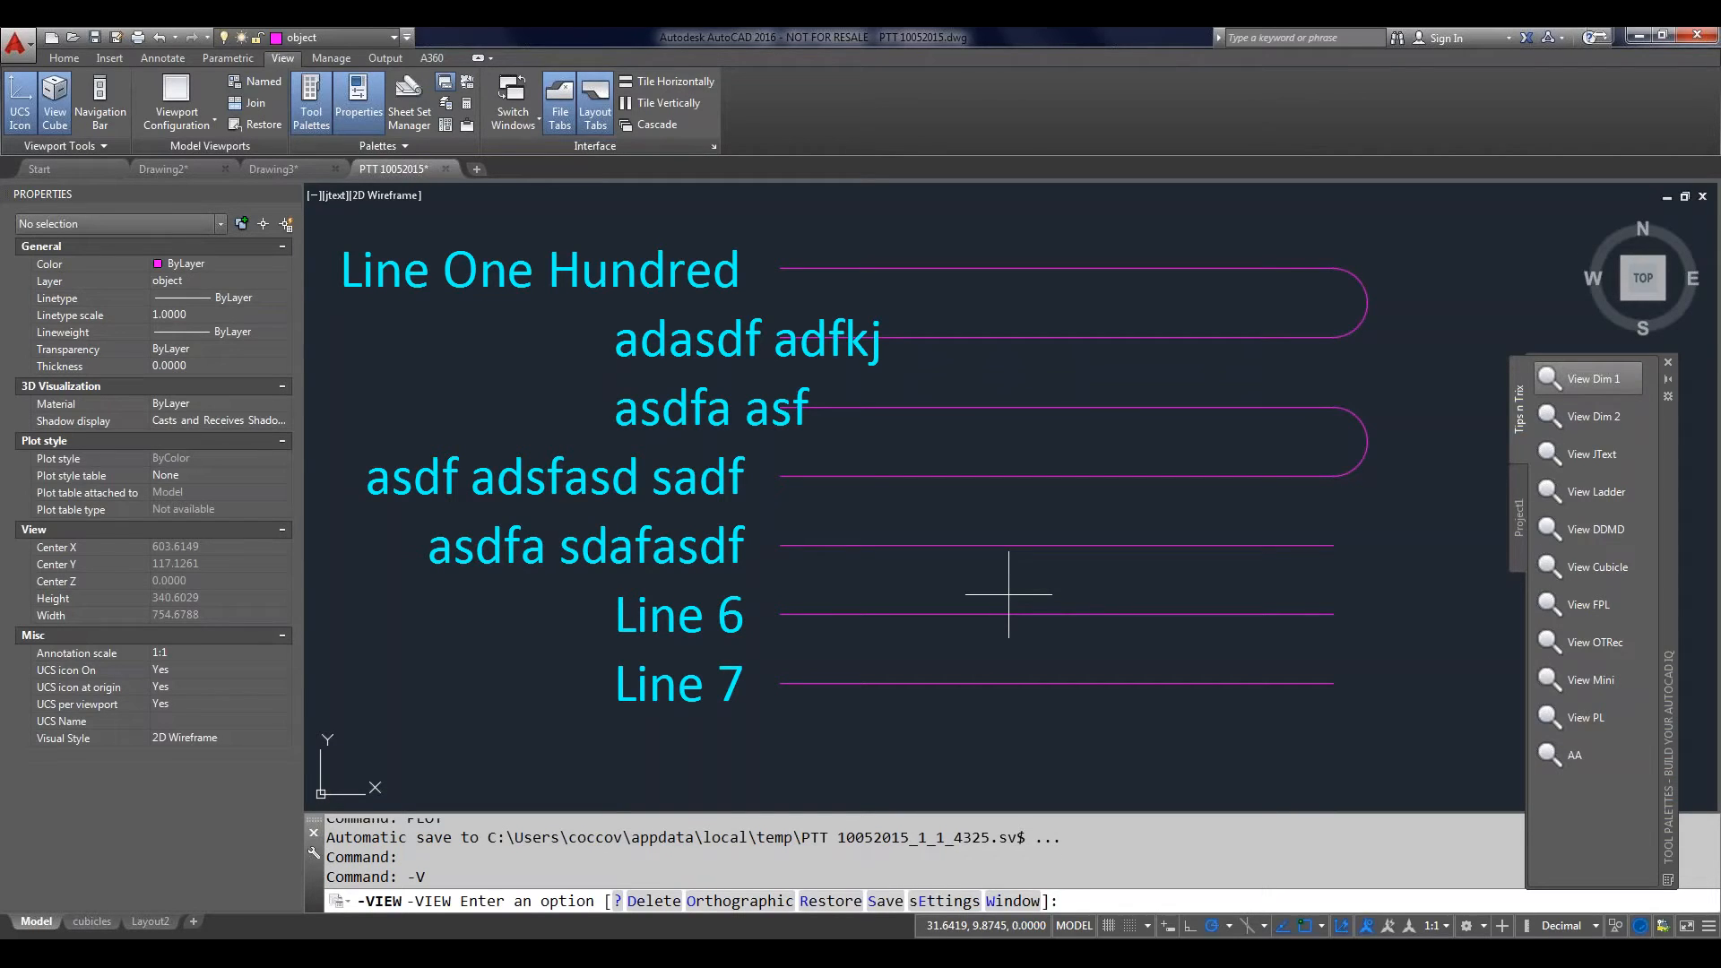
text(s)
key(Return)
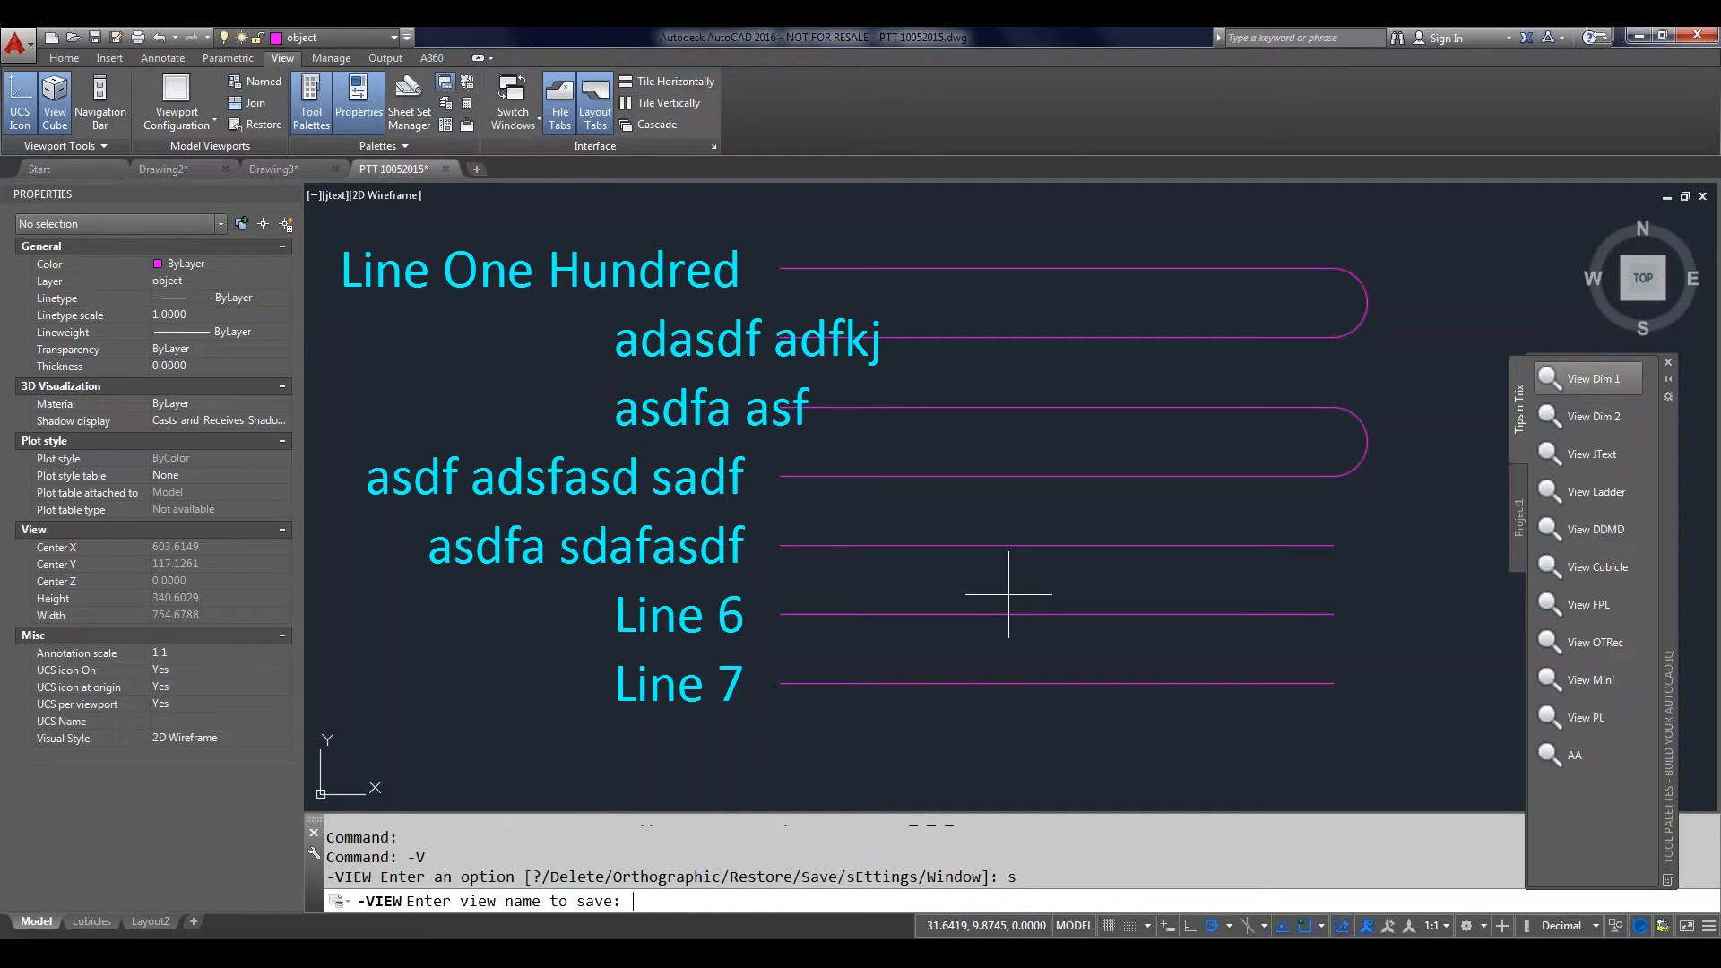
text(v22)
key(Return)
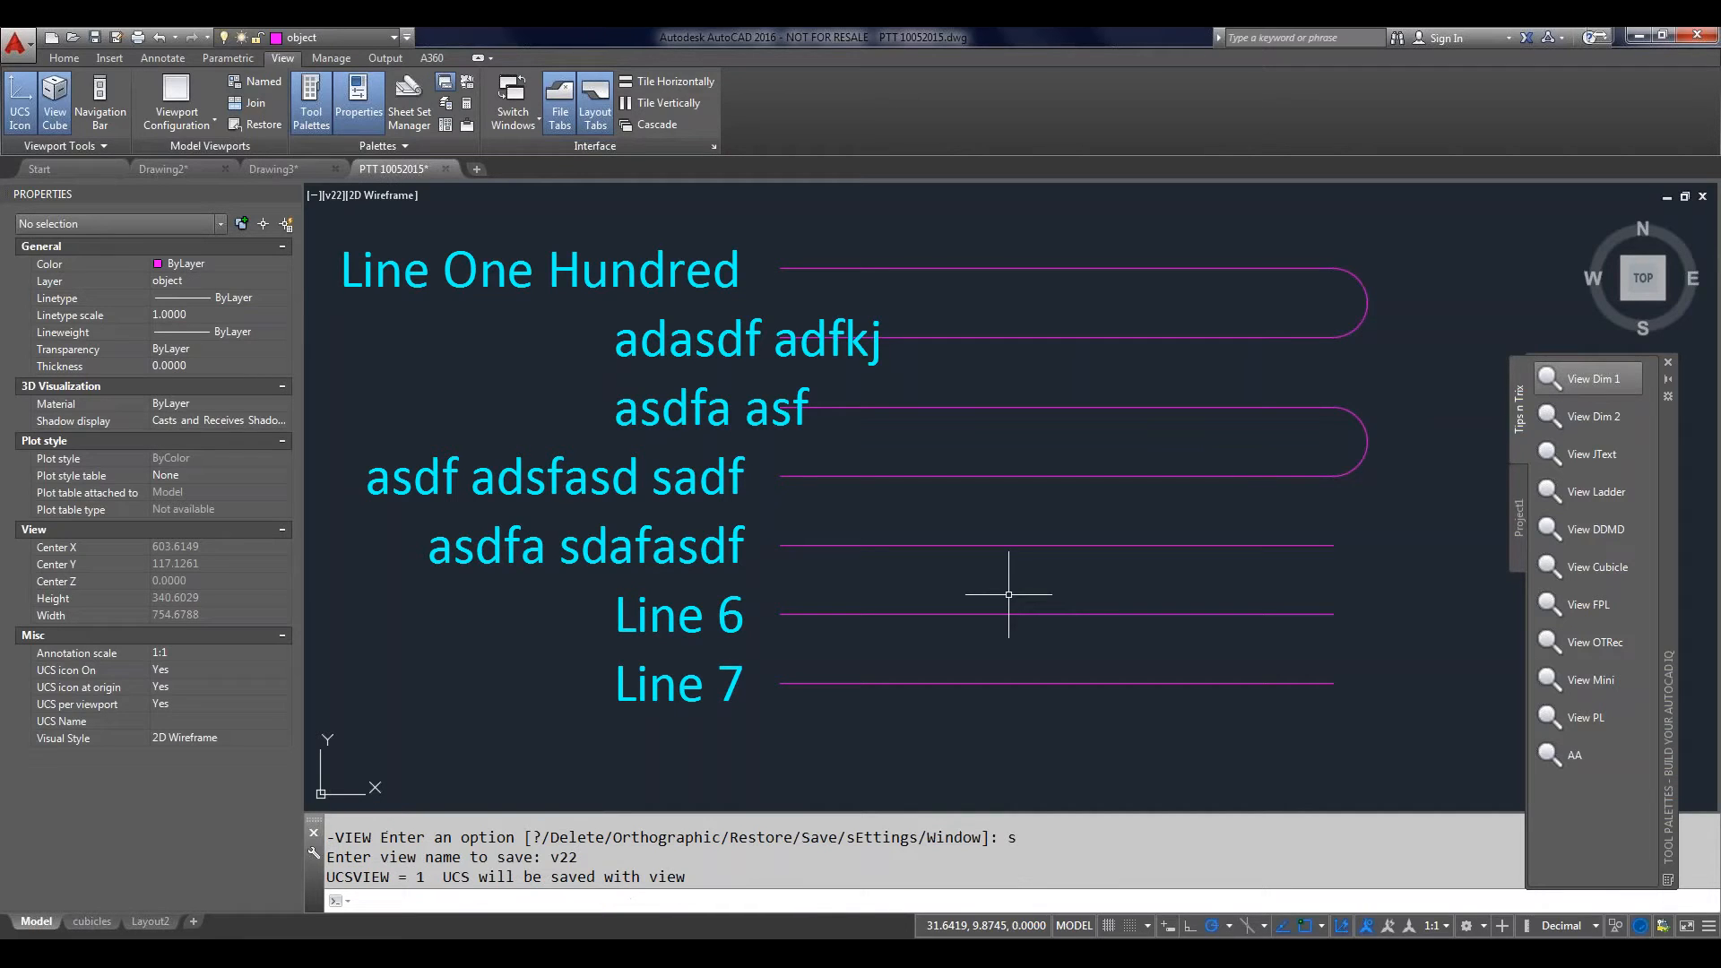
Step: Switch to the saved DDMD view from the tool palette and restore view v22 with the -VIEW command
click(1569, 536)
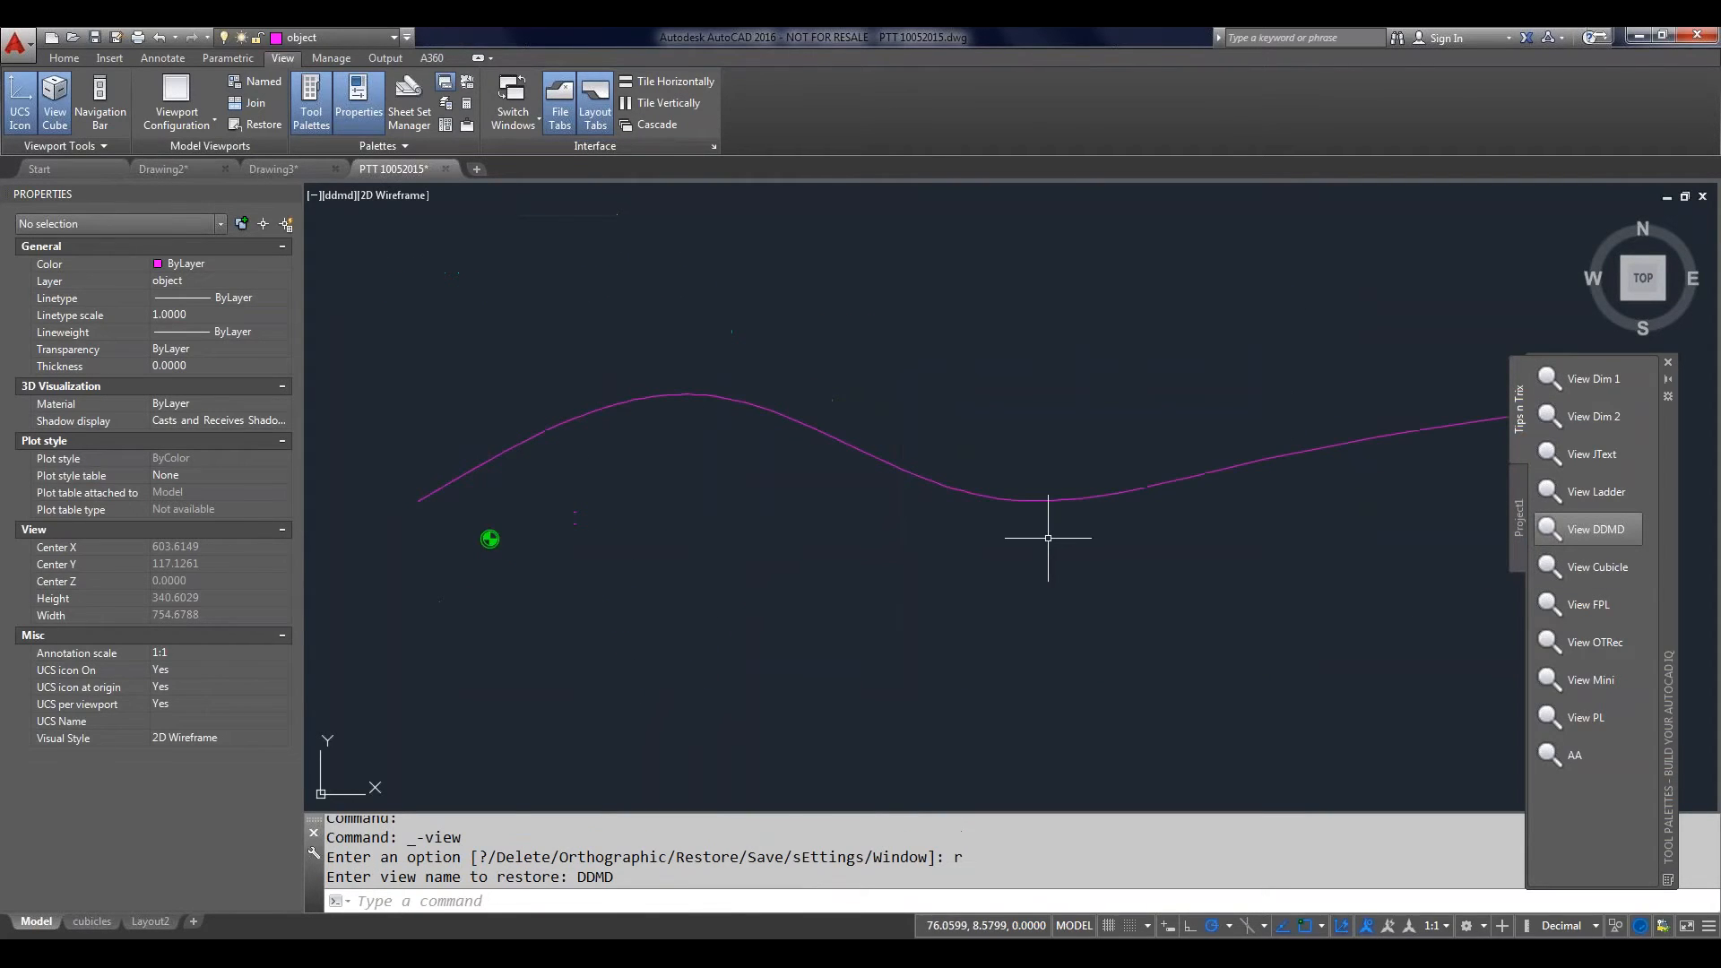
text(-V)
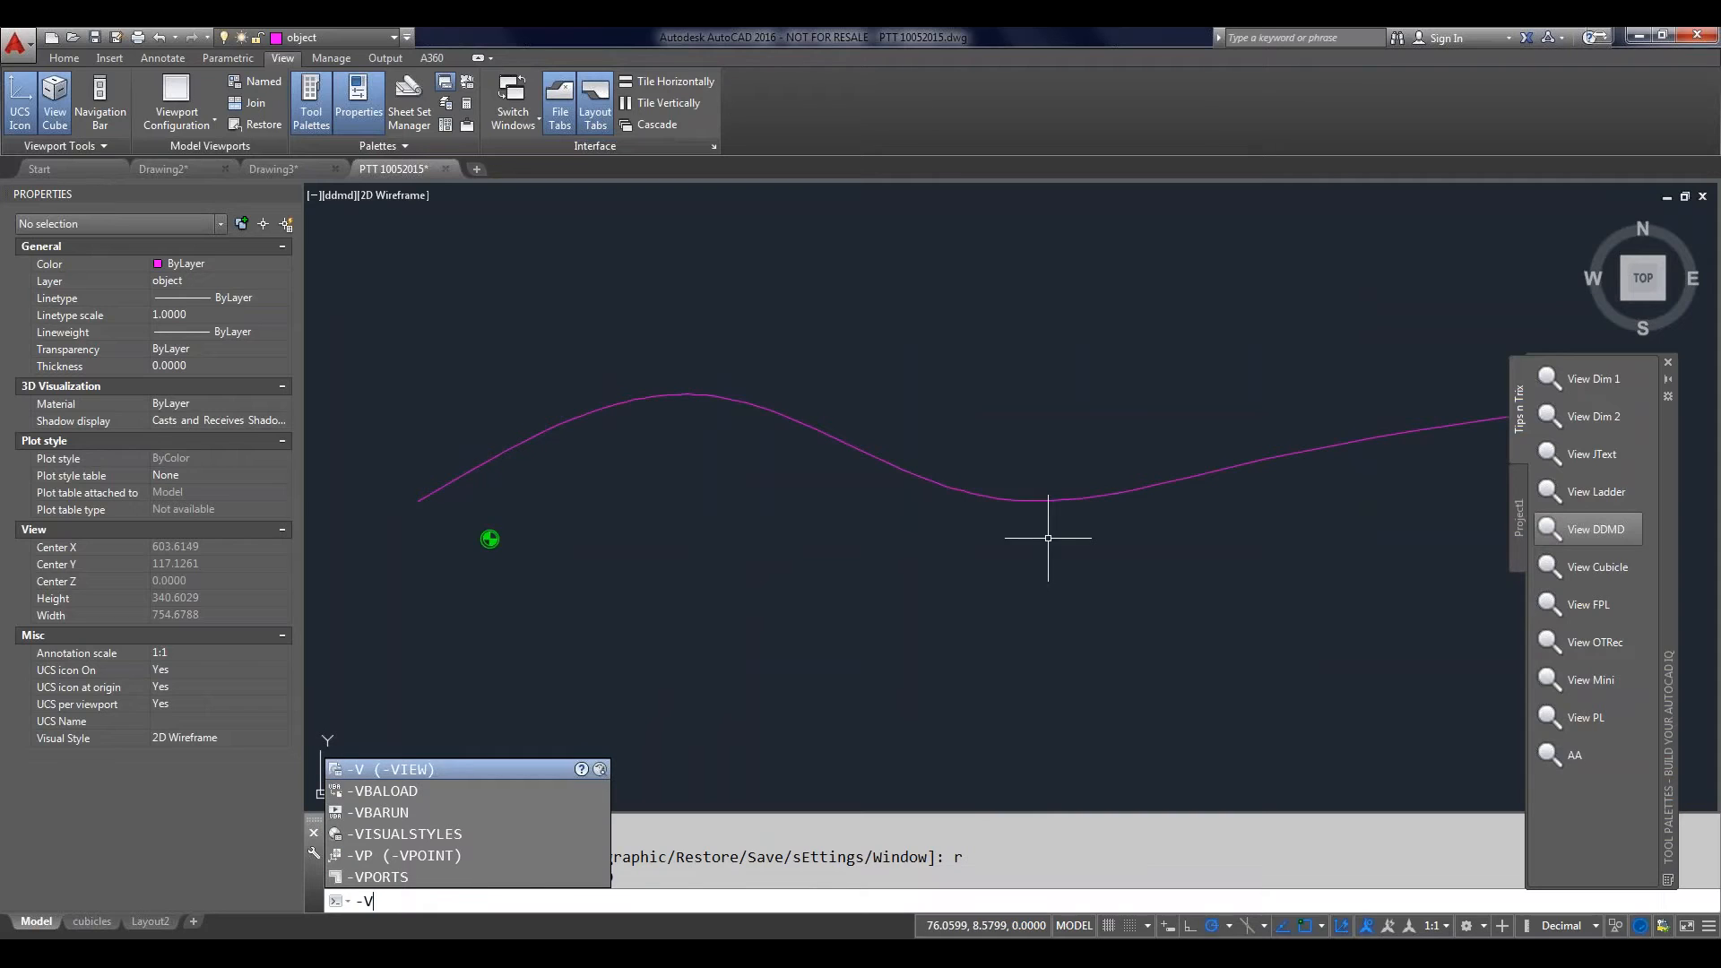
key(Return)
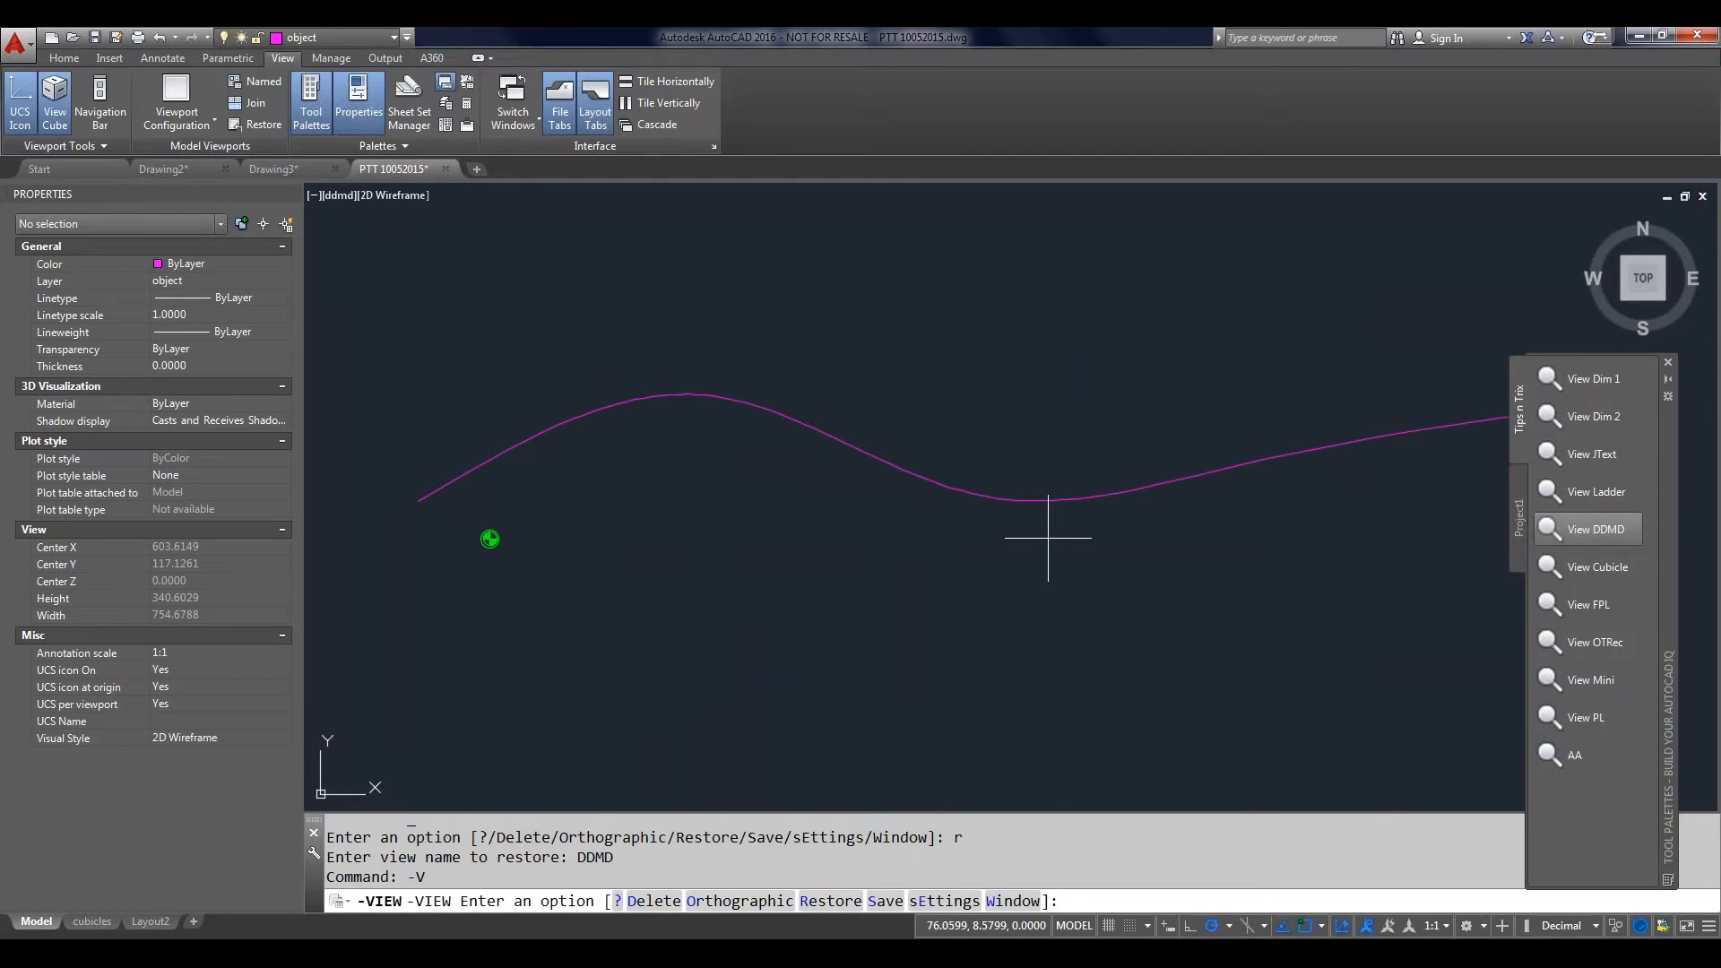
text(r)
key(Return)
text(v22)
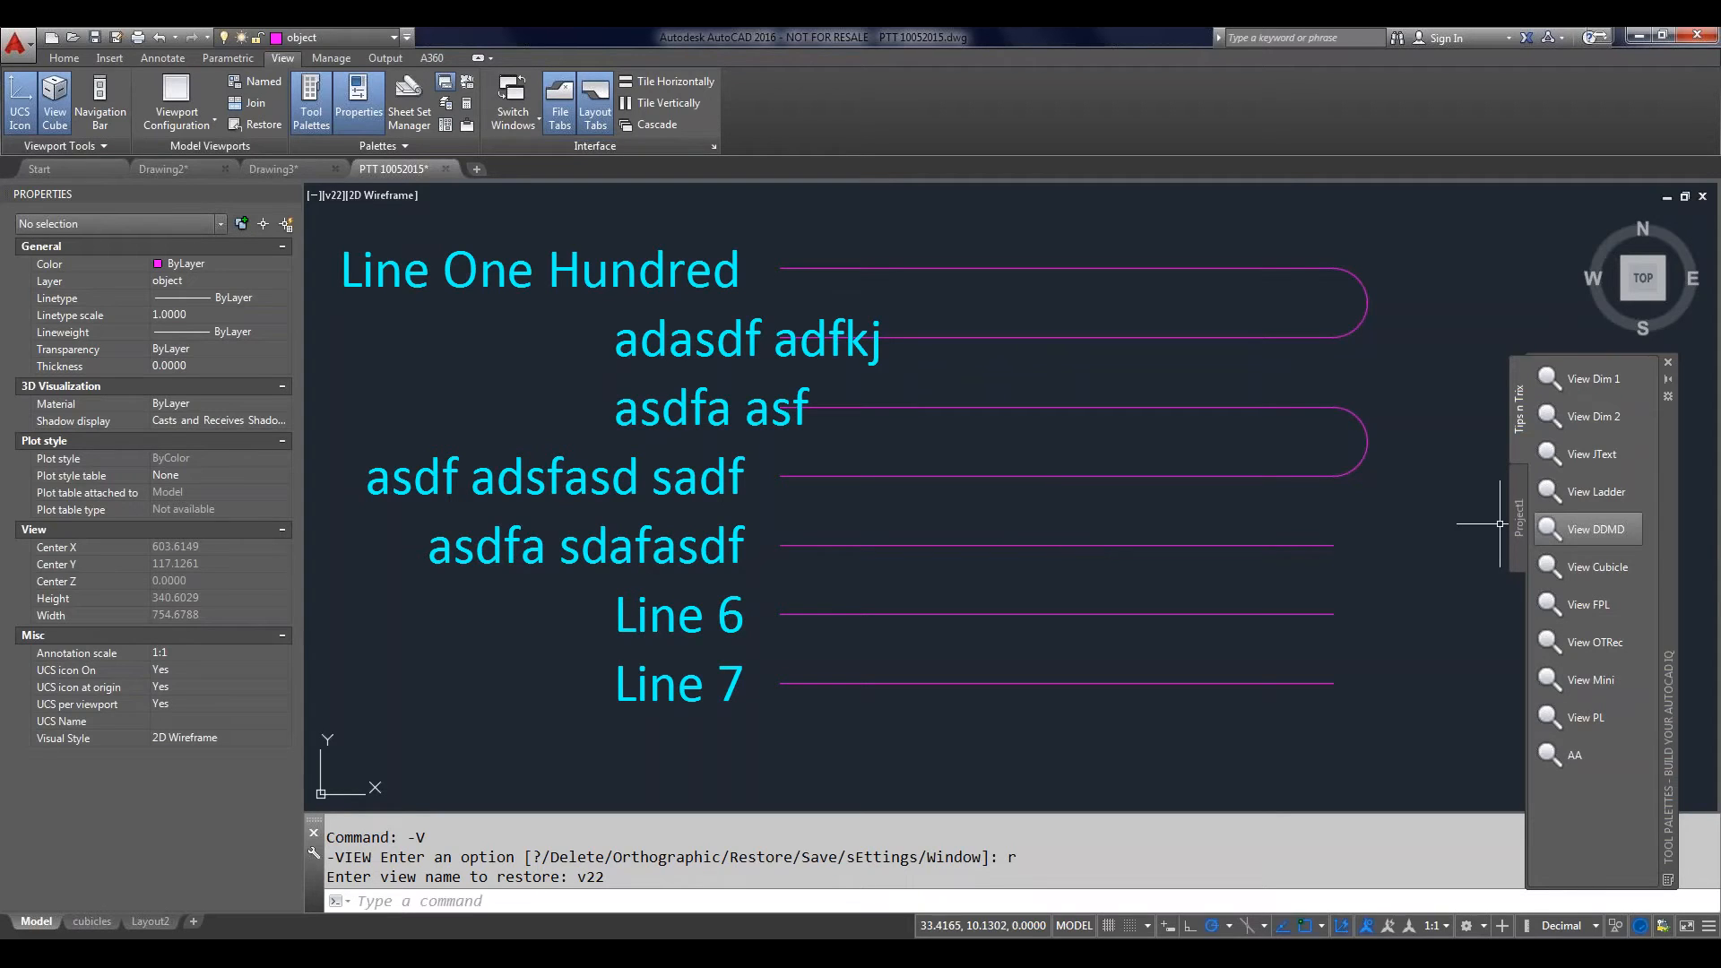
Step: Examine the command string in the View DDMD tool's properties and close them without saving changes
right_click(1595, 534)
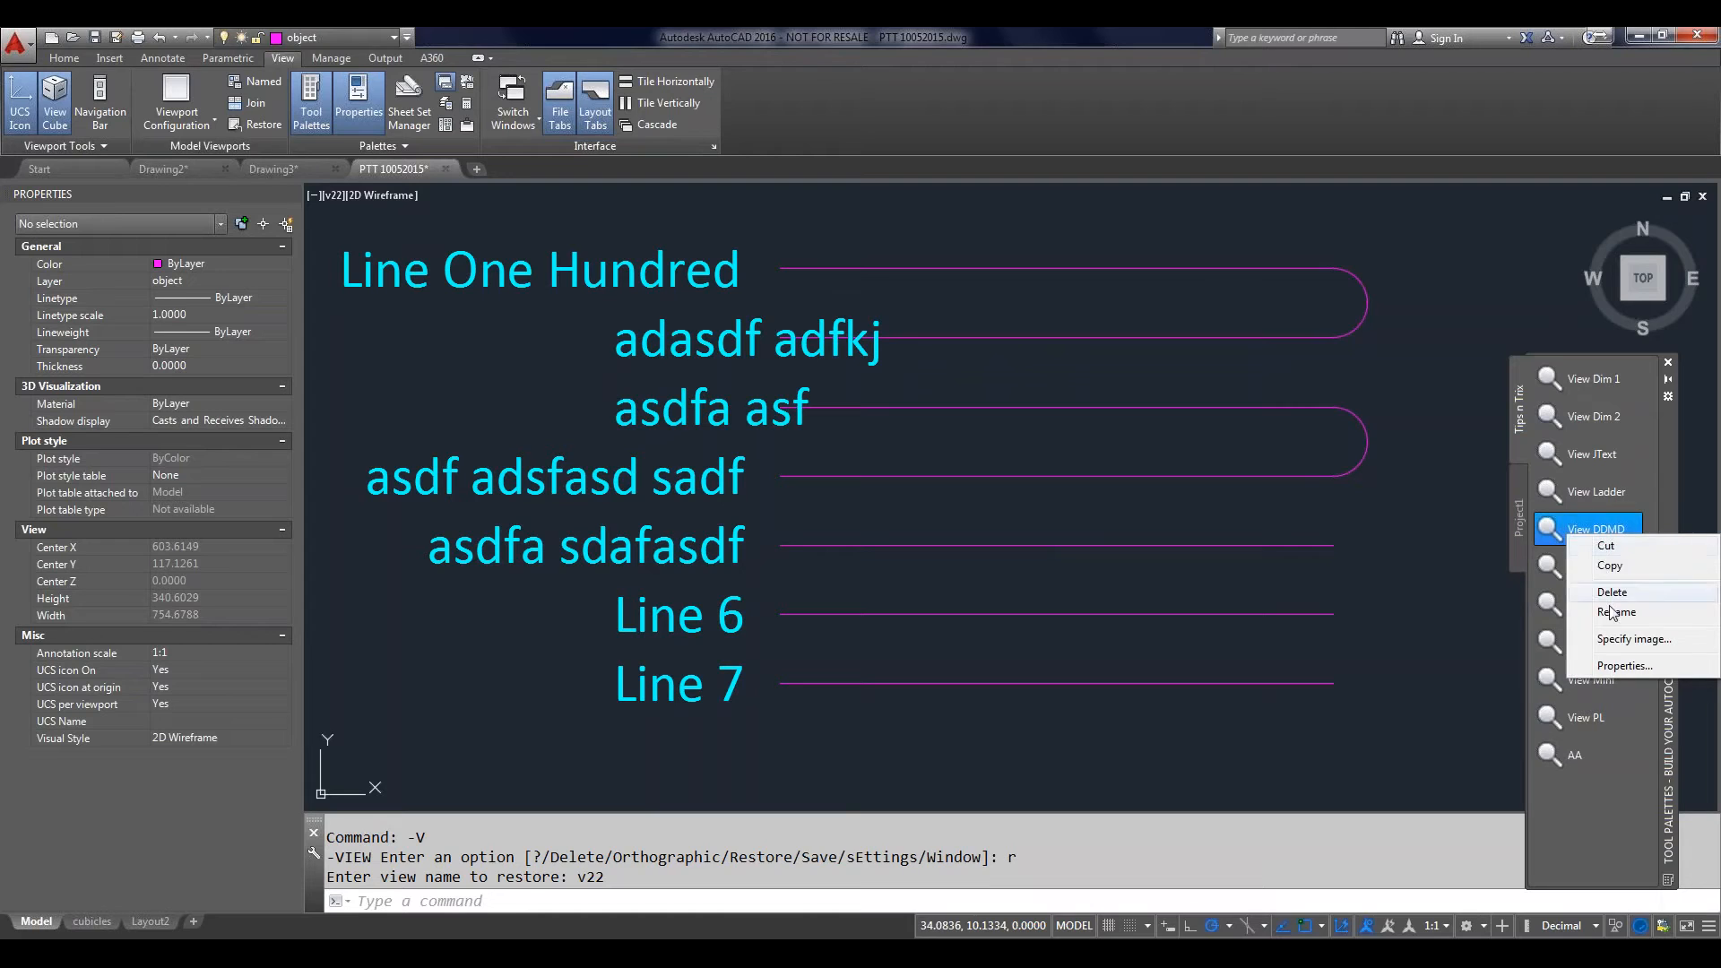
click(1625, 665)
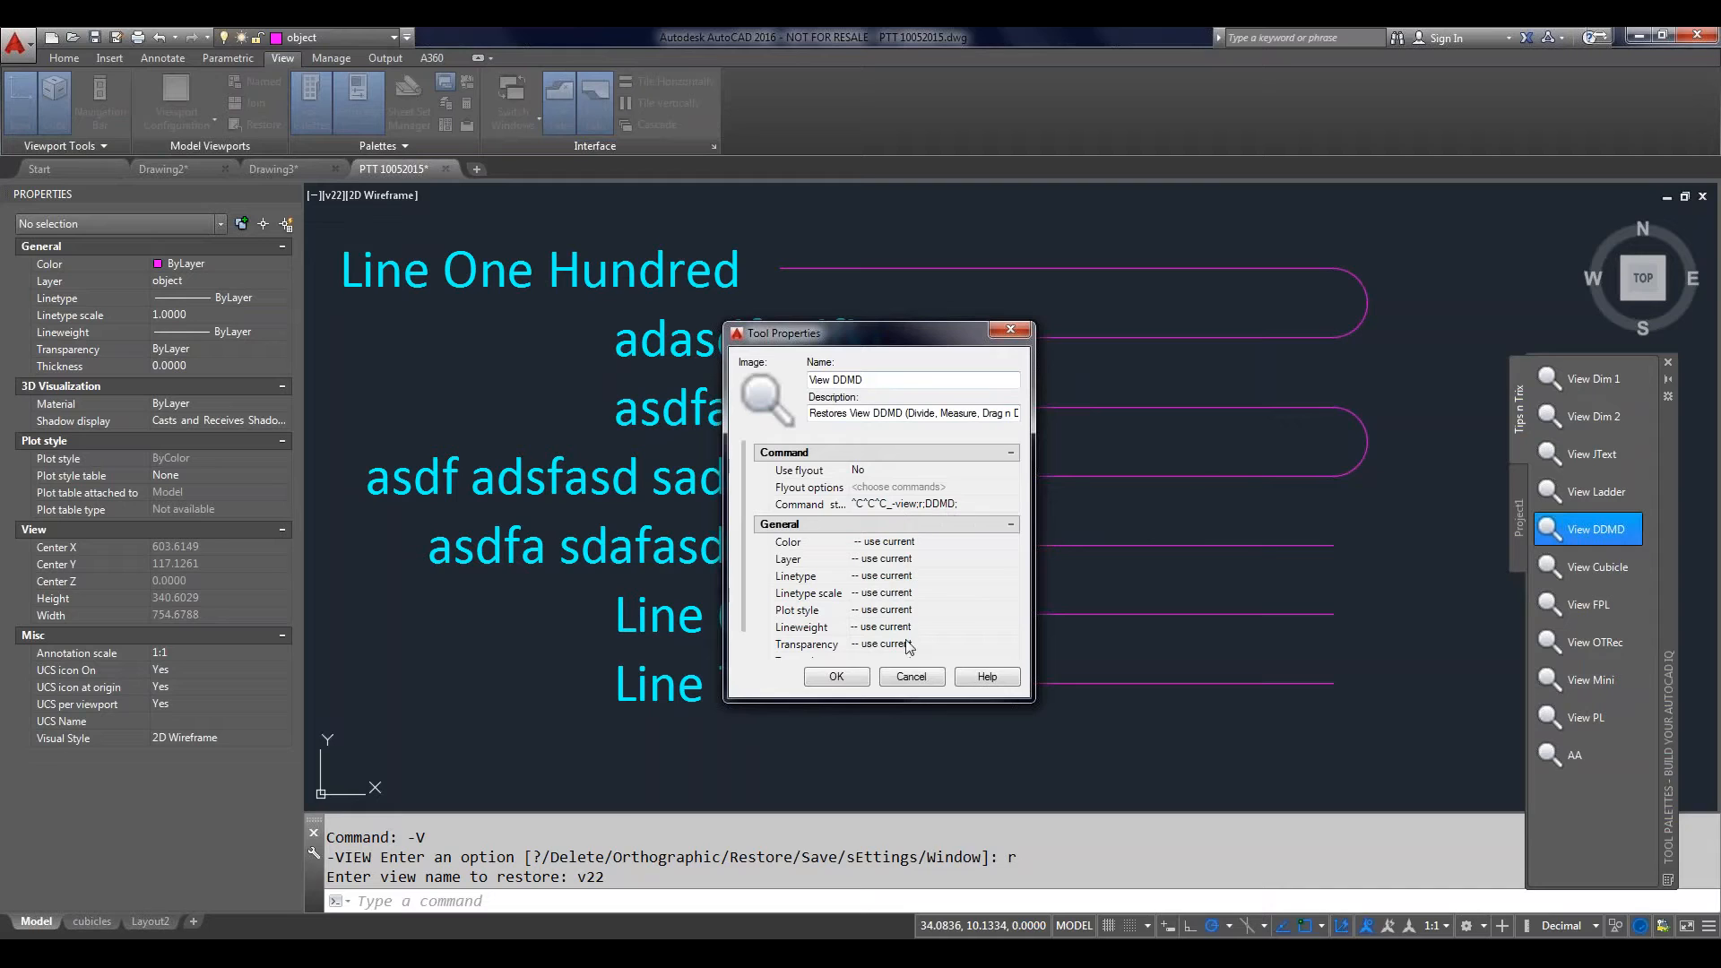
click(909, 678)
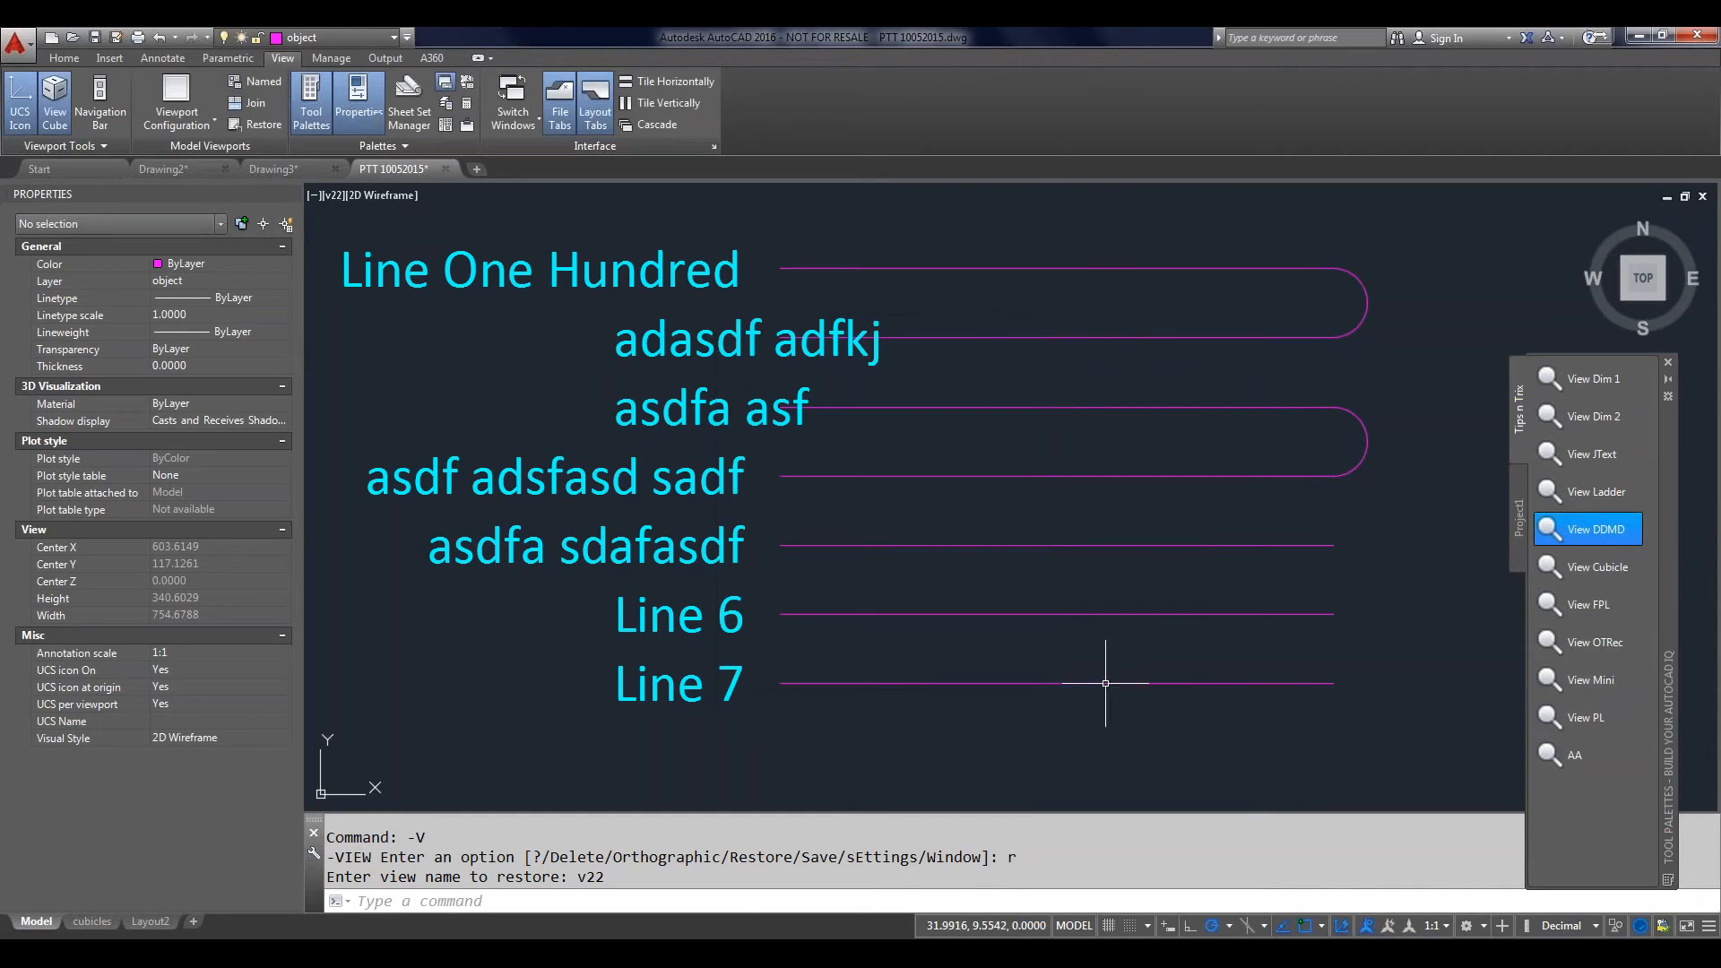
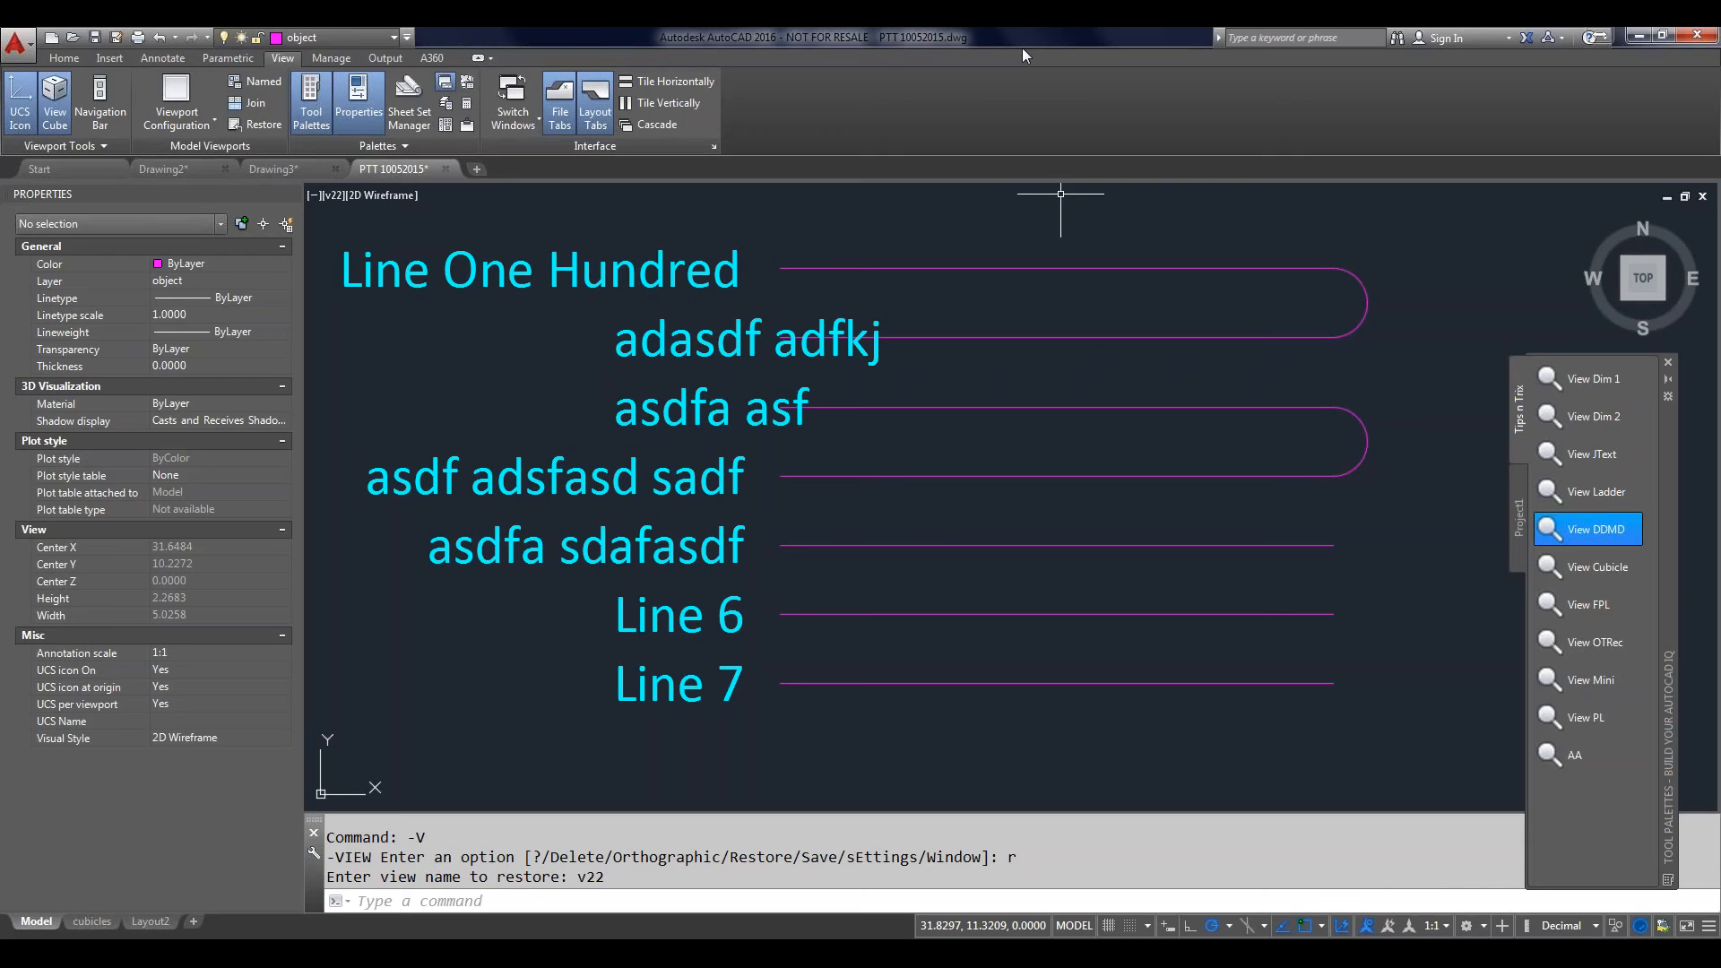
Step: Turn on Explode and turn off the on-screen insertion point in the block Insert settings, and cancel the insertion
text(i)
key(Return)
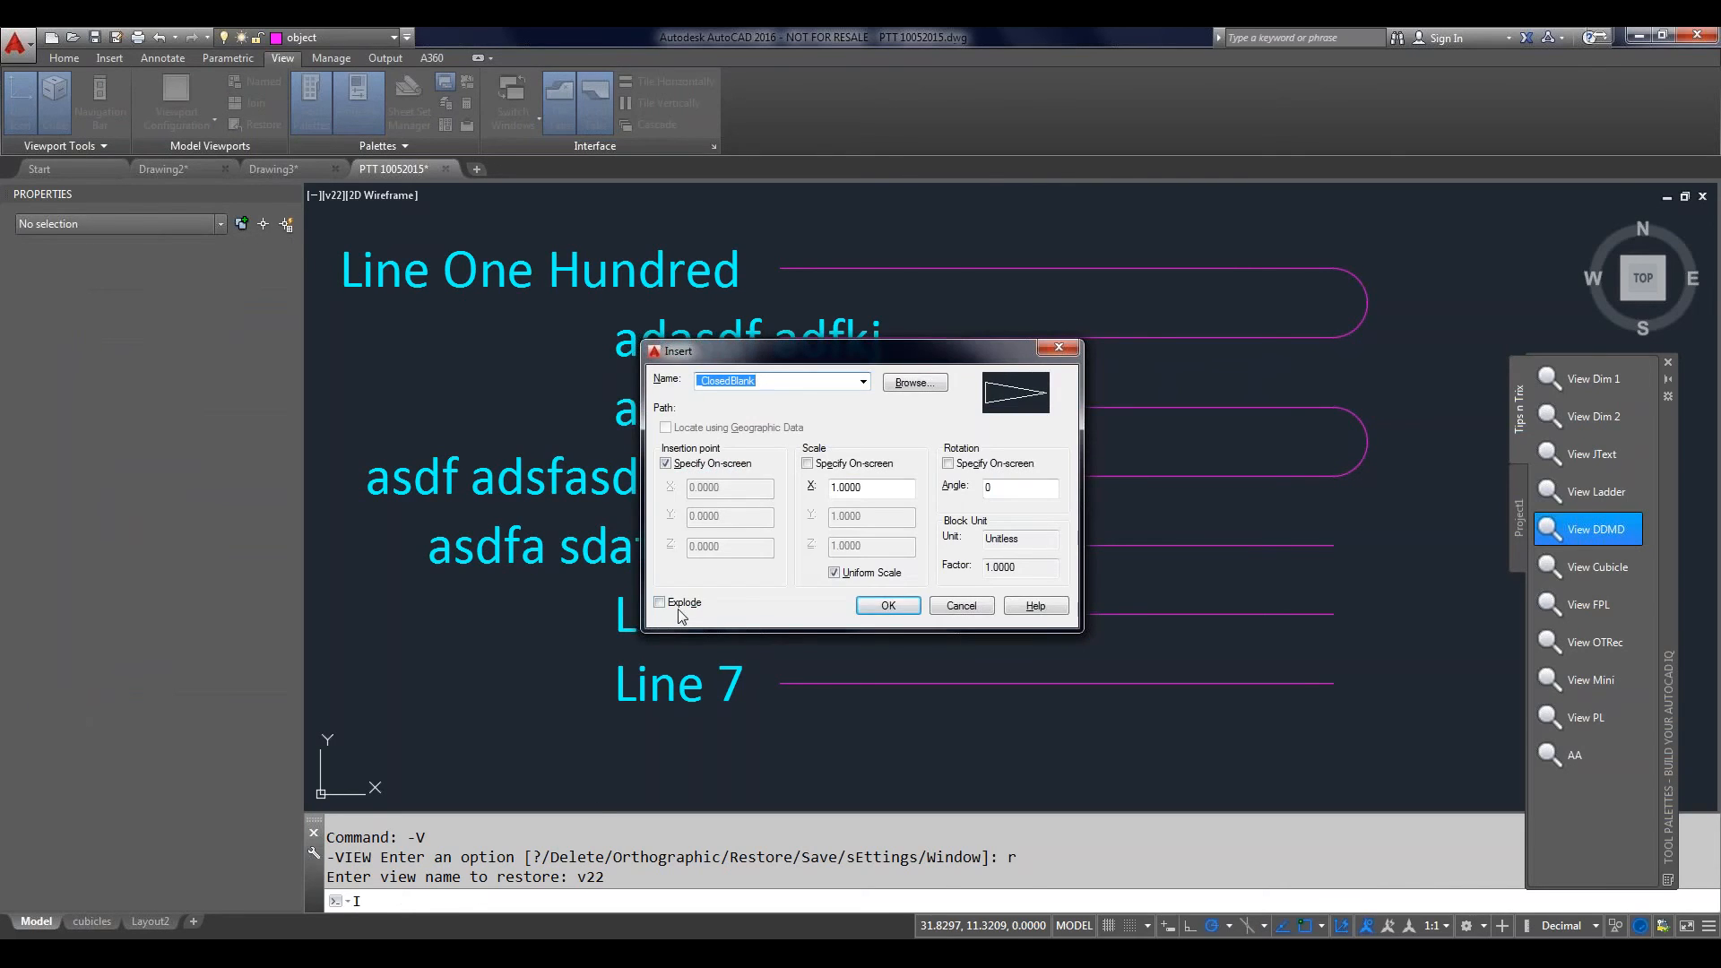
click(677, 608)
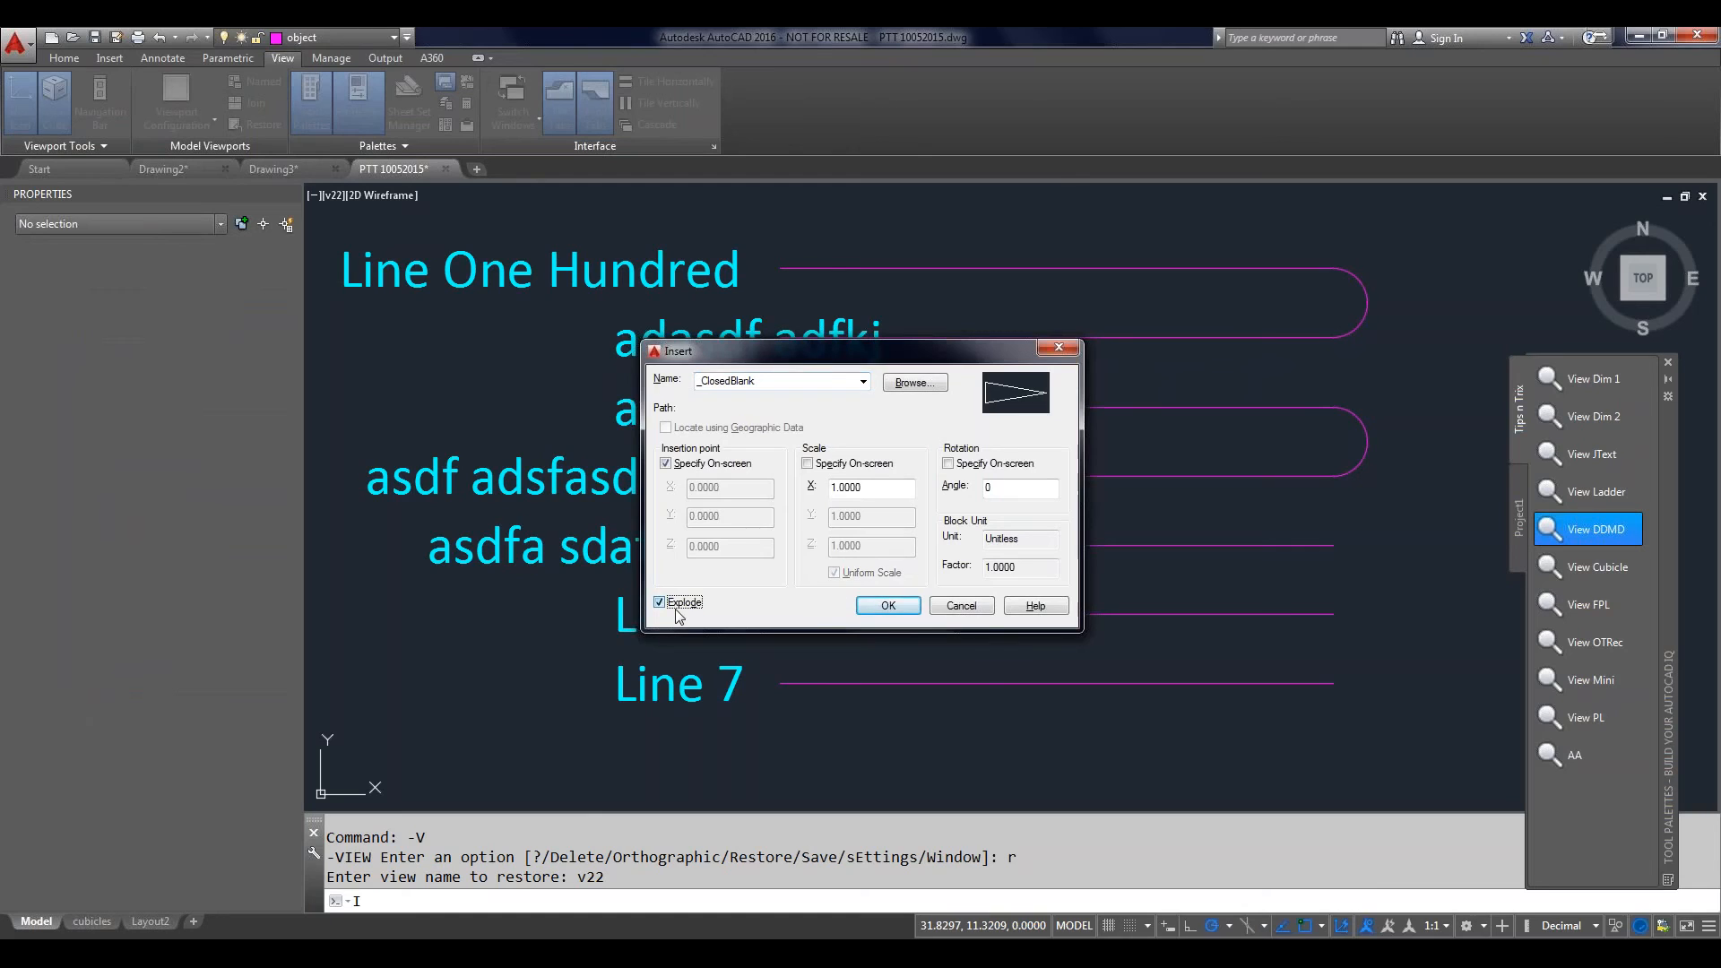
click(678, 468)
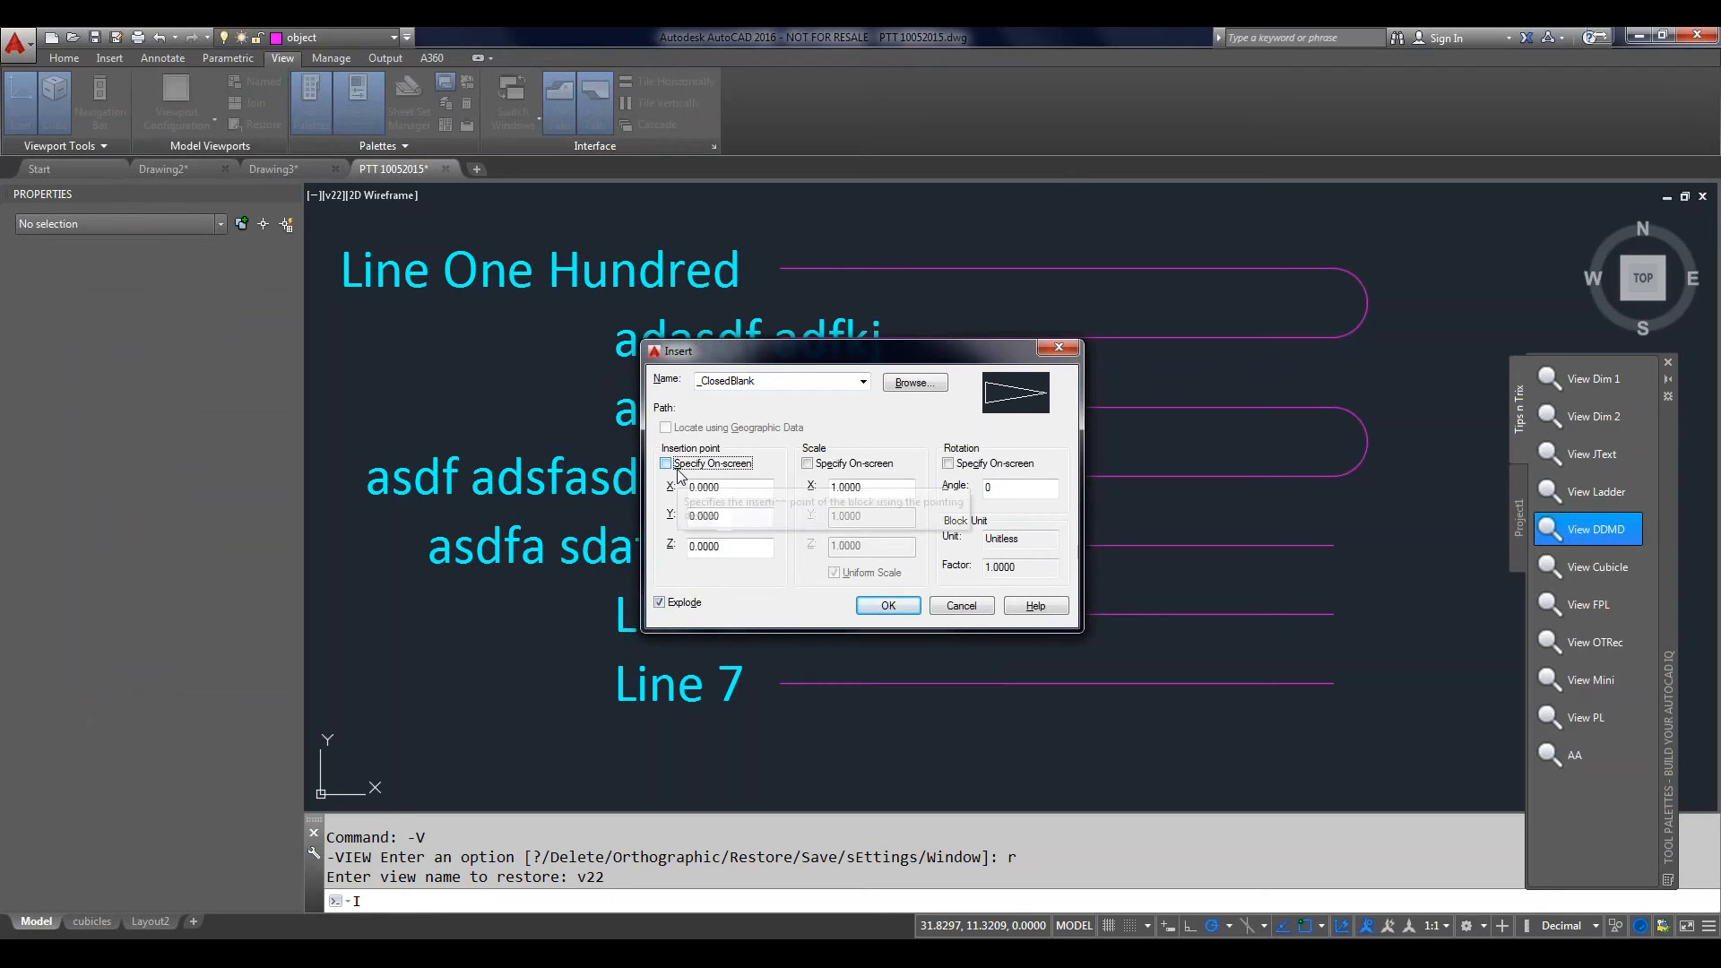
click(954, 609)
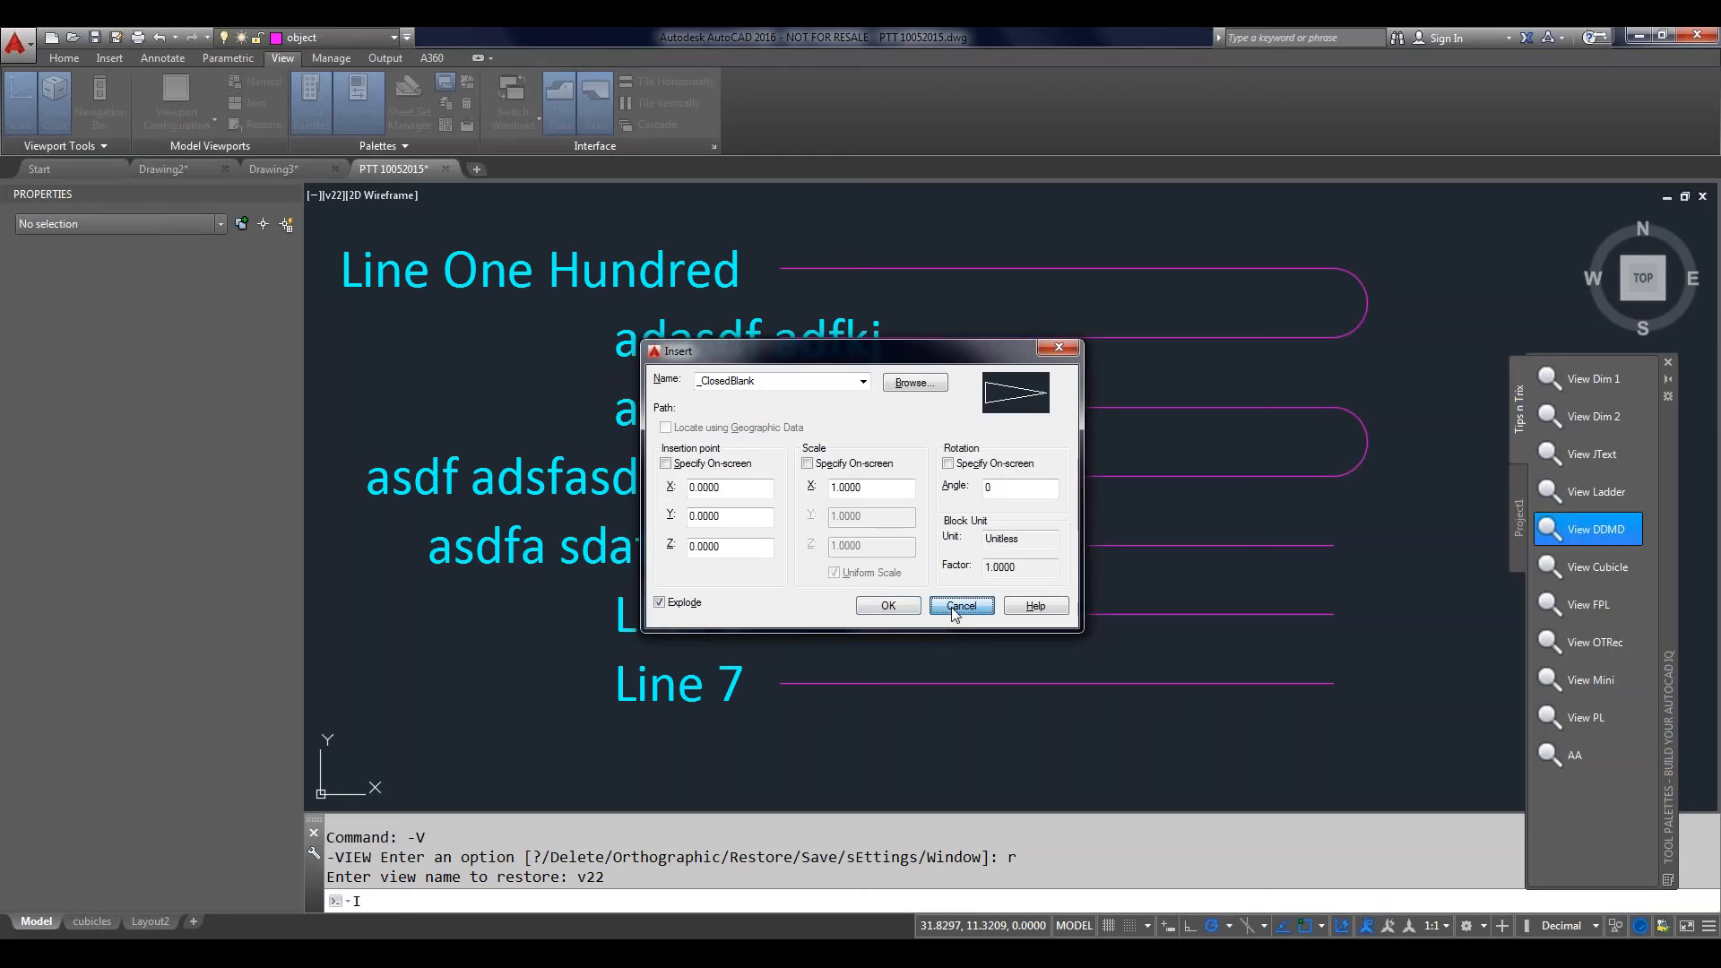
click(956, 610)
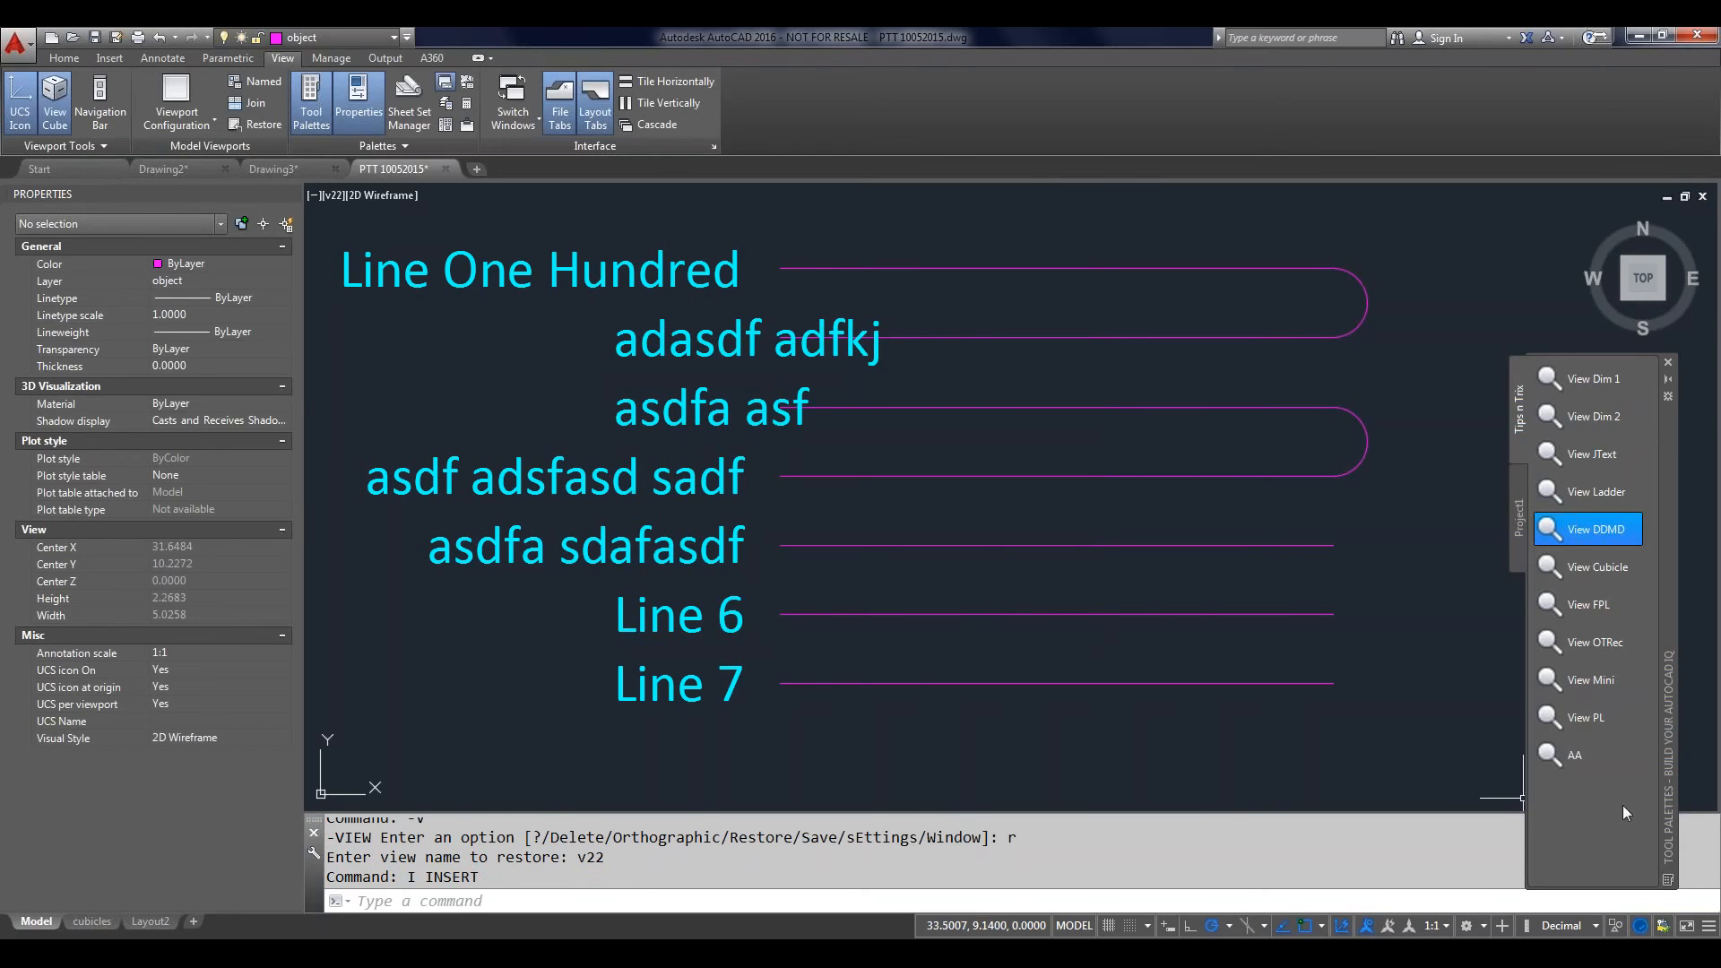
Step: Move the tool palette window clear of the status bar and add the Selection Cycling toggle to the status bar
mouse_move(1672, 807)
mouse_down()
mouse_move(1523, 810)
mouse_move(1374, 699)
mouse_up()
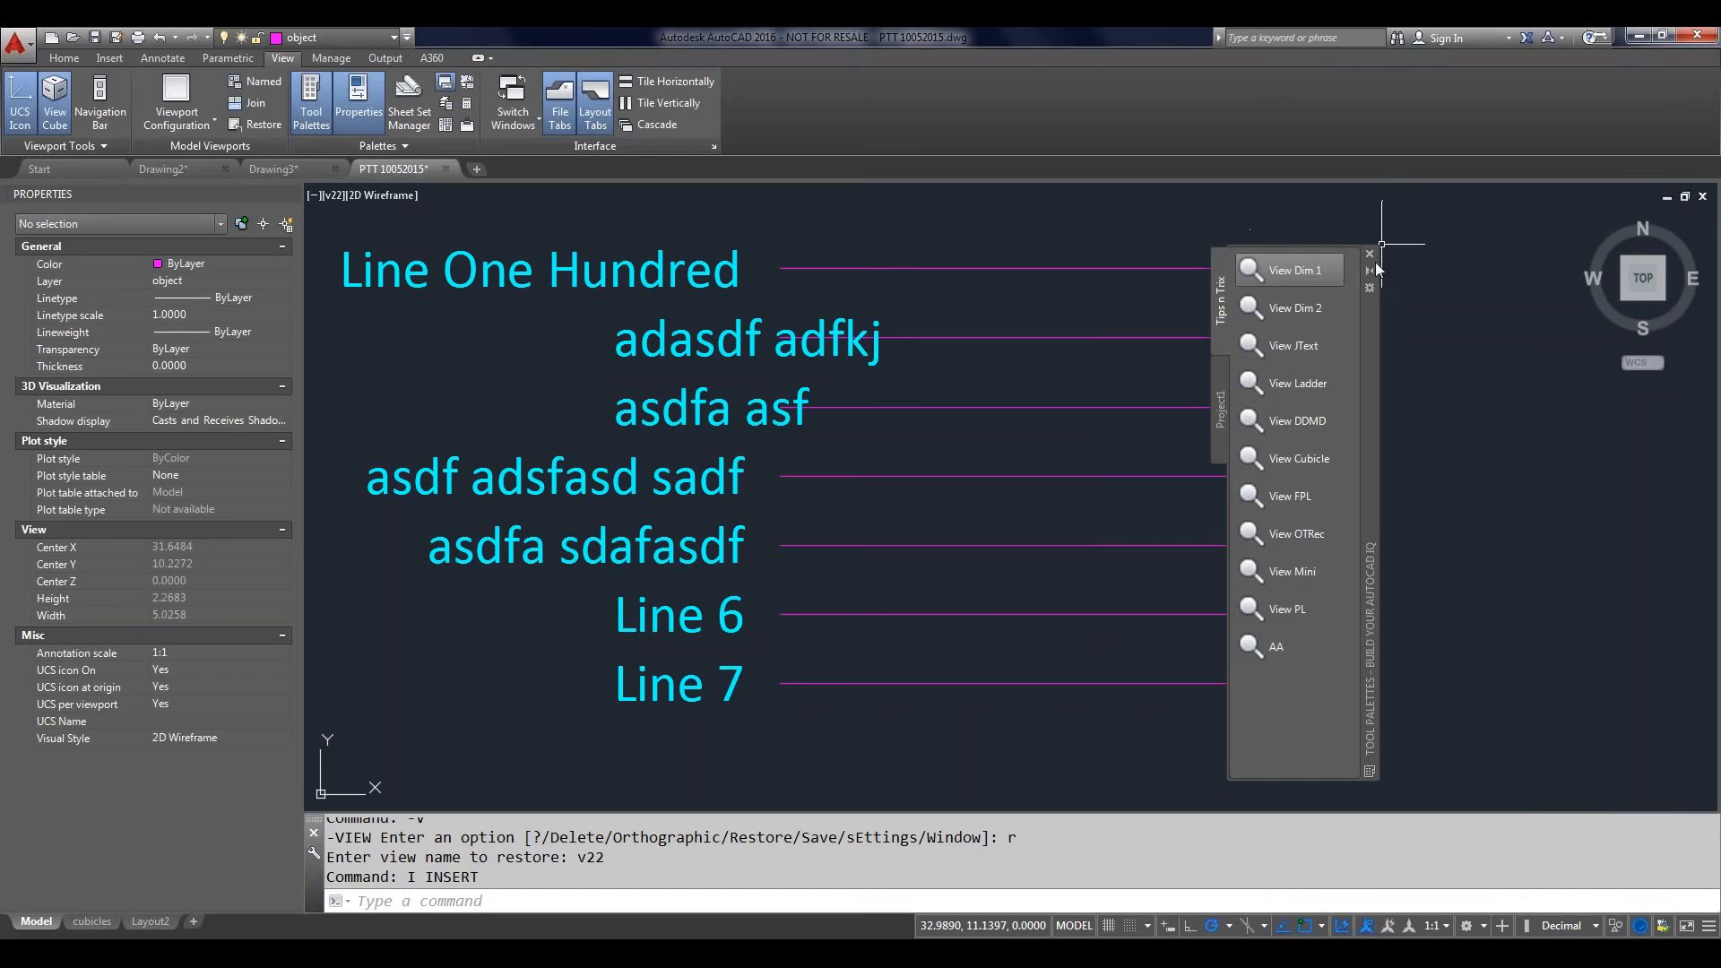
drag(1373, 342, 1604, 336)
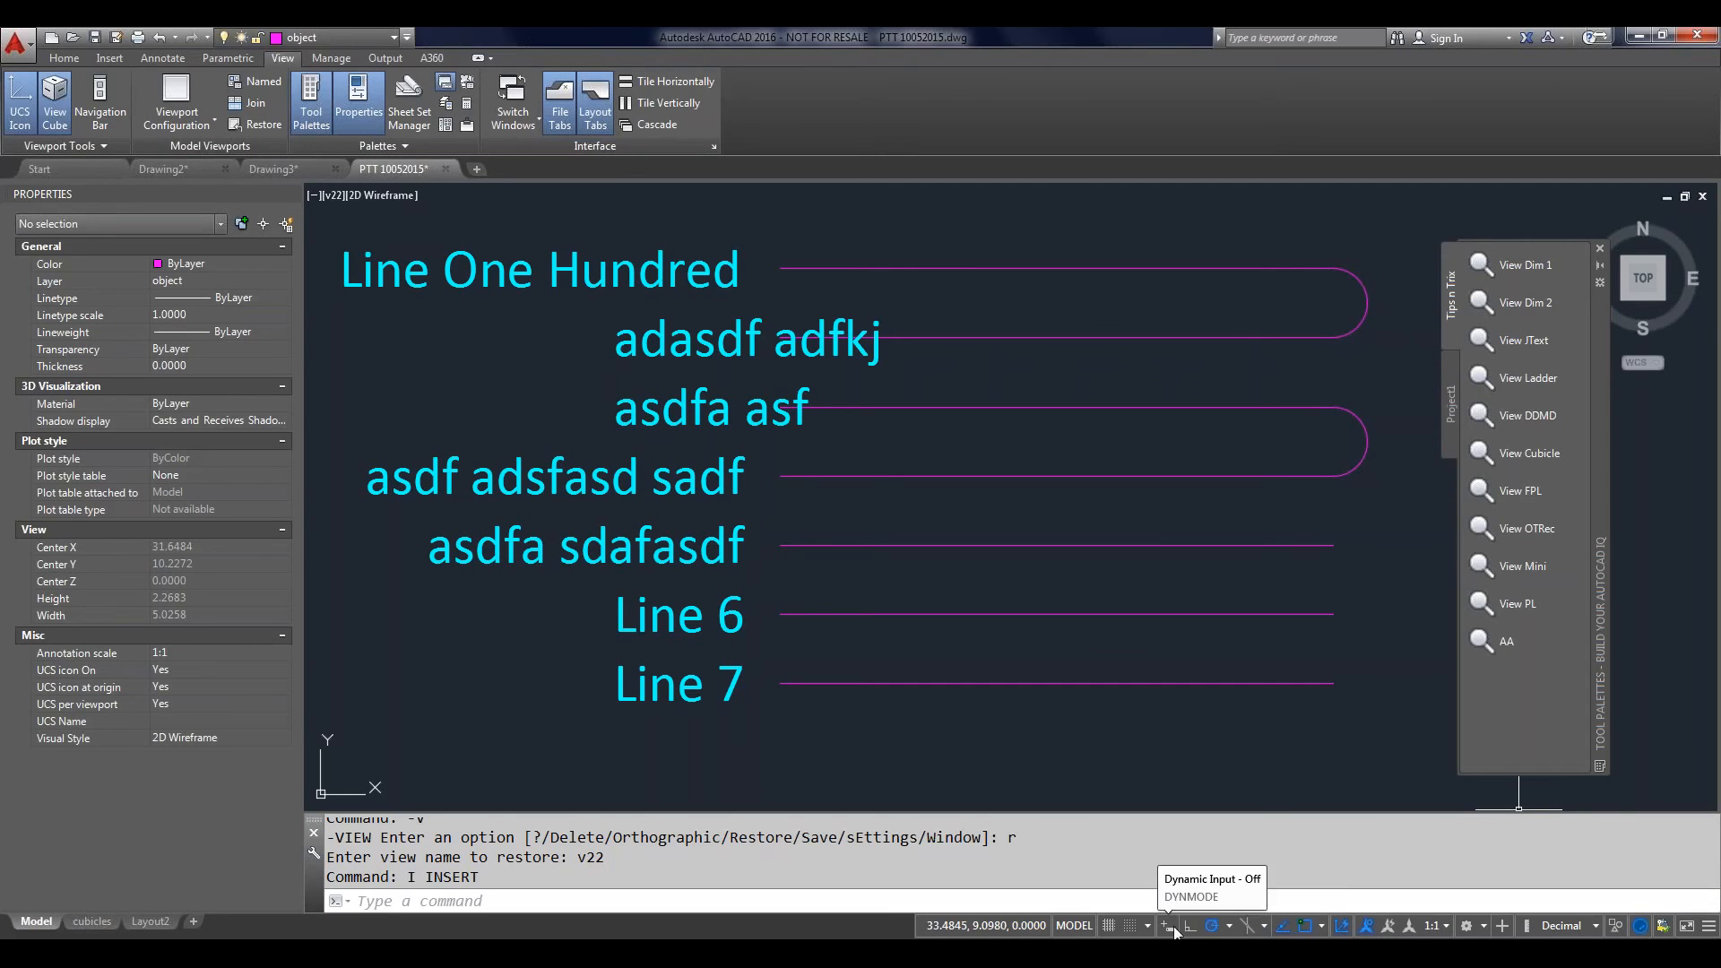
click(1709, 927)
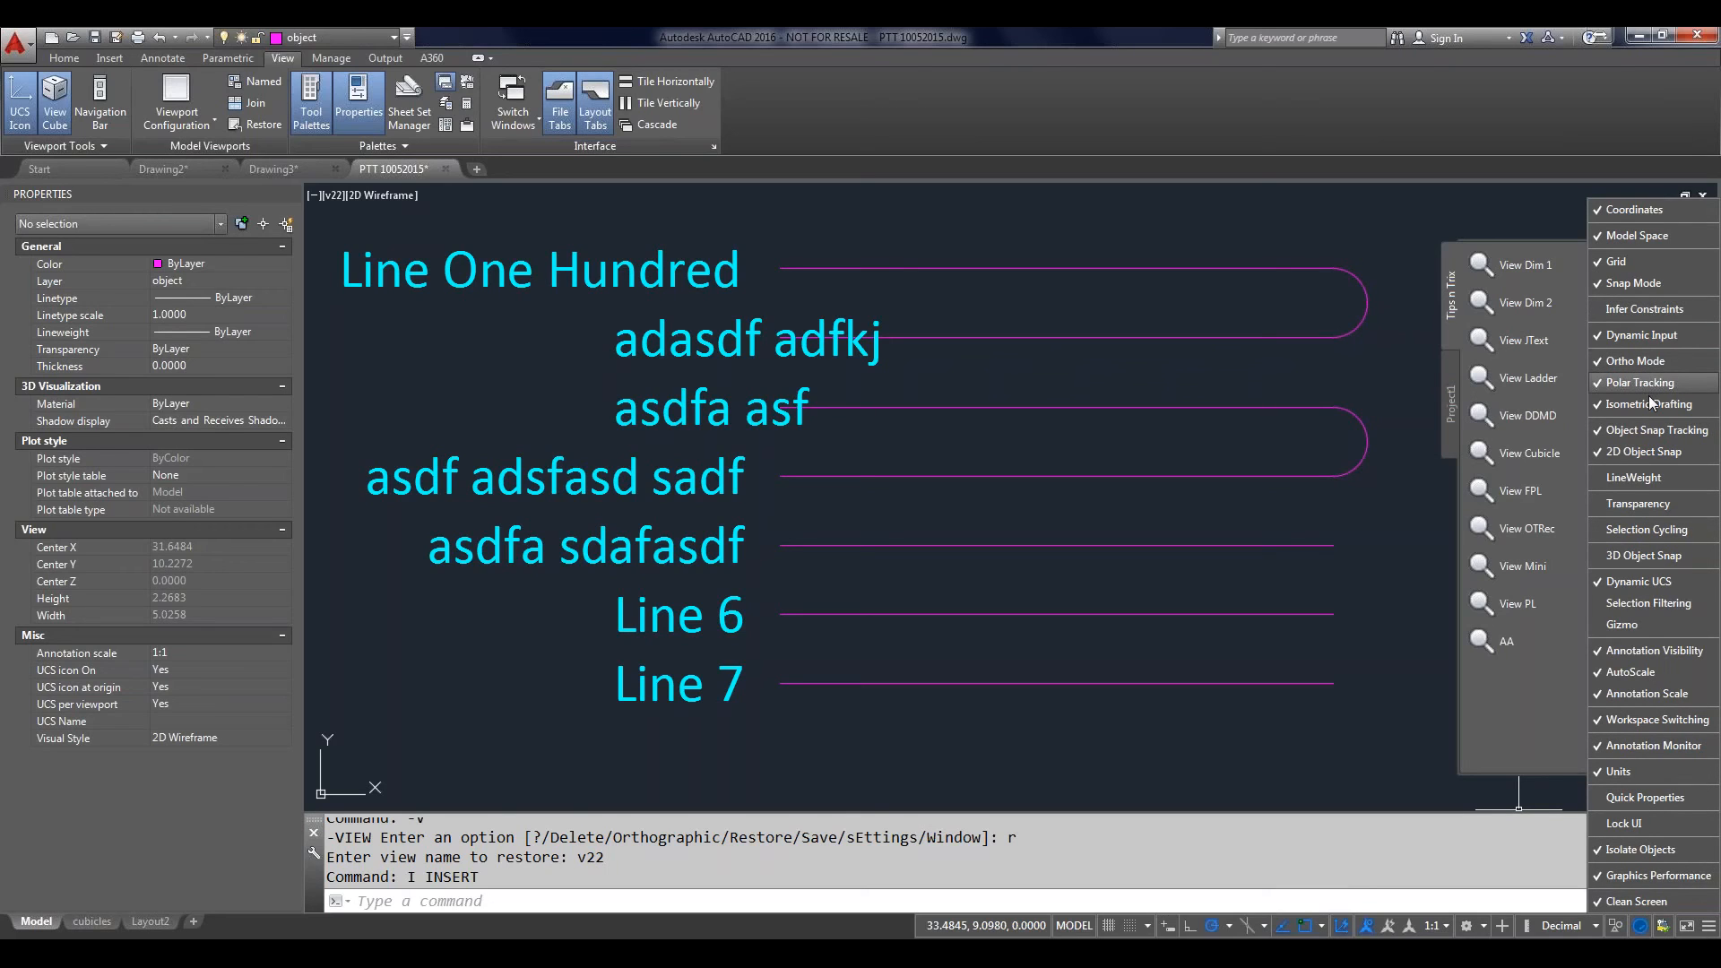
click(1660, 540)
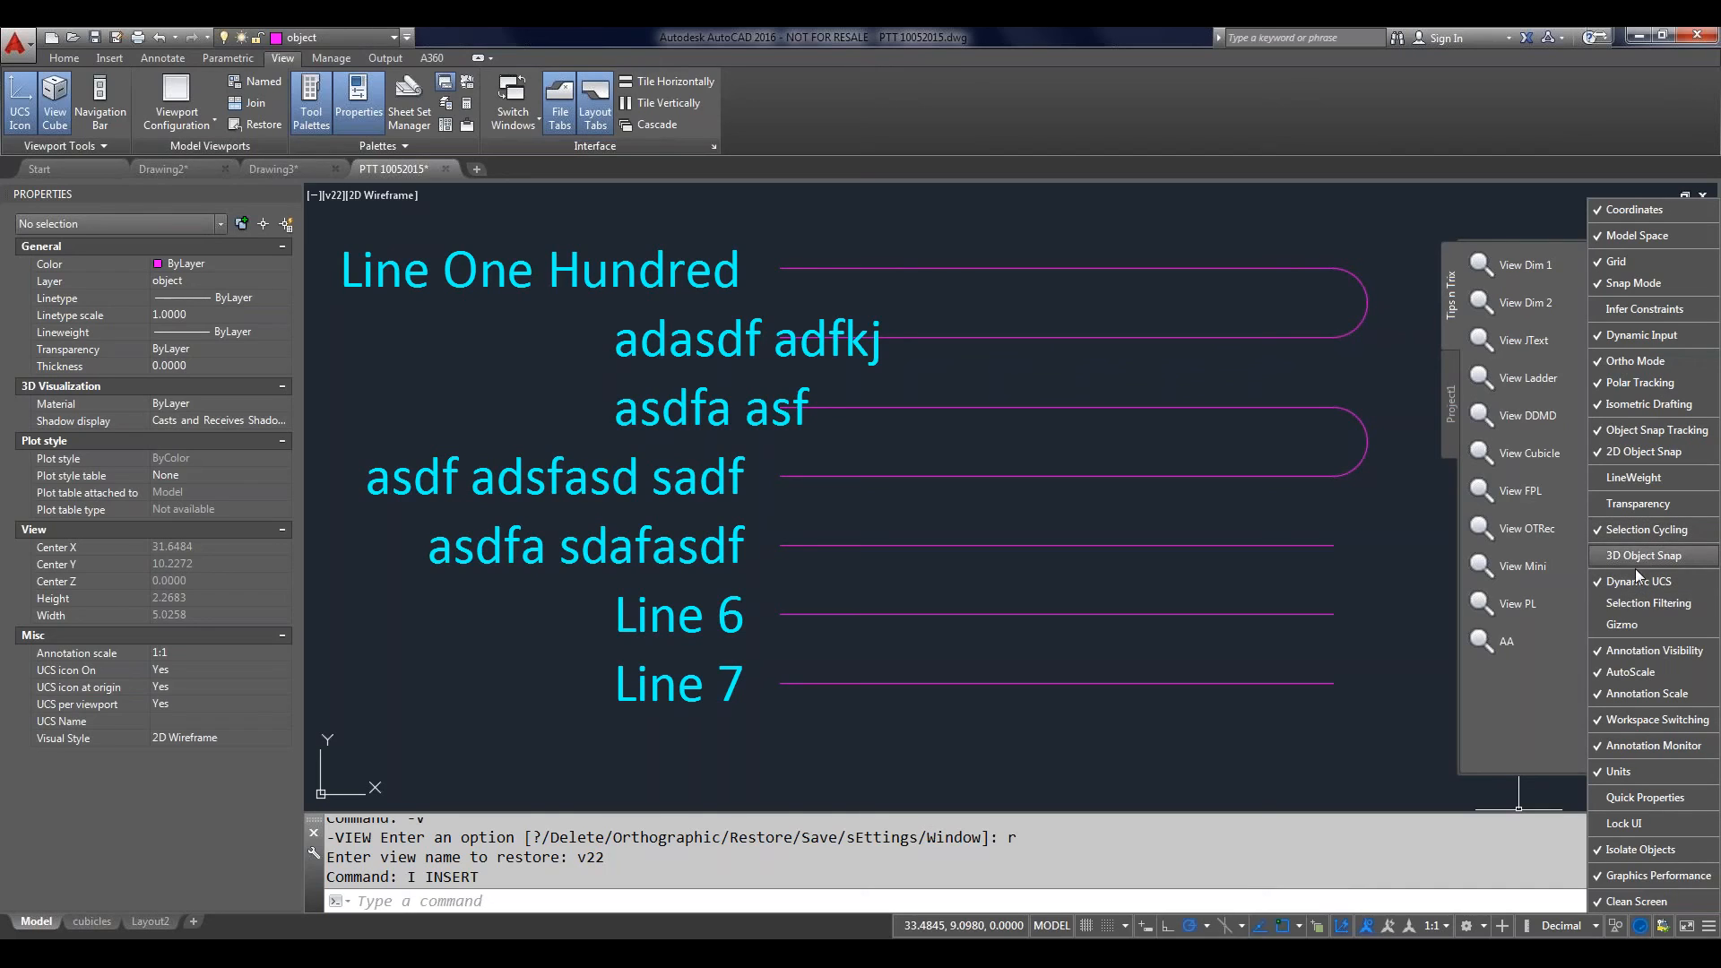
click(1462, 893)
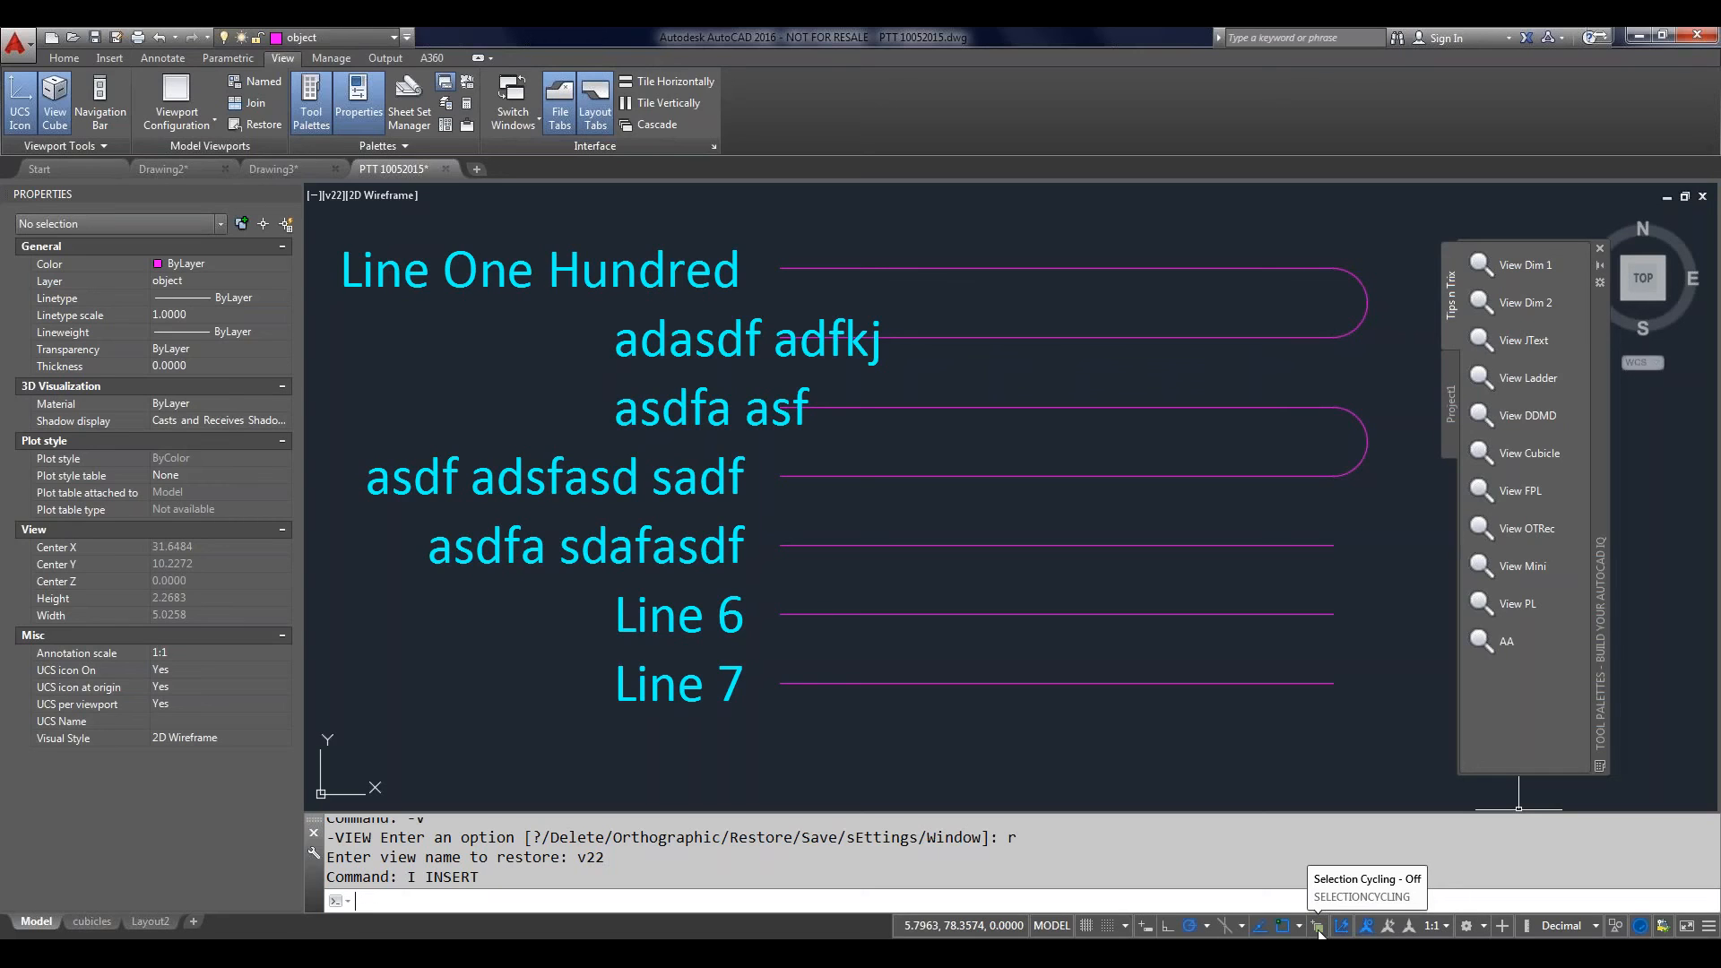
Step: Draw a line on top of the magenta line beside Line 7, from its right endpoint to roughly its midpoint
mouse_move(1194, 683)
text(l)
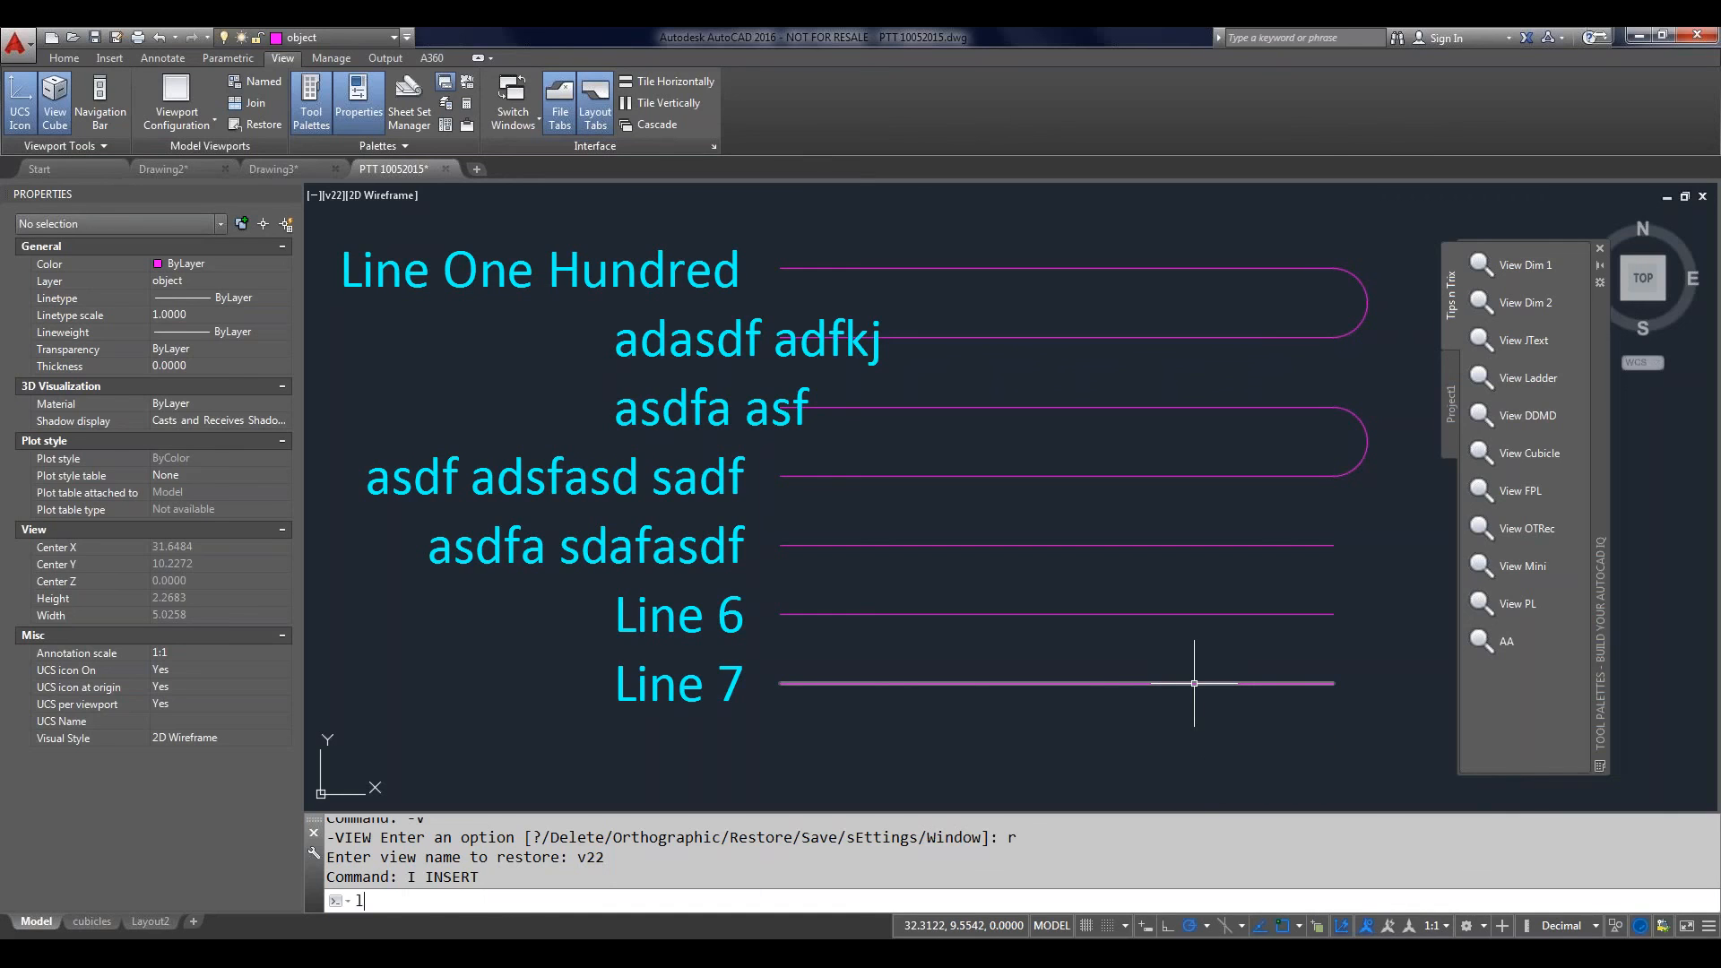
key(Return)
click(1333, 683)
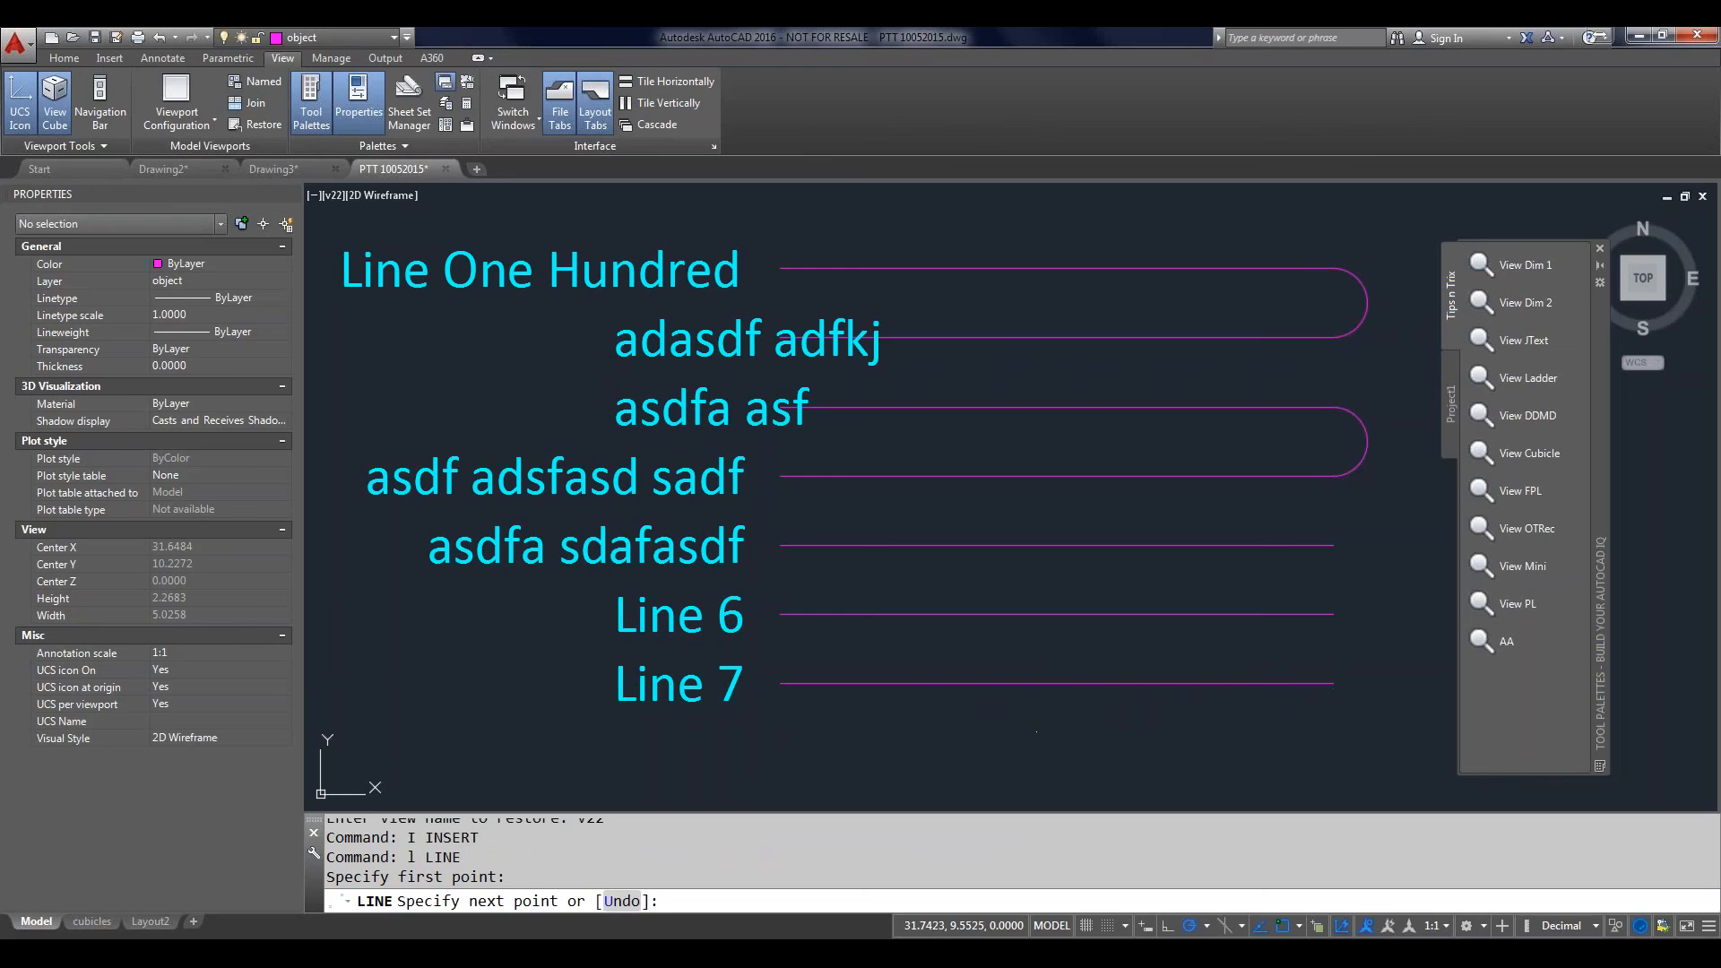
click(1038, 683)
key(Return)
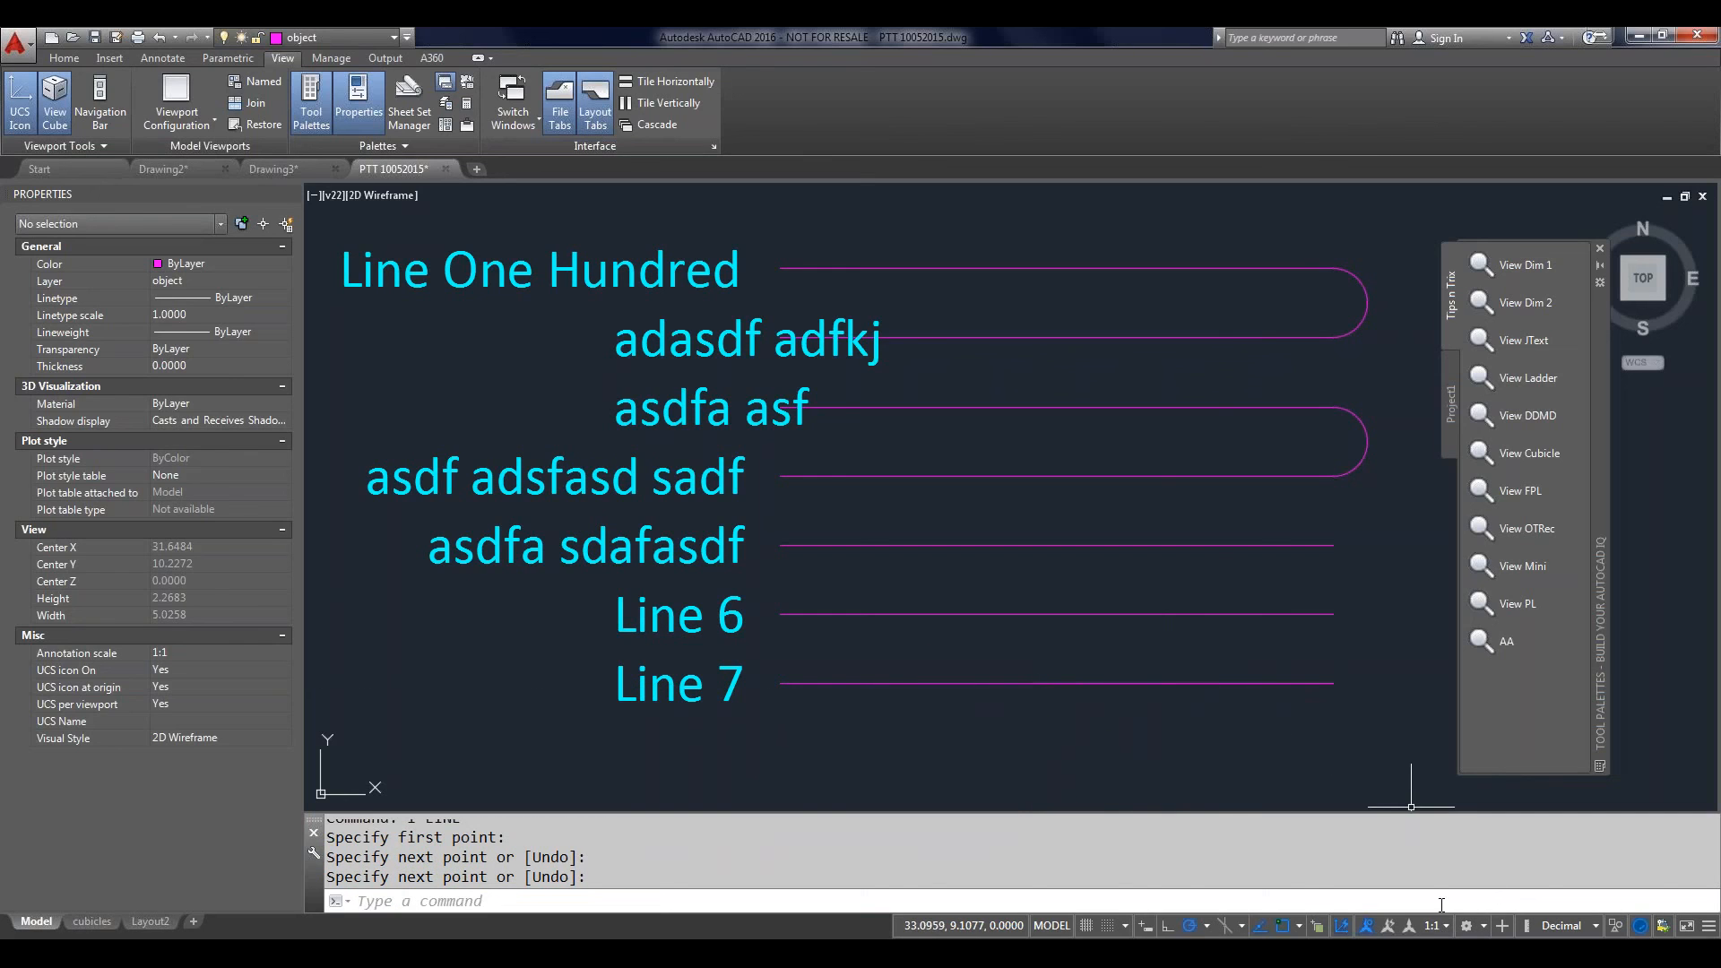
Step: Turn on Selection Cycling, use it to pick out the full-length line among the overlapping lines beside Line 7, and clear the selection
click(1317, 926)
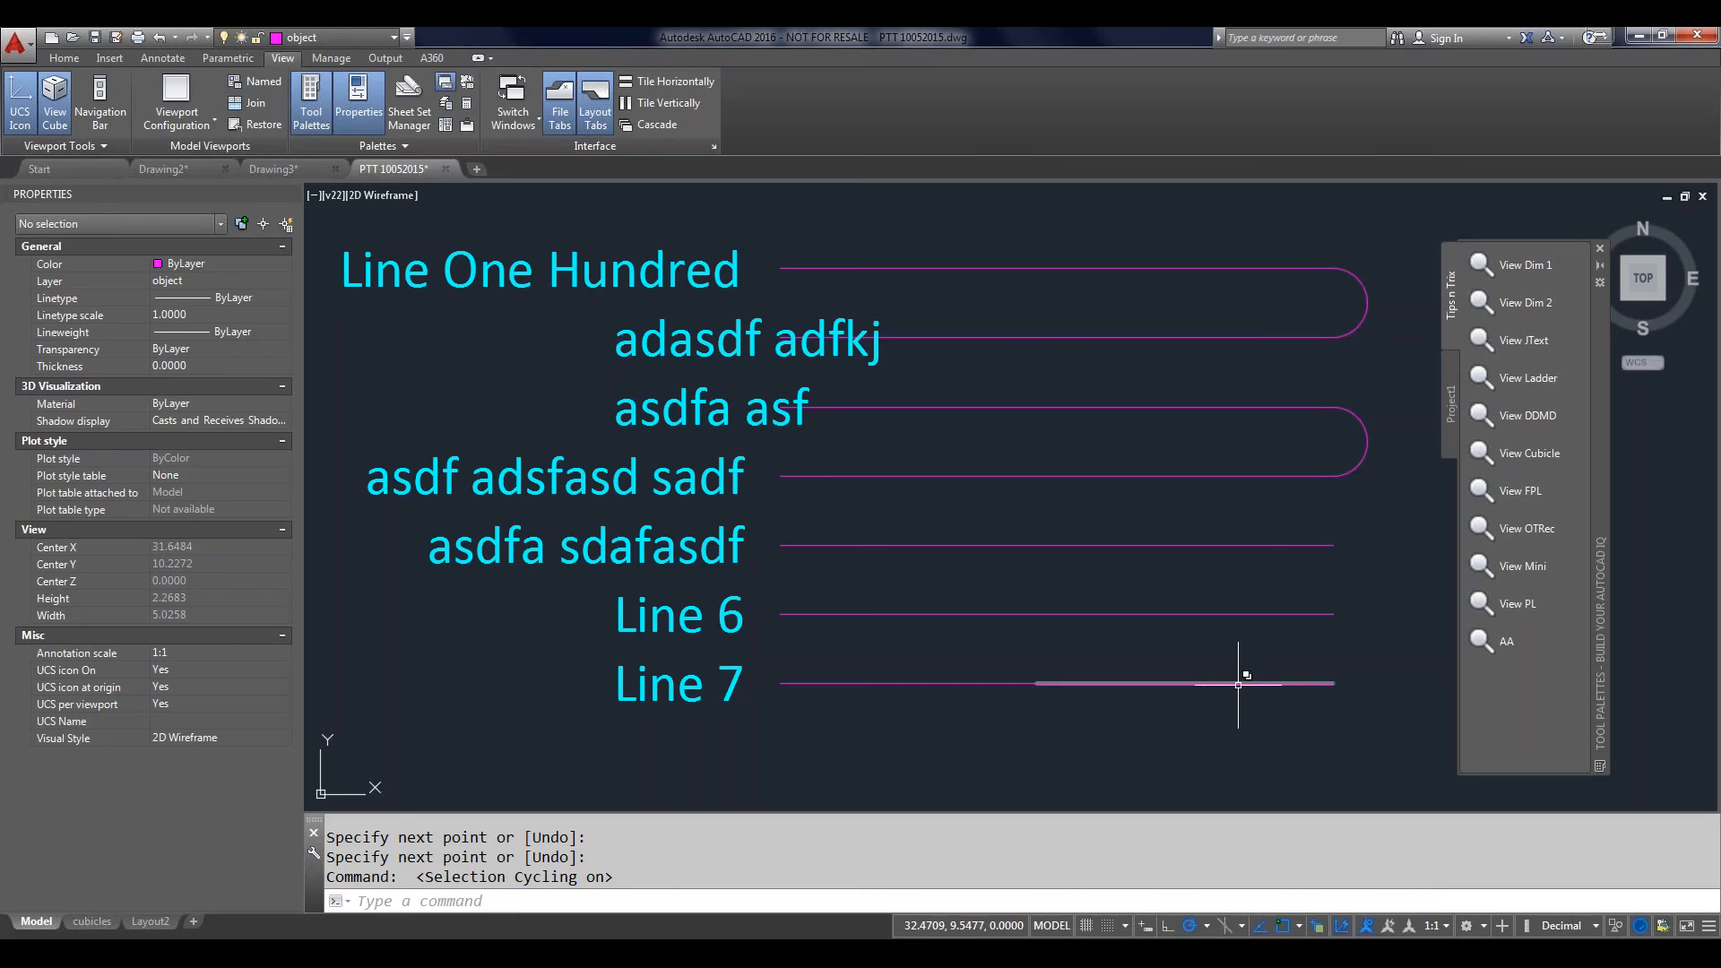
mouse_move(1237, 685)
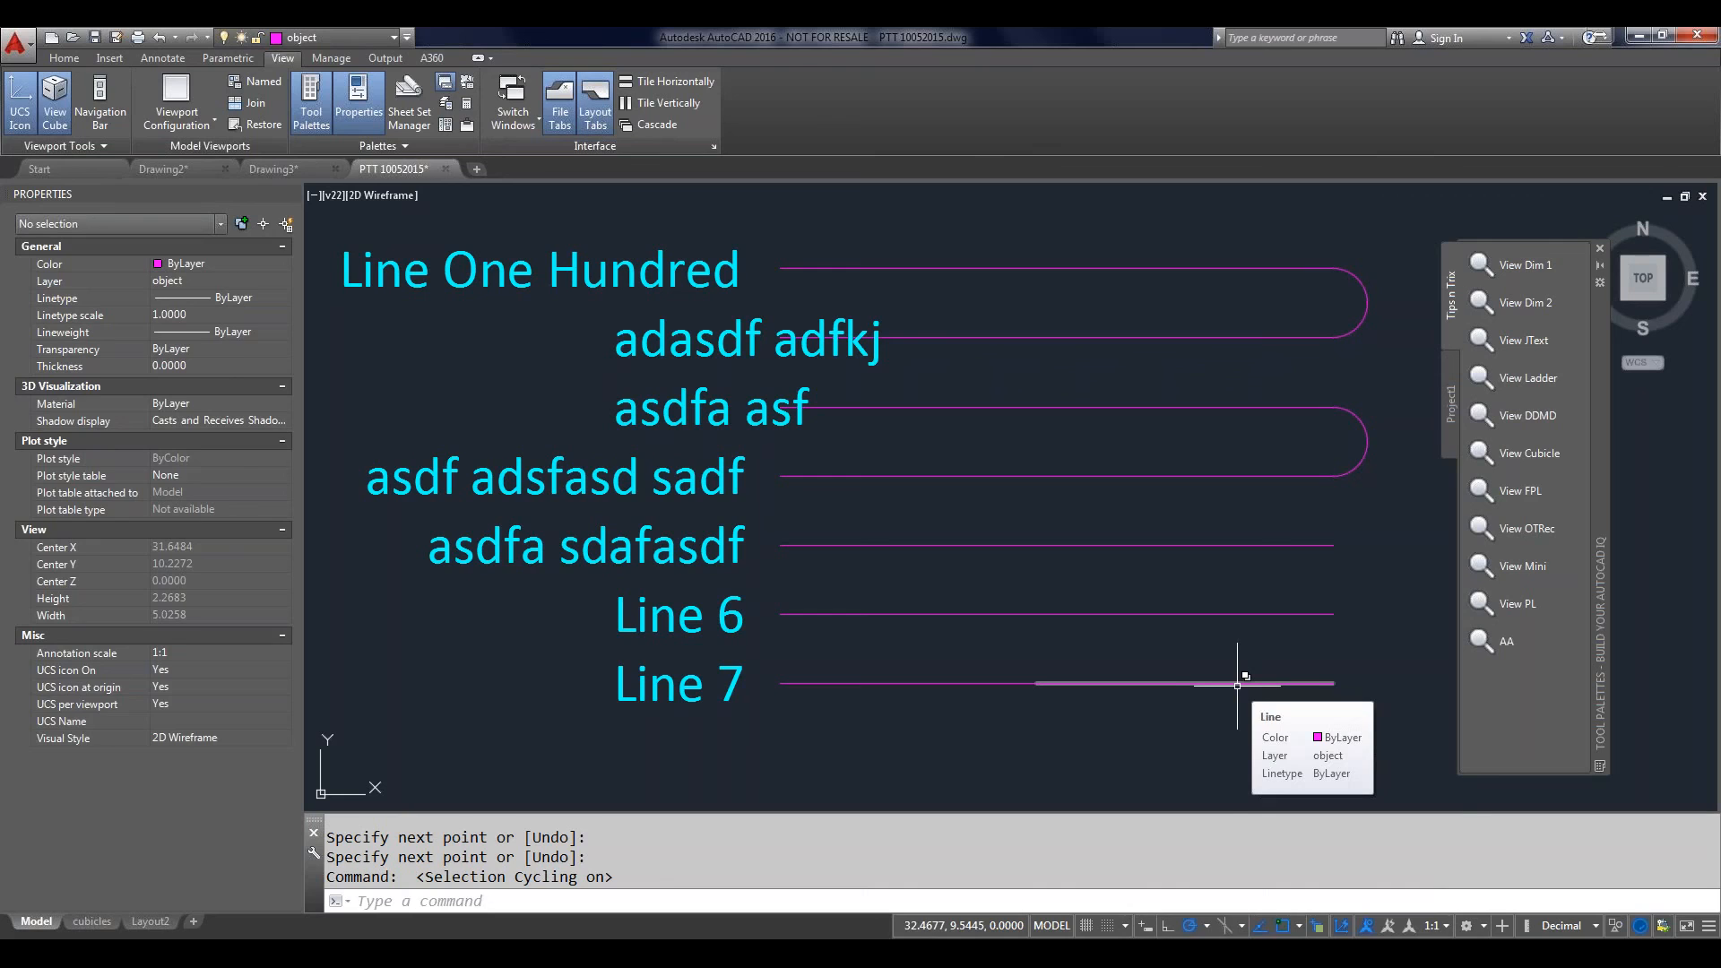
click(1237, 685)
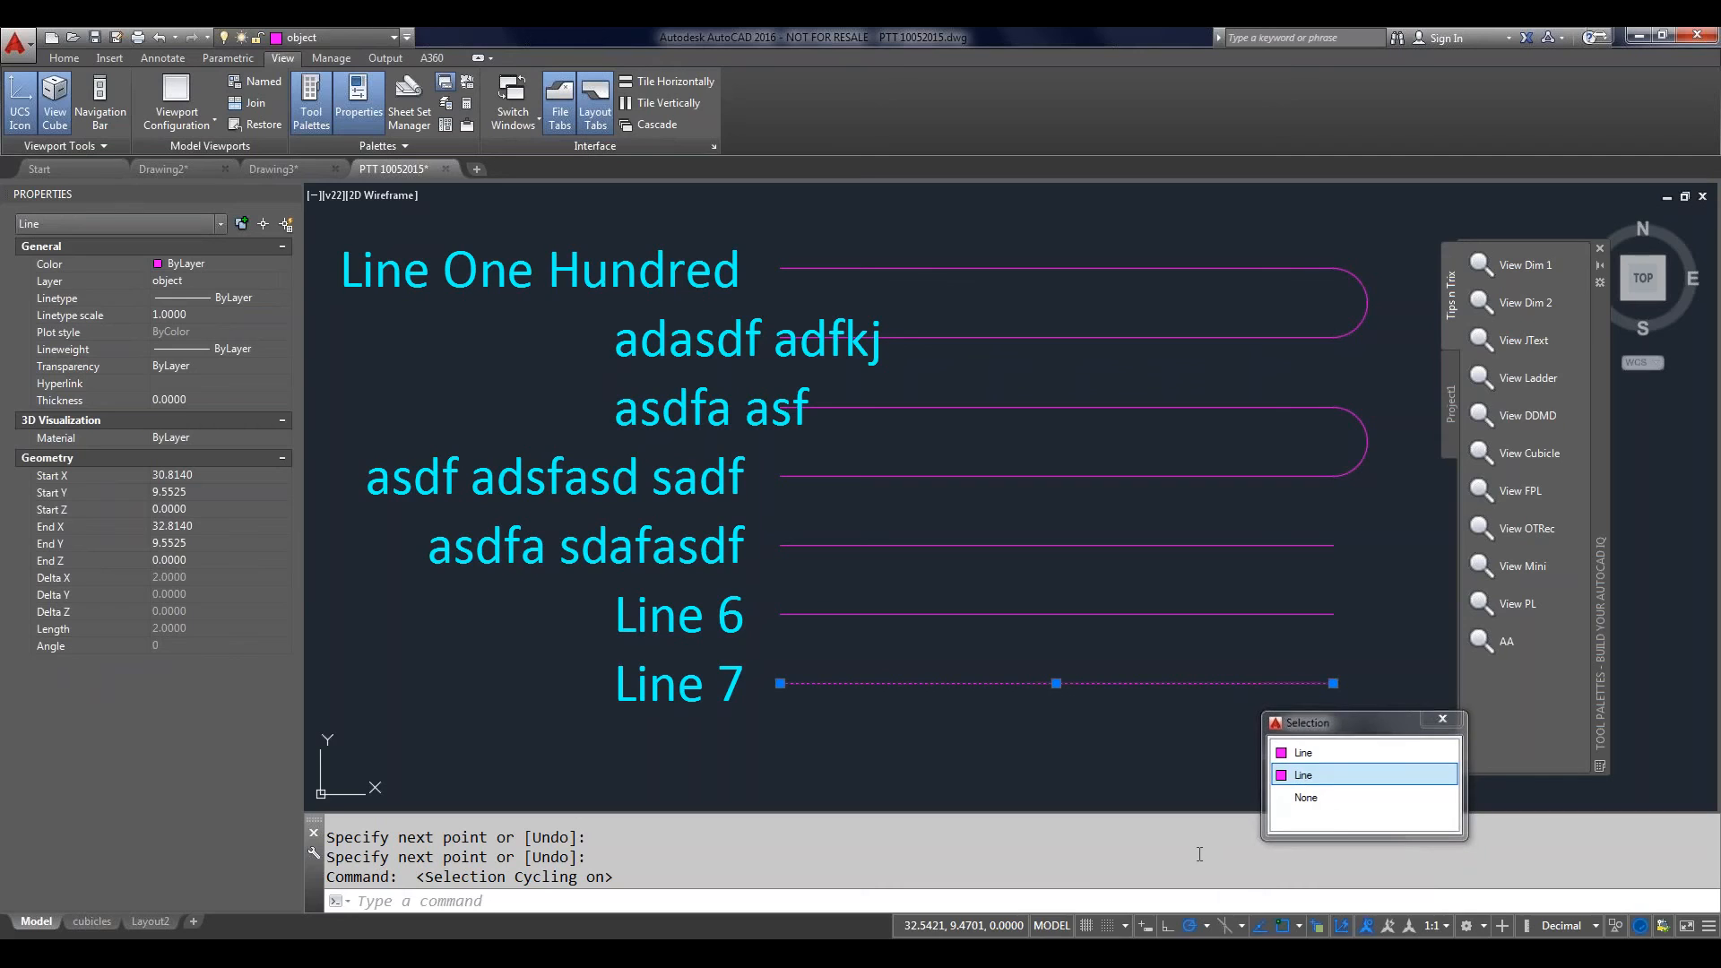
key(Escape)
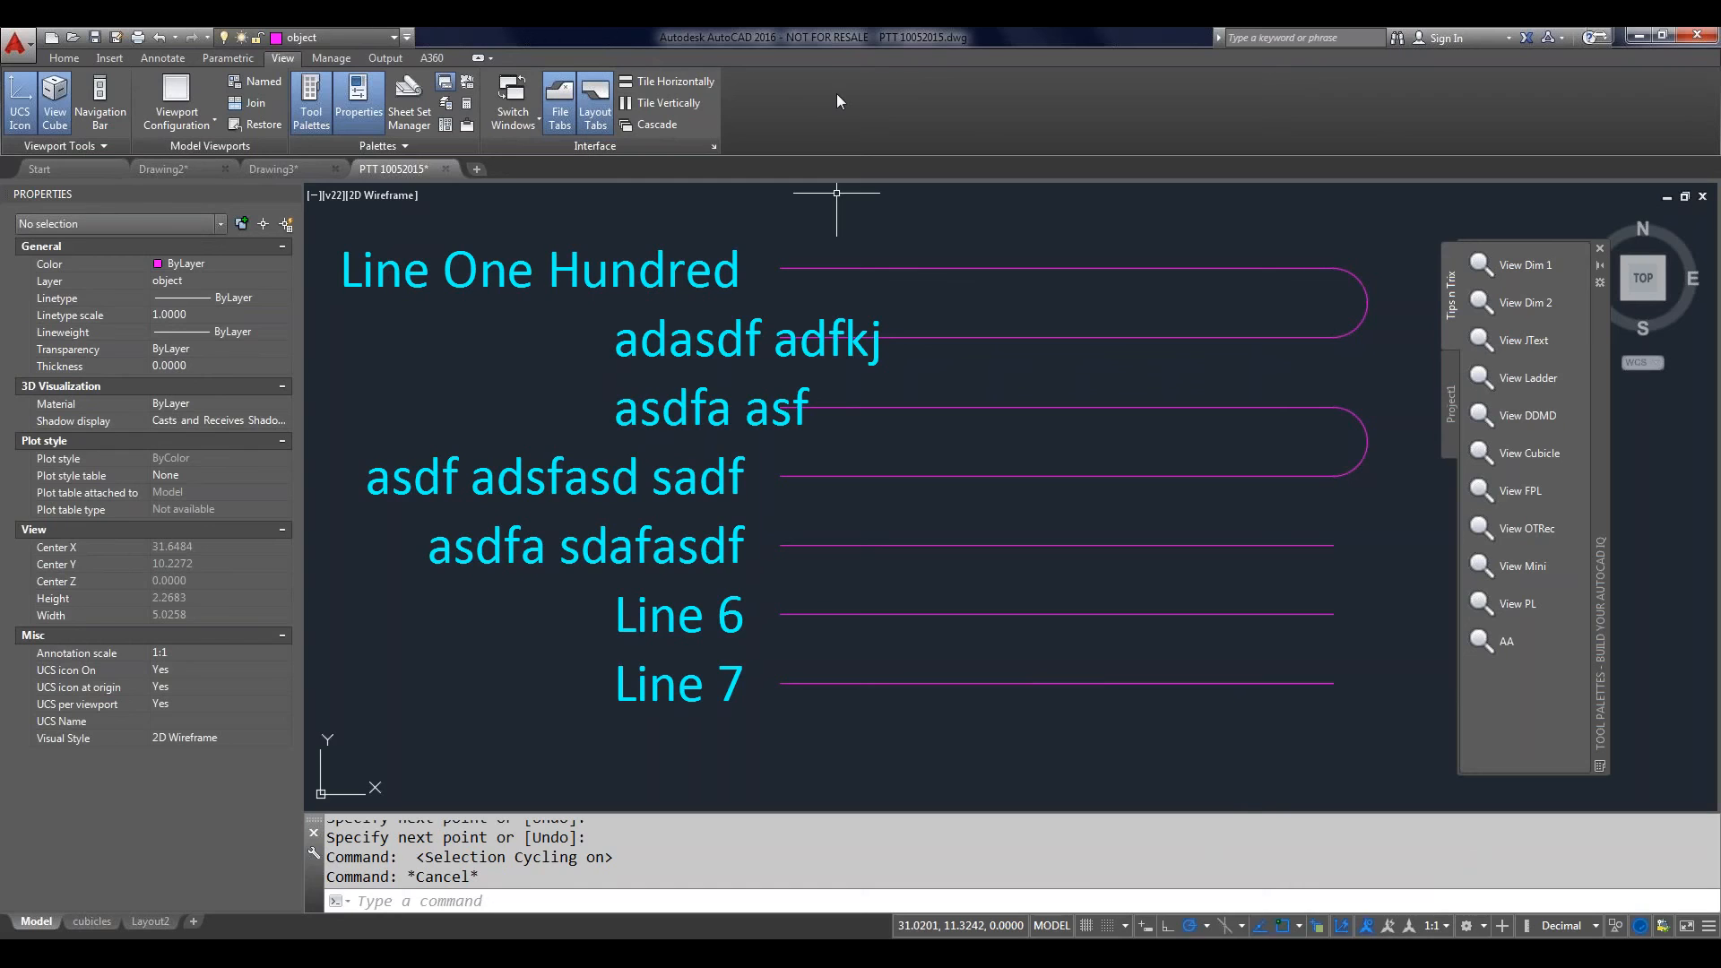
Step: Open the cubicles layout and shrink its viewport from the lower-right corner to about 3.44 wide by 3.28 high
click(94, 921)
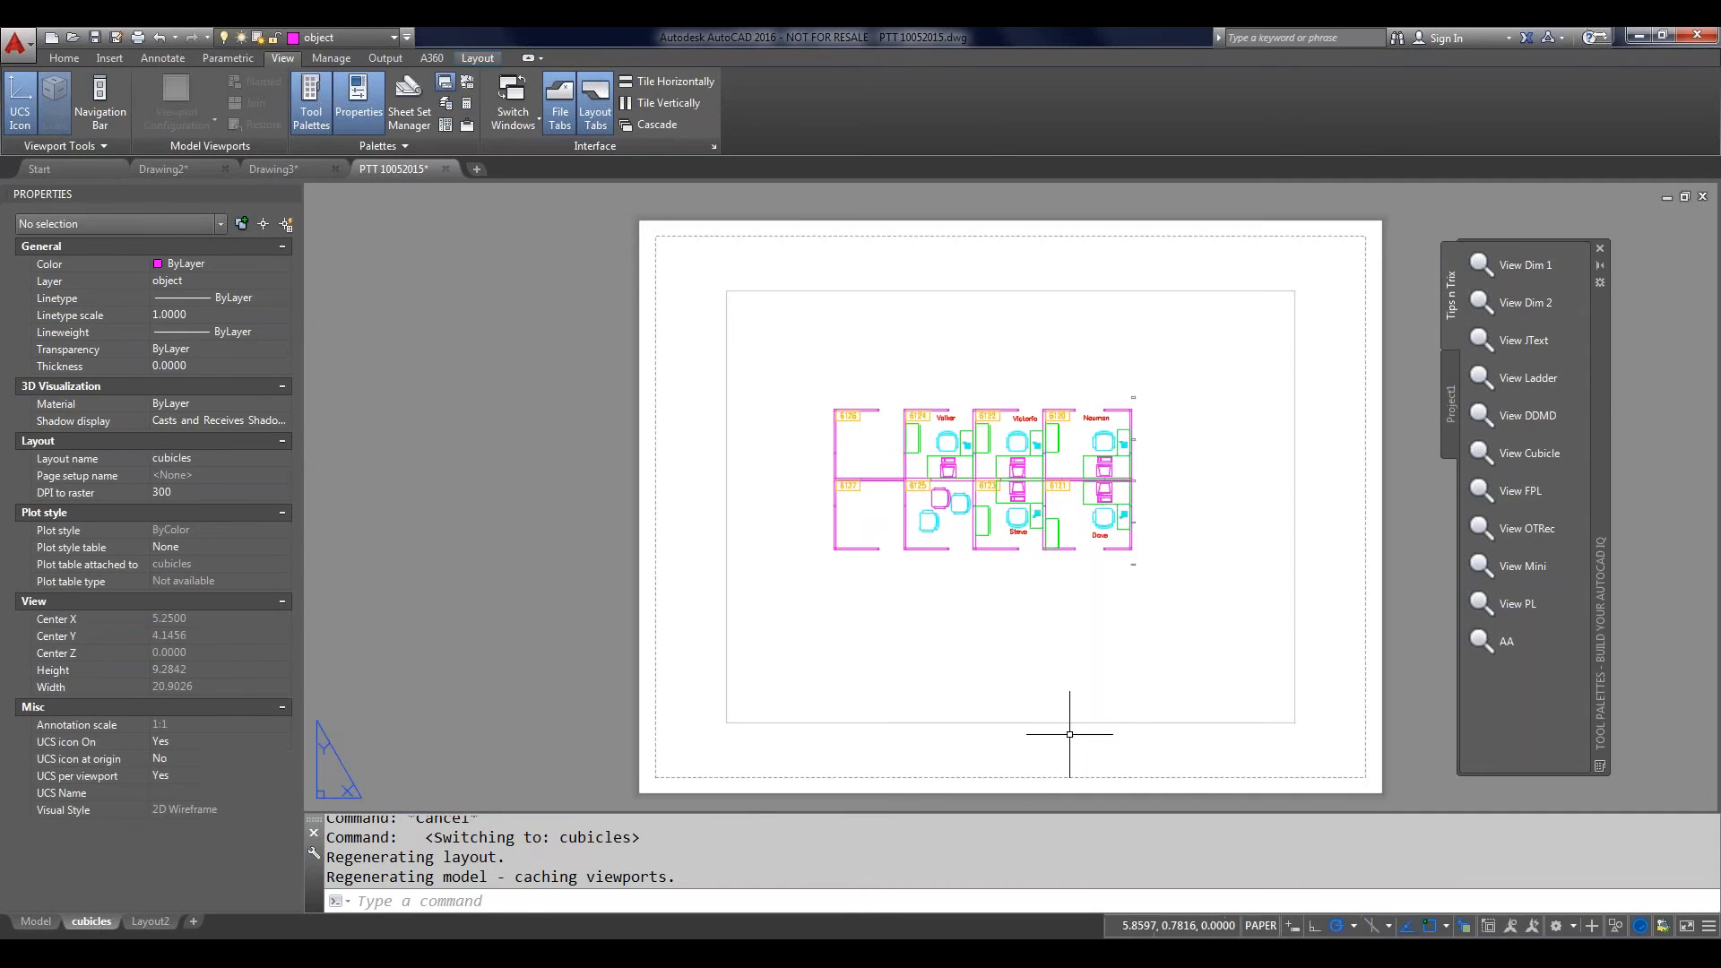
click(1295, 707)
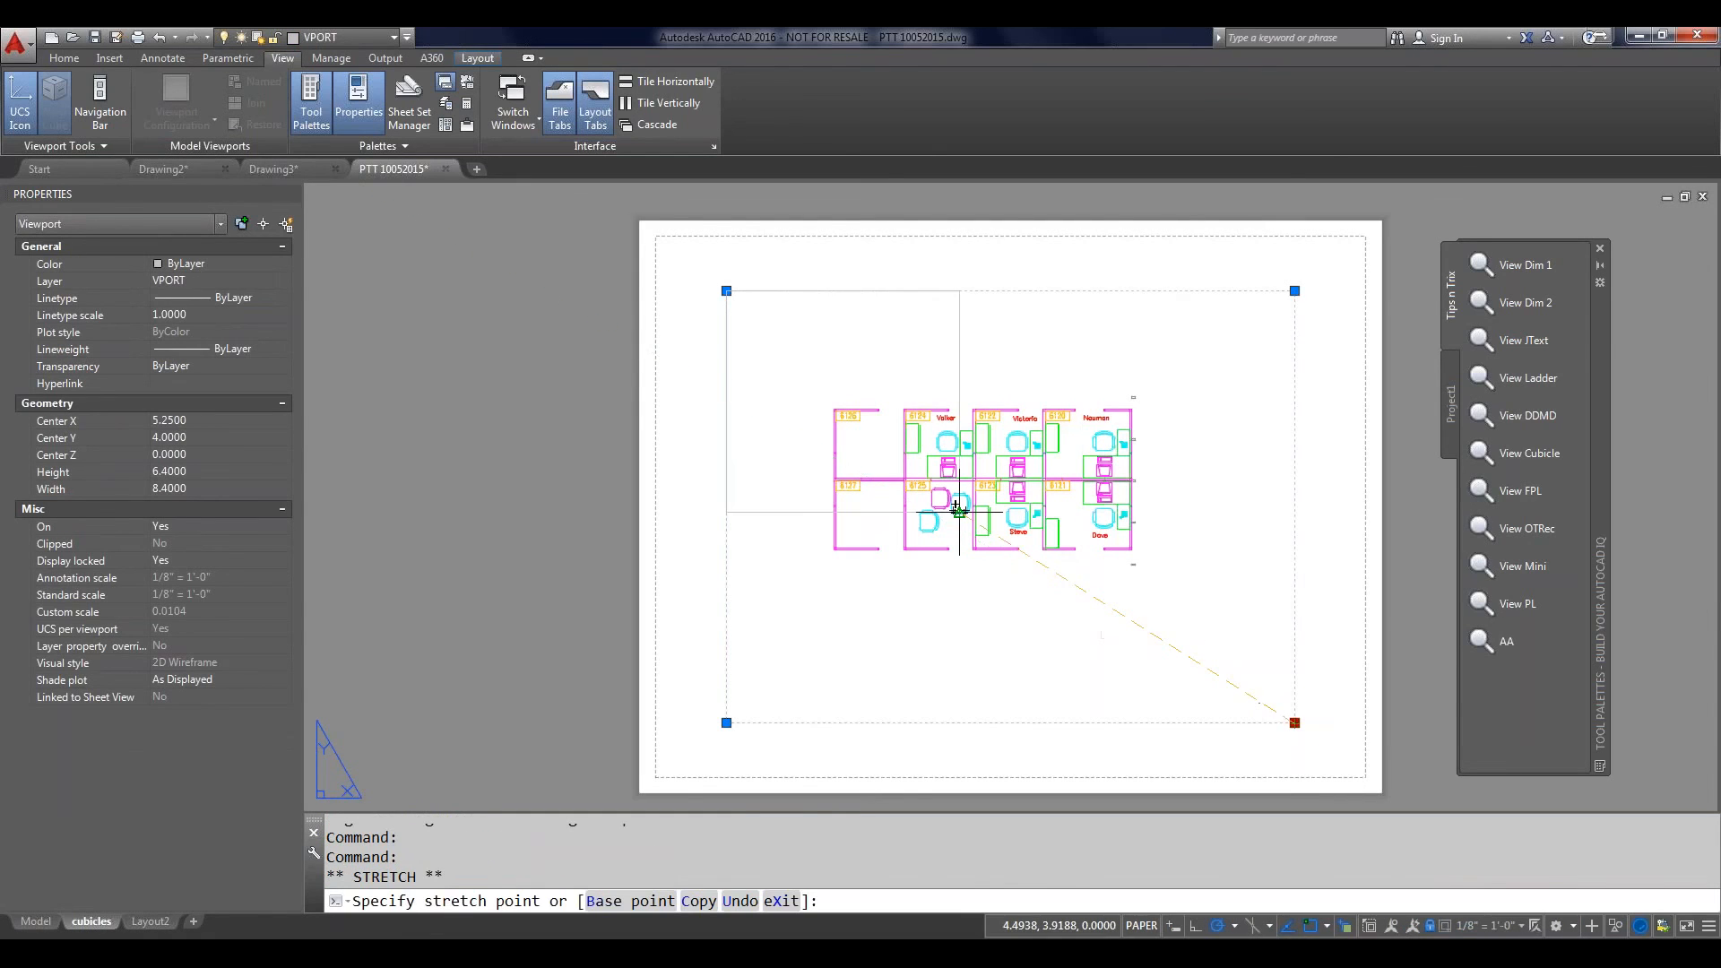
click(959, 512)
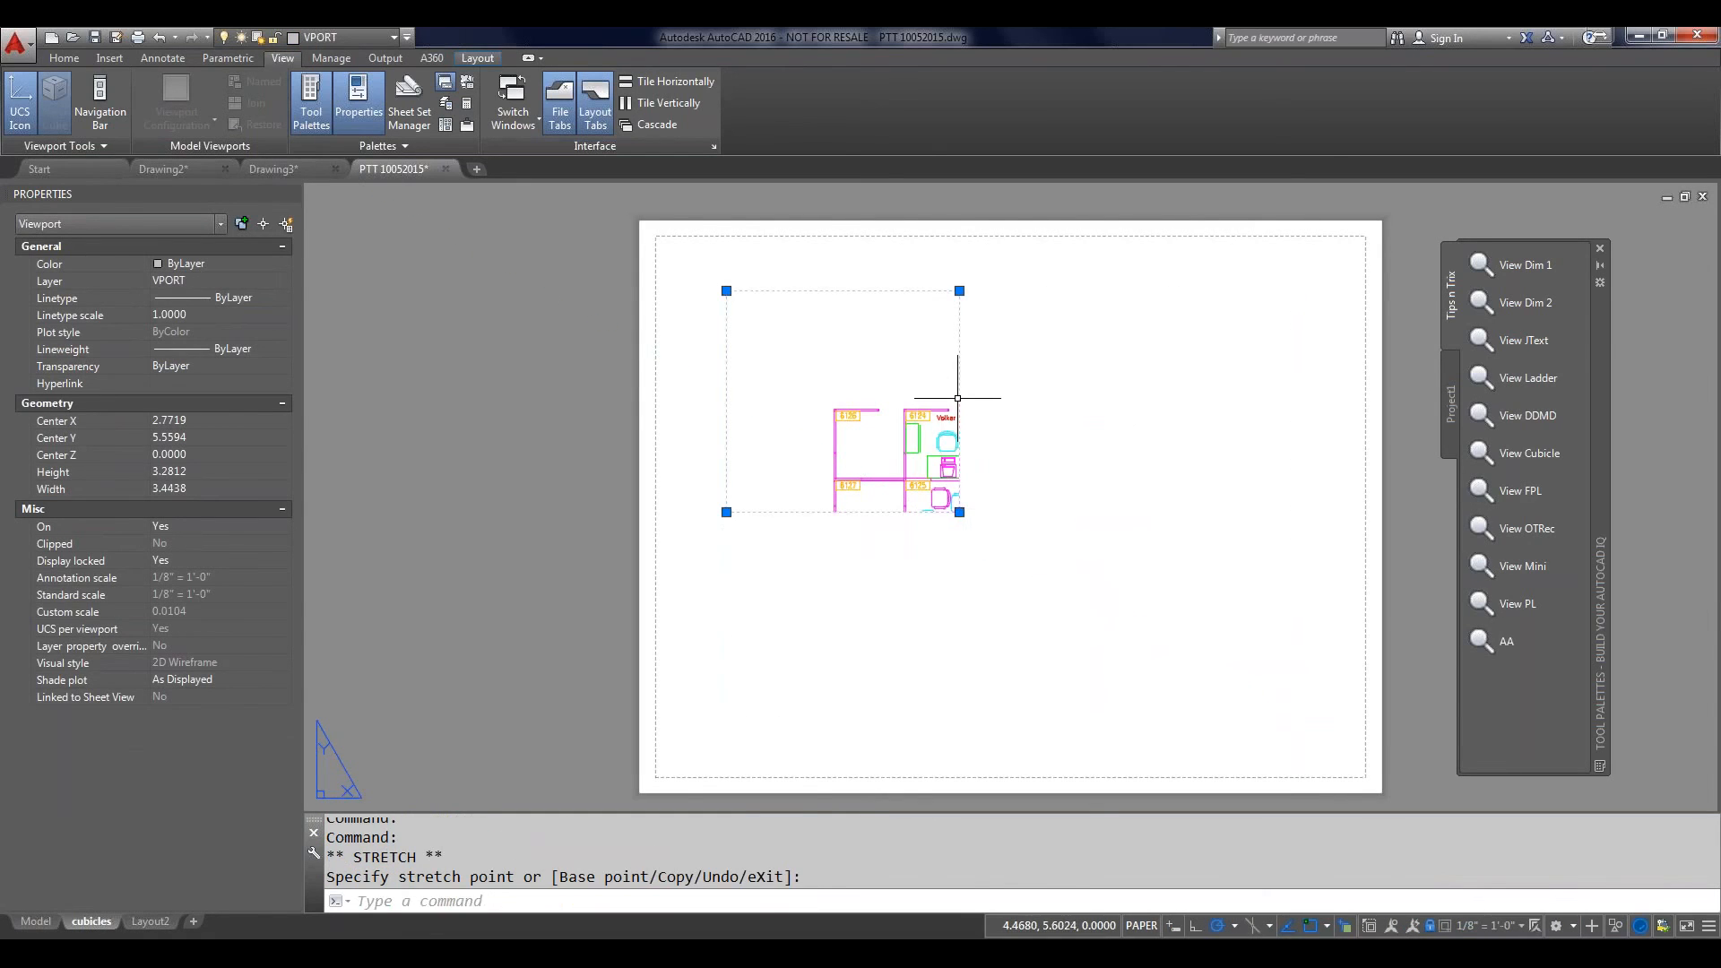
Step: Copy the reduced viewport to the right side of the sheet, and copy that duplicate directly below itself
drag(957, 398, 1278, 410)
right_drag(1275, 400, 1275, 401)
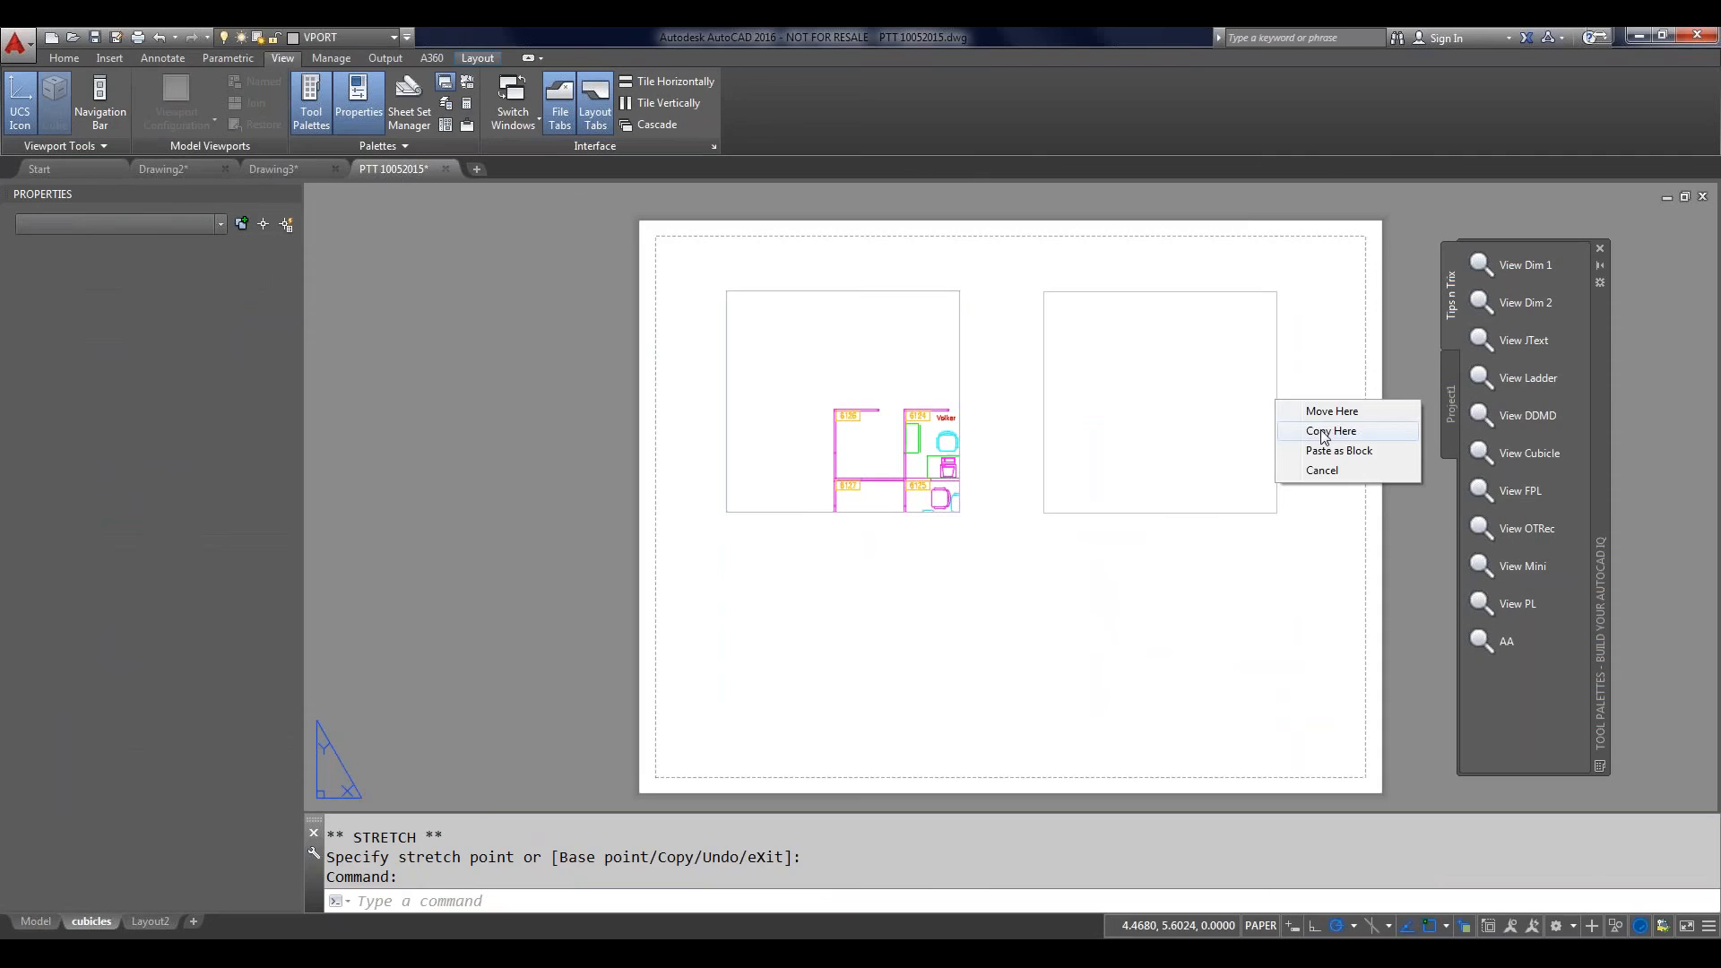
click(1322, 433)
right_click(1112, 511)
click(1106, 510)
right_drag(1106, 510, 1113, 762)
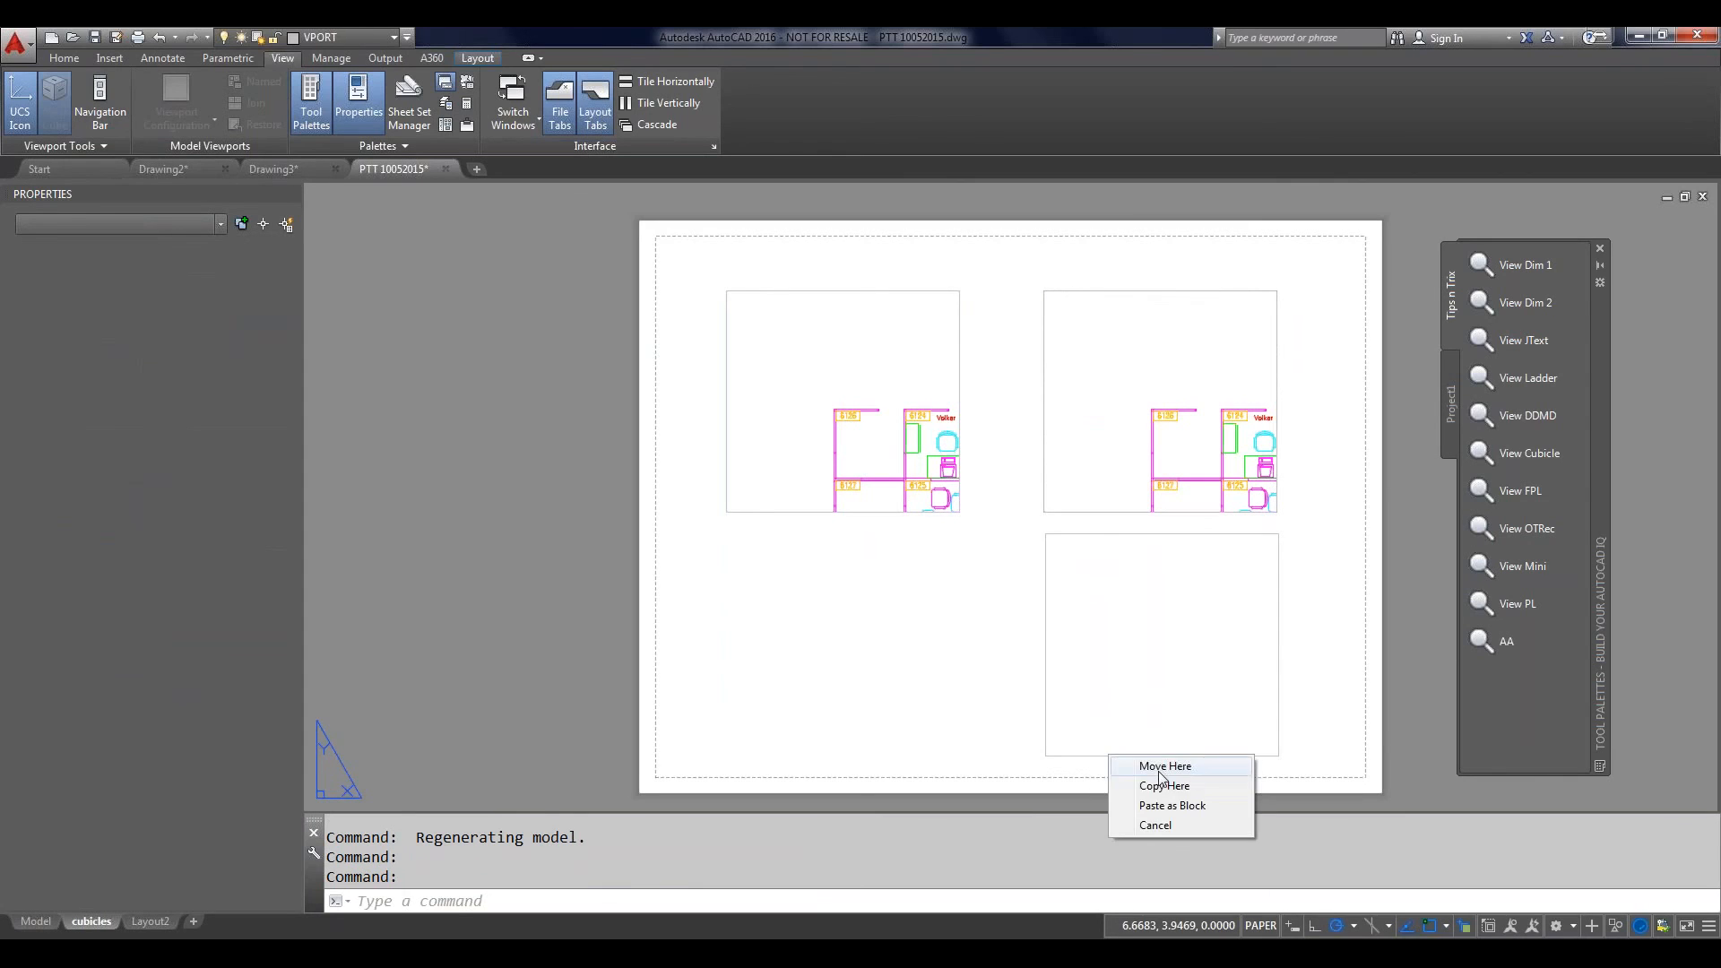
click(1166, 789)
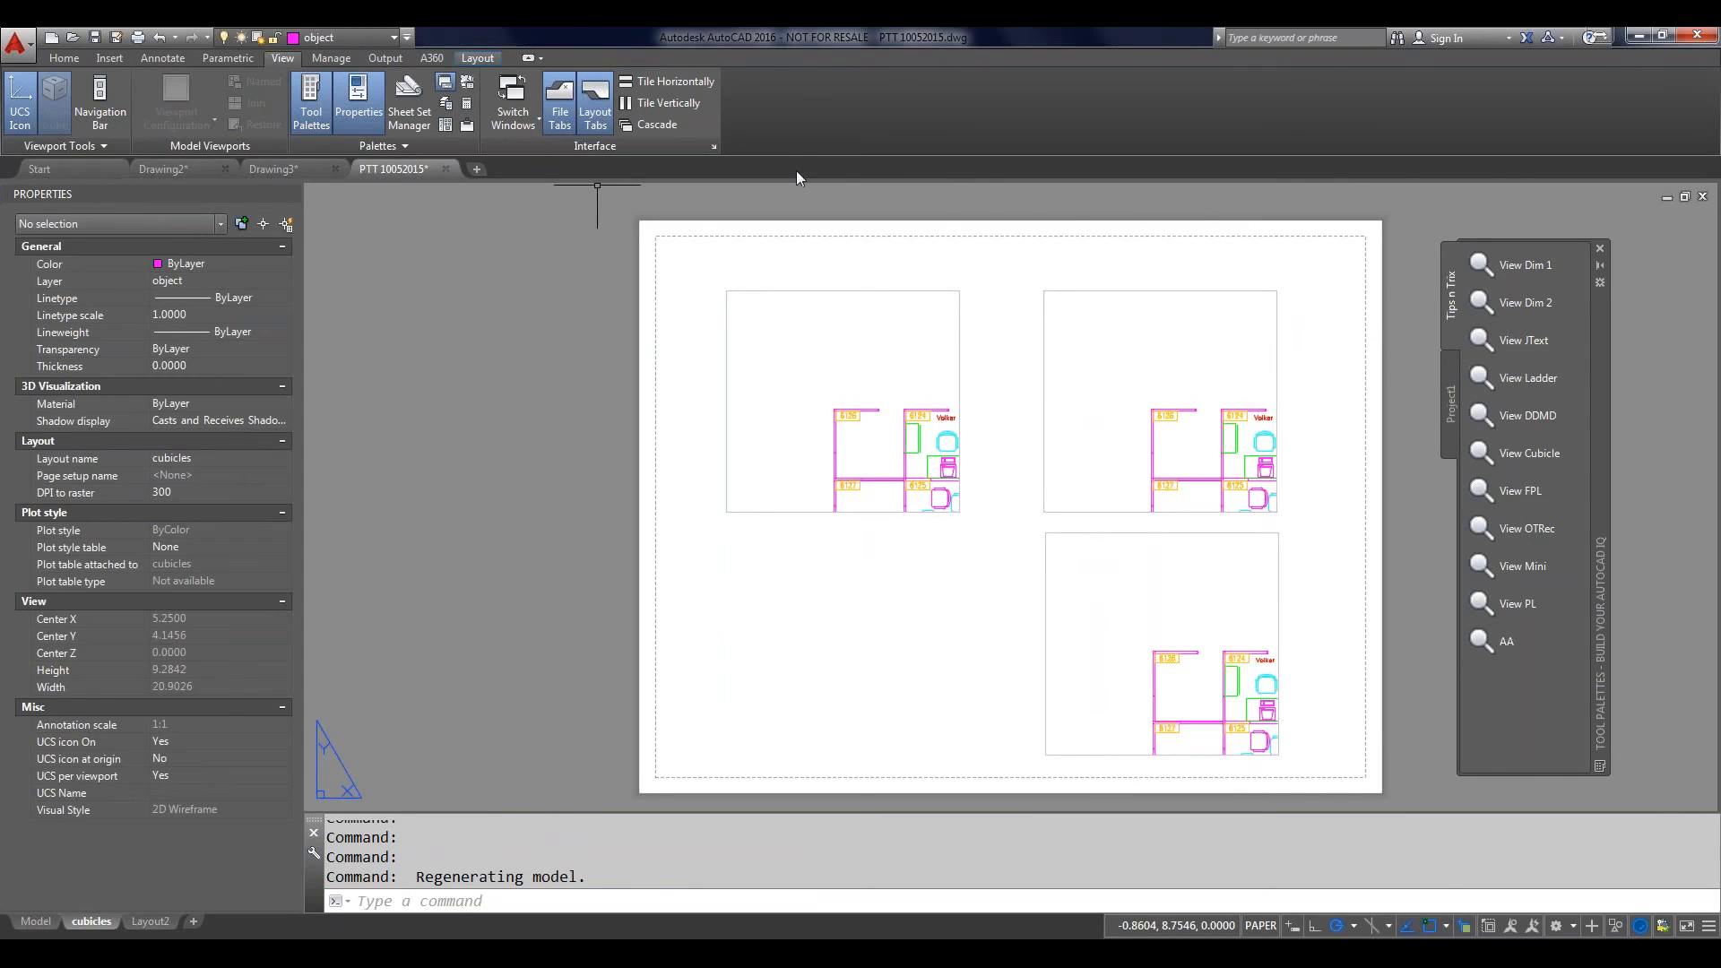